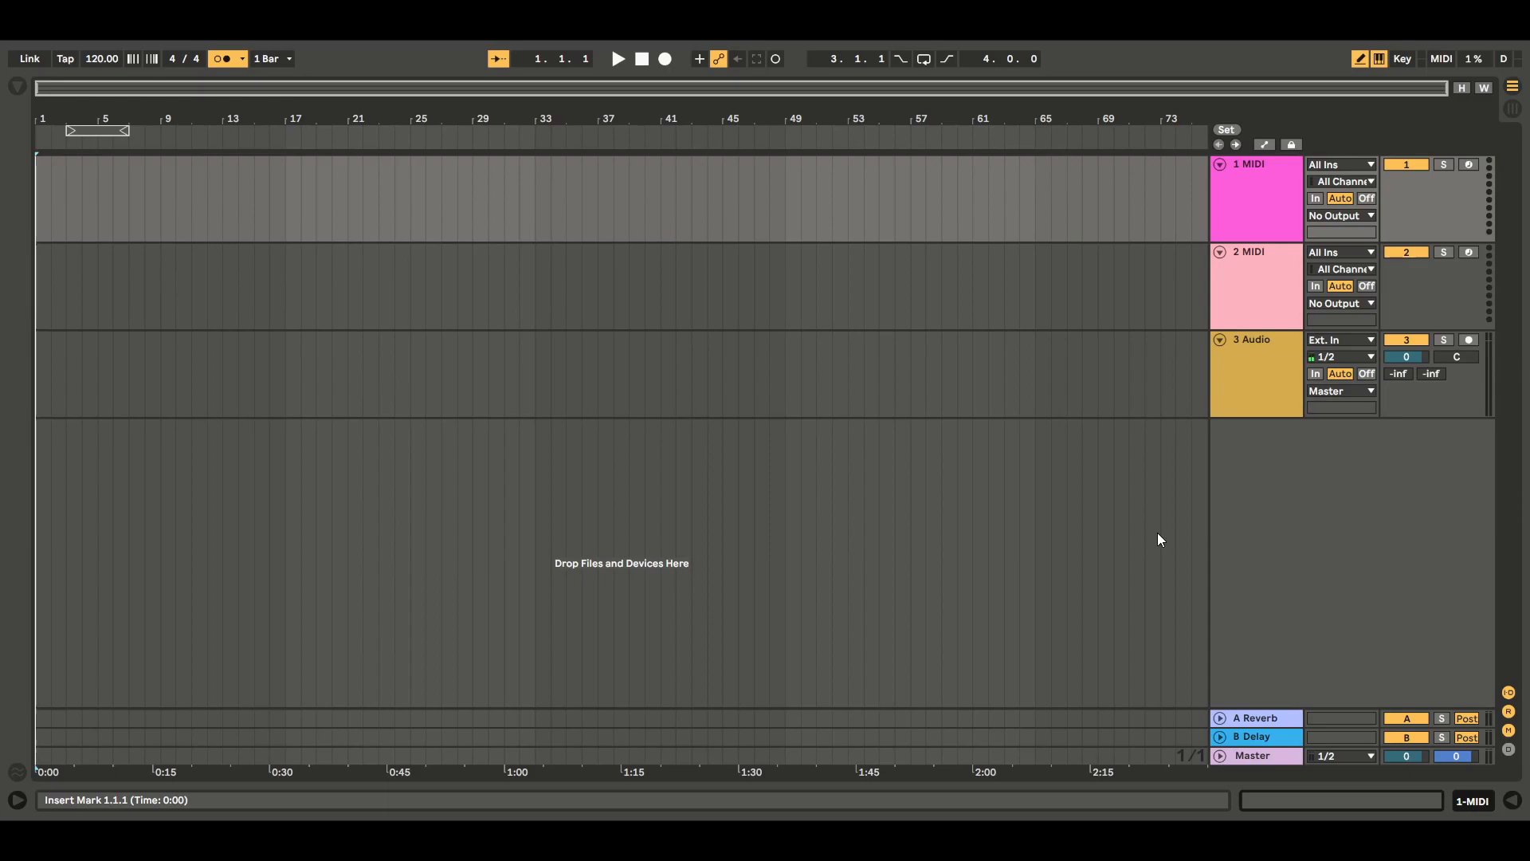
{"action": "left_click", "coordinate": [1284, 217]}
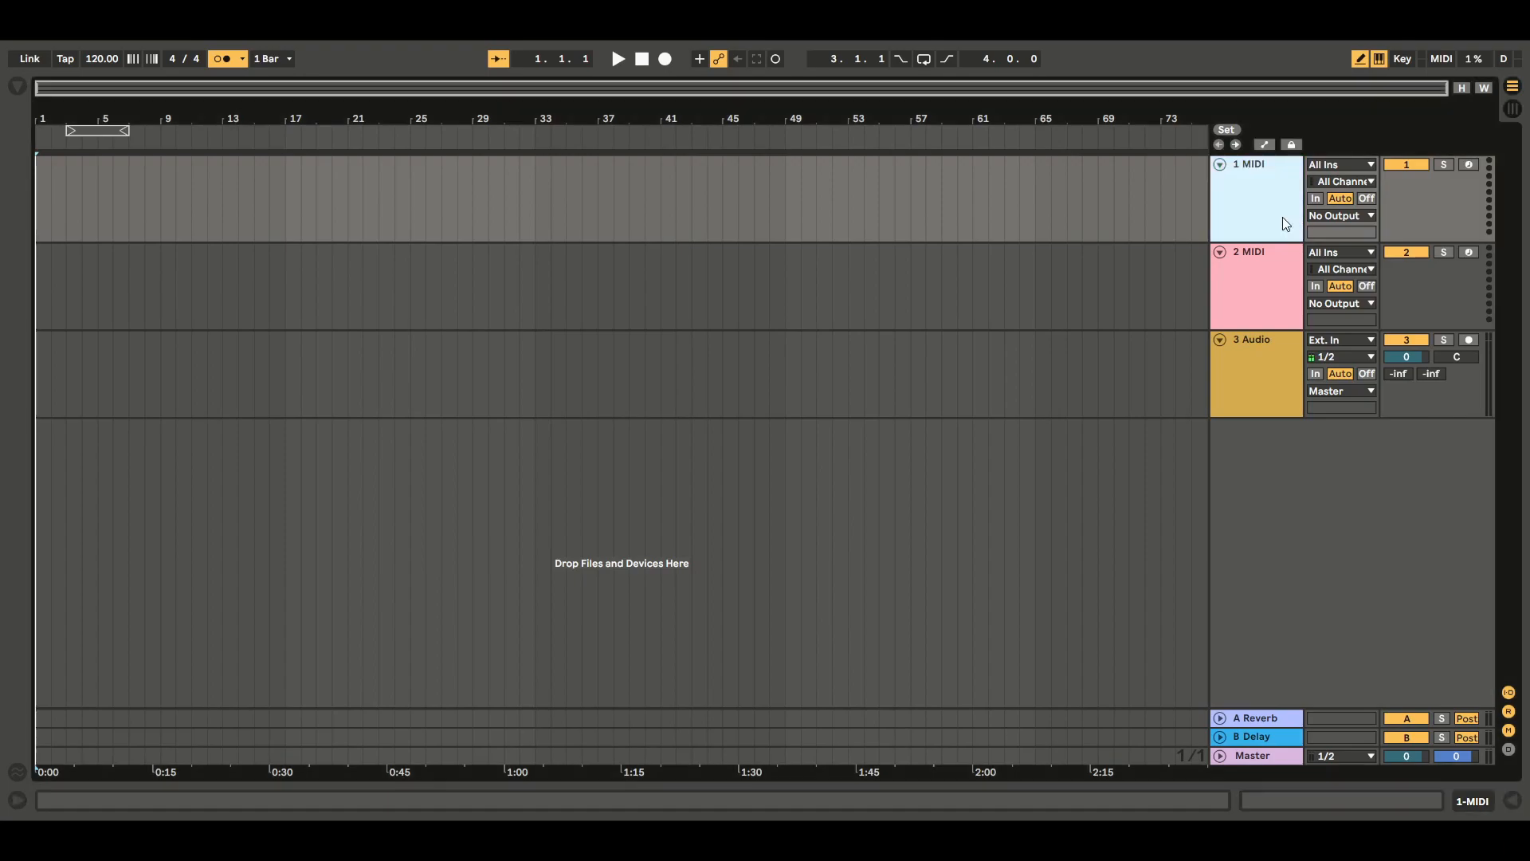
{"action": "left_click", "coordinate": [1289, 290]}
{"action": "left_click", "coordinate": [1280, 365]}
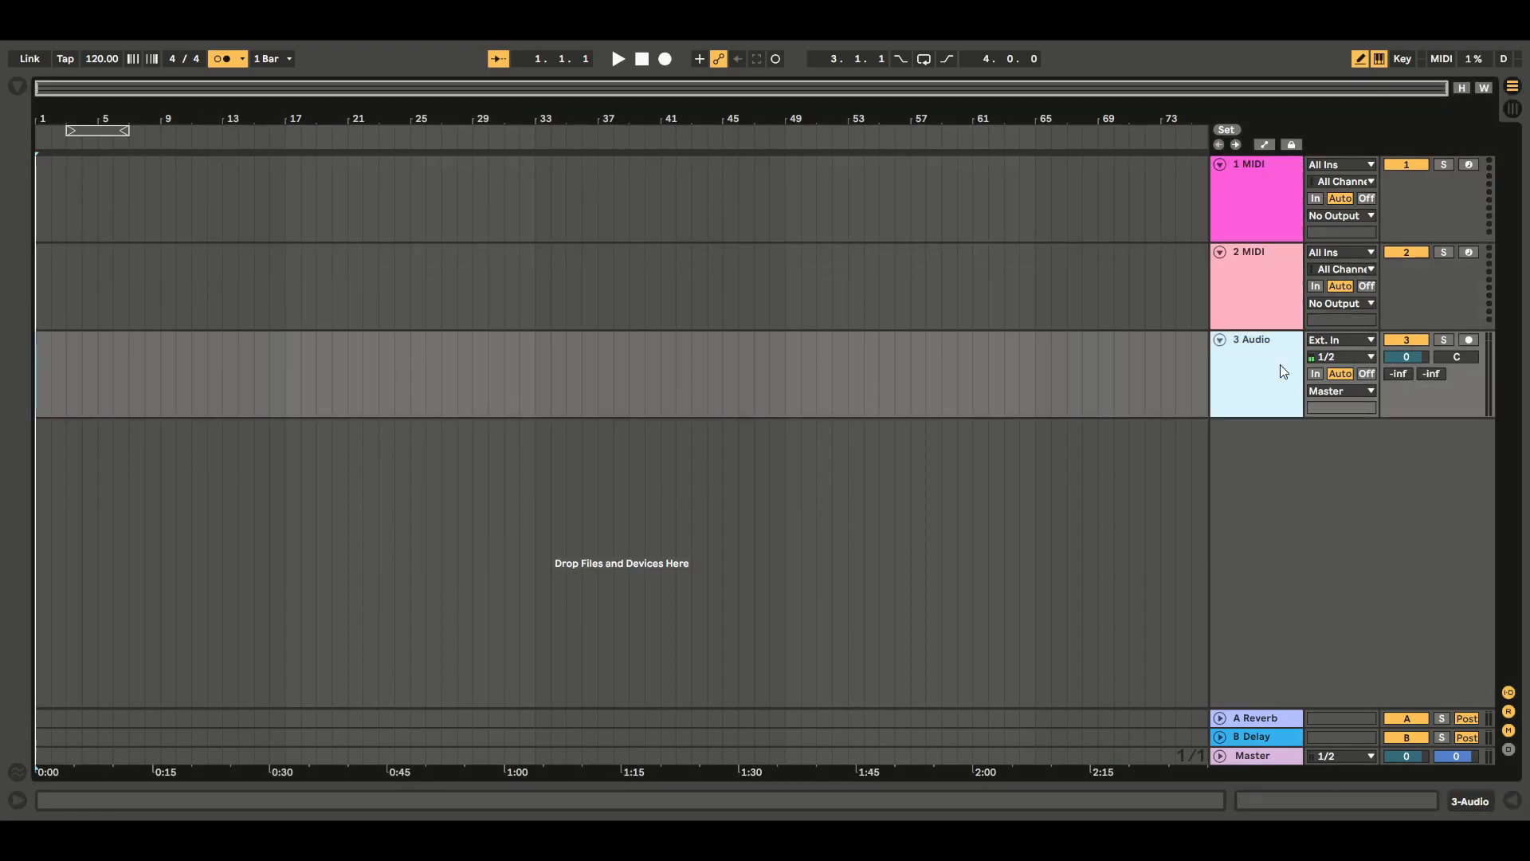
{"action": "left_click", "coordinate": [1259, 215]}
{"action": "left_click", "coordinate": [1271, 292]}
{"action": "left_click", "coordinate": [1267, 362]}
{"action": "left_click", "coordinate": [1264, 215]}
{"action": "left_click", "coordinate": [1271, 290]}
{"action": "left_click", "coordinate": [1267, 366]}
{"action": "left_click", "coordinate": [1238, 217]}
{"action": "left_click", "coordinate": [1244, 285]}
{"action": "left_click", "coordinate": [1255, 204]}
{"action": "left_click", "coordinate": [1256, 270]}
{"action": "left_click", "coordinate": [1264, 190]}
{"action": "left_click", "coordinate": [1268, 271]}
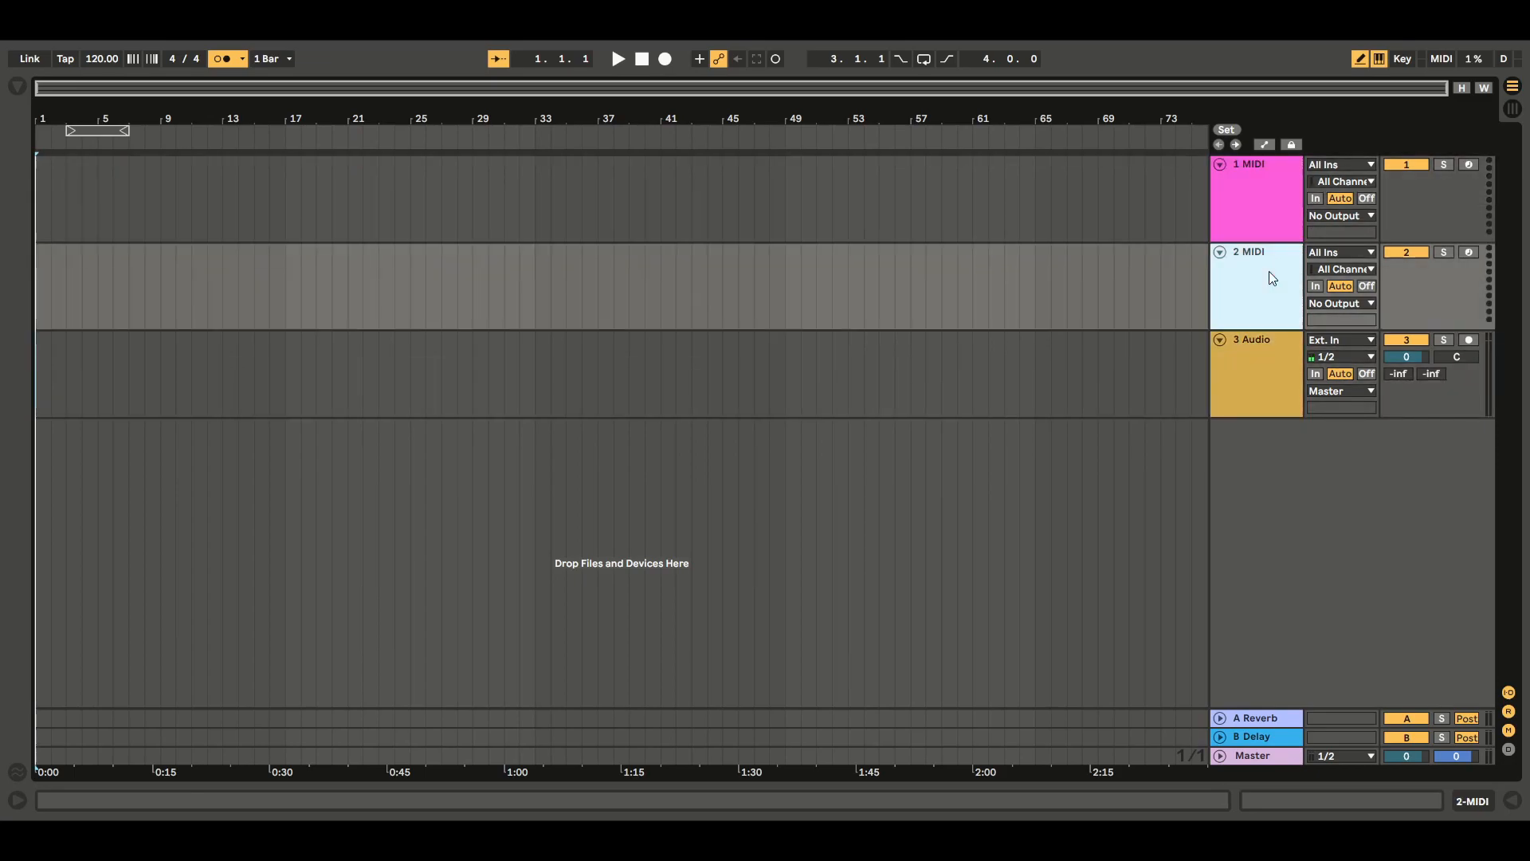
{"action": "left_click", "coordinate": [1274, 210]}
{"action": "left_click", "coordinate": [1267, 348]}
{"action": "left_click", "coordinate": [1262, 214]}
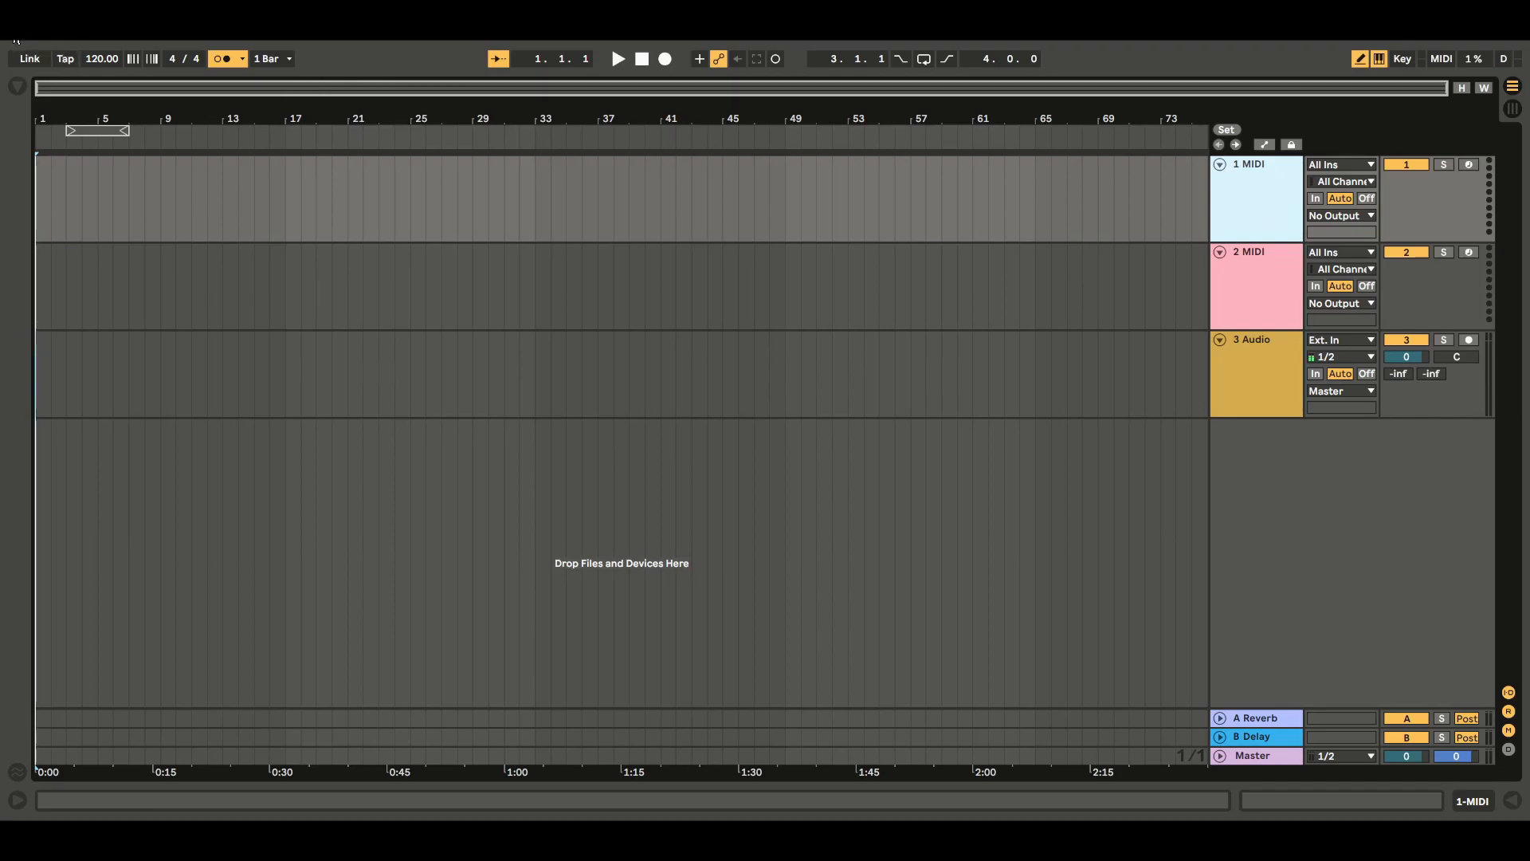
Load the Impulse instrument onto both MIDI tracks
{"action": "left_click", "coordinate": [18, 88]}
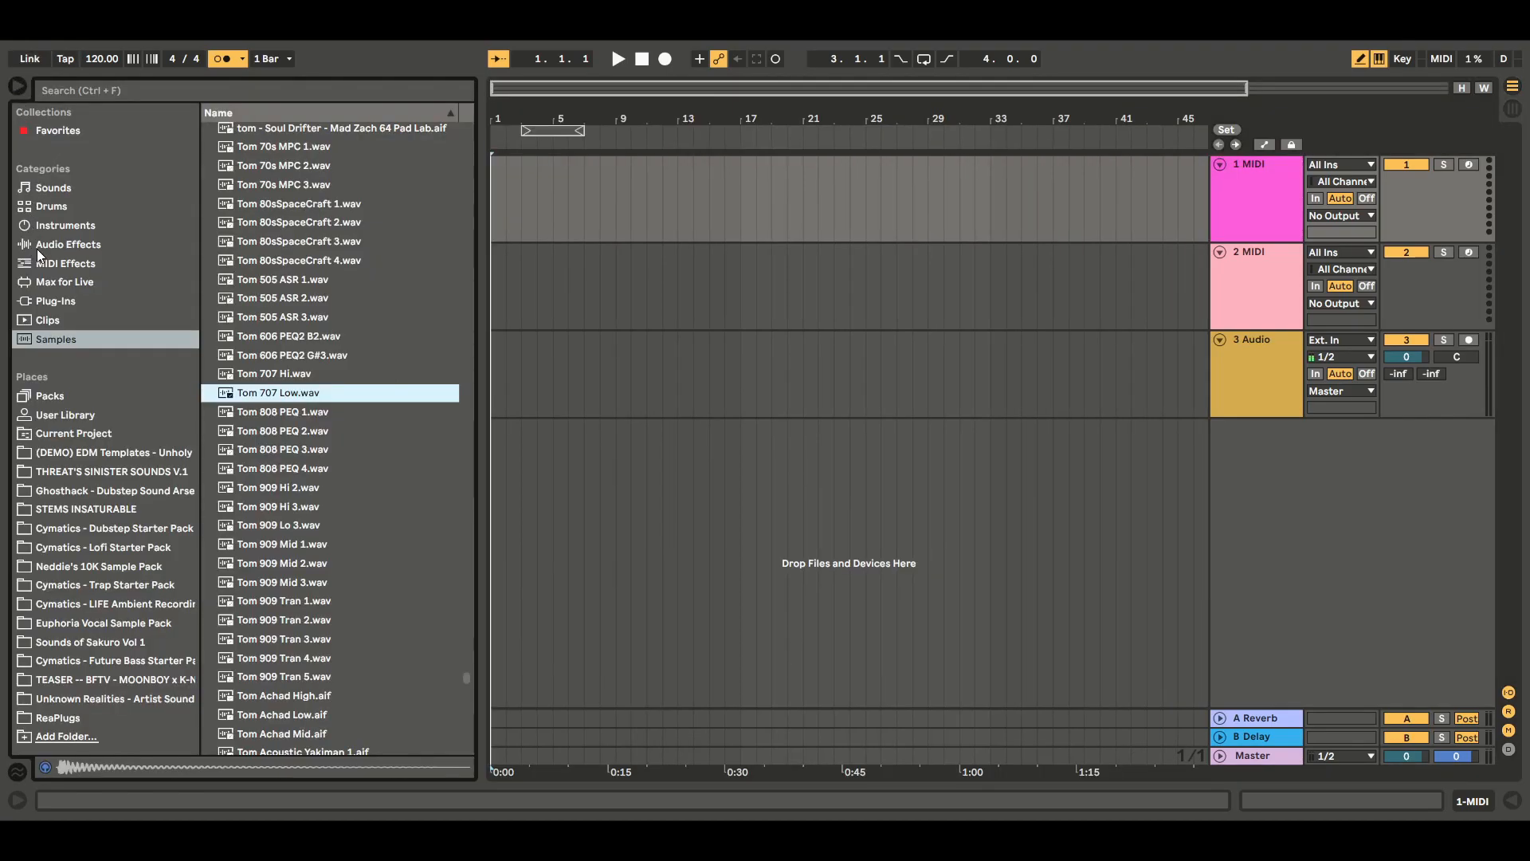
{"action": "left_click", "coordinate": [78, 226]}
{"action": "left_click_drag", "start_coordinate": [270, 226], "coordinate": [1250, 202]}
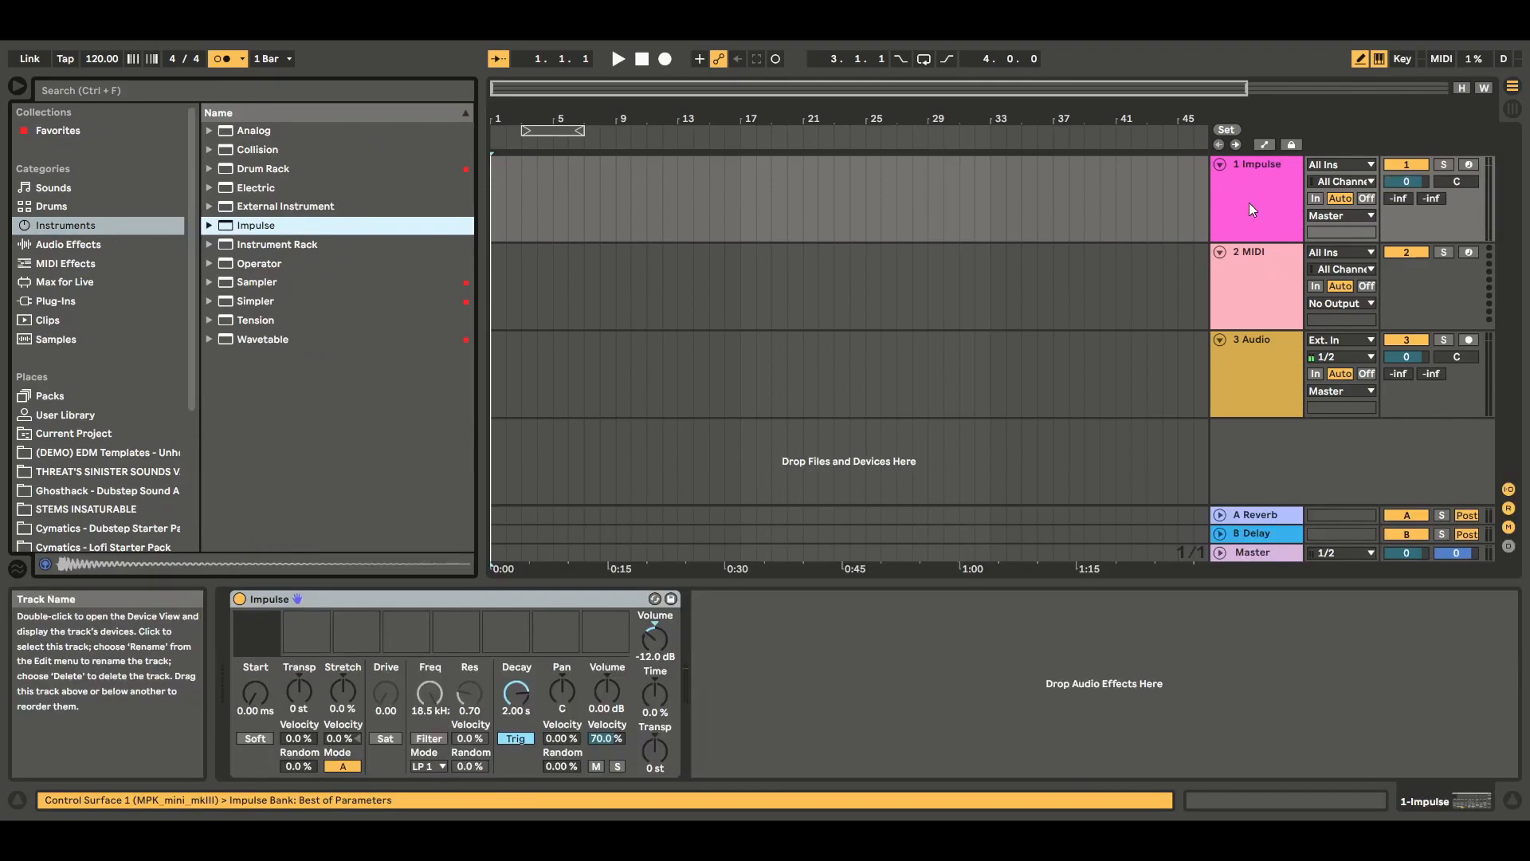
{"action": "left_click_drag", "start_coordinate": [256, 228], "coordinate": [1262, 296]}
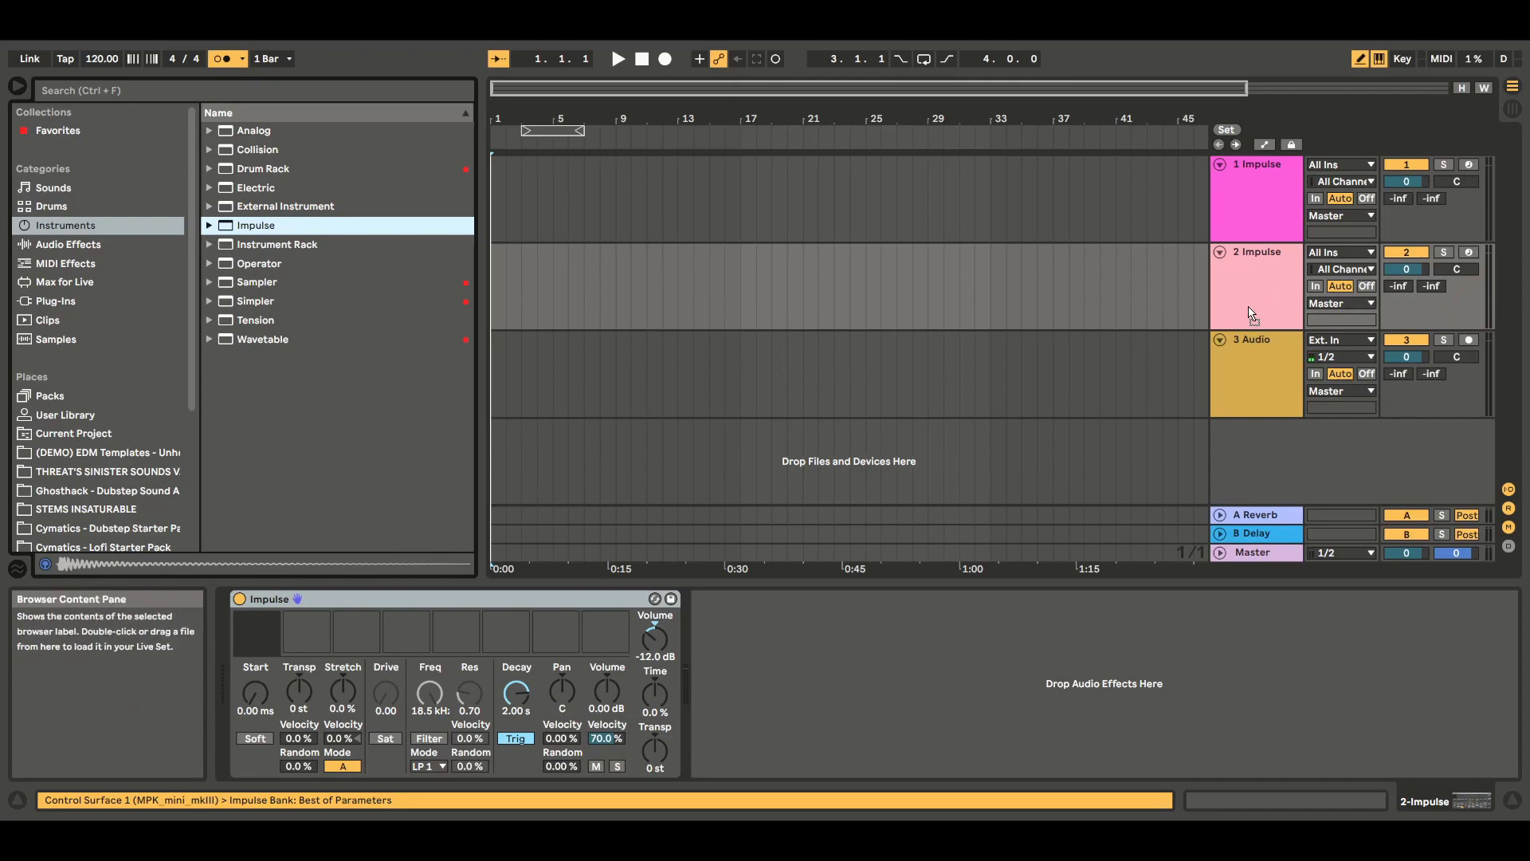
Delete the audio track, add three new MIDI tracks, and hide the device view
{"action": "left_click", "coordinate": [1265, 379]}
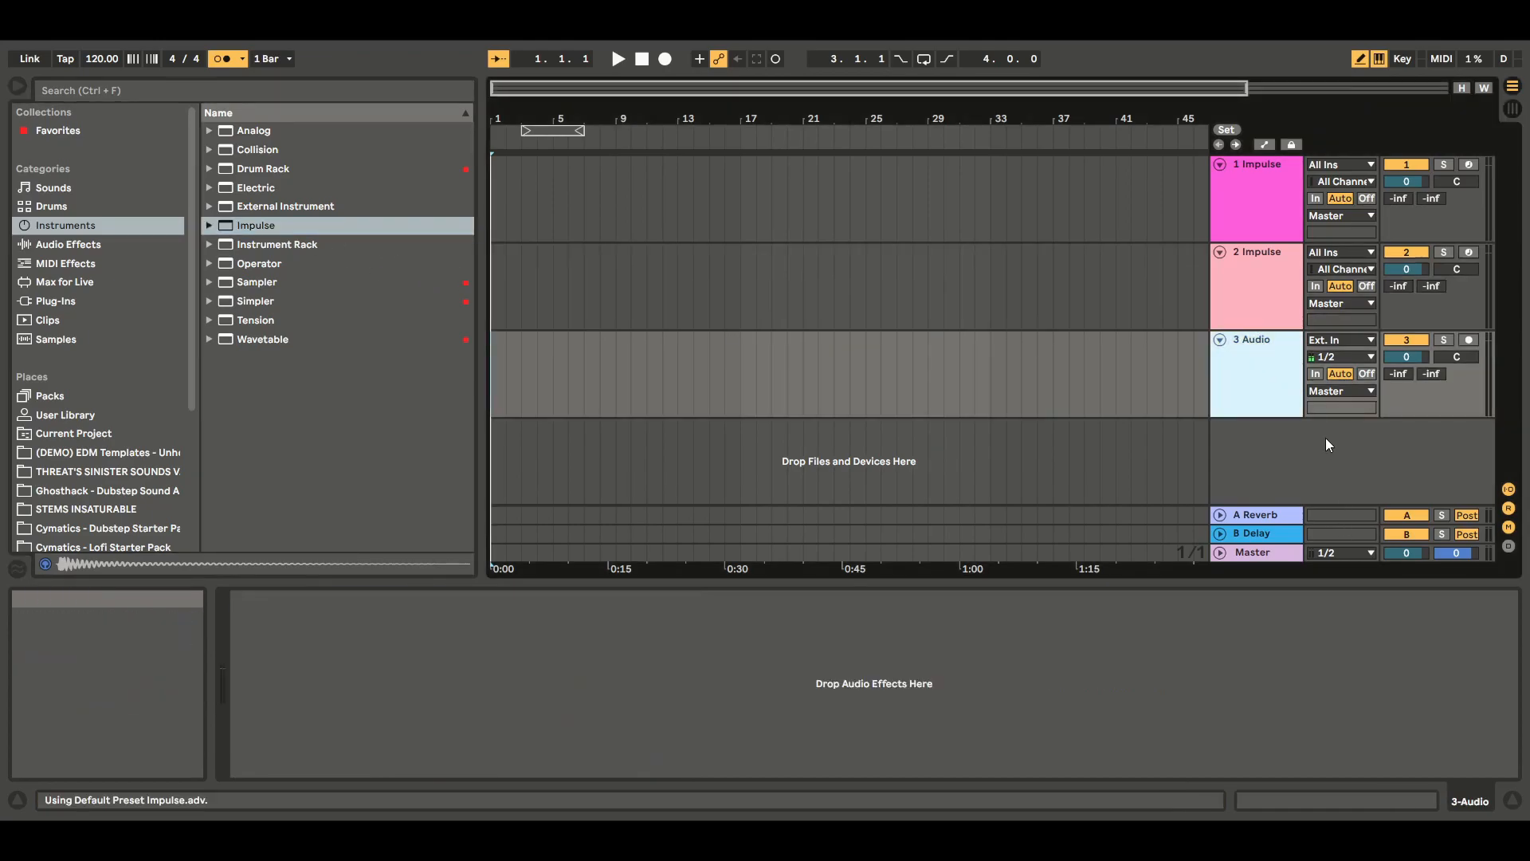
{"action": "key", "text": "Delete"}
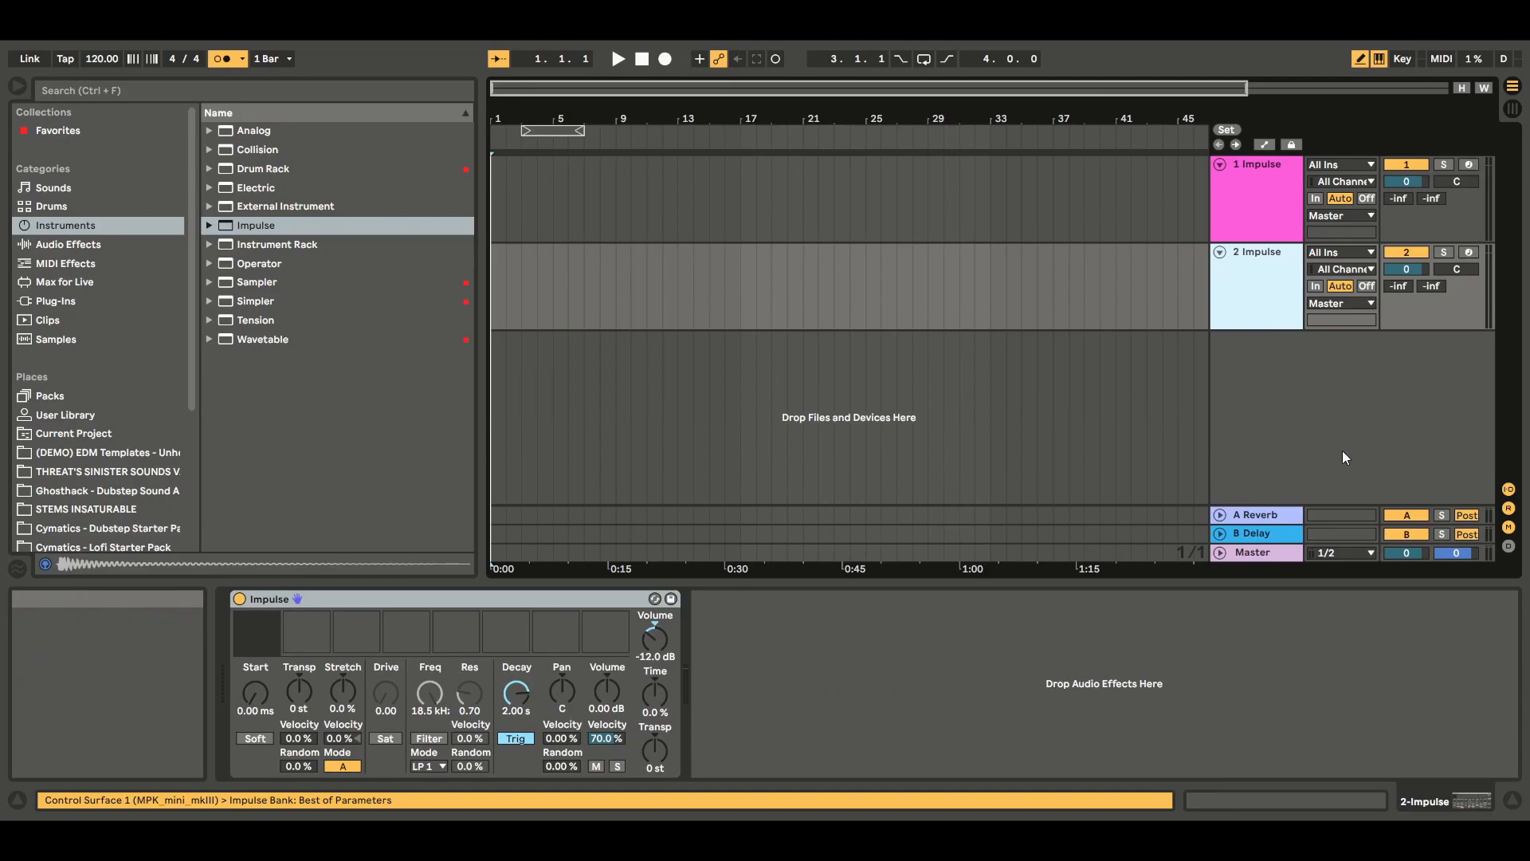
{"action": "key", "text": "ctrl+shift+t"}
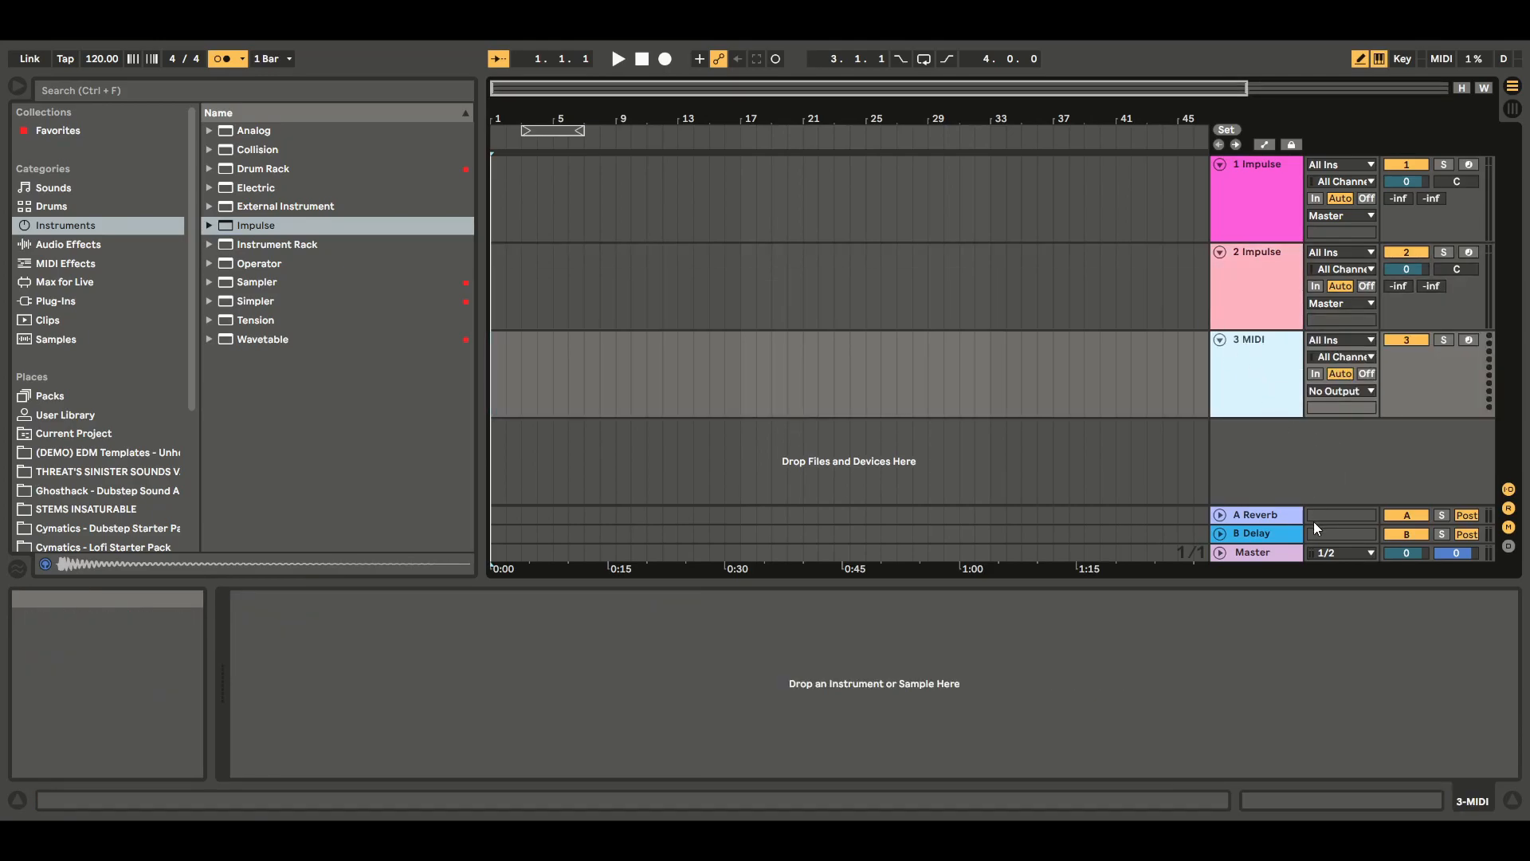
{"action": "key", "text": "ctrl+shift+t"}
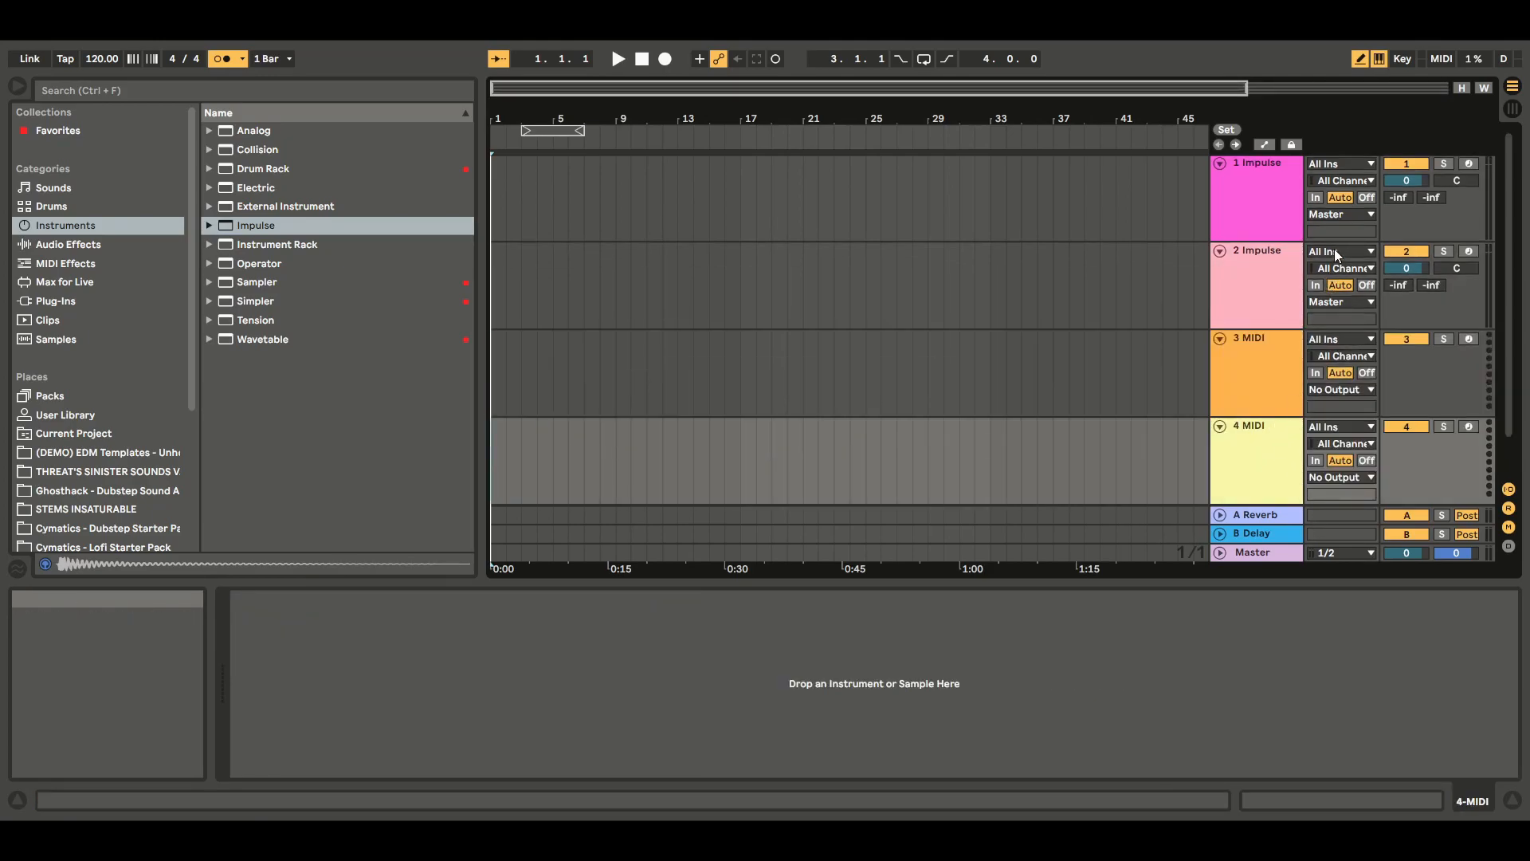
{"action": "key", "text": "ctrl+shift+t"}
{"action": "left_click", "coordinate": [1513, 801]}
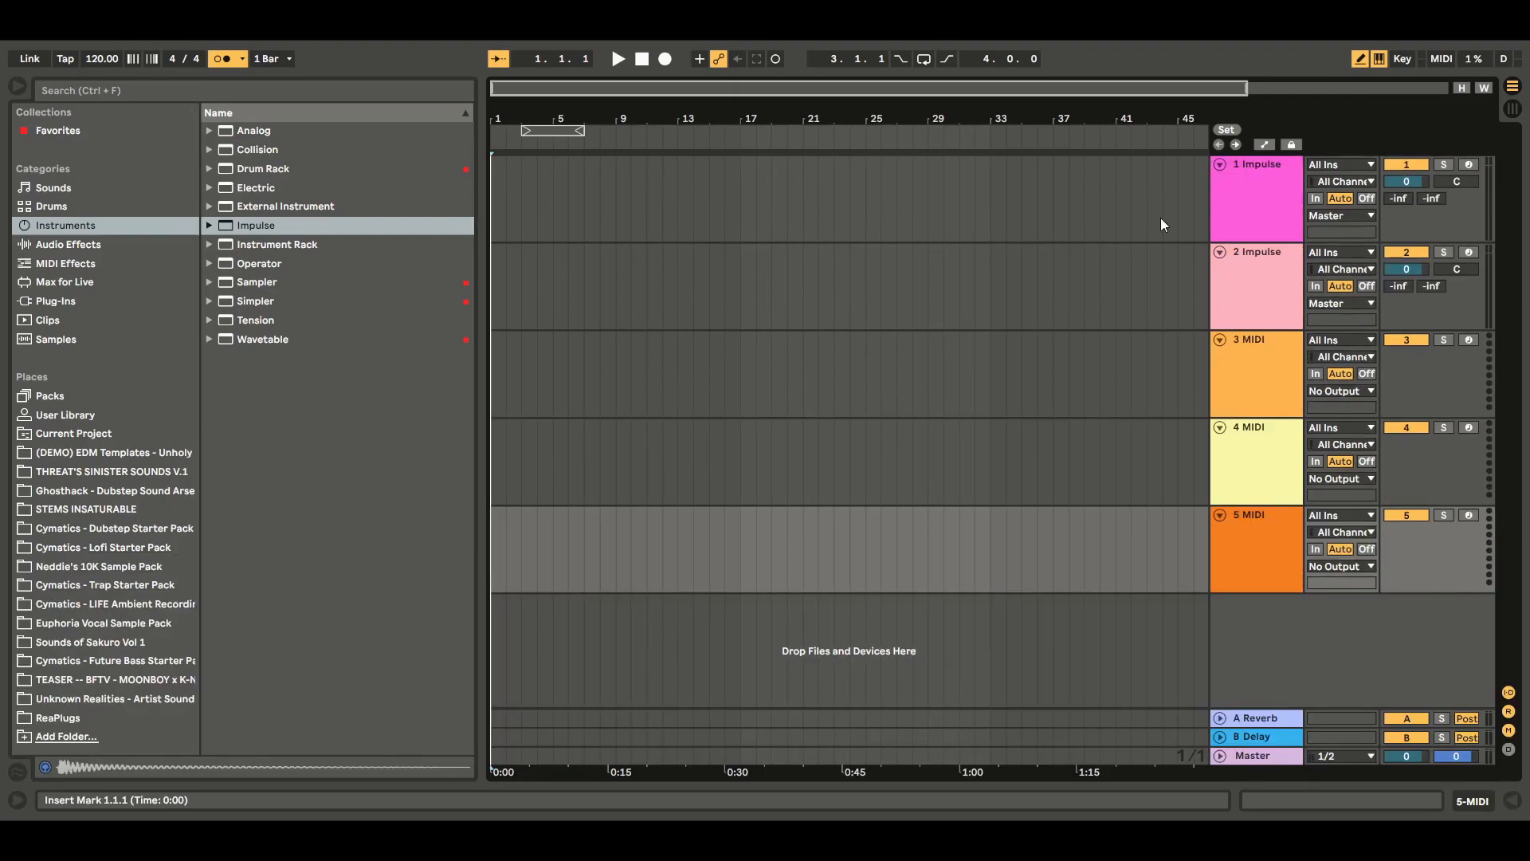
Rename the first track Kick and the second track Snare
{"action": "left_click", "coordinate": [1264, 167]}
{"action": "key", "text": "ctrl+r"}
{"action": "type", "text": "Kick"}
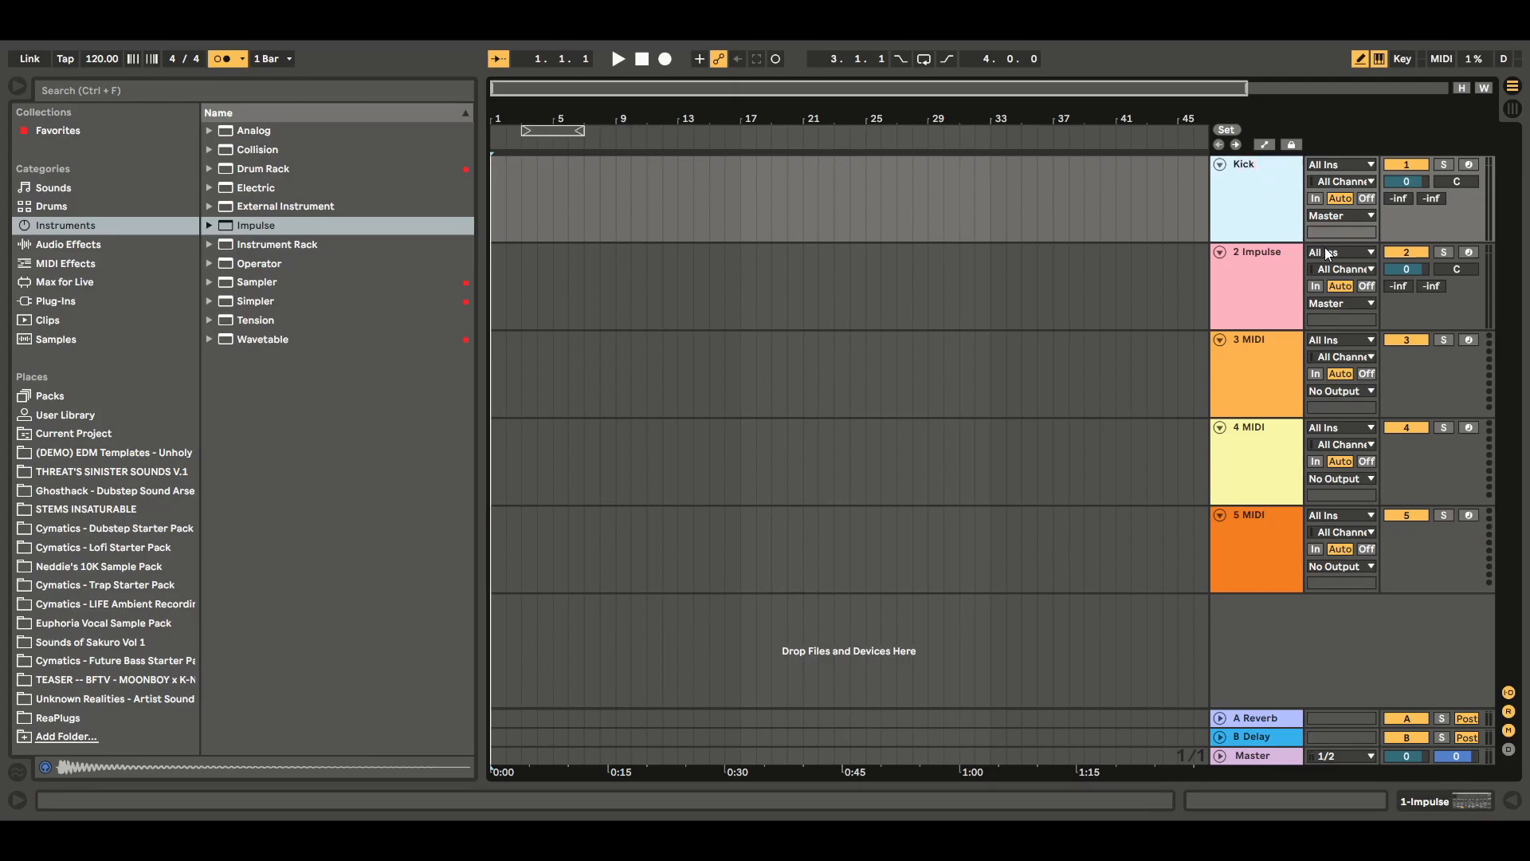
{"action": "left_click", "coordinate": [1256, 251]}
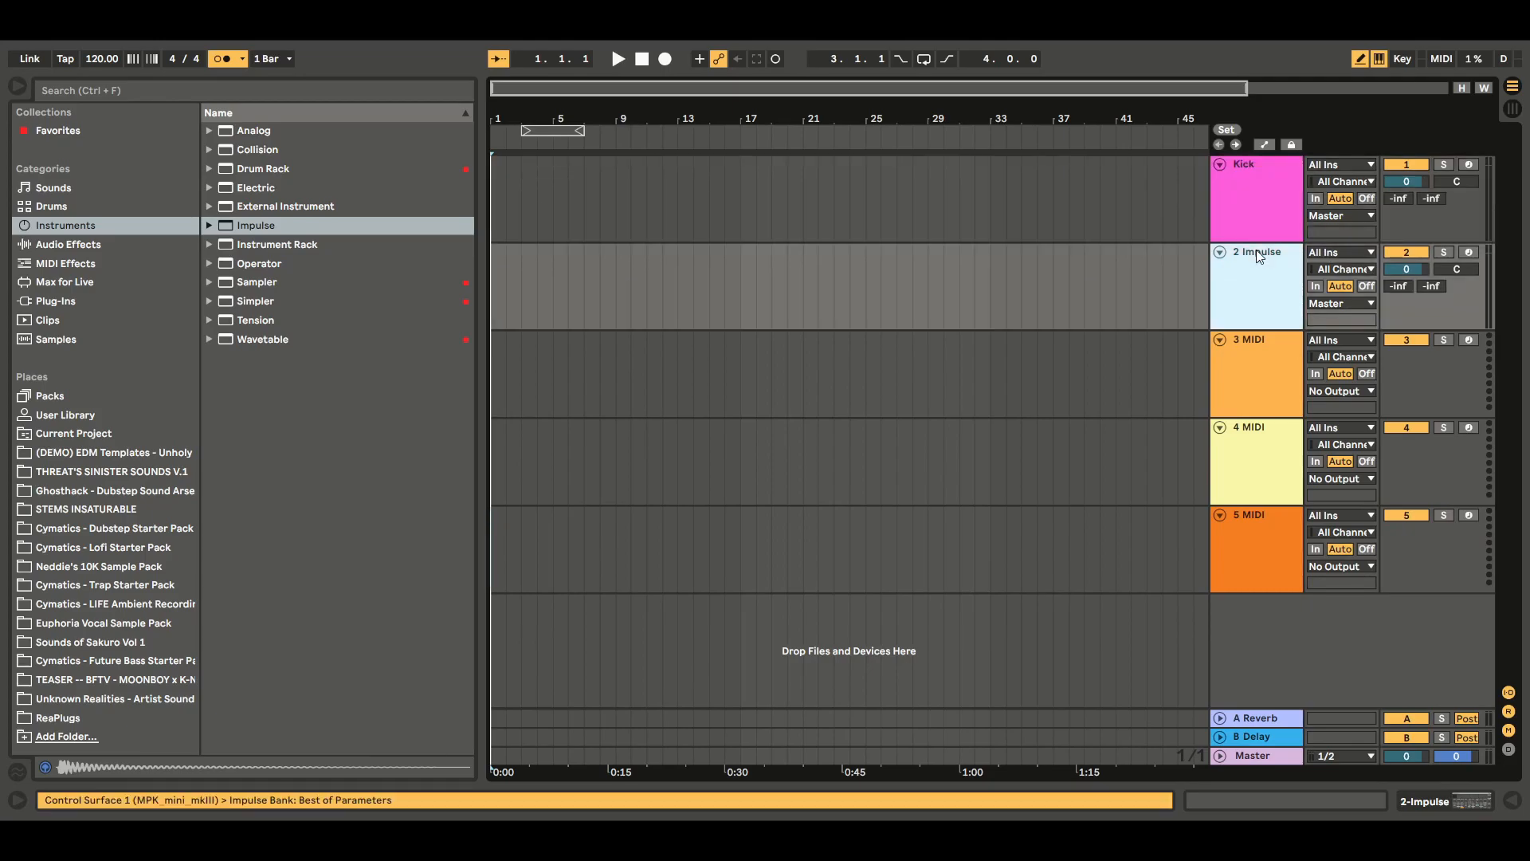
{"action": "key", "text": "ctrl+r"}
{"action": "type", "text": "Snare"}
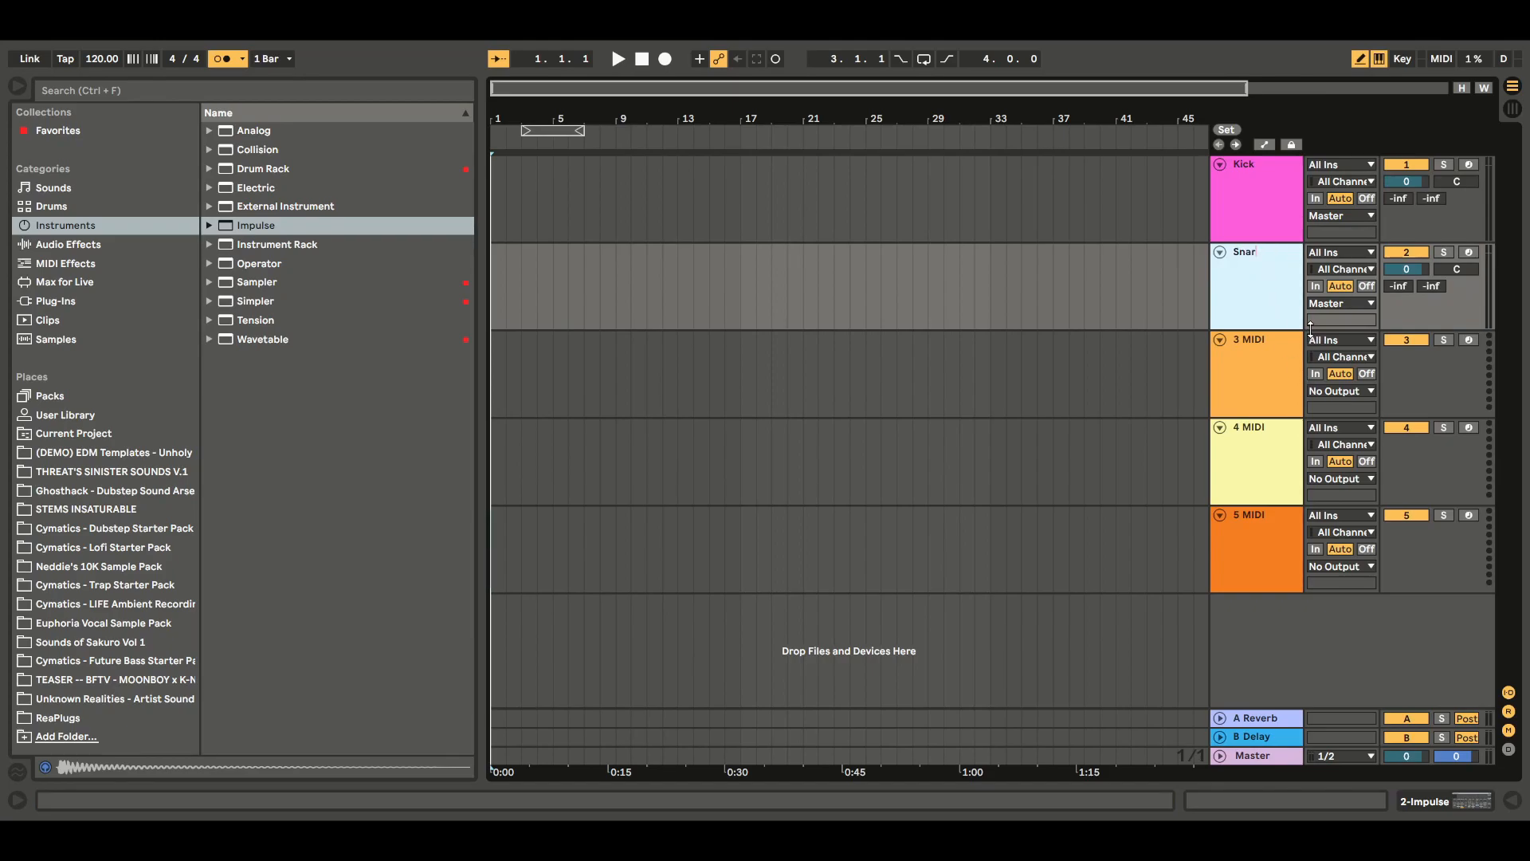
Rename the third track Toms and the fourth track Hi Hats Open
{"action": "left_click", "coordinate": [1261, 341]}
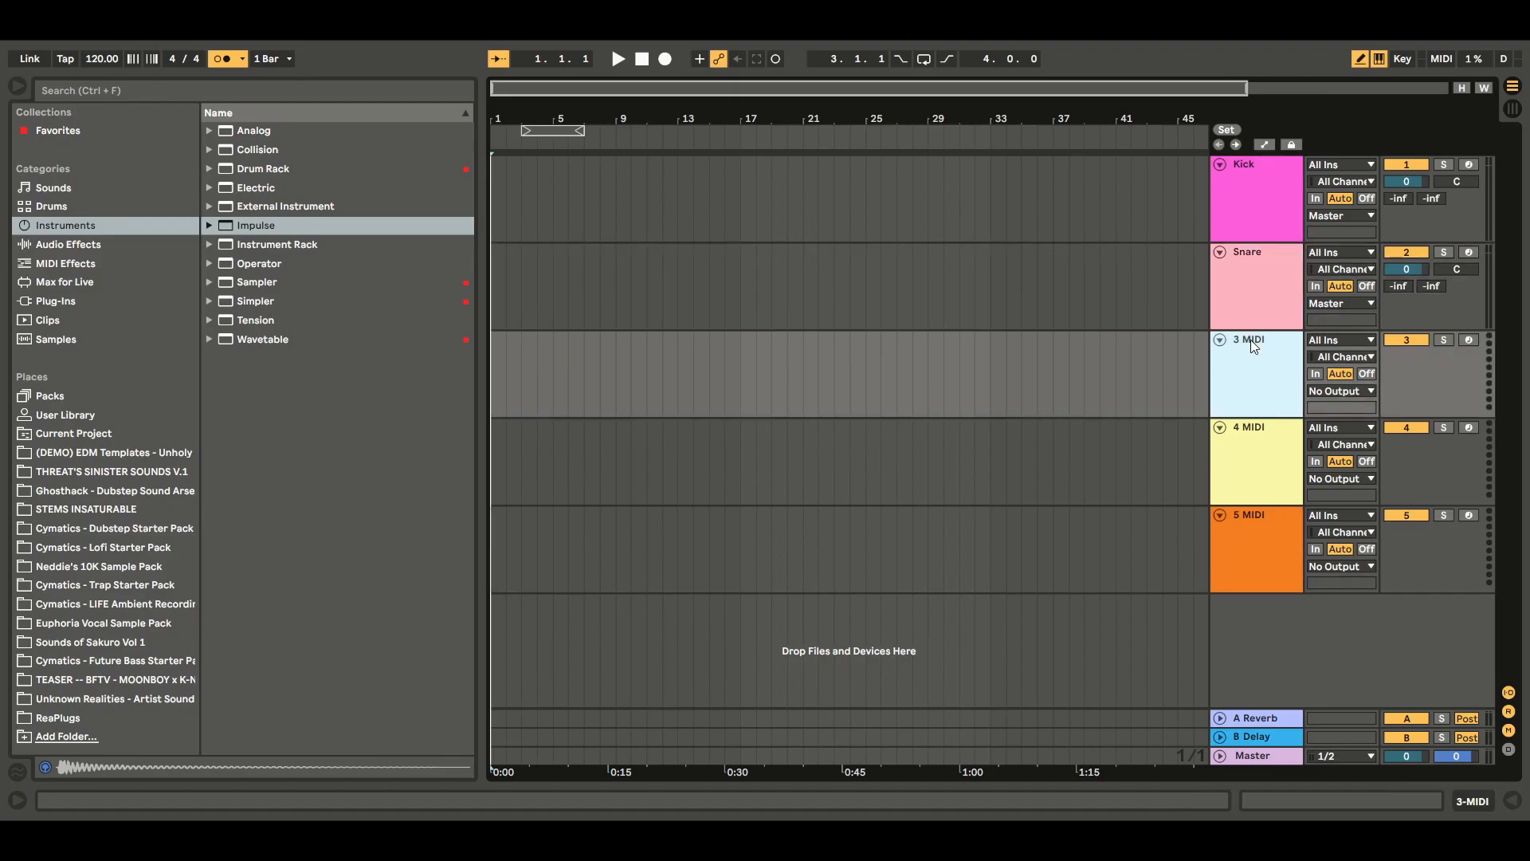
{"action": "key", "text": "ctrl+r"}
{"action": "type", "text": "Toms"}
{"action": "left_click", "coordinate": [1264, 431]}
{"action": "key", "text": "ctrl+r"}
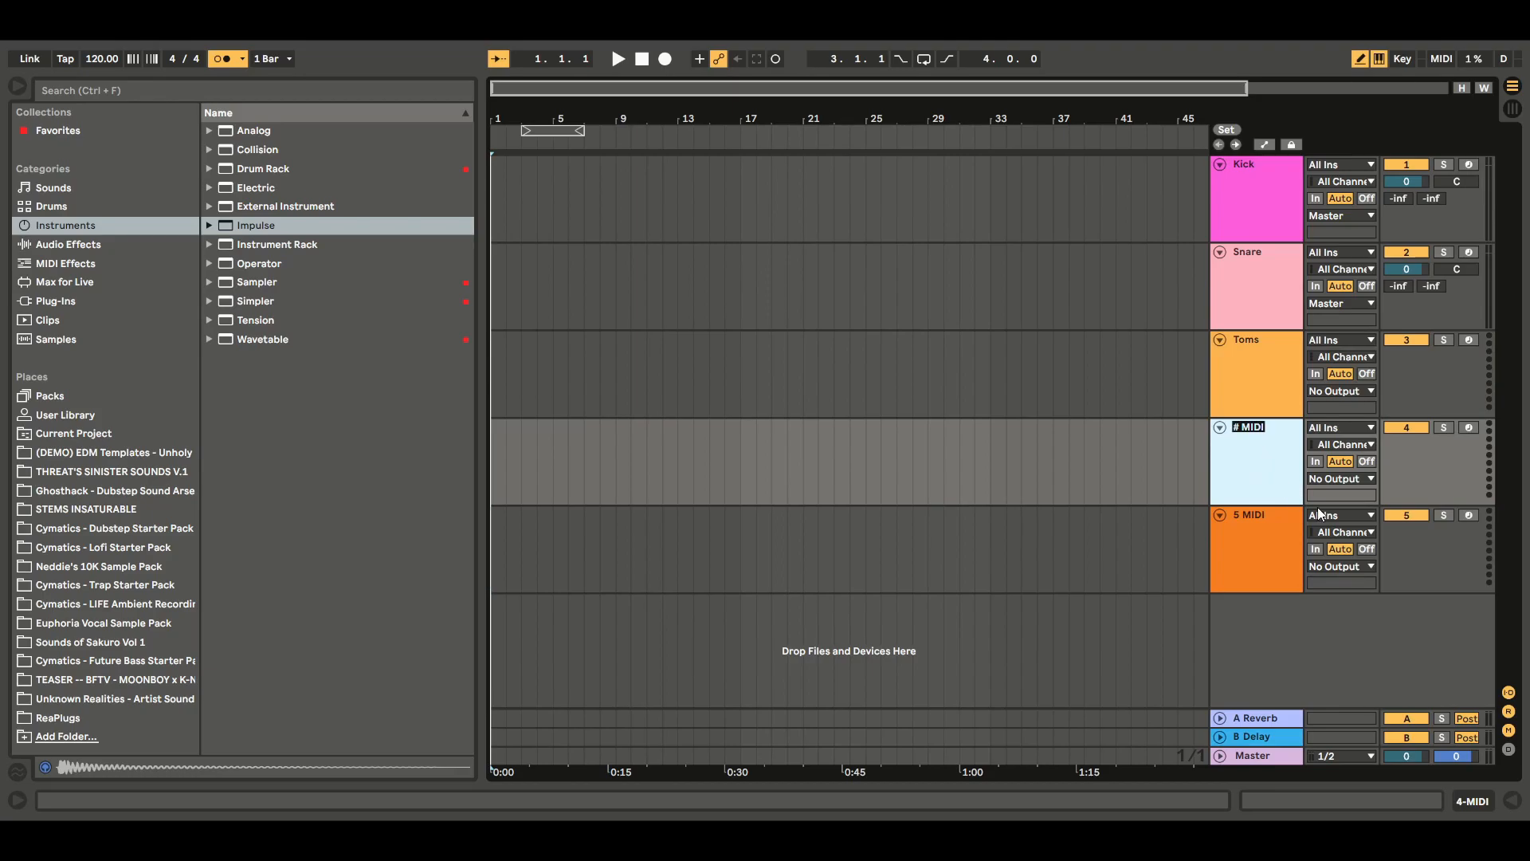
{"action": "type", "text": "Hi Hats Op-0e"}
{"action": "key", "text": "BackSpace"}
{"action": "key", "text": "BackSpace"}
{"action": "key", "text": "BackSpace"}
{"action": "type", "text": "en"}
Rename the fifth track Hi Hats Closed
{"action": "left_click", "coordinate": [1255, 515]}
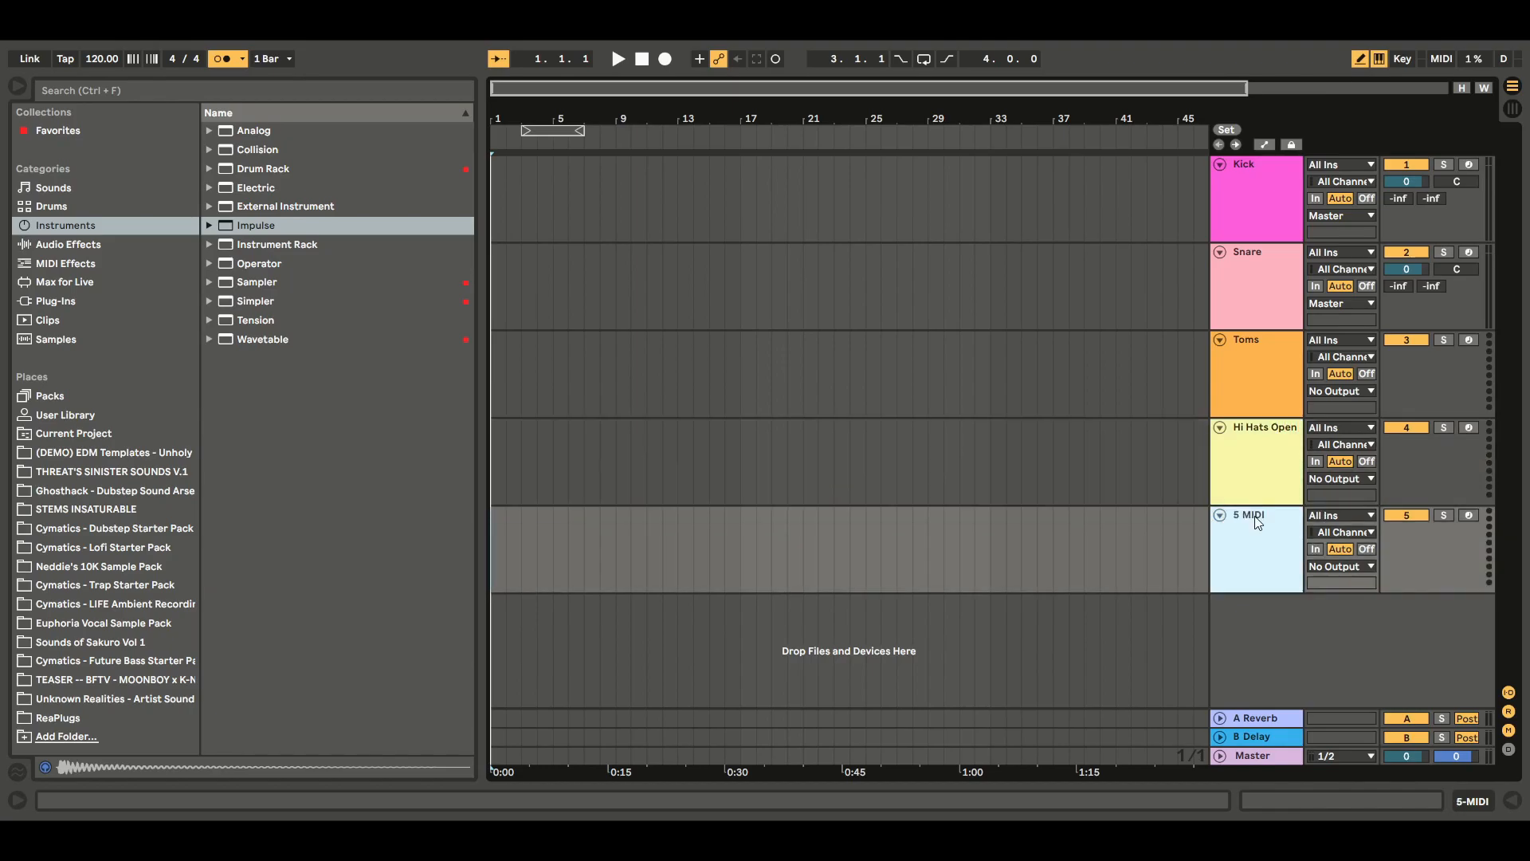
{"action": "key", "text": "ctrl+r"}
{"action": "type", "text": "Closed"}
{"action": "key", "text": "Return"}
{"action": "key", "text": "BackSpace"}
{"action": "key", "text": "BackSpace"}
{"action": "key", "text": "BackSpace"}
{"action": "key", "text": "BackSpace"}
{"action": "key", "text": "BackSpace"}
{"action": "key", "text": "BackSpace"}
{"action": "type", "text": "Hi h"}
{"action": "key", "text": "BackSpace"}
{"action": "key", "text": "BackSpace"}
{"action": "type", "text": "Hats Closed"}
{"action": "left_click", "coordinate": [1257, 543]}
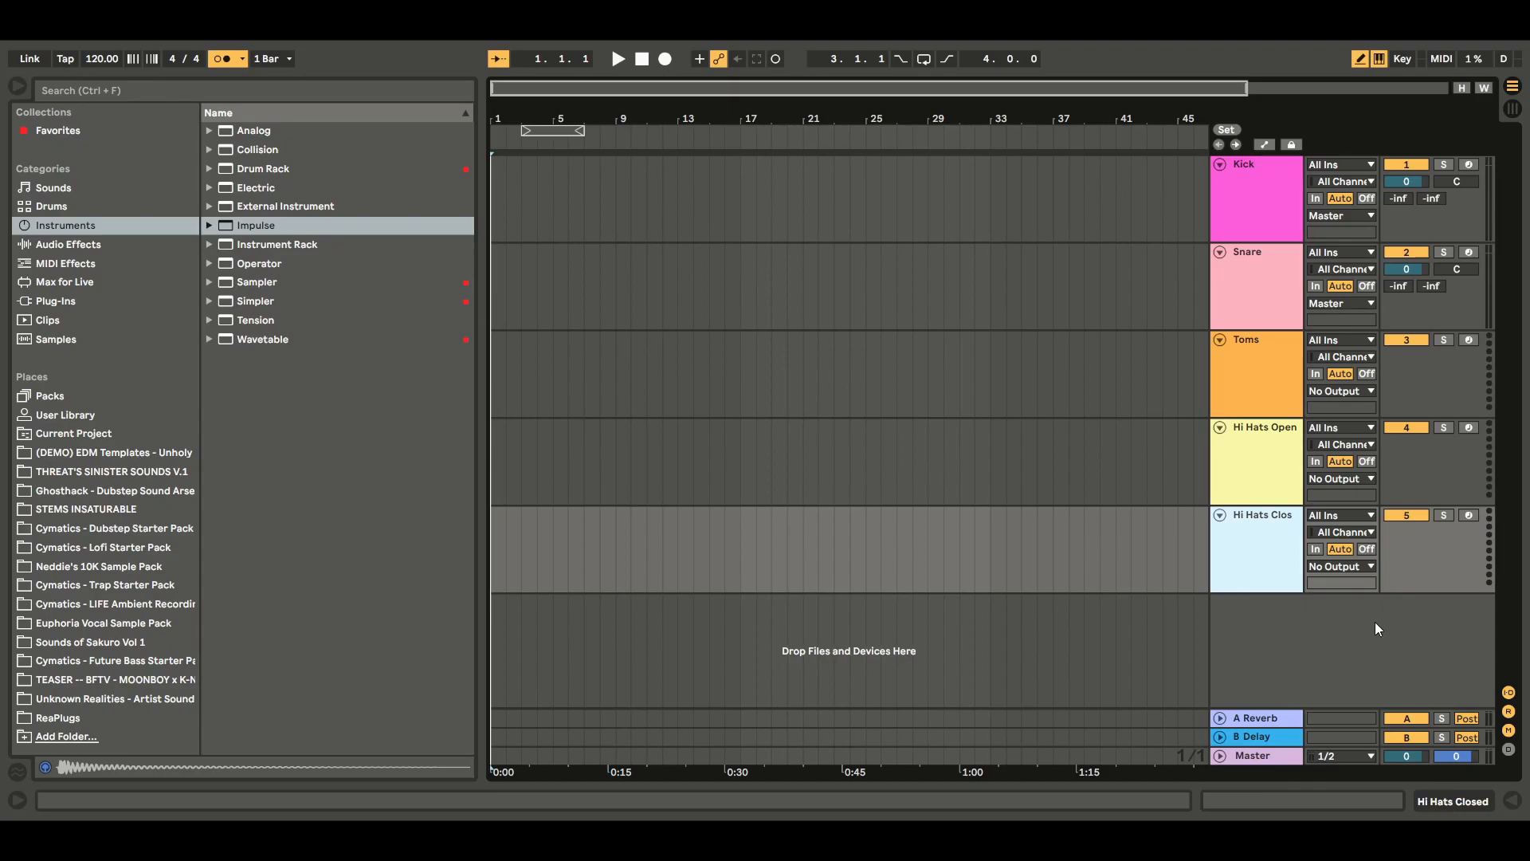
{"action": "key", "text": "ctrl+r"}
Add a sixth MIDI track and name it Effects
{"action": "key", "text": "ctrl+shift+t"}
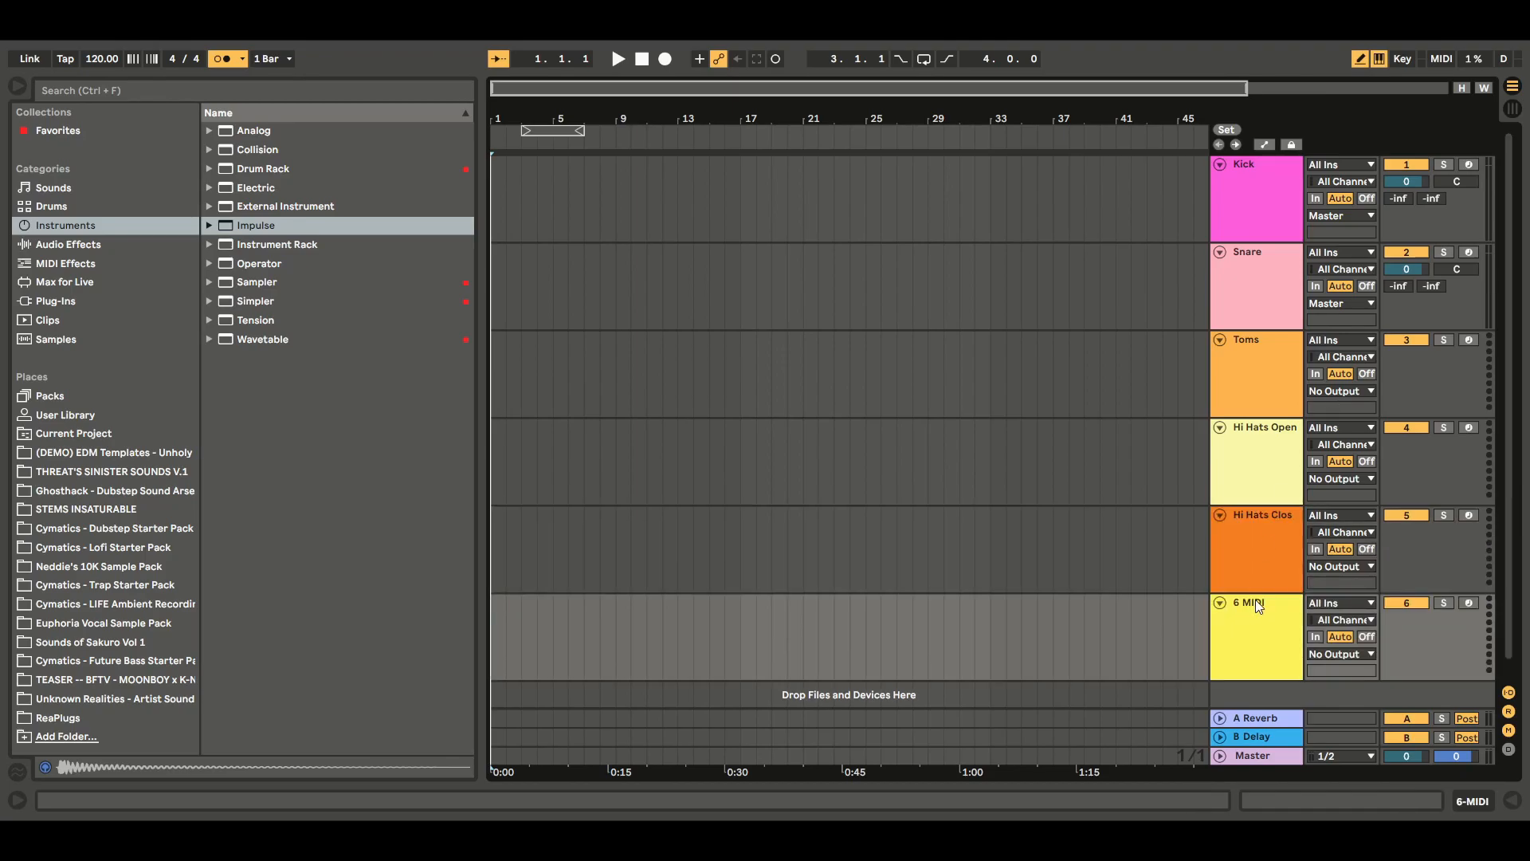
{"action": "key", "text": "ctrl+r"}
{"action": "type", "text": "Effects"}
{"action": "left_click", "coordinate": [1117, 382]}
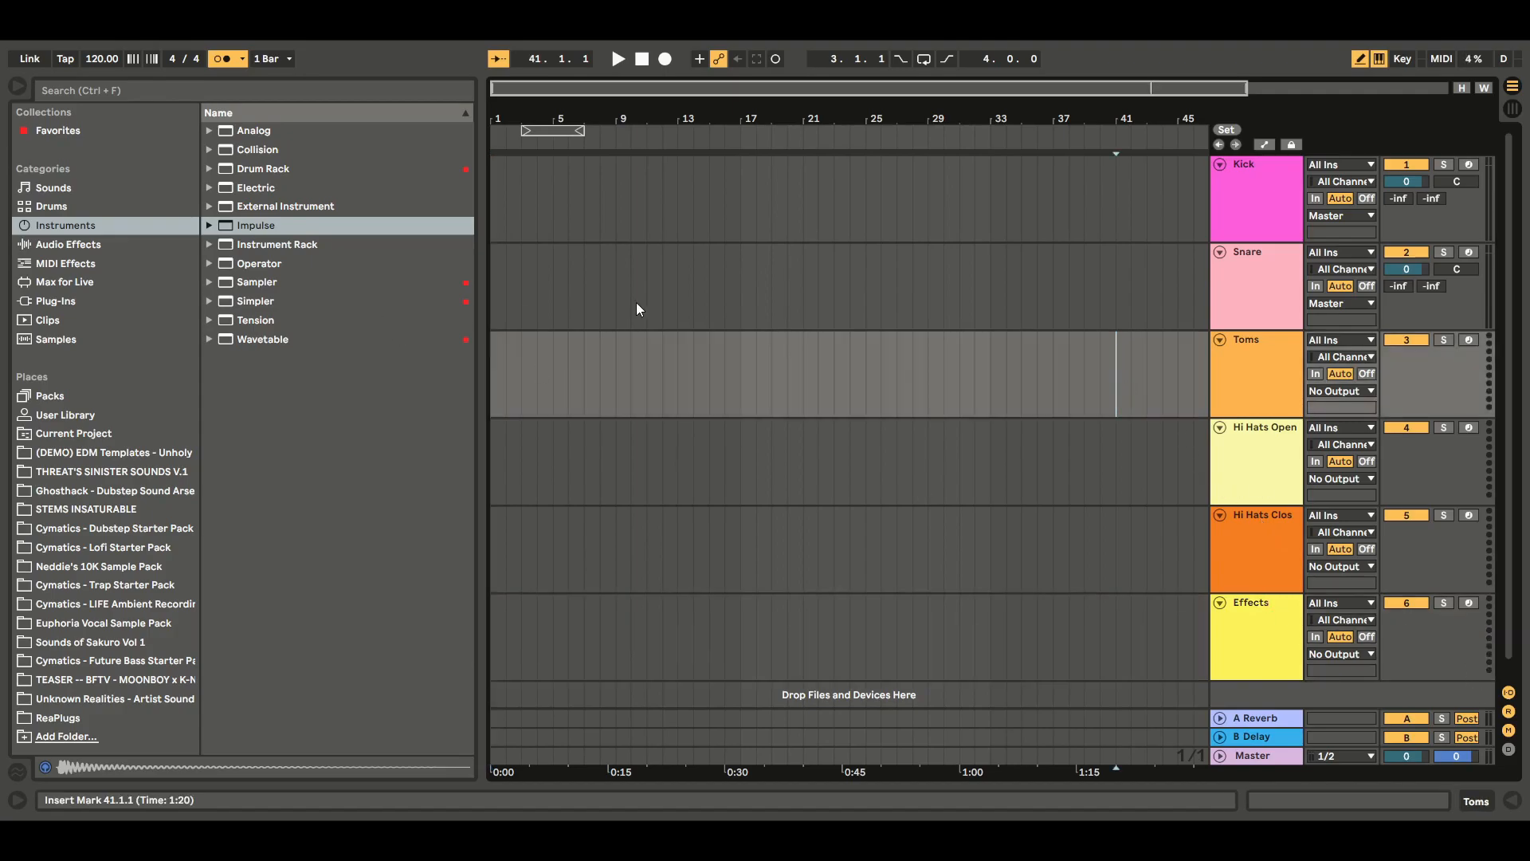
Load the sample Kick AlienSpawn 2.wav into the first slot of the Kick track's Impulse and audition it
{"action": "left_click", "coordinate": [1277, 215]}
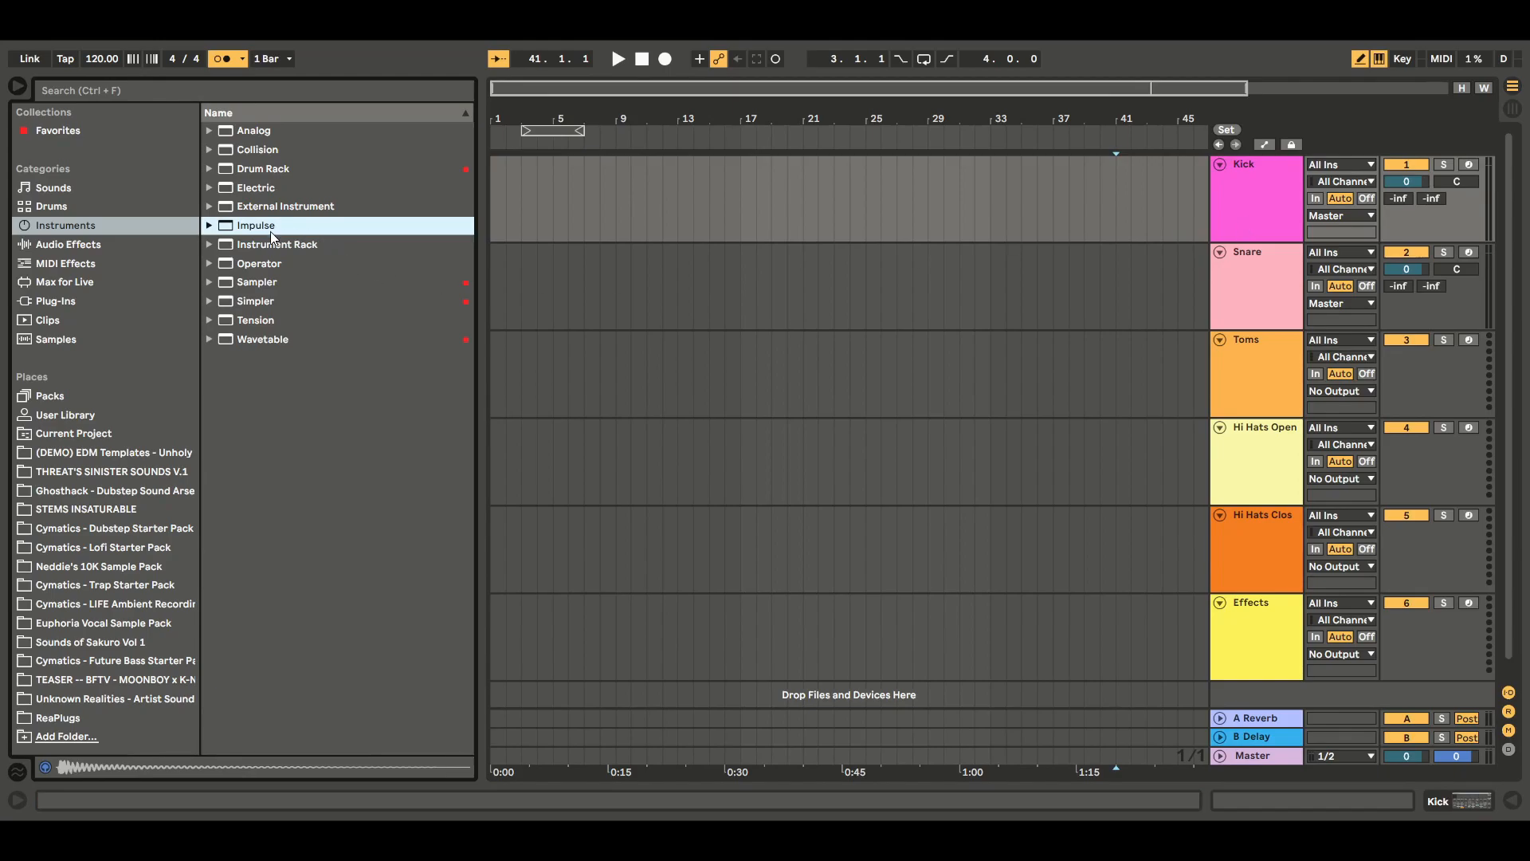
{"action": "left_click_drag", "start_coordinate": [1248, 223], "coordinate": [1251, 216]}
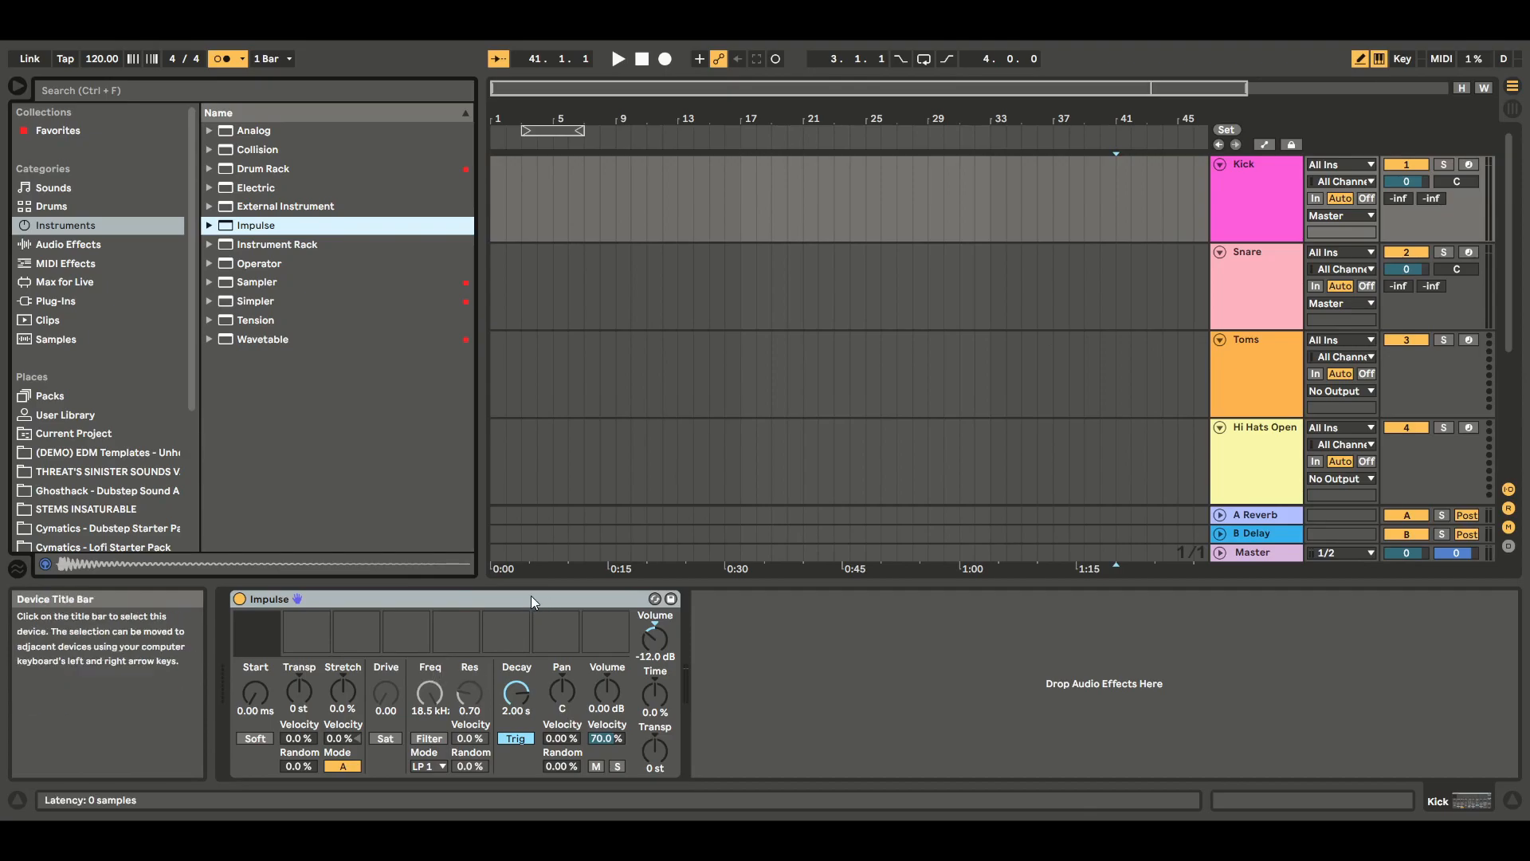
{"action": "left_click", "coordinate": [58, 339]}
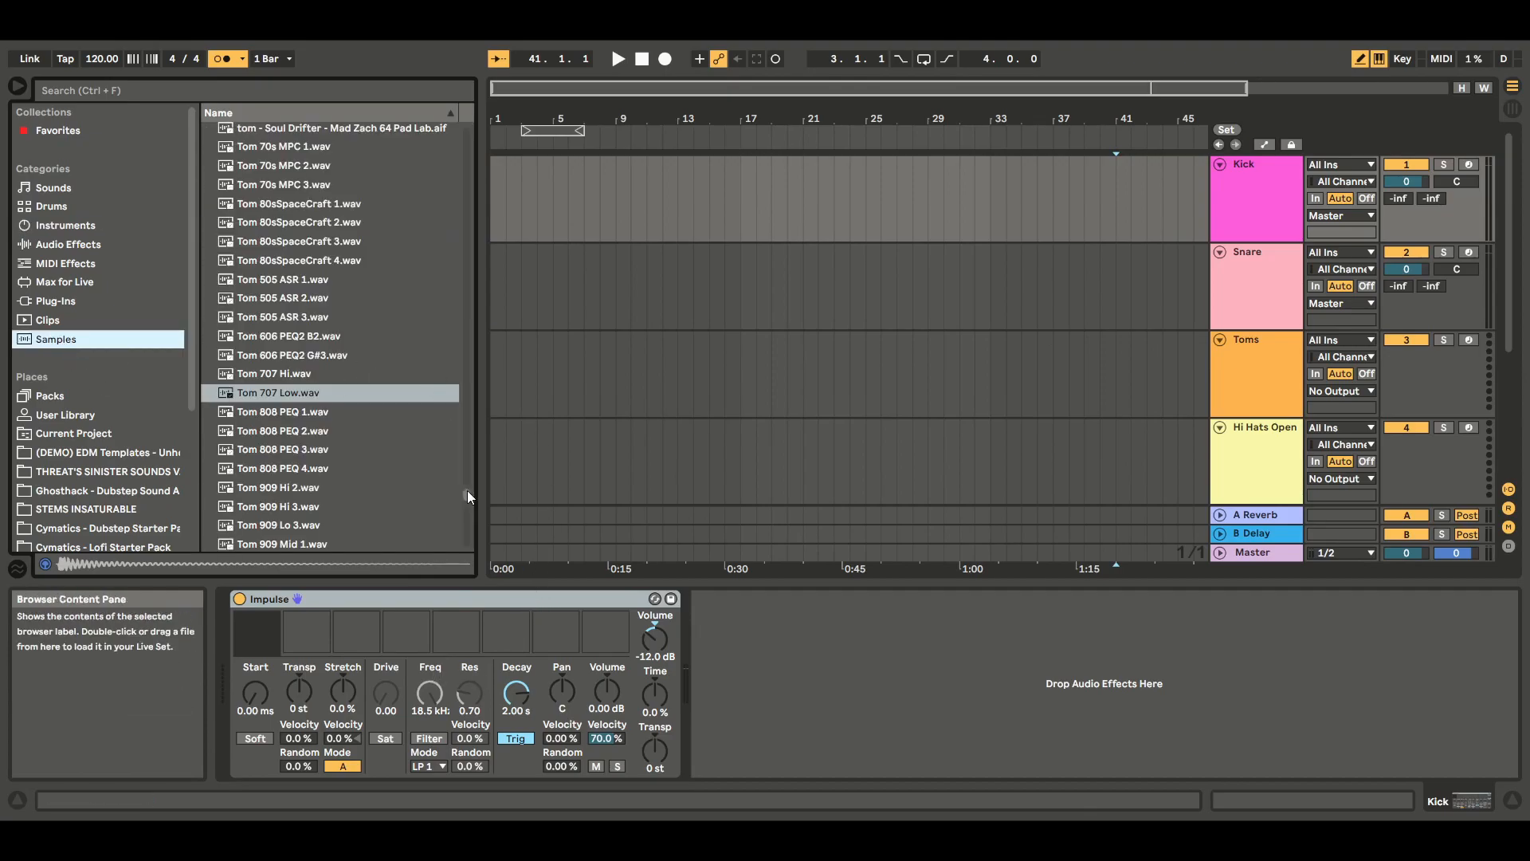
{"action": "left_click_drag", "start_coordinate": [467, 494], "coordinate": [458, 324]}
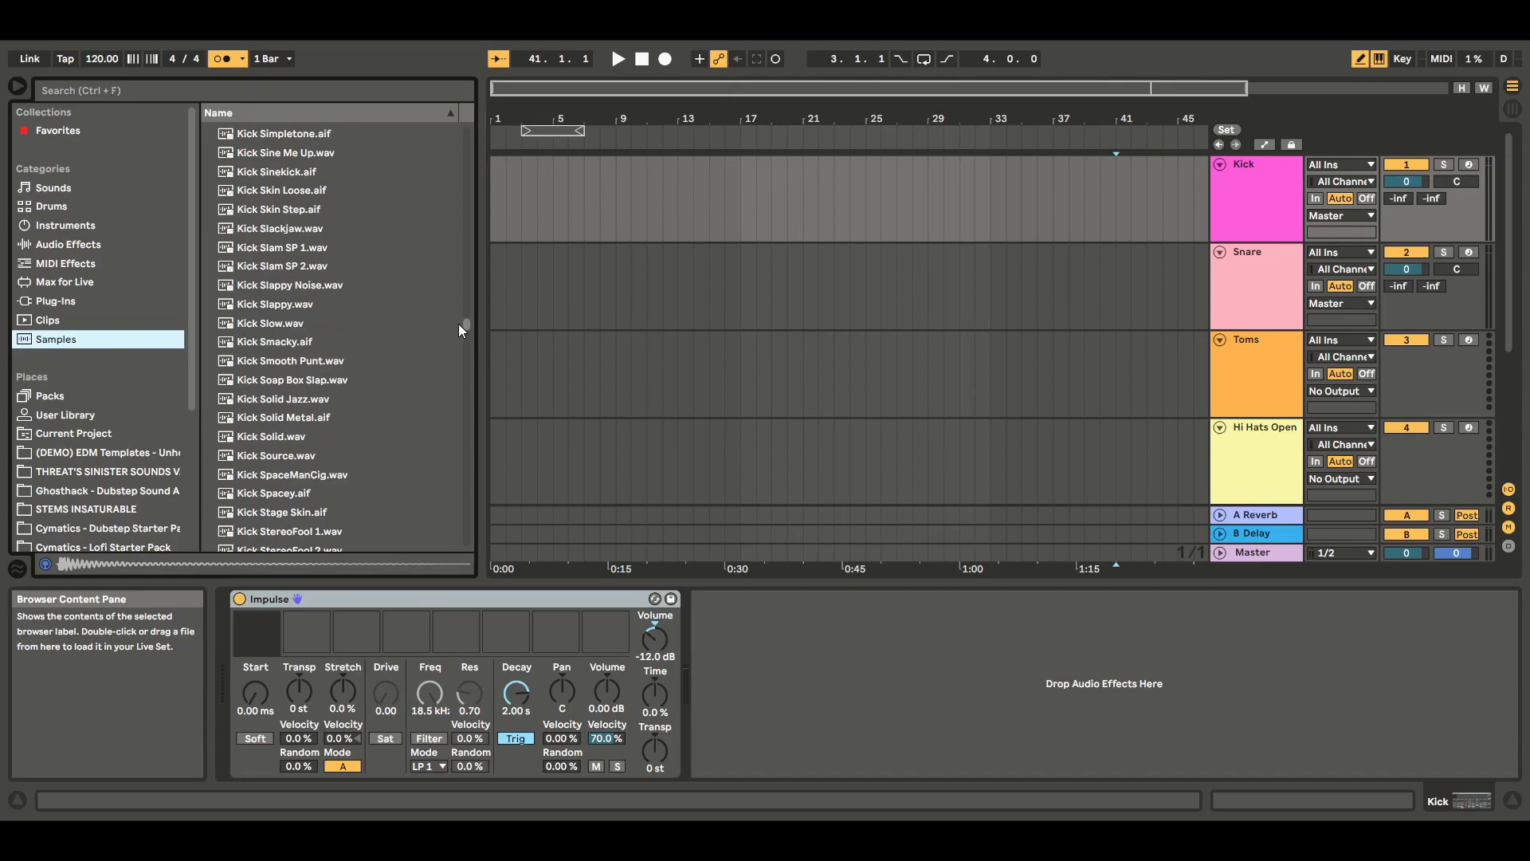
{"action": "left_click_drag", "start_coordinate": [458, 324], "coordinate": [459, 307]}
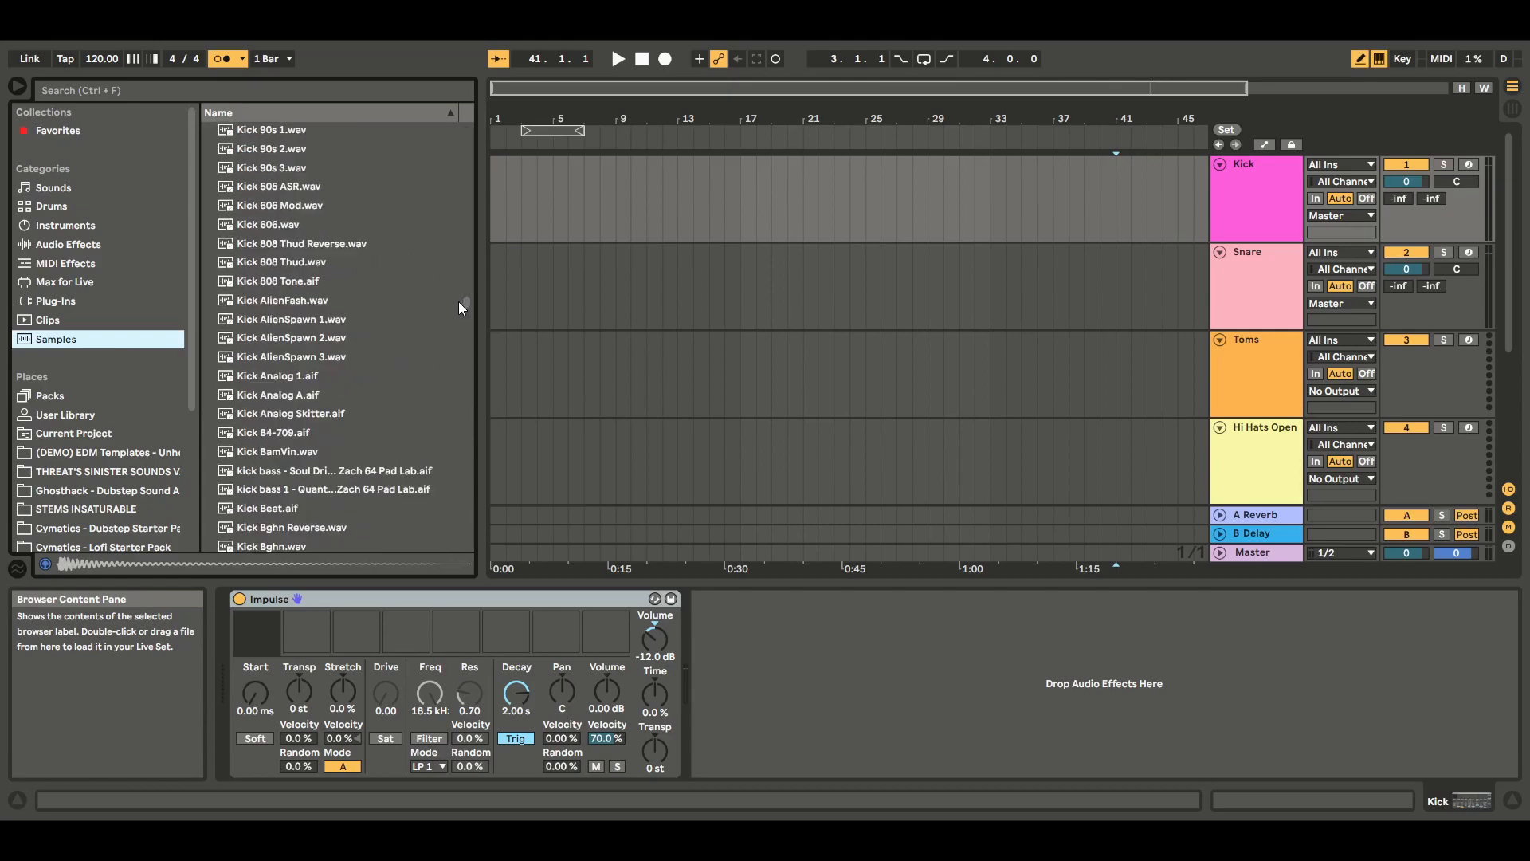
{"action": "left_click", "coordinate": [291, 338]}
{"action": "left_click_drag", "start_coordinate": [291, 345], "coordinate": [259, 635]}
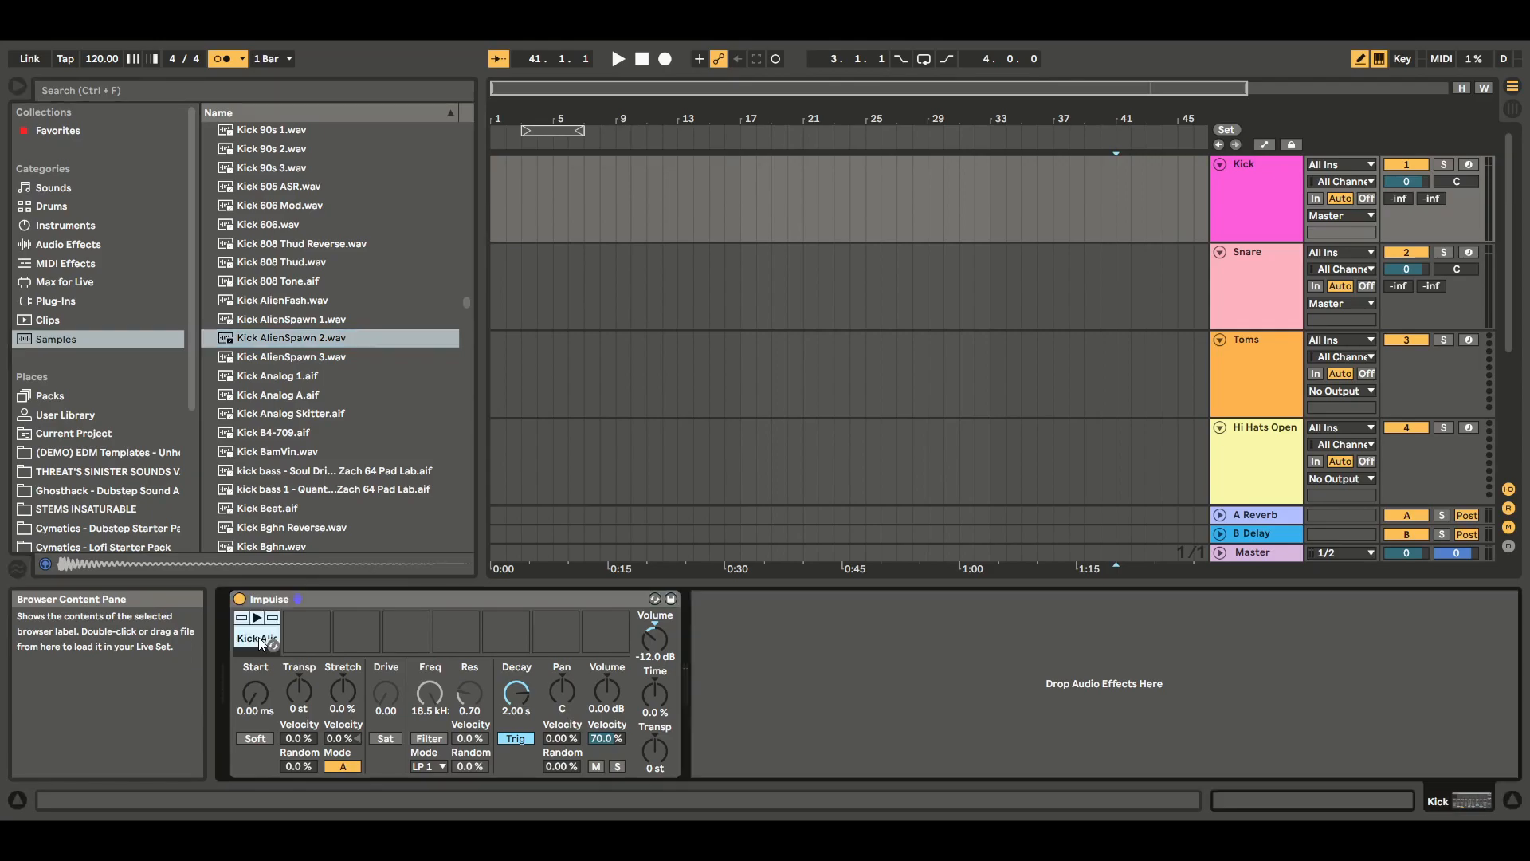
{"action": "left_click", "coordinate": [258, 620]}
{"action": "left_click", "coordinate": [257, 620]}
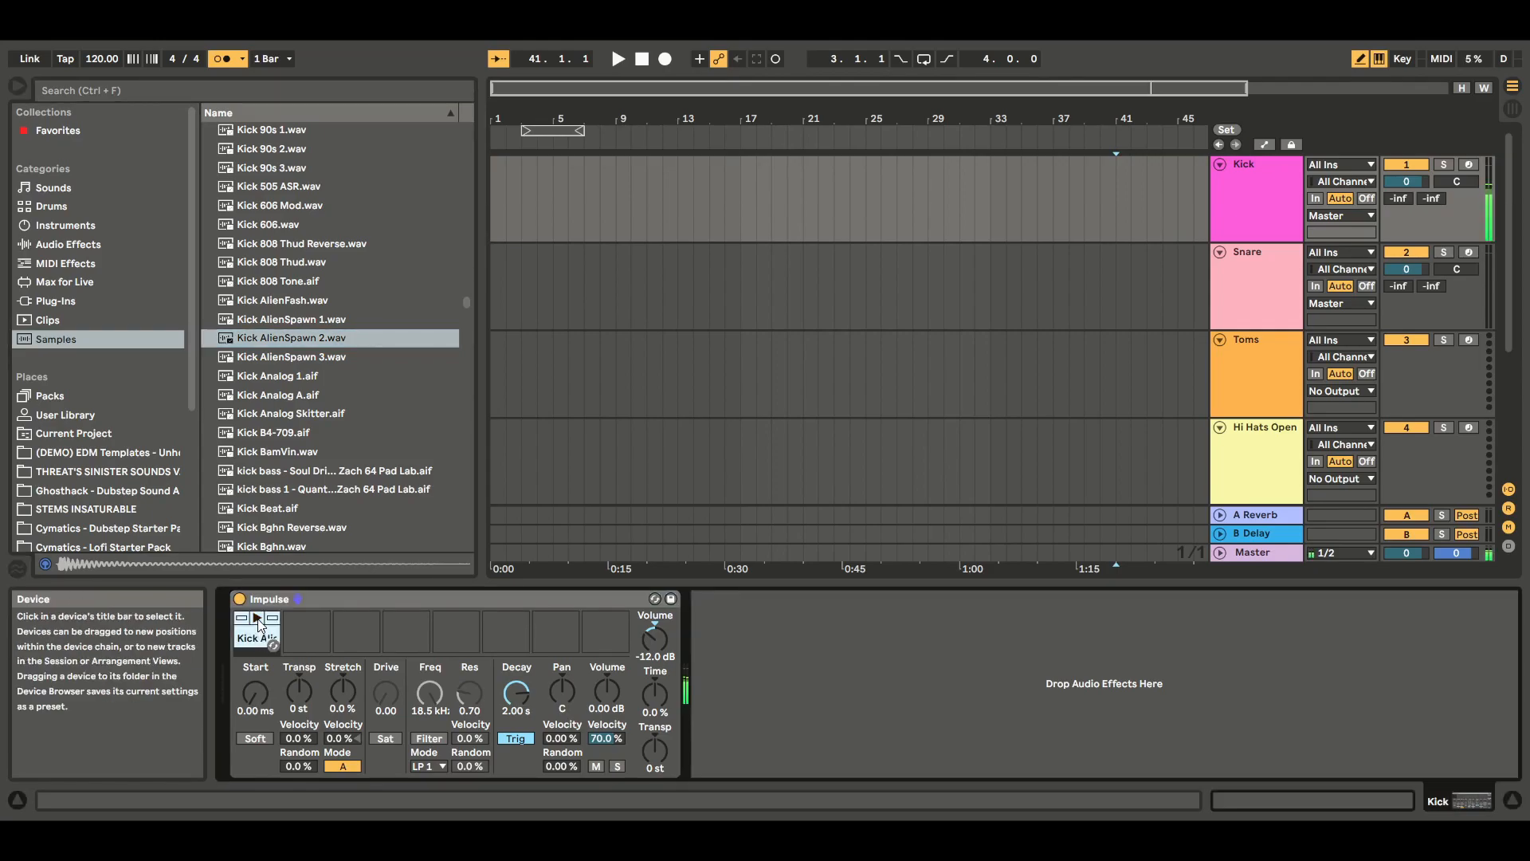
Hide the browser, create a one-bar MIDI clip at bar 1 on the Kick track, and extend it to bar 5
{"action": "left_click", "coordinate": [17, 87]}
{"action": "double_click", "coordinate": [35, 204]}
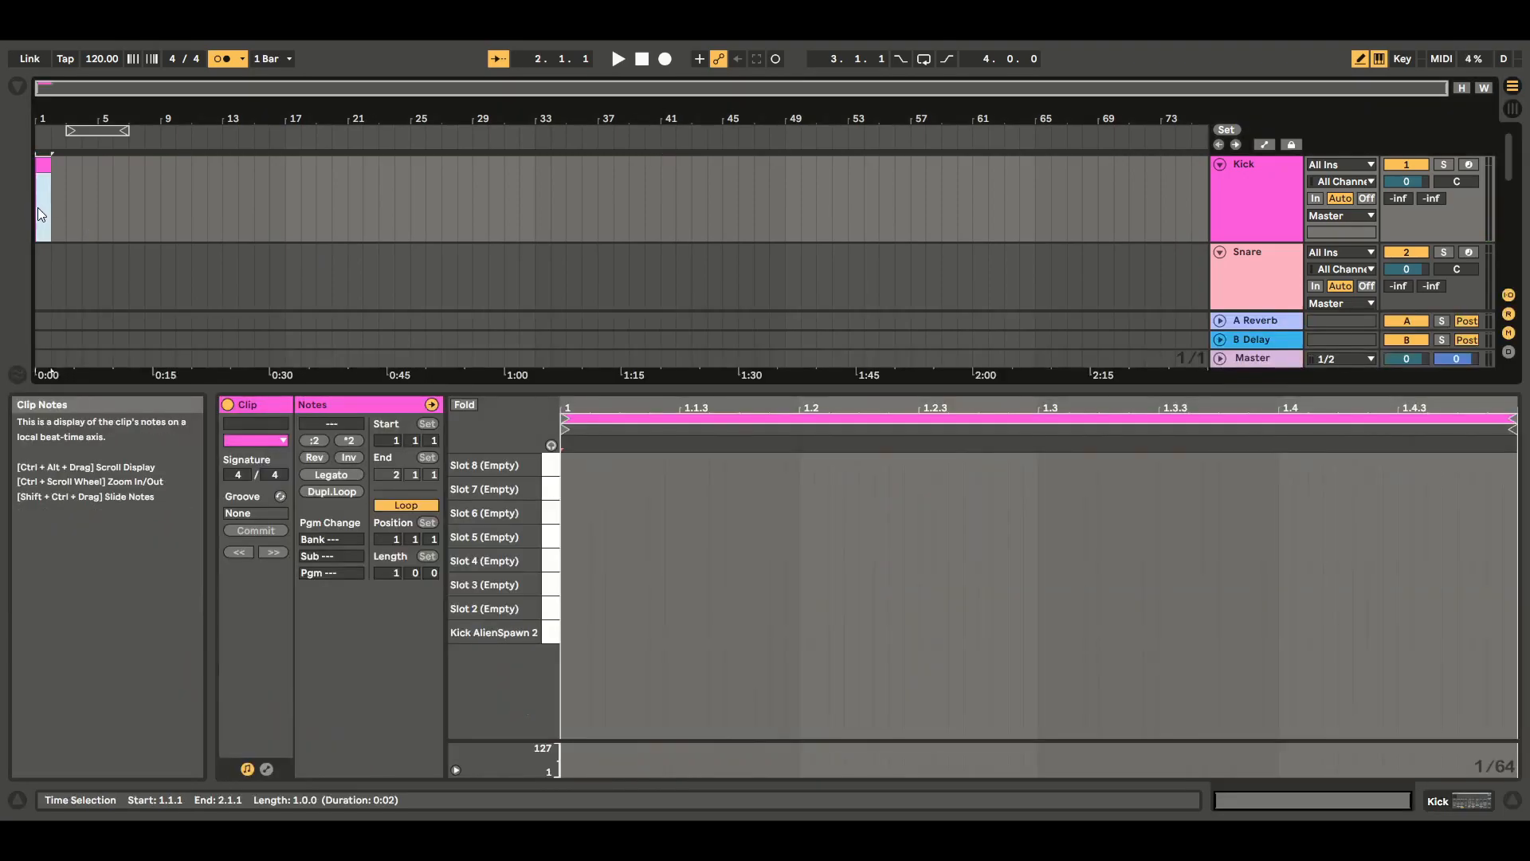
{"action": "left_click_drag", "start_coordinate": [47, 166], "coordinate": [98, 166]}
{"action": "left_click", "coordinate": [132, 197]}
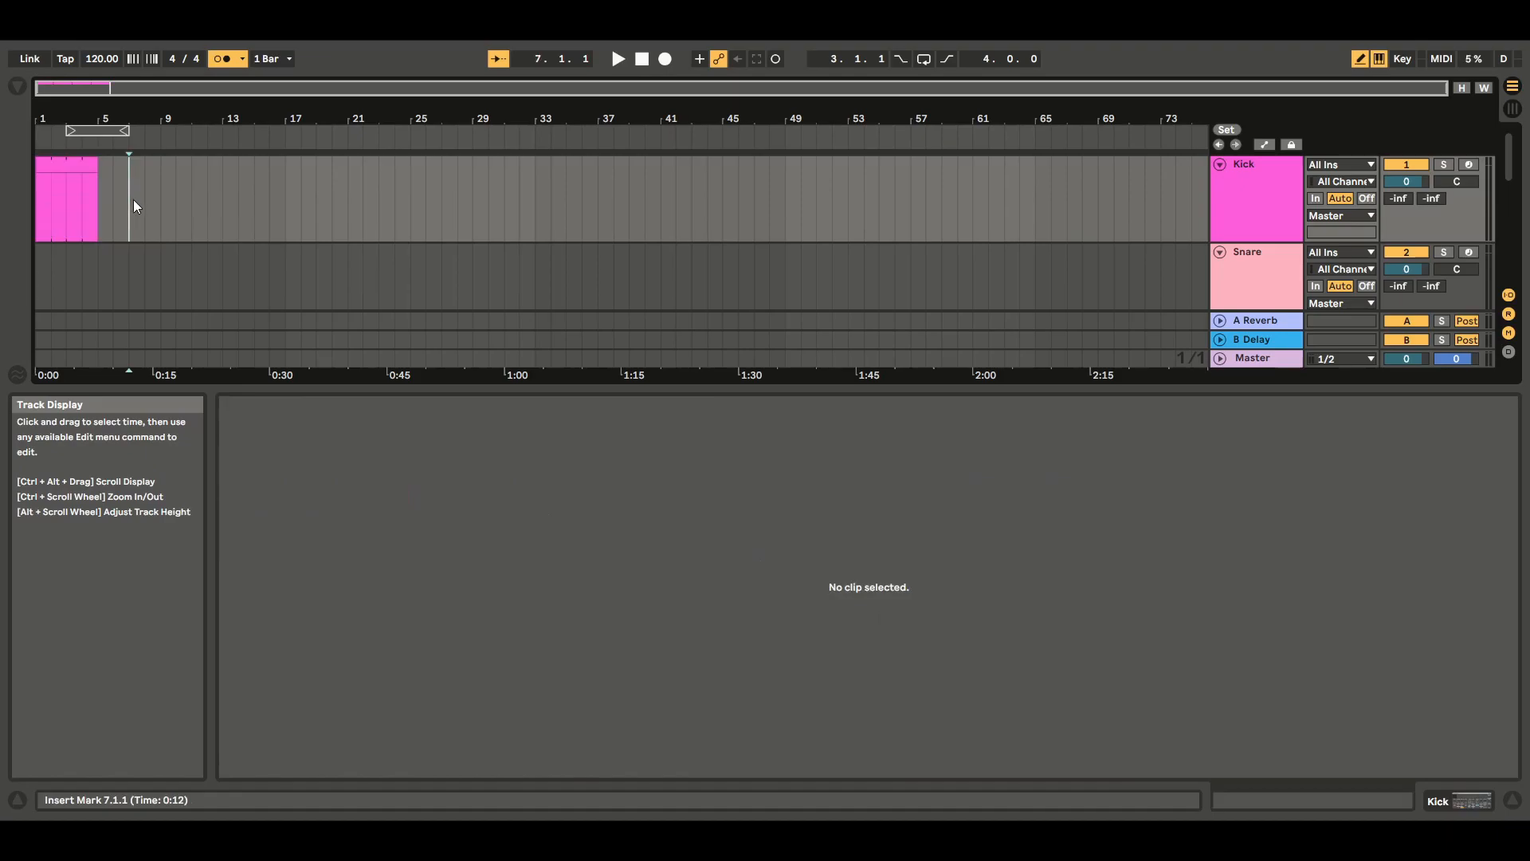
Draw Kick AlienSpawn 2 notes on beats 1, 1.2, 1.3 and 1.4 of the Kick clip
{"action": "left_click", "coordinate": [74, 167]}
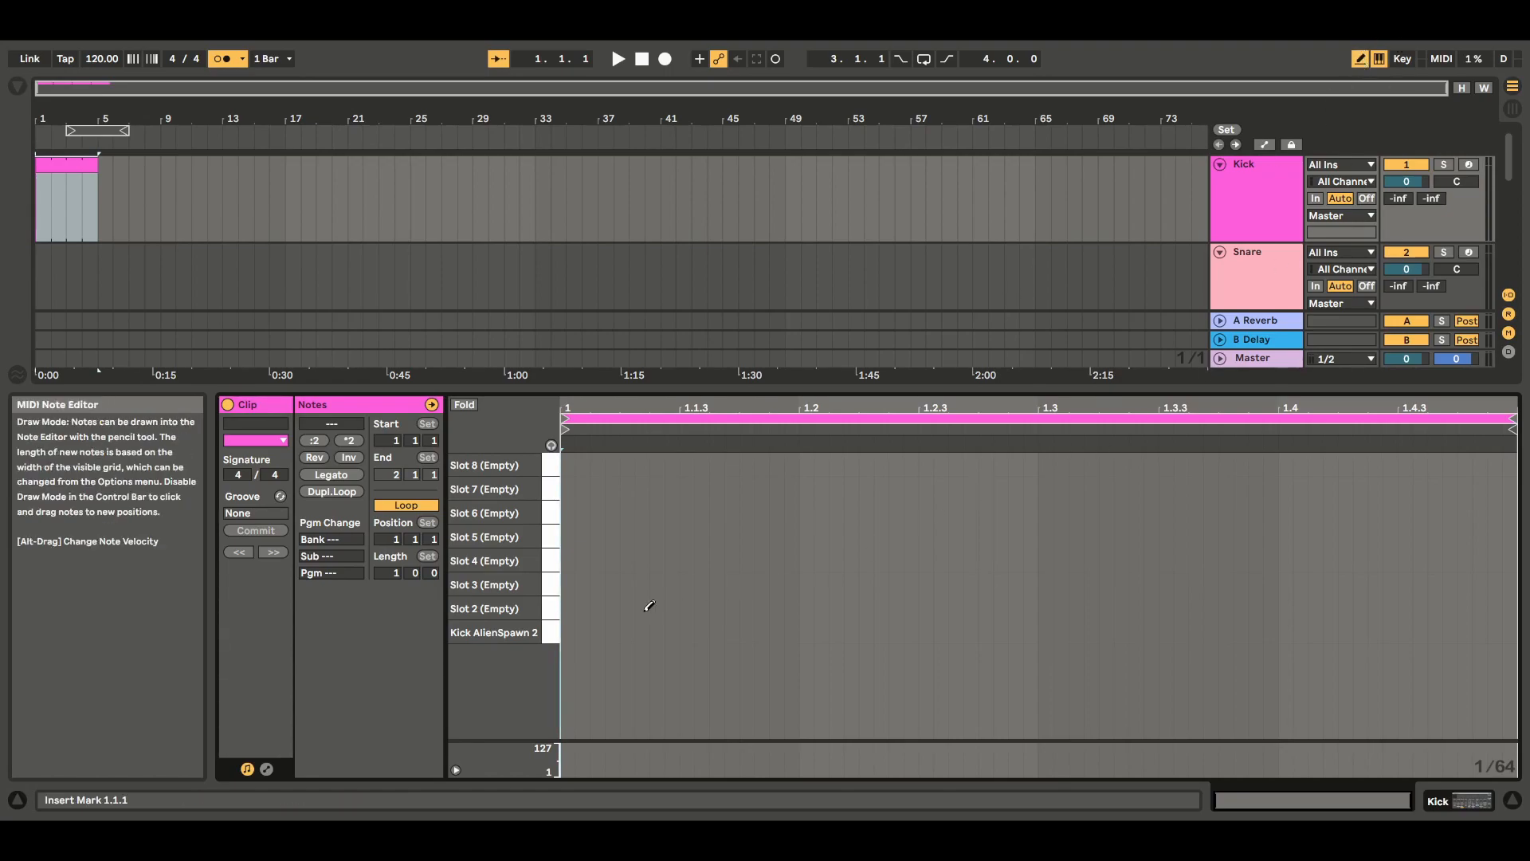
{"action": "left_click", "coordinate": [571, 630]}
{"action": "left_click", "coordinate": [806, 631]}
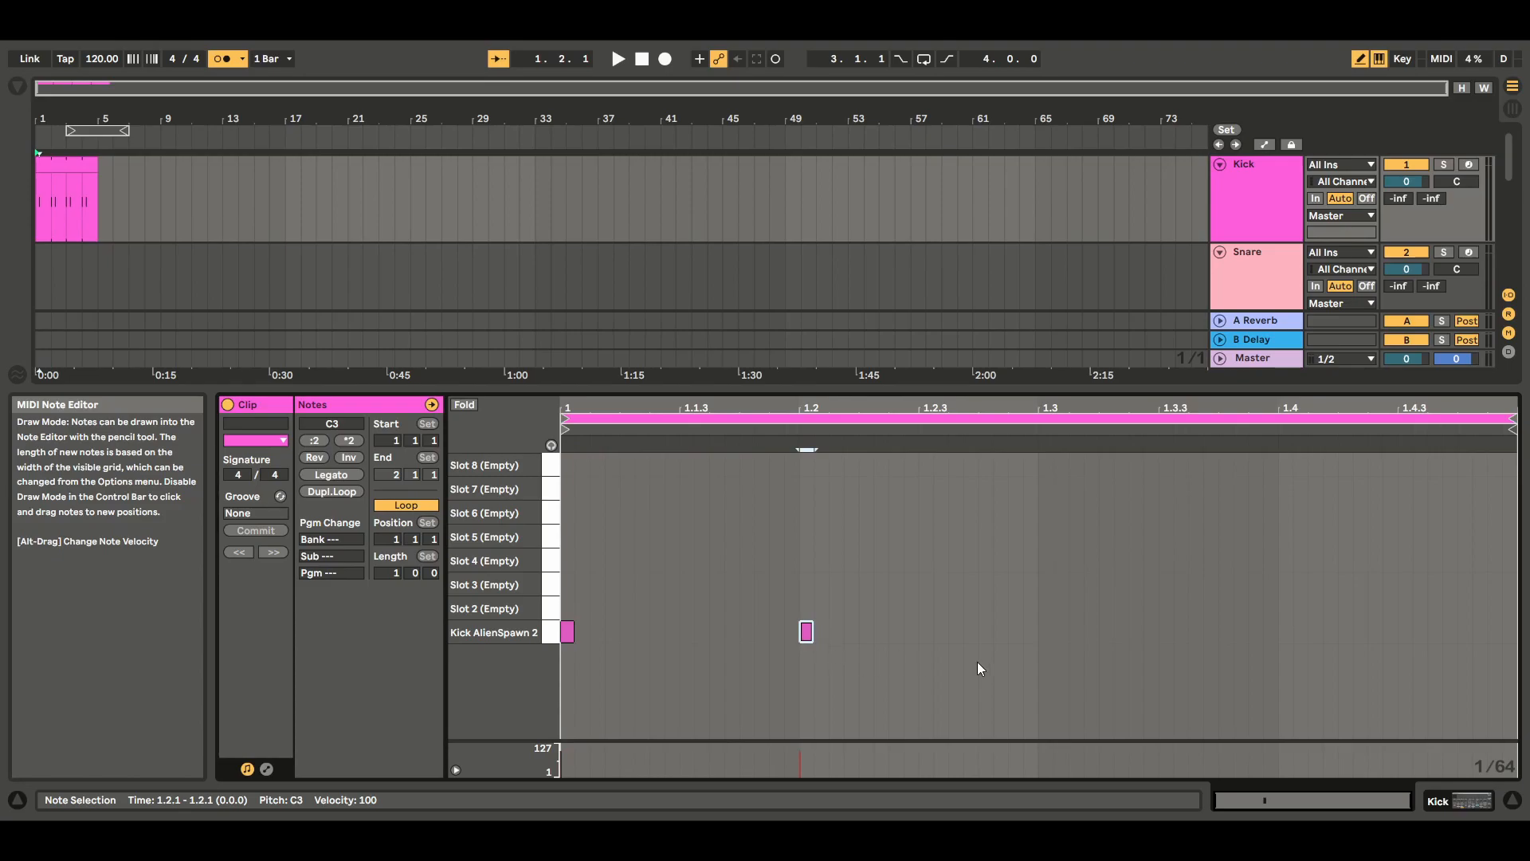
{"action": "left_click", "coordinate": [1047, 630]}
{"action": "left_click", "coordinate": [1286, 630]}
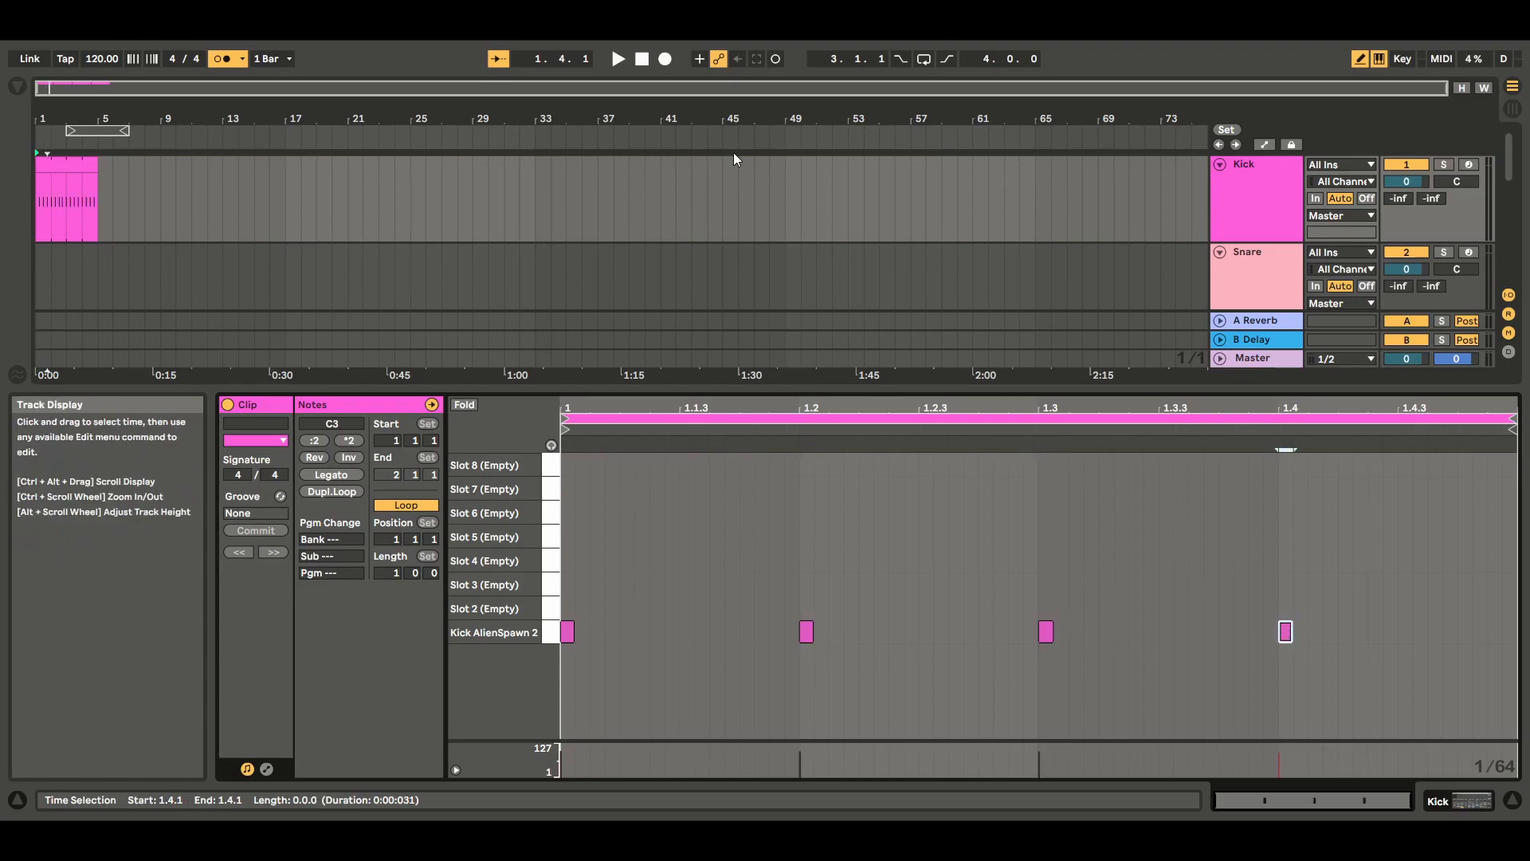
Play back the kick pattern and turn off the metronome
{"action": "left_click", "coordinate": [618, 59]}
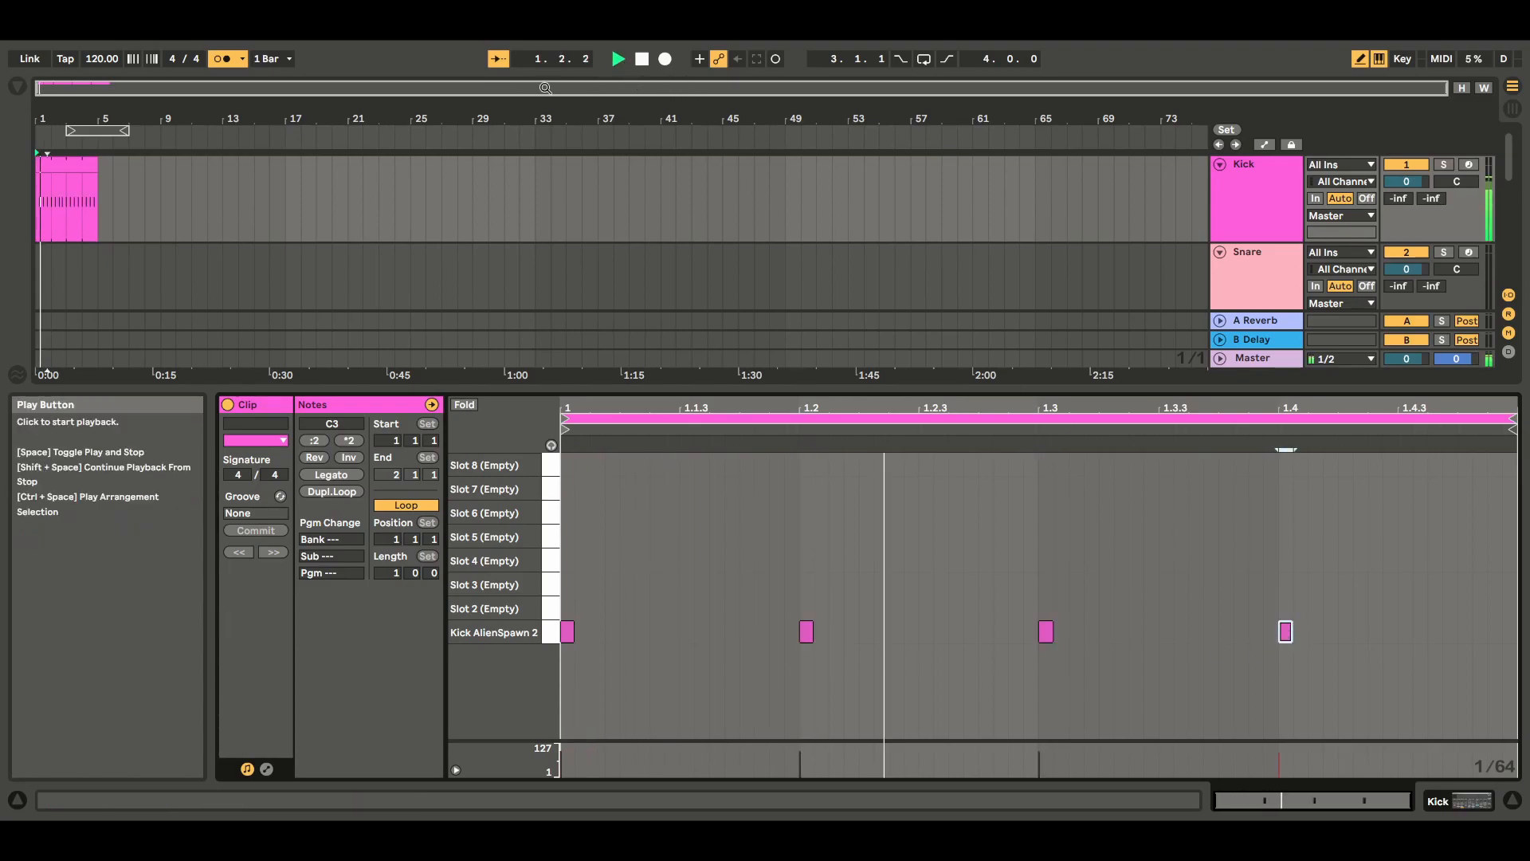
{"action": "left_click", "coordinate": [213, 60]}
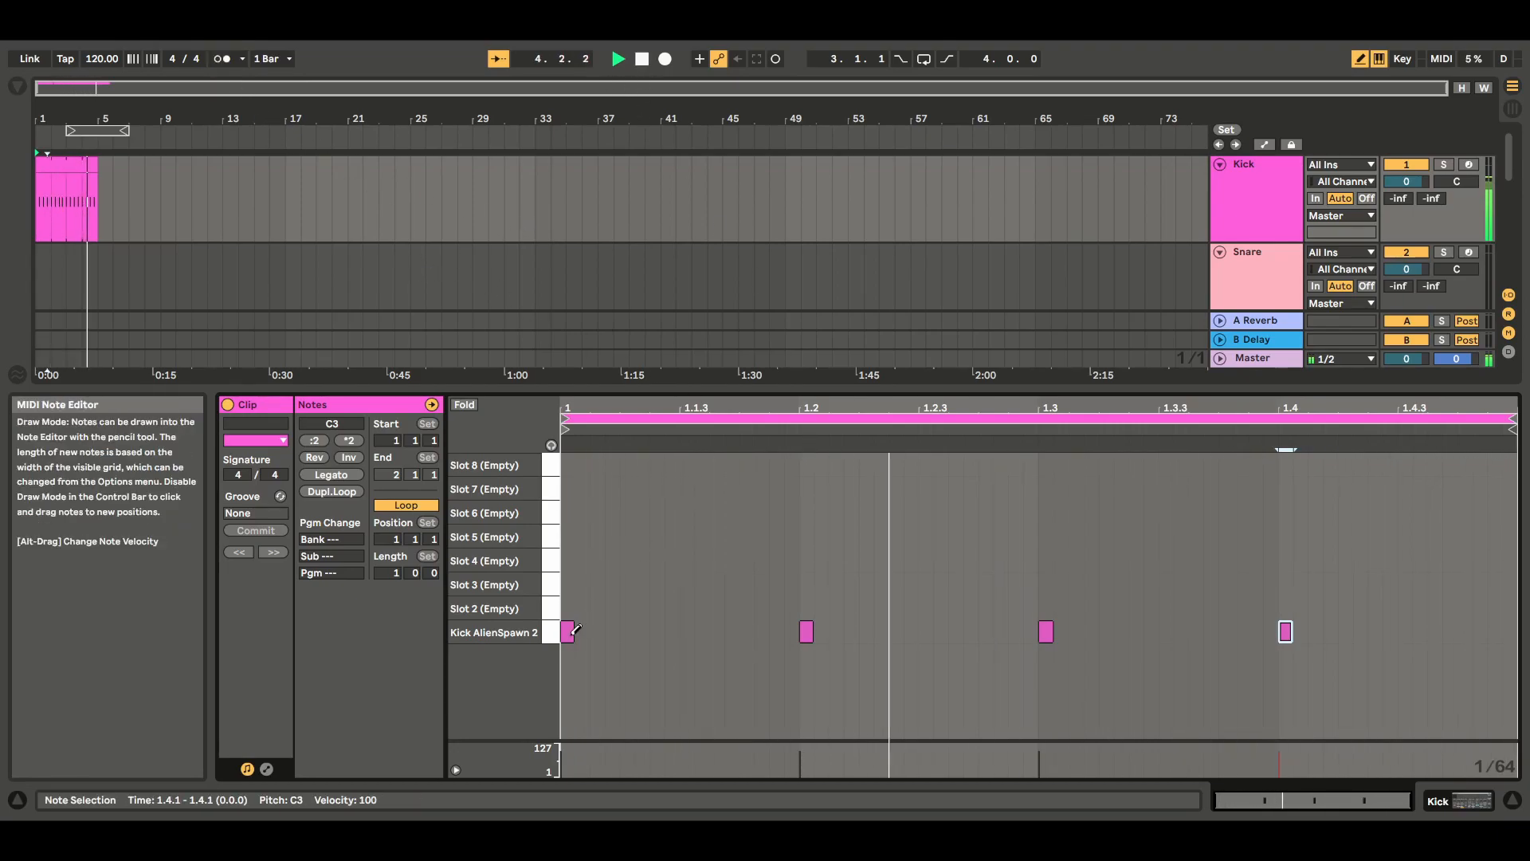
Lengthen each of the four kick notes to three 1/64 grid cells and play back the pattern
{"action": "left_click_drag", "start_coordinate": [570, 633], "coordinate": [603, 633]}
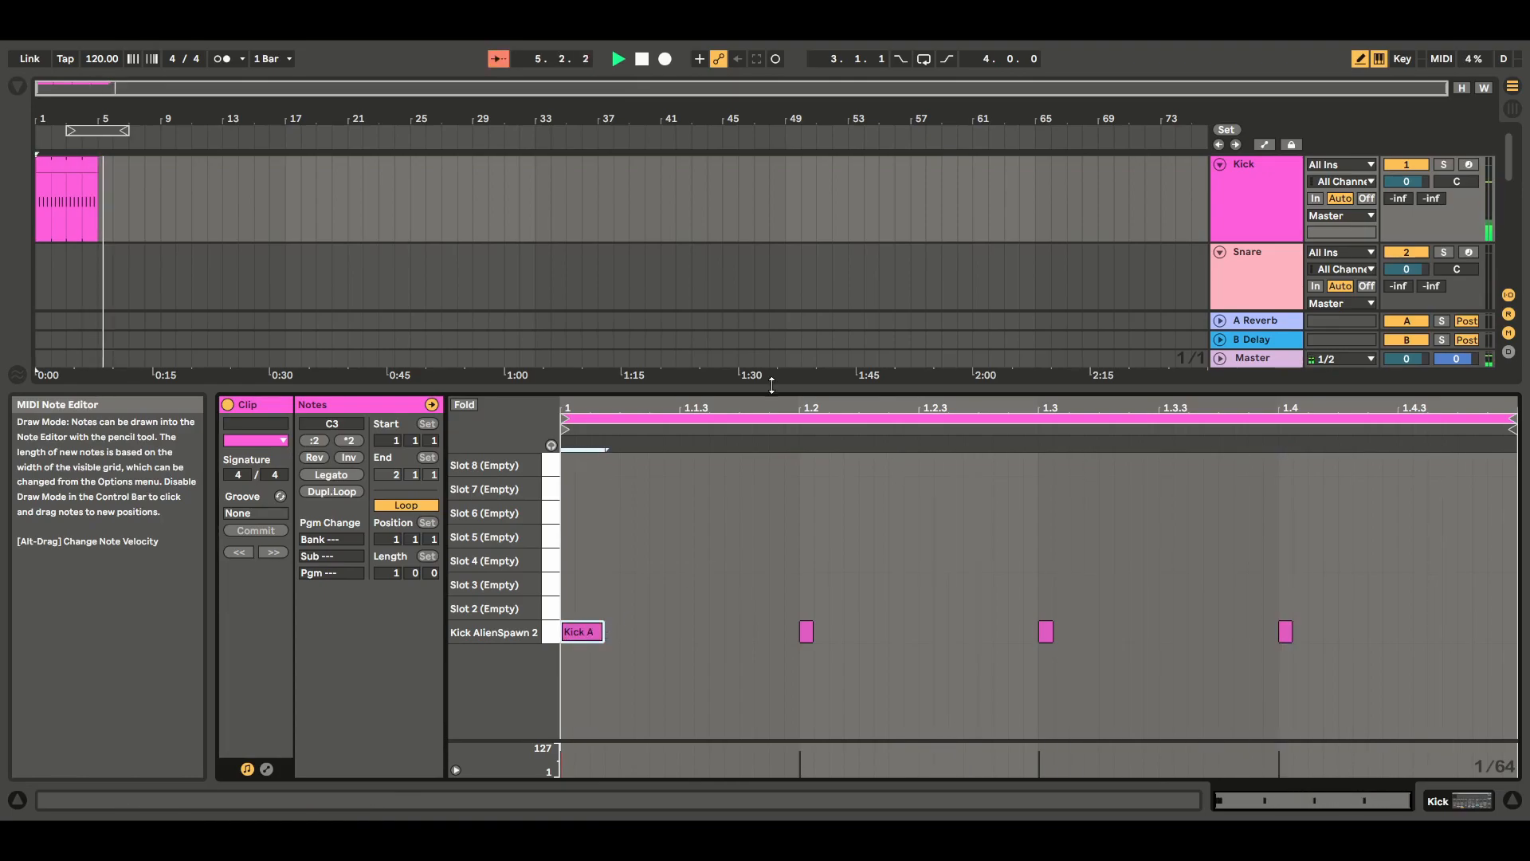
{"action": "left_click_drag", "start_coordinate": [812, 632], "coordinate": [843, 632]}
{"action": "left_click_drag", "start_coordinate": [1050, 635], "coordinate": [1082, 633]}
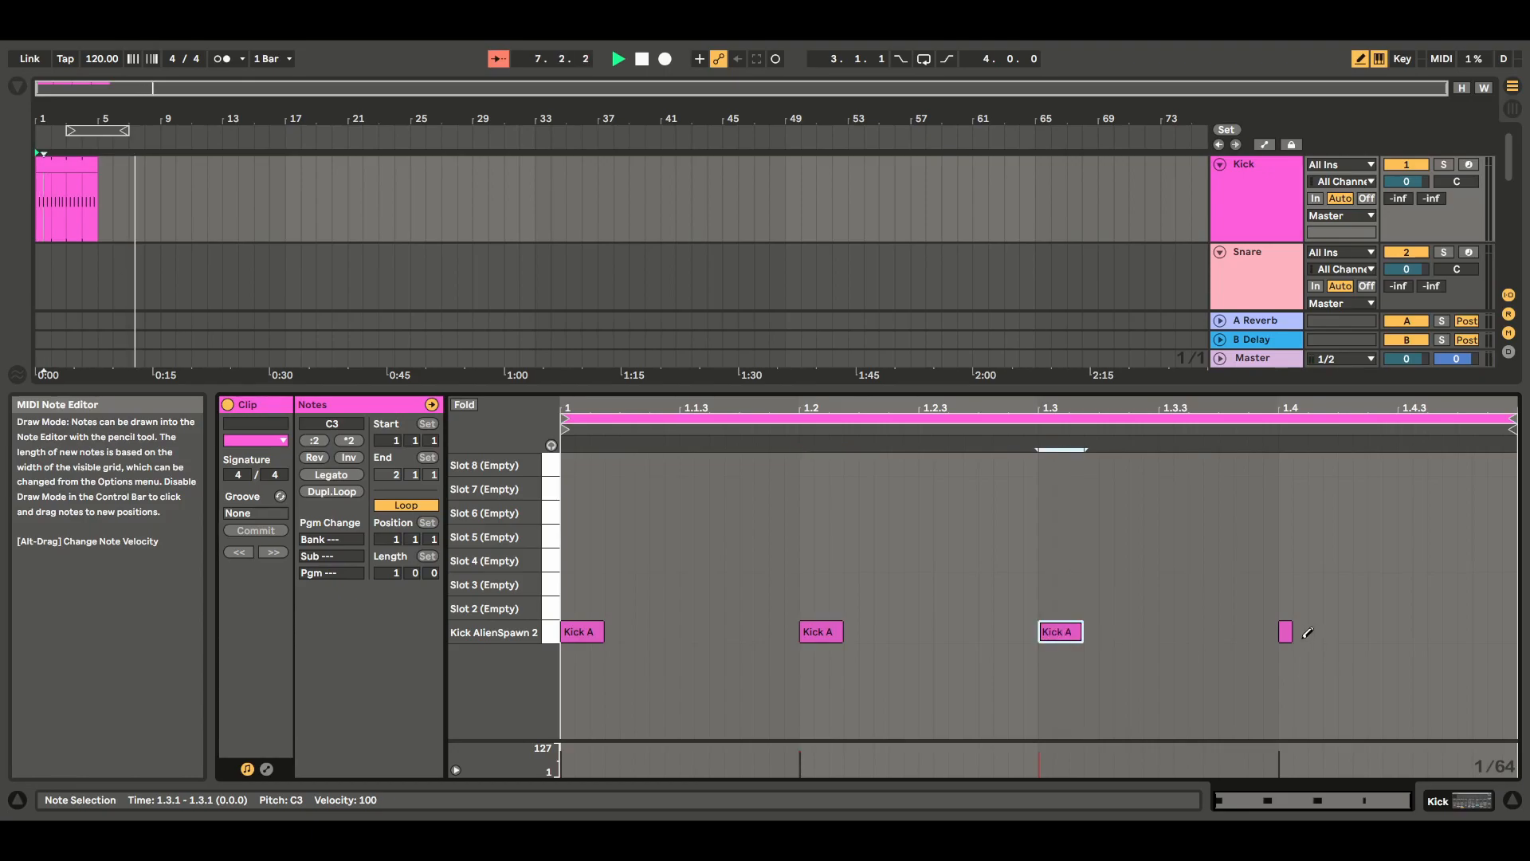
{"action": "left_click_drag", "start_coordinate": [1313, 635], "coordinate": [1322, 632]}
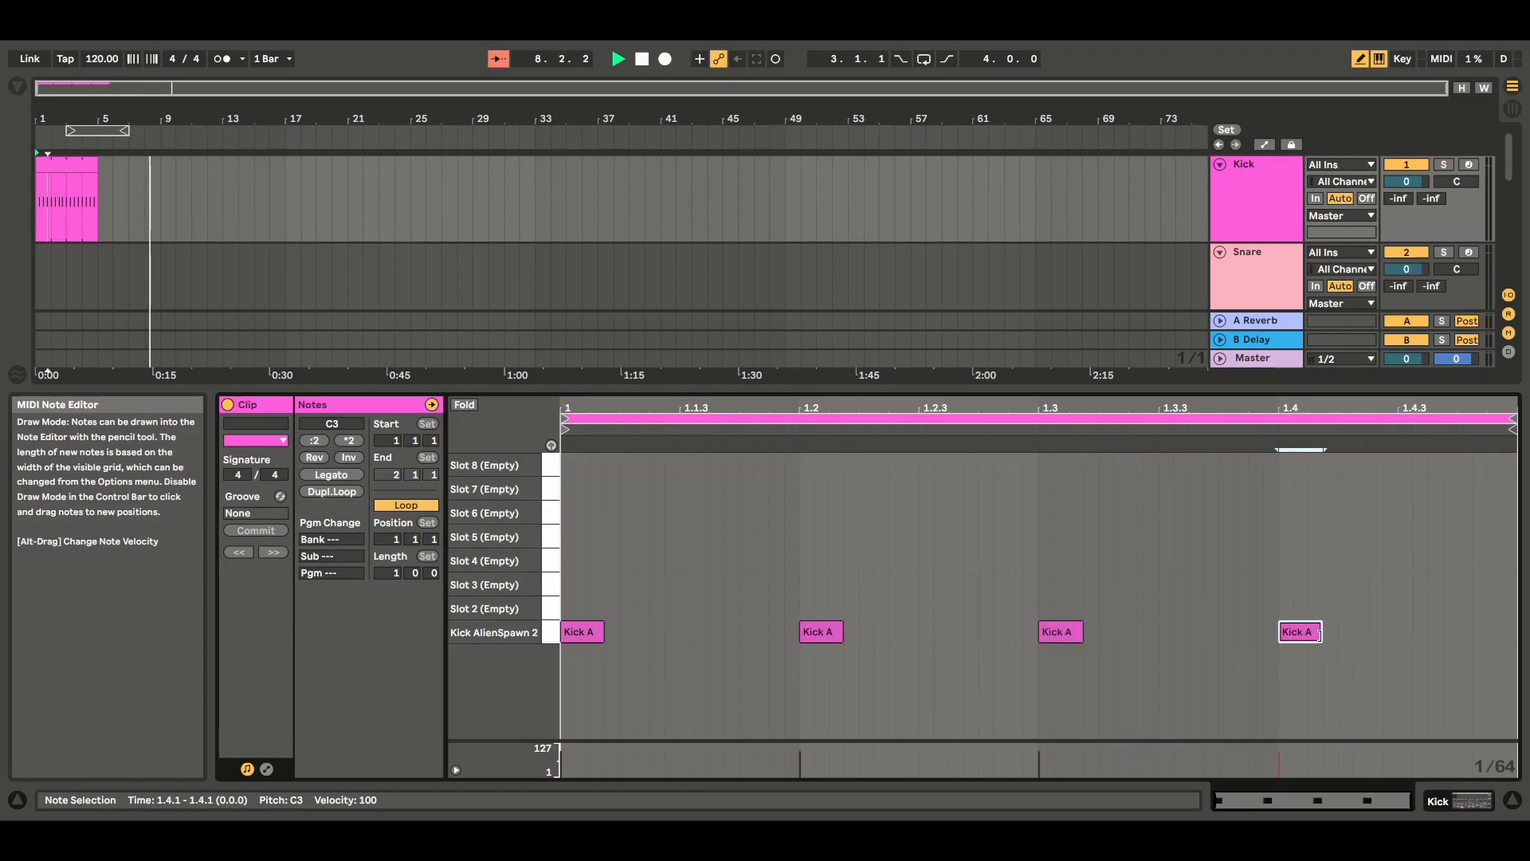
{"action": "left_click", "coordinate": [618, 59]}
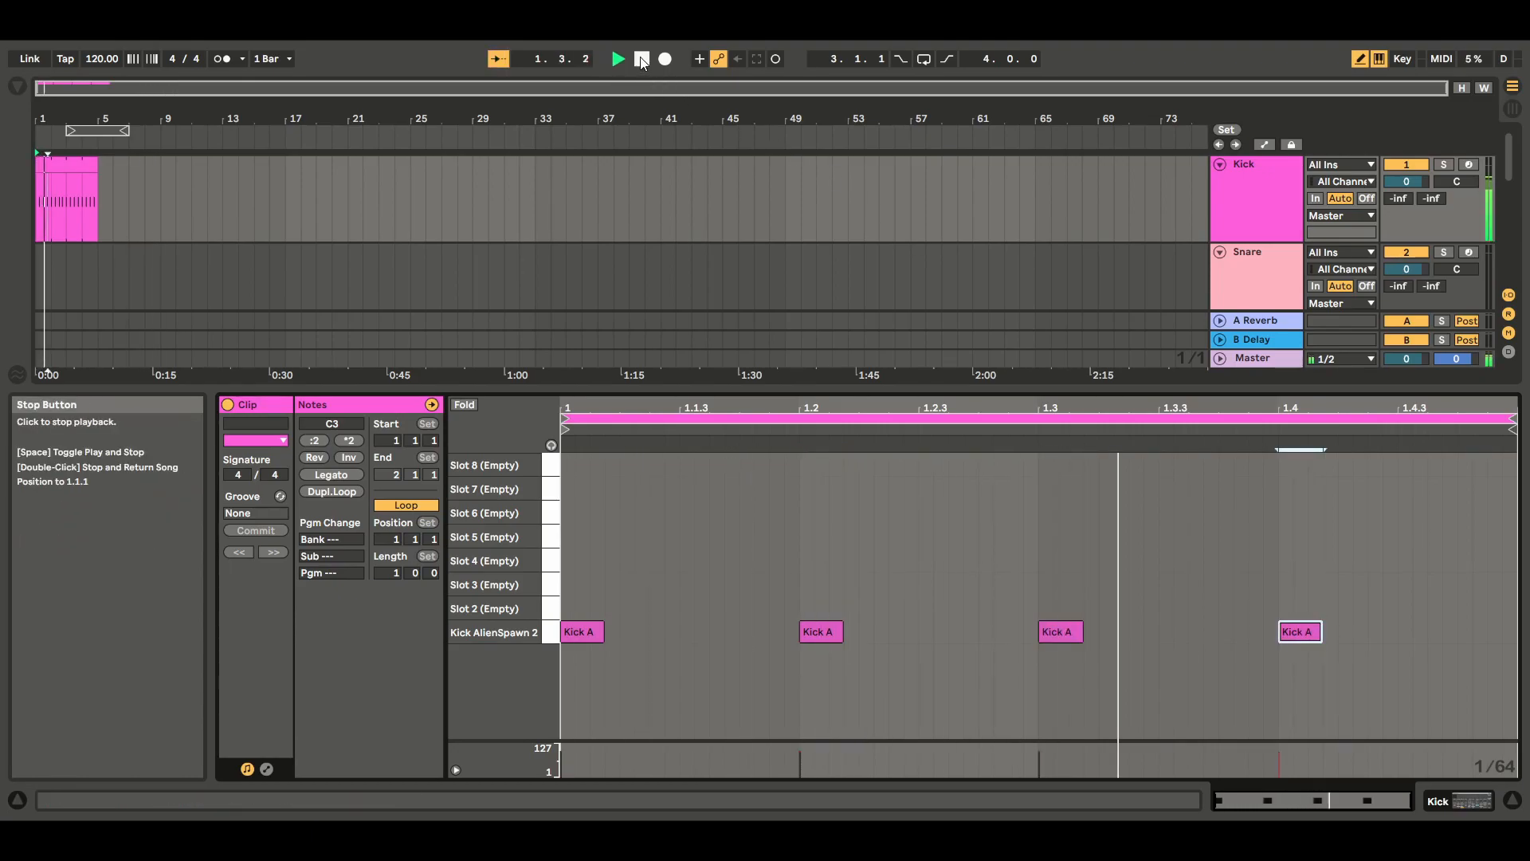
{"action": "left_click", "coordinate": [642, 59]}
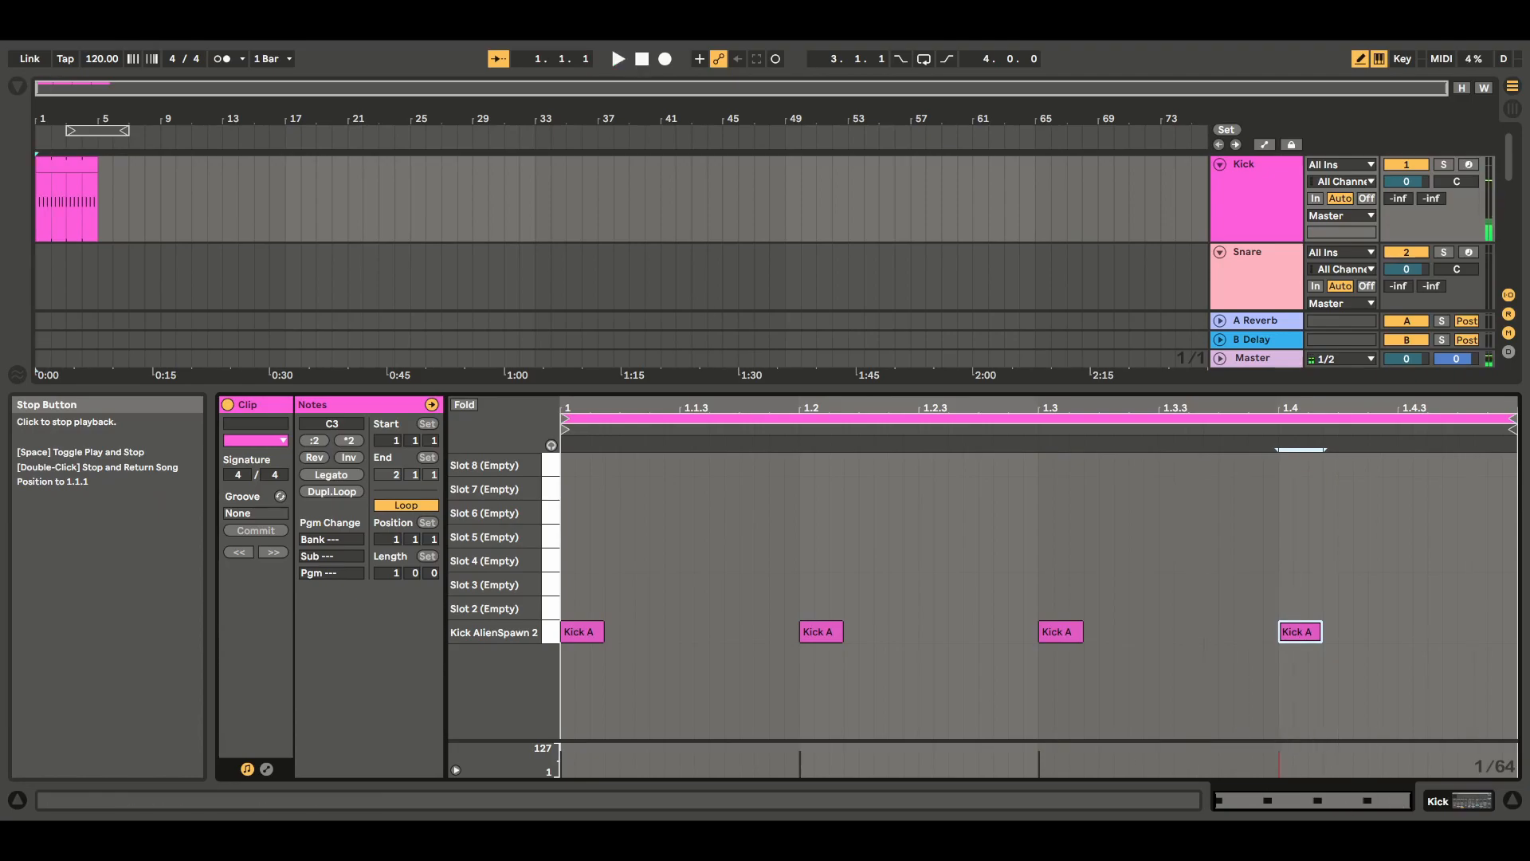
Show the browser again and load the Impulse instrument onto the Snare track
{"action": "left_click", "coordinate": [1512, 800]}
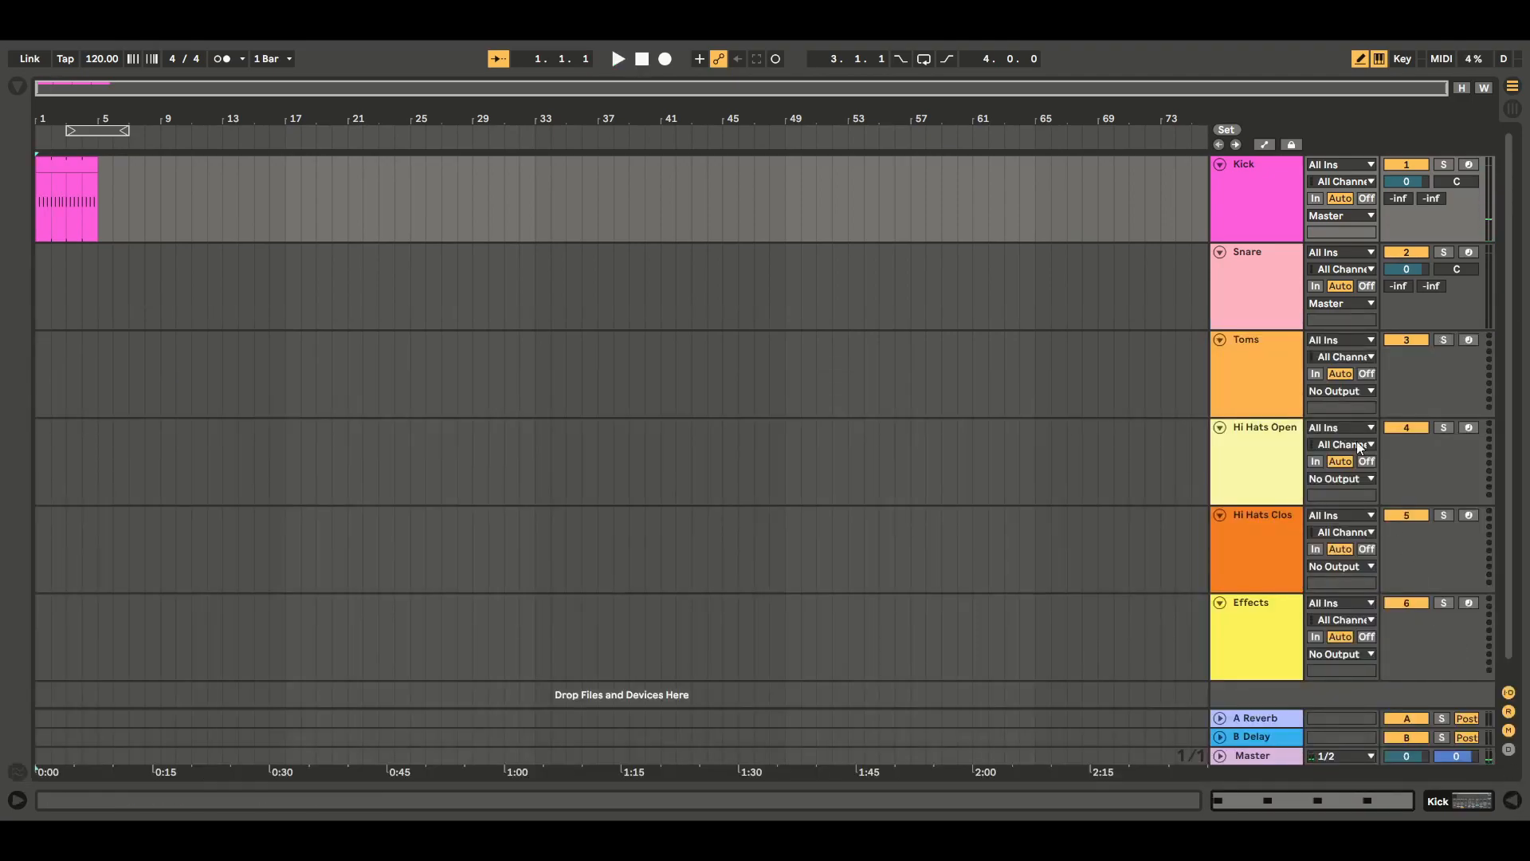
{"action": "left_click", "coordinate": [17, 86]}
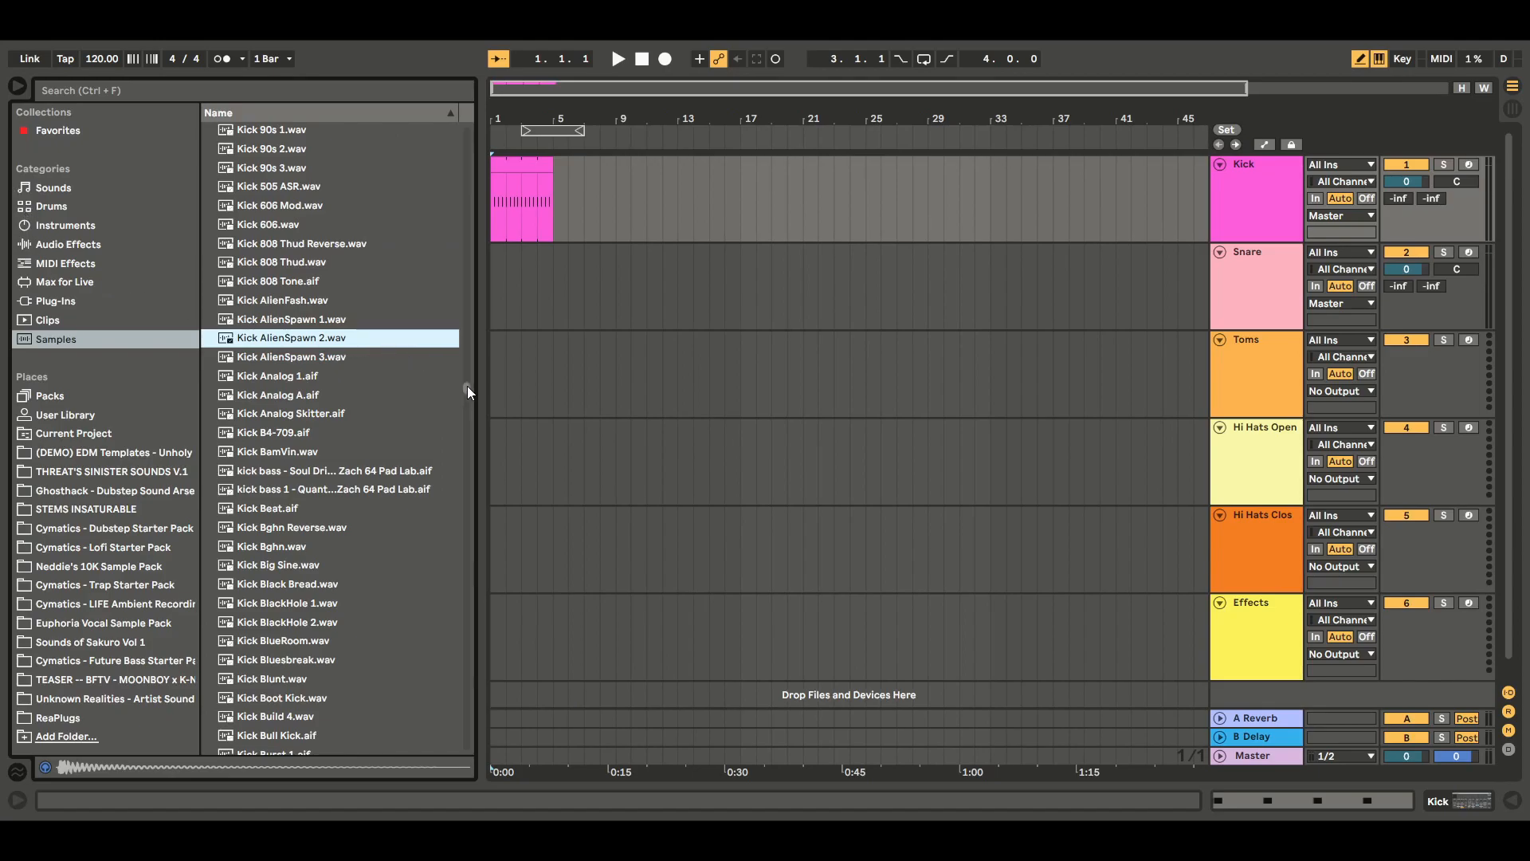
{"action": "scroll", "coordinate": [464, 386], "scroll_direction": "up", "scroll_amount": 5}
{"action": "left_click", "coordinate": [1157, 311]}
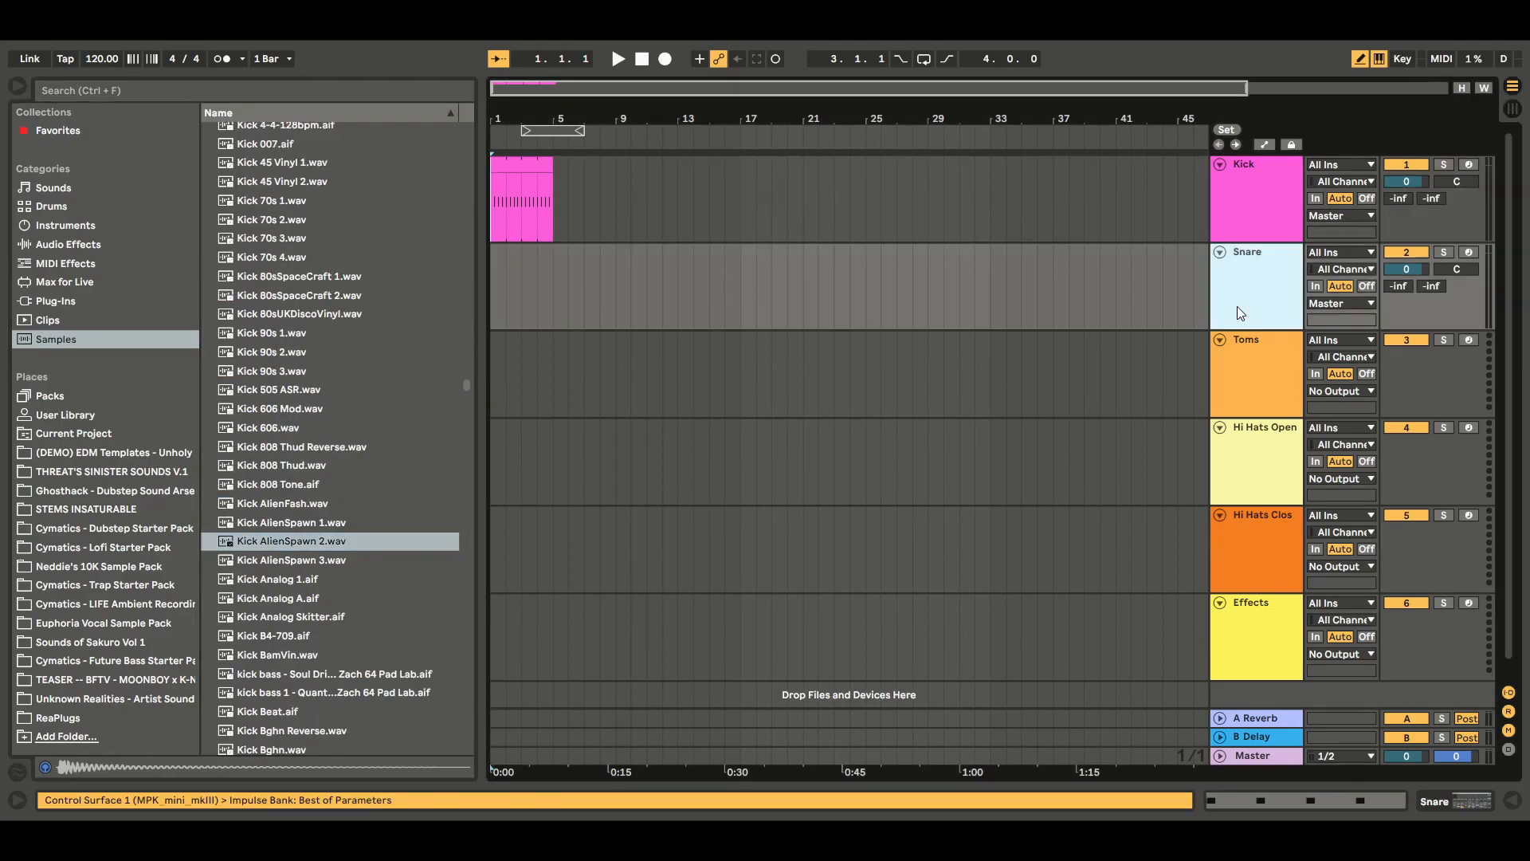
{"action": "left_click", "coordinate": [75, 226]}
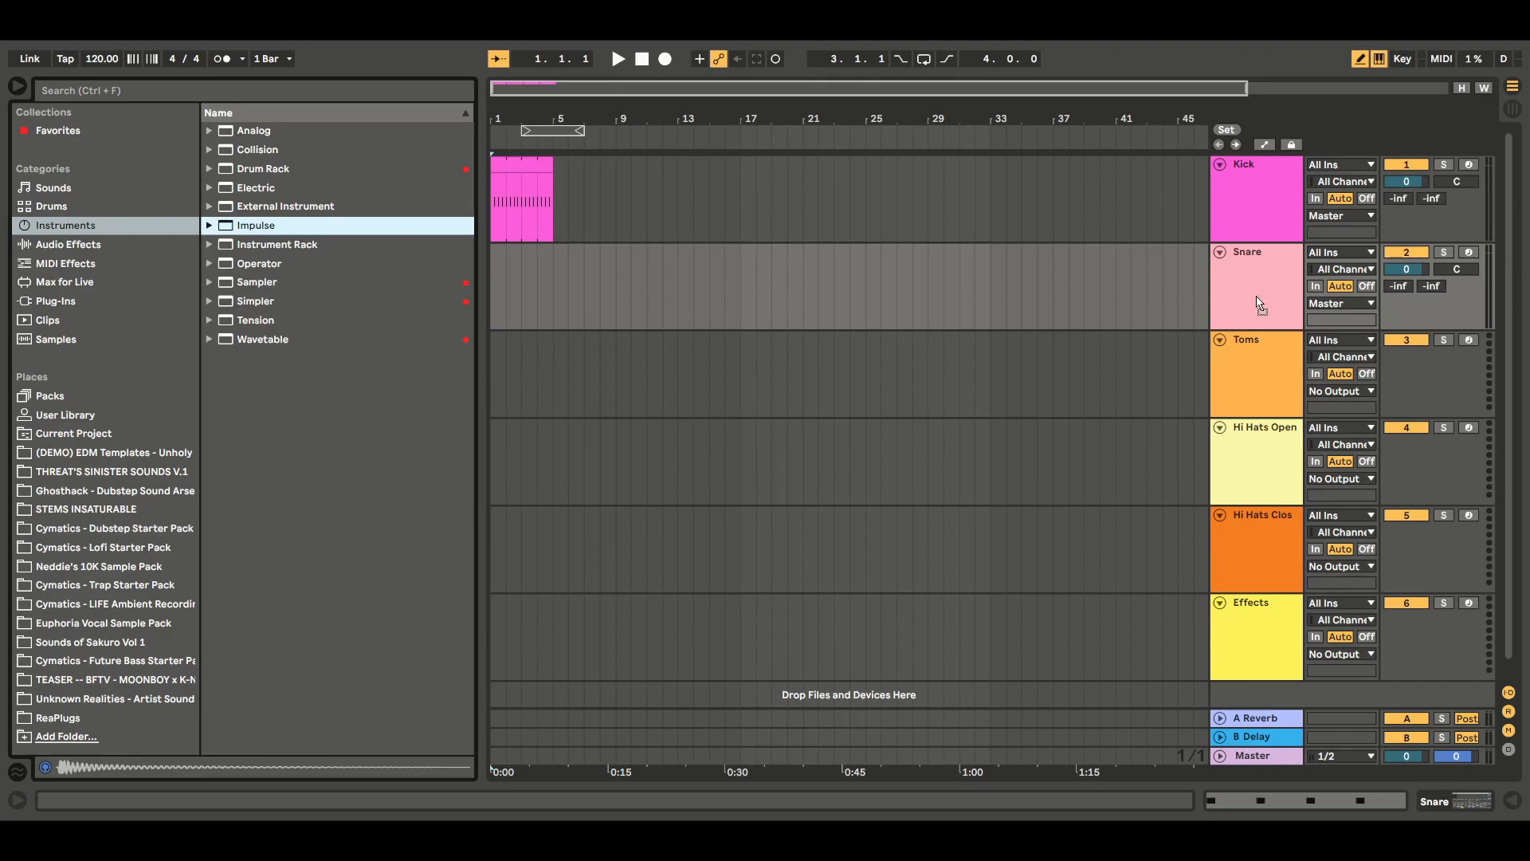
{"action": "key", "text": "Return"}
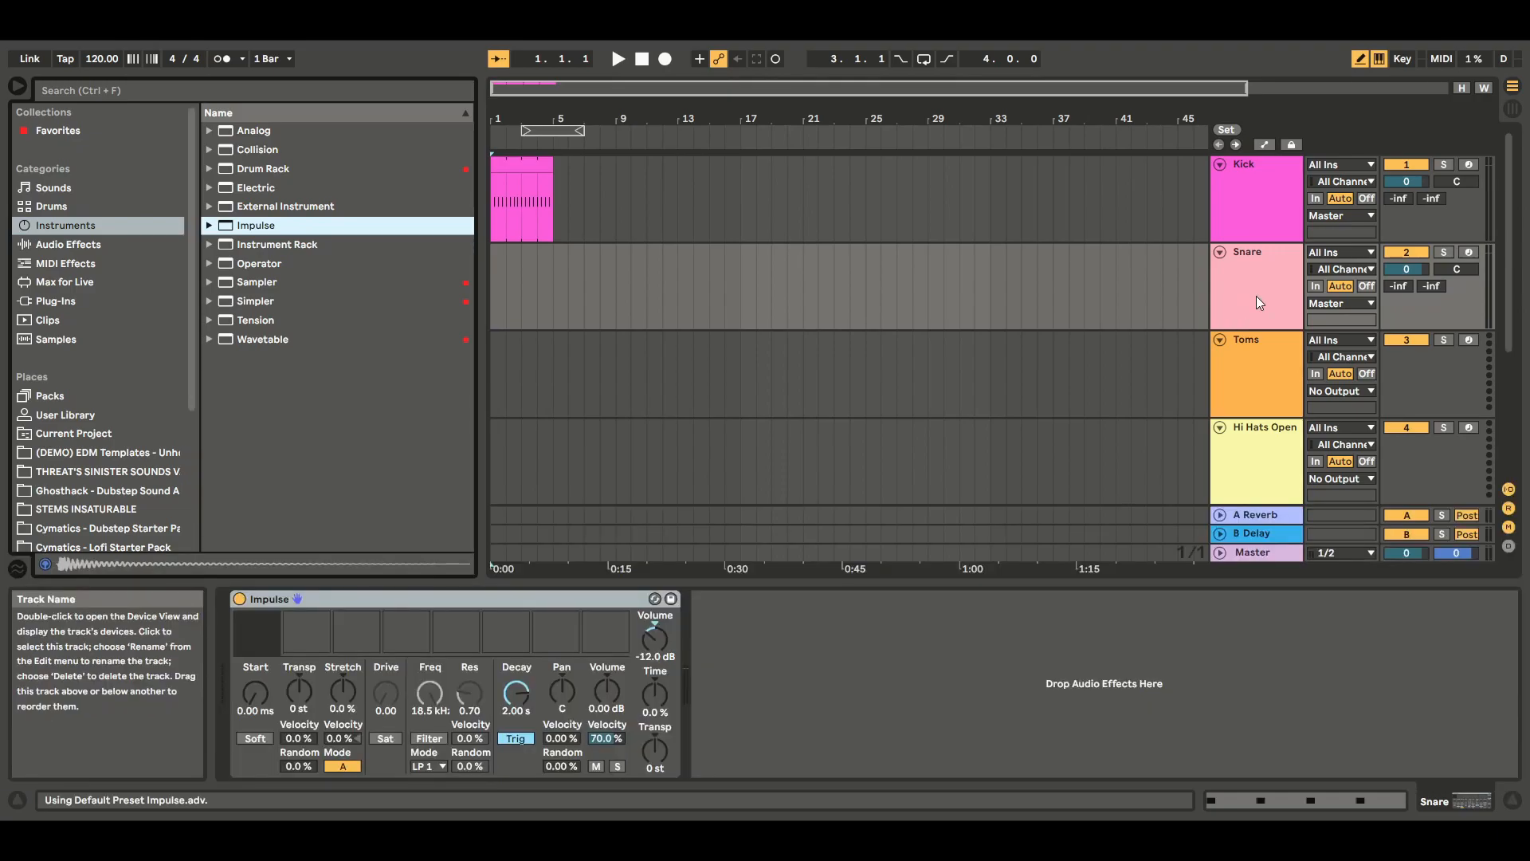
Find the sample Snare 3k Hiss.wav, load it into the first slot of the Snare track's Impulse, and audition it
{"action": "left_click", "coordinate": [66, 341]}
{"action": "left_click_drag", "start_coordinate": [466, 299], "coordinate": [484, 433]}
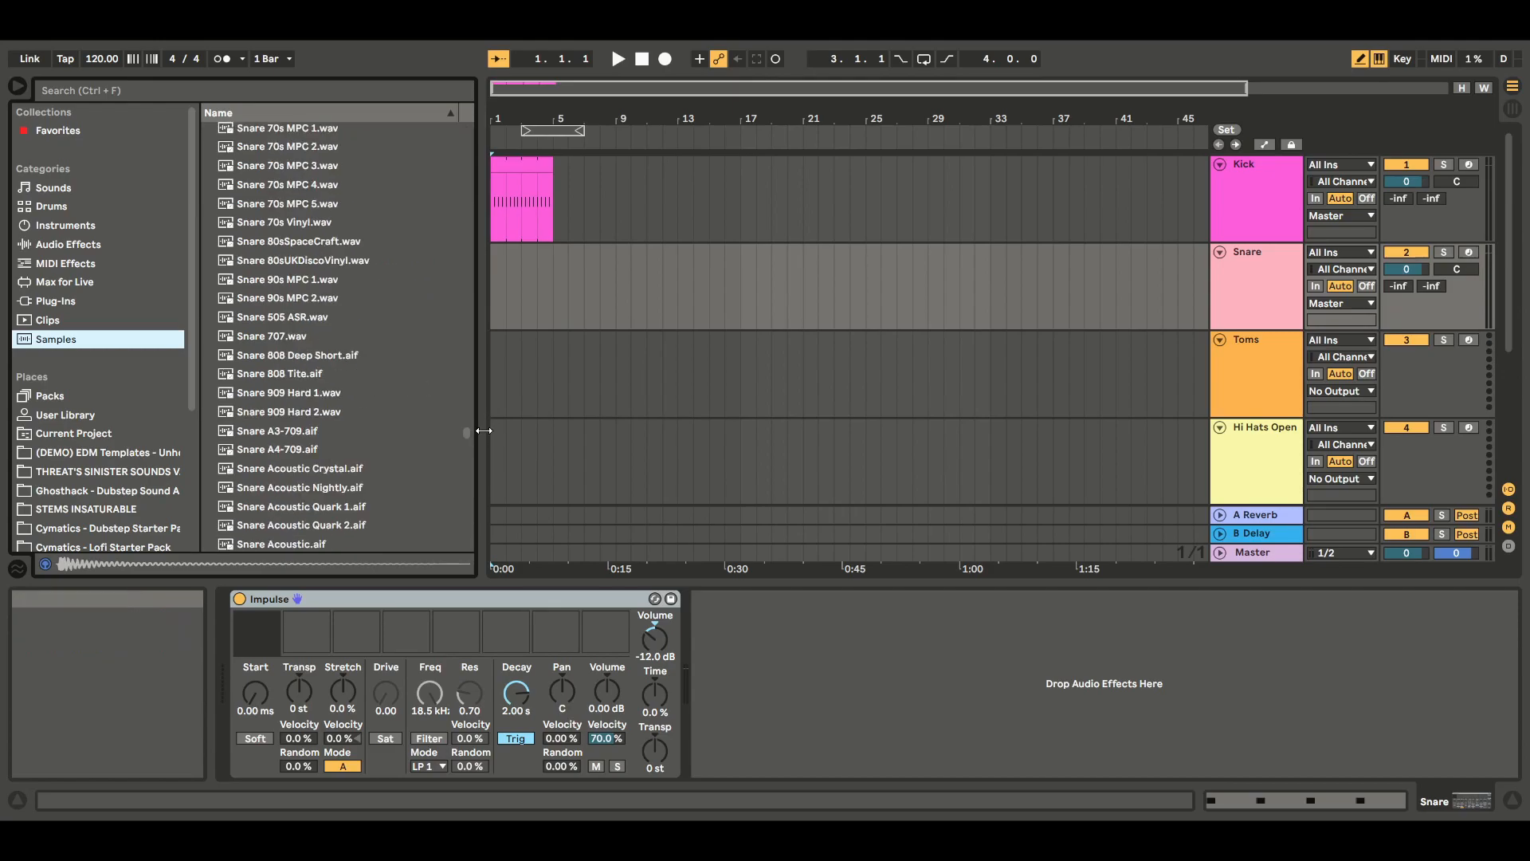
{"action": "scroll", "coordinate": [467, 432], "scroll_direction": "up", "scroll_amount": 4}
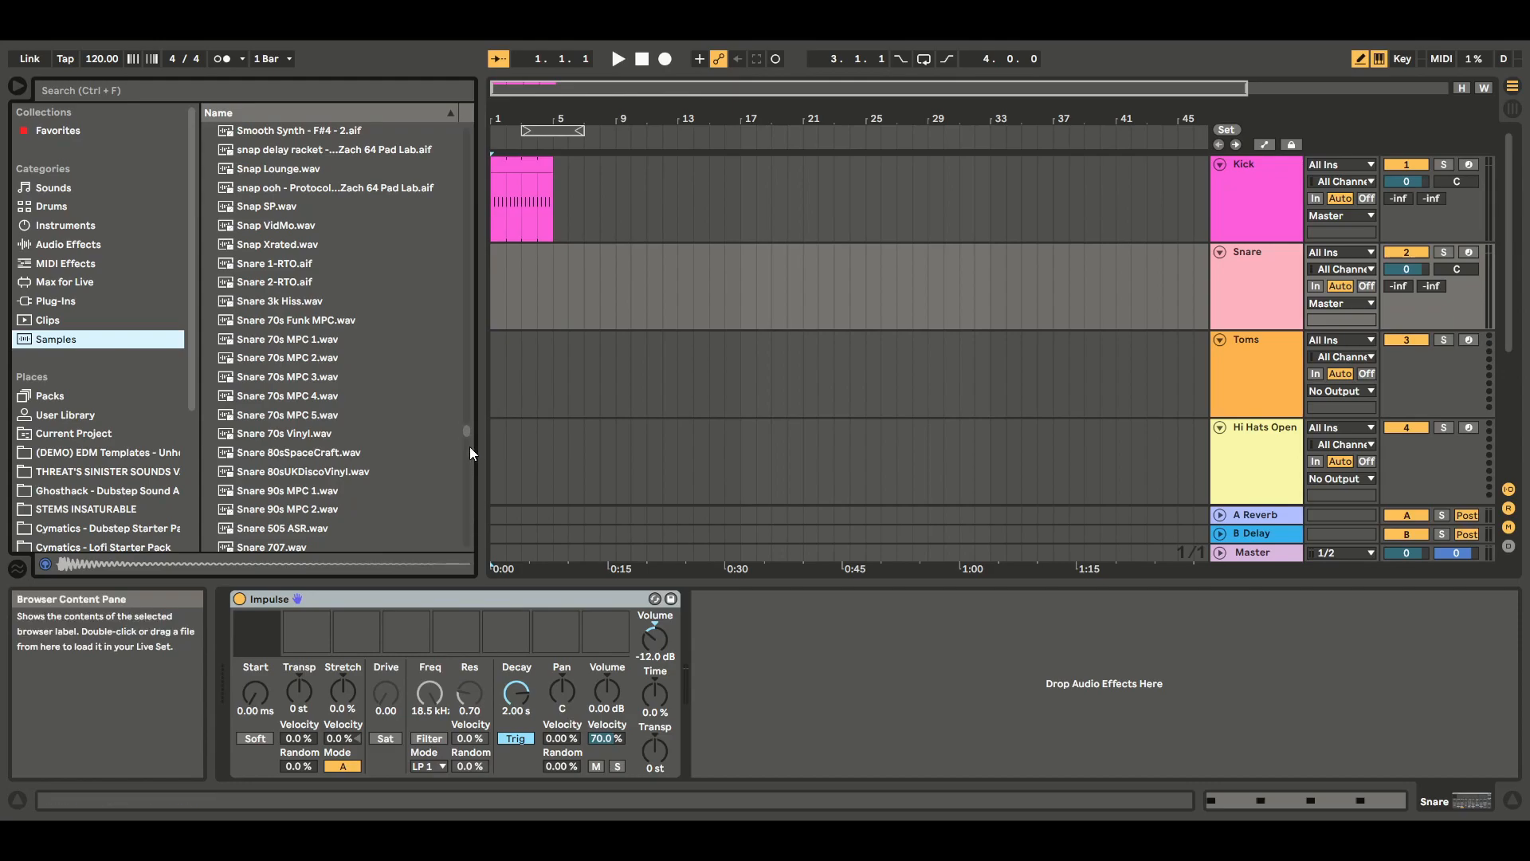
{"action": "scroll", "coordinate": [467, 431], "scroll_direction": "down", "scroll_amount": 6}
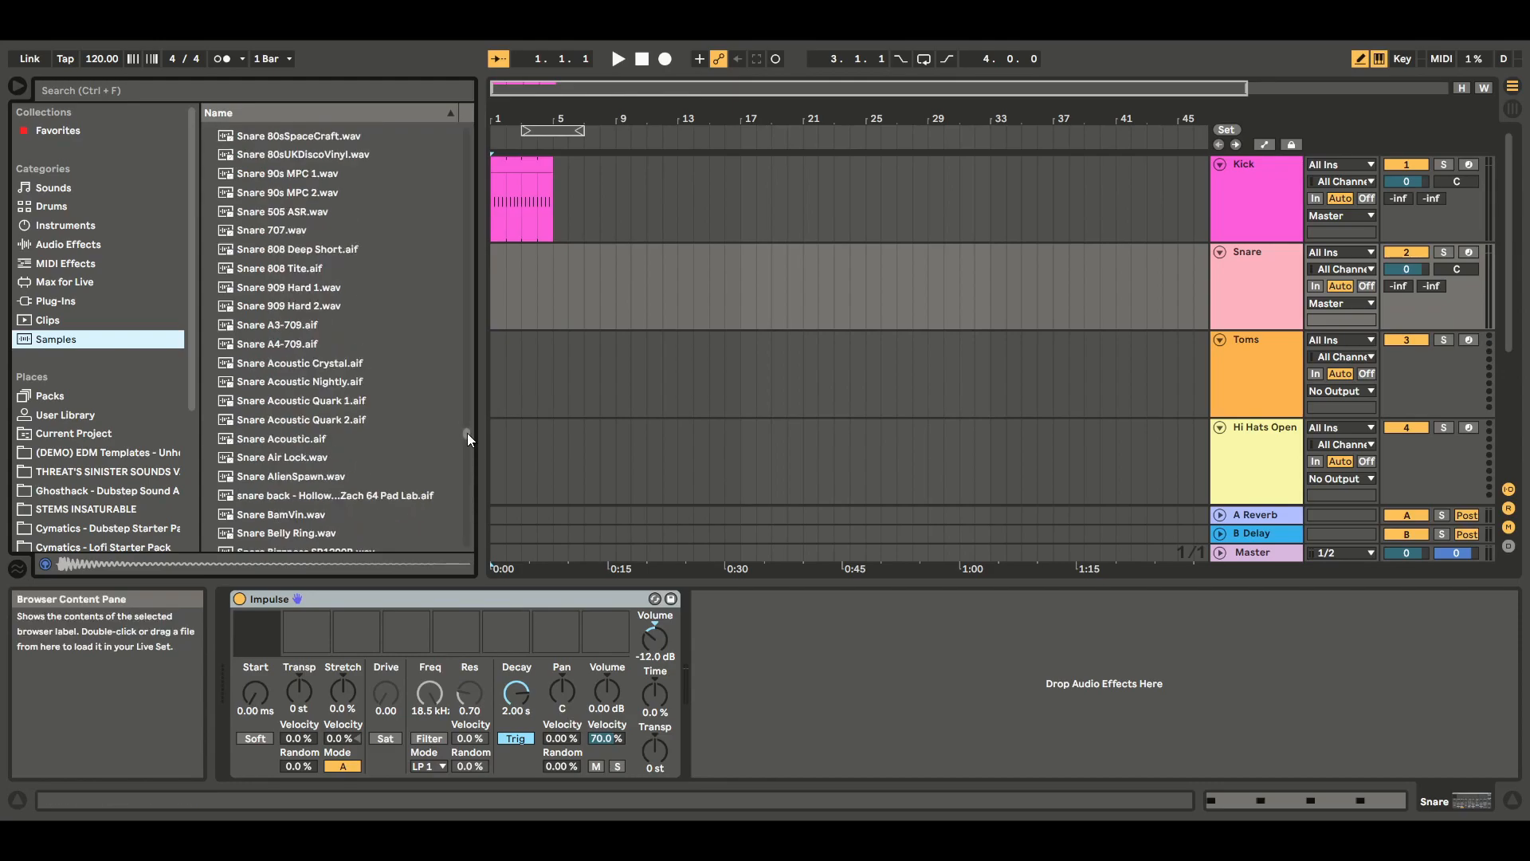
{"action": "scroll", "coordinate": [467, 432], "scroll_direction": "down", "scroll_amount": 2}
{"action": "scroll", "coordinate": [467, 432], "scroll_direction": "up", "scroll_amount": 6}
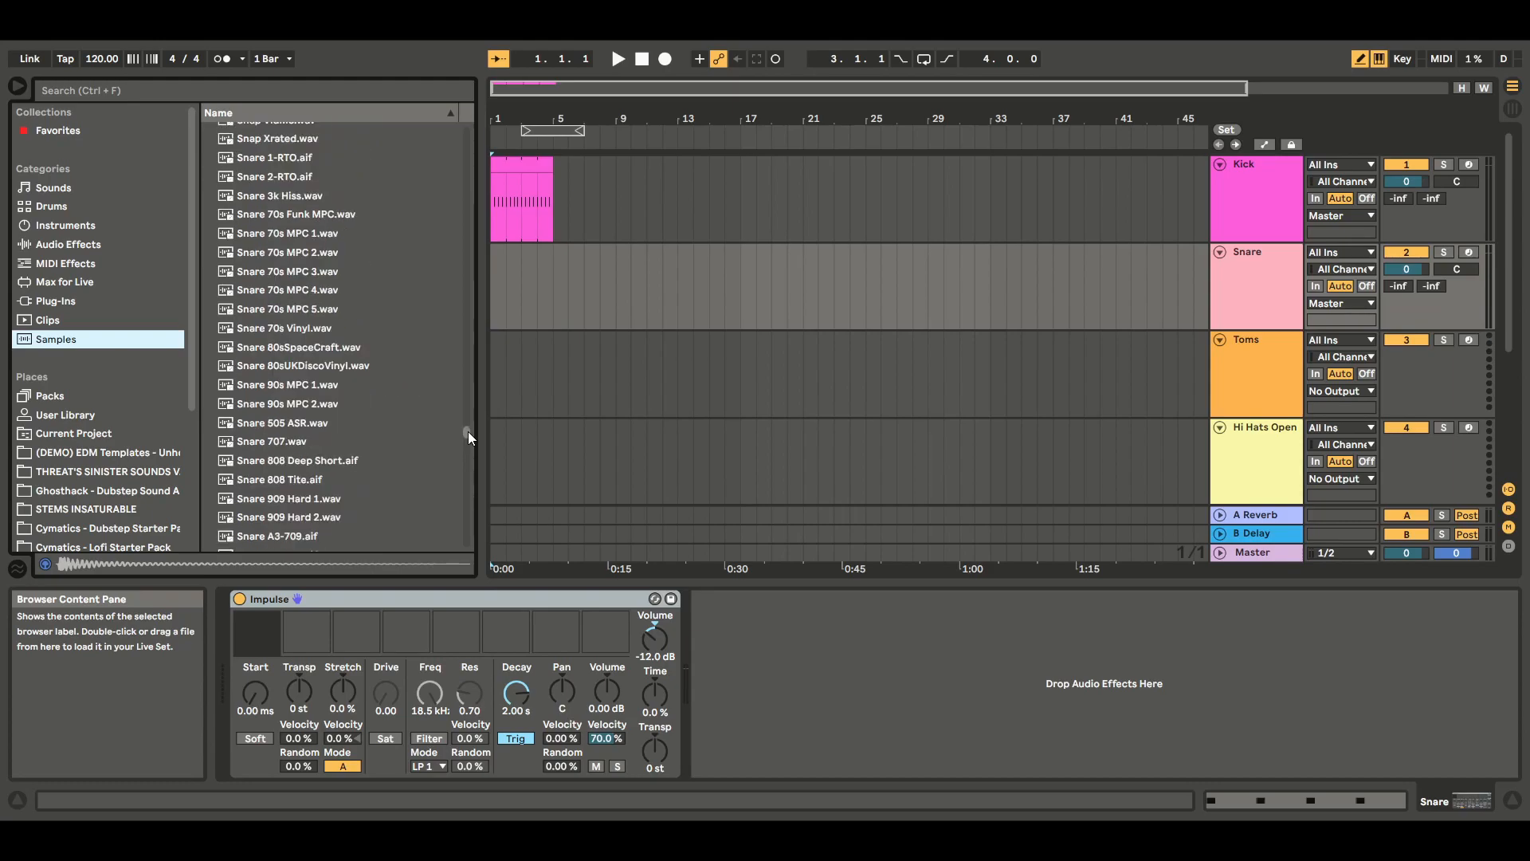
{"action": "scroll", "coordinate": [467, 432], "scroll_direction": "up", "scroll_amount": 2}
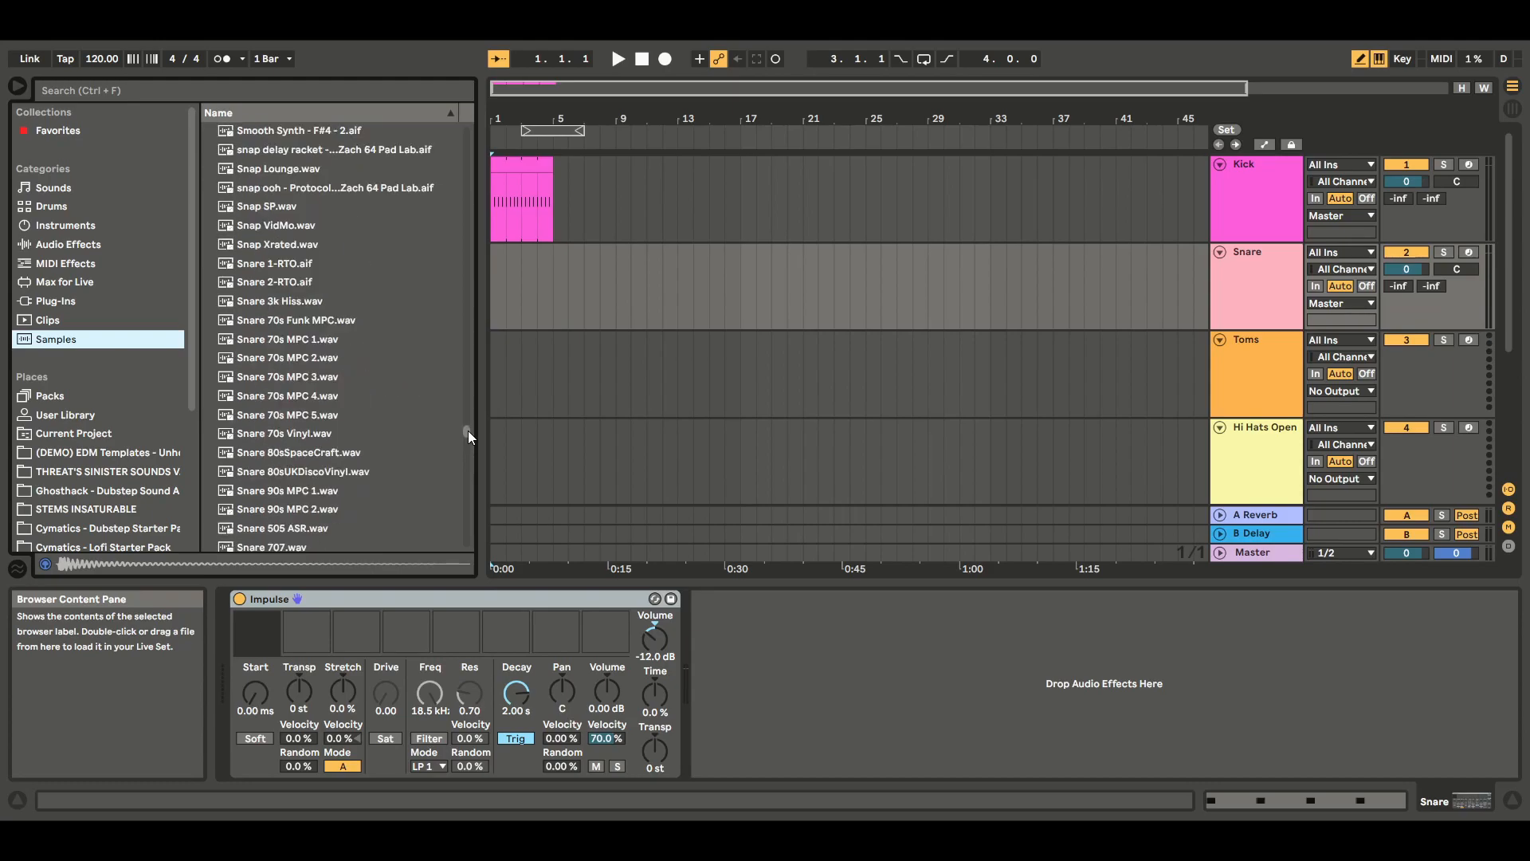
{"action": "mouse_move", "coordinate": [281, 304]}
{"action": "left_mouse_down"}
{"action": "mouse_move", "coordinate": [1196, 462]}
{"action": "mouse_move", "coordinate": [791, 478]}
{"action": "mouse_move", "coordinate": [257, 628]}
{"action": "left_mouse_up"}
{"action": "left_click", "coordinate": [256, 618]}
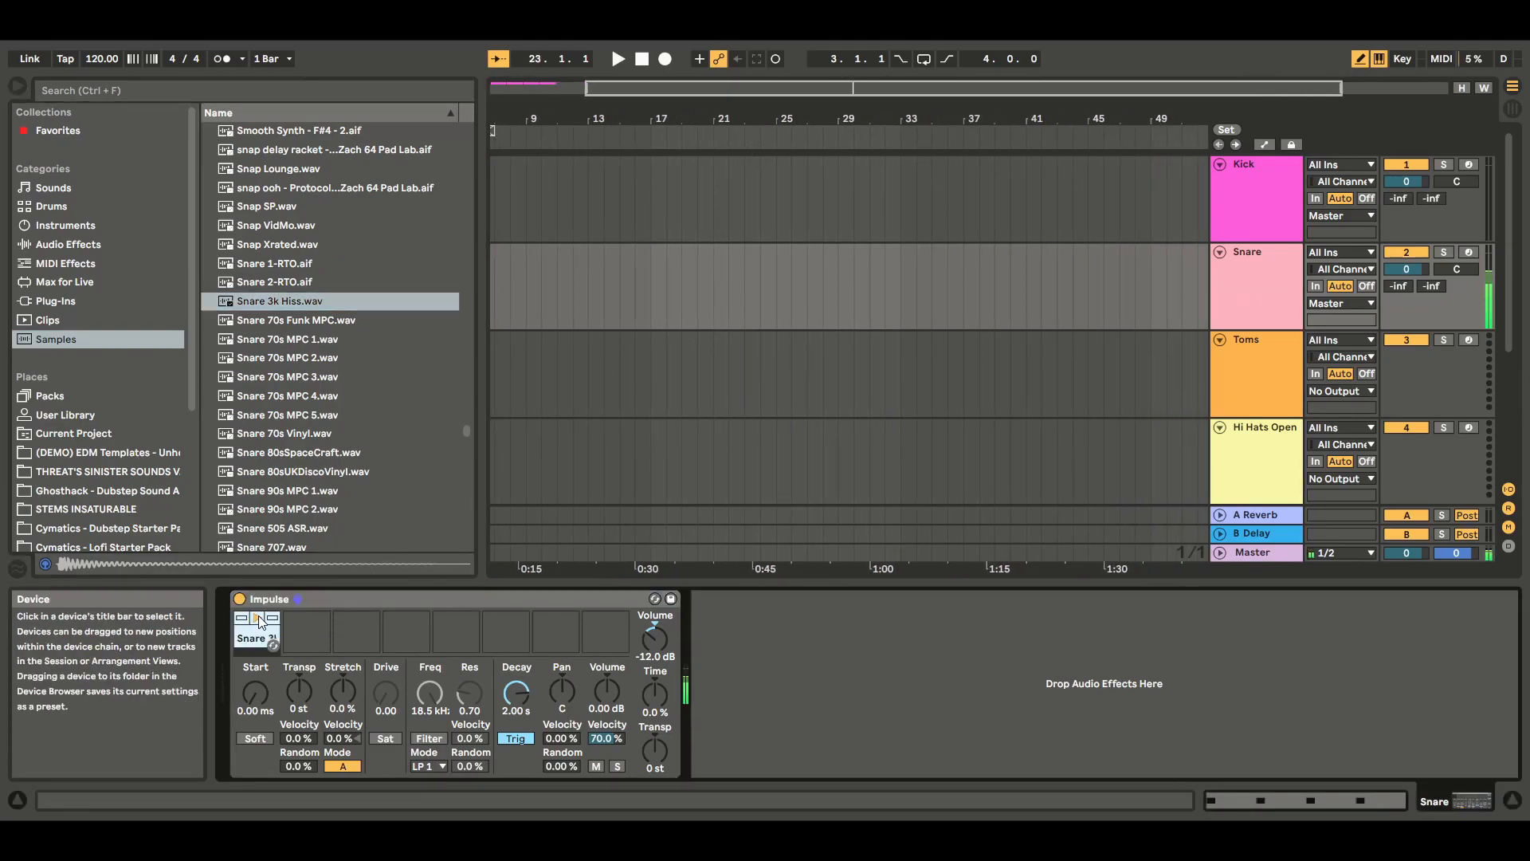
Hide the browser, create a one-bar MIDI clip at bar 1 on the Snare track, and extend it to bar 5
{"action": "left_click", "coordinate": [1510, 800]}
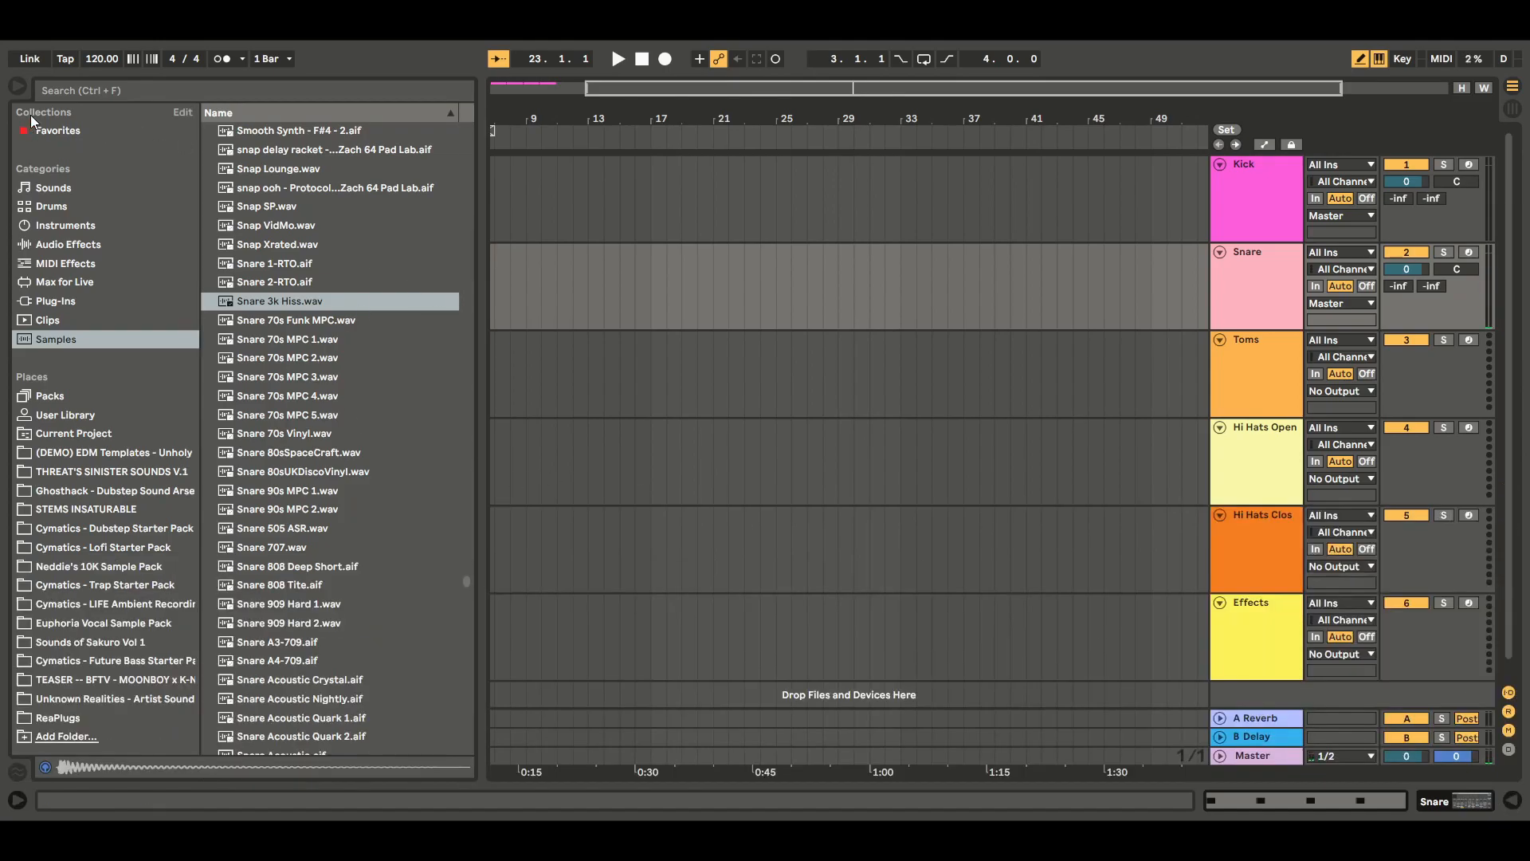
{"action": "left_click", "coordinate": [17, 86]}
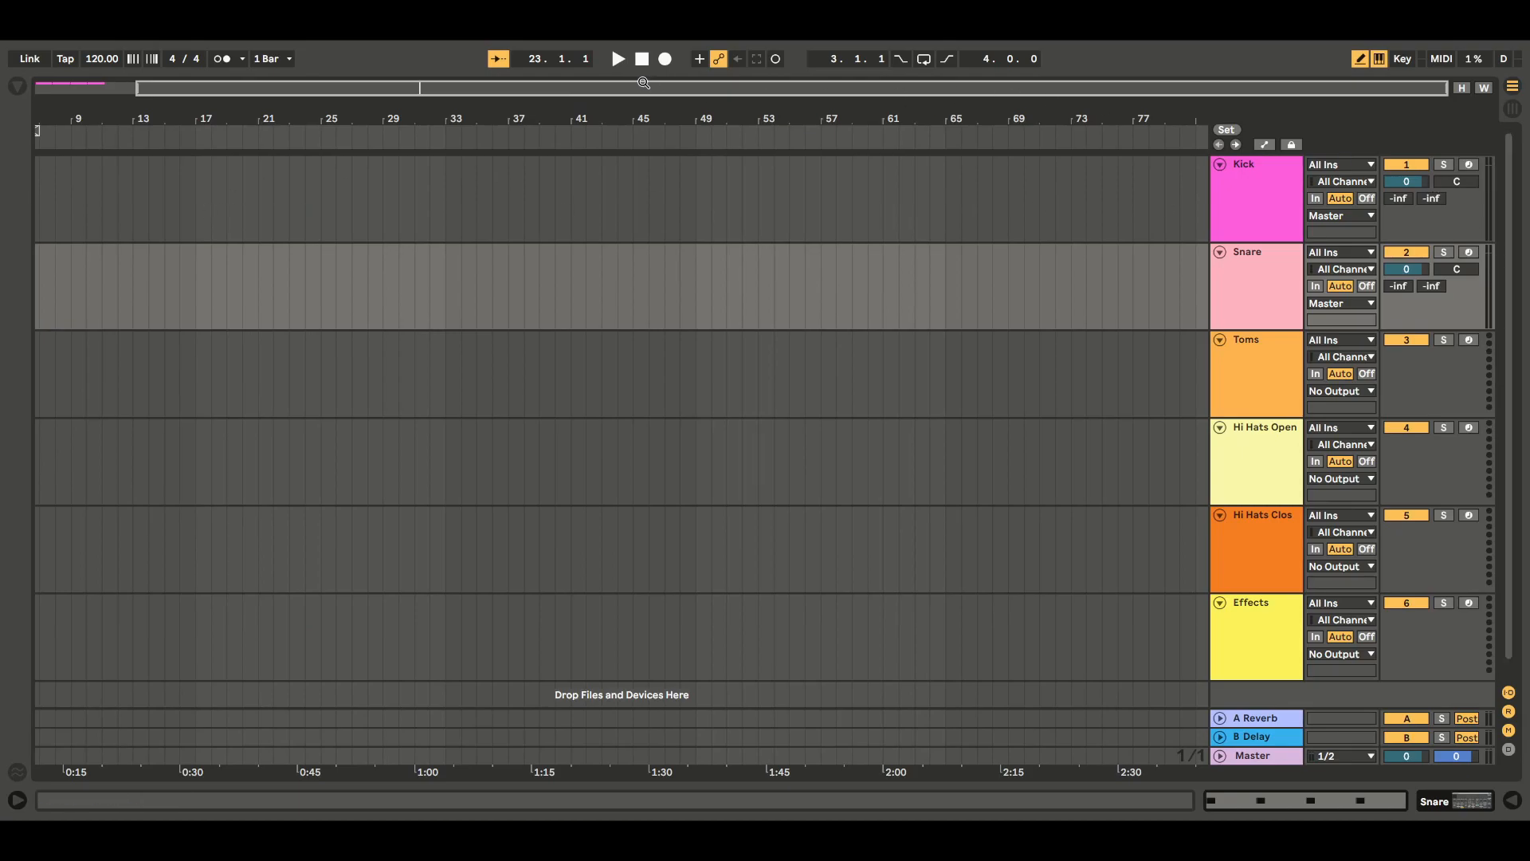
{"action": "left_click_drag", "start_coordinate": [645, 87], "coordinate": [644, 81]}
{"action": "double_click", "coordinate": [38, 280]}
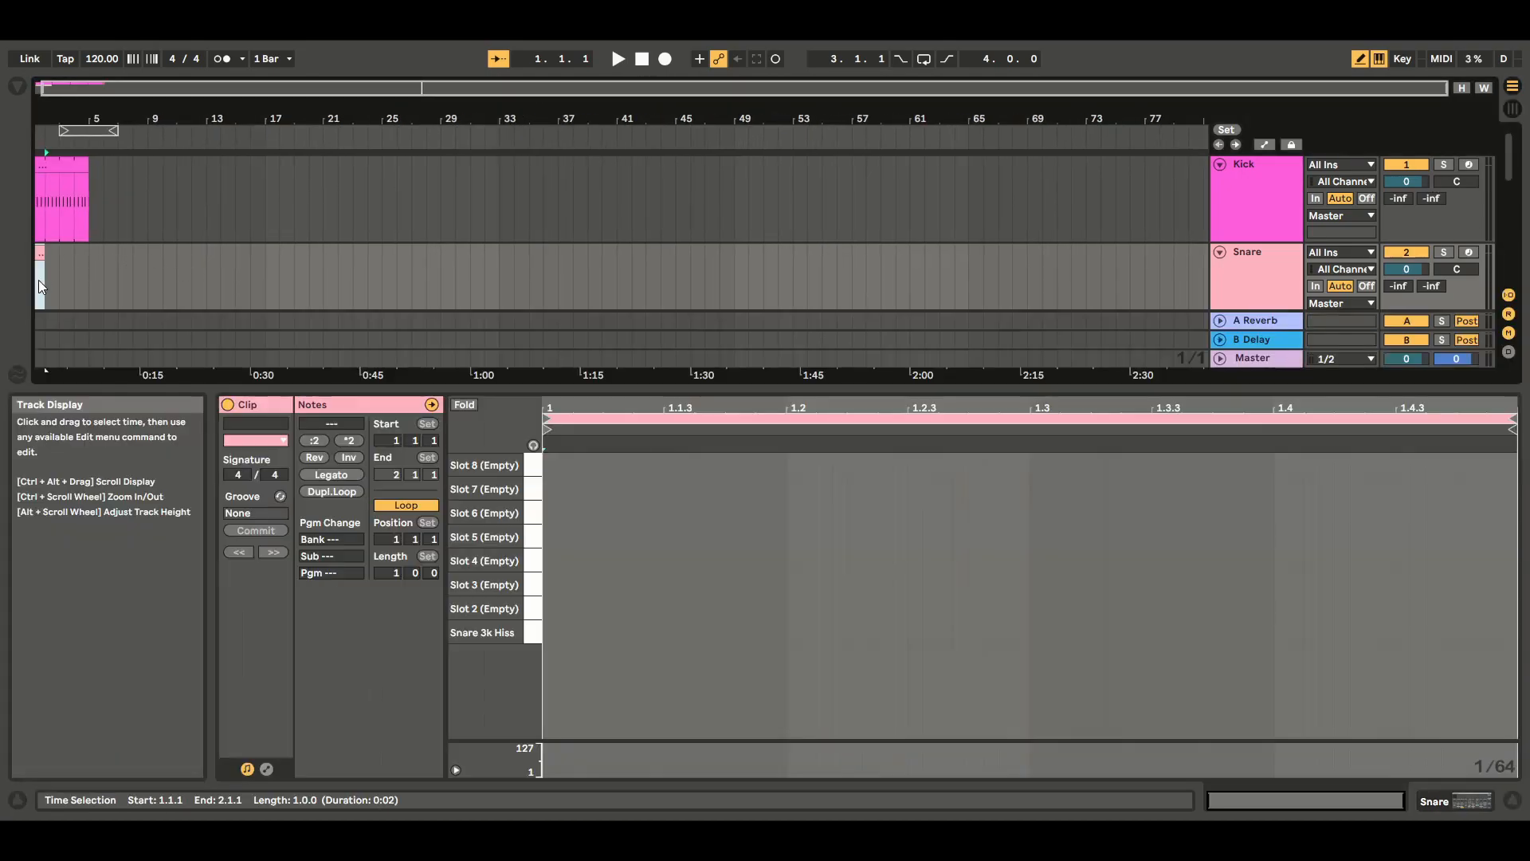
{"action": "left_click_drag", "start_coordinate": [45, 267], "coordinate": [89, 267]}
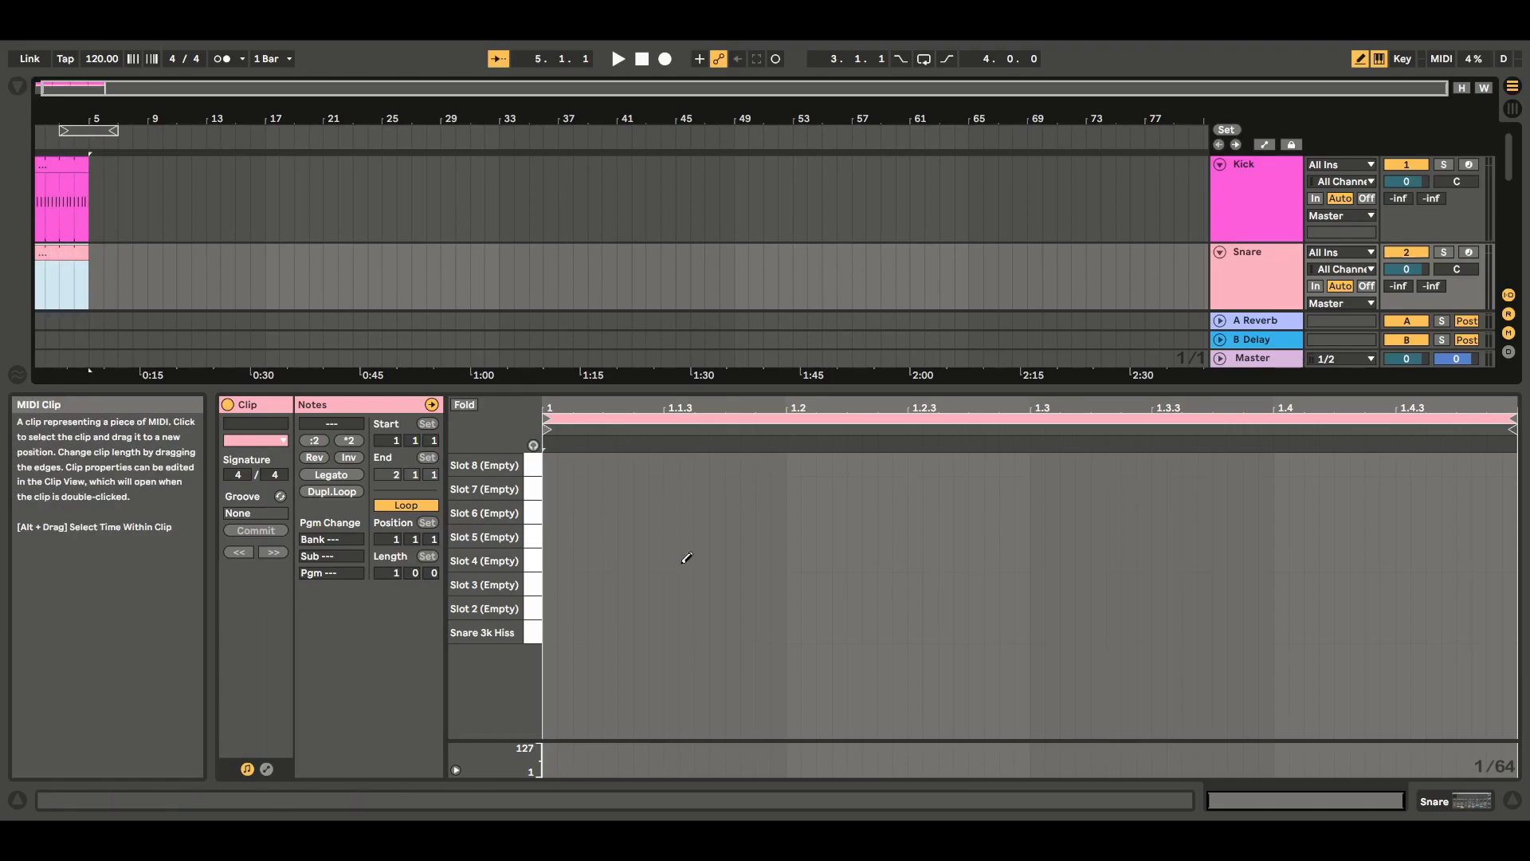
Reopen the Snare clip and draw Snare 3k Hiss notes on beats 1, 1.2 and 1.3
{"action": "left_click", "coordinate": [1513, 801]}
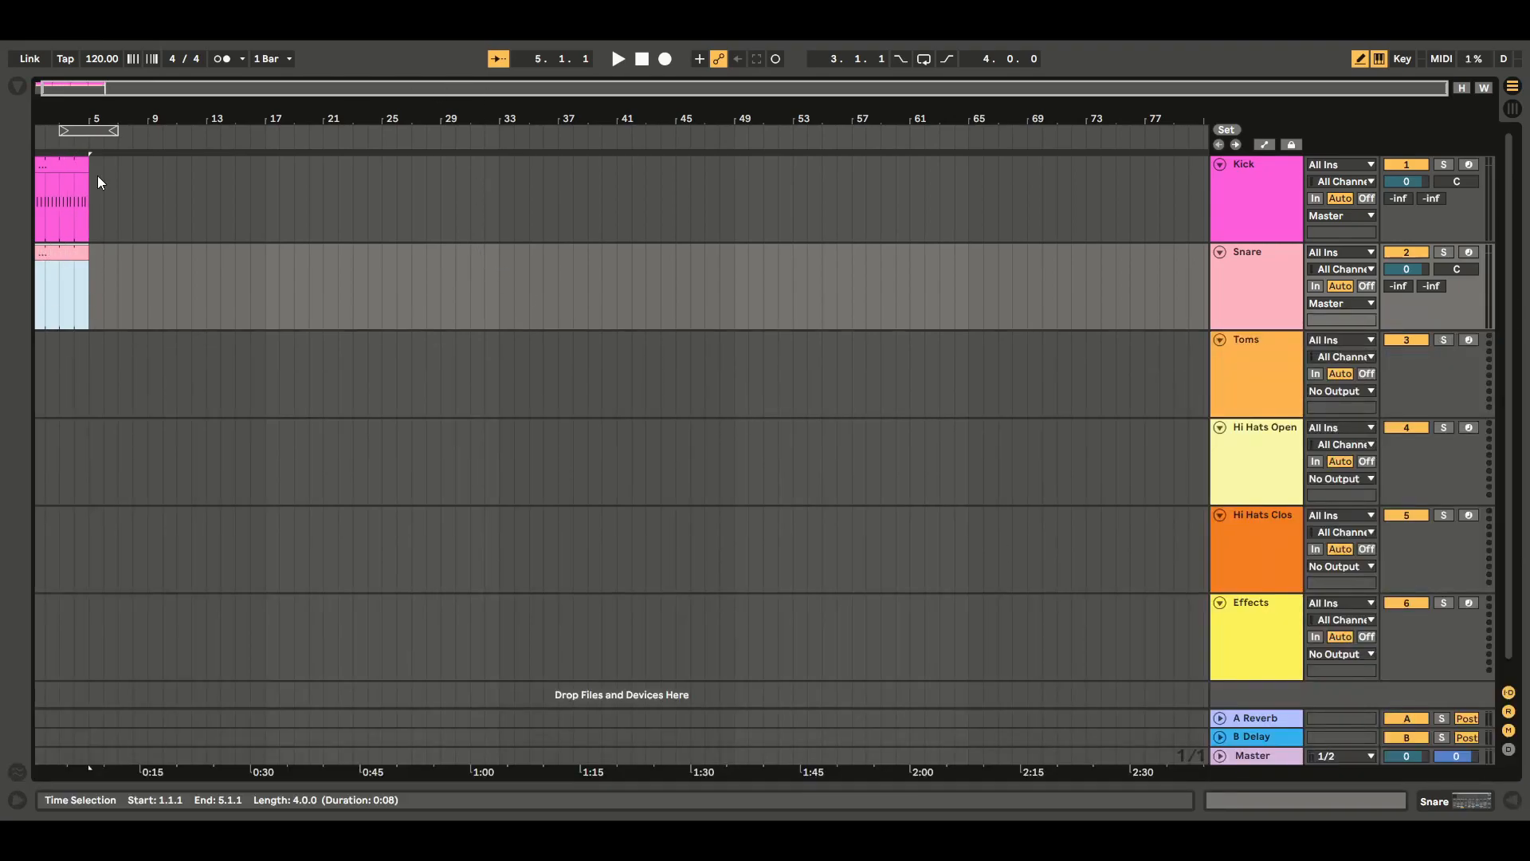
{"action": "double_click", "coordinate": [49, 259]}
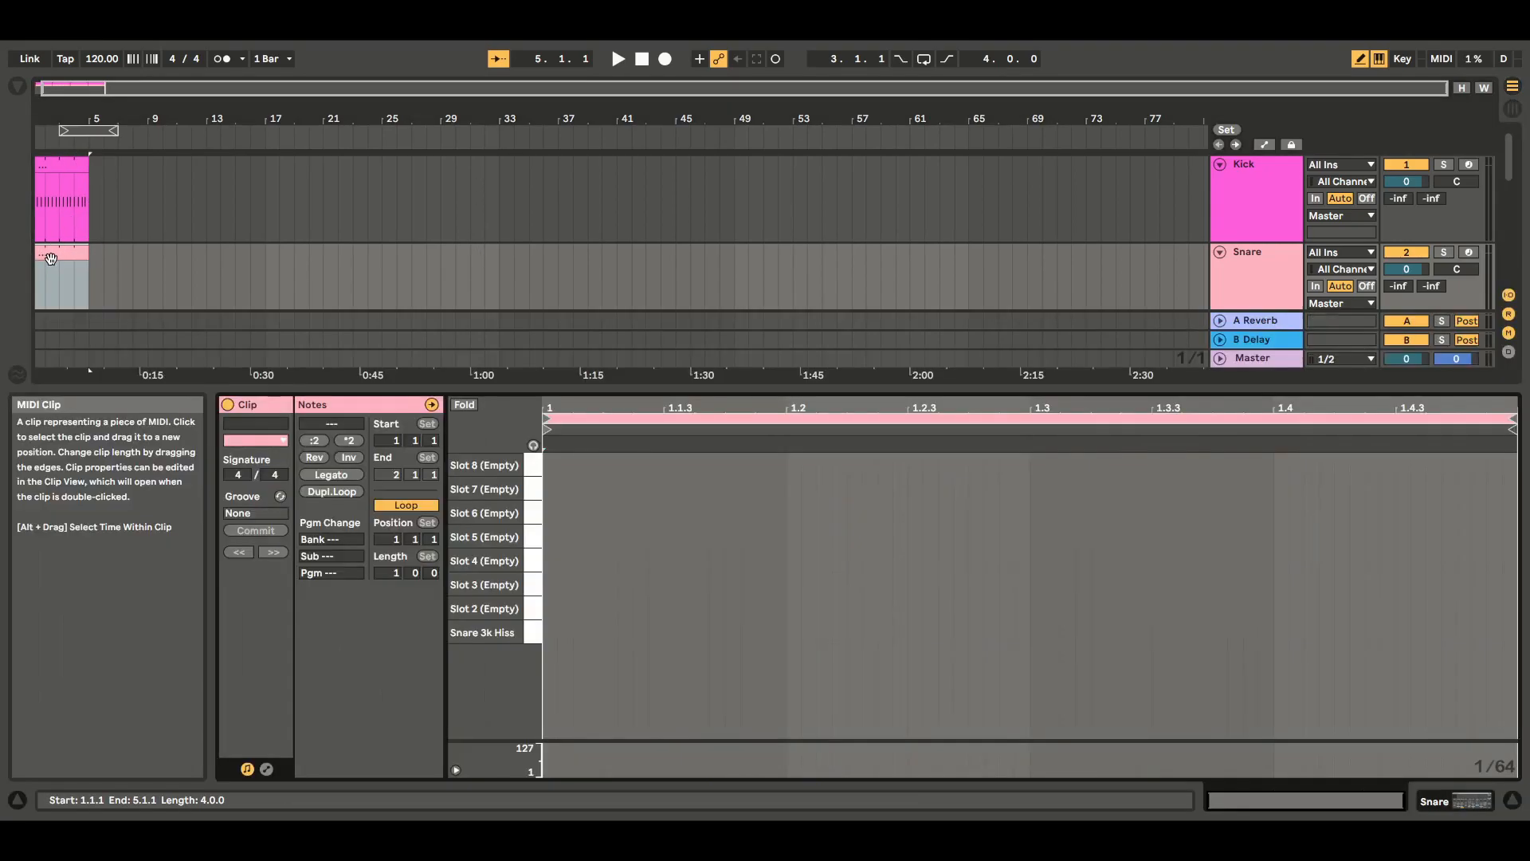
{"action": "left_click", "coordinate": [550, 632]}
{"action": "left_click", "coordinate": [793, 631]}
{"action": "left_click", "coordinate": [1037, 631]}
Remove the snare notes on beats 1 and 1.3 and draw one on 1.4, leaving snares on 1.2 and 1.4
{"action": "left_click", "coordinate": [554, 631]}
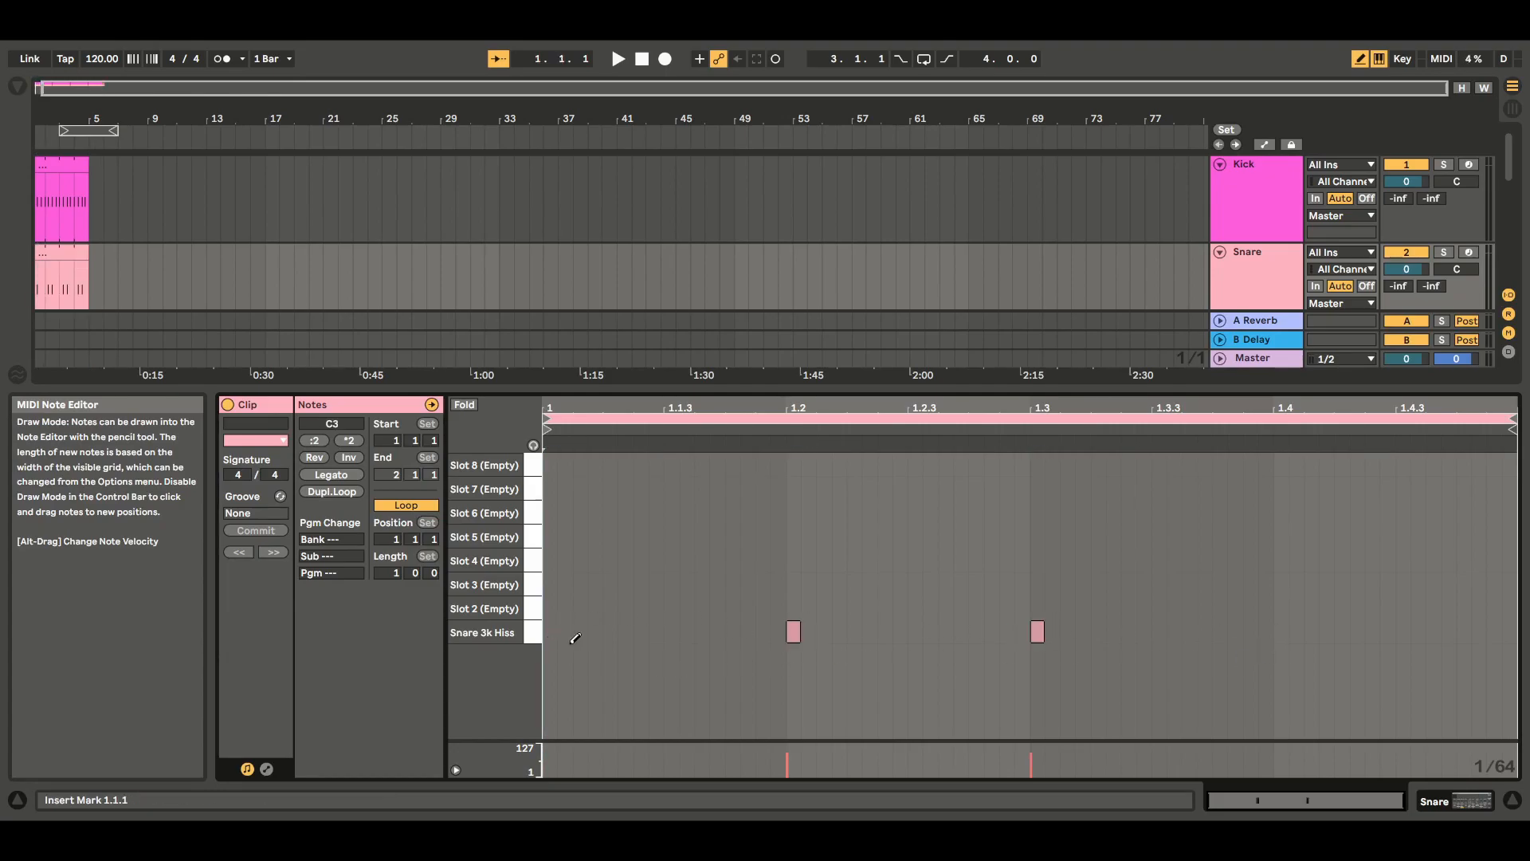
{"action": "left_click", "coordinate": [797, 631]}
{"action": "left_click", "coordinate": [793, 631]}
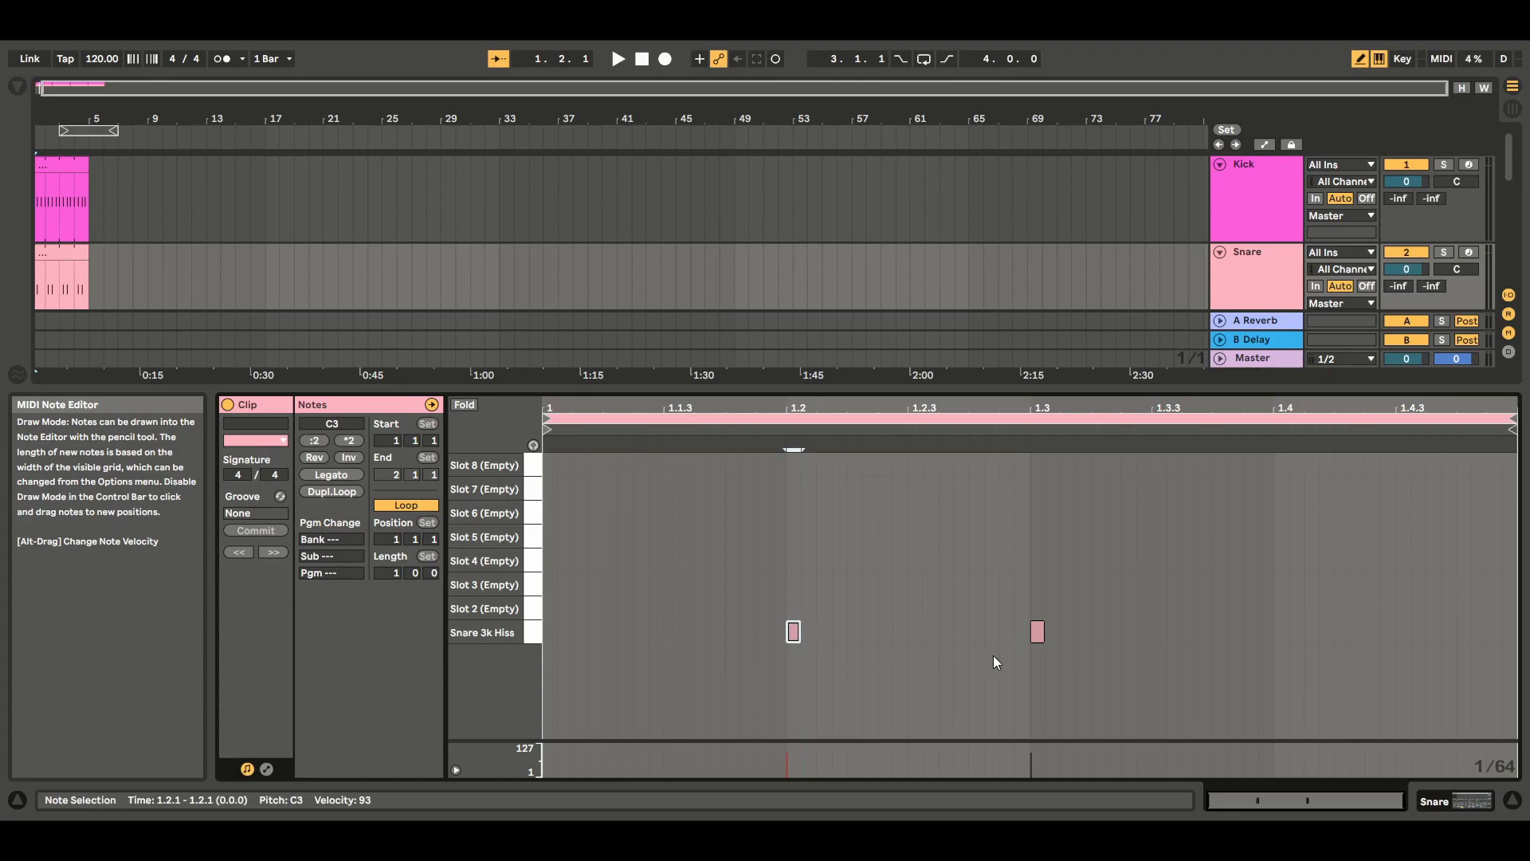
{"action": "left_click", "coordinate": [1037, 631]}
{"action": "left_click", "coordinate": [1282, 632]}
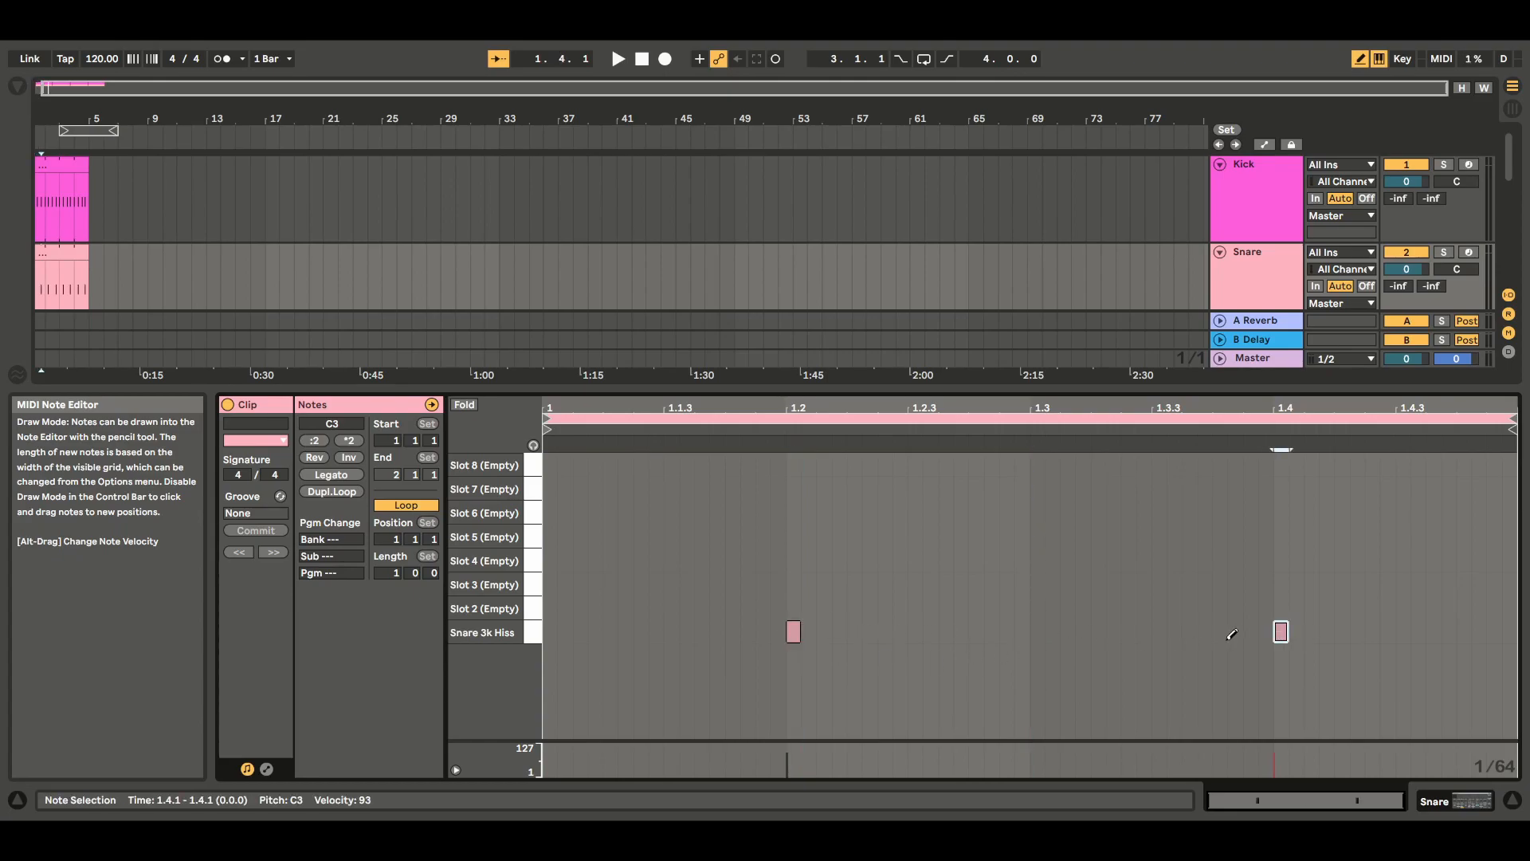
Hide the clip view, play back the kick and snare patterns together, and stop playback
{"action": "left_click", "coordinate": [1513, 800]}
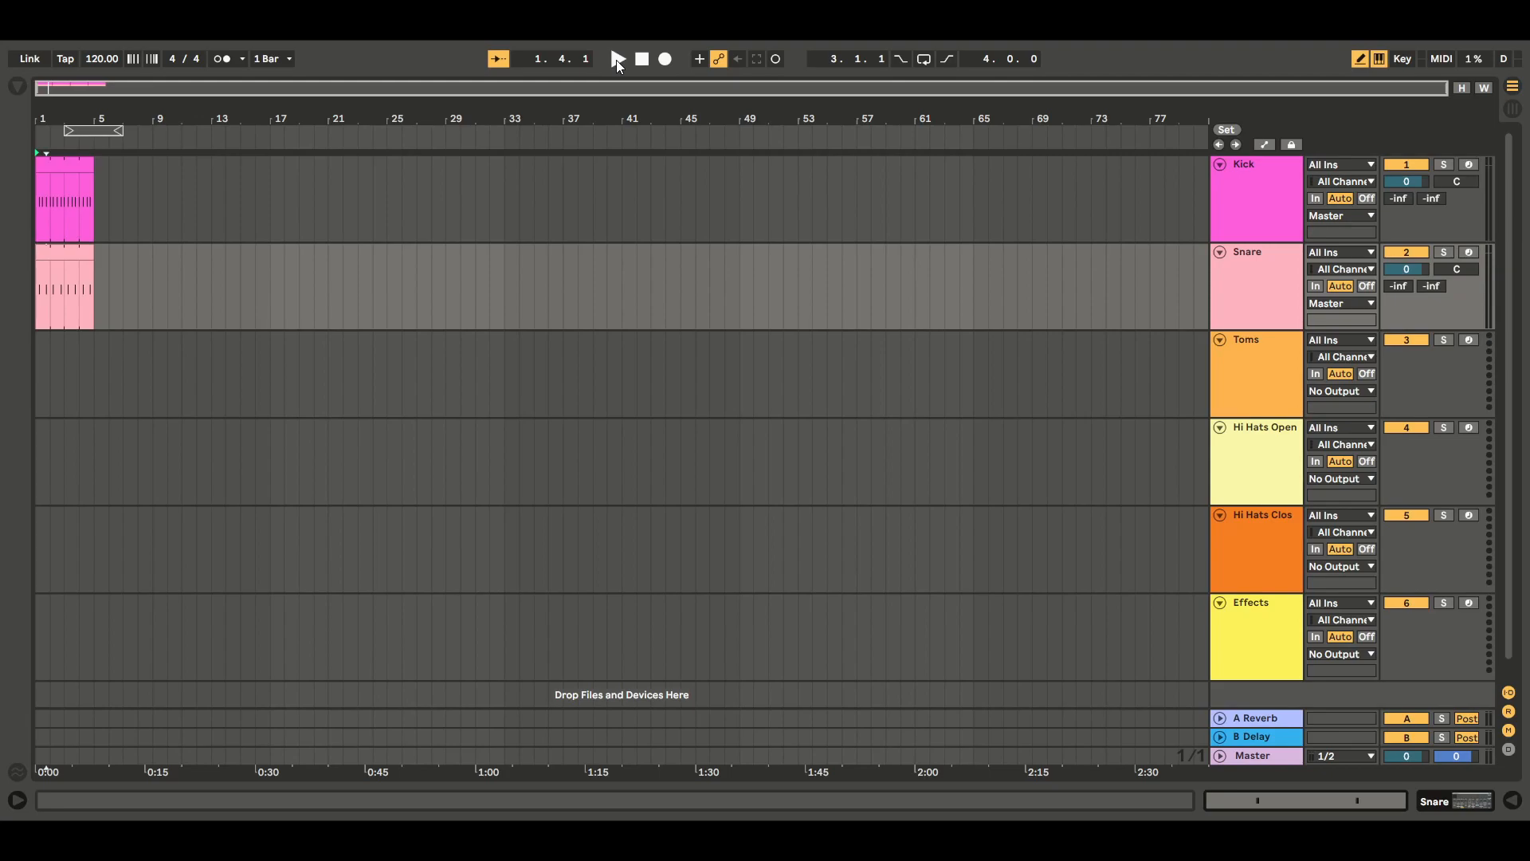
{"action": "left_click", "coordinate": [618, 60]}
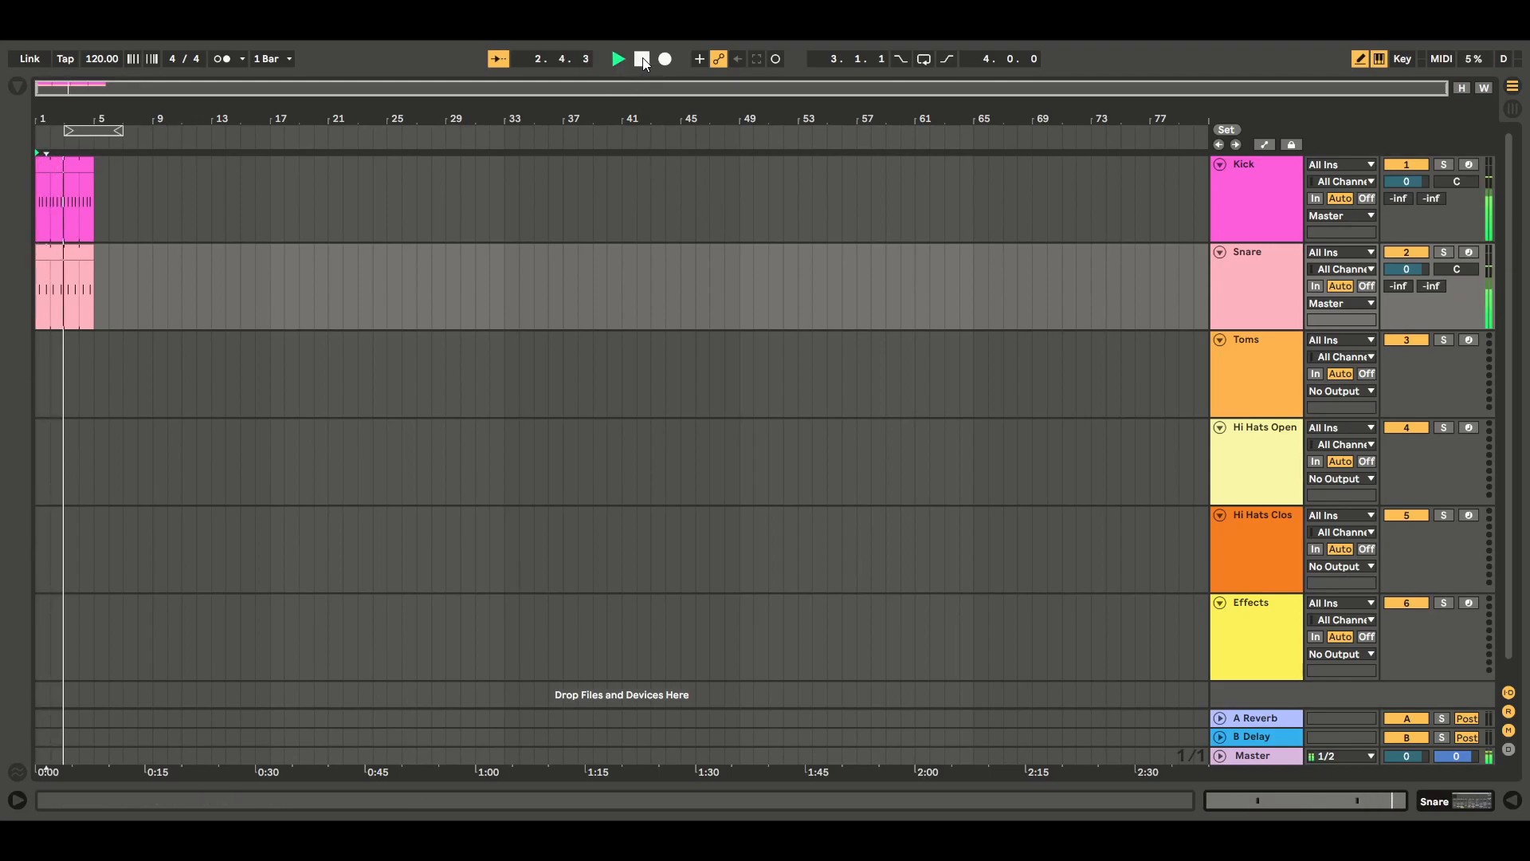
{"action": "left_click", "coordinate": [643, 60]}
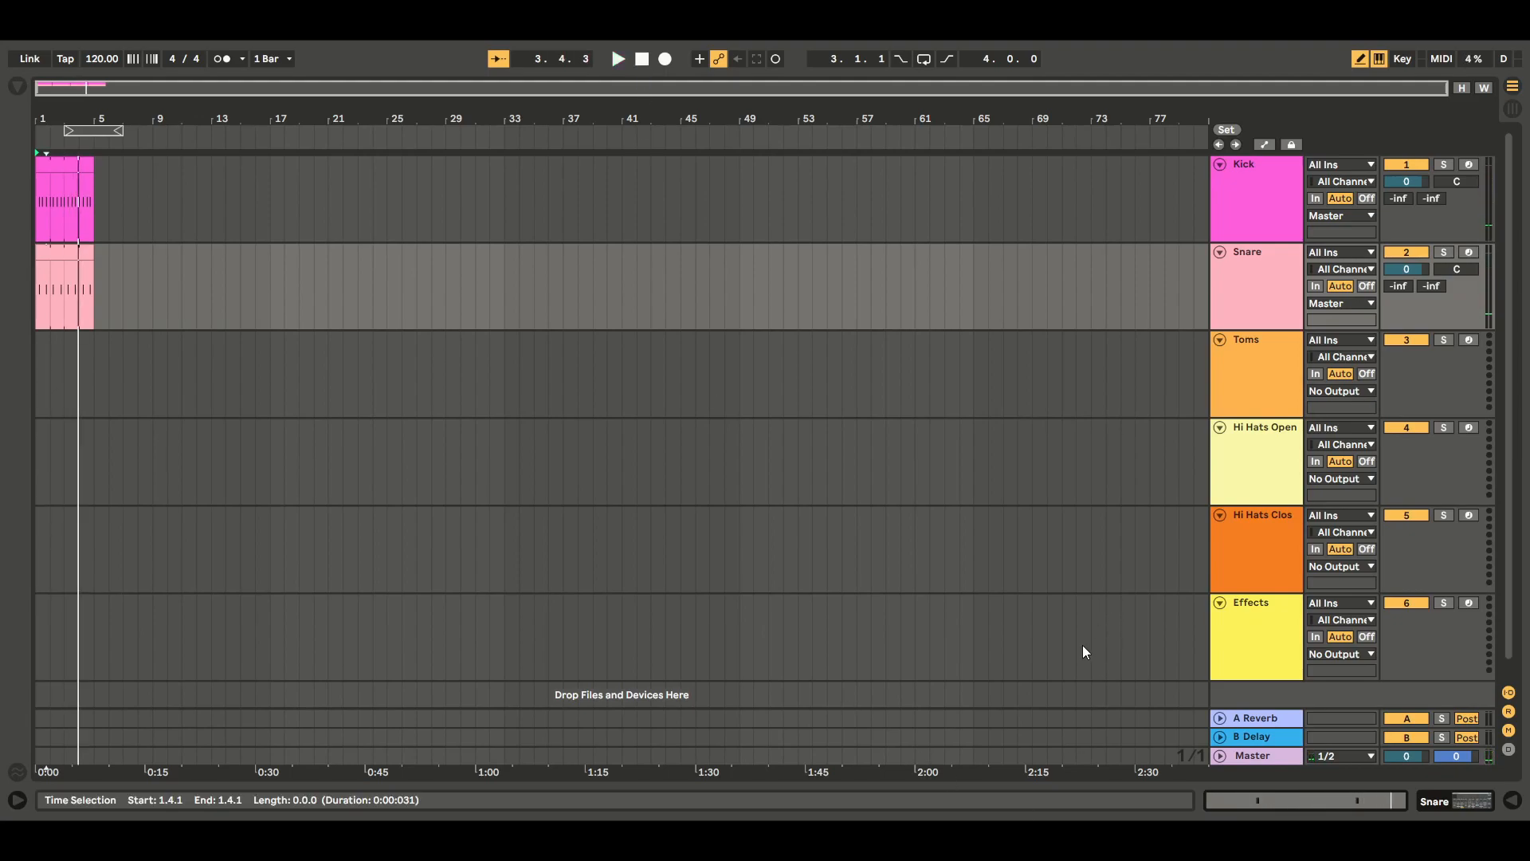
Duplicate the four-bar Kick and Snare clips once each so both tracks extend to bar 9
{"action": "left_click", "coordinate": [61, 168]}
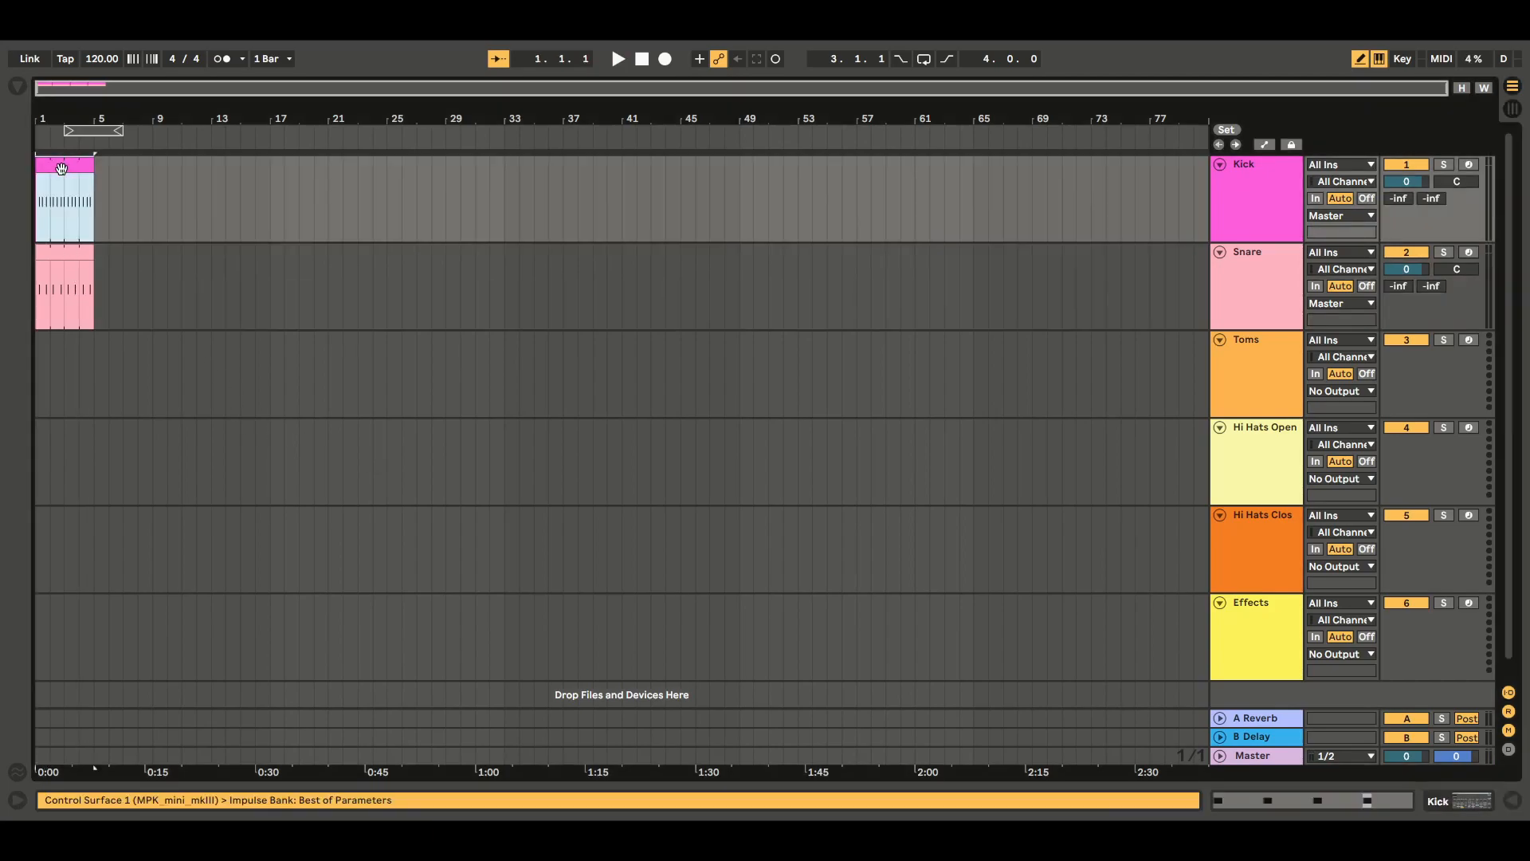
{"action": "key", "text": "ctrl+d"}
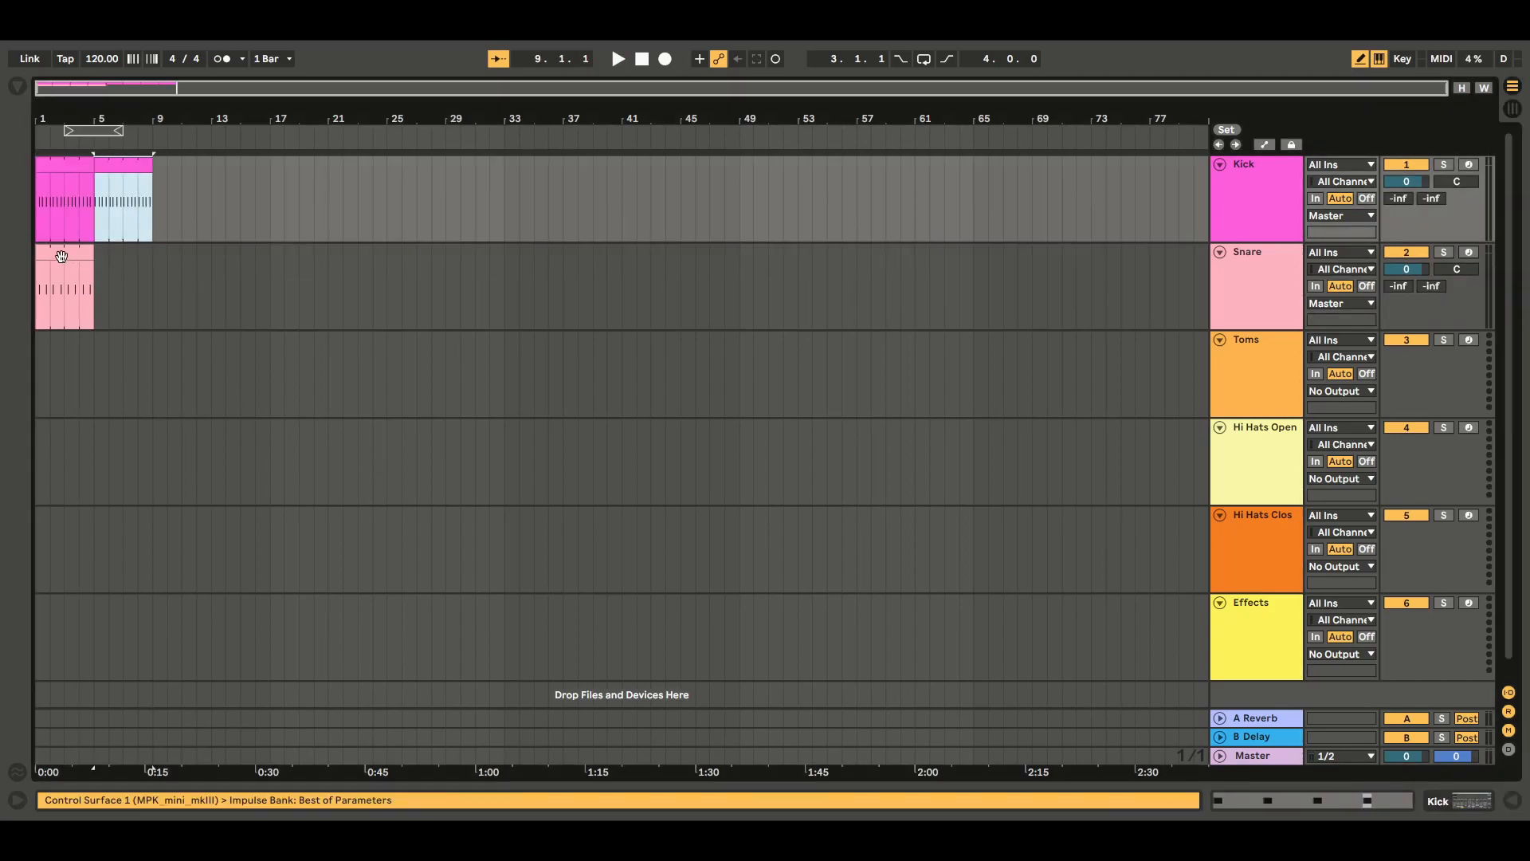
{"action": "left_click", "coordinate": [61, 254]}
{"action": "key", "text": "ctrl+d"}
Duplicate the second Kick clip twice so the kick pattern runs to bar 17
{"action": "left_click", "coordinate": [126, 168]}
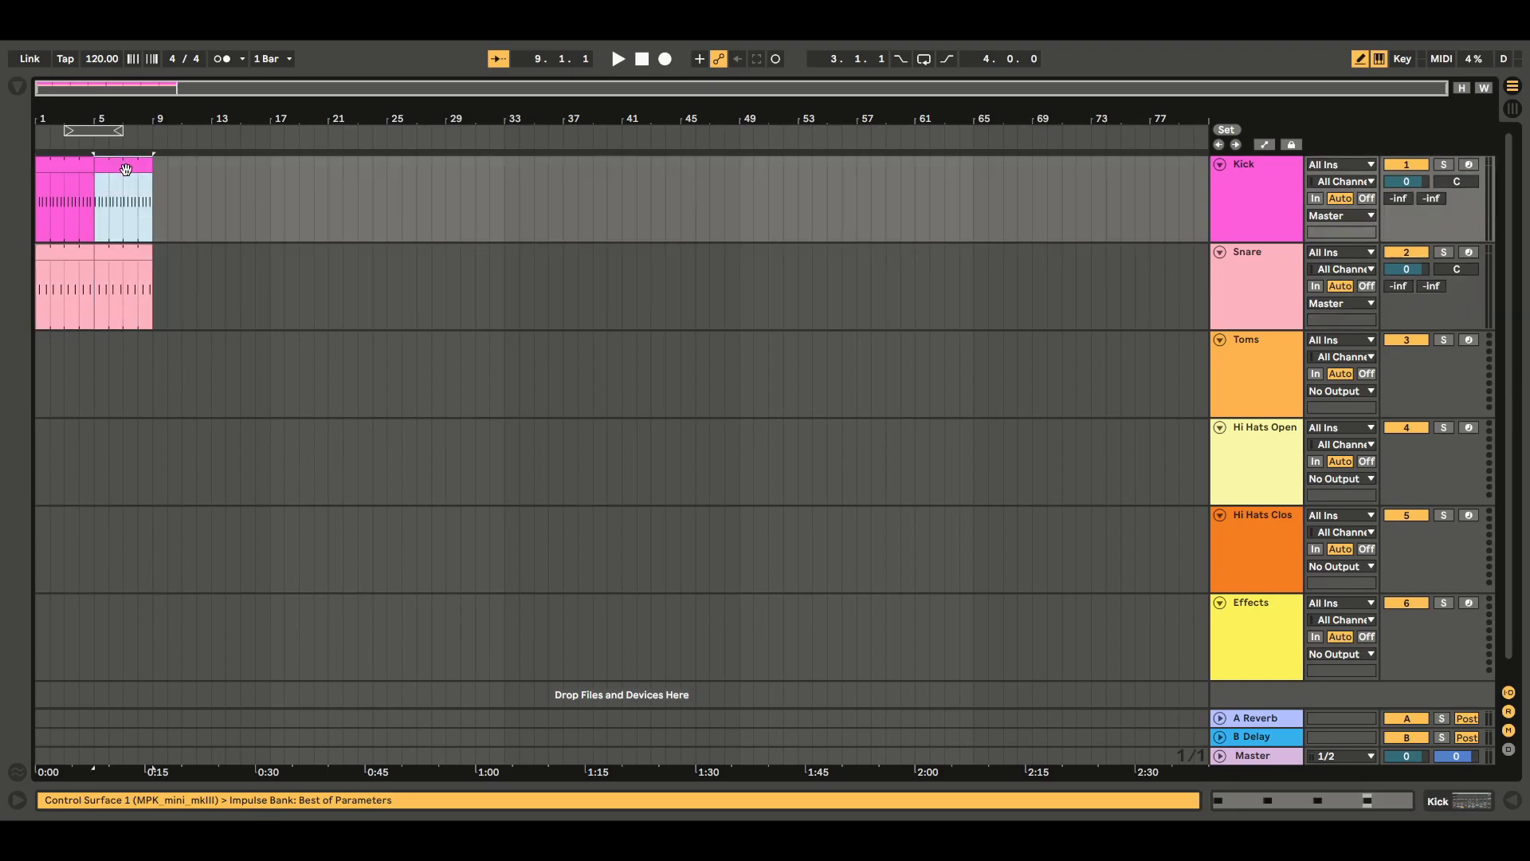
{"action": "key", "text": "ctrl+d"}
{"action": "key", "text": "ctrl+d"}
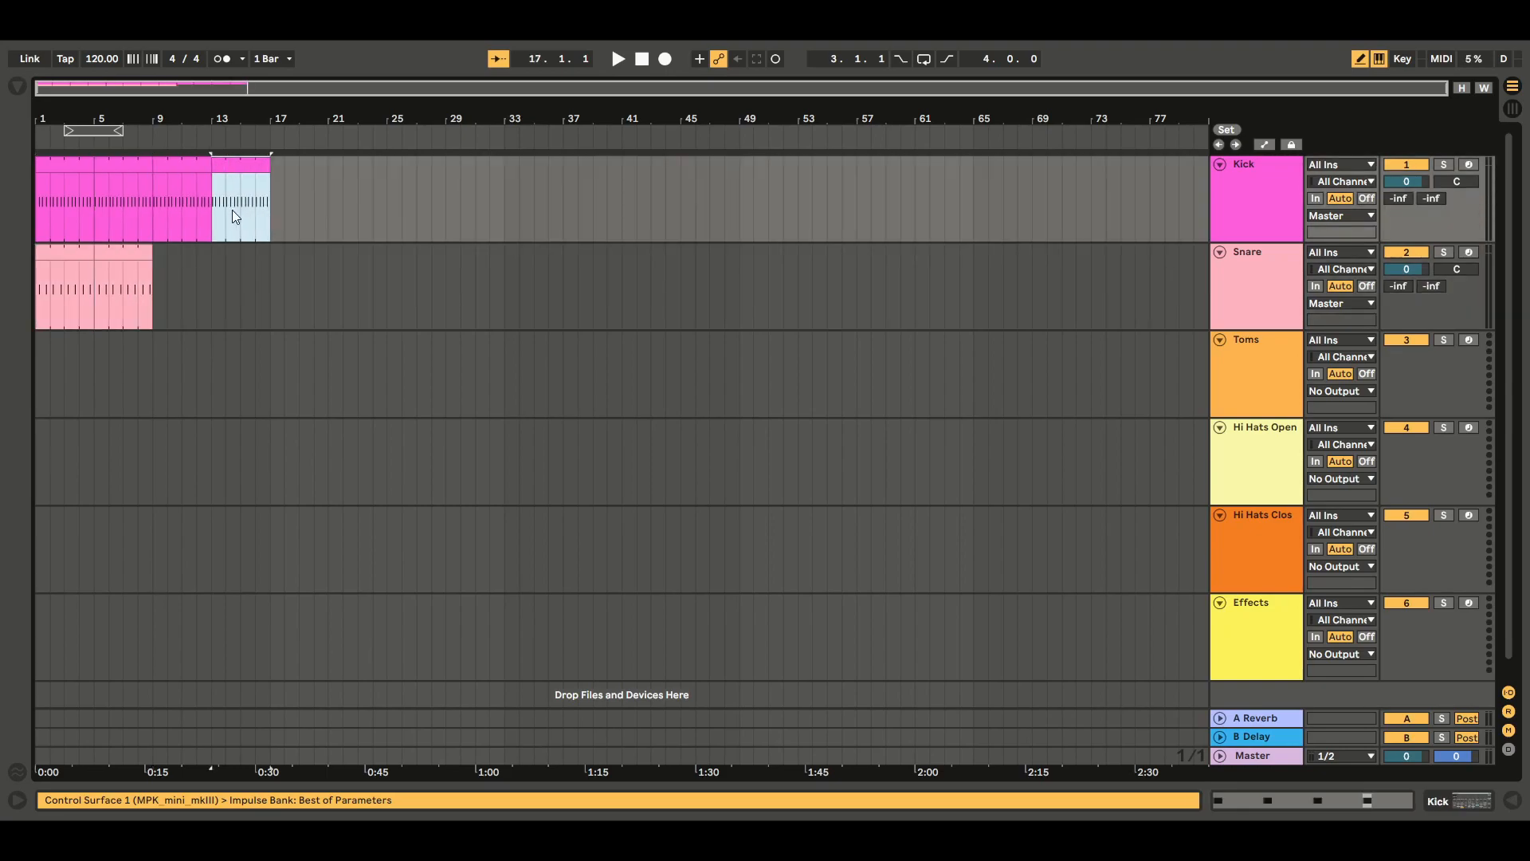
Select all the Kick clips from bar 1 to bar 17 and duplicate them four times, up to bar 81
{"action": "left_click_drag", "start_coordinate": [271, 213], "coordinate": [36, 213]}
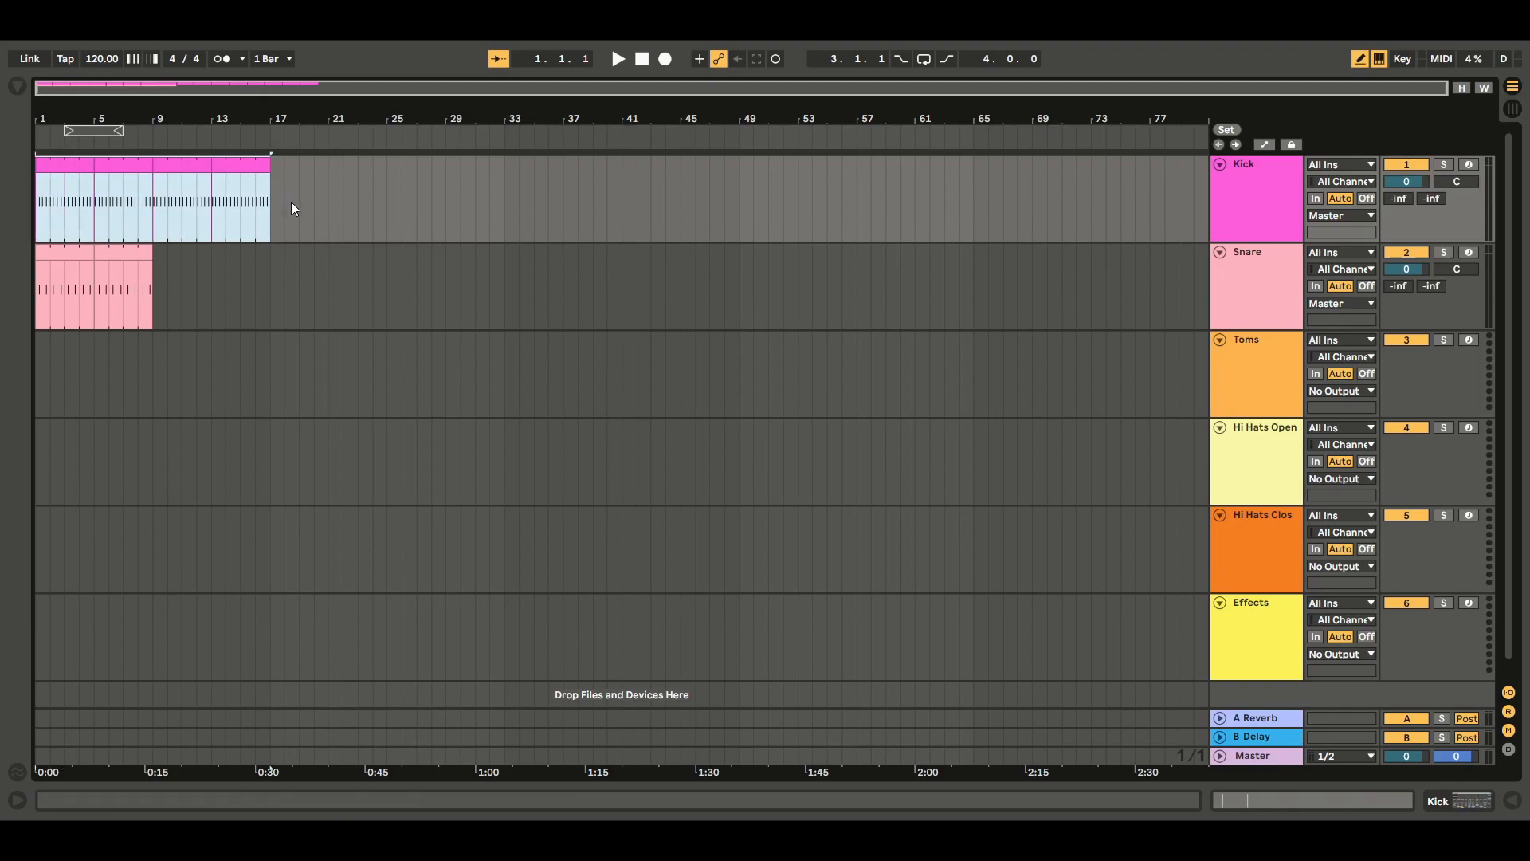
{"action": "key", "text": "ctrl+d"}
{"action": "key", "text": "ctrl+d"}
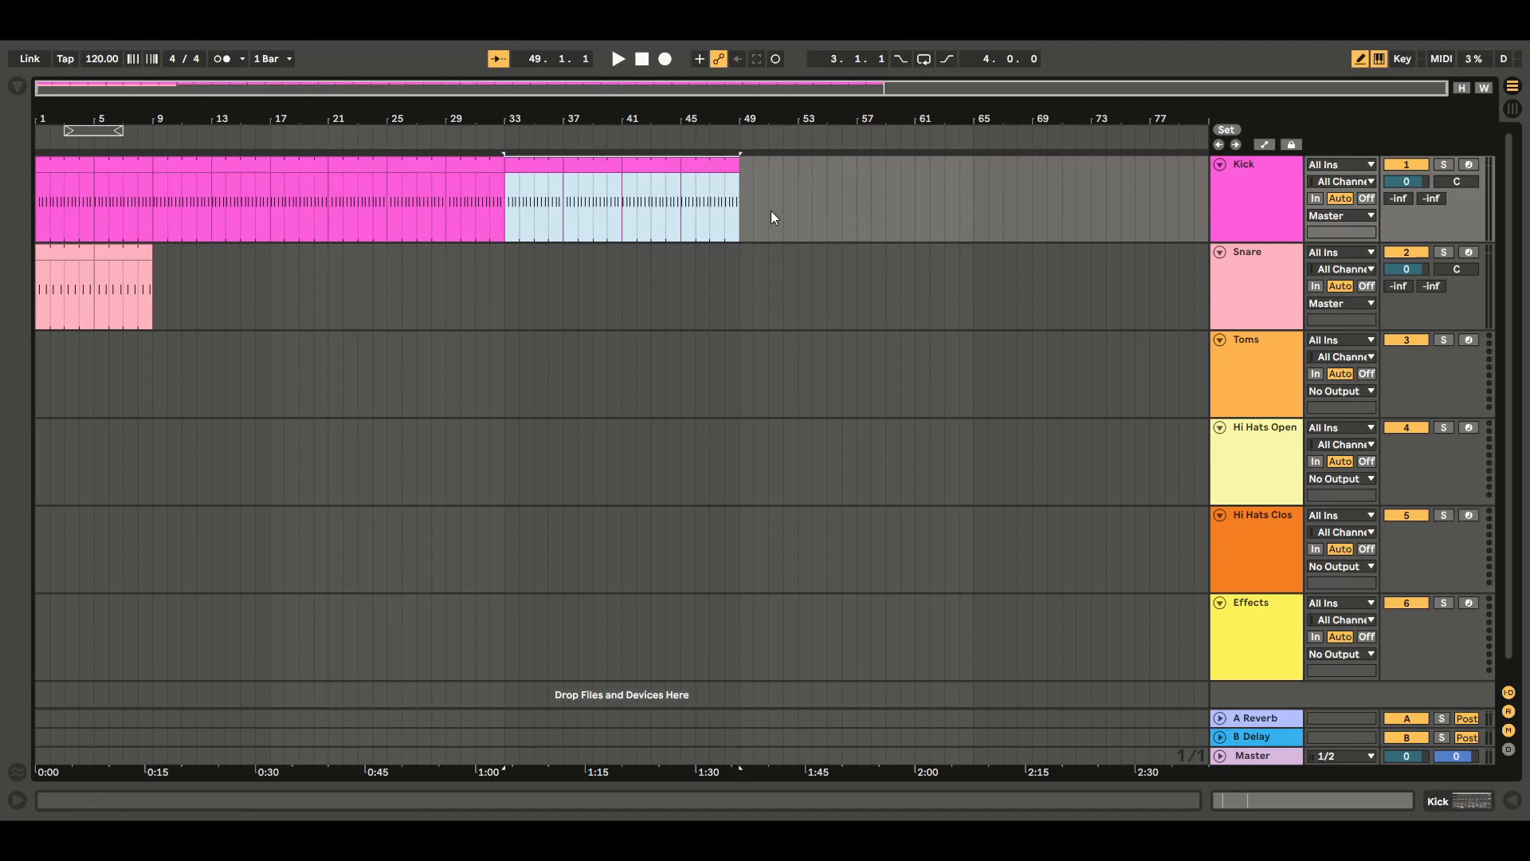
{"action": "key", "text": "ctrl+d"}
{"action": "key", "text": "ctrl+d"}
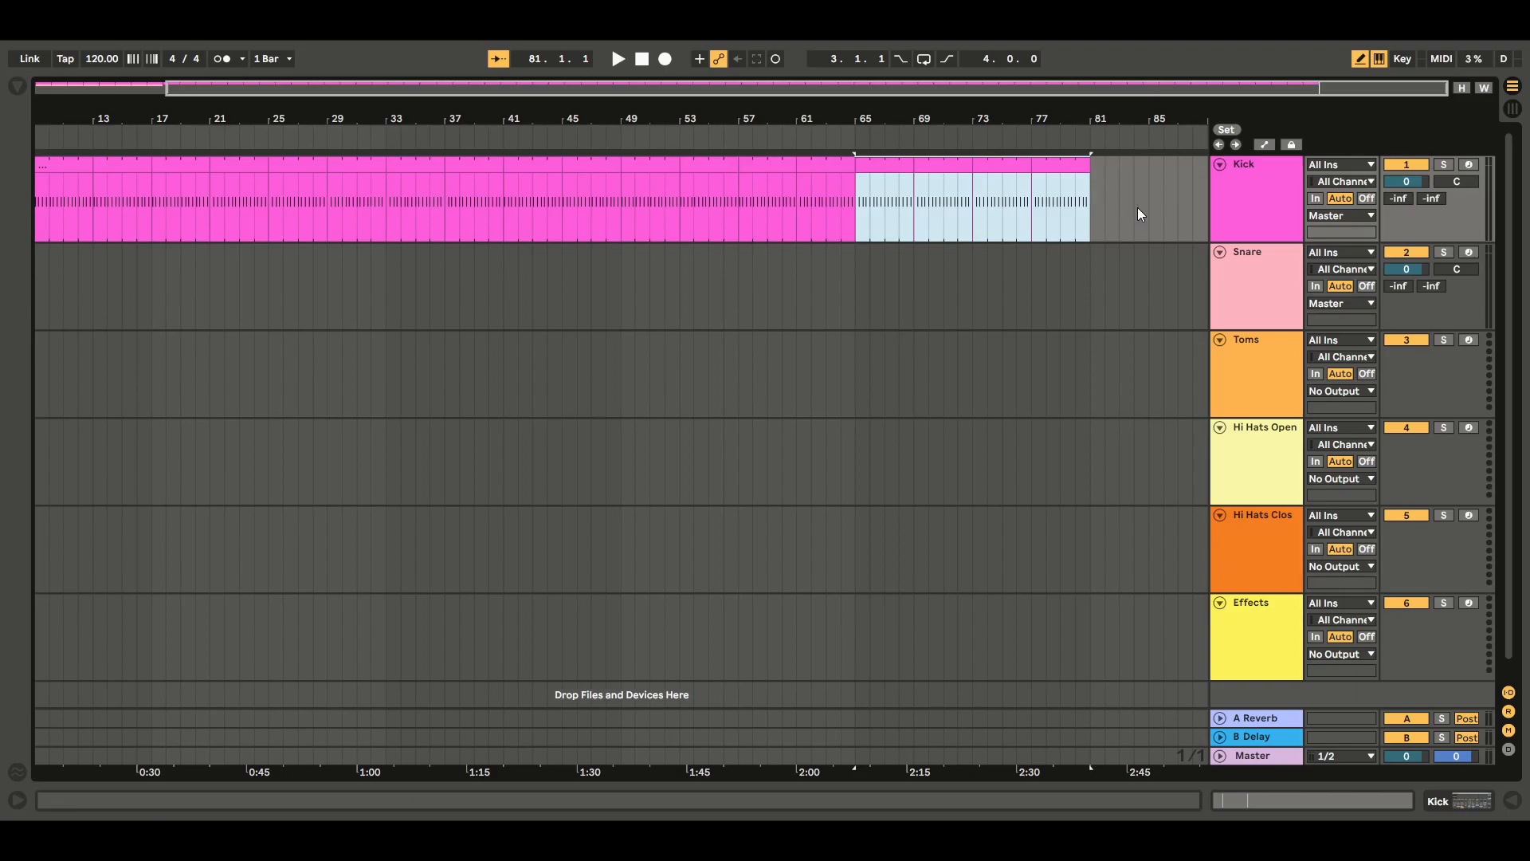
Duplicate the selected Kick clips twice more so the kick pattern runs to bar 113
{"action": "key", "text": "ctrl+d"}
{"action": "key", "text": "ctrl+d"}
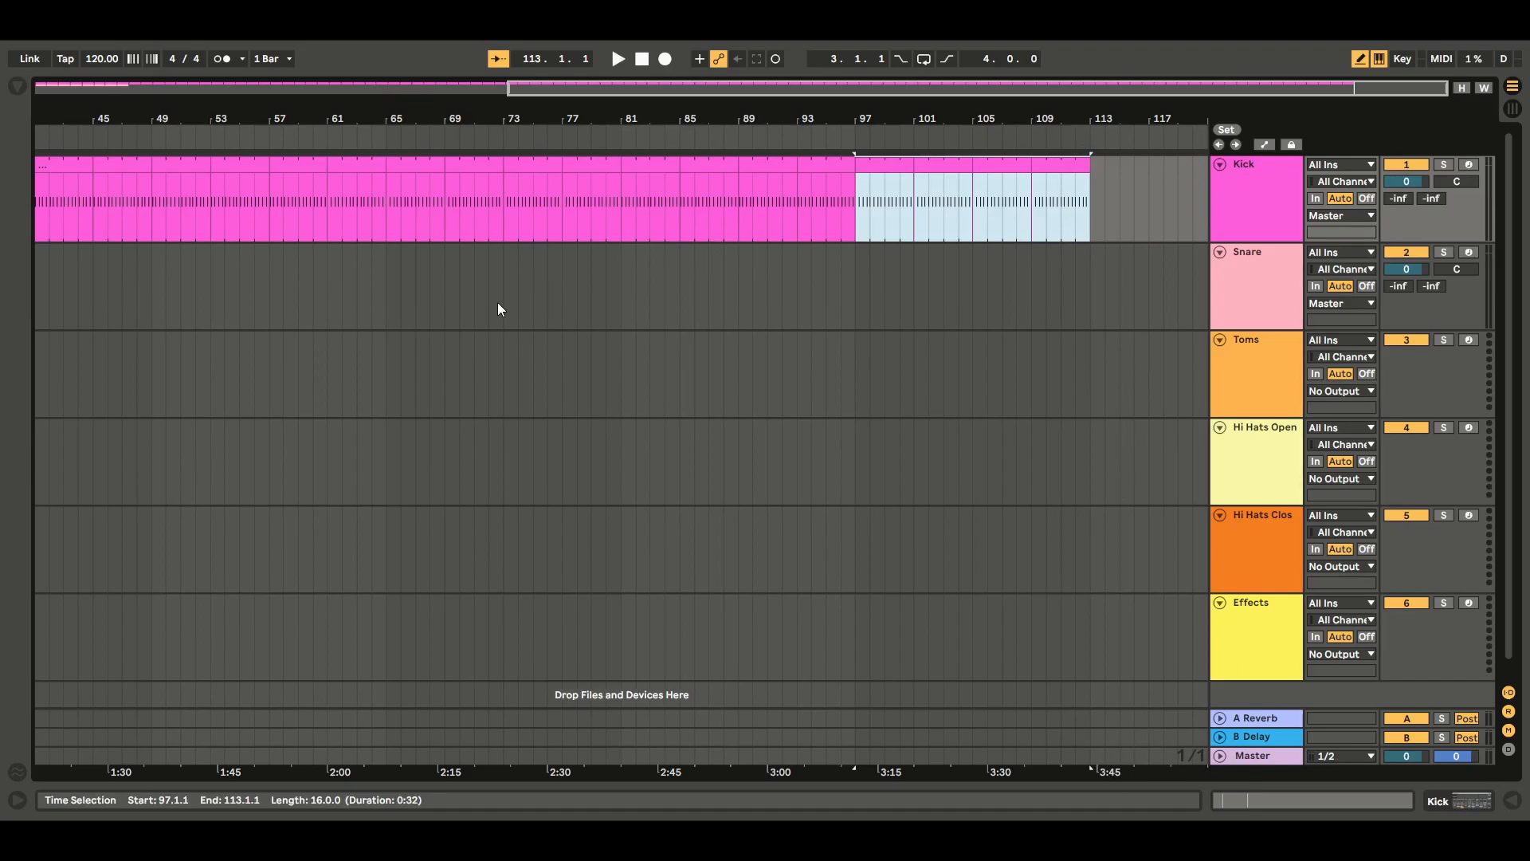
{"action": "key", "text": "w"}
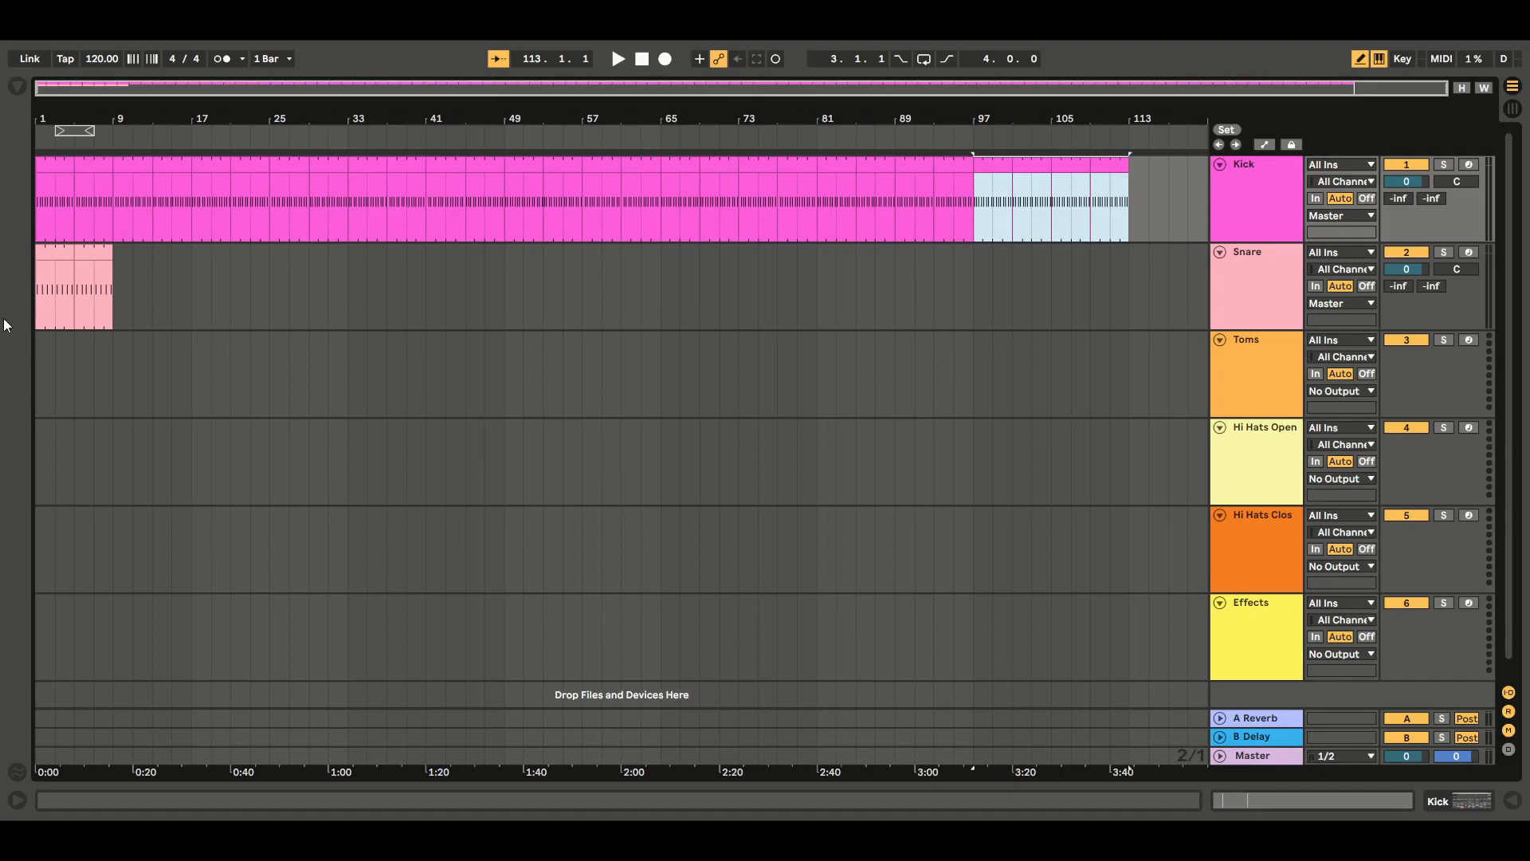
Select the Snare clips from bar 1 to bar 9 and duplicate them three times, up to bar 33
{"action": "left_click_drag", "start_coordinate": [113, 274], "coordinate": [36, 274]}
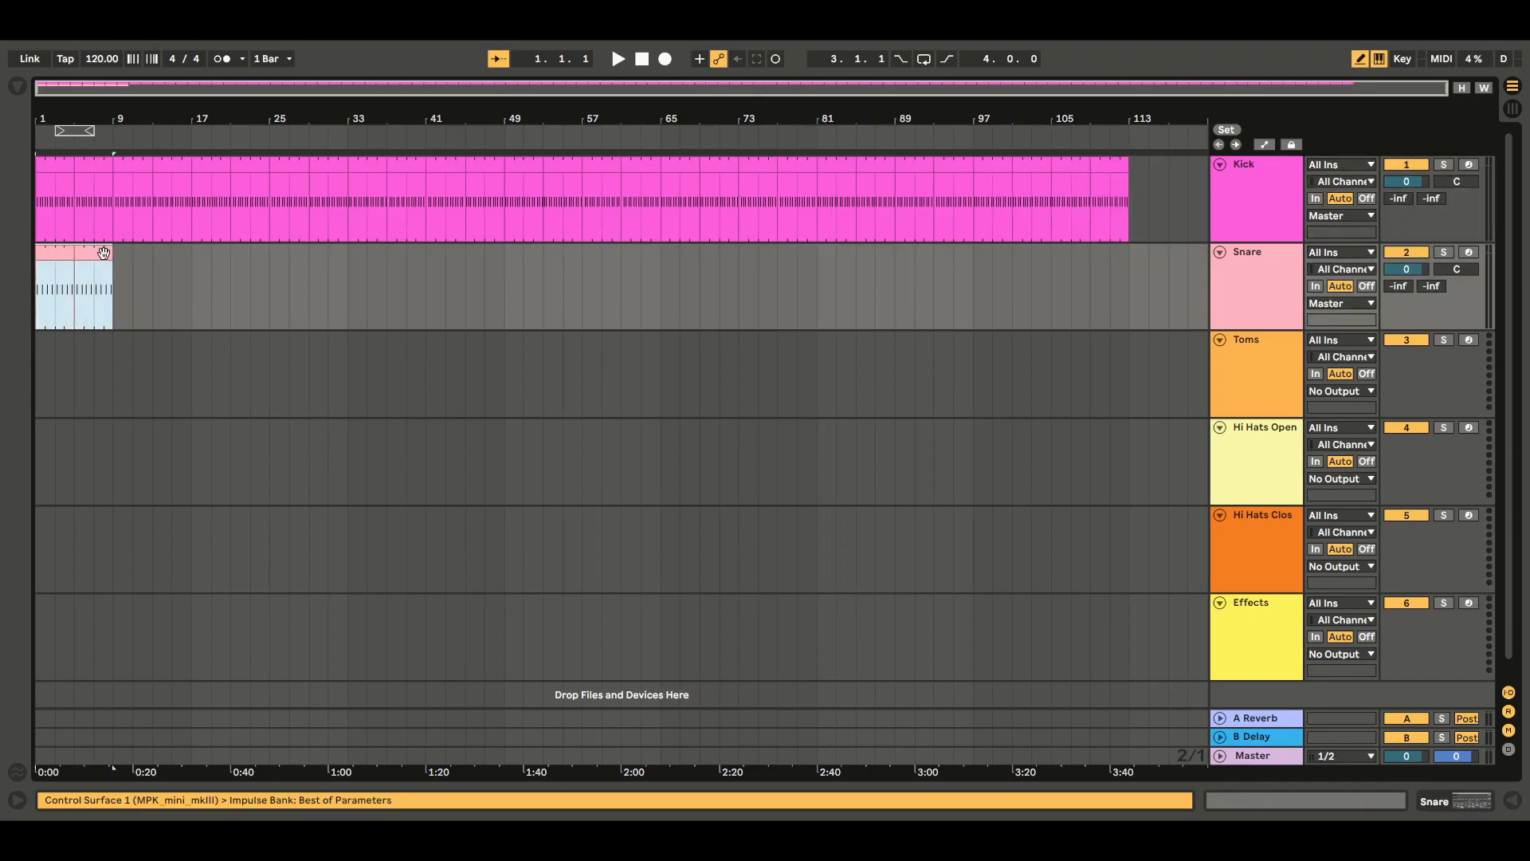
{"action": "key", "text": "ctrl+d"}
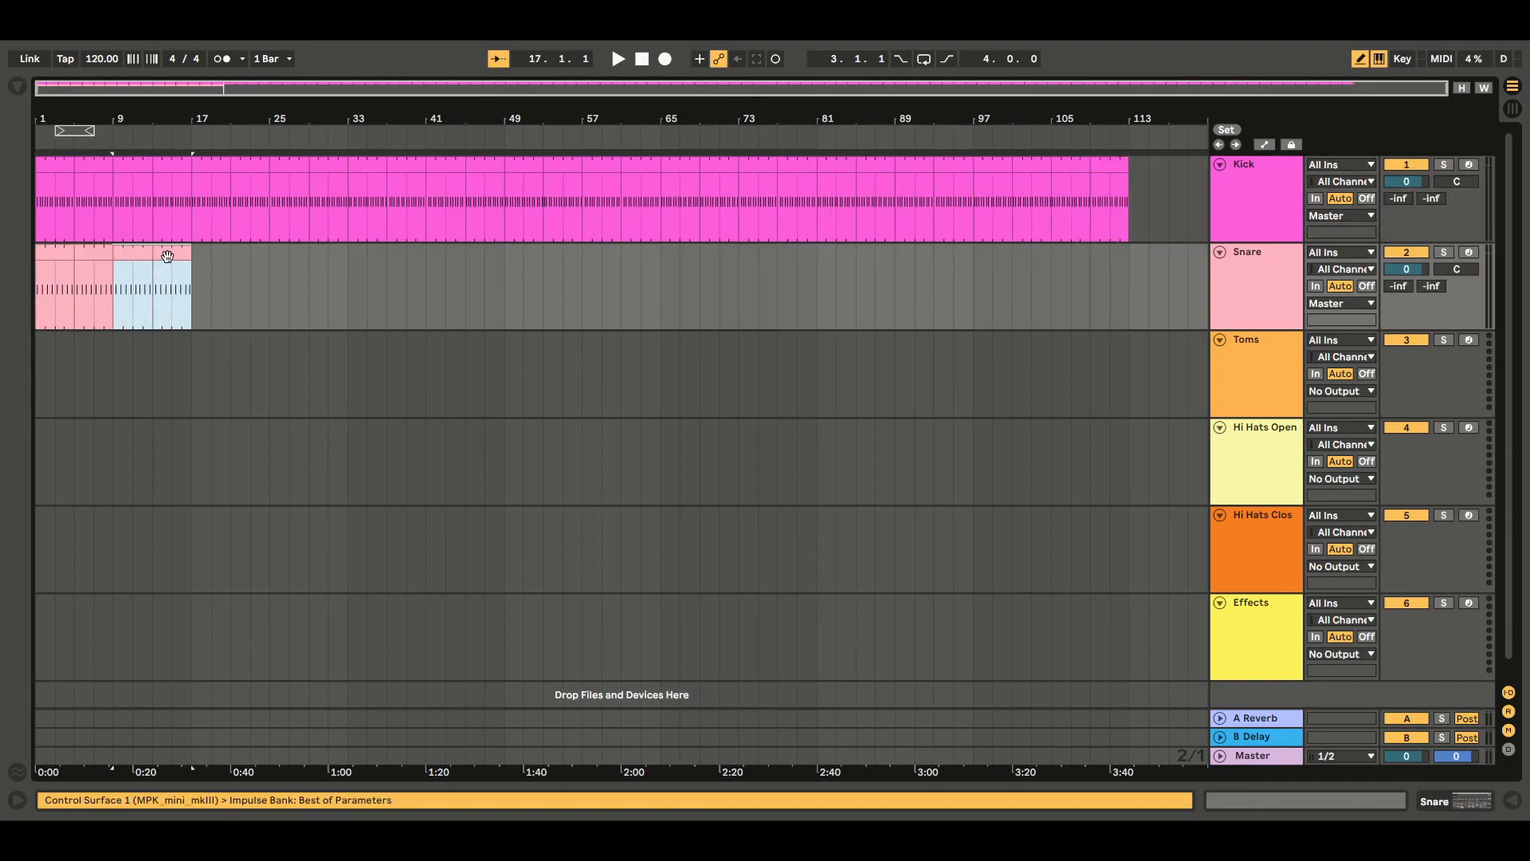
{"action": "key", "text": "ctrl+d"}
{"action": "key", "text": "ctrl+d"}
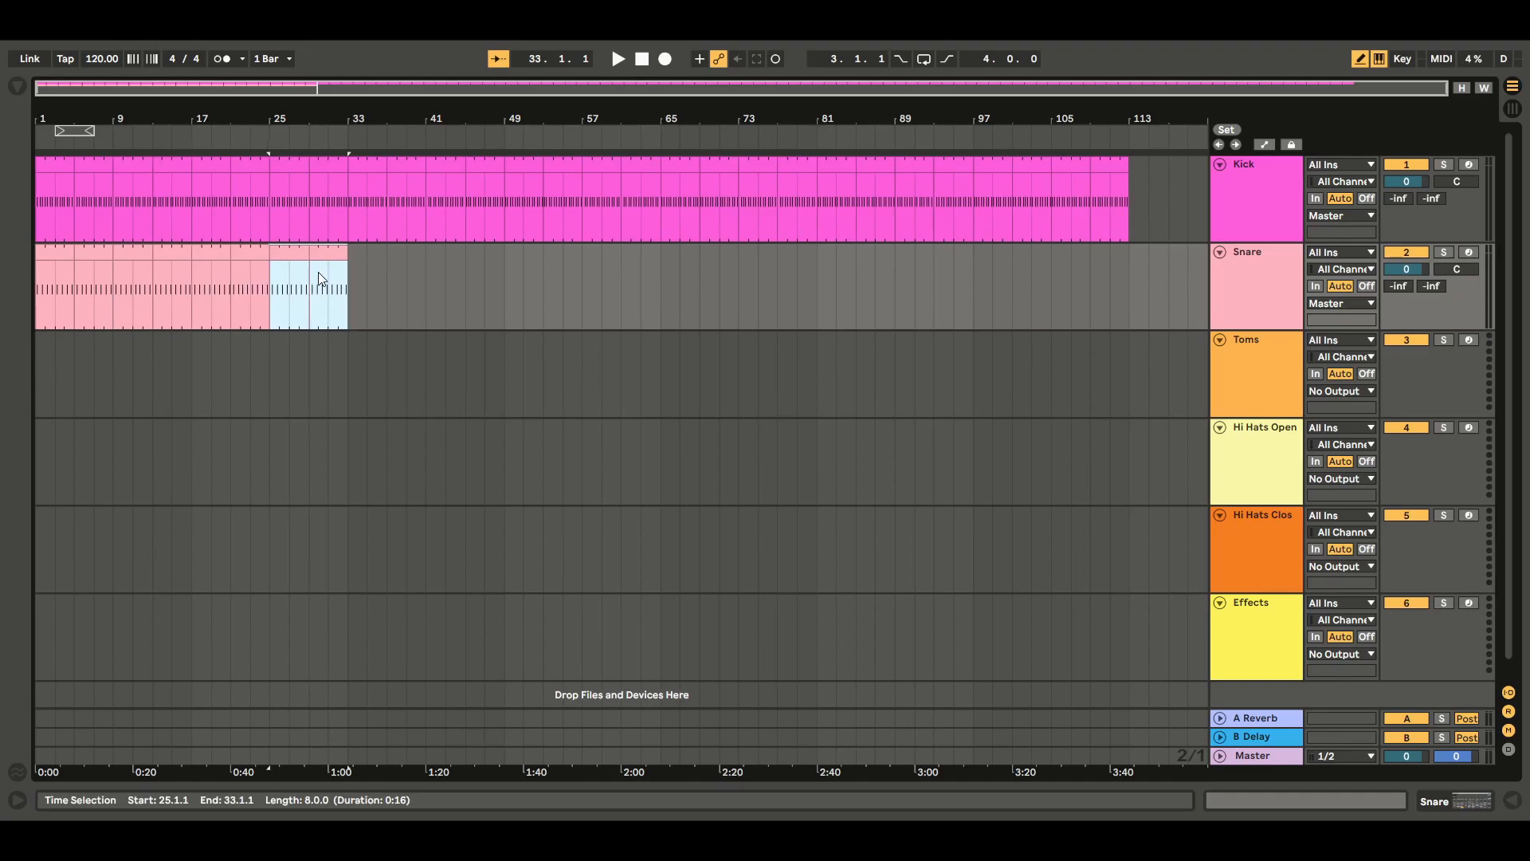
Select all the Snare clips from bar 1 to bar 33 and duplicate them three times, up to bar 129
{"action": "left_click_drag", "start_coordinate": [347, 298], "coordinate": [21, 300]}
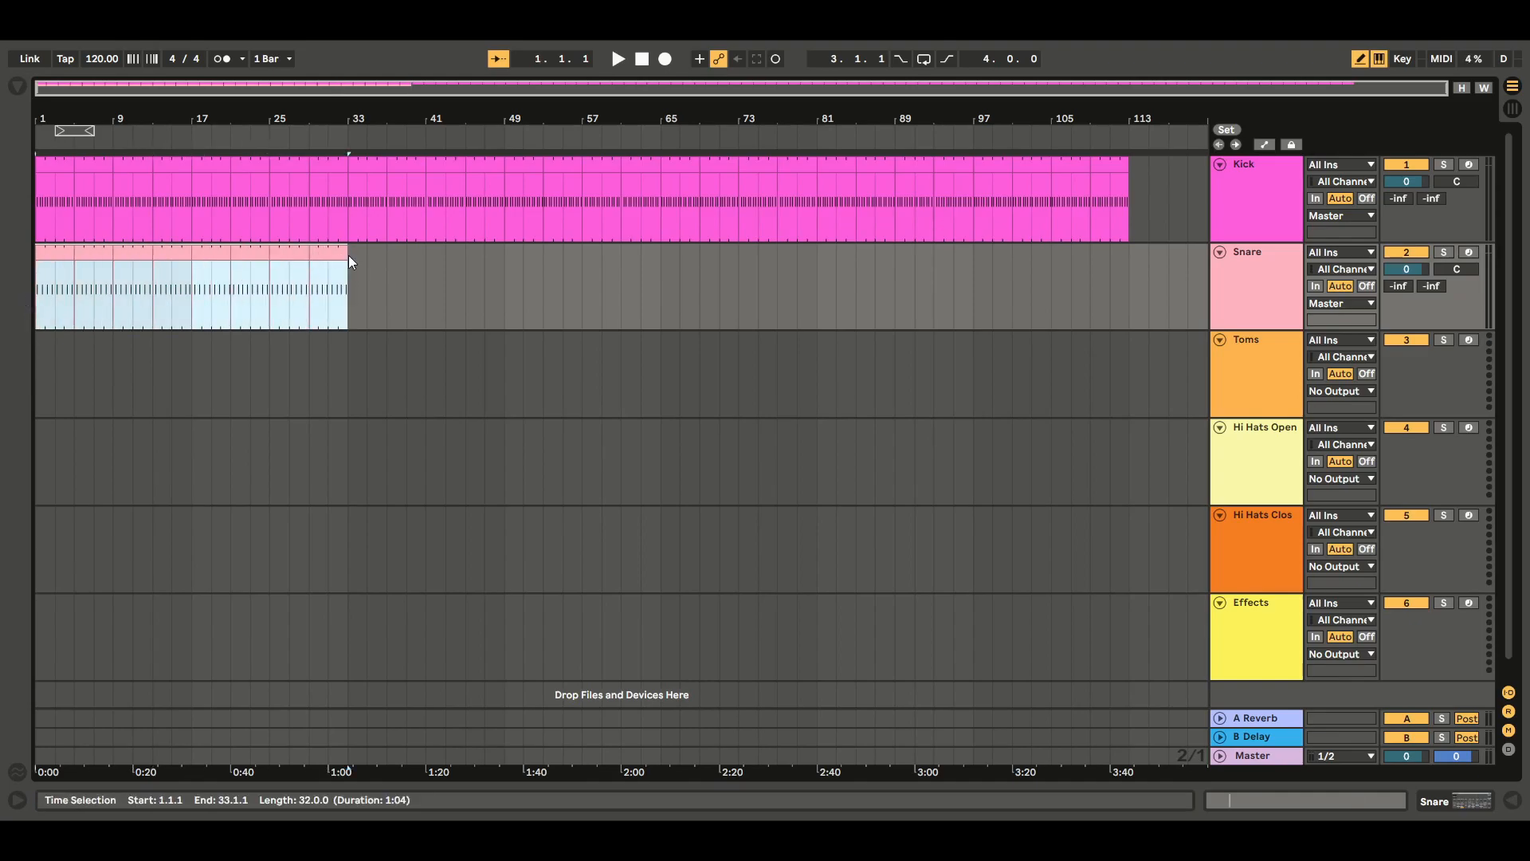
{"action": "key", "text": "ctrl+d"}
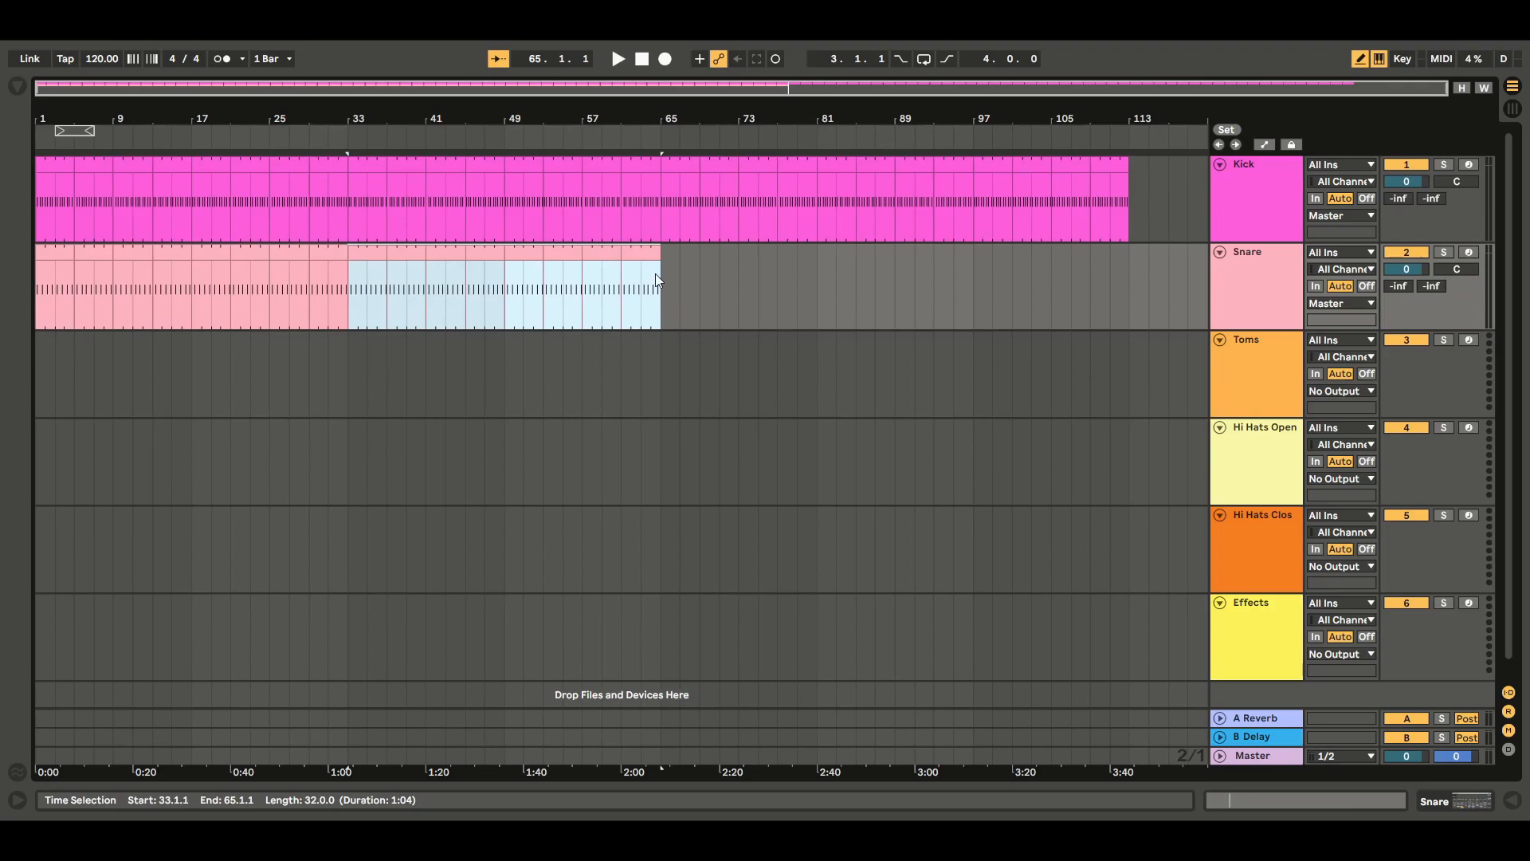
{"action": "key", "text": "ctrl+d"}
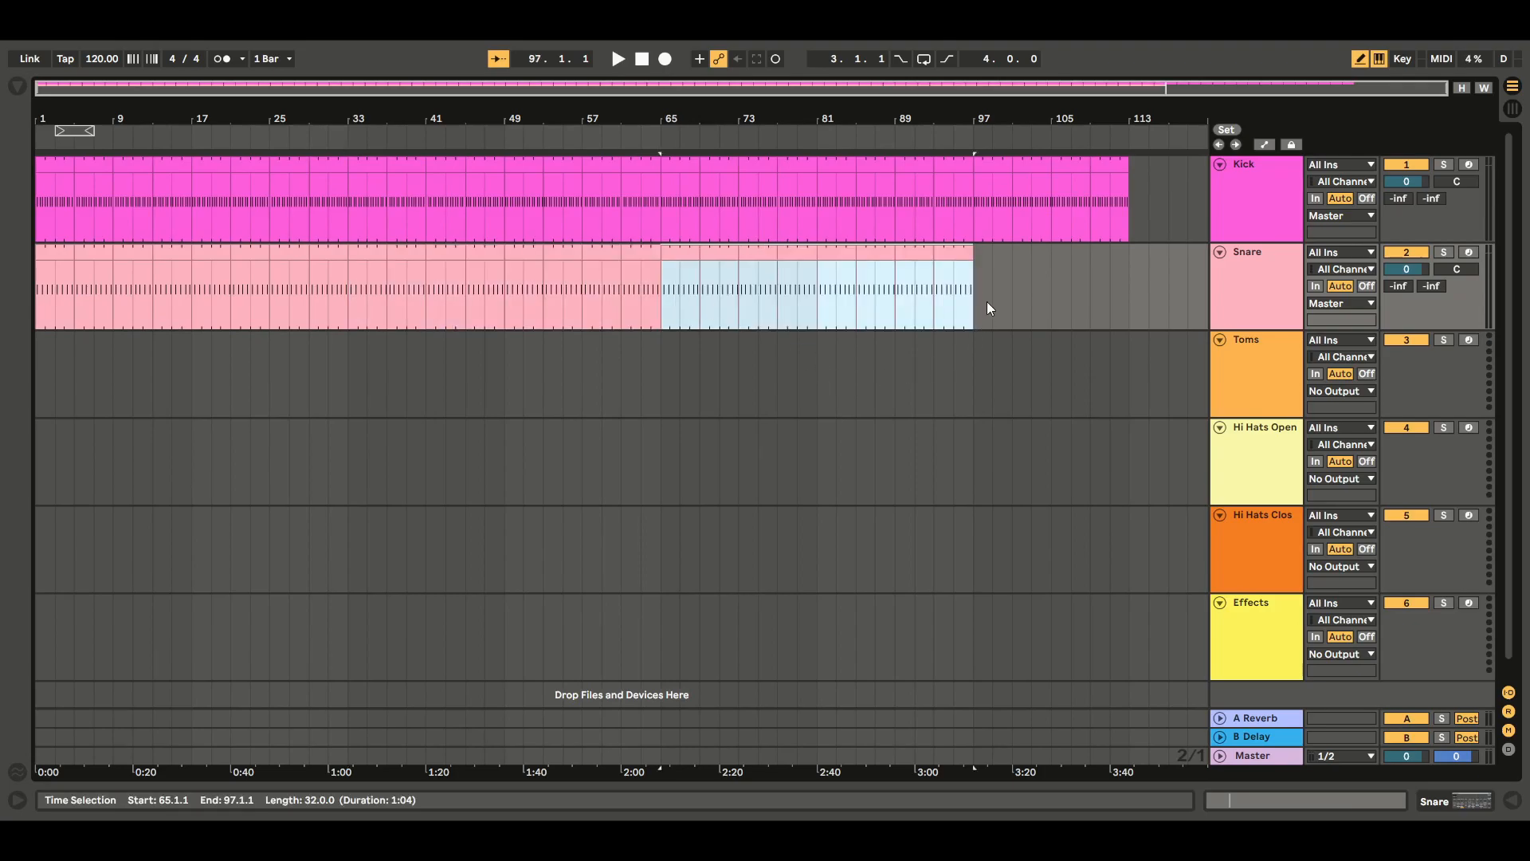
{"action": "key", "text": "ctrl+d"}
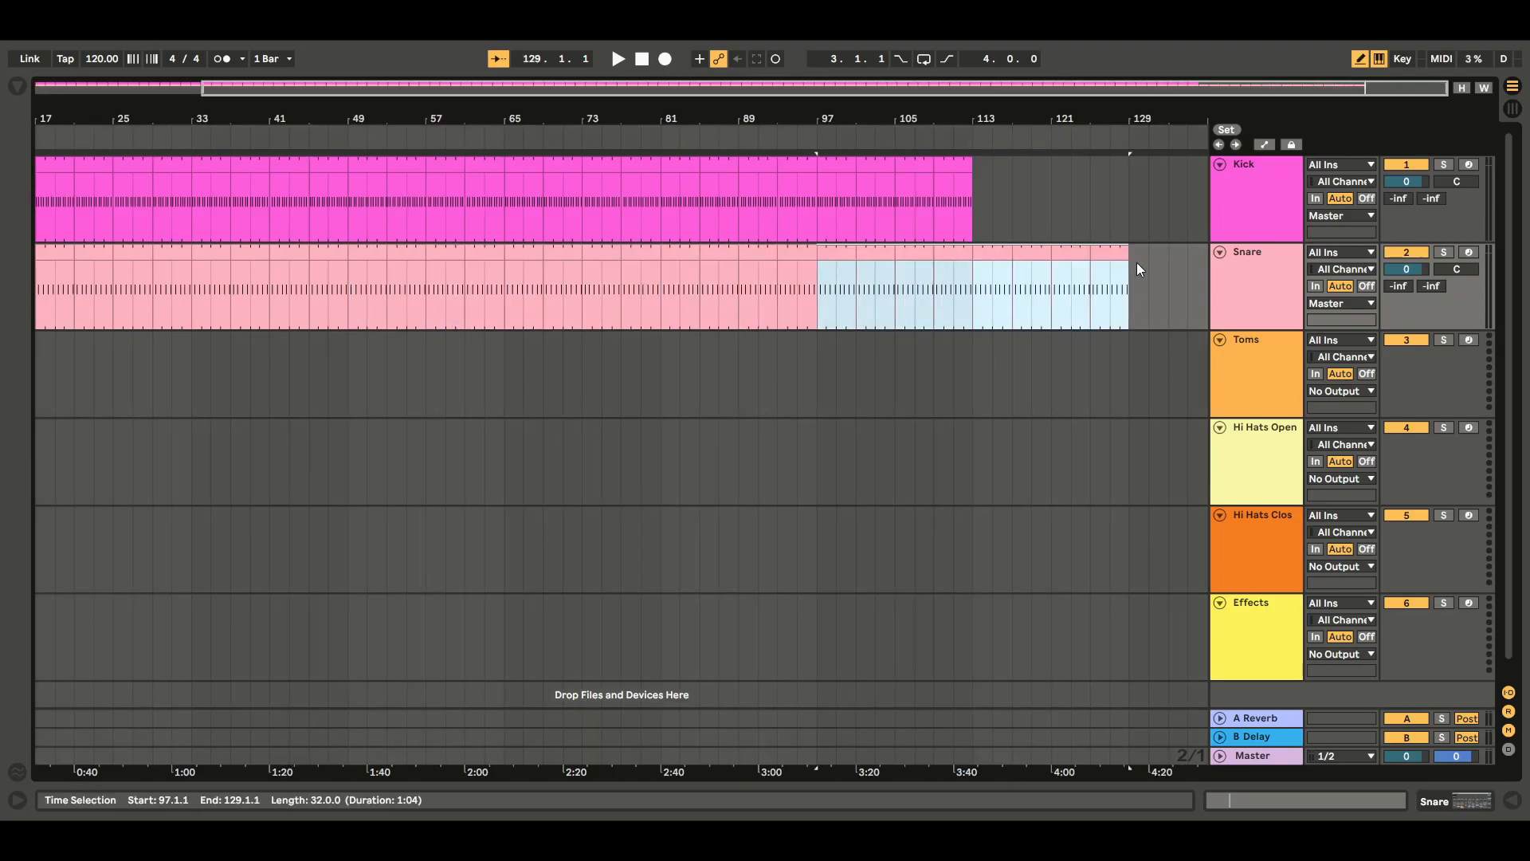
Delete the surplus Snare clips from bar 113 to bar 129 so the track ends with the Kick
{"action": "left_click_drag", "start_coordinate": [1132, 271], "coordinate": [1001, 290]}
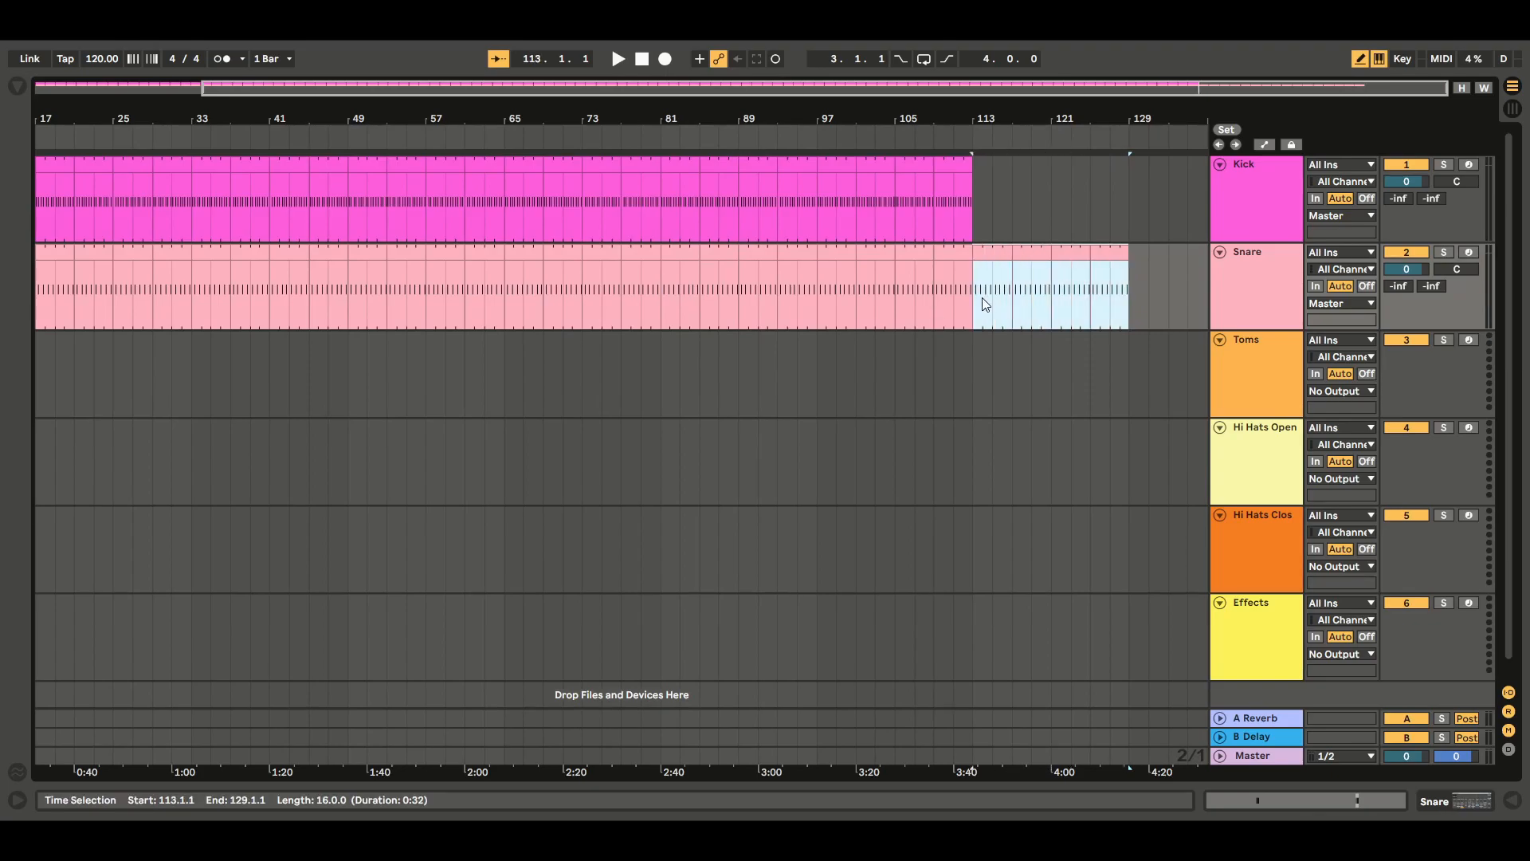
{"action": "key", "text": "Delete"}
{"action": "left_click", "coordinate": [959, 373]}
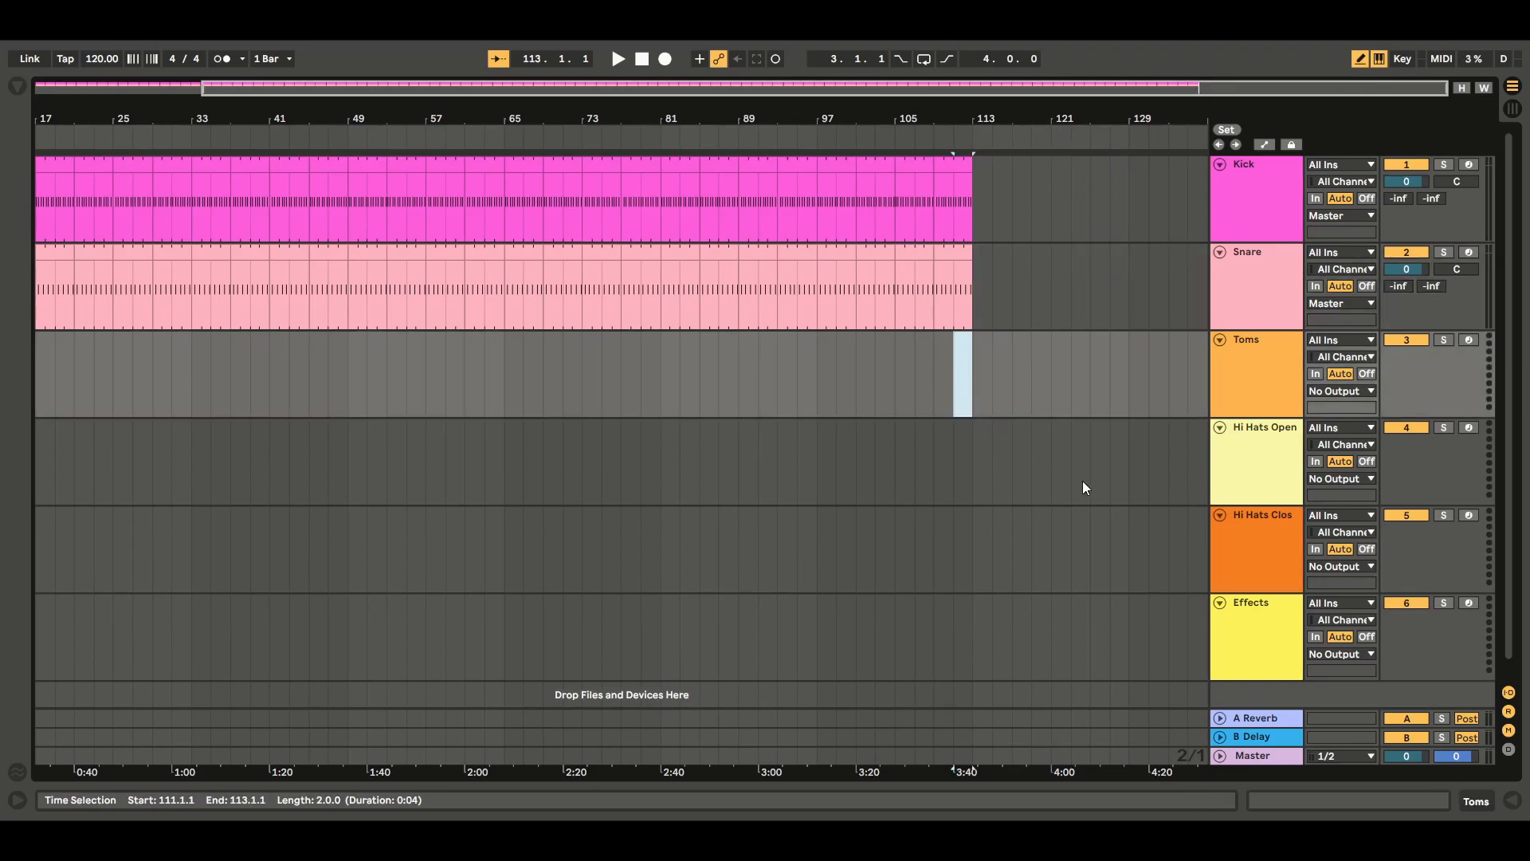
Show the browser and load the Impulse instrument onto the Hi Hats Open track
{"action": "left_click", "coordinate": [1257, 483]}
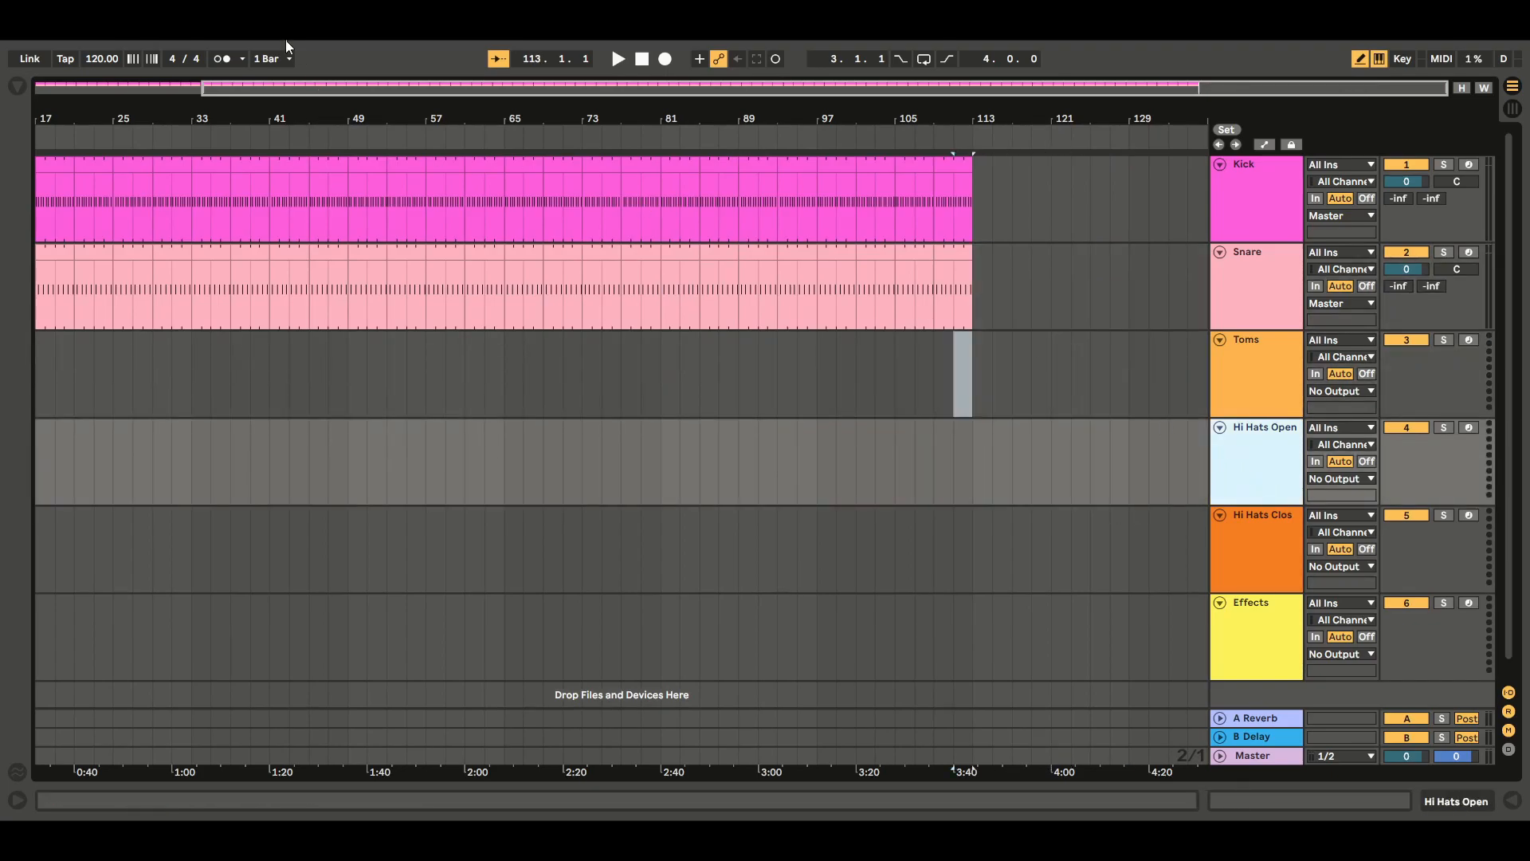
{"action": "left_click", "coordinate": [21, 86]}
{"action": "left_click", "coordinate": [59, 224]}
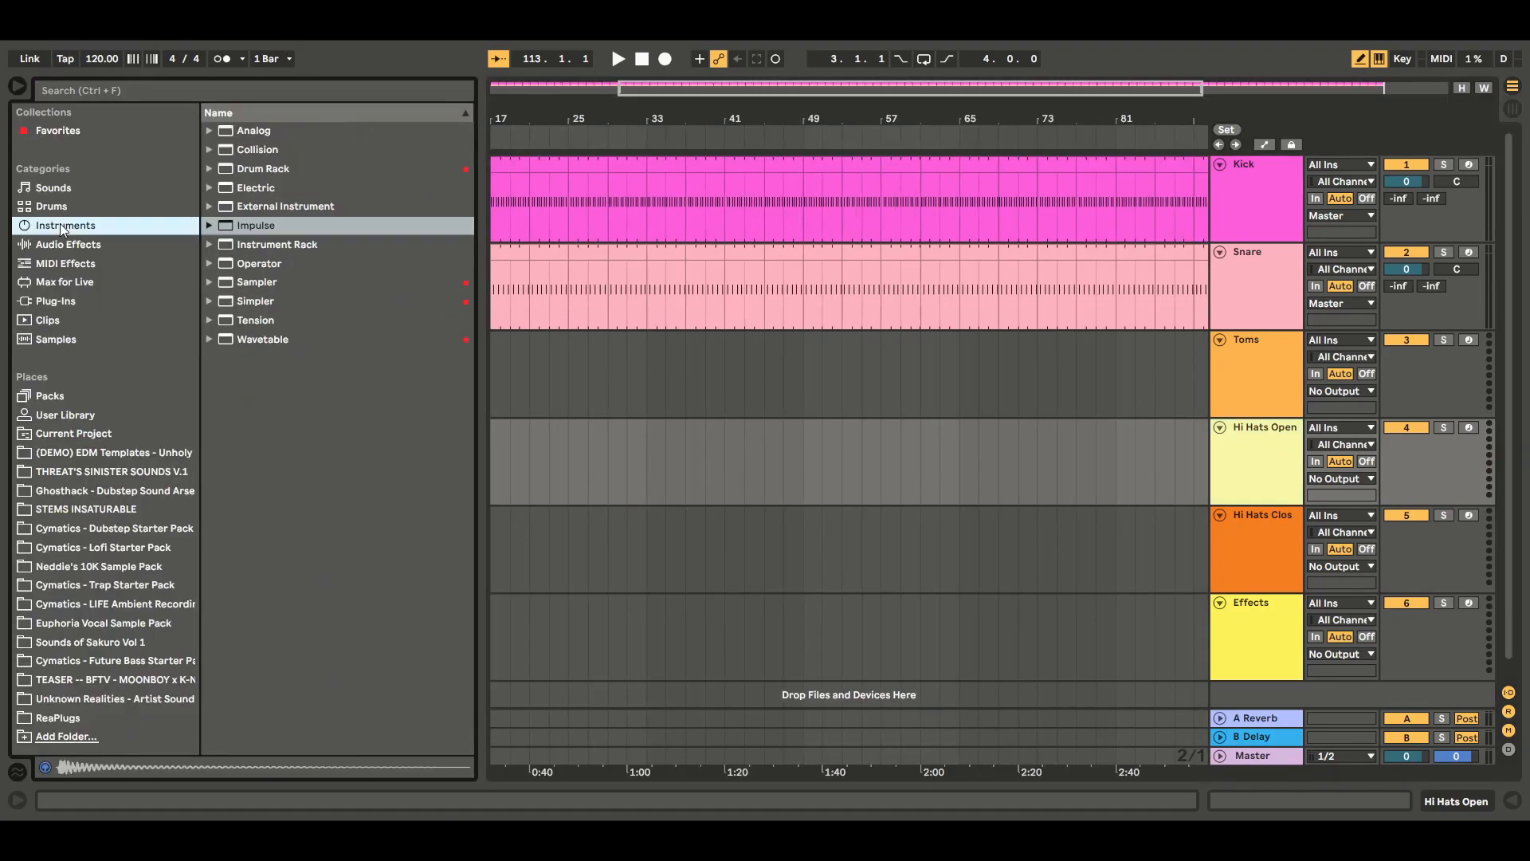
{"action": "left_click_drag", "start_coordinate": [268, 226], "coordinate": [913, 345]}
{"action": "left_click_drag", "start_coordinate": [1242, 464], "coordinate": [1242, 465]}
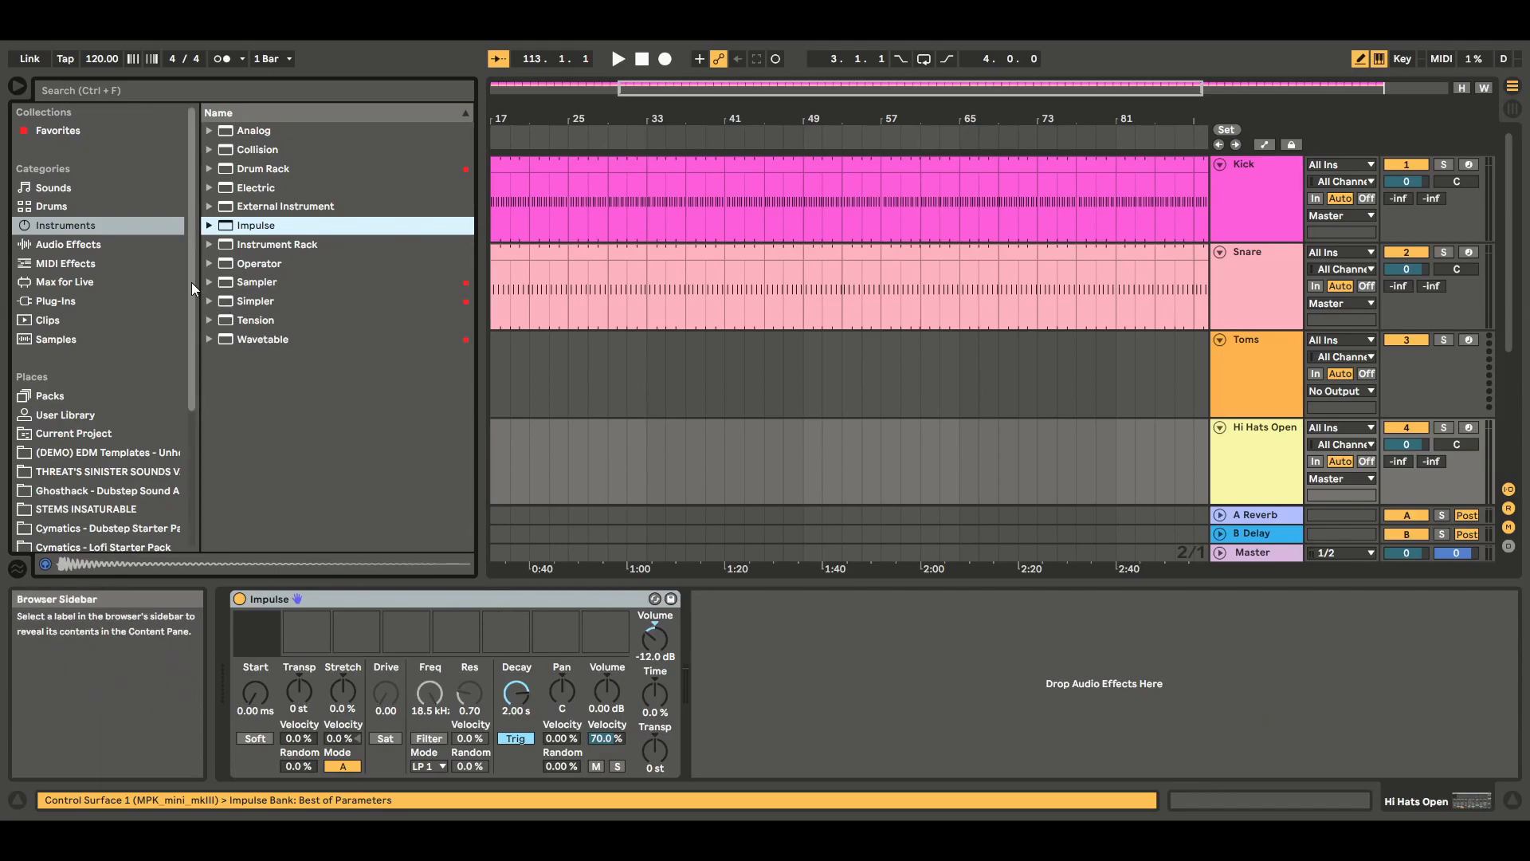
Audition the open hi-hat samples in the sample library, comparing Hihat Open Noise Metal.aif with Hihat Open Pedal.aif
{"action": "left_click", "coordinate": [76, 322]}
{"action": "left_click_drag", "start_coordinate": [462, 435], "coordinate": [461, 271]}
{"action": "left_click", "coordinate": [279, 381]}
{"action": "left_click", "coordinate": [285, 362]}
{"action": "left_click", "coordinate": [283, 346]}
{"action": "left_click", "coordinate": [277, 362]}
{"action": "left_click", "coordinate": [281, 343]}
{"action": "left_click", "coordinate": [284, 329]}
{"action": "left_click", "coordinate": [283, 347]}
{"action": "left_click", "coordinate": [290, 284]}
{"action": "left_click", "coordinate": [283, 360]}
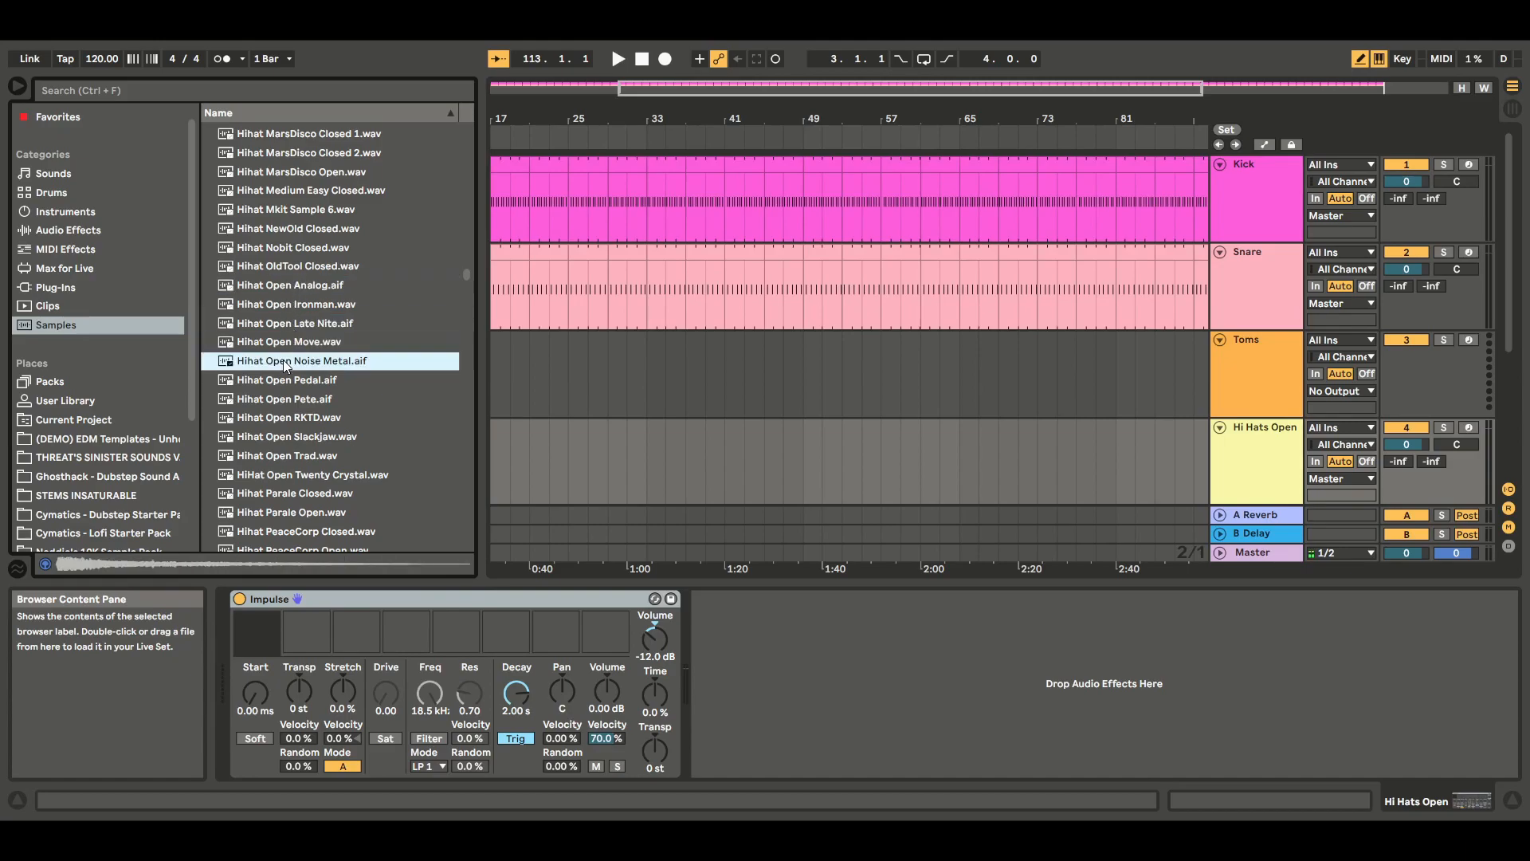
{"action": "left_click", "coordinate": [279, 455]}
{"action": "left_click", "coordinate": [286, 383]}
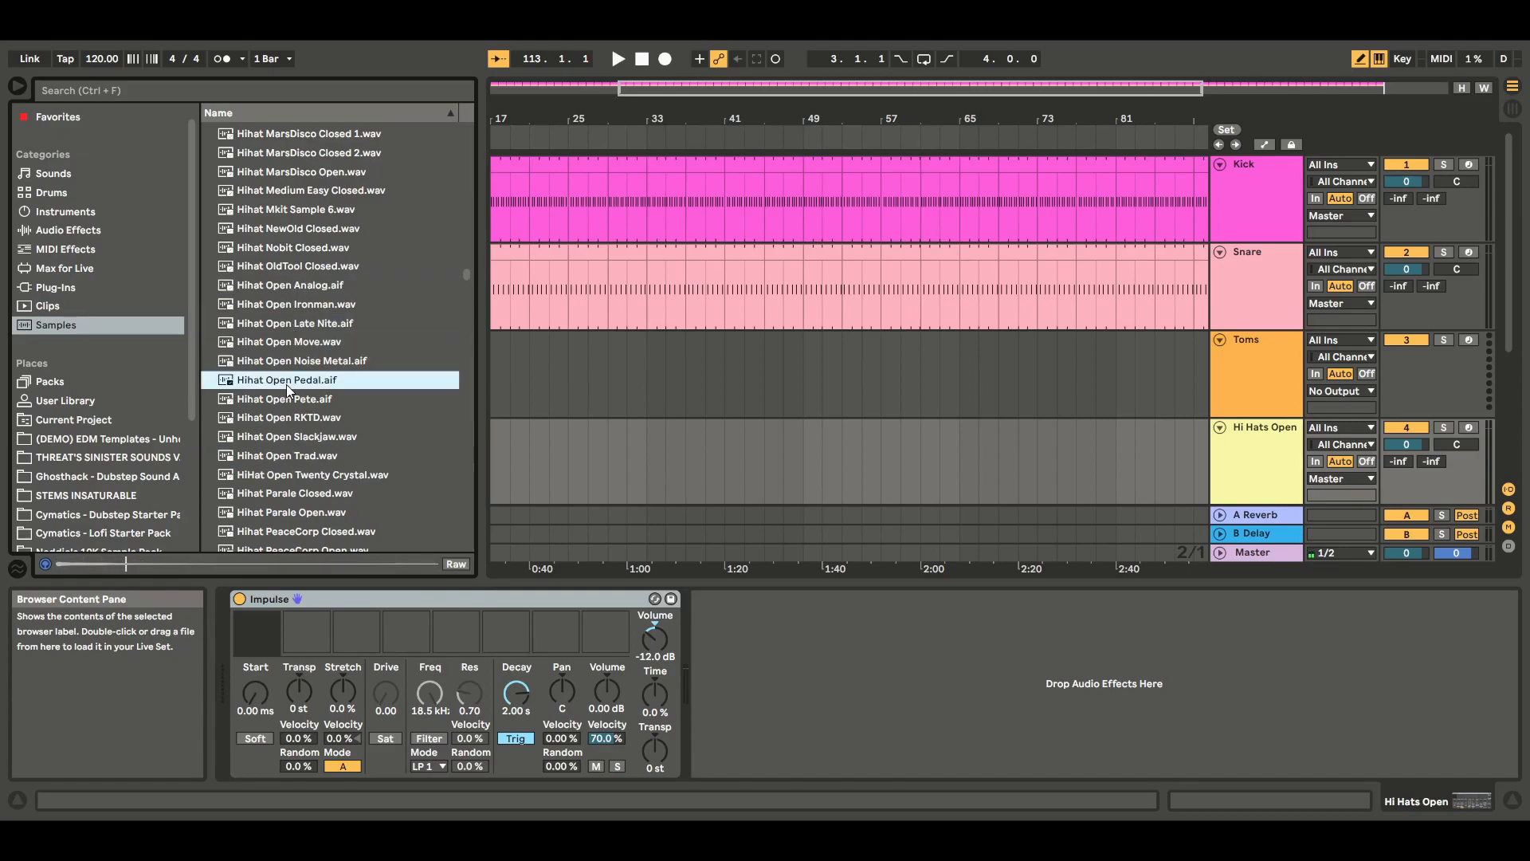
{"action": "left_click", "coordinate": [285, 362]}
{"action": "left_click", "coordinate": [283, 381]}
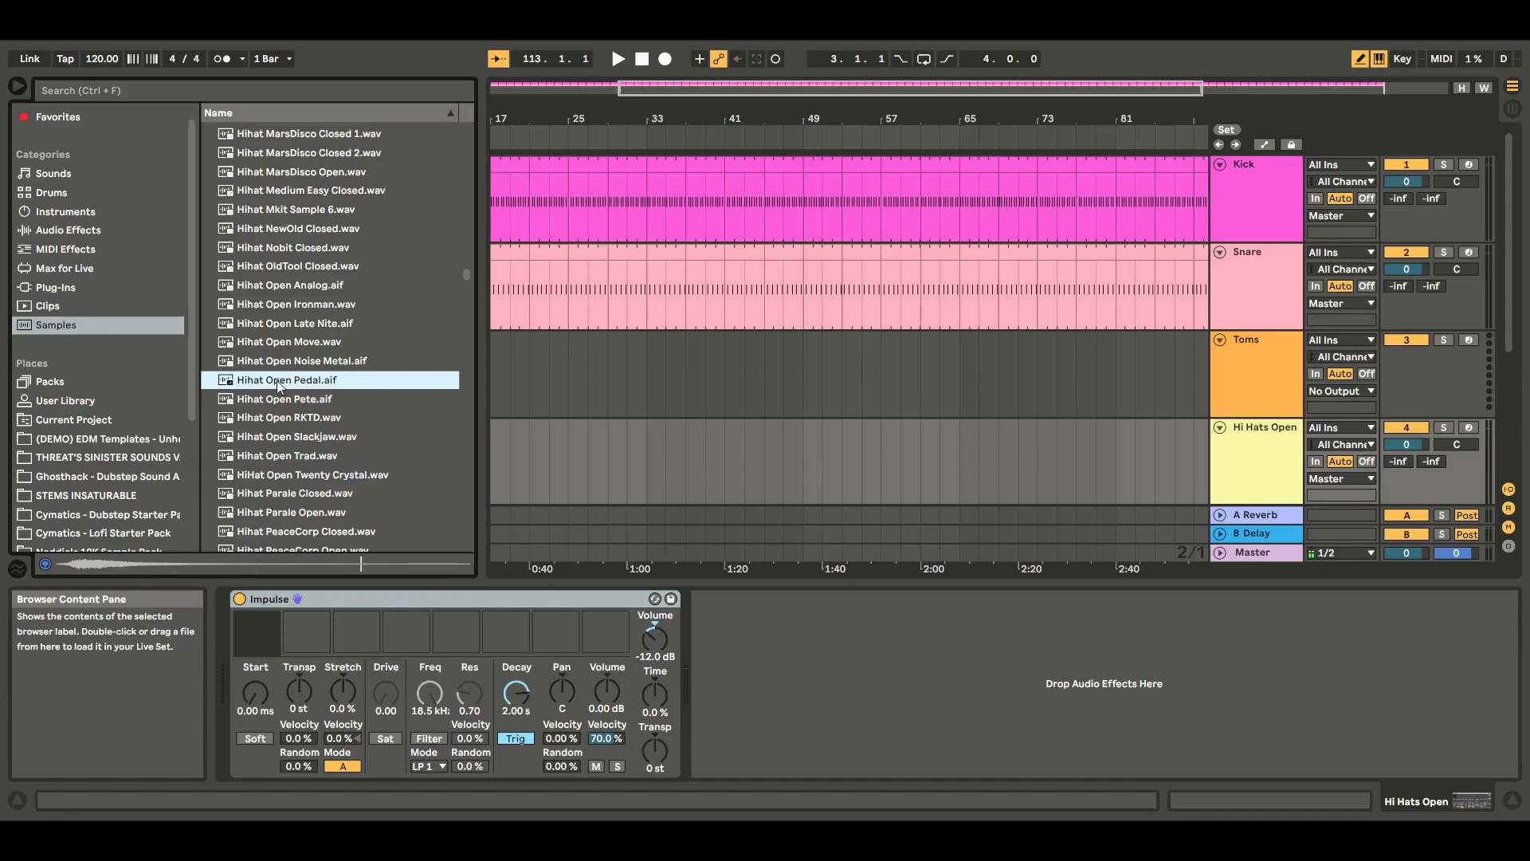
{"action": "double_click", "coordinate": [283, 380]}
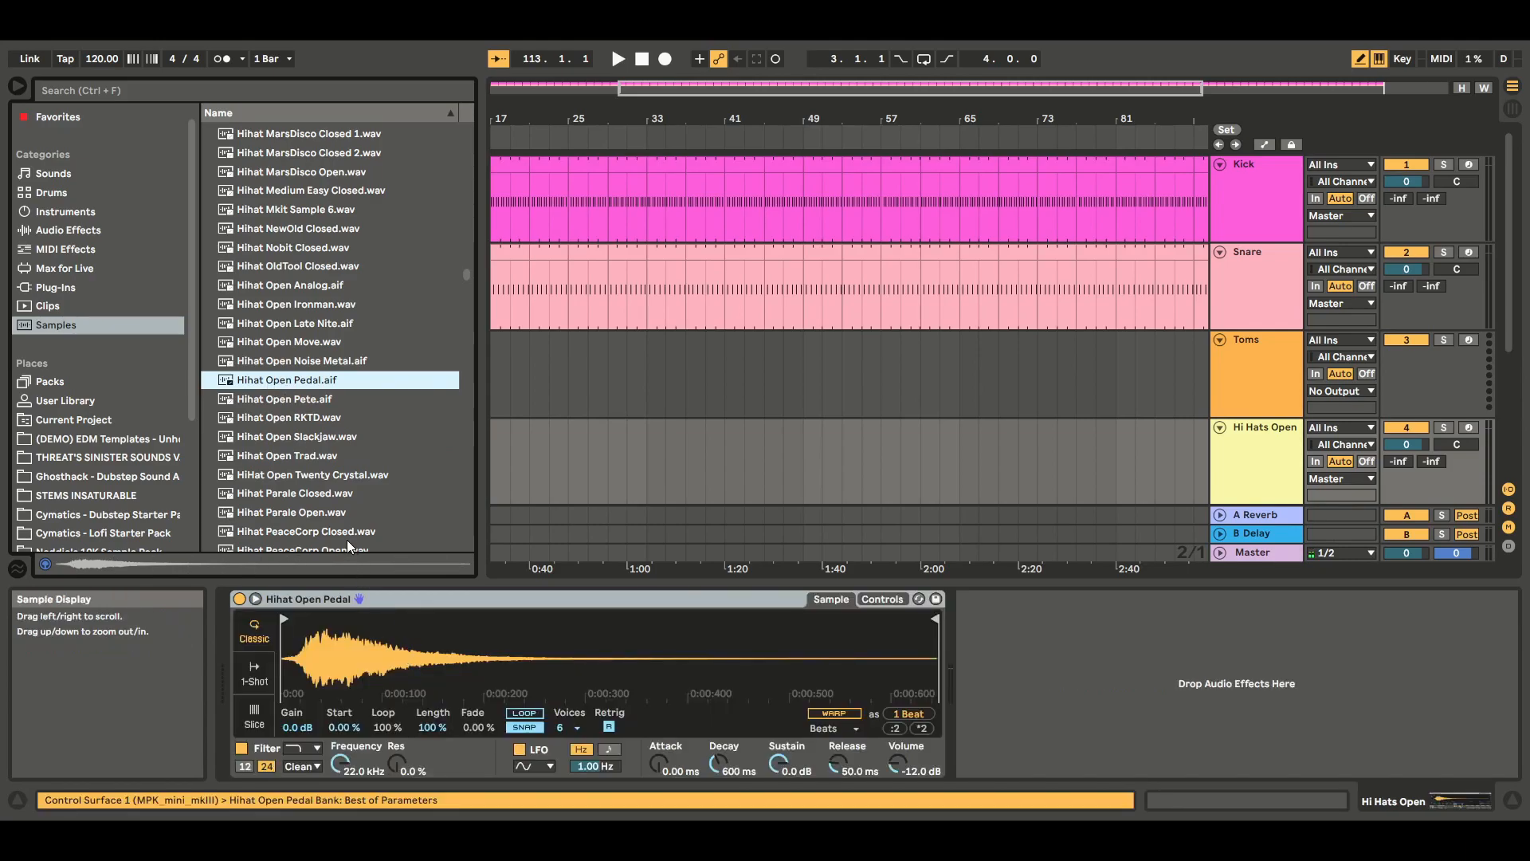
{"action": "left_click", "coordinate": [706, 604]}
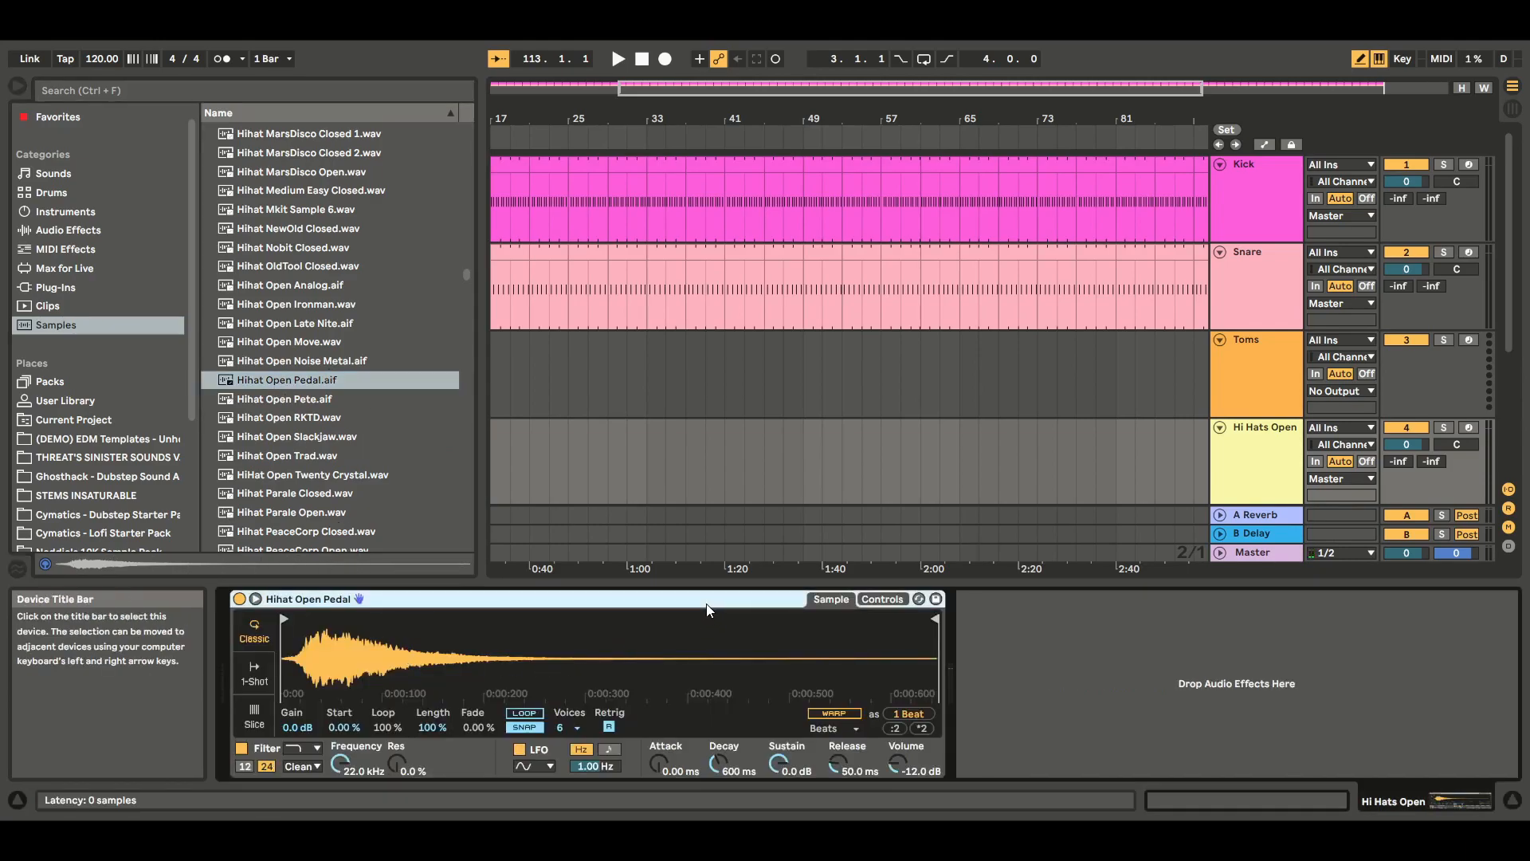
{"action": "key", "text": "Delete"}
Put a fresh Impulse instrument on the emptied Hi Hats Open track
{"action": "left_click", "coordinate": [50, 214]}
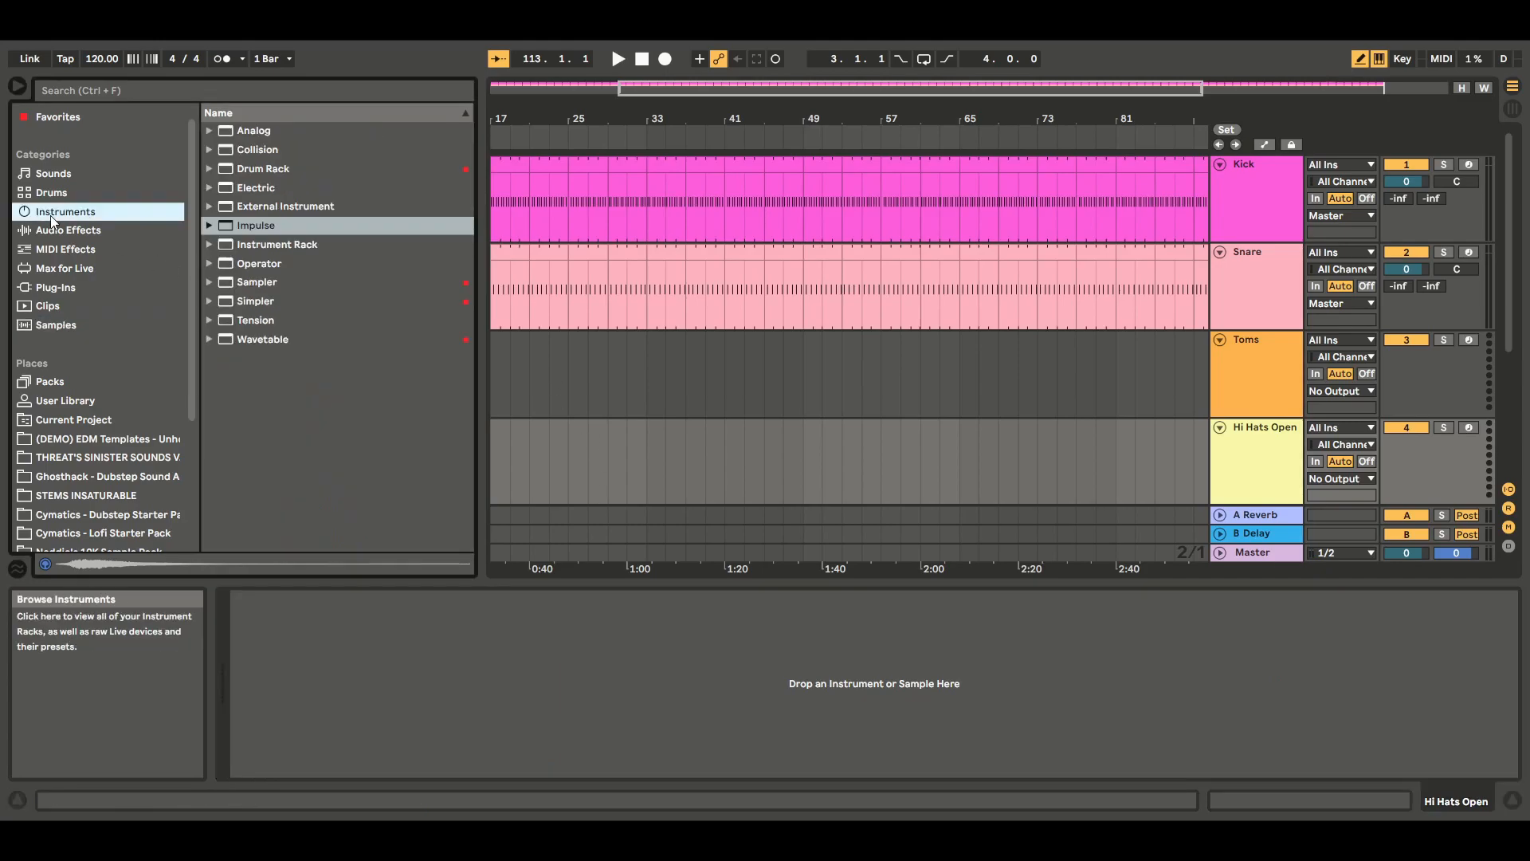
{"action": "left_click", "coordinate": [274, 226]}
{"action": "left_click_drag", "start_coordinate": [1257, 477], "coordinate": [1258, 478]}
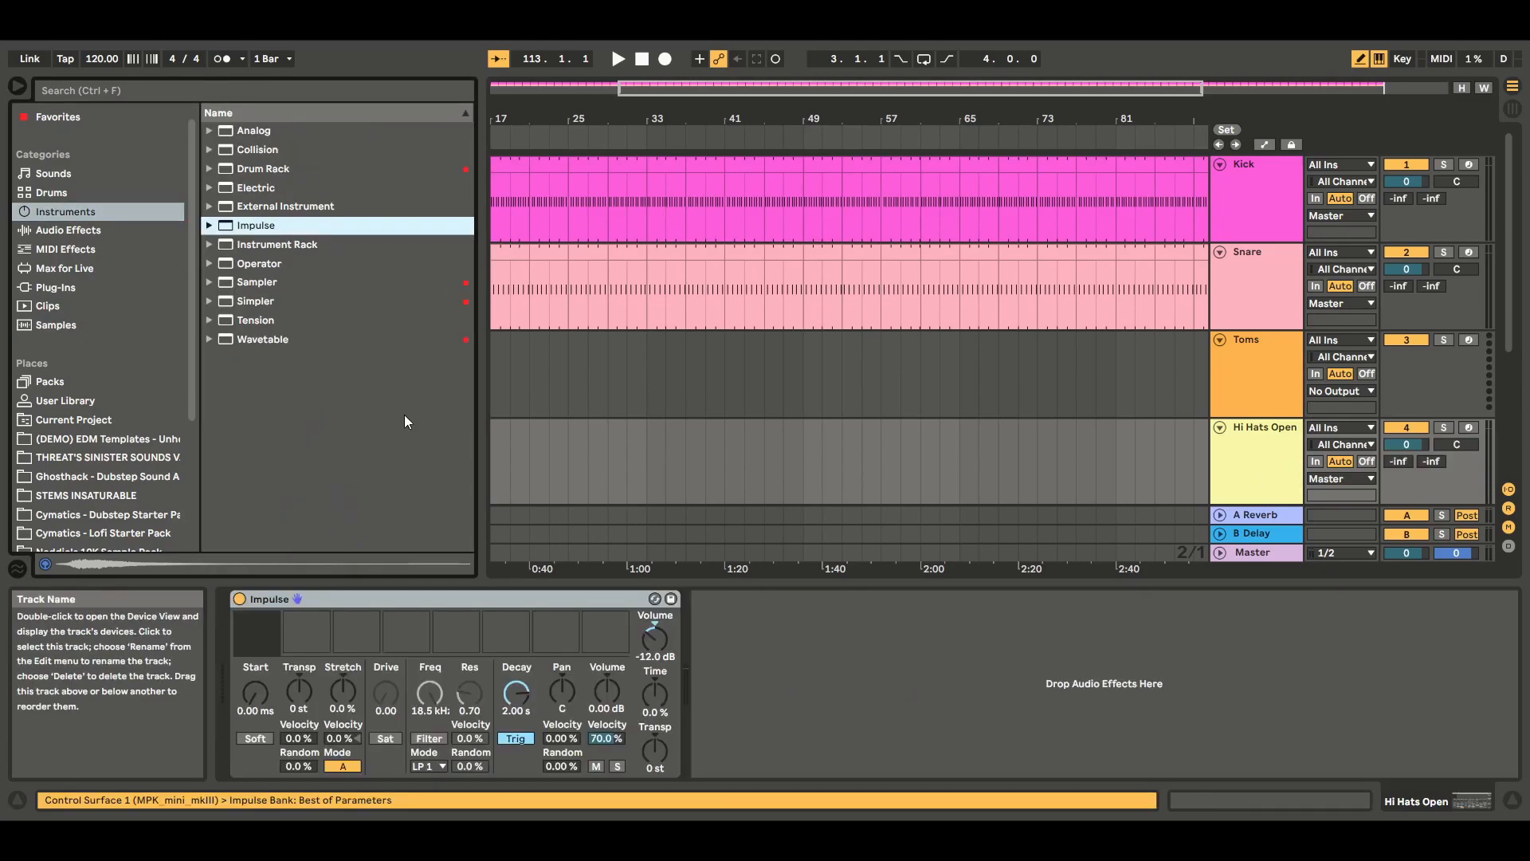
Assign Hihat Open Pedal.aif to Impulse's first slot, then hide the device view and the browser
{"action": "left_click", "coordinate": [62, 326]}
{"action": "left_click_drag", "start_coordinate": [294, 380], "coordinate": [256, 633]}
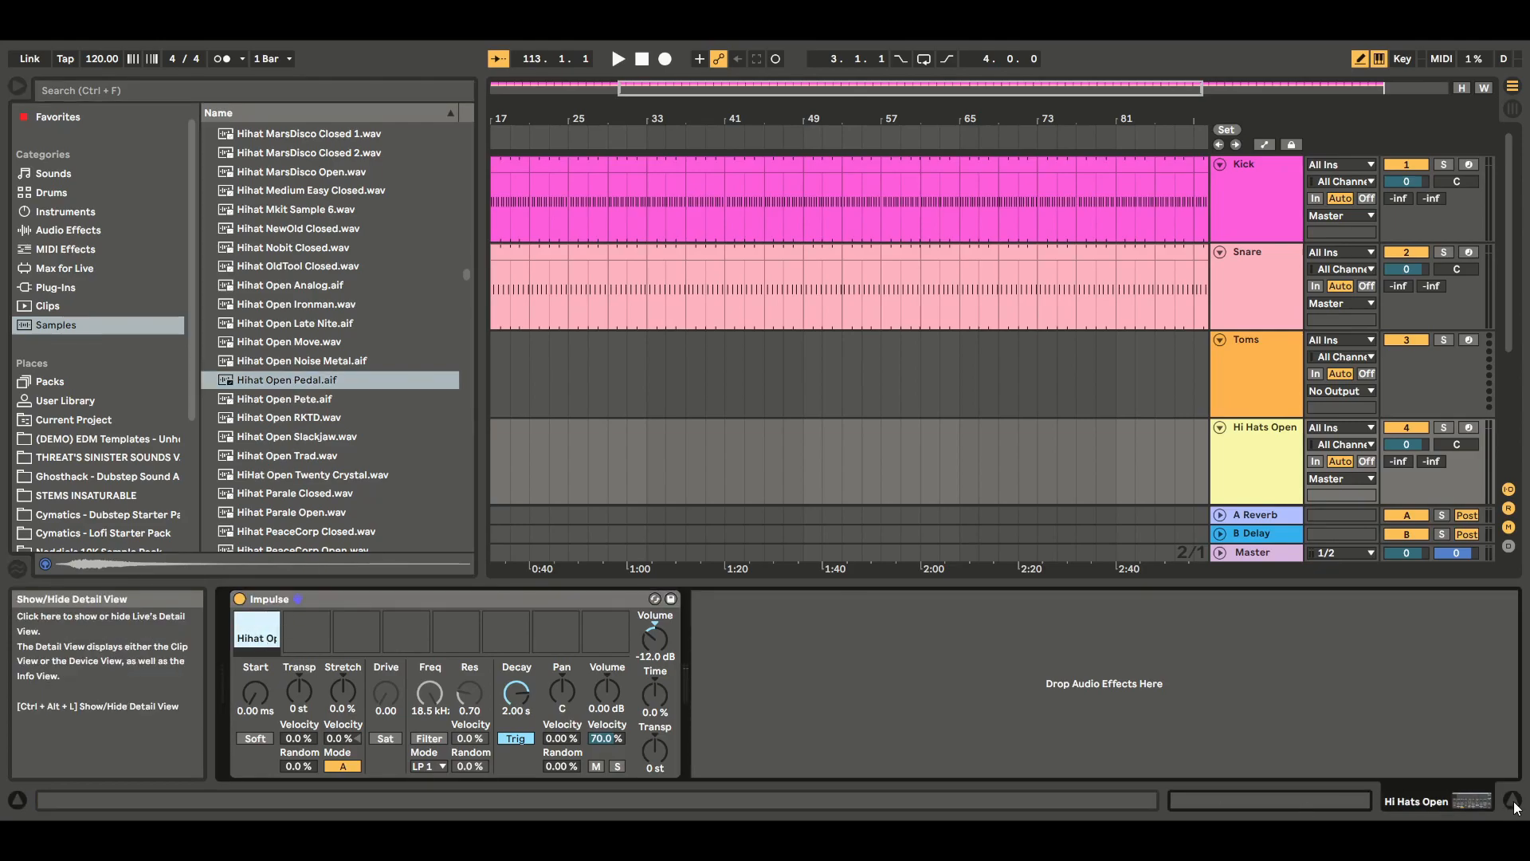
{"action": "left_click", "coordinate": [1514, 801]}
{"action": "left_click", "coordinate": [15, 87]}
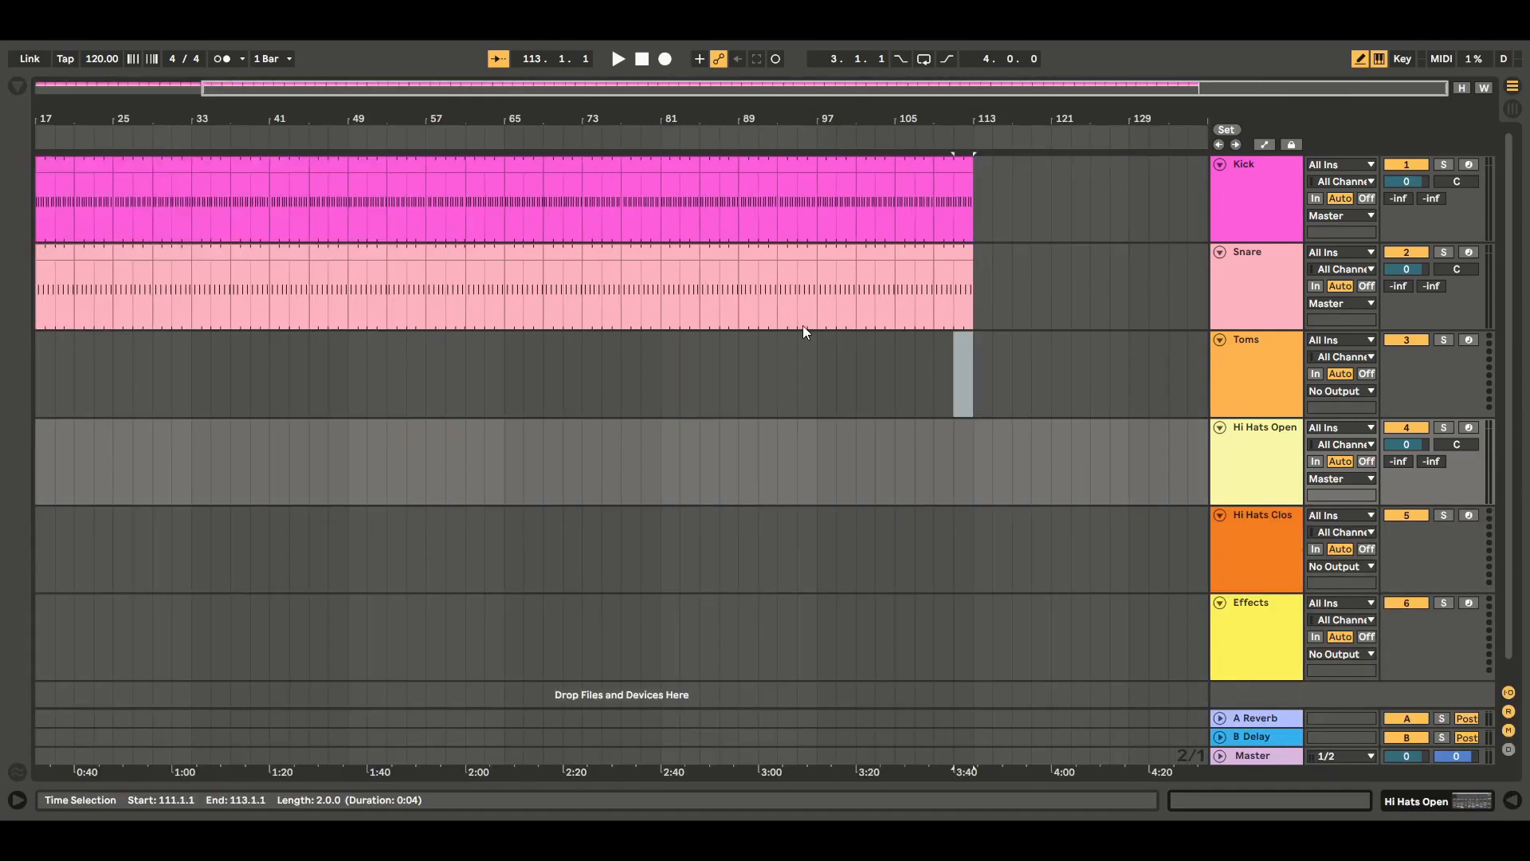
Create a MIDI clip at bar 1 of the Toms track and extend it to bar 9
{"action": "left_click", "coordinate": [768, 379]}
{"action": "left_click_drag", "start_coordinate": [548, 119], "coordinate": [602, 119]}
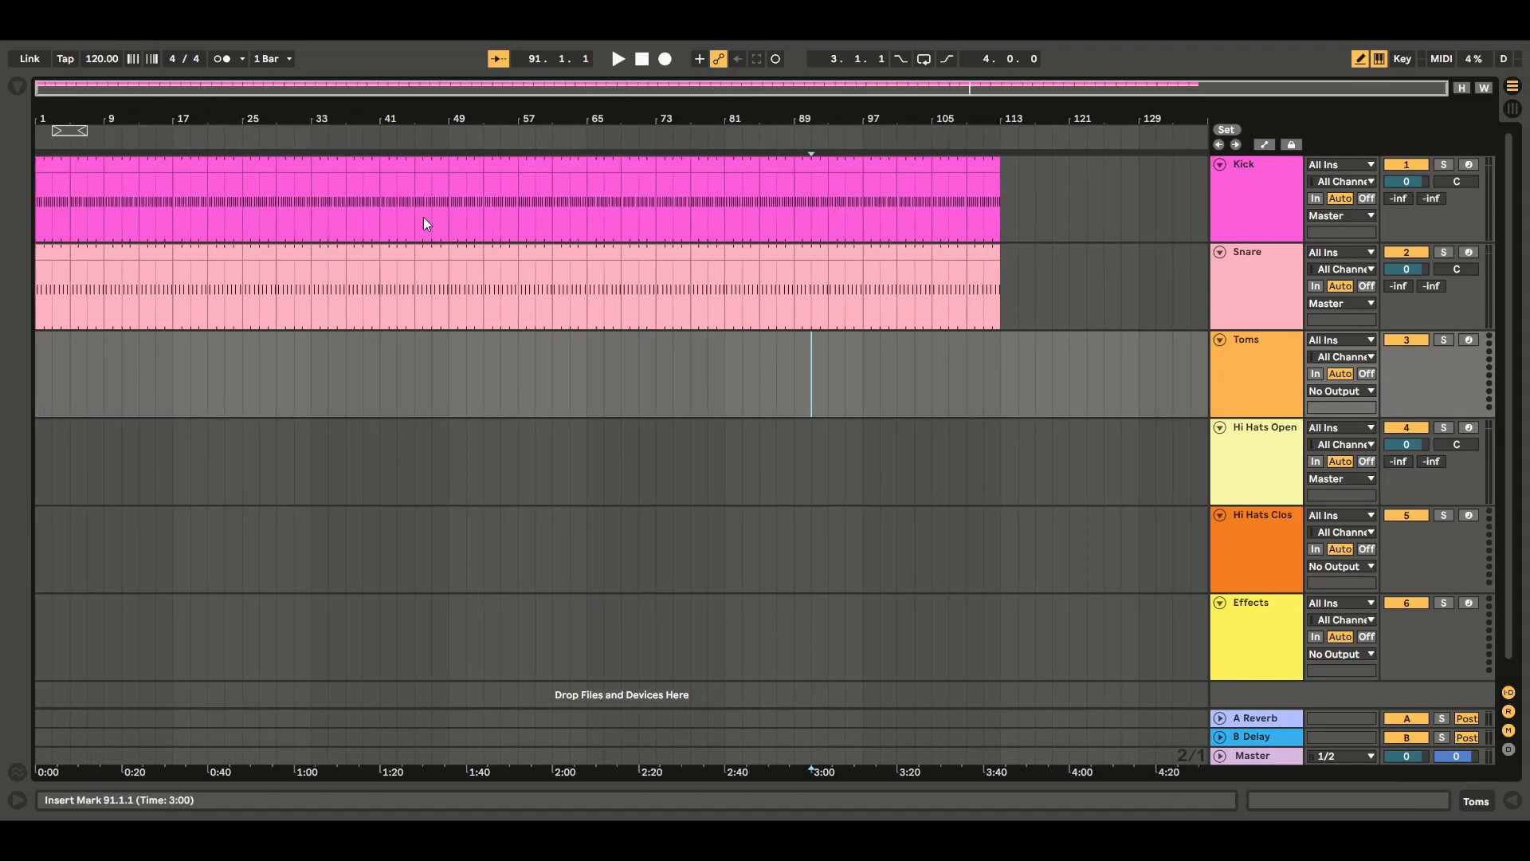
{"action": "double_click", "coordinate": [39, 372]}
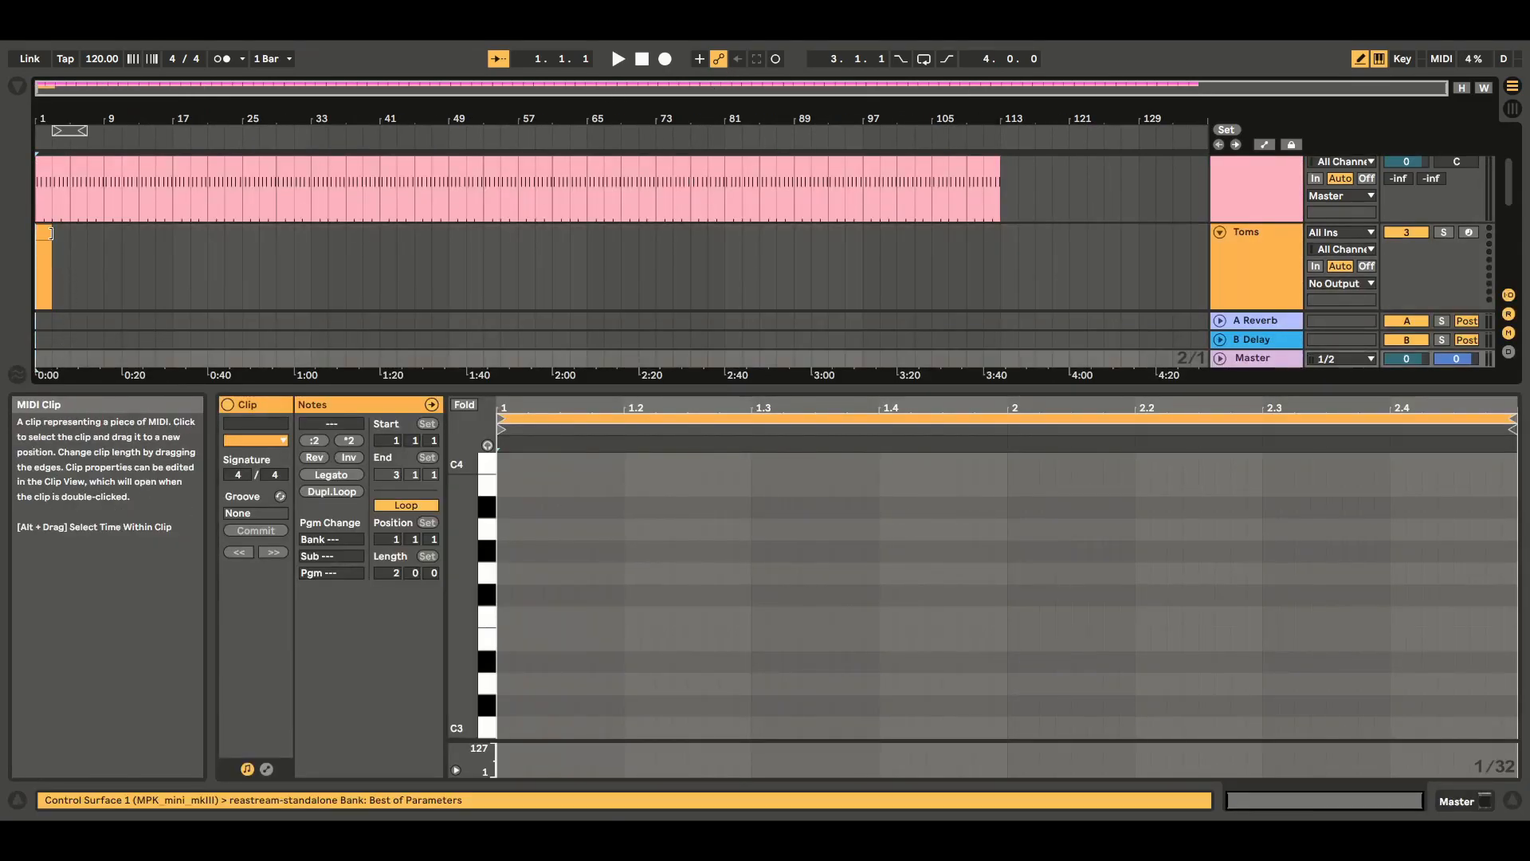
{"action": "left_click_drag", "start_coordinate": [49, 236], "coordinate": [104, 236]}
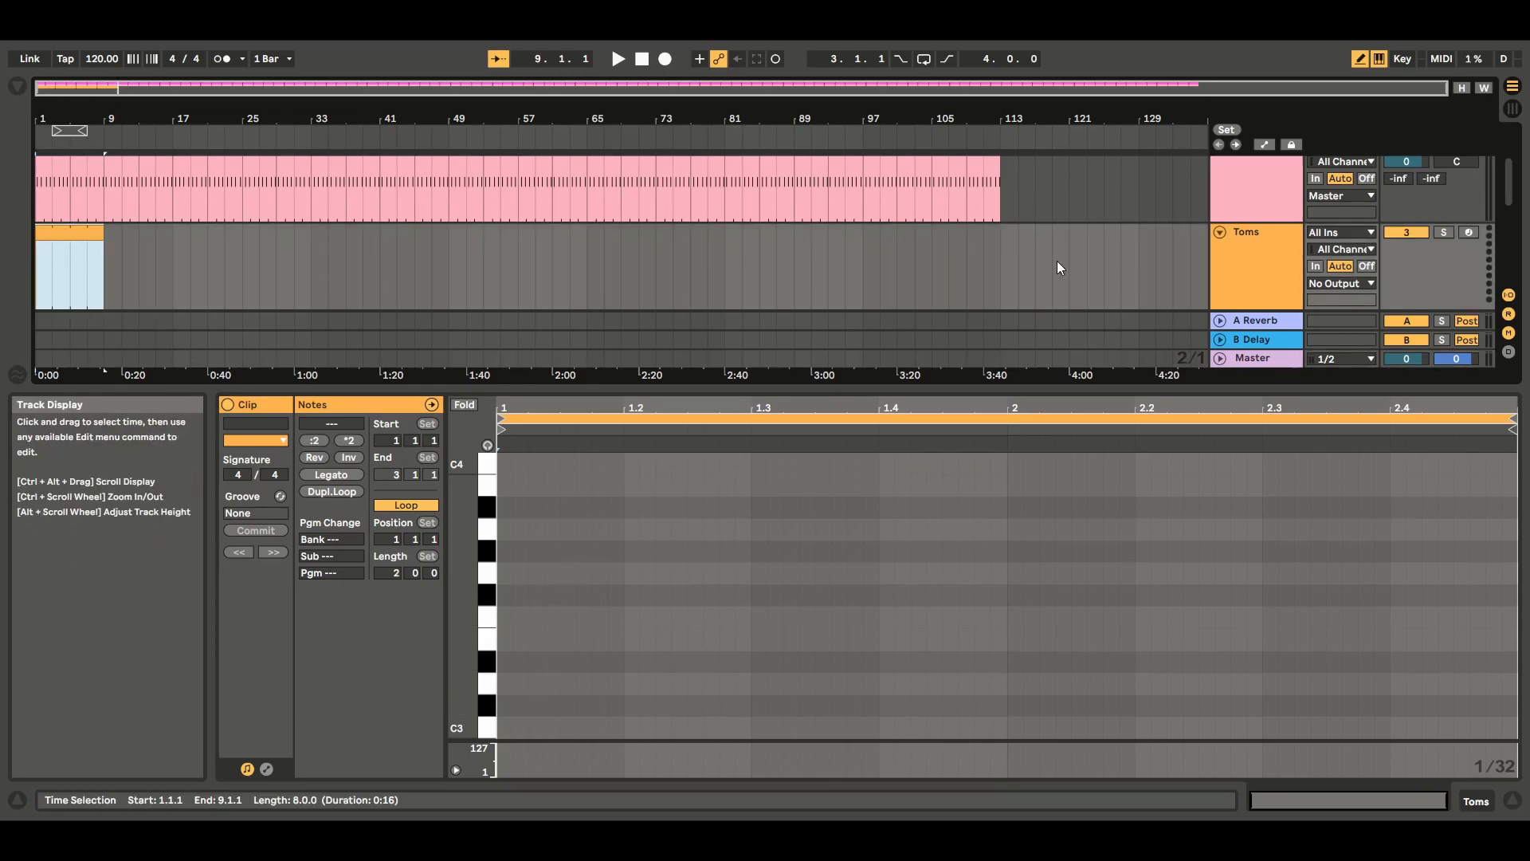
Move the new clip from the Toms track down to the Hi Hats Open track and open its note editor
{"action": "left_click", "coordinate": [1513, 800]}
{"action": "left_click_drag", "start_coordinate": [80, 322], "coordinate": [79, 411]}
{"action": "double_click", "coordinate": [73, 427]}
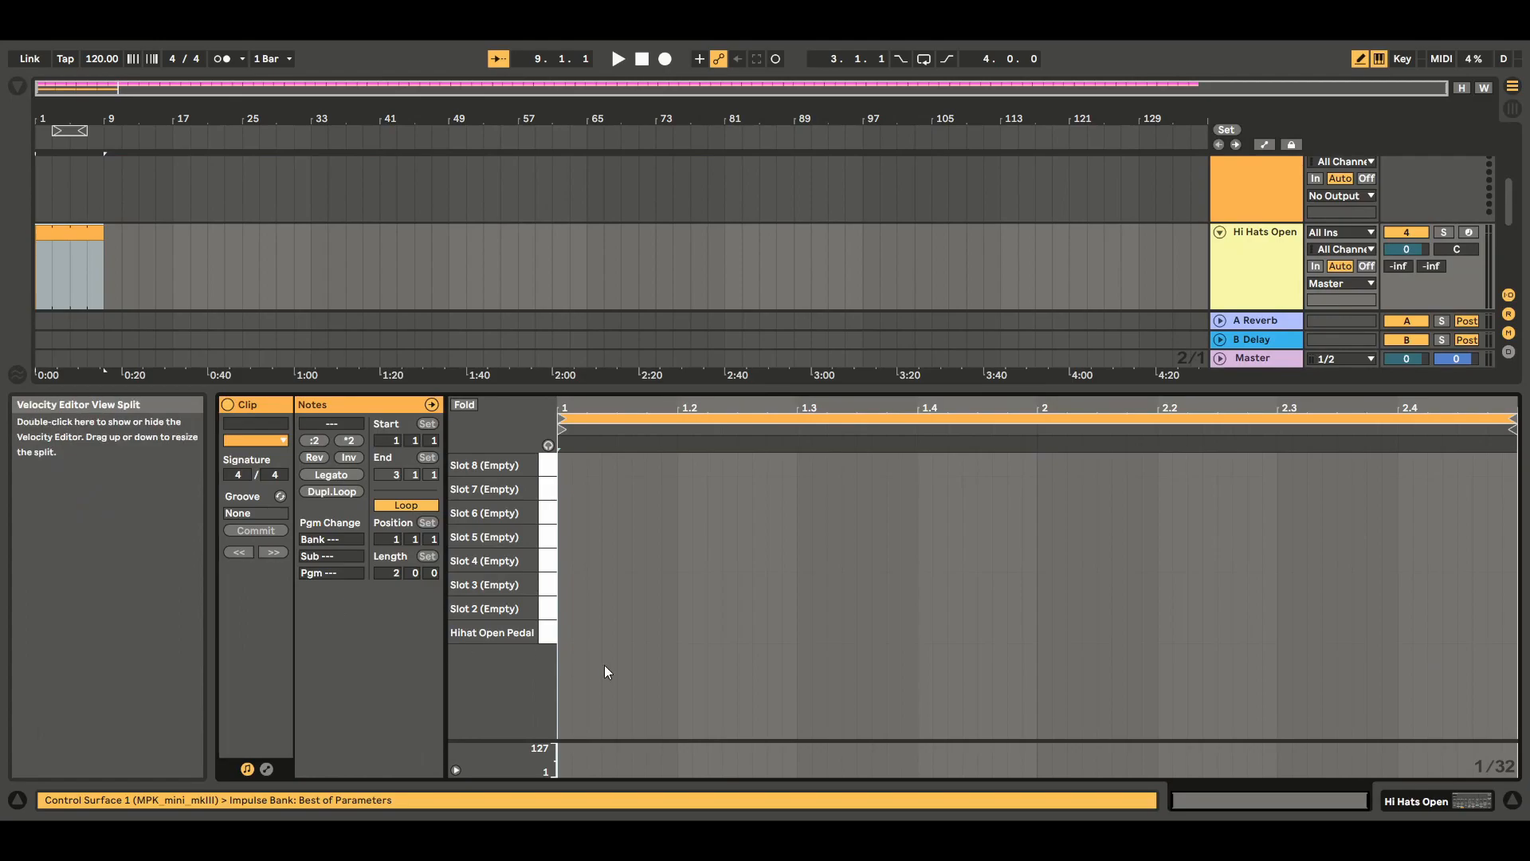
Draw Hihat Open Pedal notes at the start of bars 1 and 2, each about three thirty-seconds long
{"action": "left_click", "coordinate": [566, 632]}
{"action": "left_click_drag", "start_coordinate": [566, 631], "coordinate": [598, 632]}
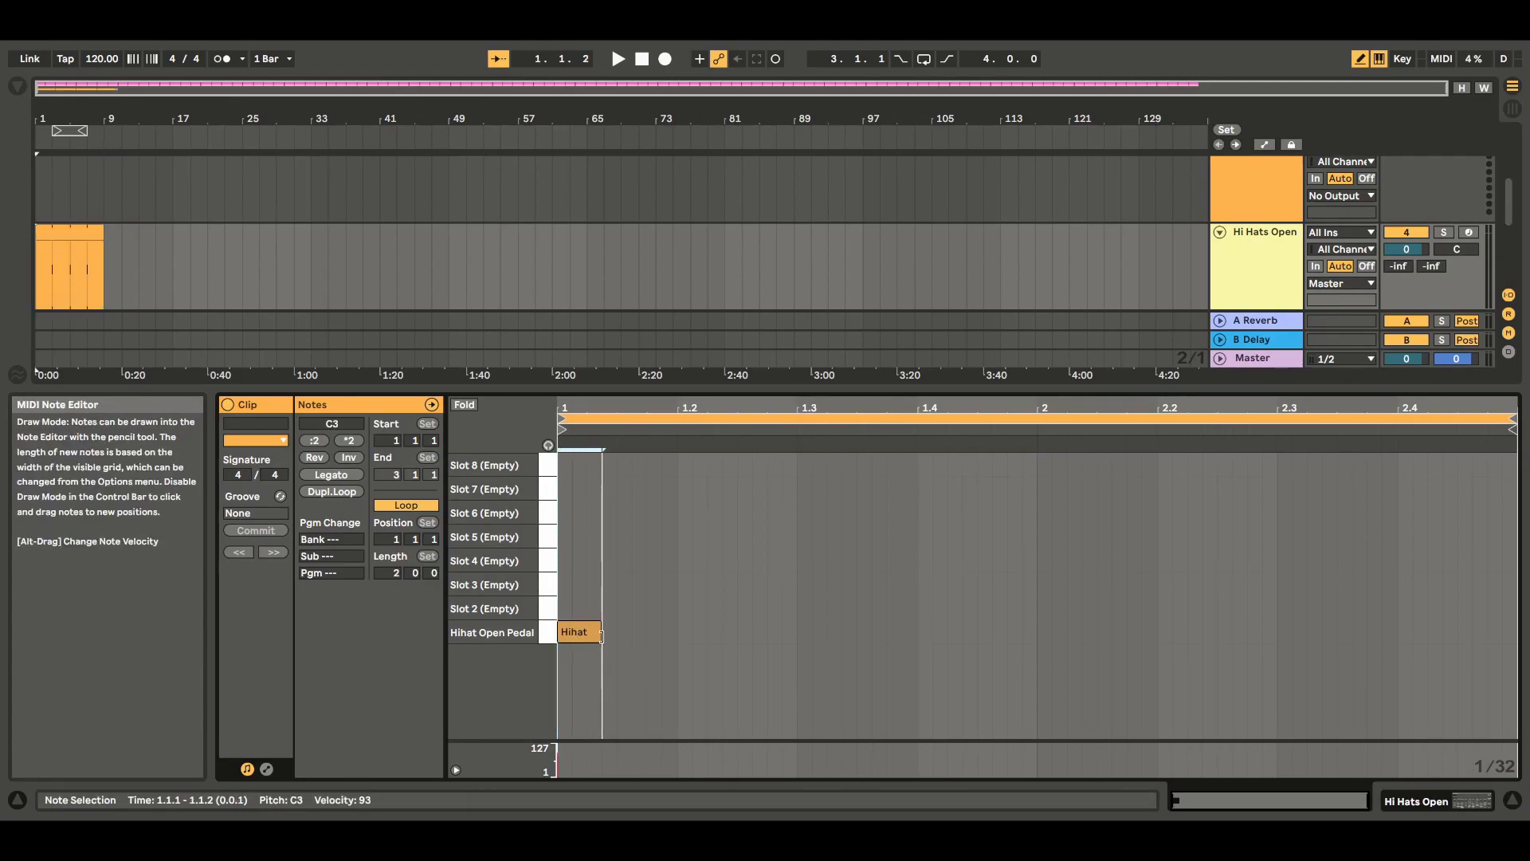
{"action": "left_click", "coordinate": [1044, 632]}
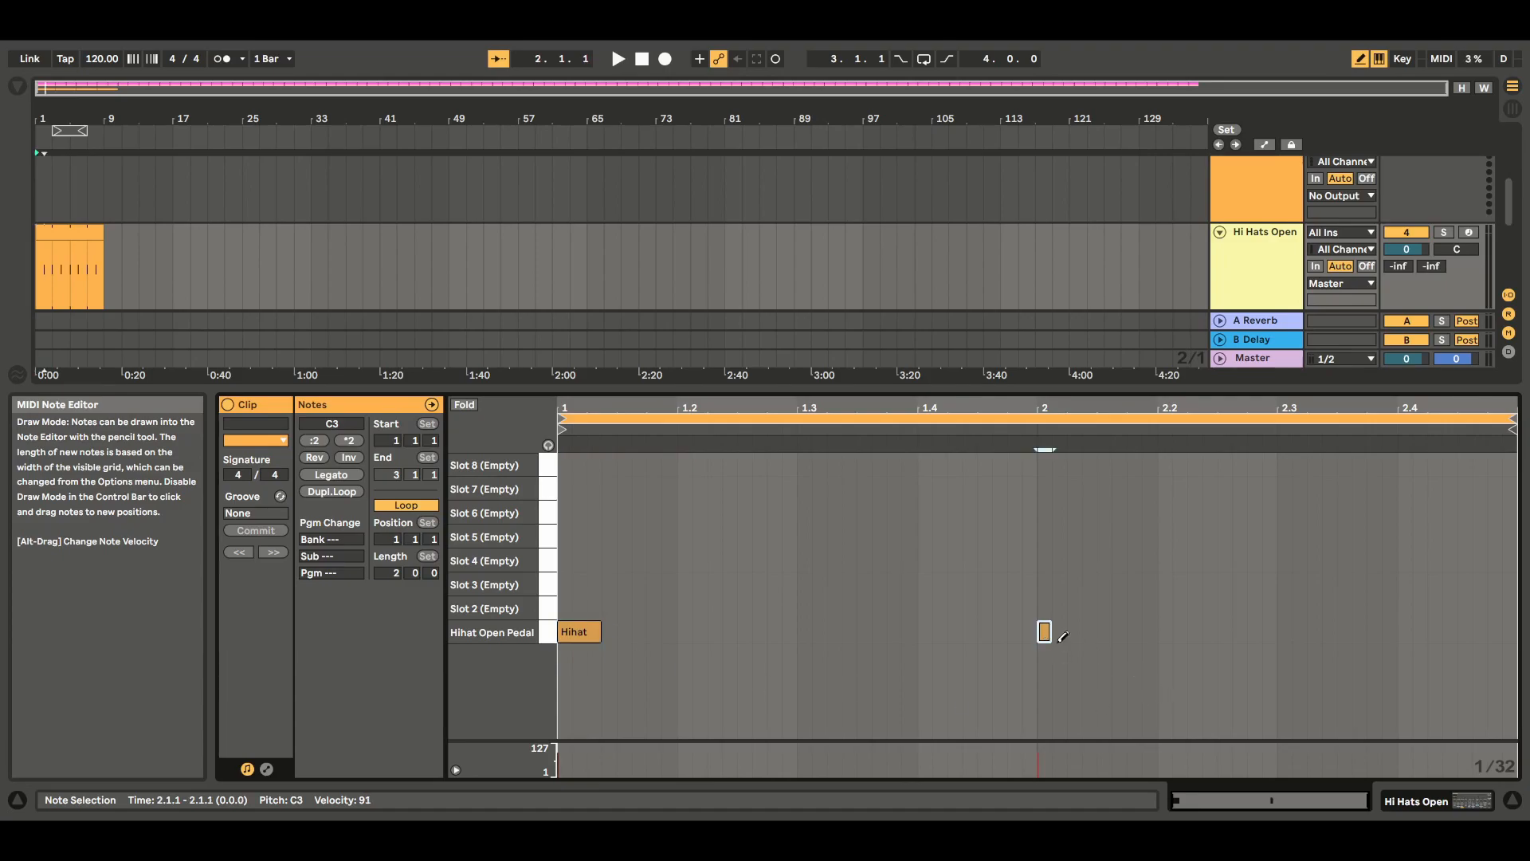
{"action": "mouse_move", "coordinate": [1047, 631]}
{"action": "left_mouse_down"}
{"action": "mouse_move", "coordinate": [1094, 633]}
{"action": "mouse_move", "coordinate": [1075, 638]}
{"action": "left_mouse_up"}
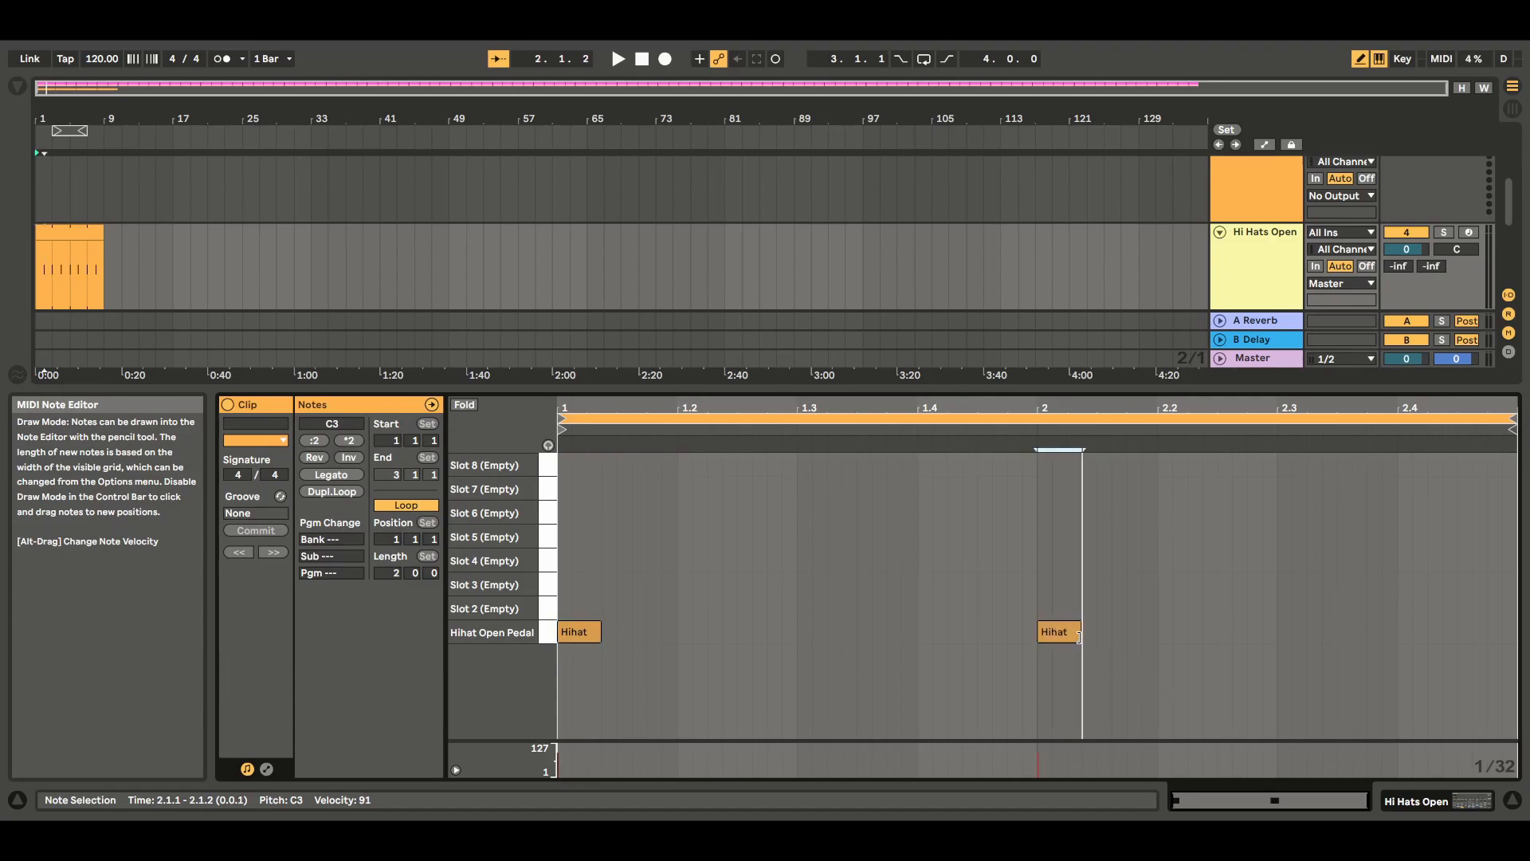
Play back the beat with the open hi-hat, hide the clip view, and stop playback
{"action": "left_click", "coordinate": [618, 59]}
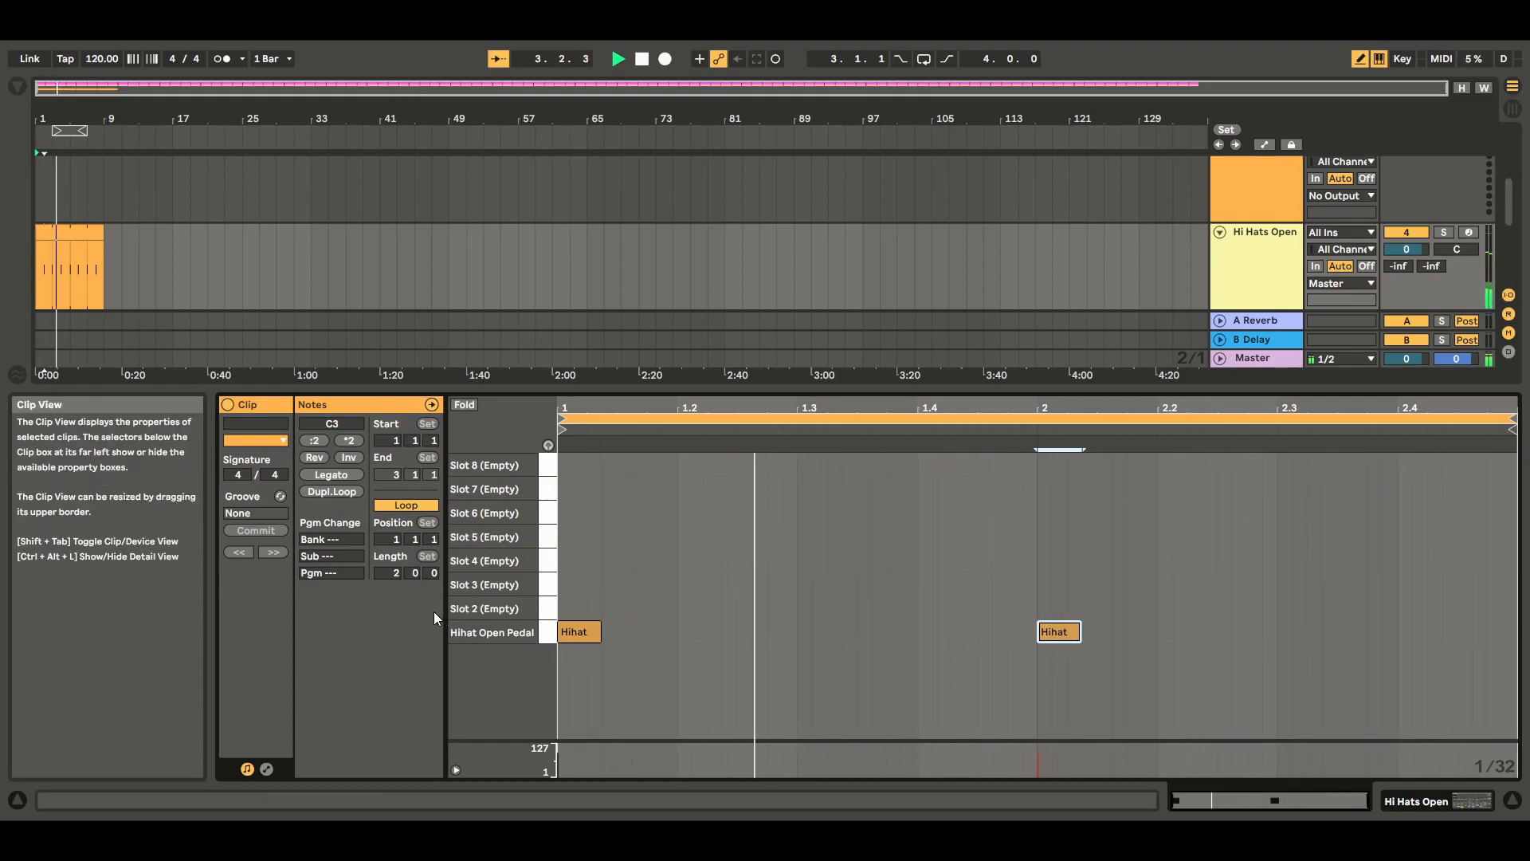
{"action": "left_click", "coordinate": [1512, 801]}
{"action": "left_click", "coordinate": [642, 59]}
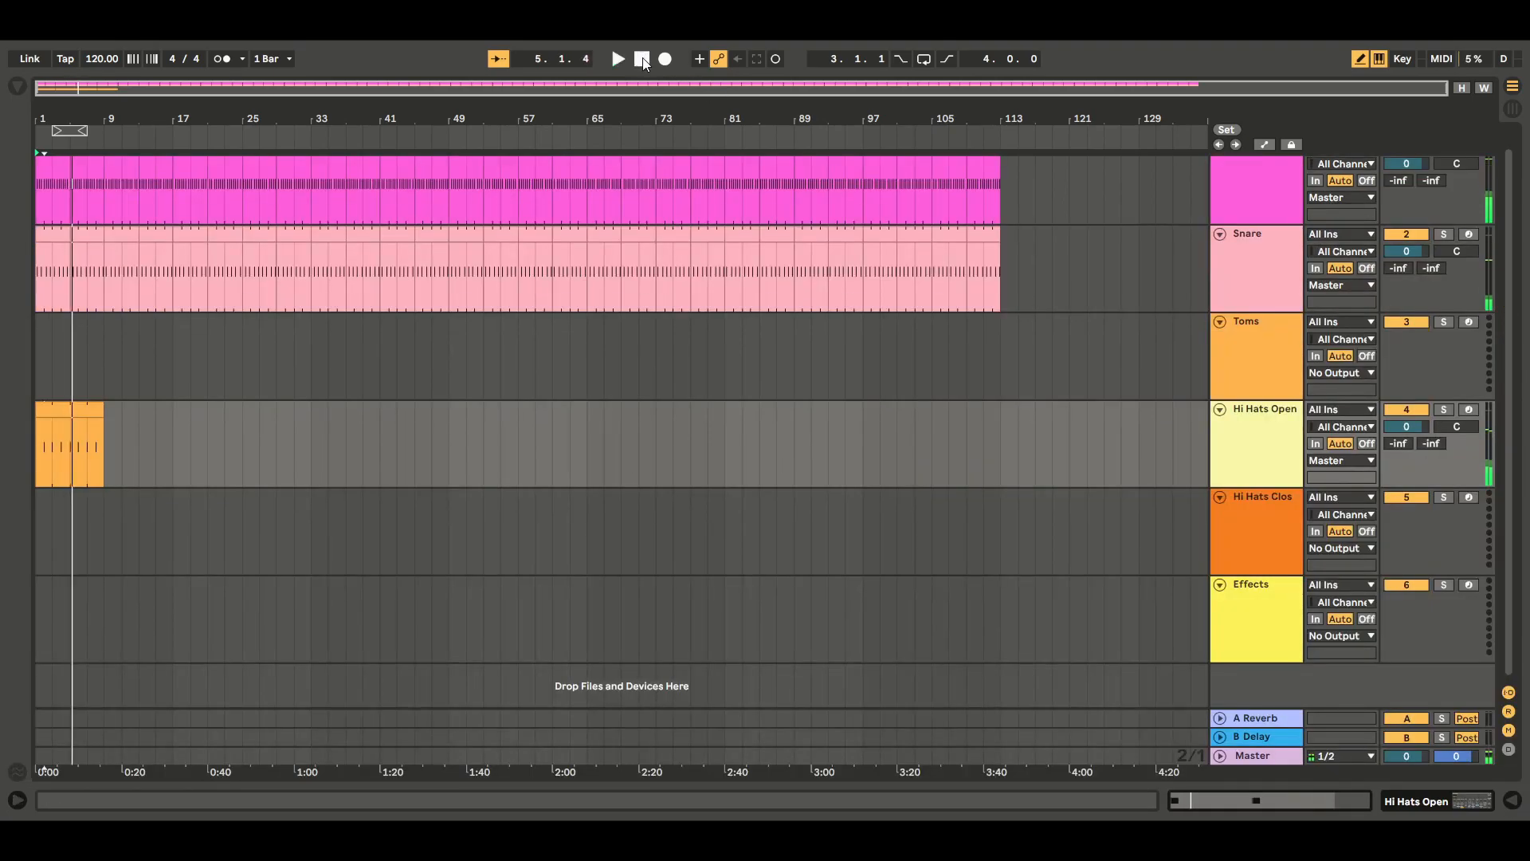
Audition alternative open hi-hat samples in the browser, including Hihat Open Move.wav and Hihat Open Noise Metal.aif
{"action": "left_click", "coordinate": [16, 90]}
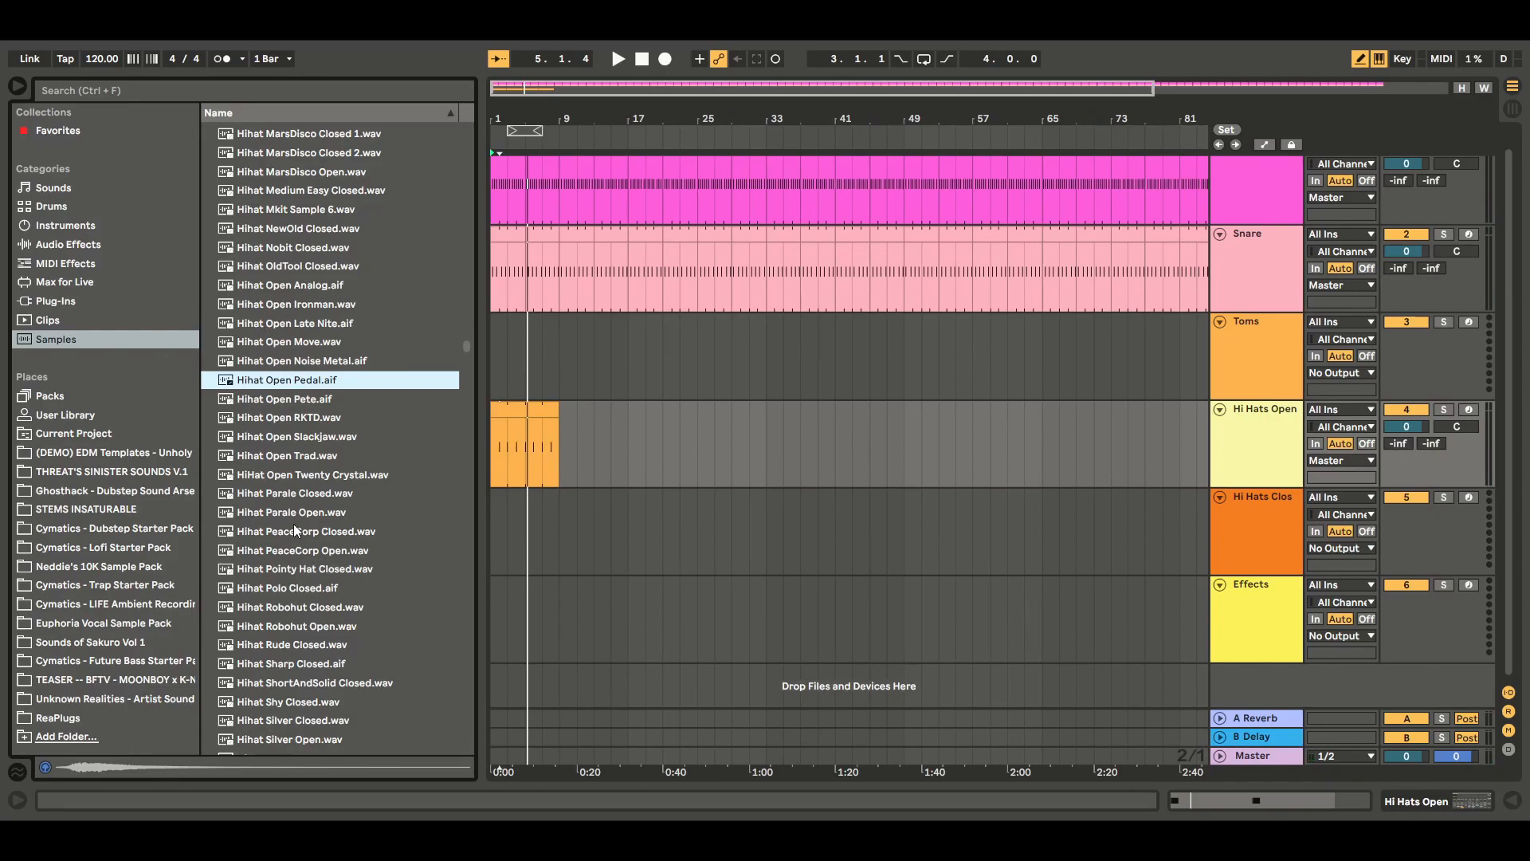
{"action": "left_click", "coordinate": [288, 365]}
{"action": "left_click", "coordinate": [285, 342]}
{"action": "left_click", "coordinate": [282, 361]}
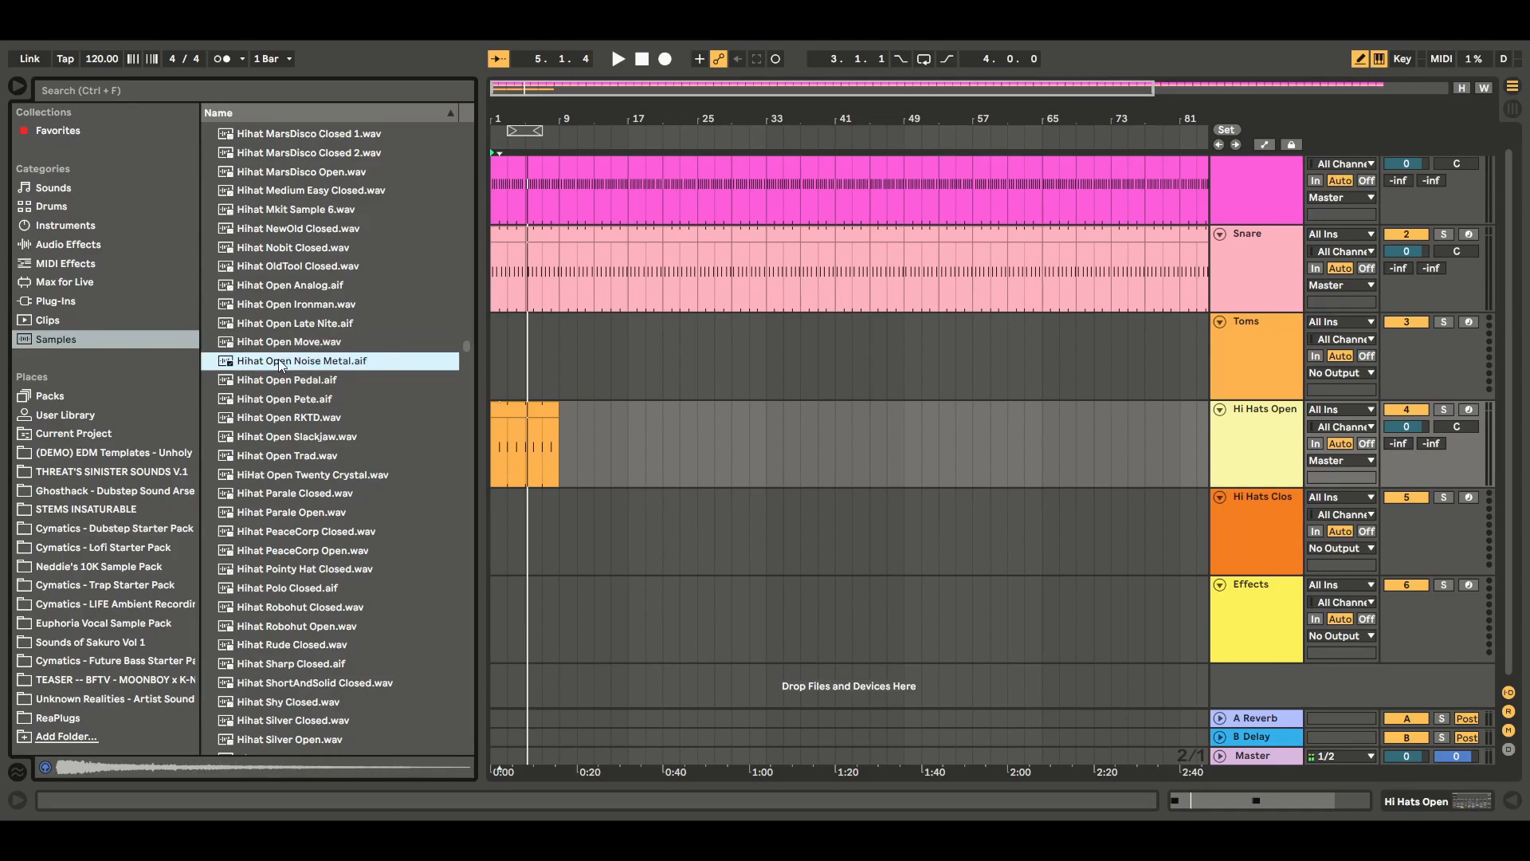
Replace the sample in the first Impulse slot of the Hi Hats Open track with Hihat Open Noise Metal.aif and hide the device view
{"action": "left_click", "coordinate": [1222, 466]}
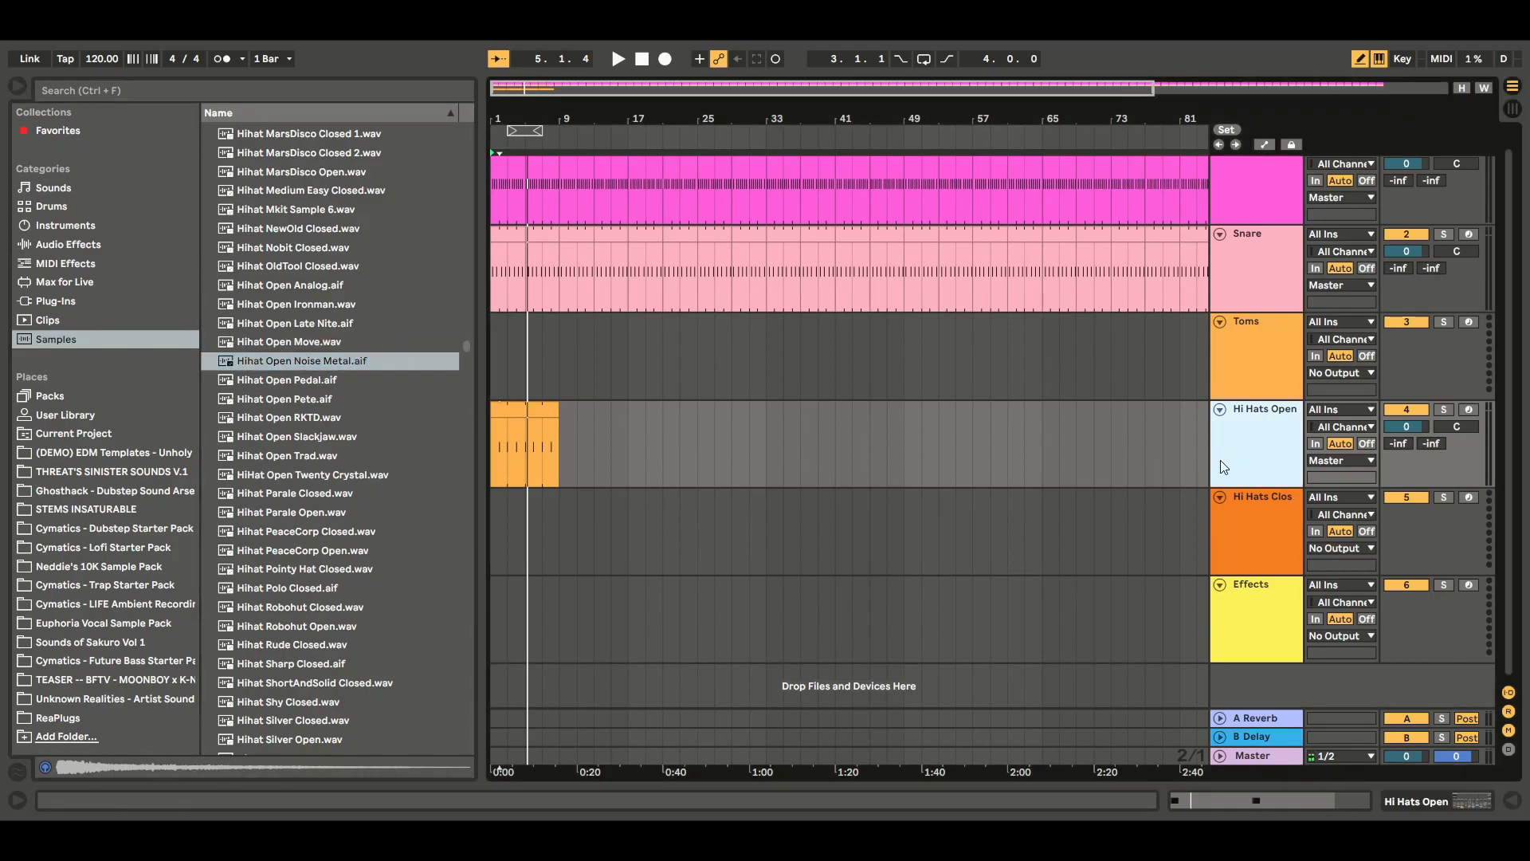
{"action": "double_click", "coordinate": [1245, 471]}
{"action": "left_click", "coordinate": [316, 362]}
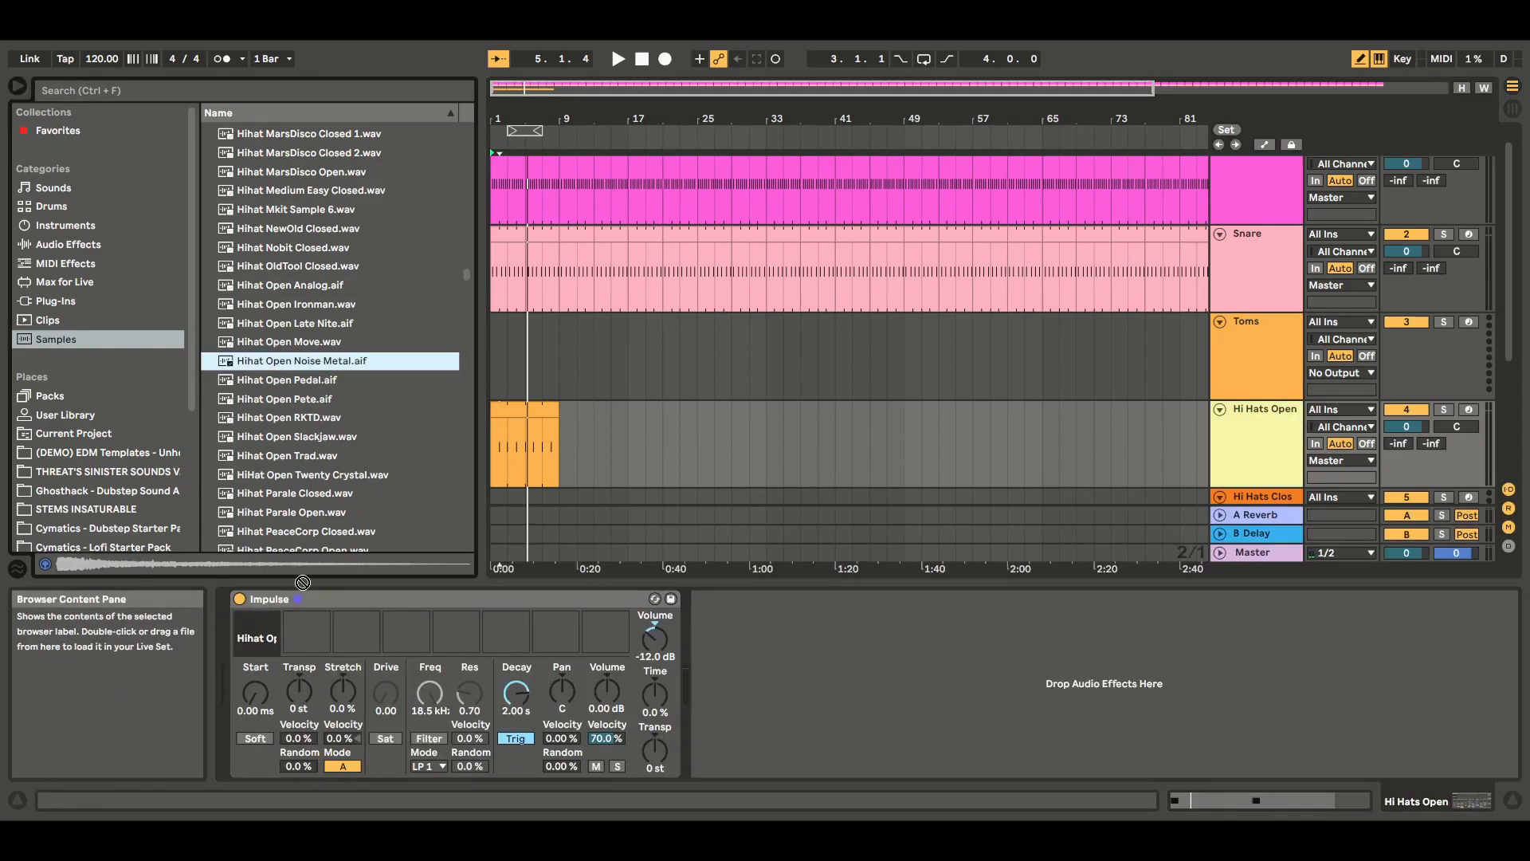
{"action": "left_click_drag", "start_coordinate": [265, 638], "coordinate": [261, 628]}
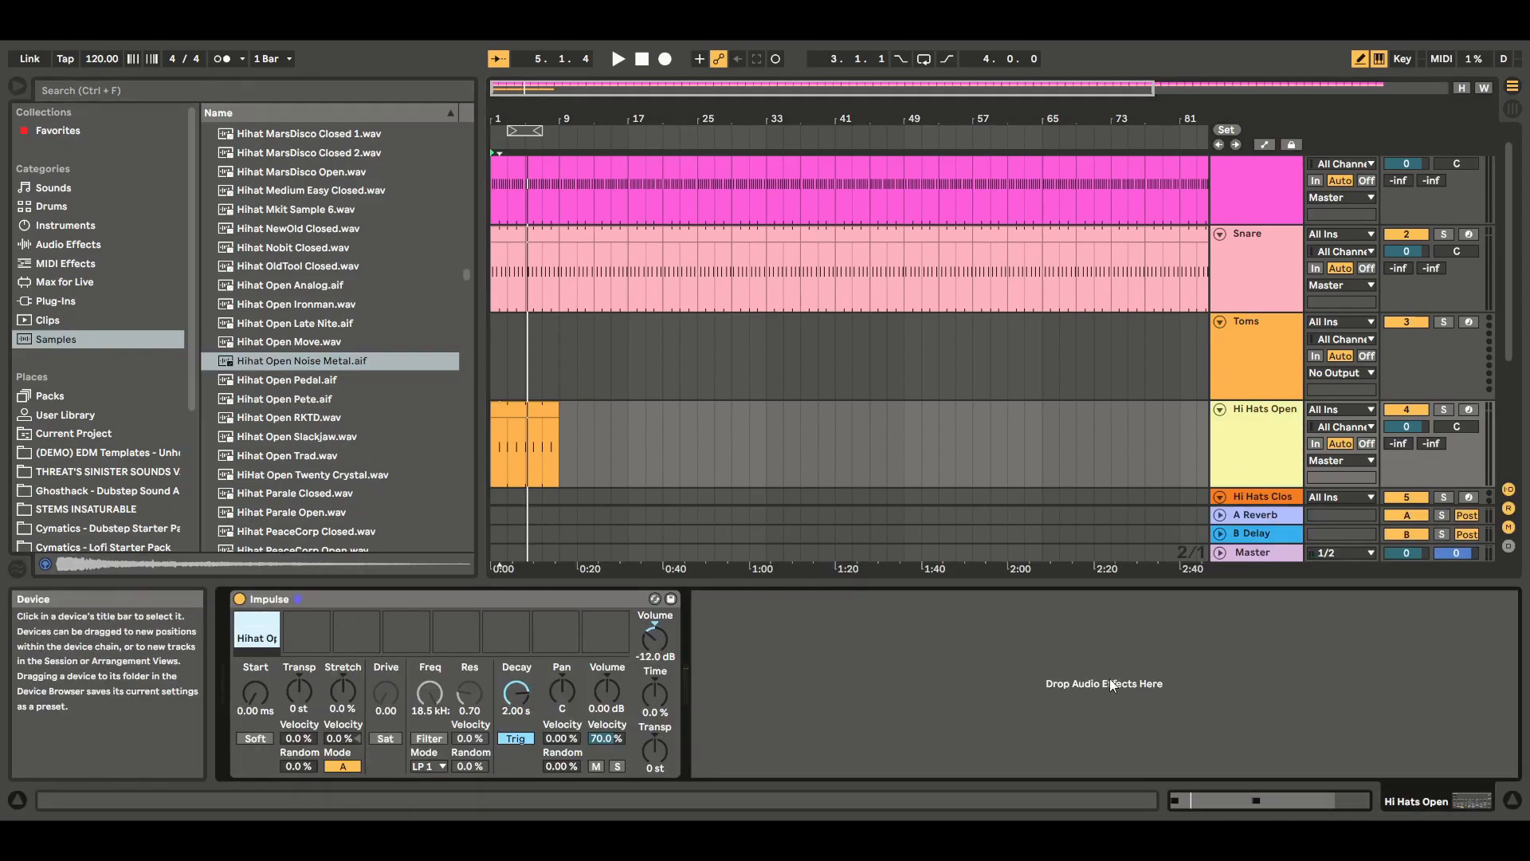
{"action": "left_click", "coordinate": [1517, 803]}
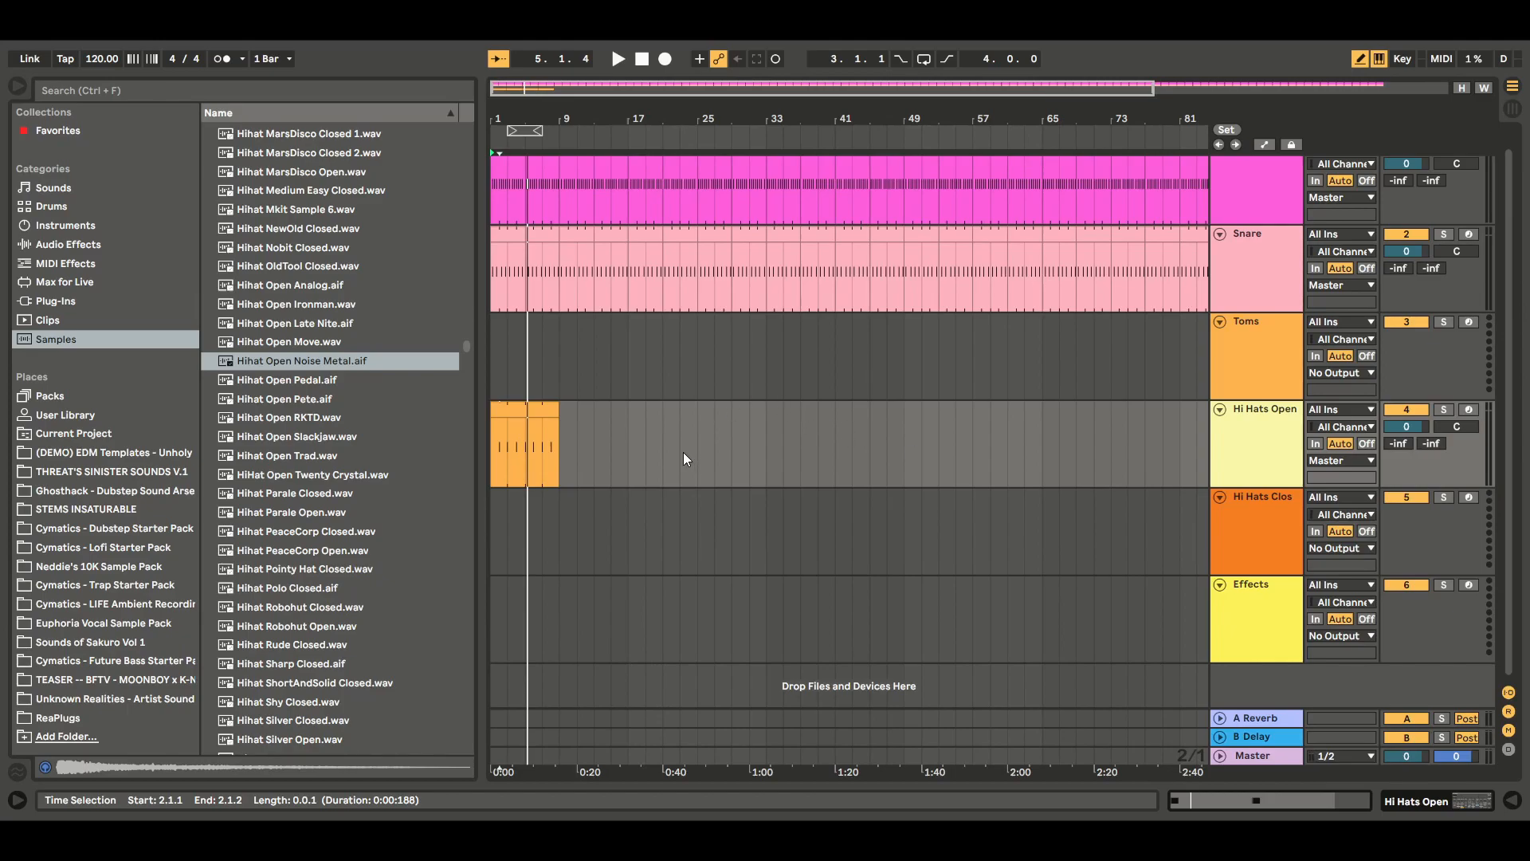
Play the beat from bar 1, set the Hi Hats Open Impulse decay to 490 ms, and stop playback
{"action": "left_click", "coordinate": [646, 60]}
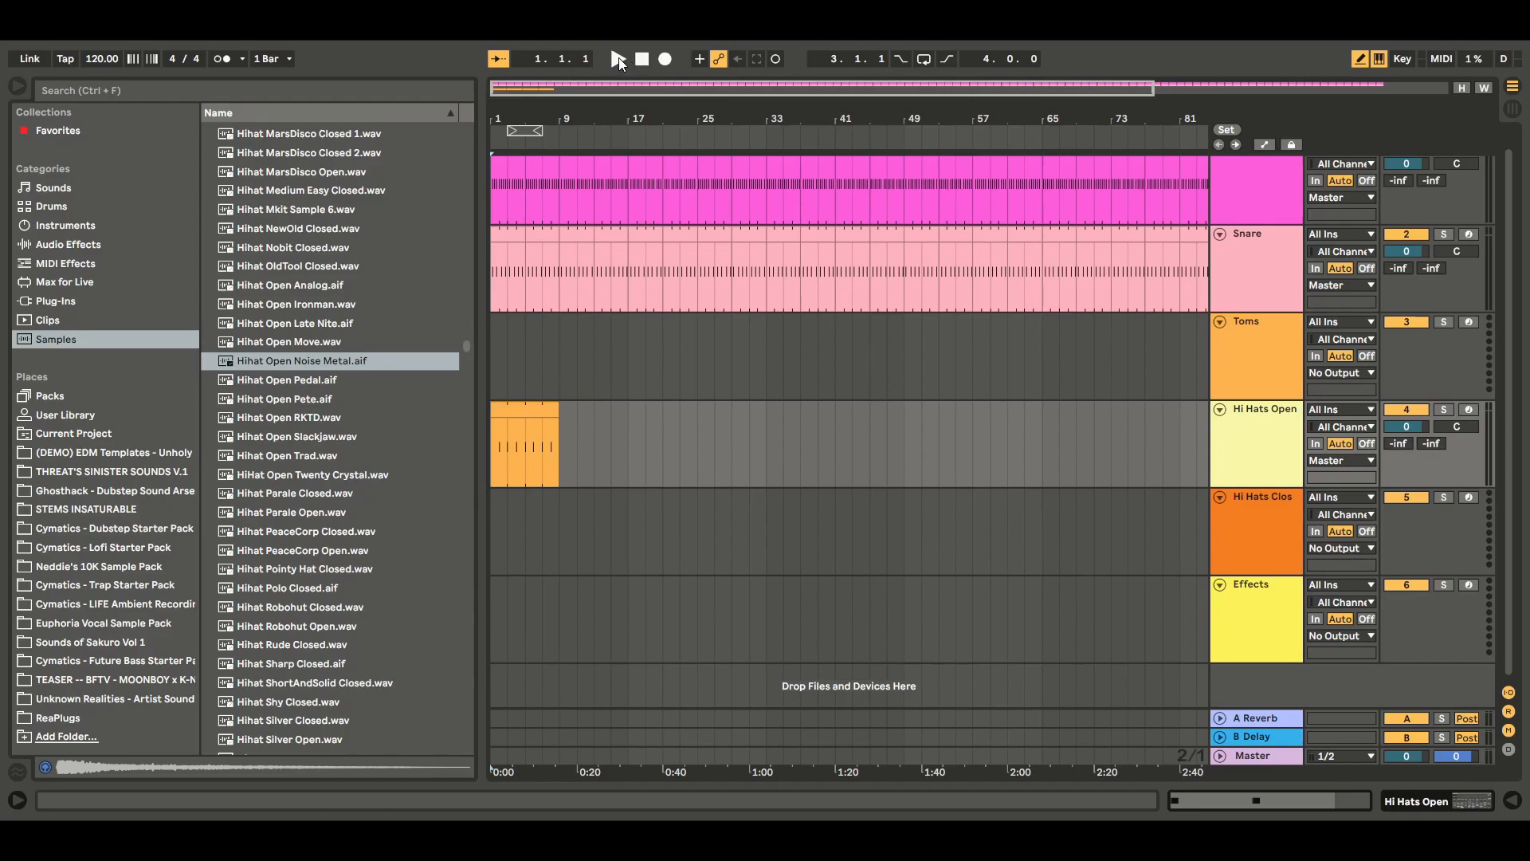
{"action": "left_click", "coordinate": [619, 60]}
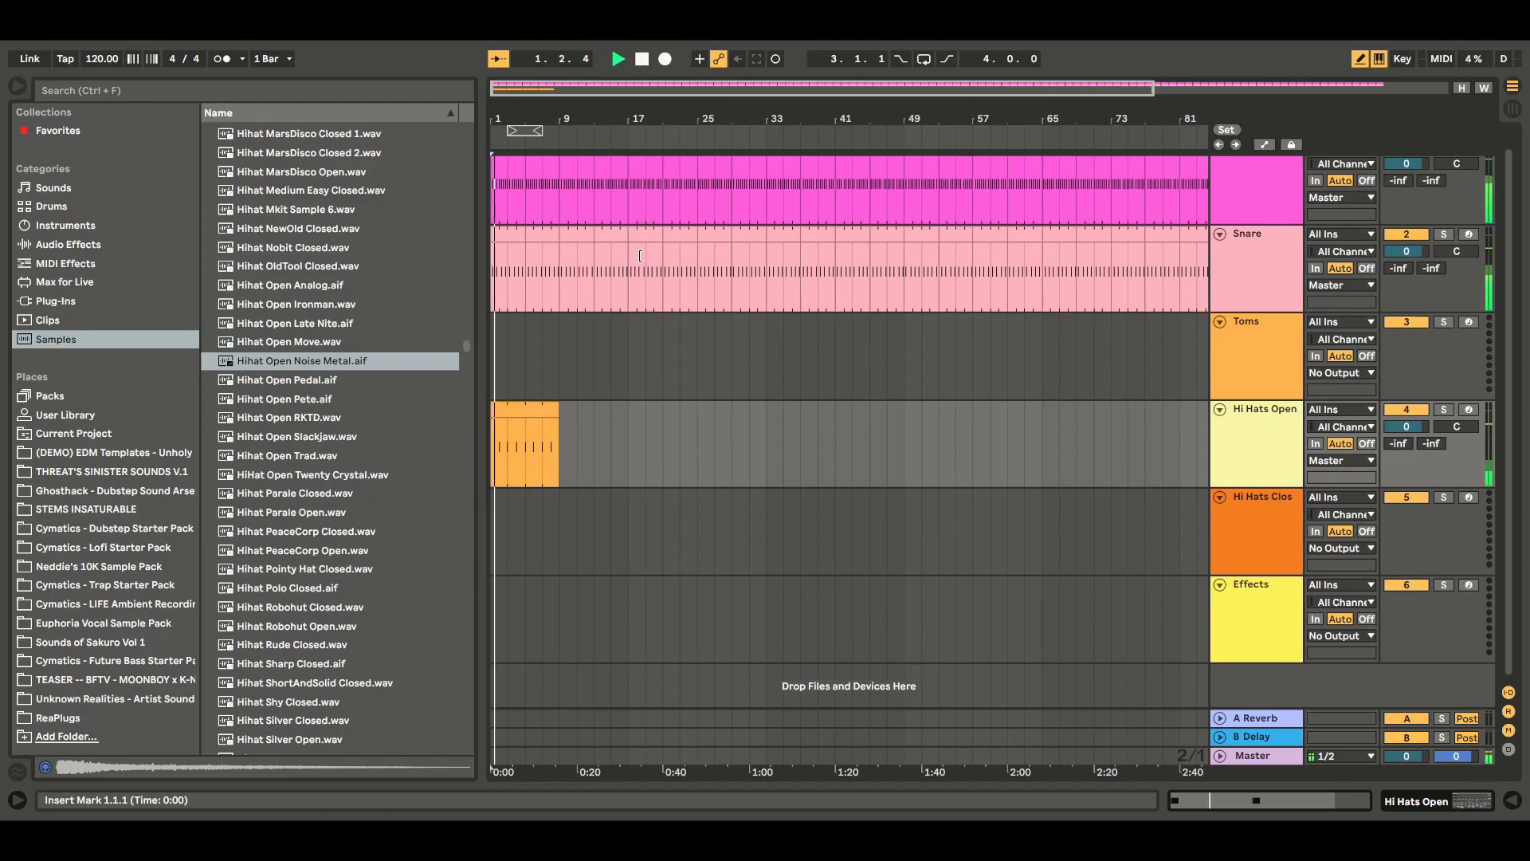
{"action": "double_click", "coordinate": [1261, 452]}
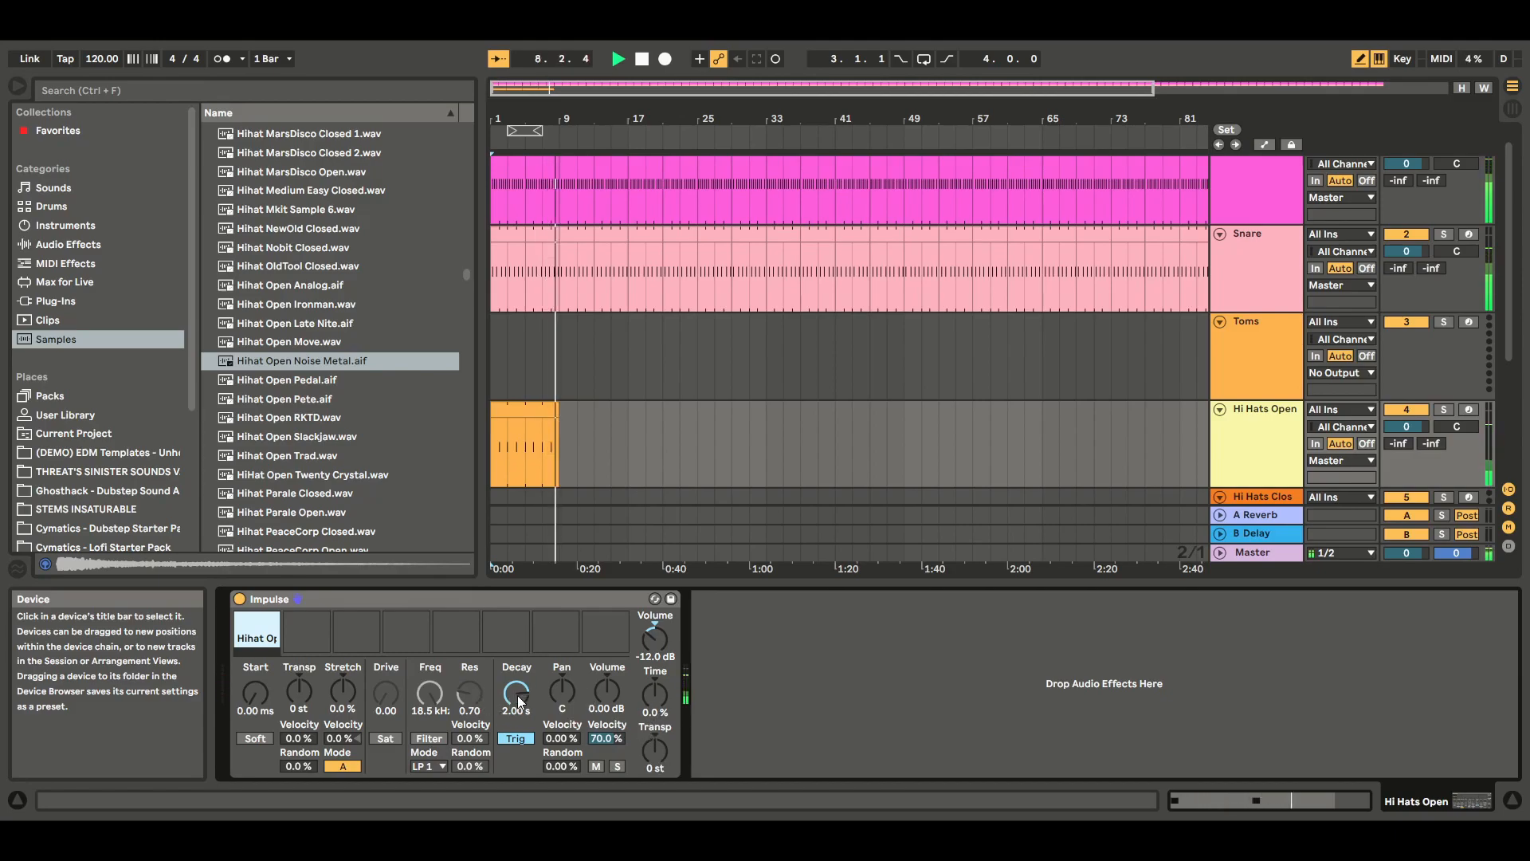
{"action": "left_click_drag", "start_coordinate": [516, 698], "coordinate": [516, 749]}
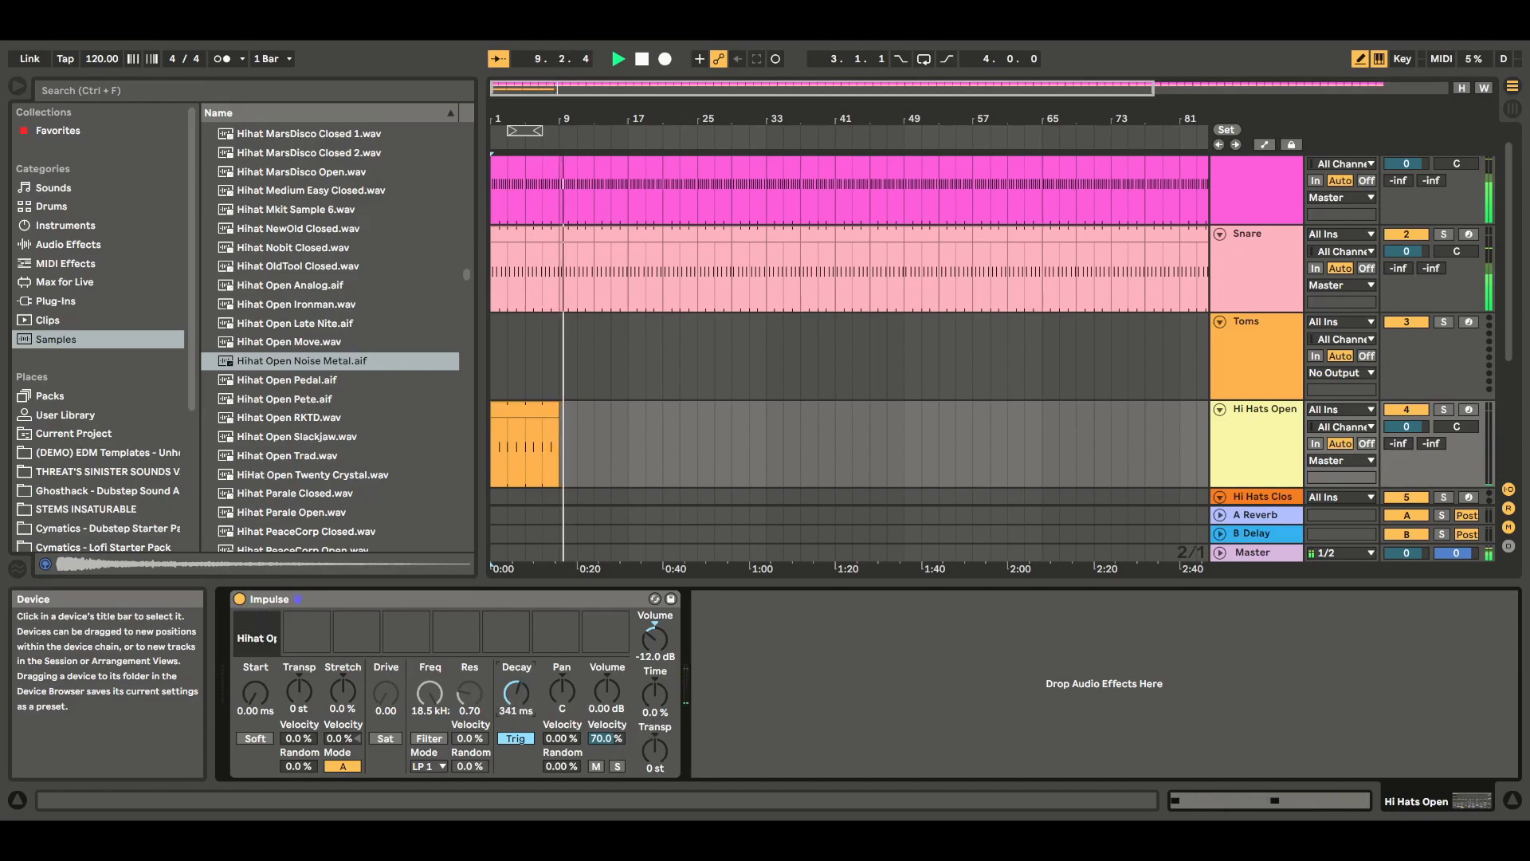
{"action": "left_click", "coordinate": [642, 58]}
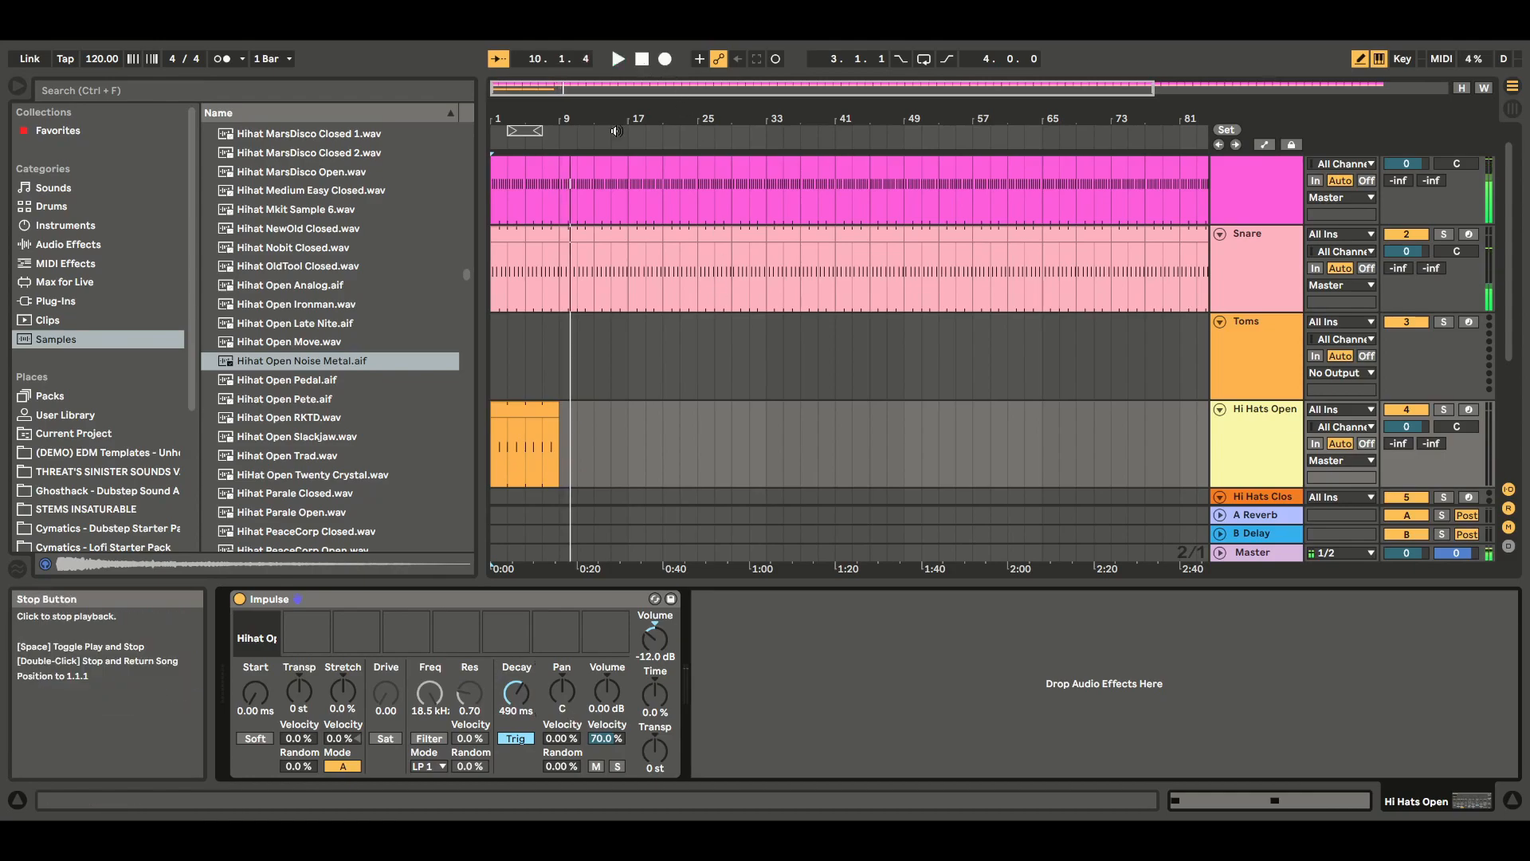
Duplicate the open hi-hat clip along the Hi Hats Open track until it reaches bar 113, and hide the browser and device view
{"action": "left_click", "coordinate": [528, 415]}
{"action": "key", "text": "ctrl+d"}
{"action": "left_click", "coordinate": [626, 432]}
{"action": "left_click_drag", "start_coordinate": [591, 432], "coordinate": [491, 436]}
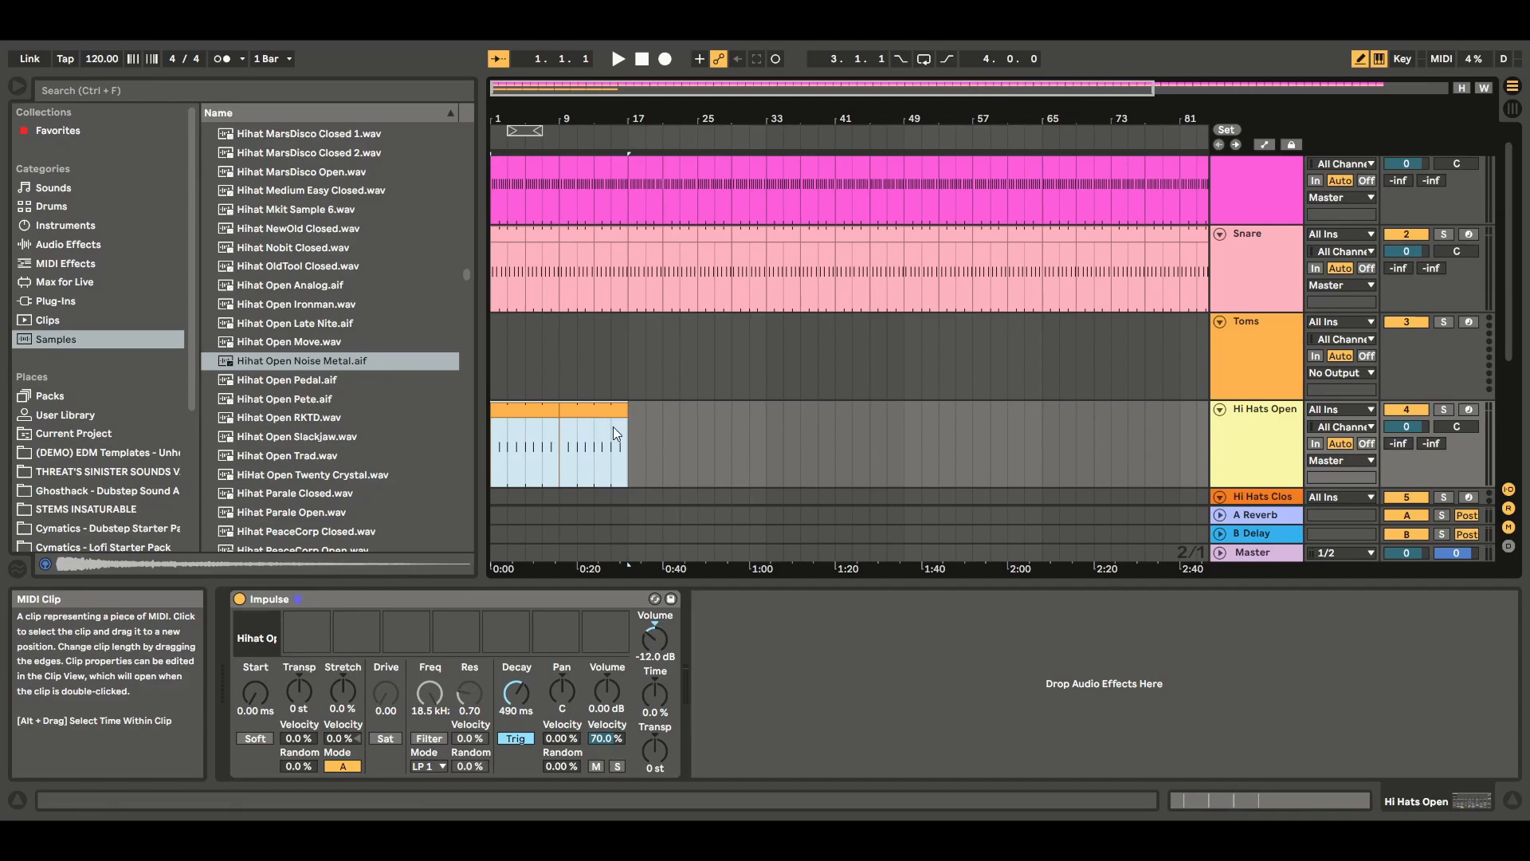
{"action": "key", "text": "ctrl+d"}
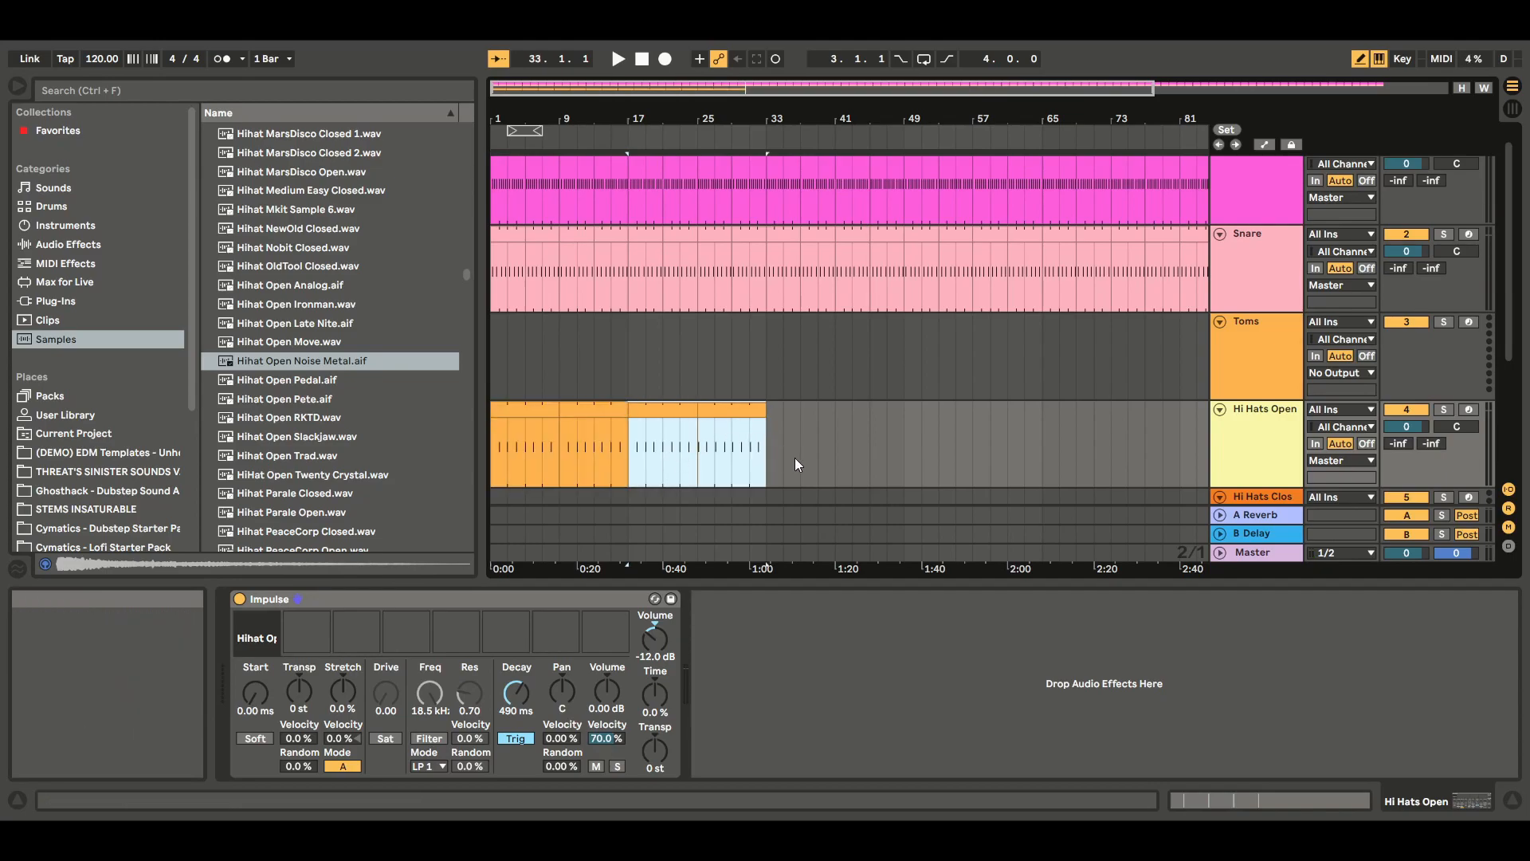
{"action": "key", "text": "ctrl+d"}
{"action": "key", "text": "ctrl+d"}
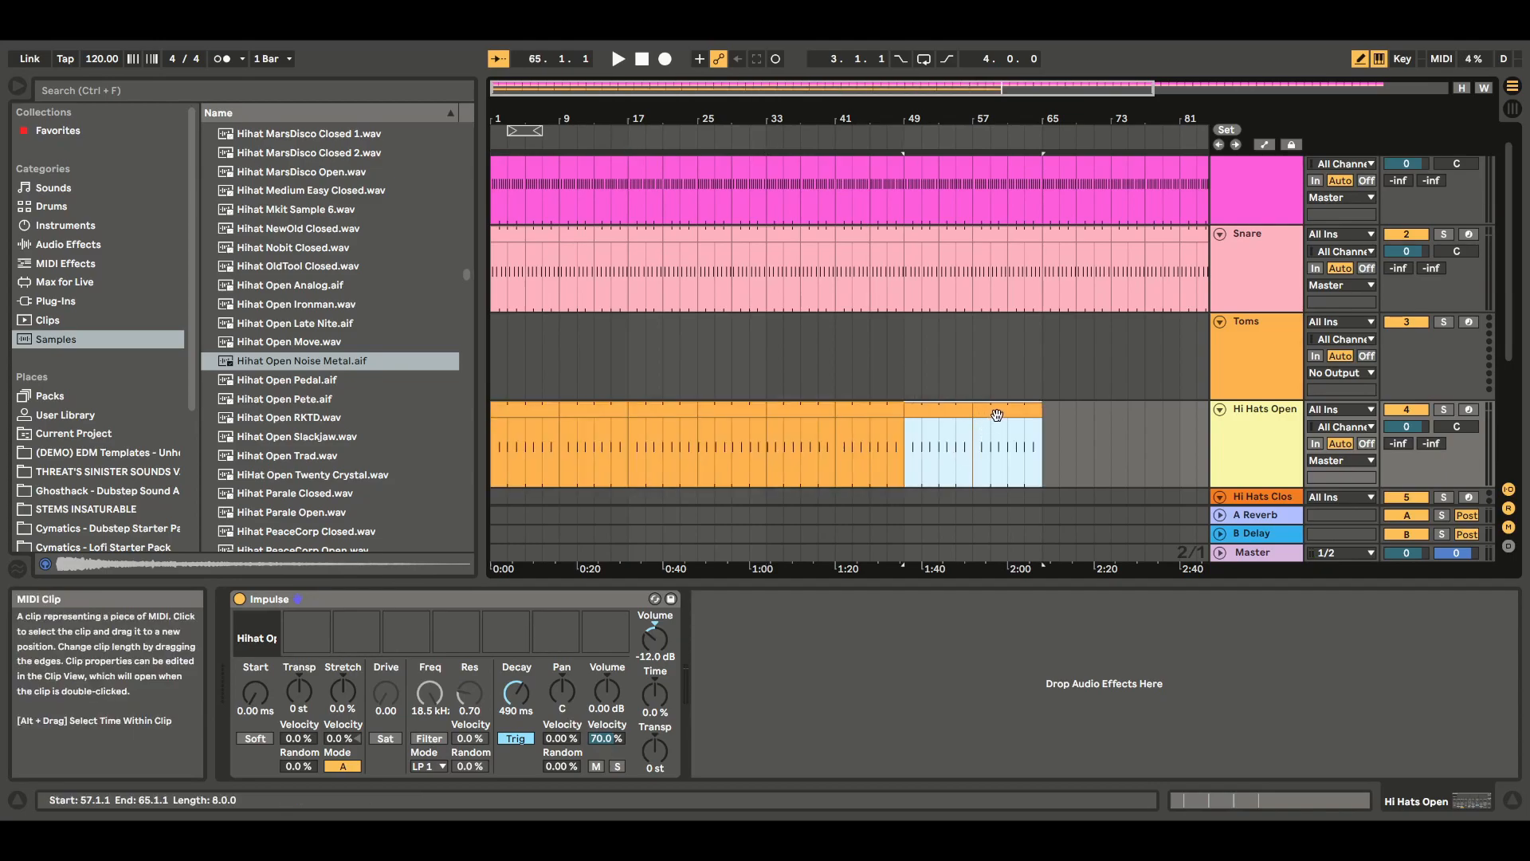
{"action": "key", "text": "ctrl+d"}
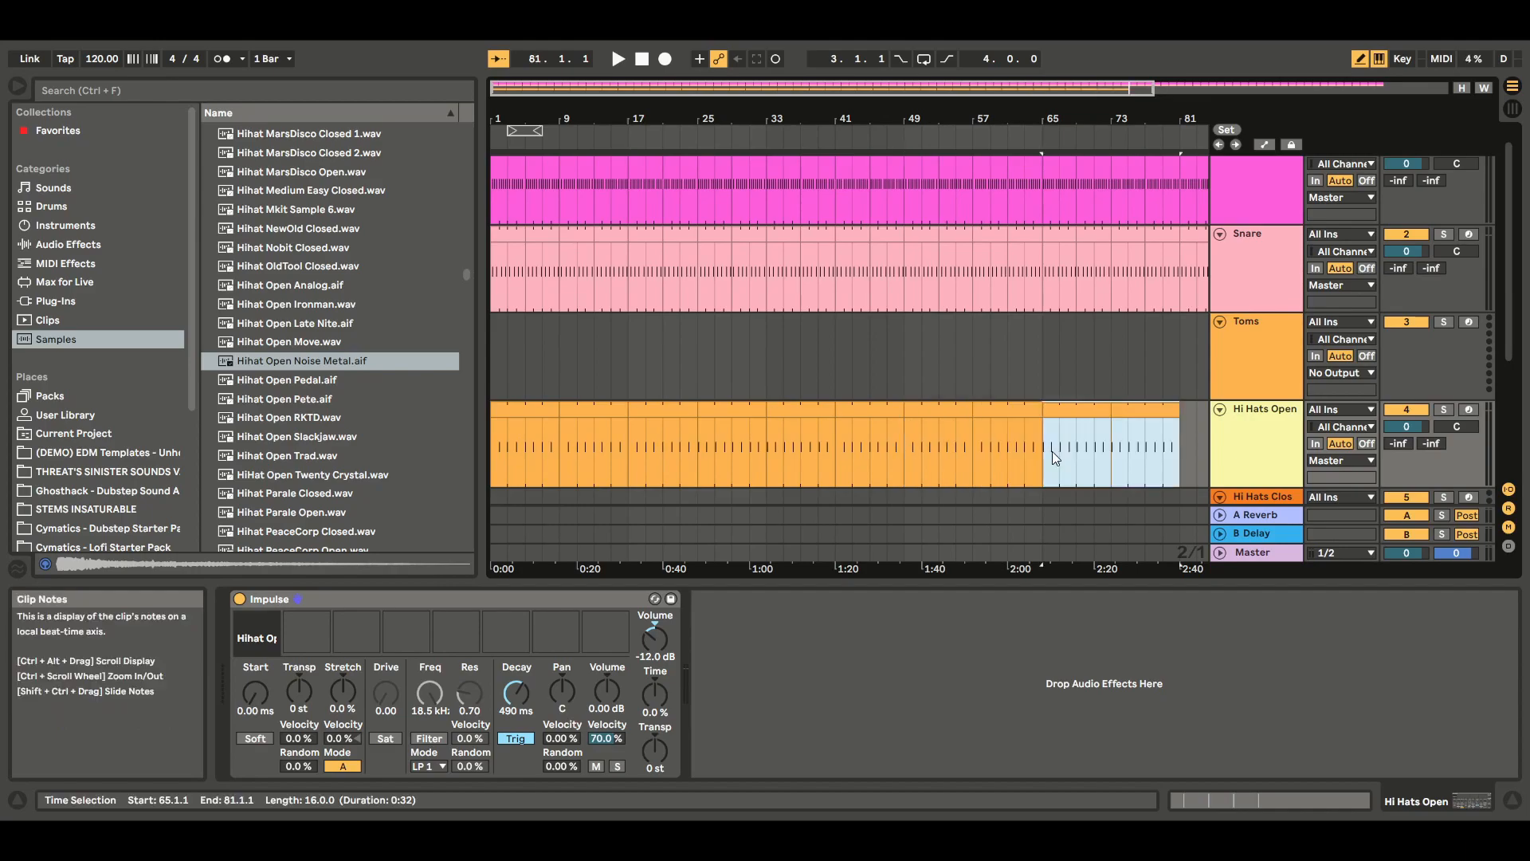
{"action": "left_click", "coordinate": [17, 87]}
{"action": "key", "text": "ctrl+d"}
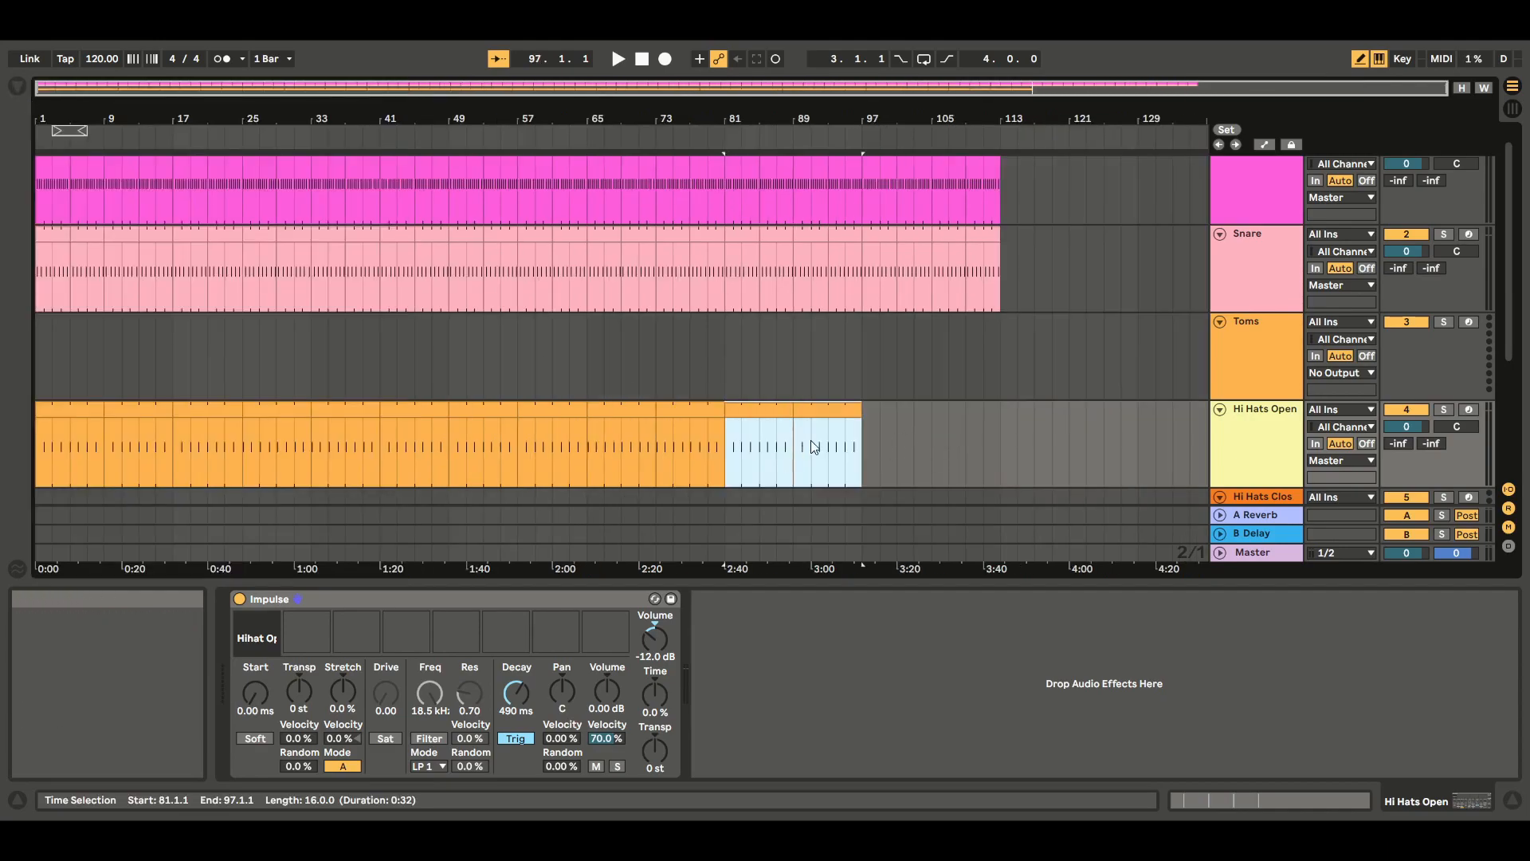
{"action": "key", "text": "ctrl+d"}
{"action": "left_click", "coordinate": [1033, 408]}
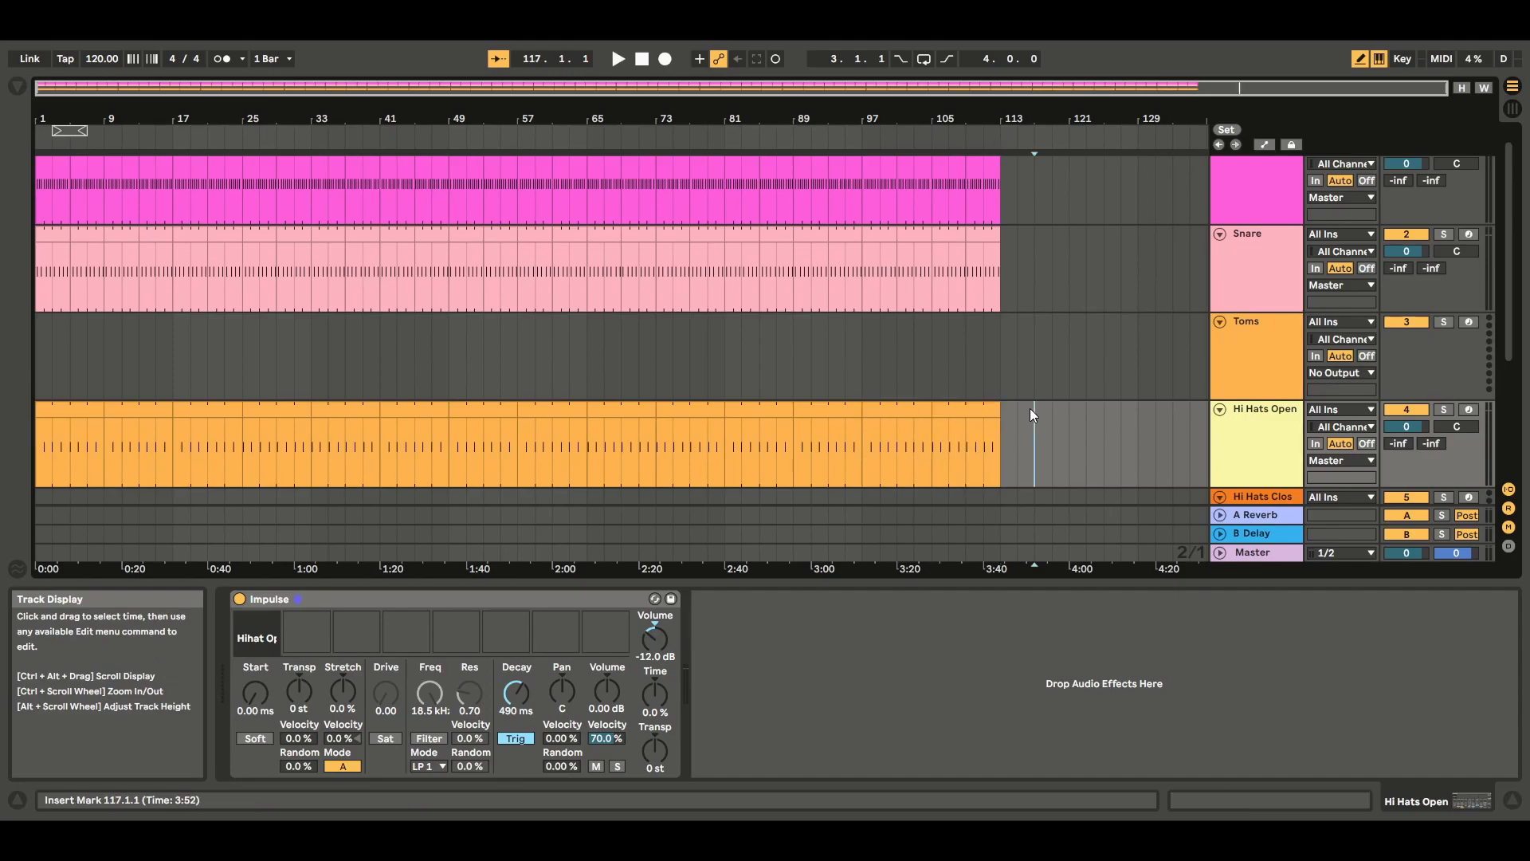
{"action": "left_click", "coordinate": [1513, 800]}
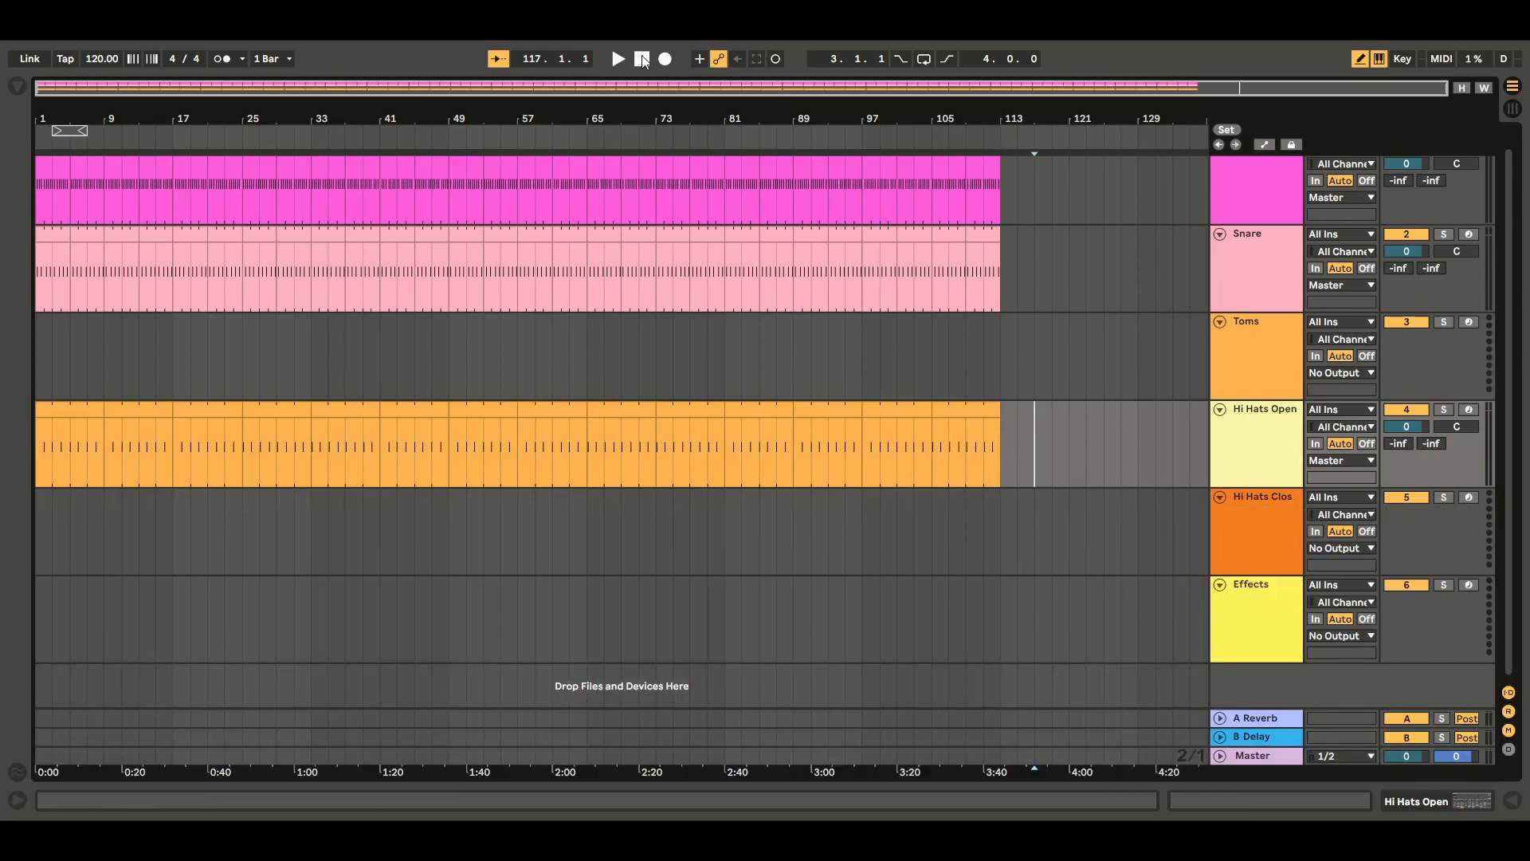
Play back the kick, snare and open hi-hat together from bar 1, stop, and return to the start
{"action": "left_click", "coordinate": [642, 59]}
{"action": "key", "text": "space"}
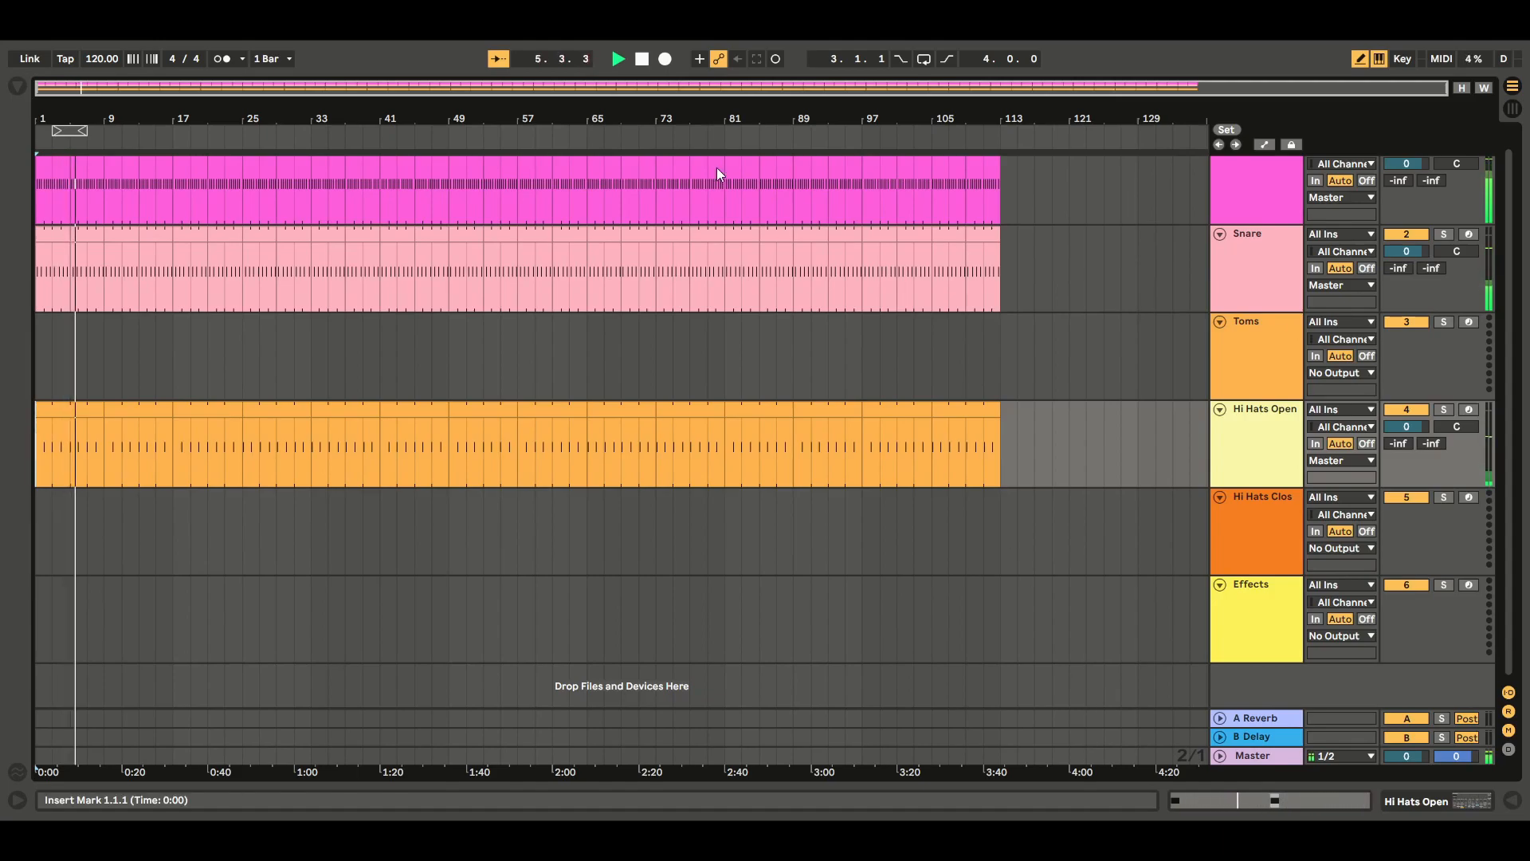
{"action": "left_click", "coordinate": [642, 58]}
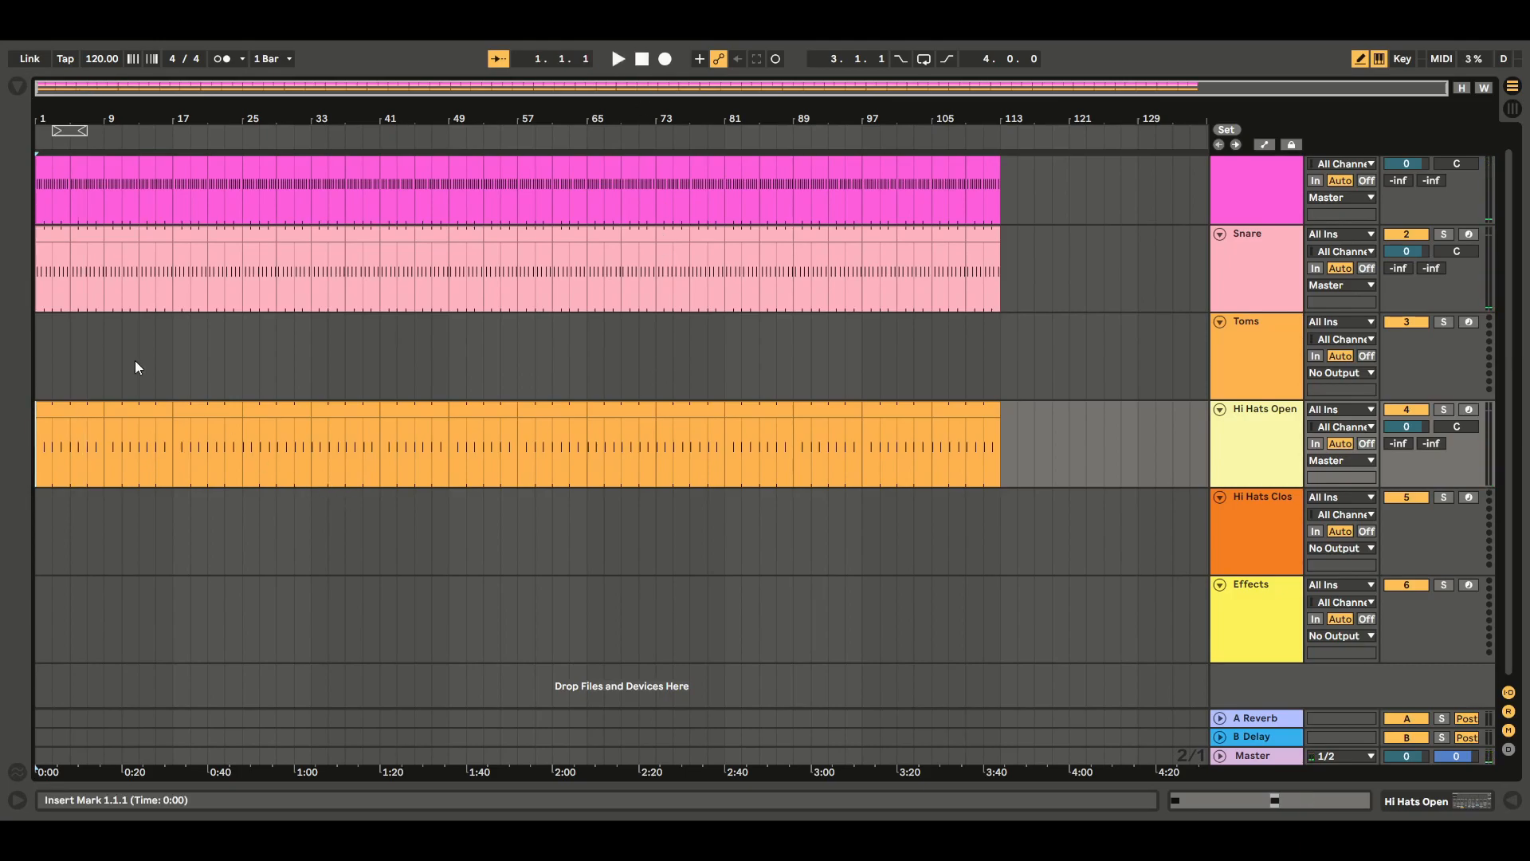
Load an Impulse instrument onto the Hi Hats Closed track and hide the device view
{"action": "left_click", "coordinate": [1233, 526]}
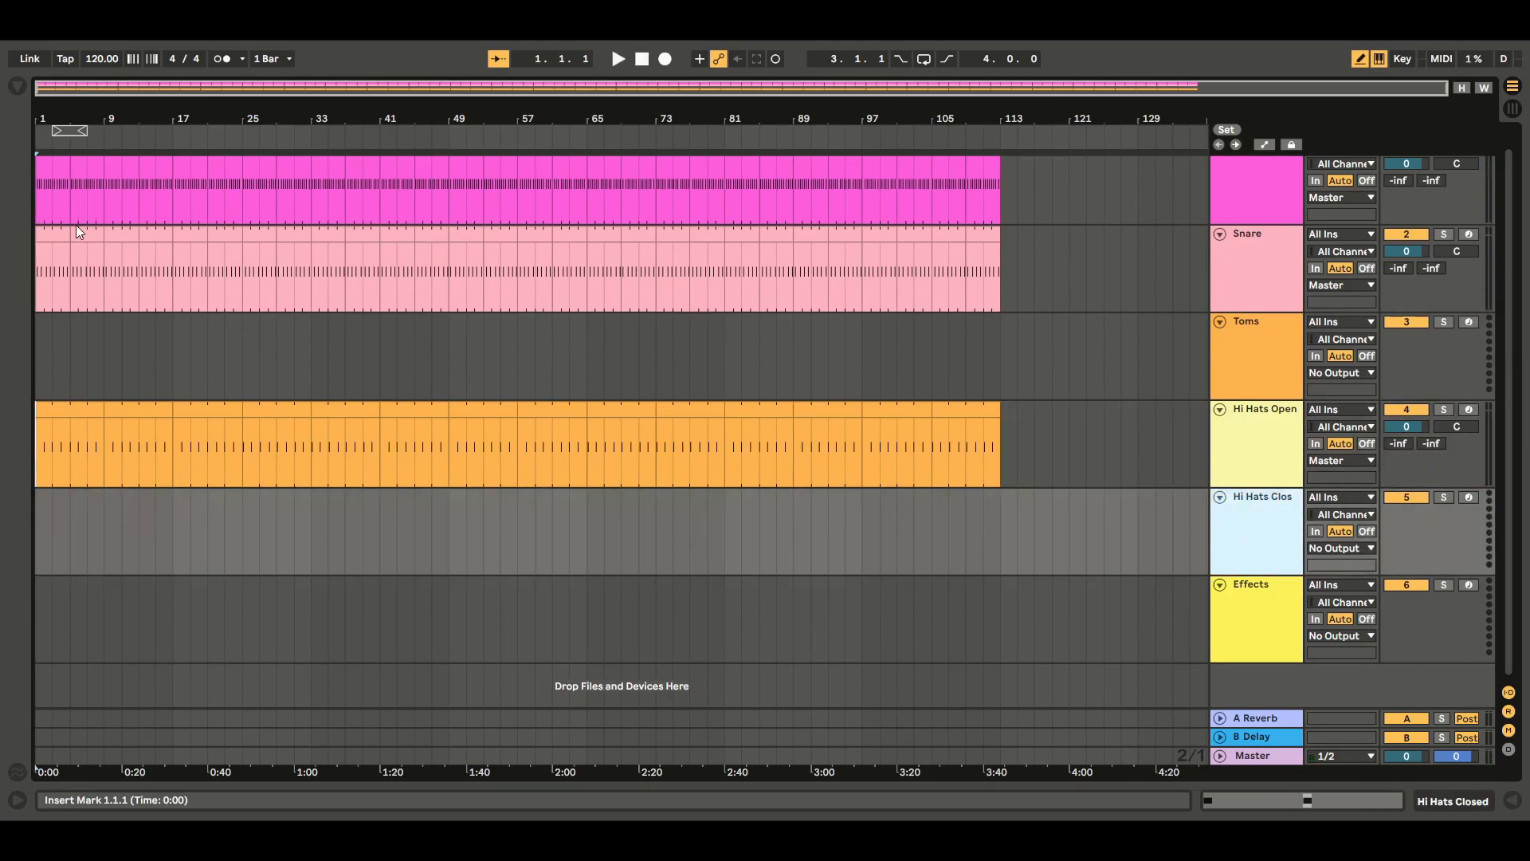
{"action": "left_click", "coordinate": [17, 86]}
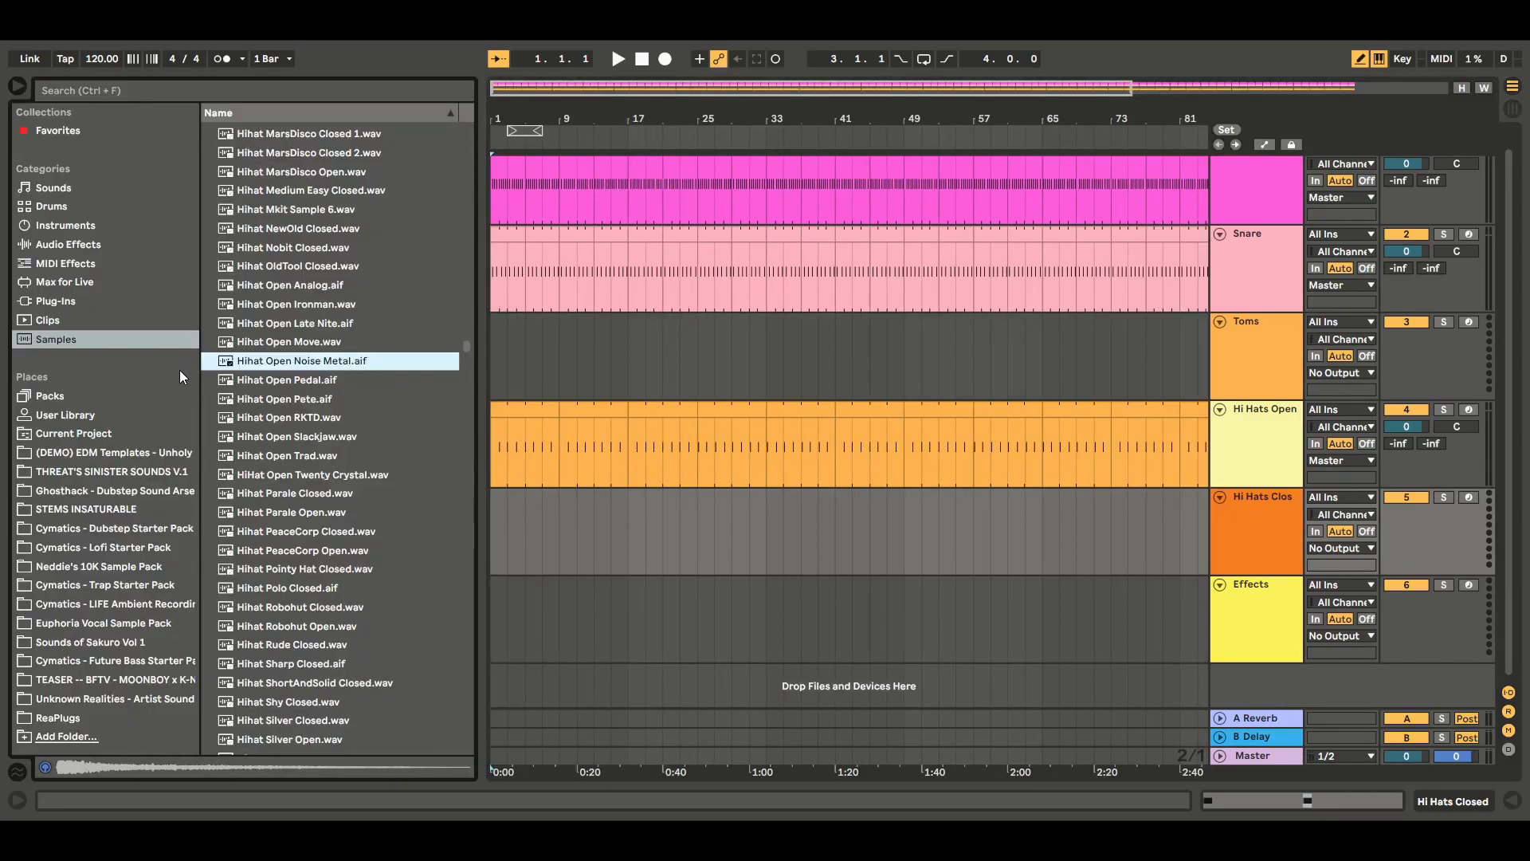
{"action": "left_click_drag", "start_coordinate": [468, 346], "coordinate": [467, 338]}
{"action": "left_click", "coordinate": [72, 226]}
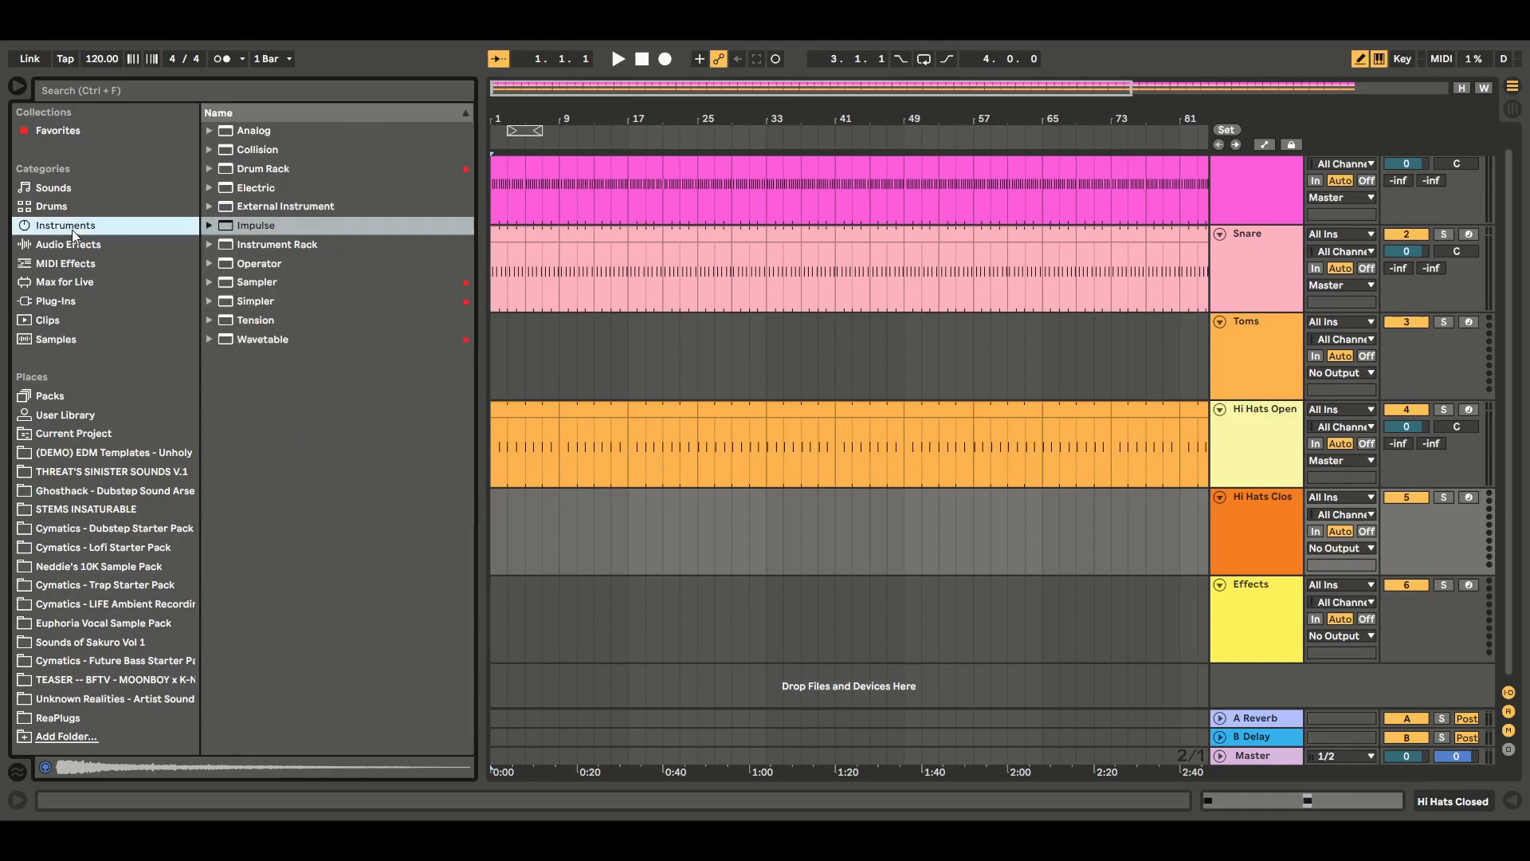
{"action": "left_click", "coordinate": [265, 226]}
{"action": "left_click_drag", "start_coordinate": [1246, 539], "coordinate": [1246, 540]}
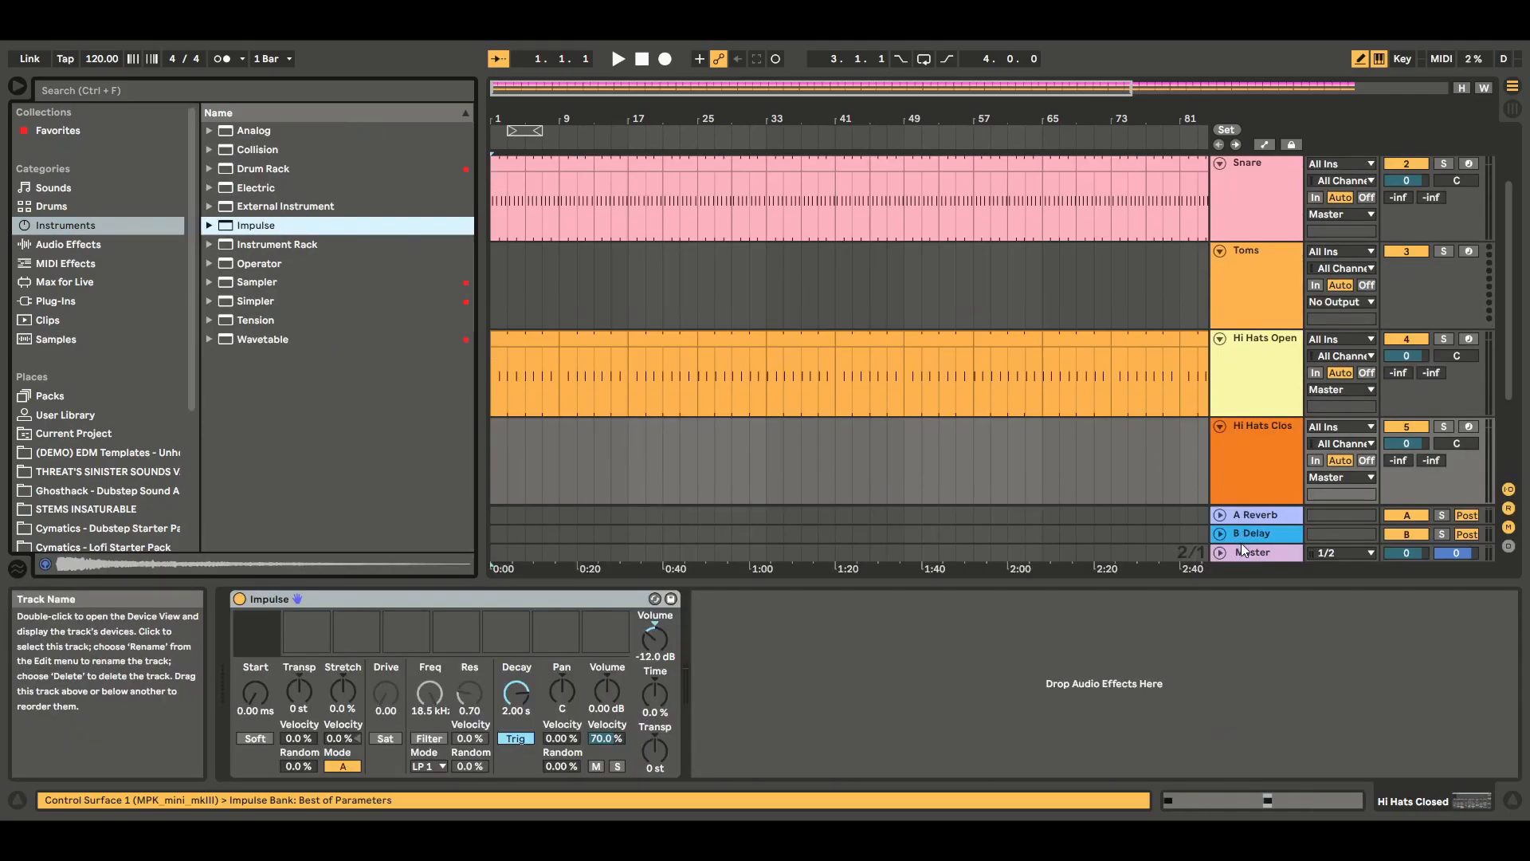
{"action": "left_click", "coordinate": [1512, 804]}
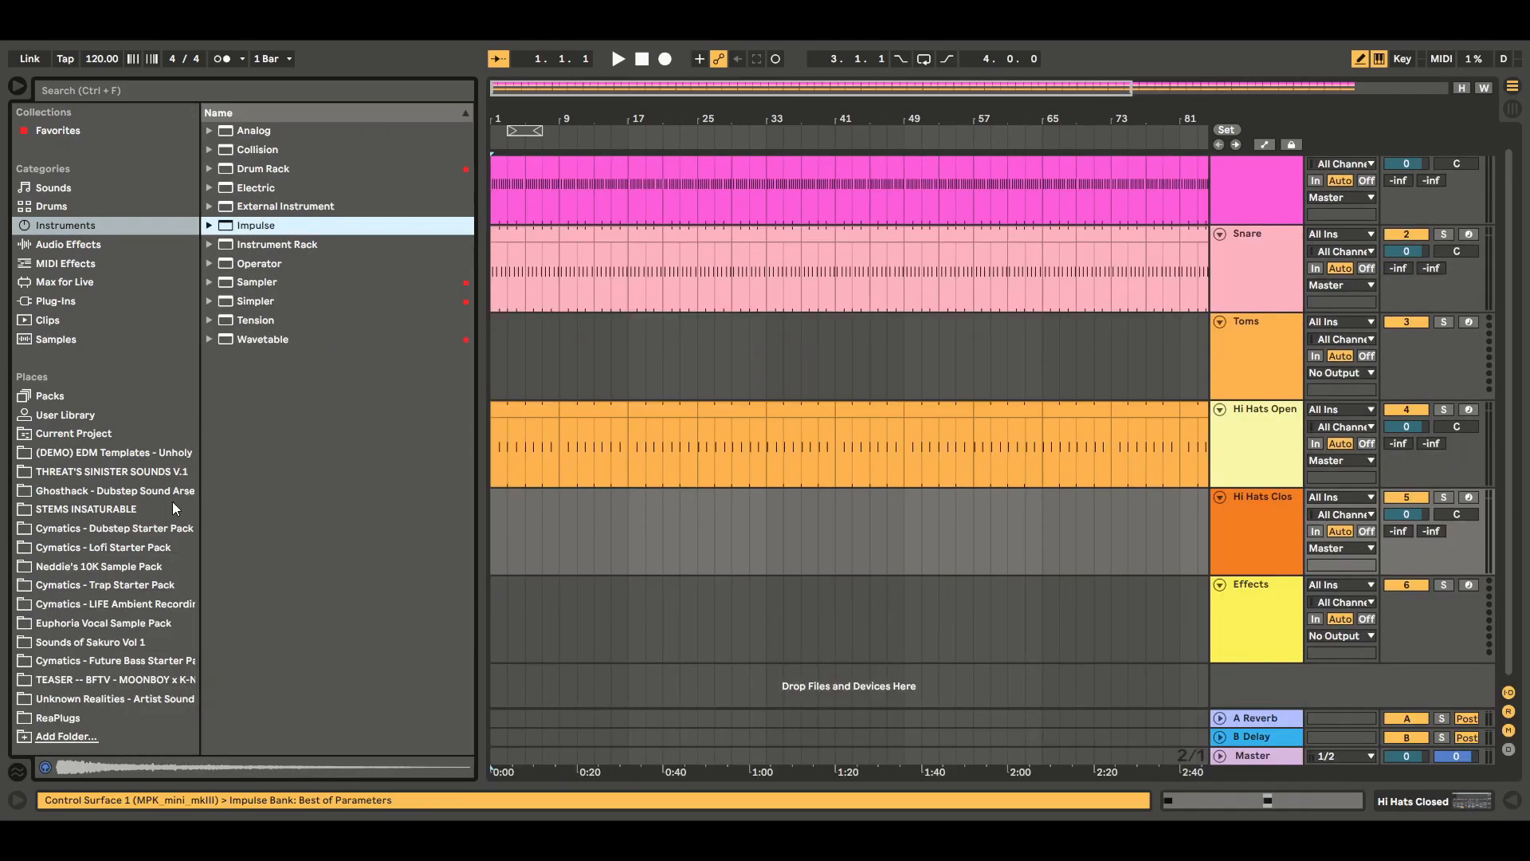
Audition closed hi-hat samples in the sample library and select Hihat Closed Feel.wav
{"action": "left_click", "coordinate": [62, 340]}
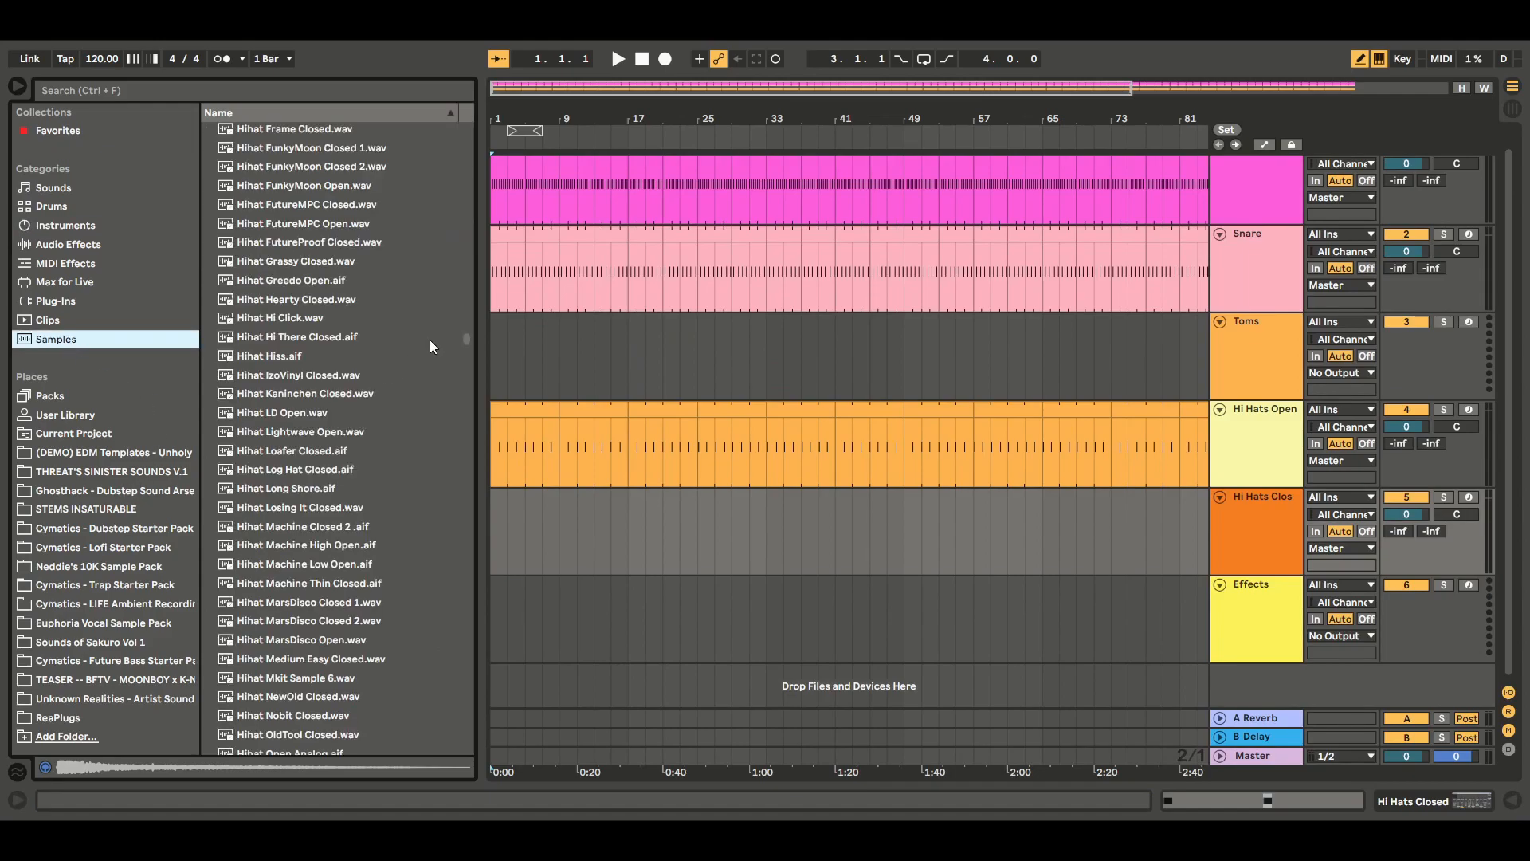
{"action": "left_click_drag", "start_coordinate": [467, 338], "coordinate": [469, 328]}
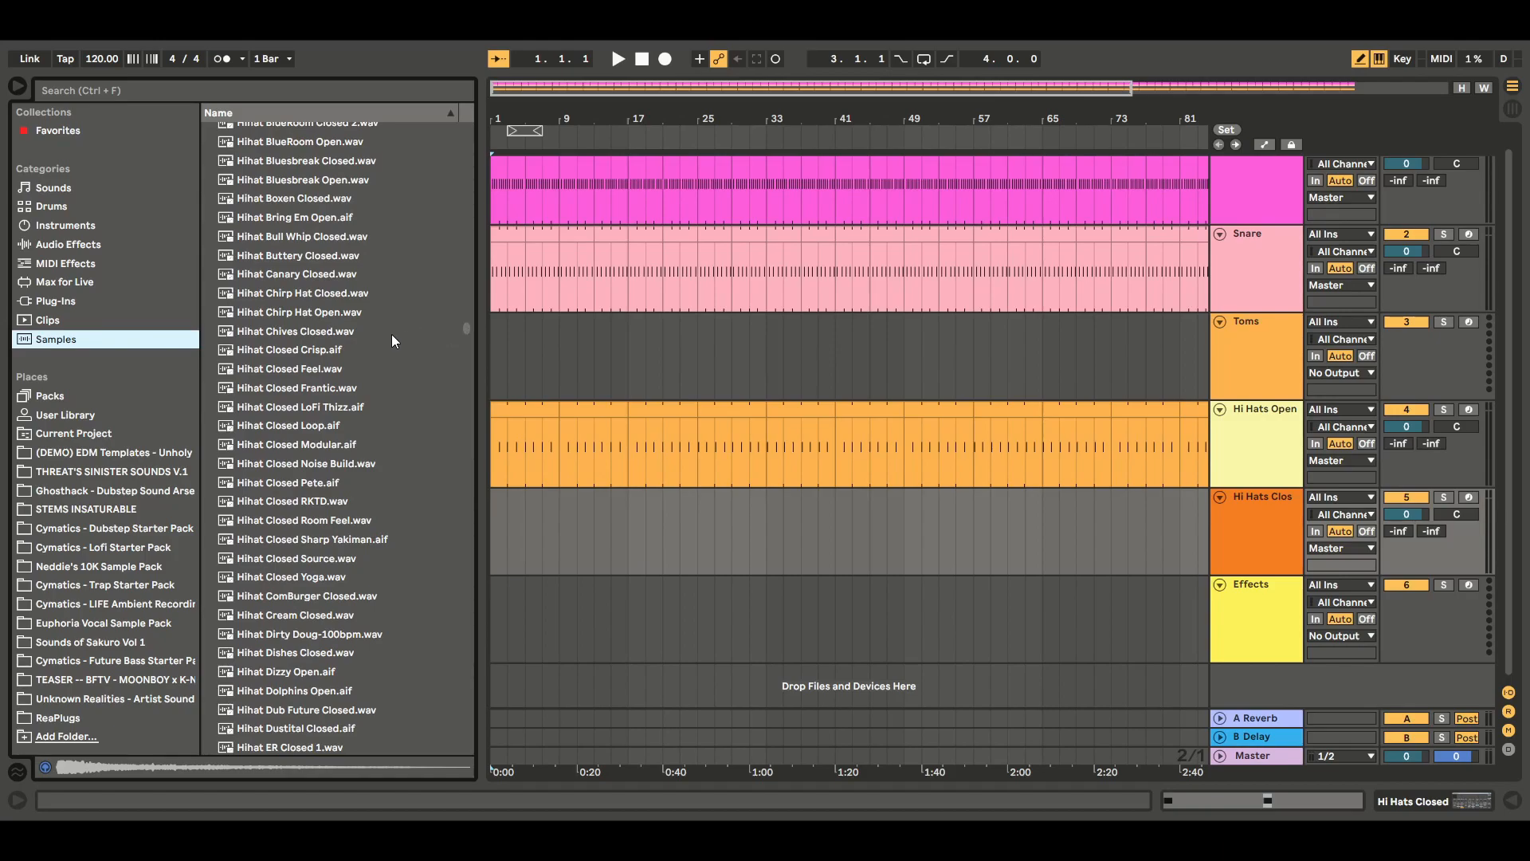
{"action": "left_click", "coordinate": [284, 372]}
{"action": "left_click", "coordinate": [288, 406]}
{"action": "left_click", "coordinate": [289, 426]}
{"action": "left_click", "coordinate": [288, 445]}
{"action": "left_click", "coordinate": [285, 373]}
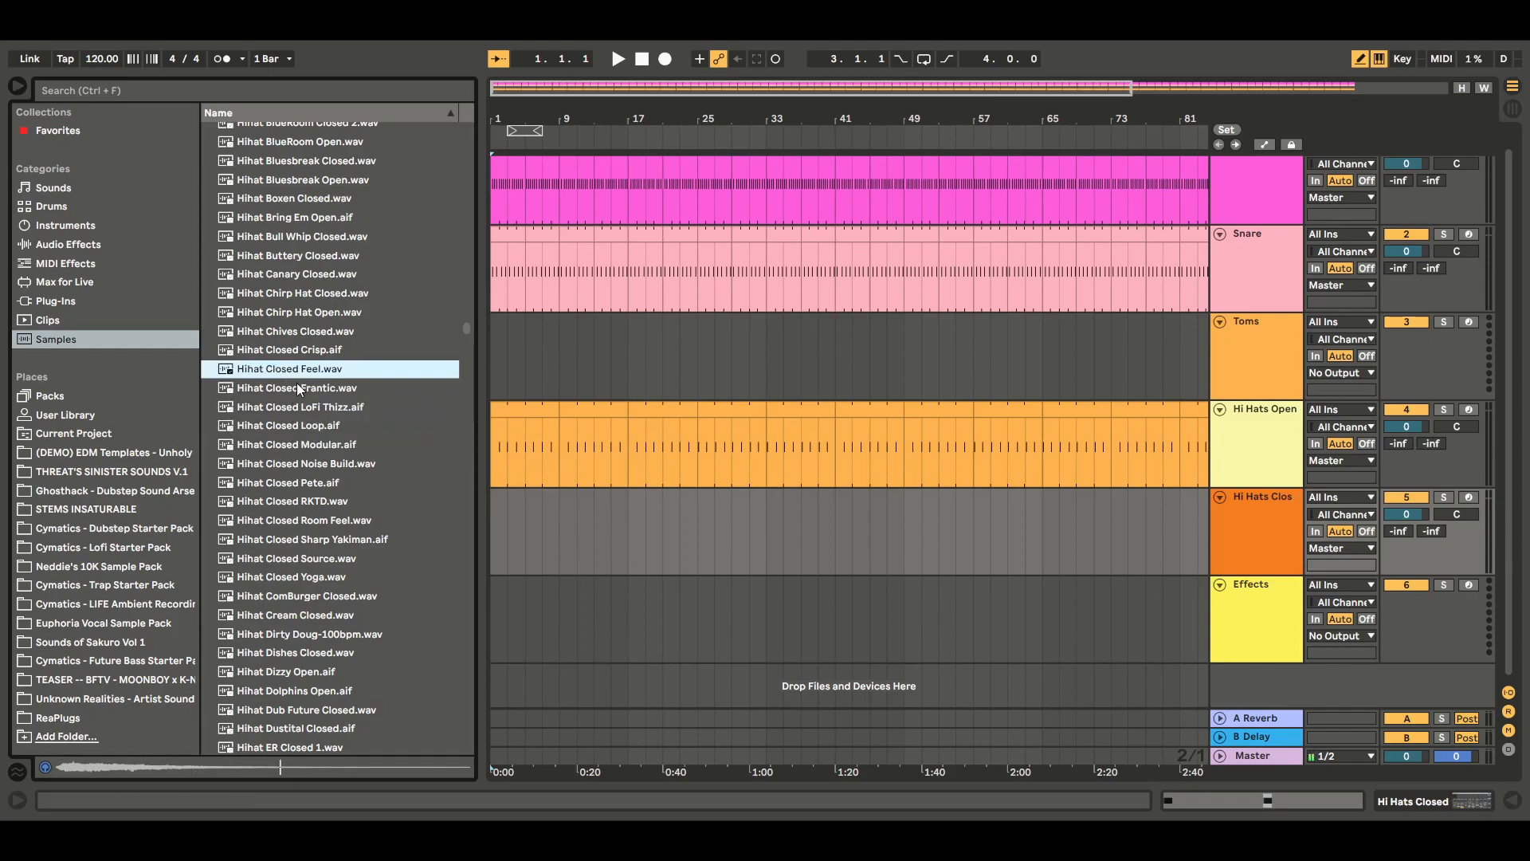
{"action": "left_click", "coordinate": [300, 334]}
{"action": "left_click", "coordinate": [296, 353]}
{"action": "left_click", "coordinate": [299, 310]}
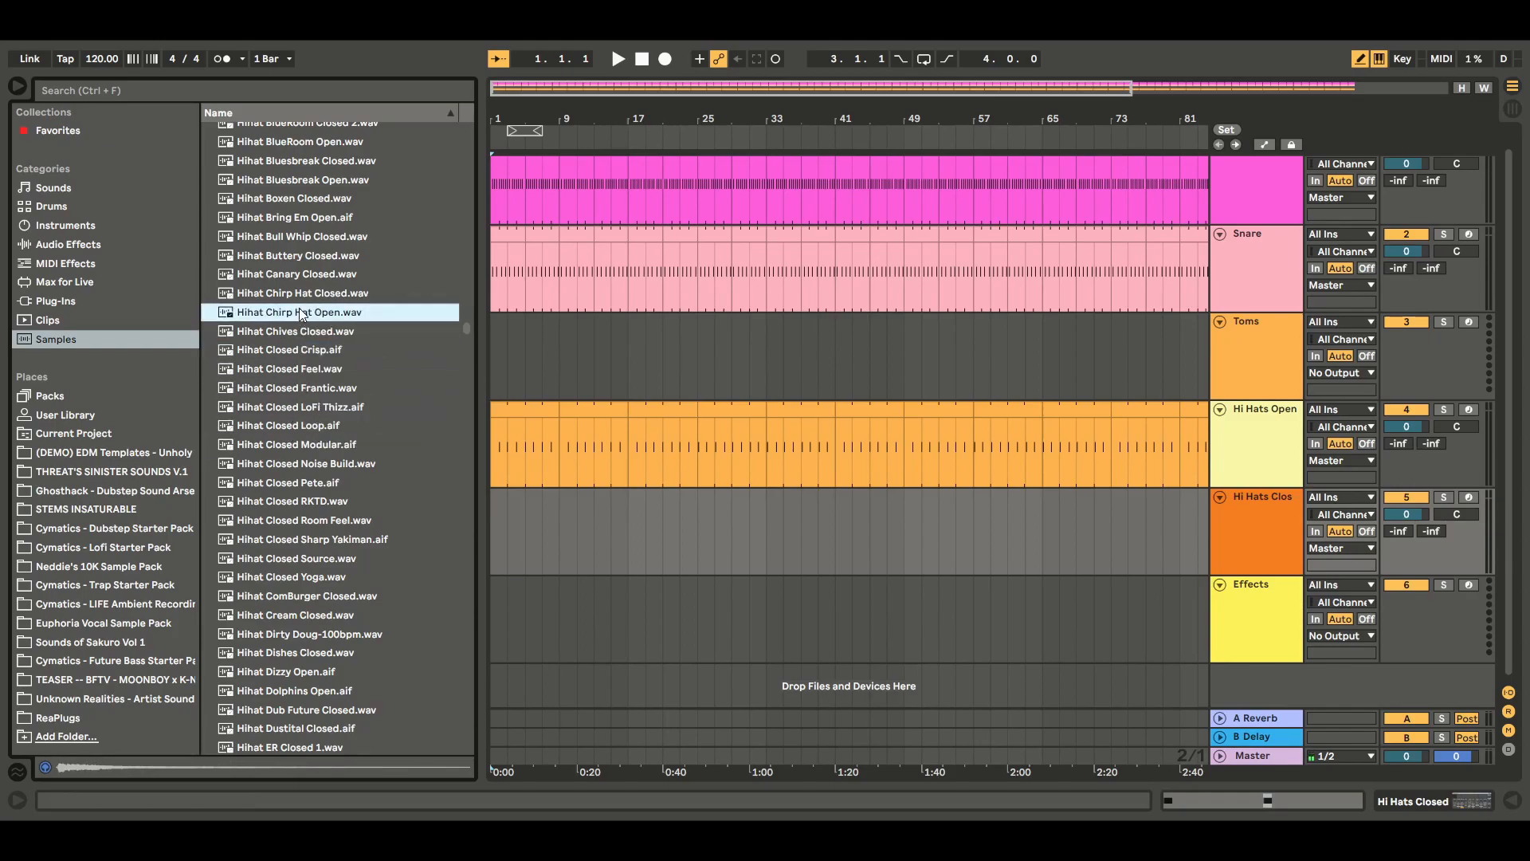
{"action": "left_click", "coordinate": [295, 386]}
{"action": "left_click", "coordinate": [290, 371]}
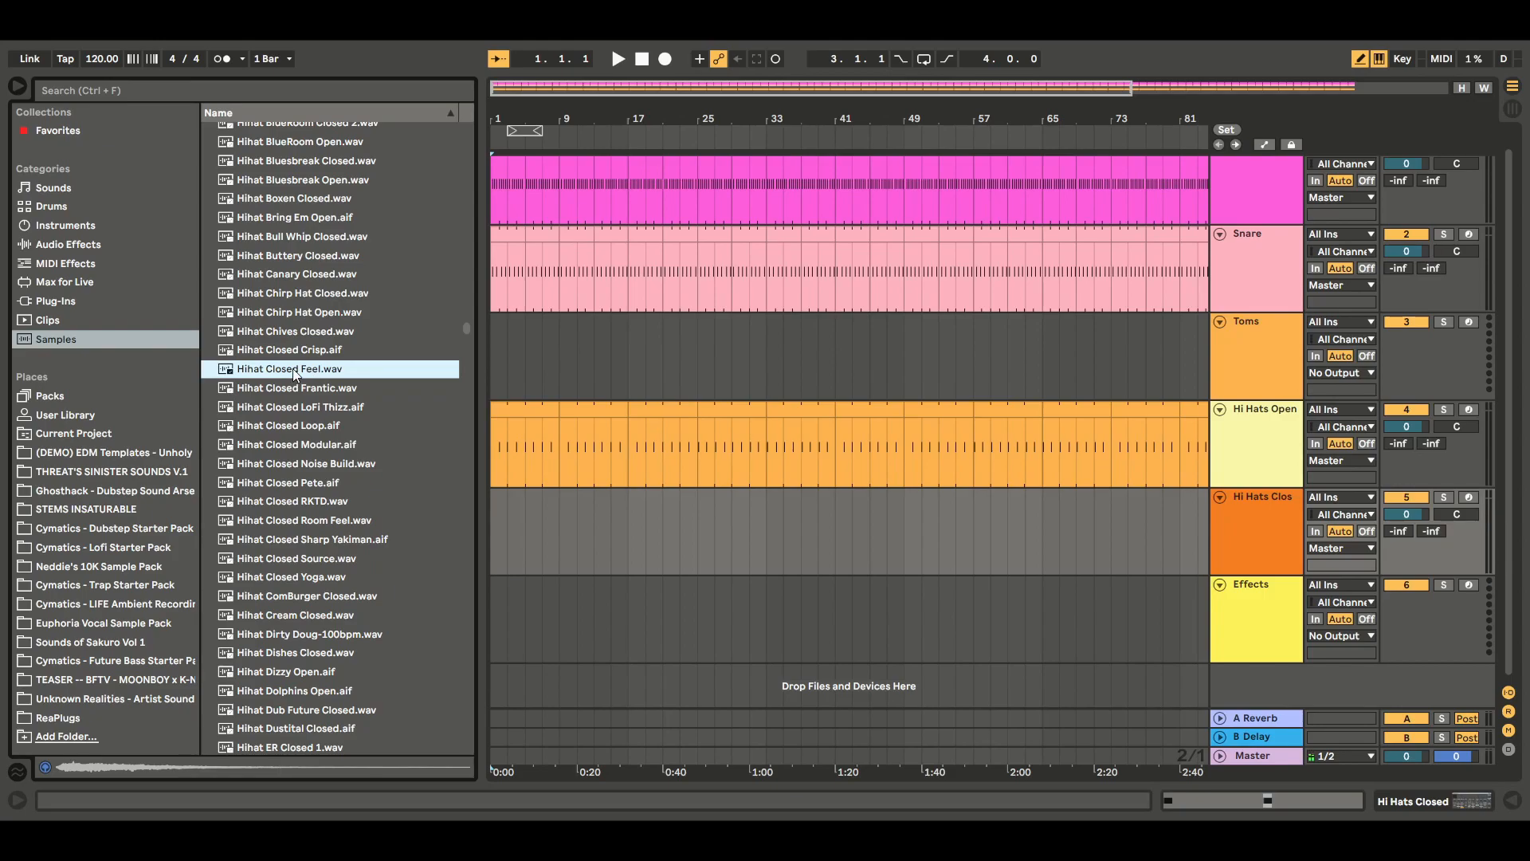
Load Hihat Closed Feel.wav into the first Impulse slot of the Hi Hats Closed track, trigger it once, and hide the device view and browser
{"action": "double_click", "coordinate": [1250, 536]}
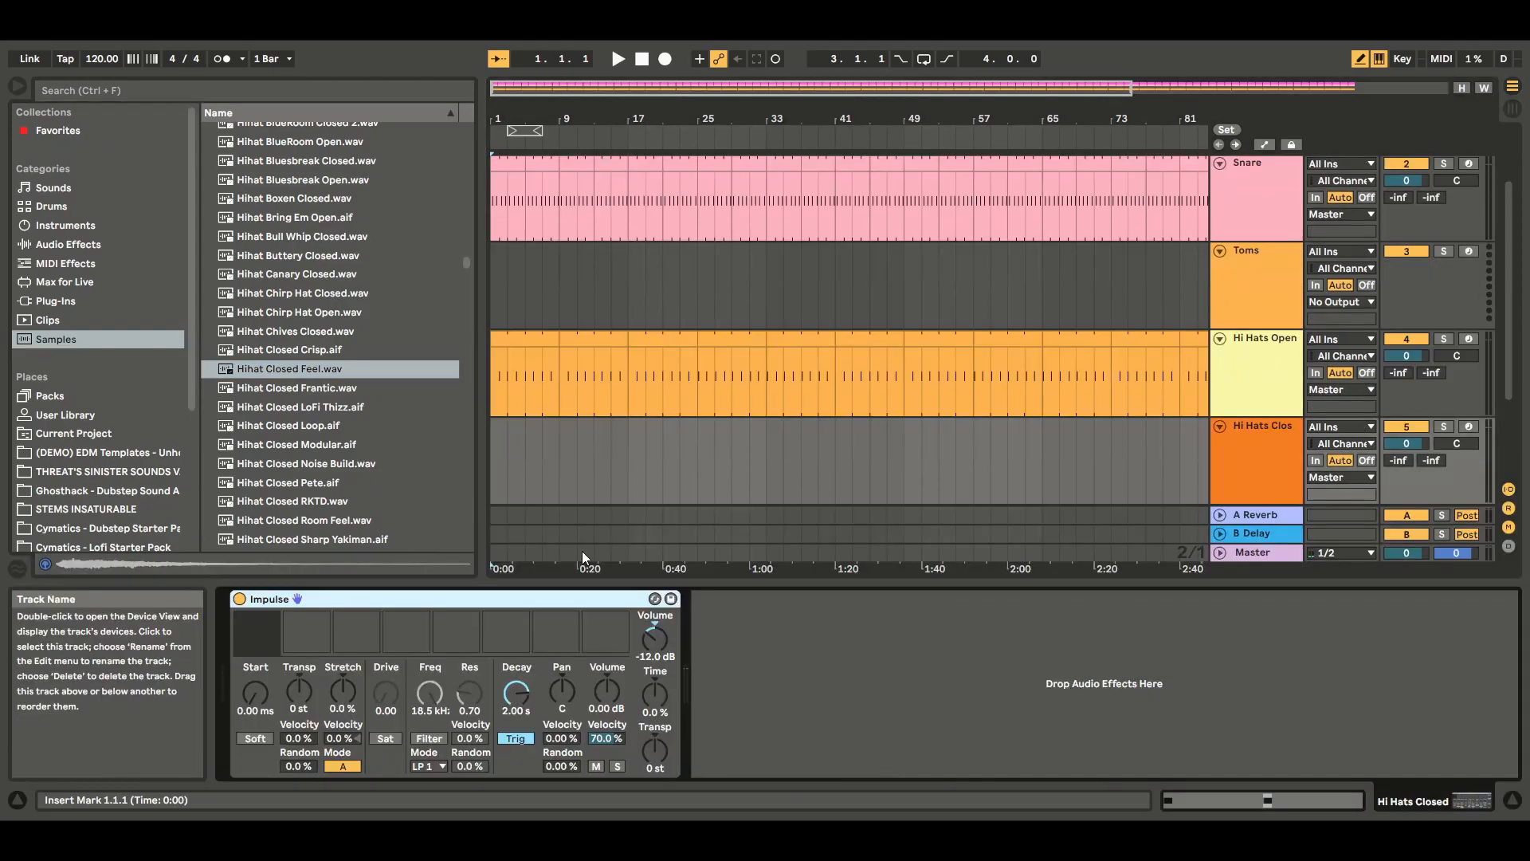
{"action": "left_click_drag", "start_coordinate": [266, 636], "coordinate": [264, 635]}
{"action": "left_click", "coordinate": [257, 618]}
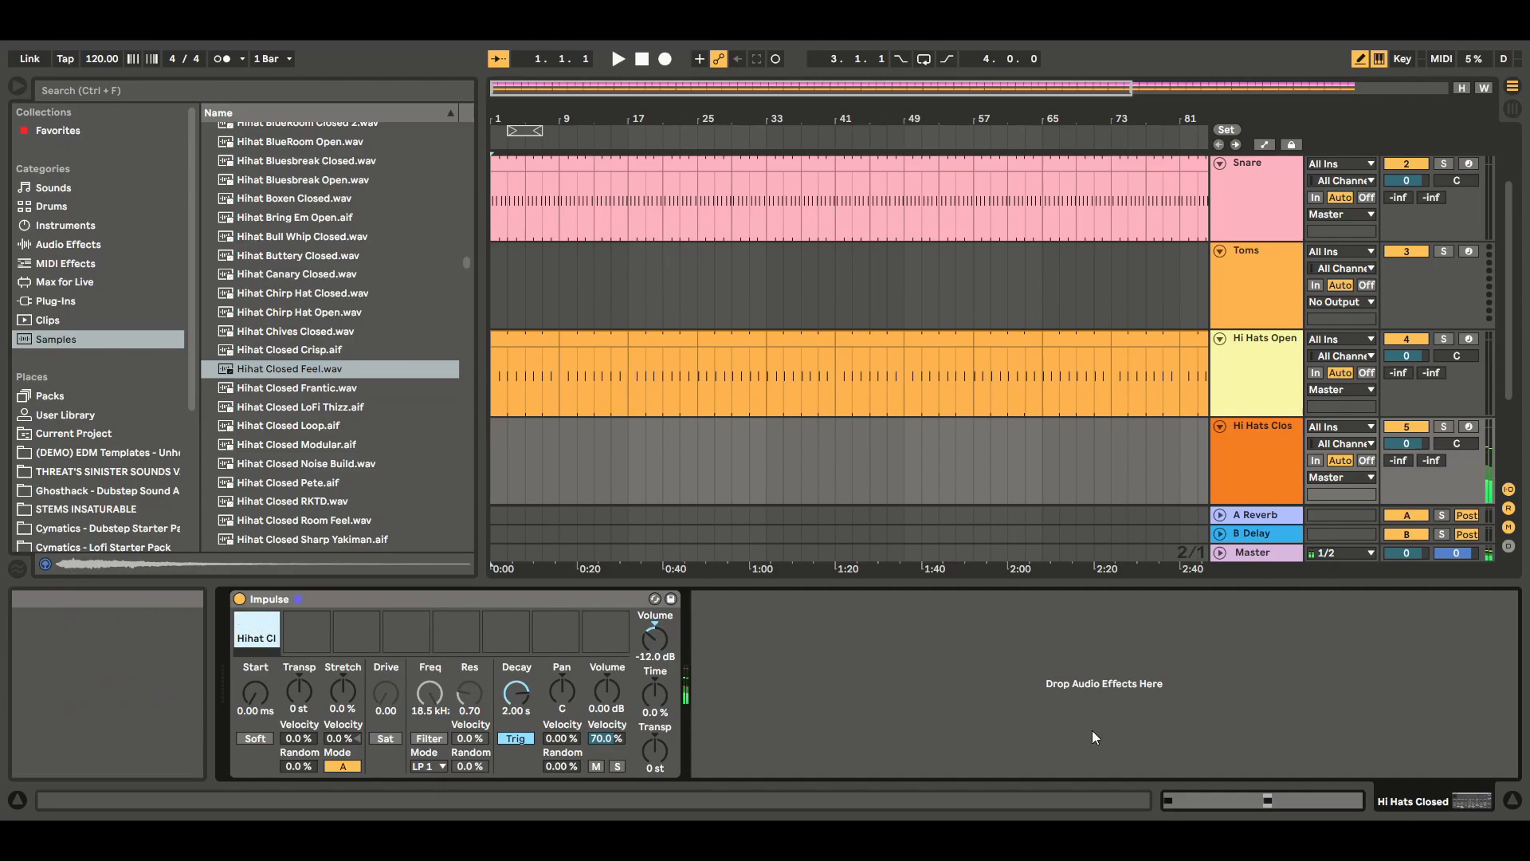
{"action": "left_click", "coordinate": [1510, 800]}
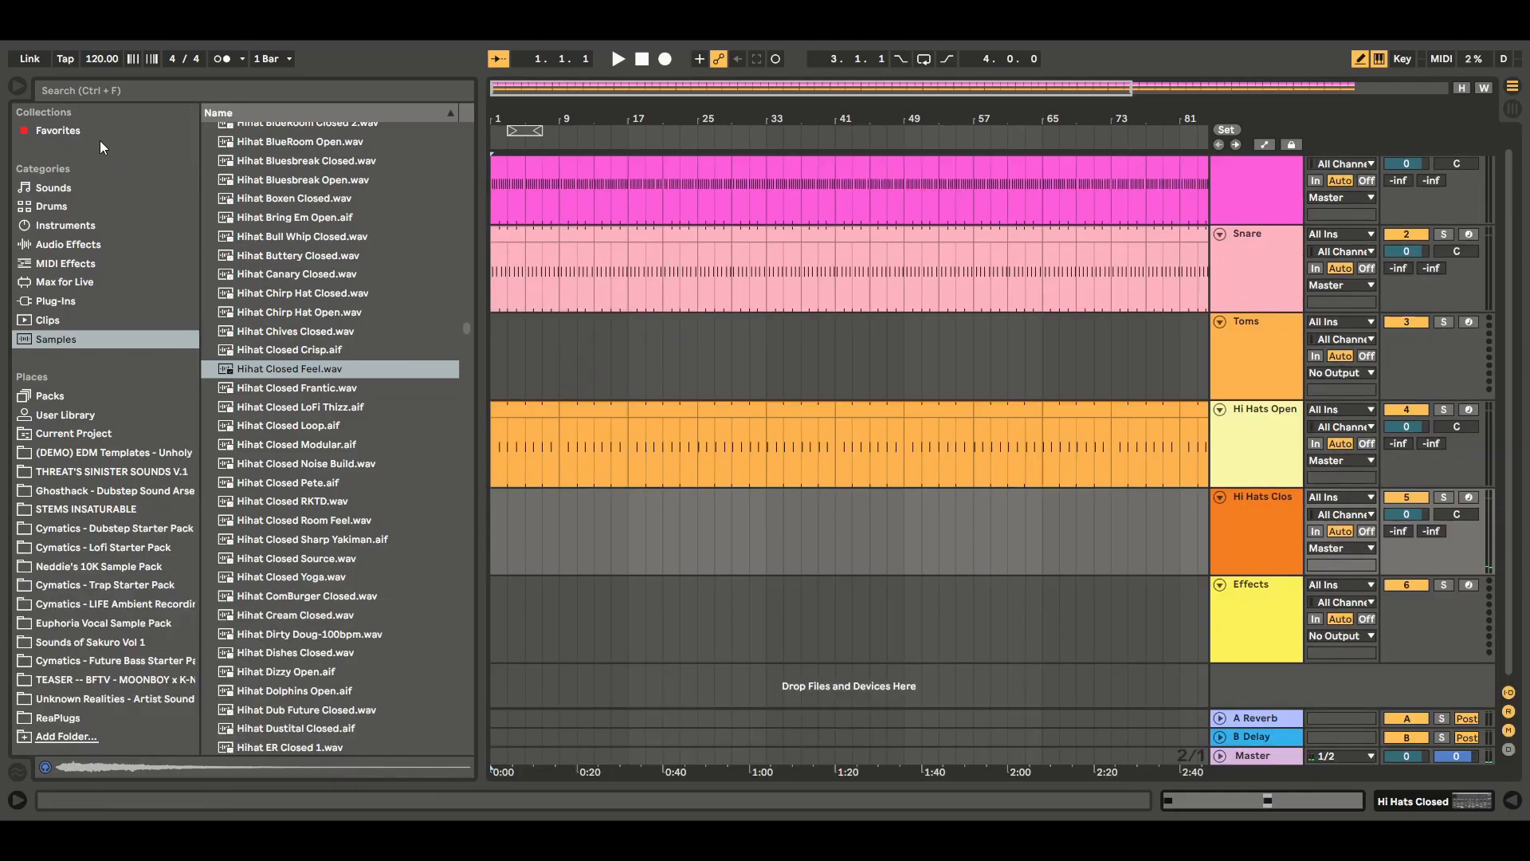
{"action": "left_click", "coordinate": [17, 86]}
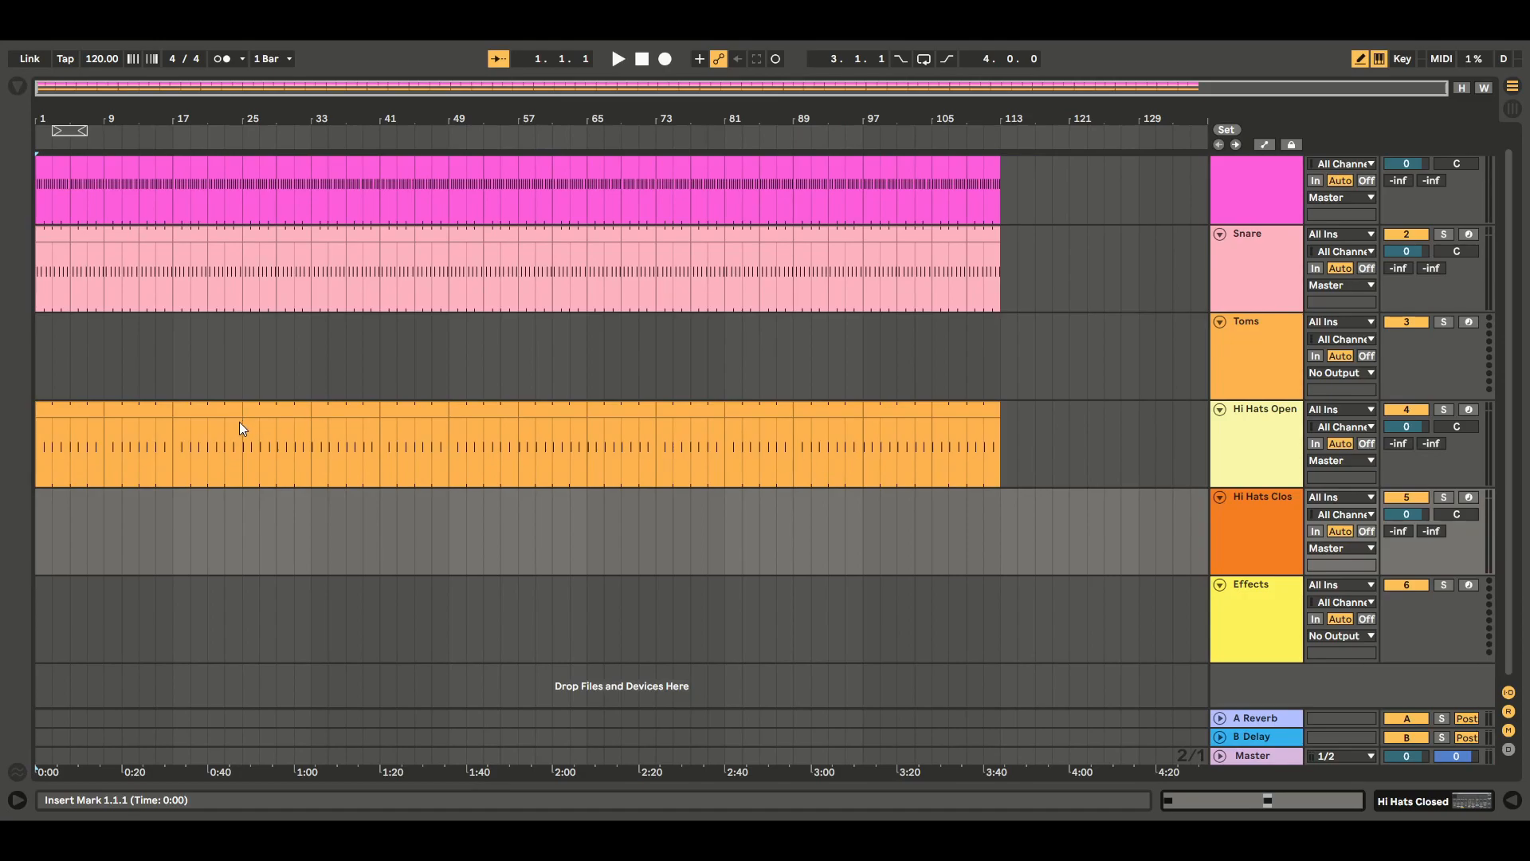
Create a closed hi-hat MIDI clip from bar 1 extended to bar 9, draw notes at 1.2, 1.4, 2.2 and 2.4, and start playback
{"action": "double_click", "coordinate": [38, 520]}
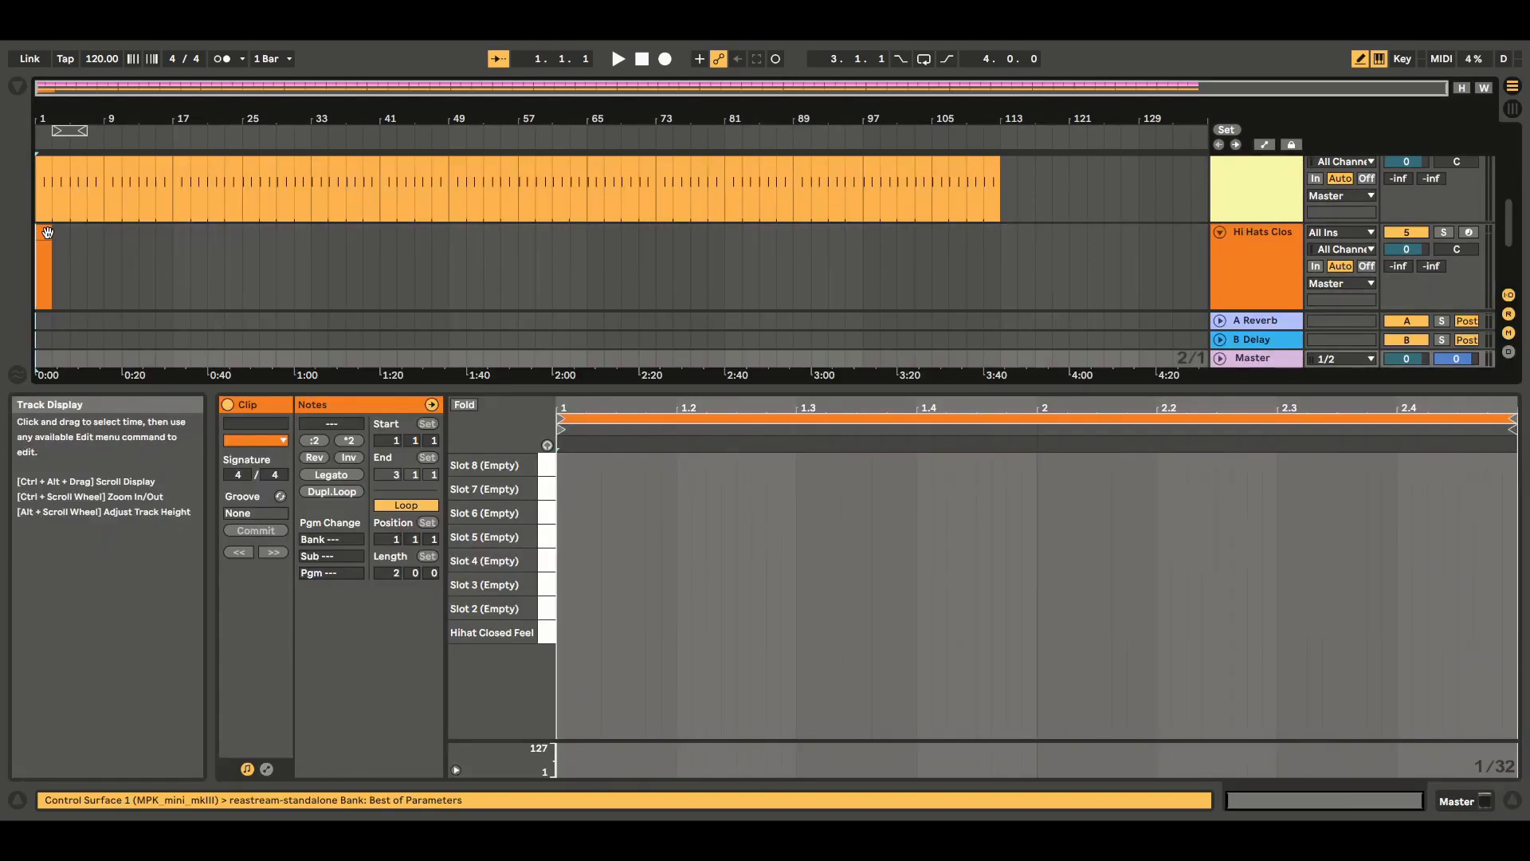
{"action": "left_click_drag", "start_coordinate": [49, 234], "coordinate": [103, 235]}
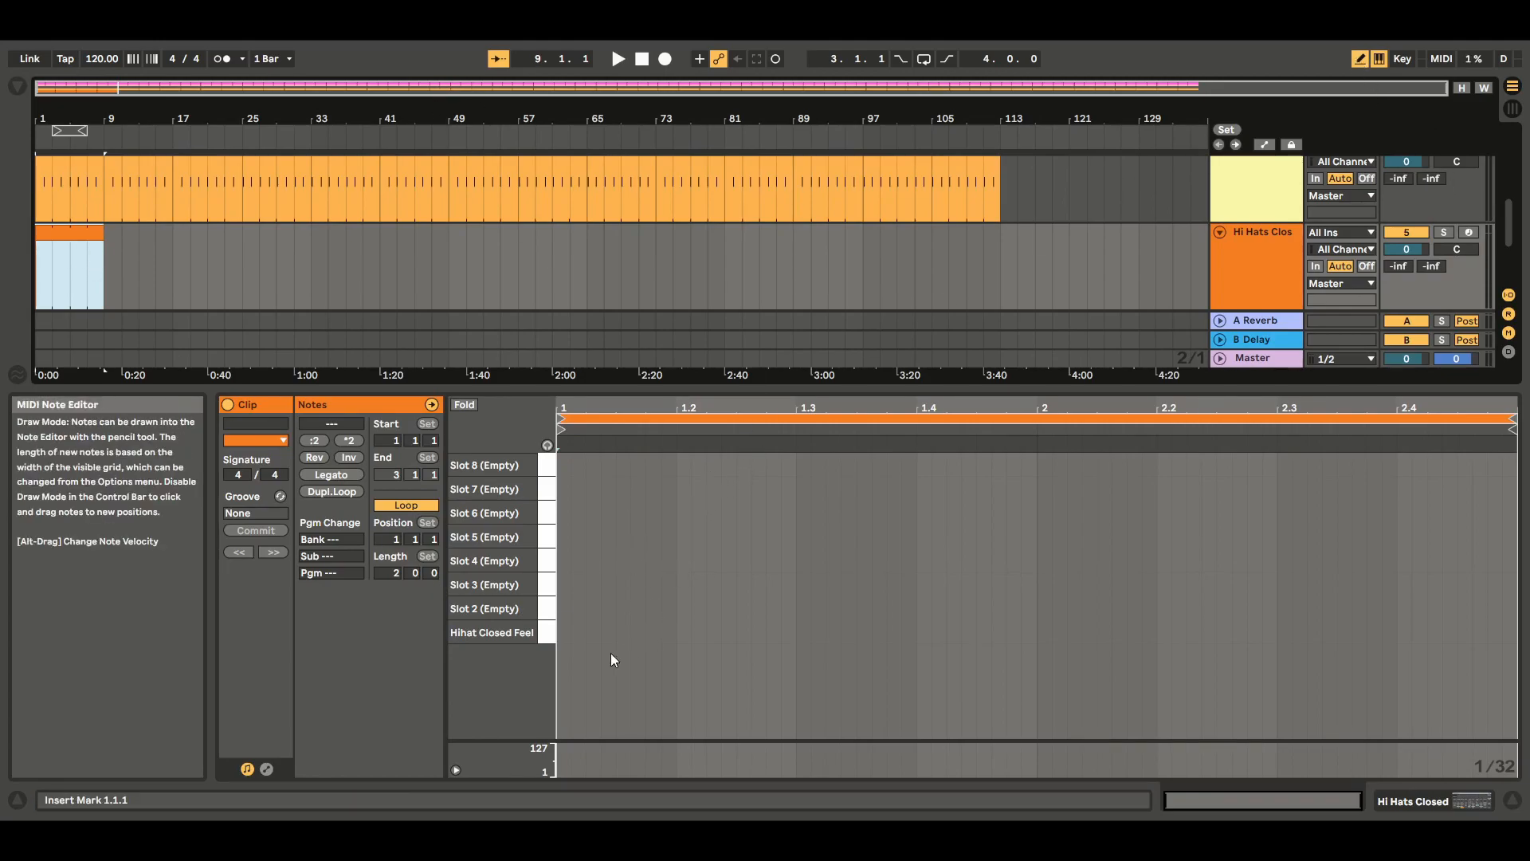
{"action": "left_click", "coordinate": [684, 632]}
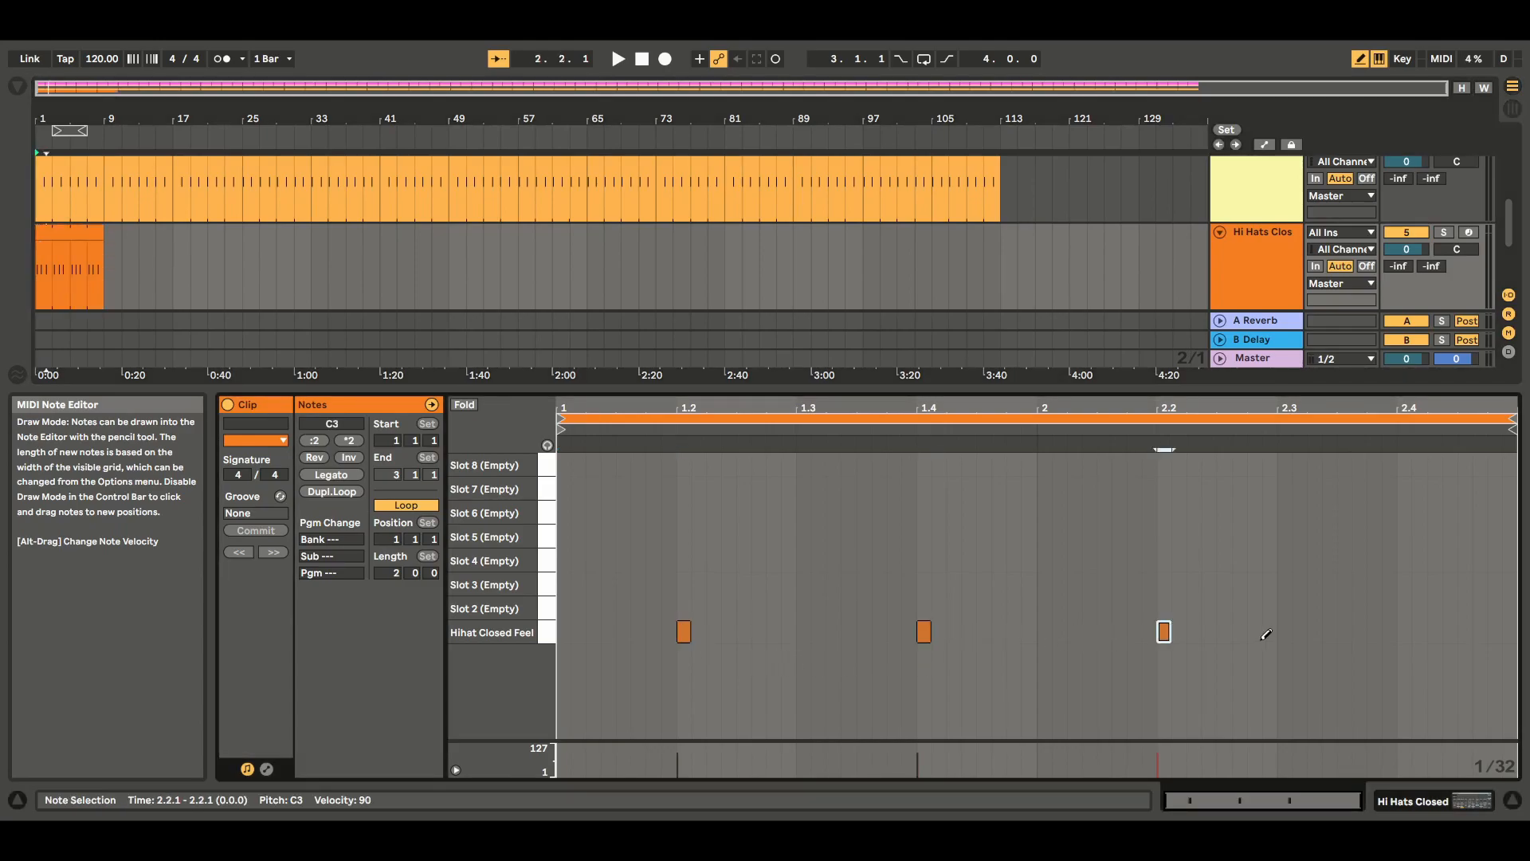
{"action": "left_click", "coordinate": [618, 58]}
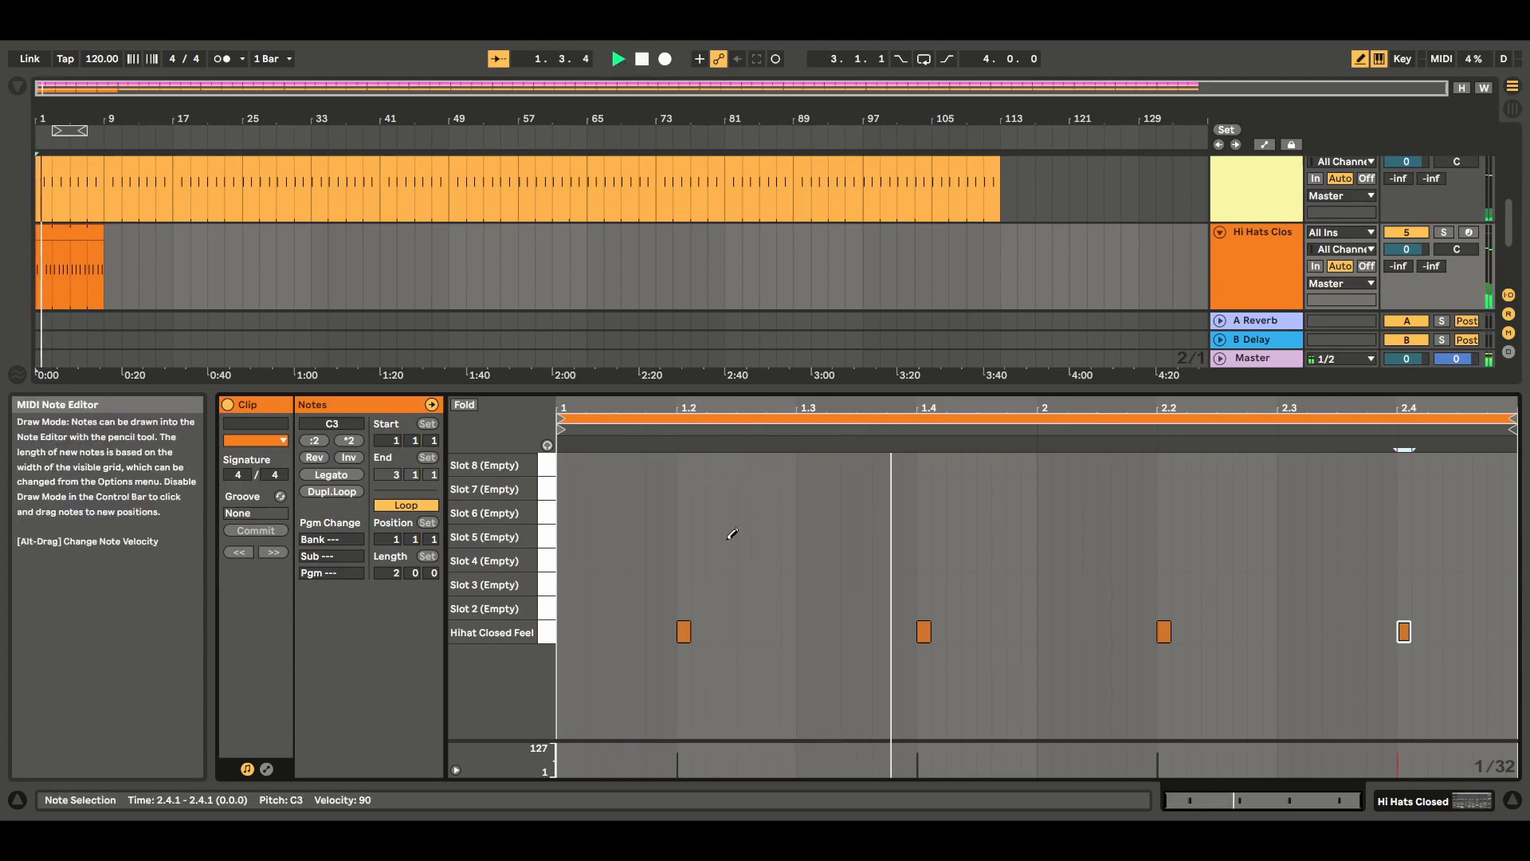
Turn off Draw Mode and move the first two closed hi-hat notes to the offbeats at 1.1.3 and 1.2.3
{"action": "left_click", "coordinate": [1360, 59]}
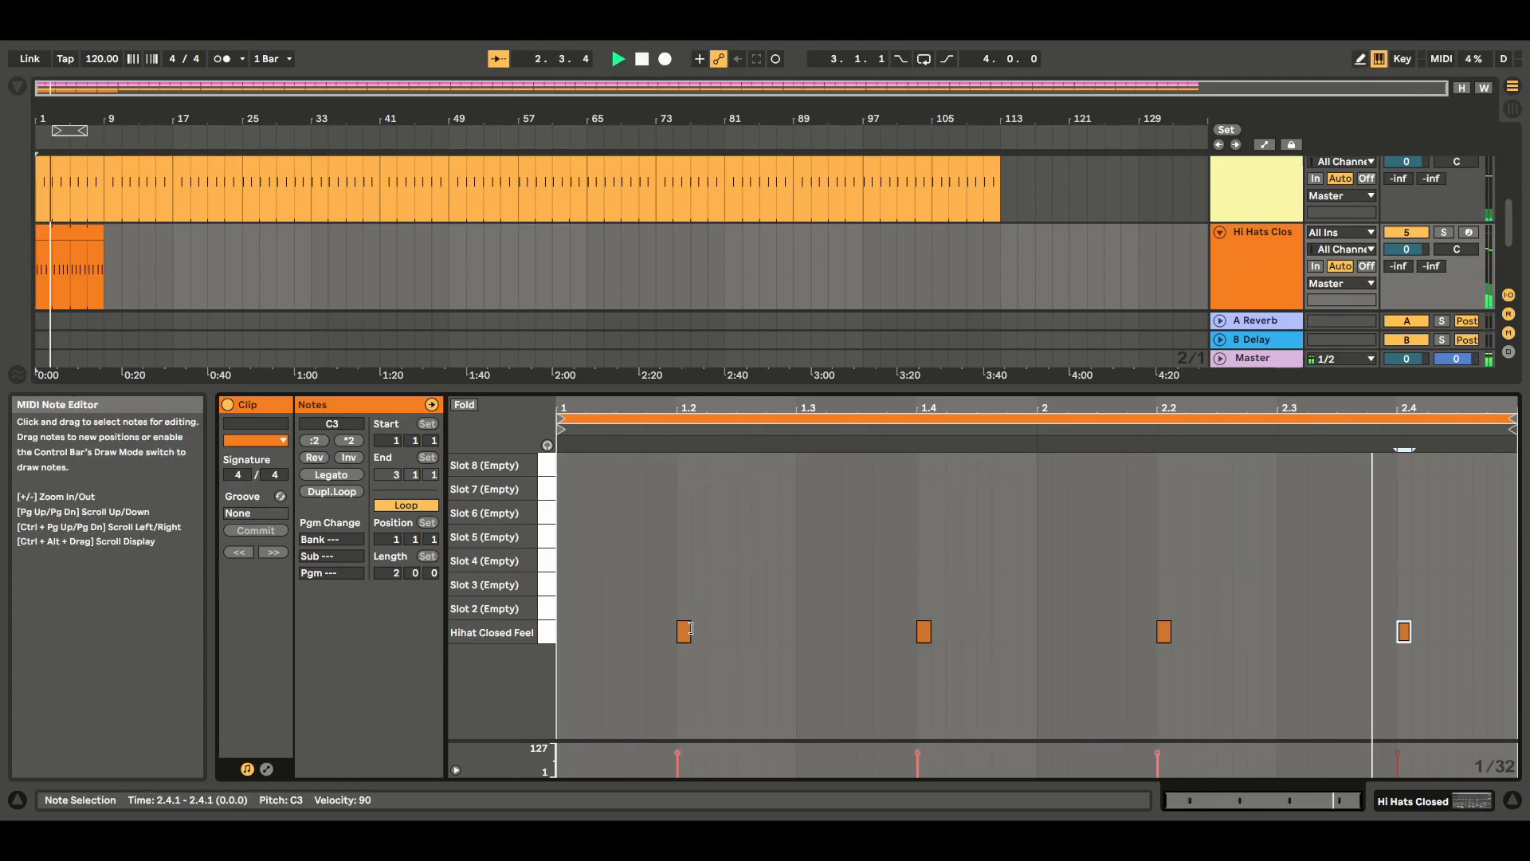
{"action": "left_click_drag", "start_coordinate": [683, 633], "coordinate": [626, 642]}
{"action": "left_click_drag", "start_coordinate": [926, 630], "coordinate": [756, 646]}
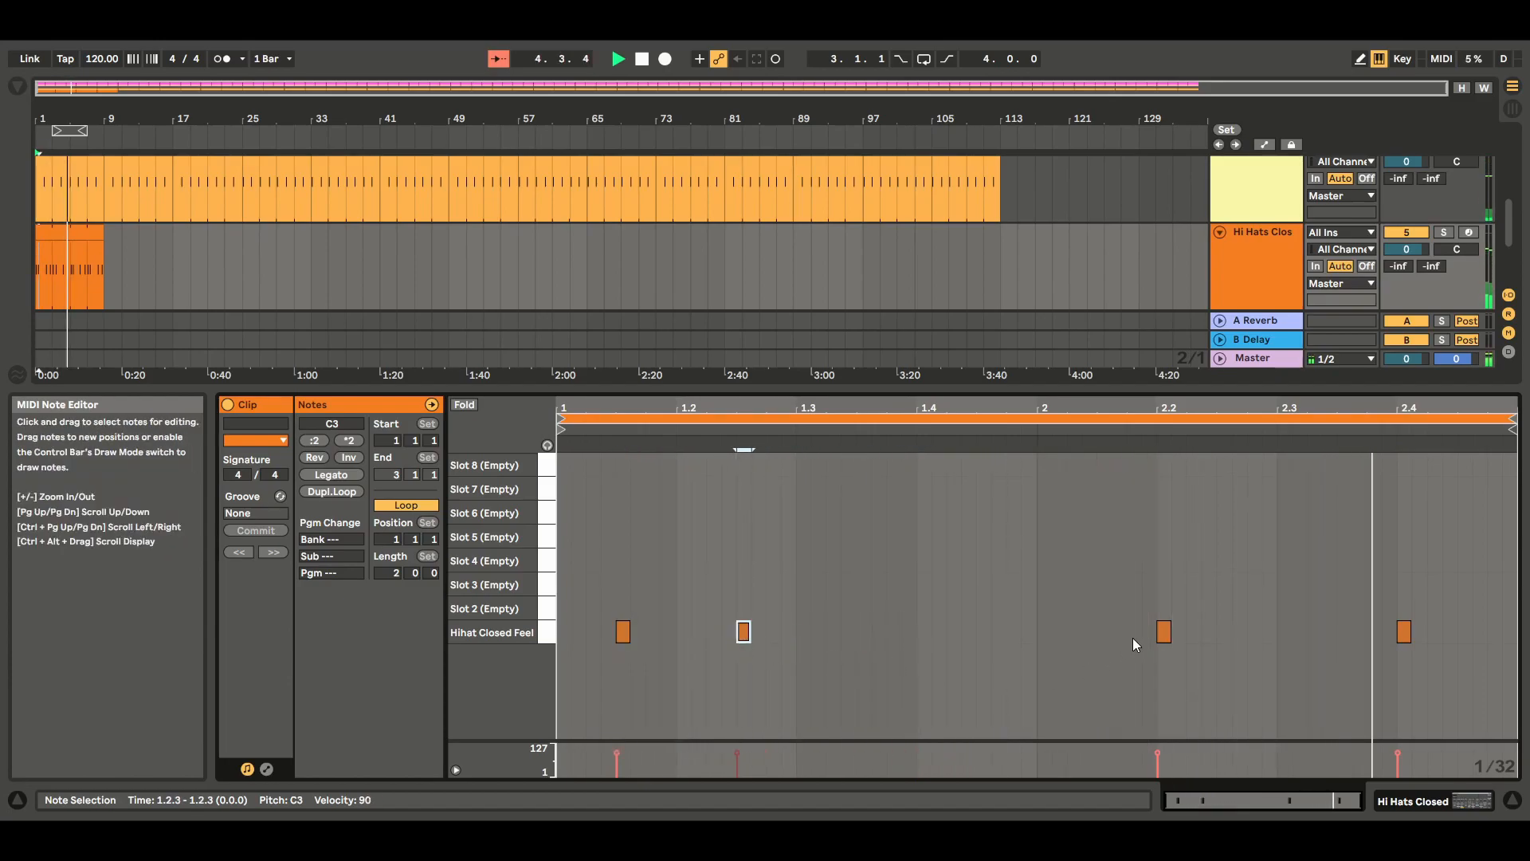
Duplicate the two offbeat closed hi-hat notes and shift the copies to 1.3.3 and 1.4.3
{"action": "left_click_drag", "start_coordinate": [792, 545], "coordinate": [567, 696]}
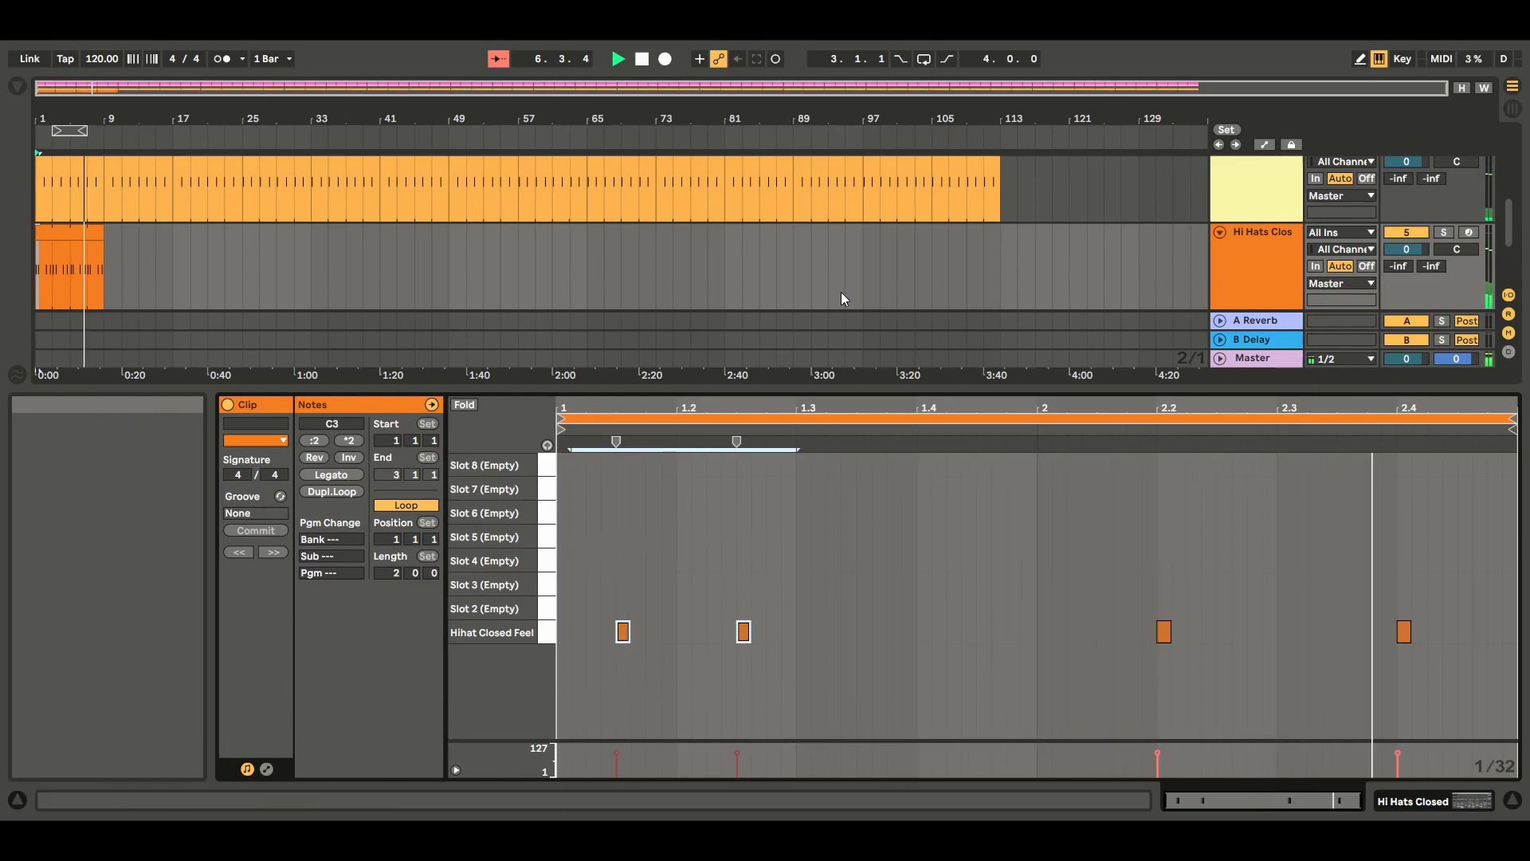
{"action": "key", "text": "ctrl+d"}
{"action": "mouse_move", "coordinate": [1035, 538]}
{"action": "left_mouse_down"}
{"action": "mouse_move", "coordinate": [1016, 668]}
{"action": "mouse_move", "coordinate": [571, 711]}
{"action": "left_mouse_up"}
{"action": "left_click", "coordinate": [840, 658]}
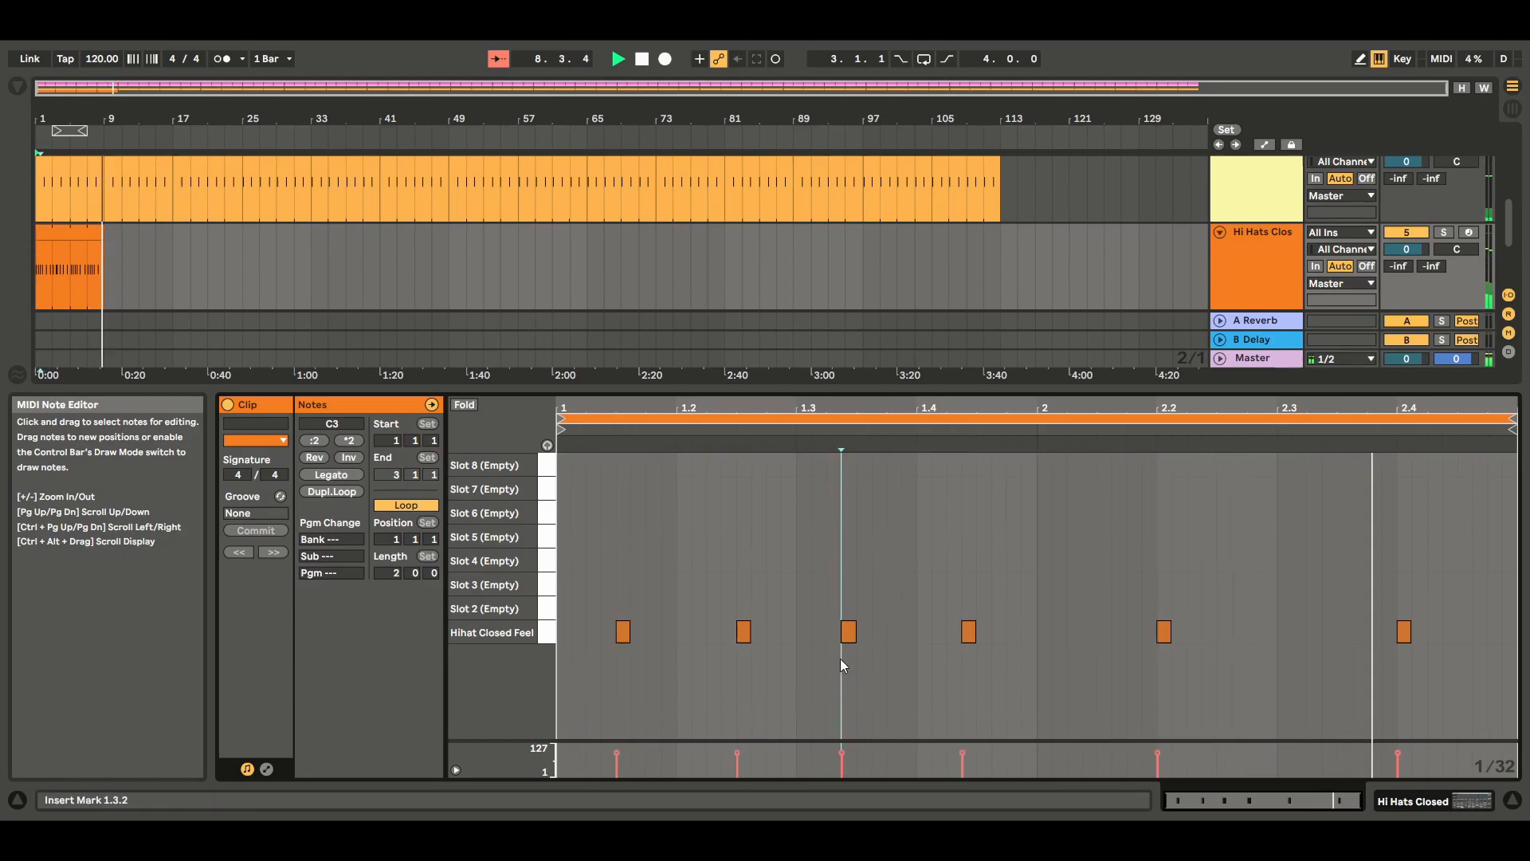
{"action": "left_click_drag", "start_coordinate": [967, 635], "coordinate": [983, 634]}
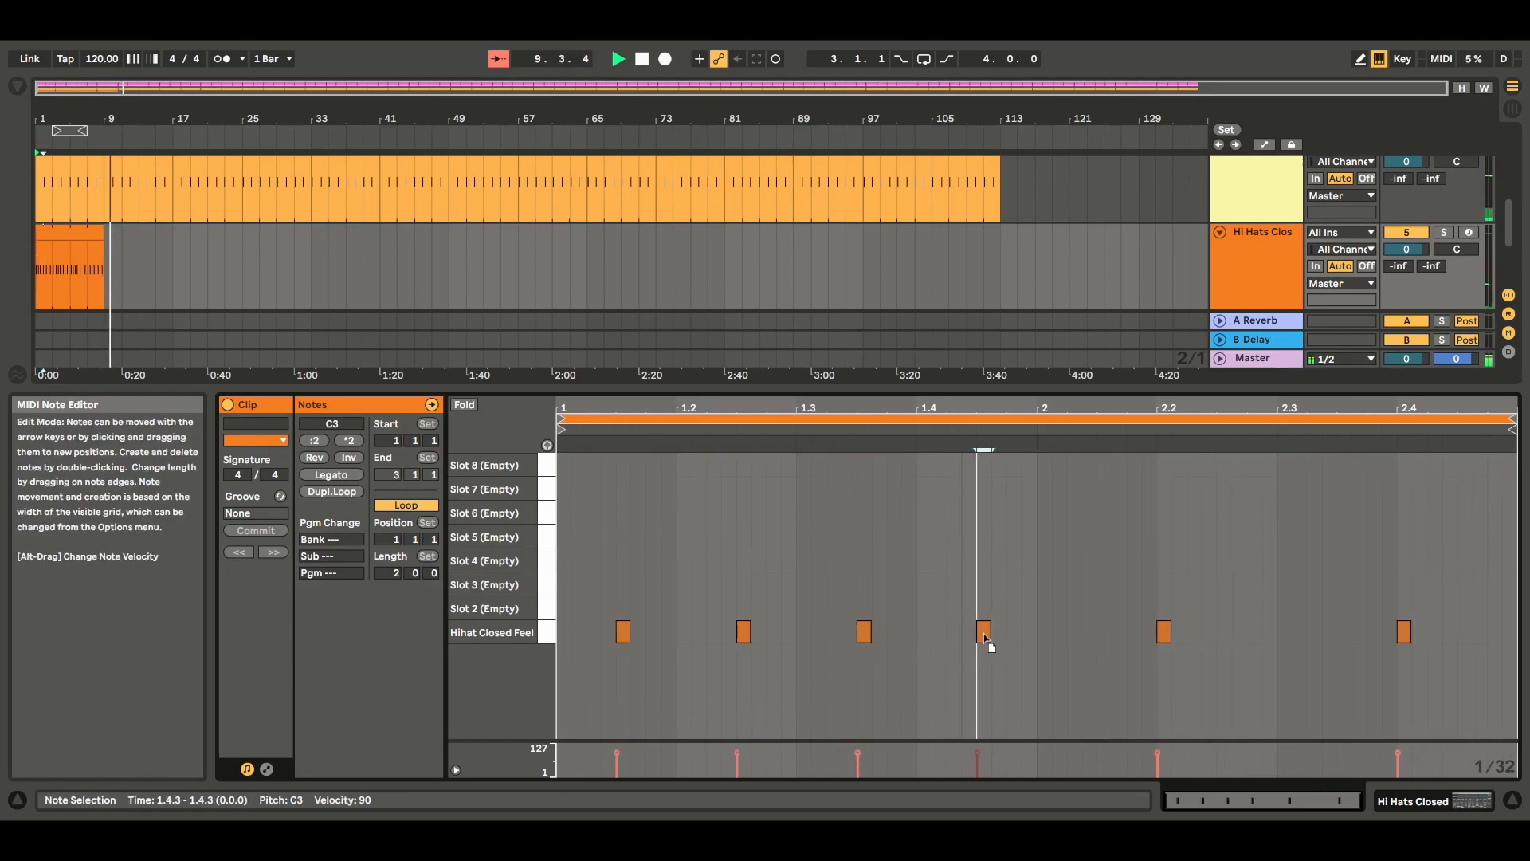
Stop playback, delete the closed hi-hat notes at 2.2 and 2.4, and duplicate the four bar 1 notes into bar 2
{"action": "key", "text": "space"}
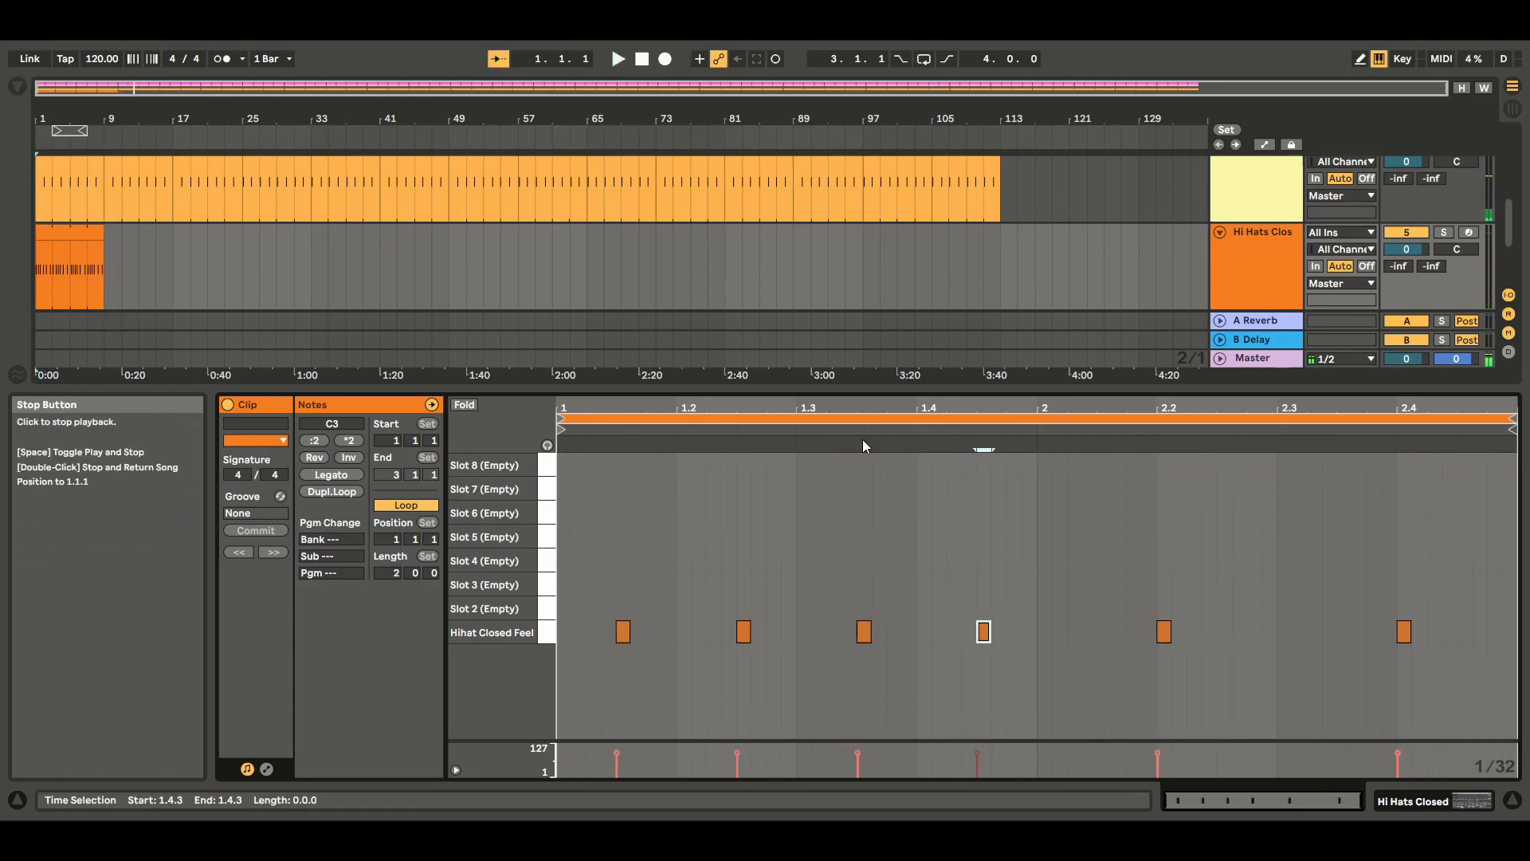
{"action": "mouse_move", "coordinate": [1160, 590]}
{"action": "left_mouse_down"}
{"action": "mouse_move", "coordinate": [1408, 667]}
{"action": "mouse_move", "coordinate": [1428, 654]}
{"action": "left_mouse_up"}
{"action": "key", "text": "Delete"}
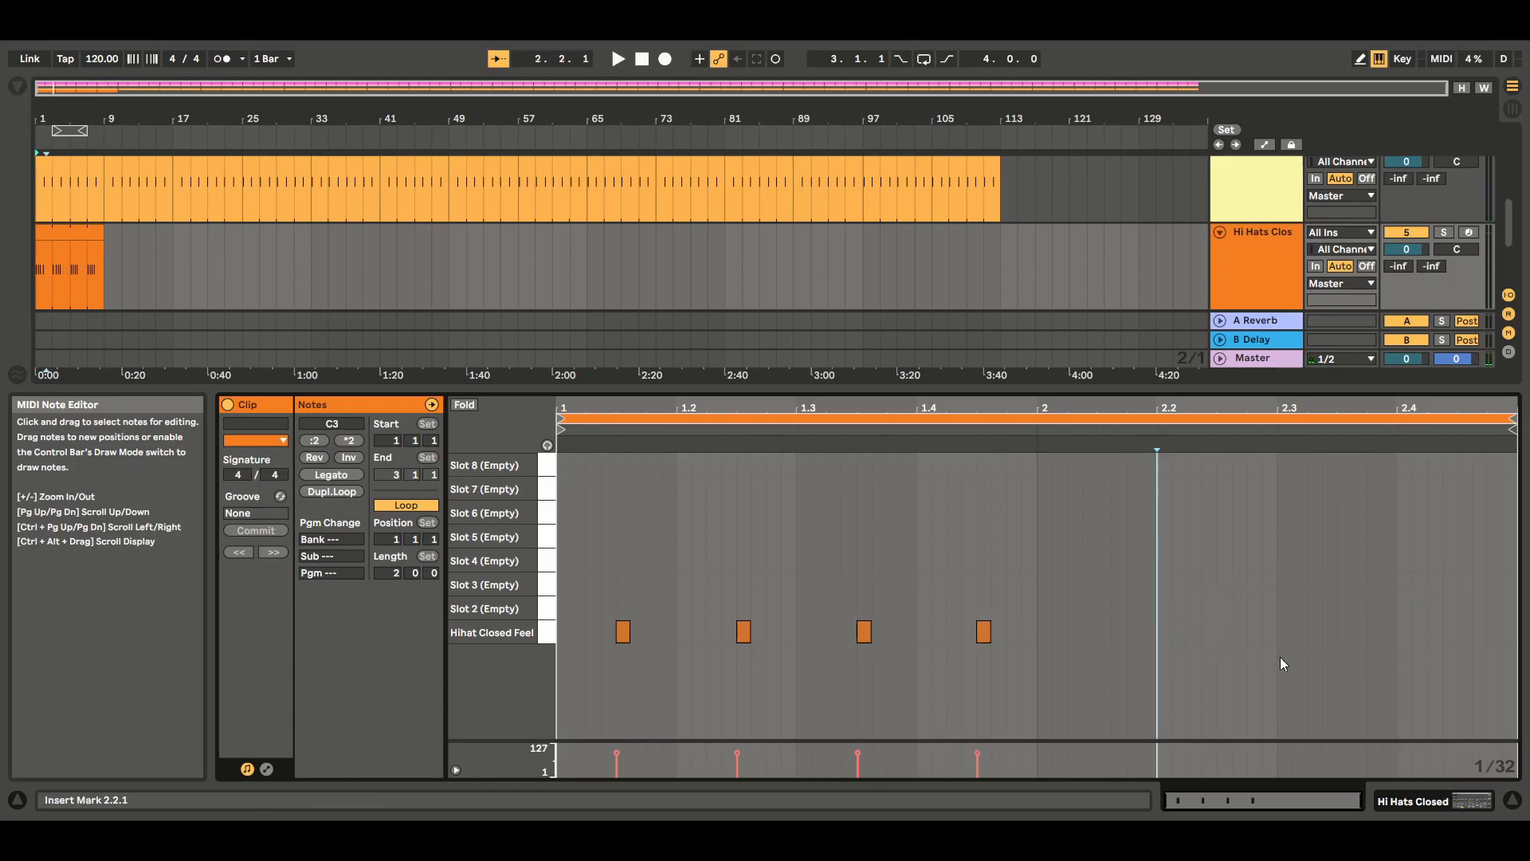
{"action": "mouse_move", "coordinate": [1036, 533]}
{"action": "left_mouse_down"}
{"action": "mouse_move", "coordinate": [1006, 682]}
{"action": "mouse_move", "coordinate": [558, 687]}
{"action": "left_mouse_up"}
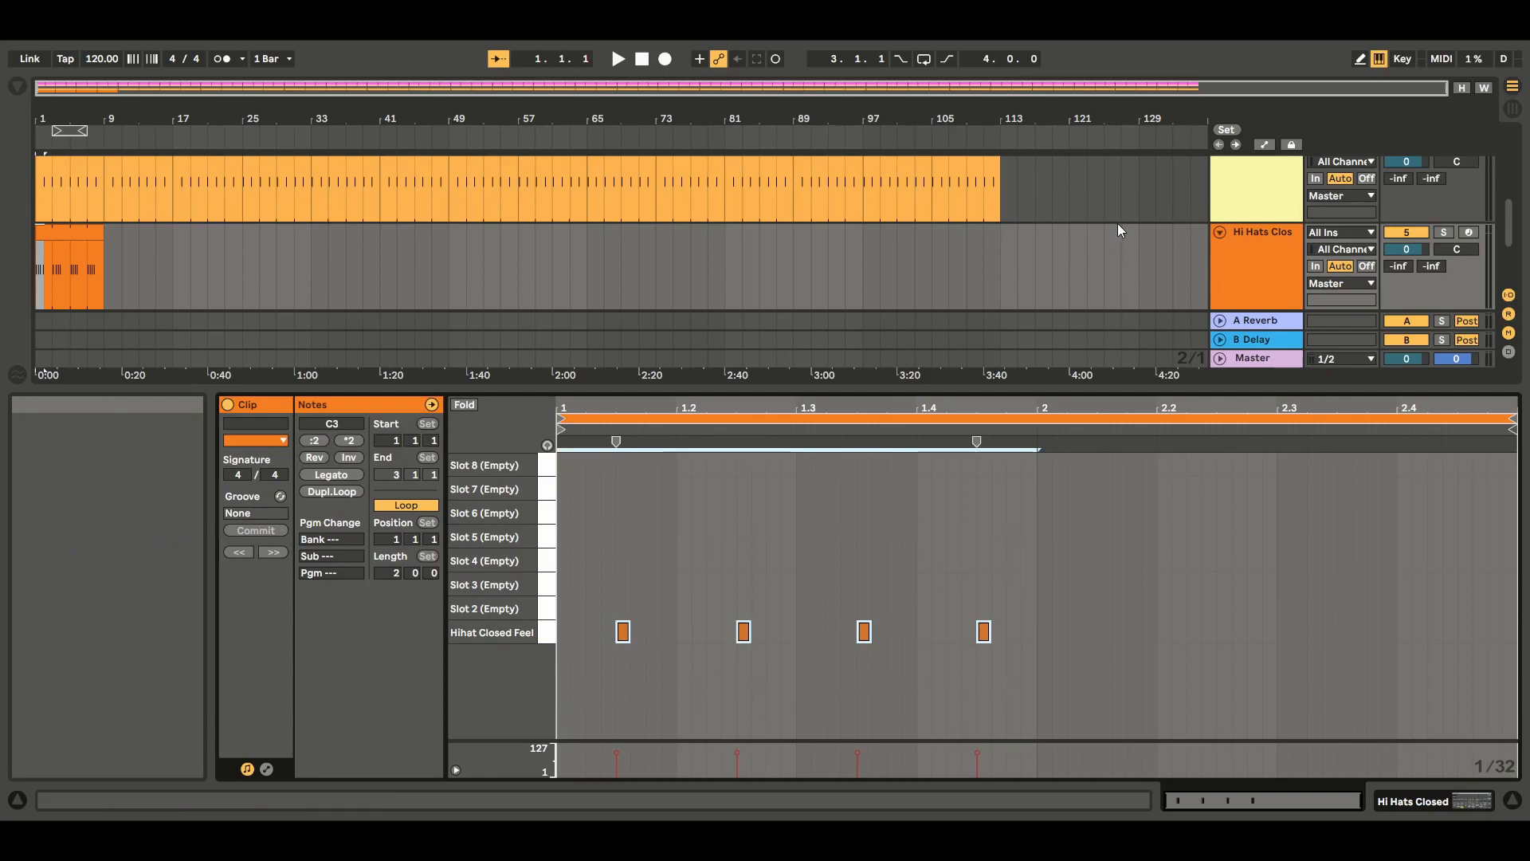
{"action": "key", "text": "ctrl+d"}
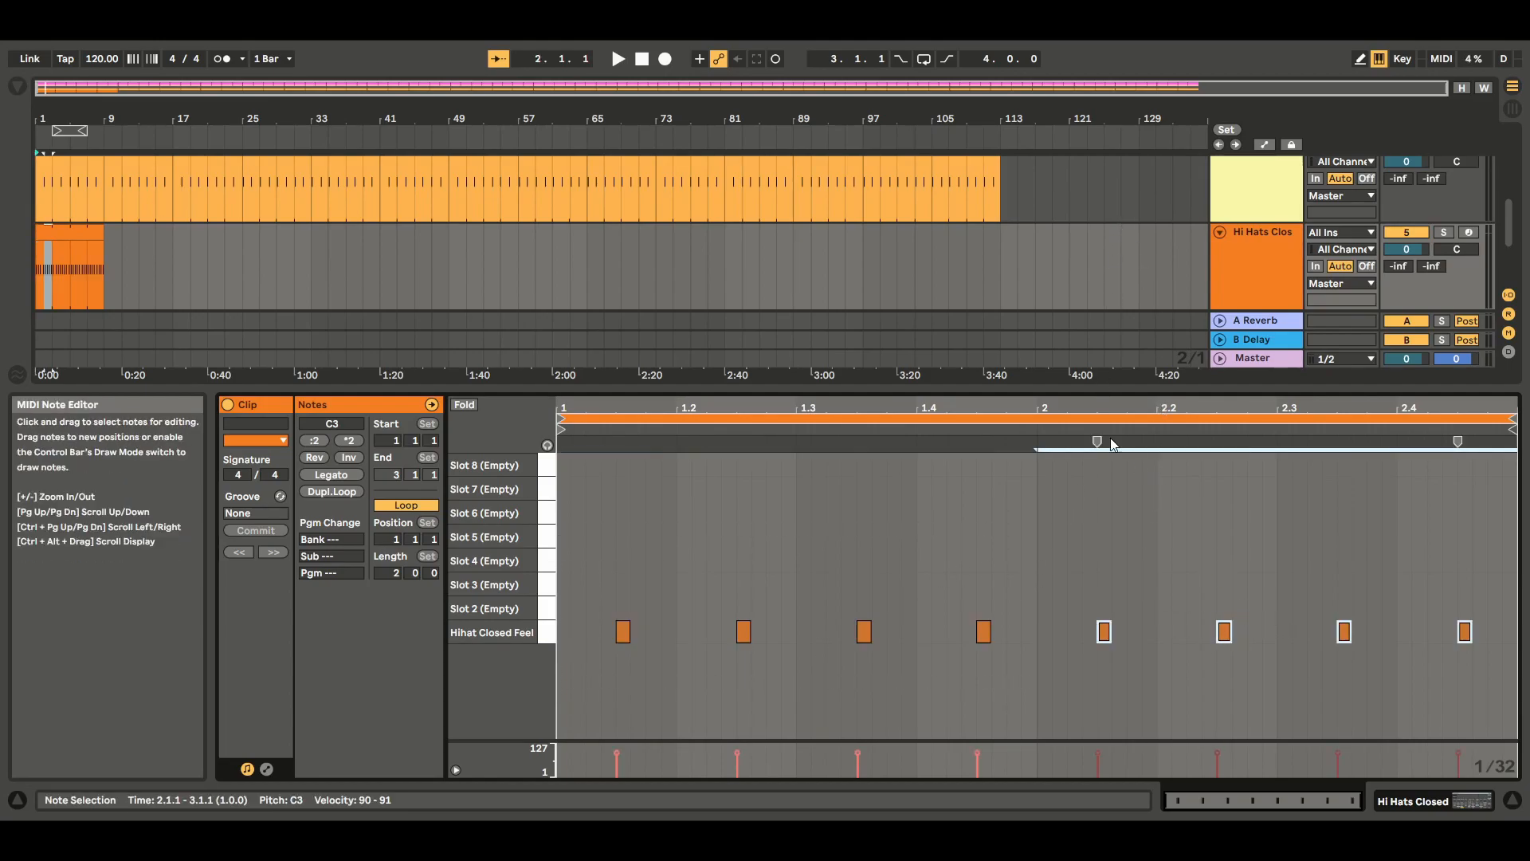
View the open hi-hat clip's notes for comparison, return to the closed hi-hat clip, and play the beat from bar 1
{"action": "left_click", "coordinate": [81, 232]}
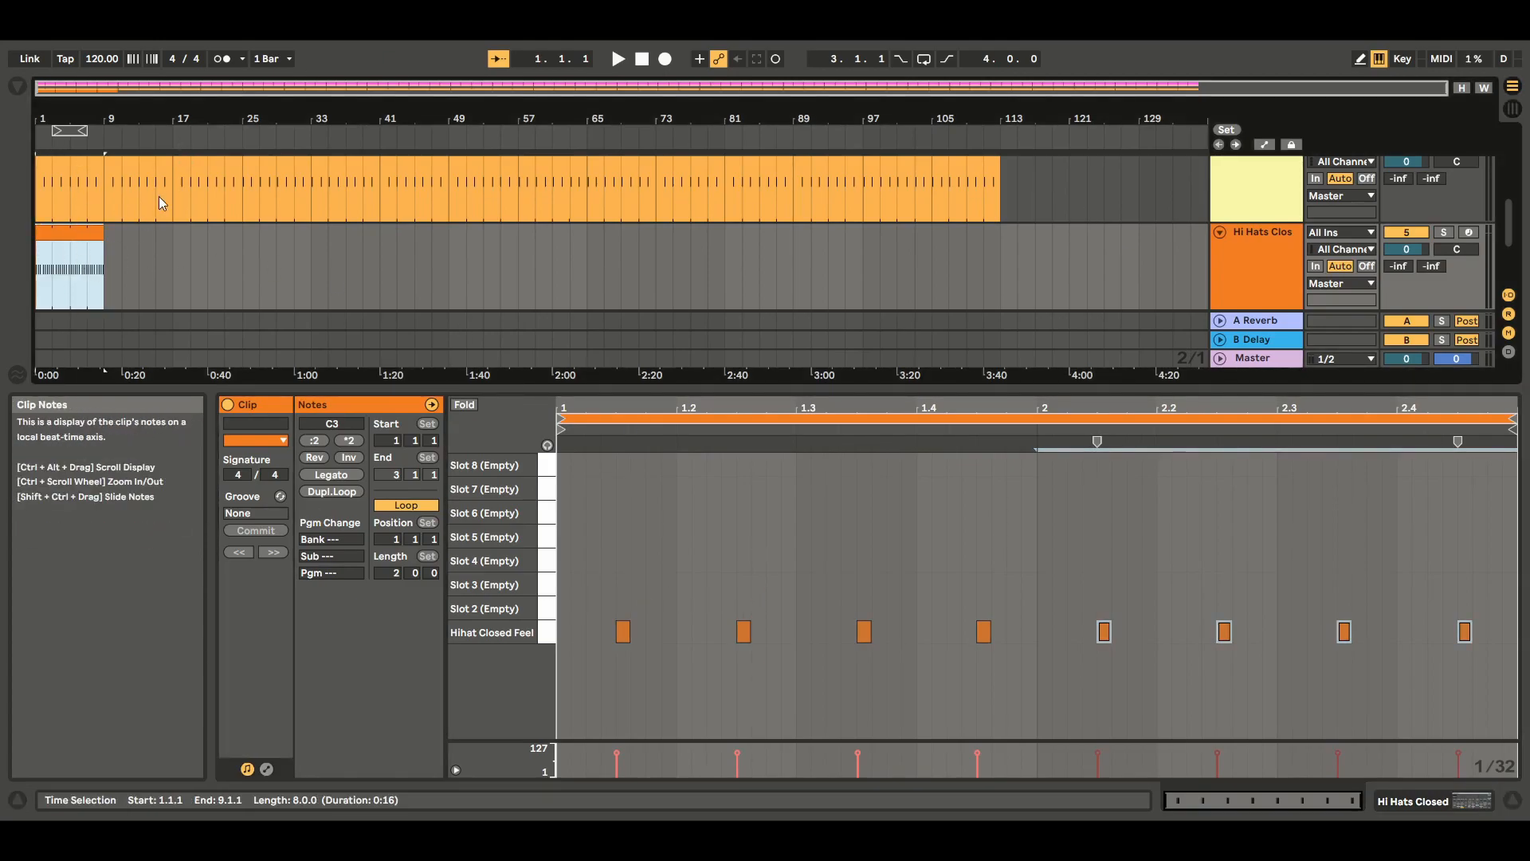
{"action": "left_click", "coordinate": [62, 185]}
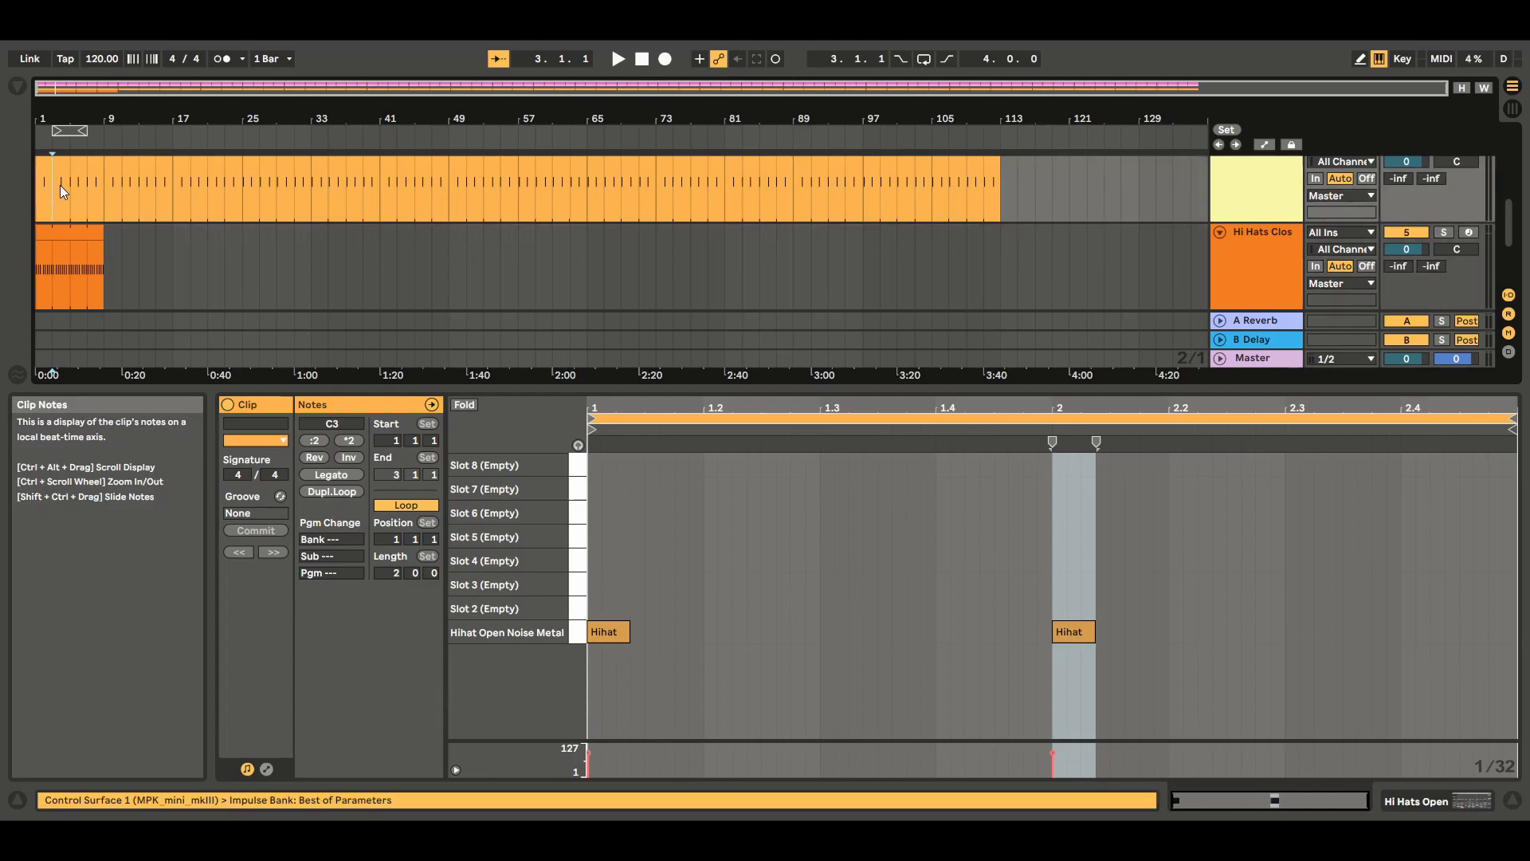
{"action": "left_click", "coordinate": [80, 237]}
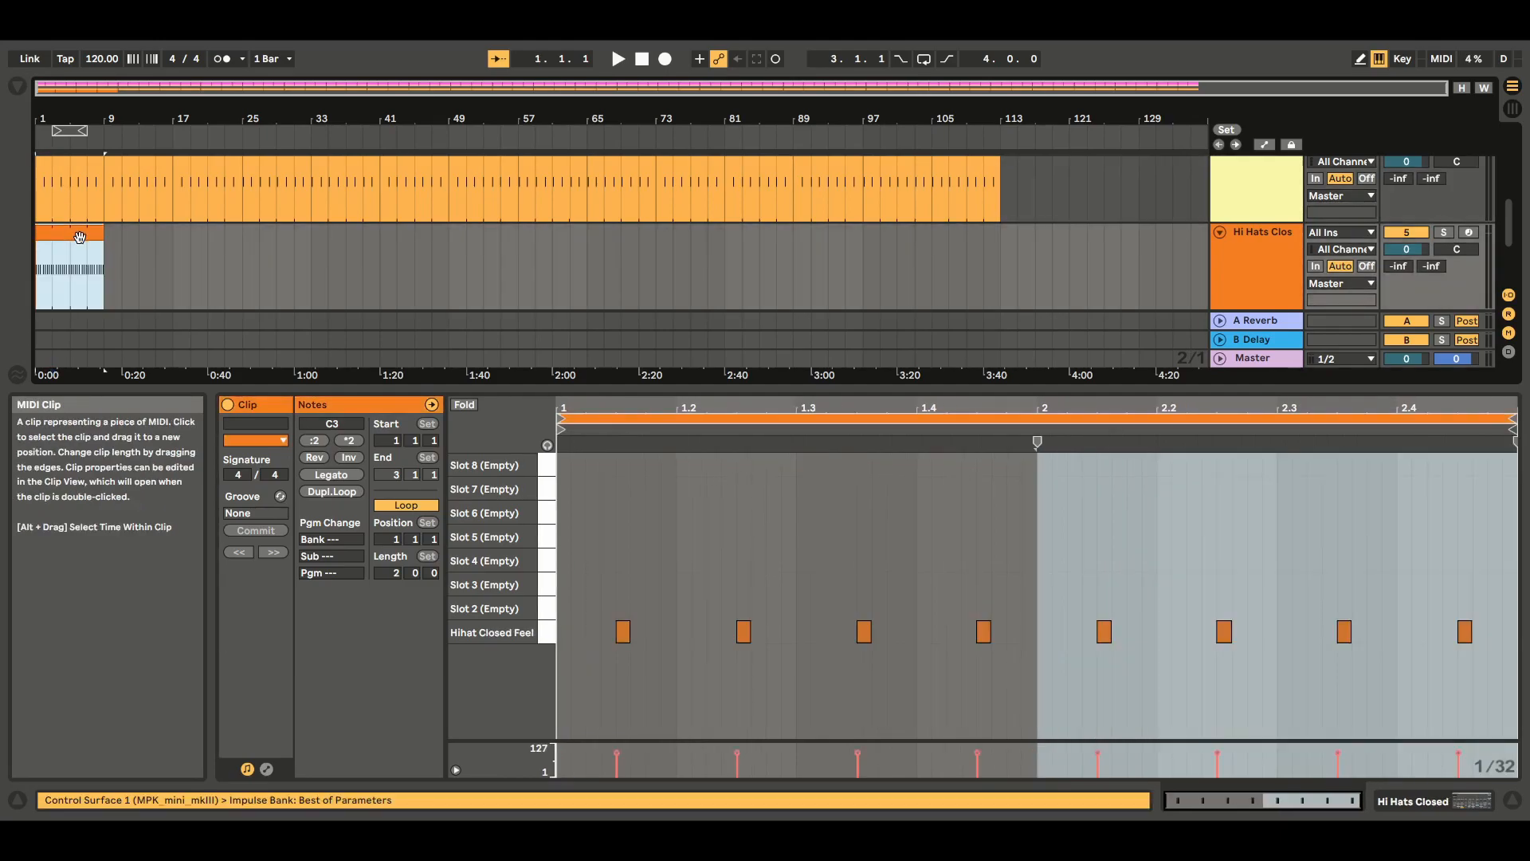
{"action": "left_click", "coordinate": [618, 59]}
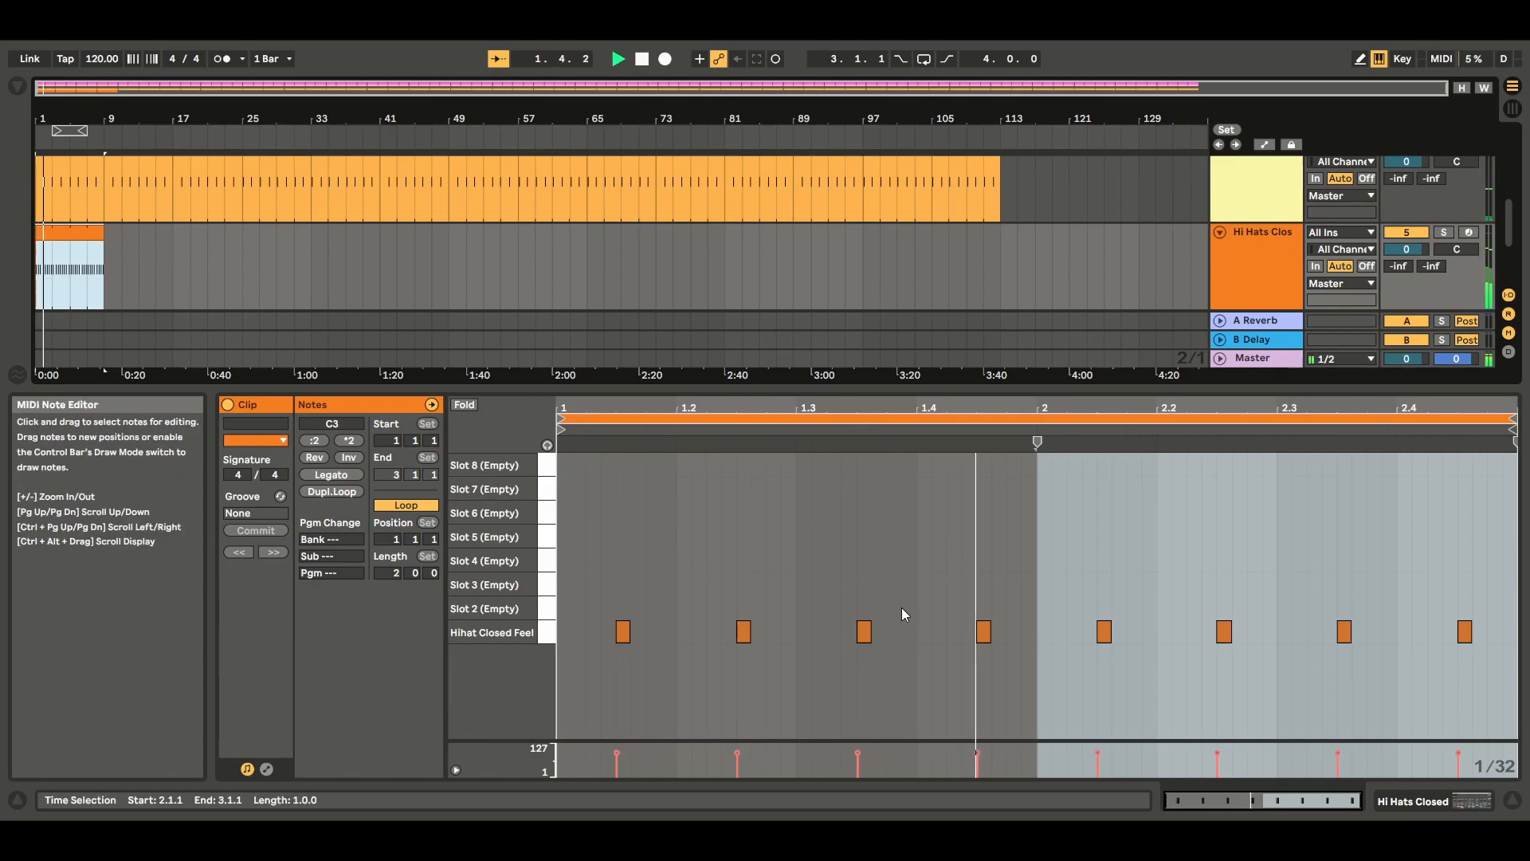
Hide the clip view and repeatedly duplicate the closed hi-hat clips along their track up to bar 97
{"action": "left_click", "coordinate": [1512, 801]}
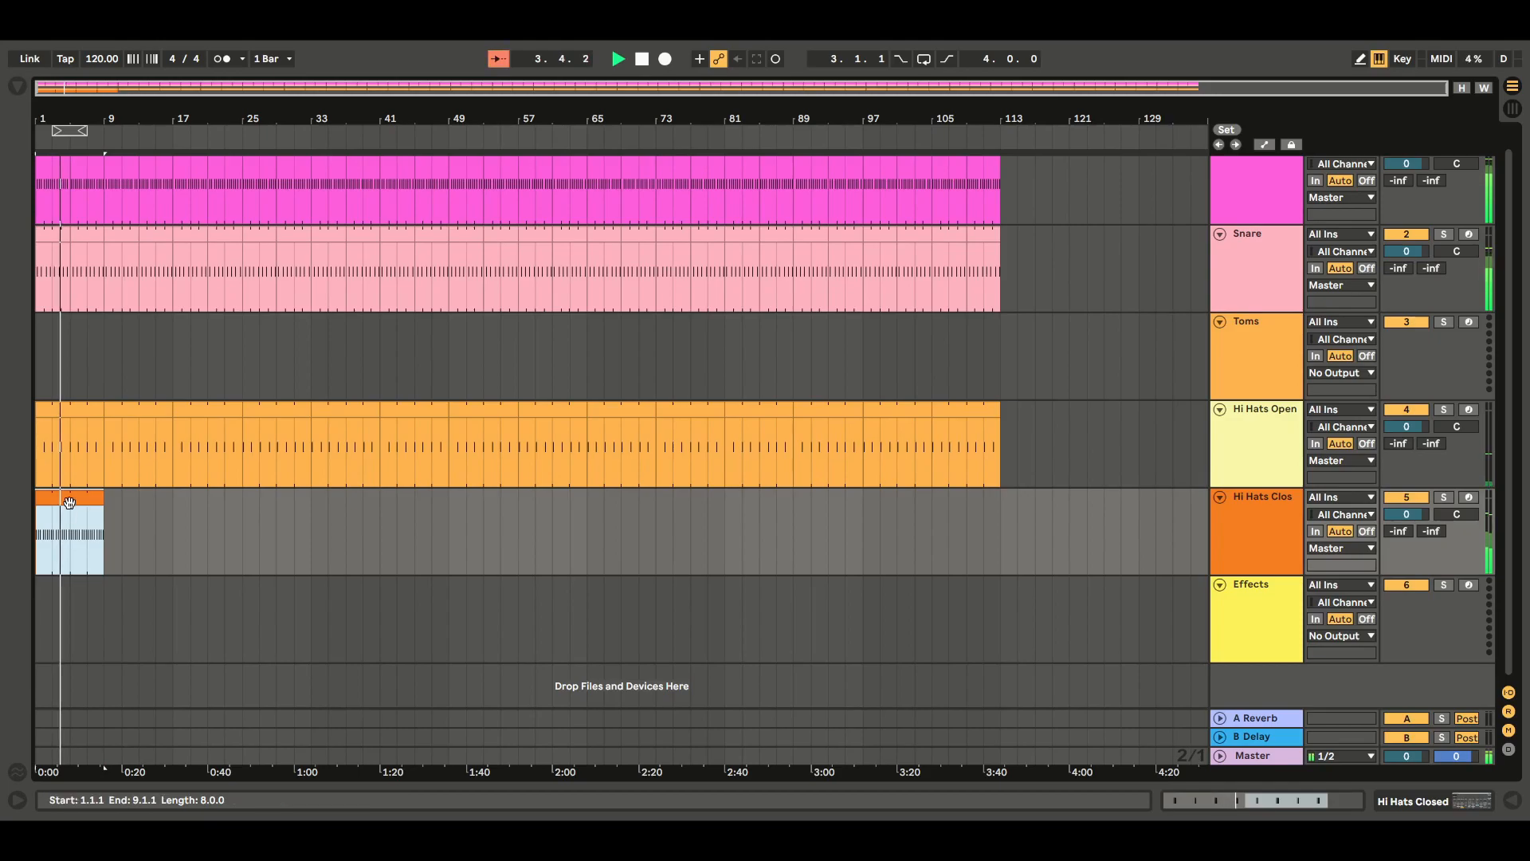
{"action": "key", "text": "ctrl+d"}
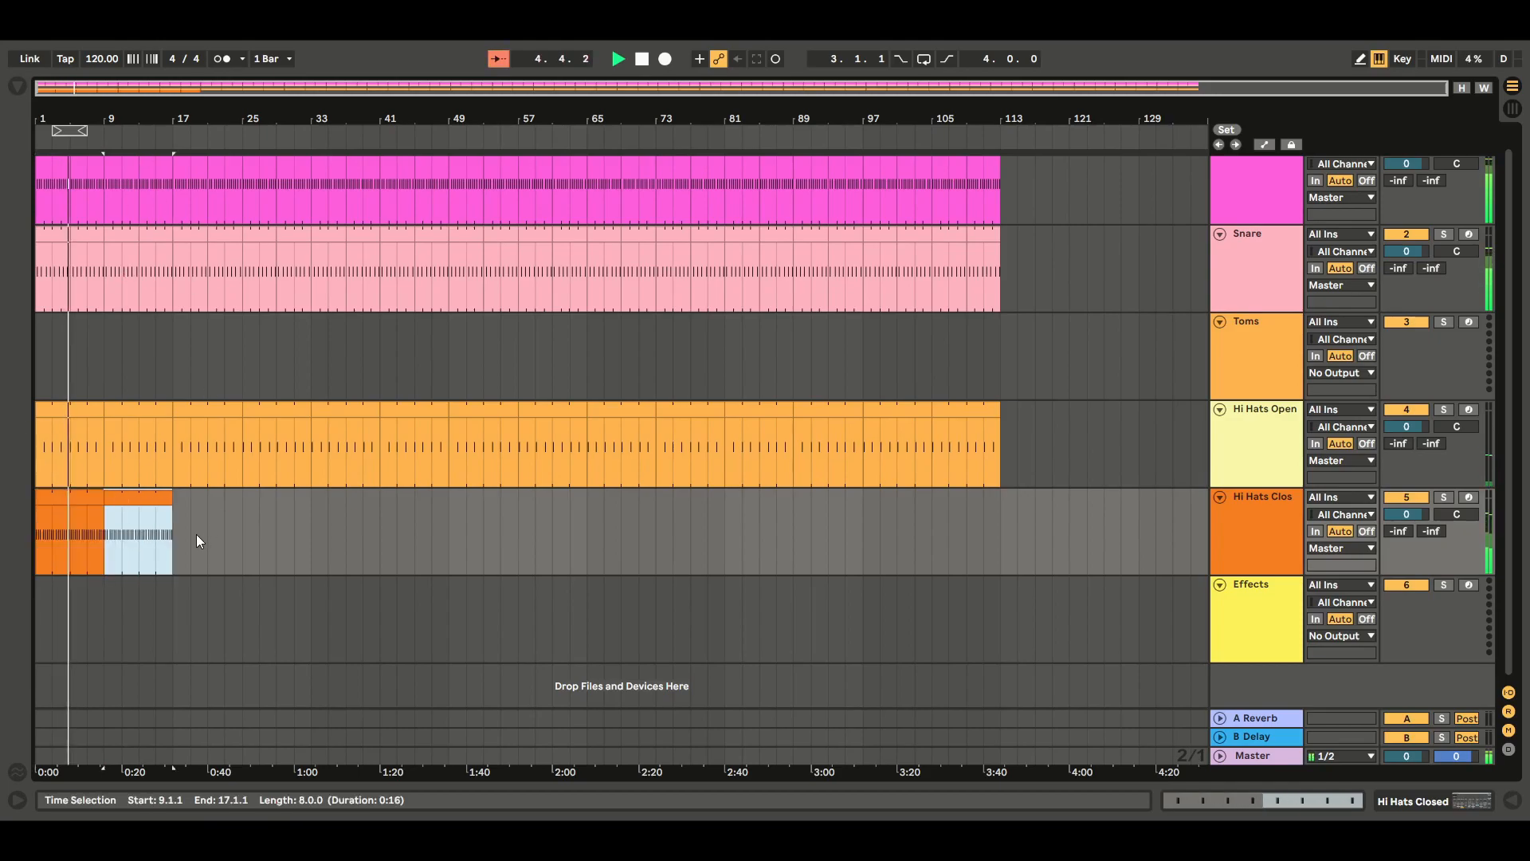
{"action": "left_click_drag", "start_coordinate": [172, 523], "coordinate": [50, 524]}
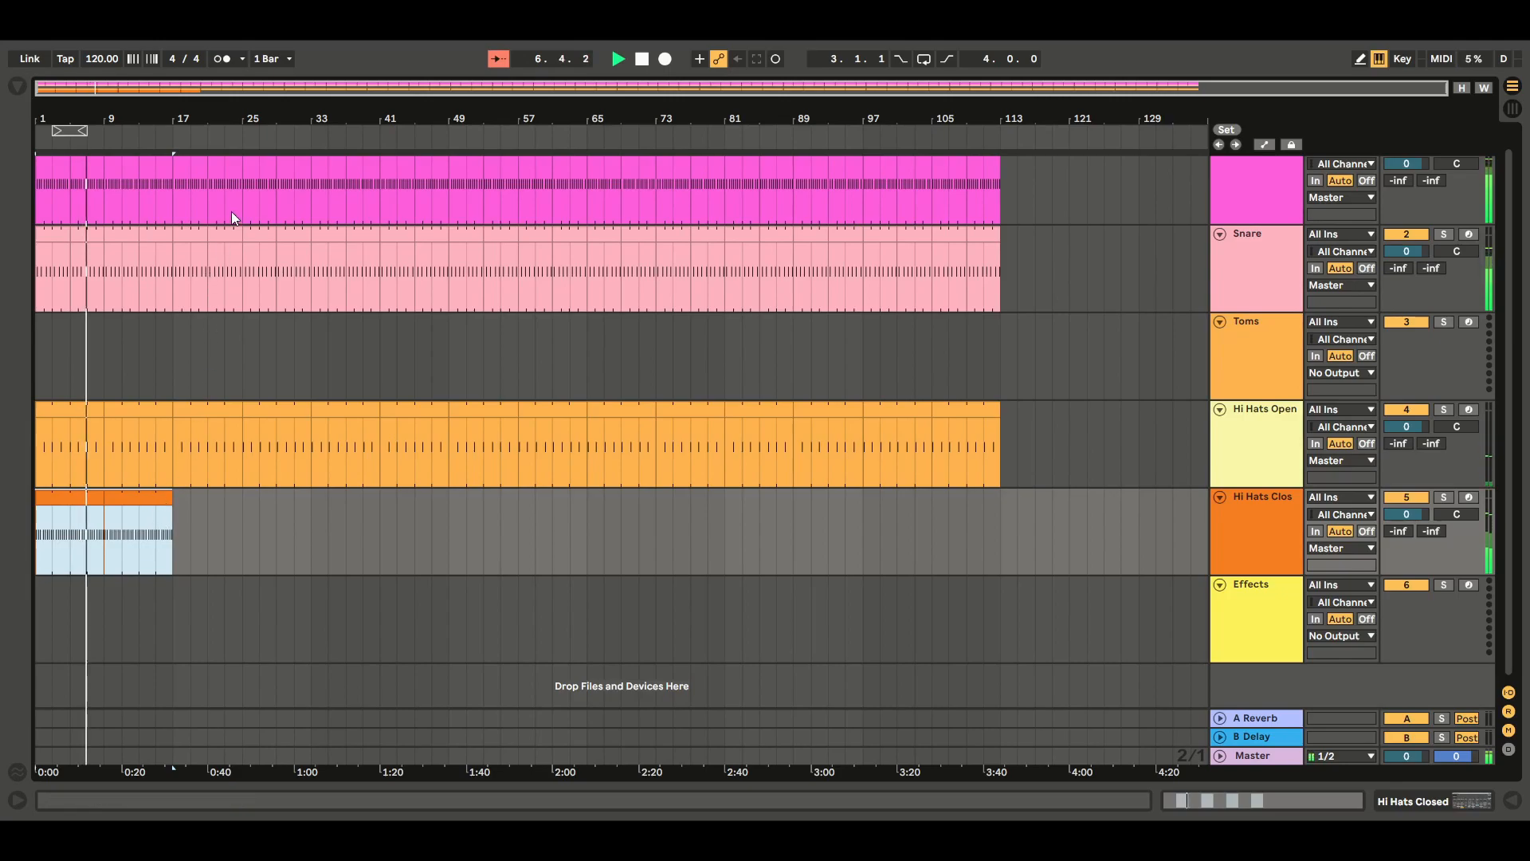
{"action": "key", "text": "ctrl+d"}
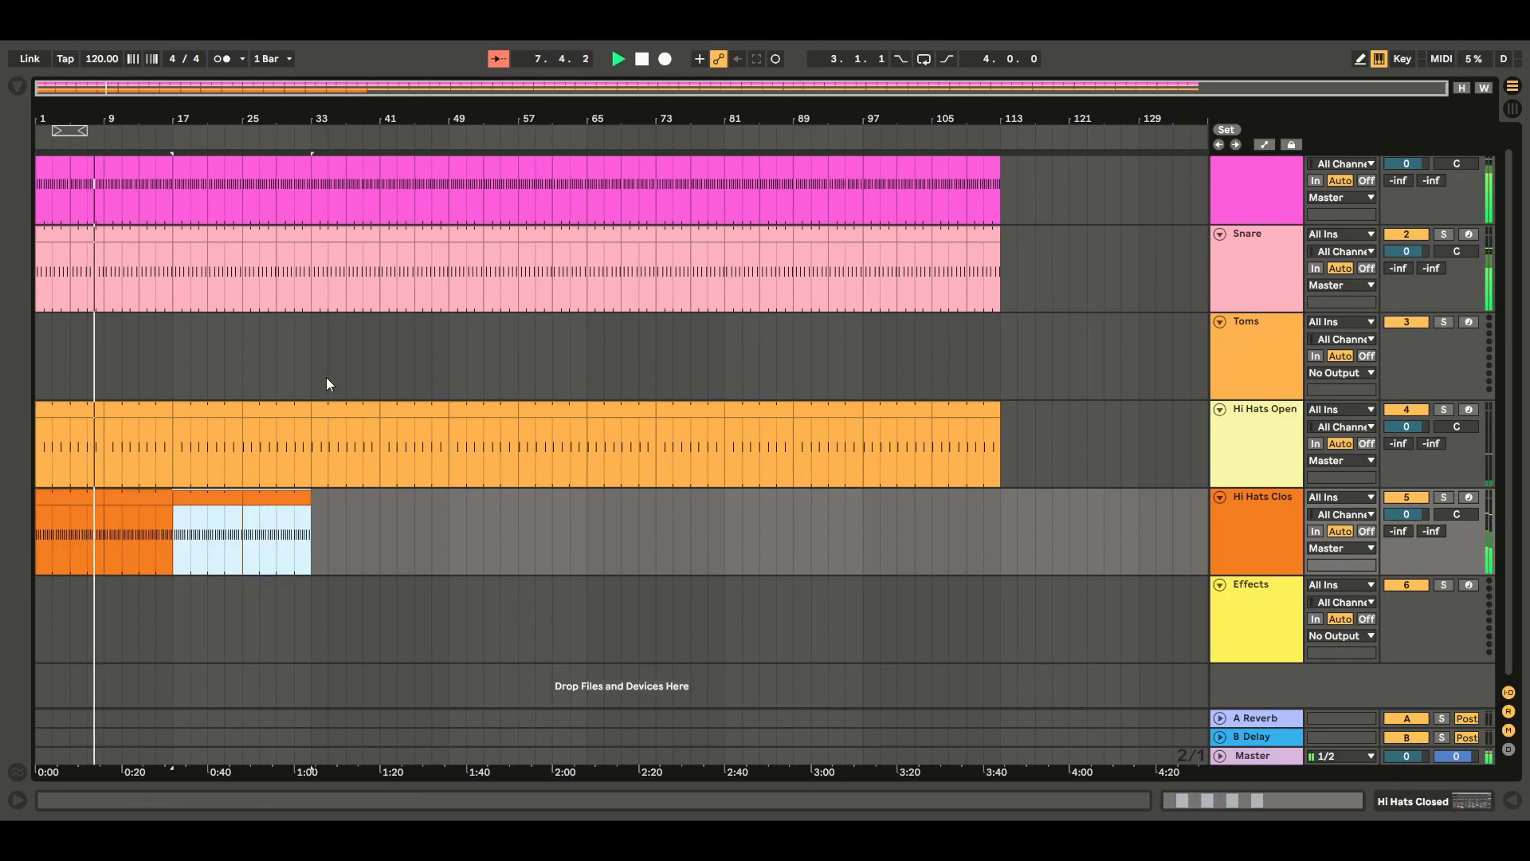
{"action": "key", "text": "ctrl+d"}
{"action": "left_click_drag", "start_coordinate": [448, 538], "coordinate": [37, 542]}
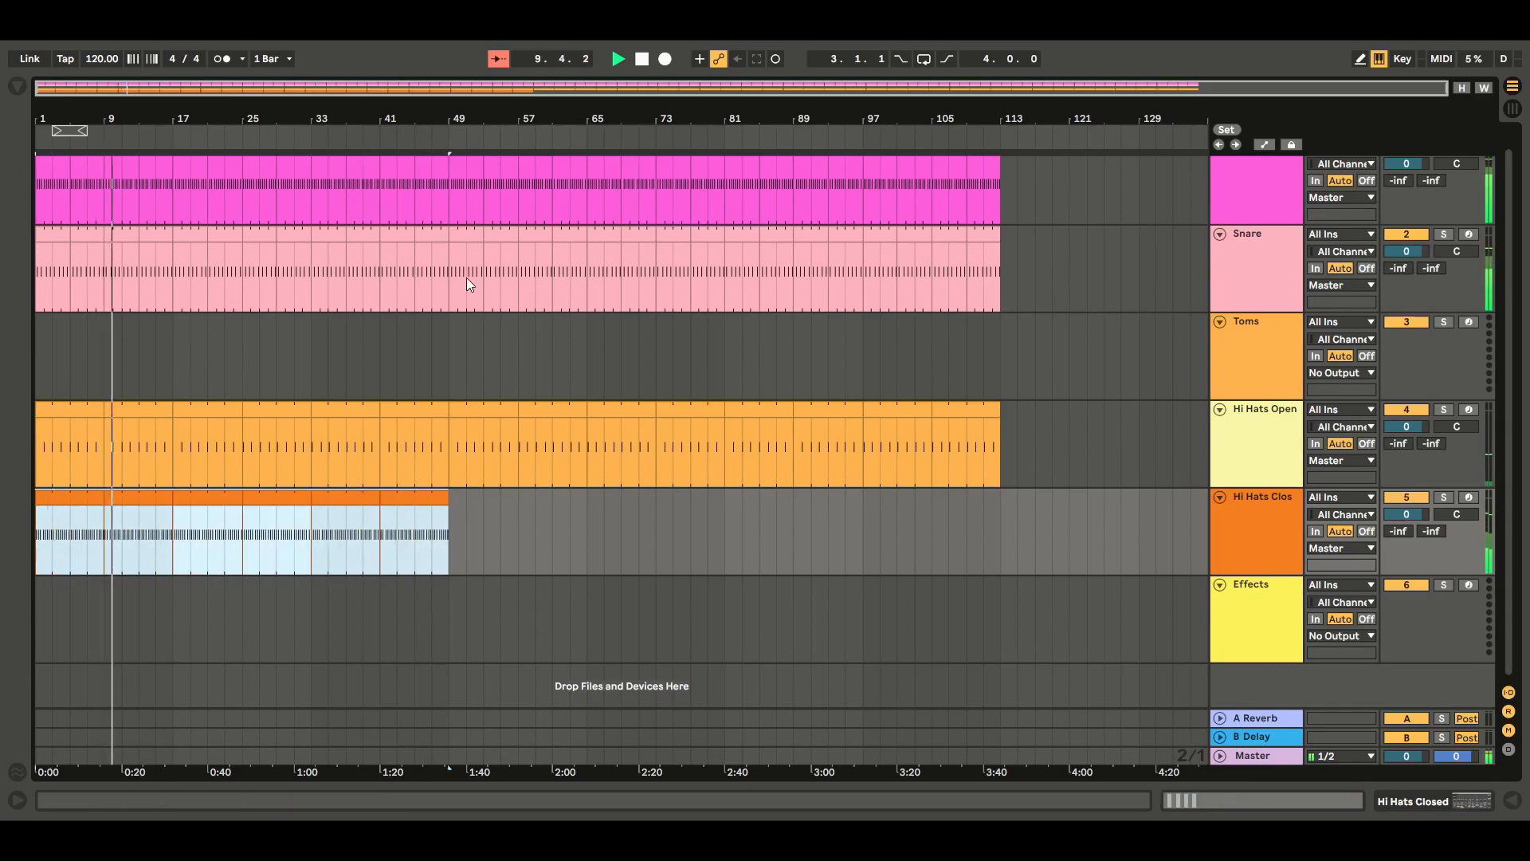
{"action": "key", "text": "ctrl+d"}
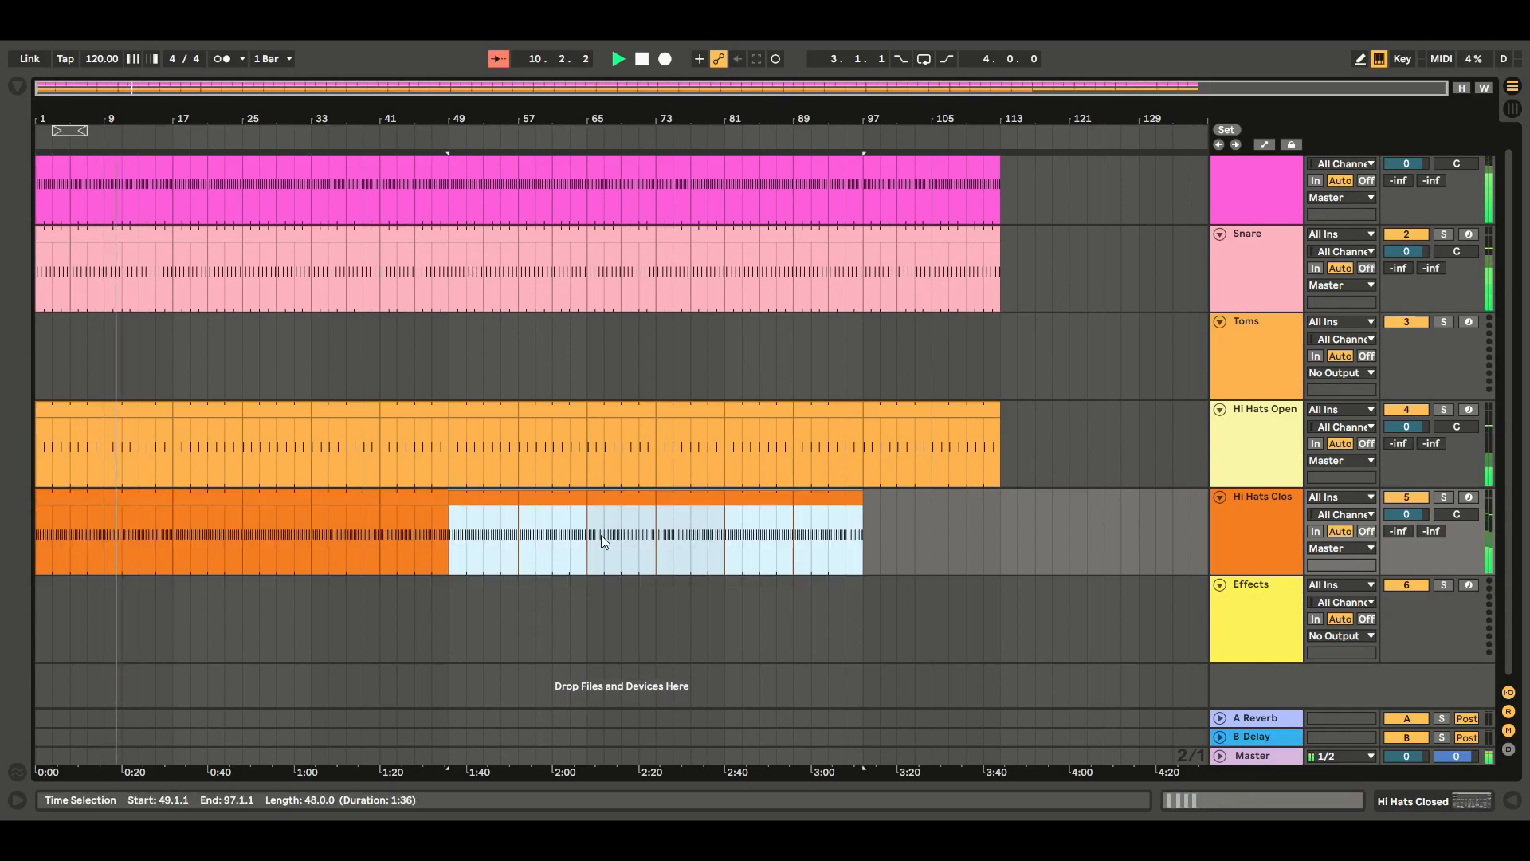
Duplicate the last eight-bar closed hi-hat section twice to reach bar 113, stop playback, and return to the start
{"action": "left_click", "coordinate": [866, 511]}
{"action": "left_click_drag", "start_coordinate": [789, 516], "coordinate": [863, 514]}
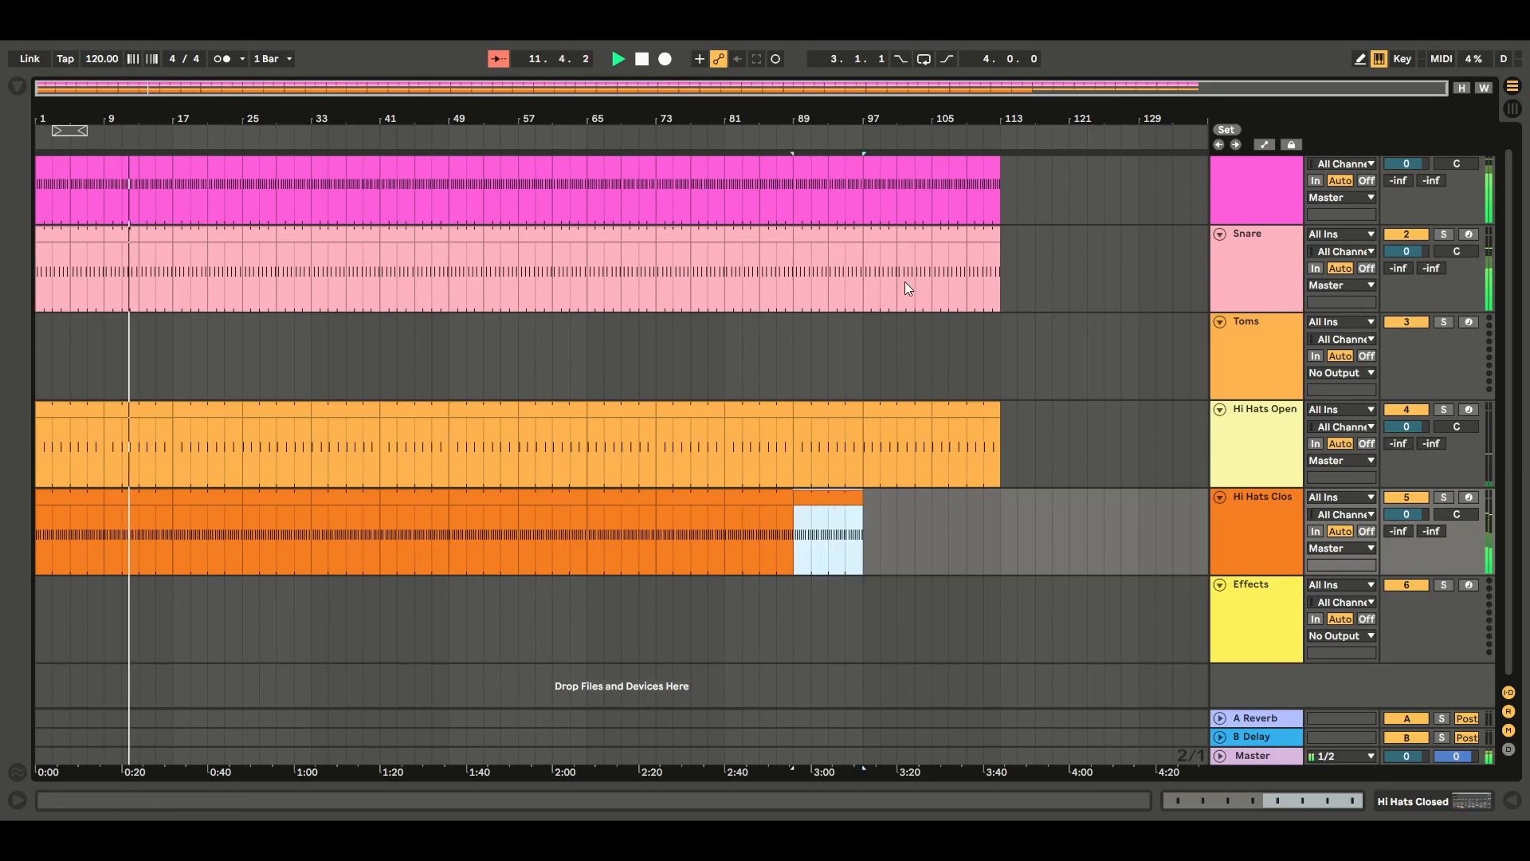
{"action": "key", "text": "ctrl+d"}
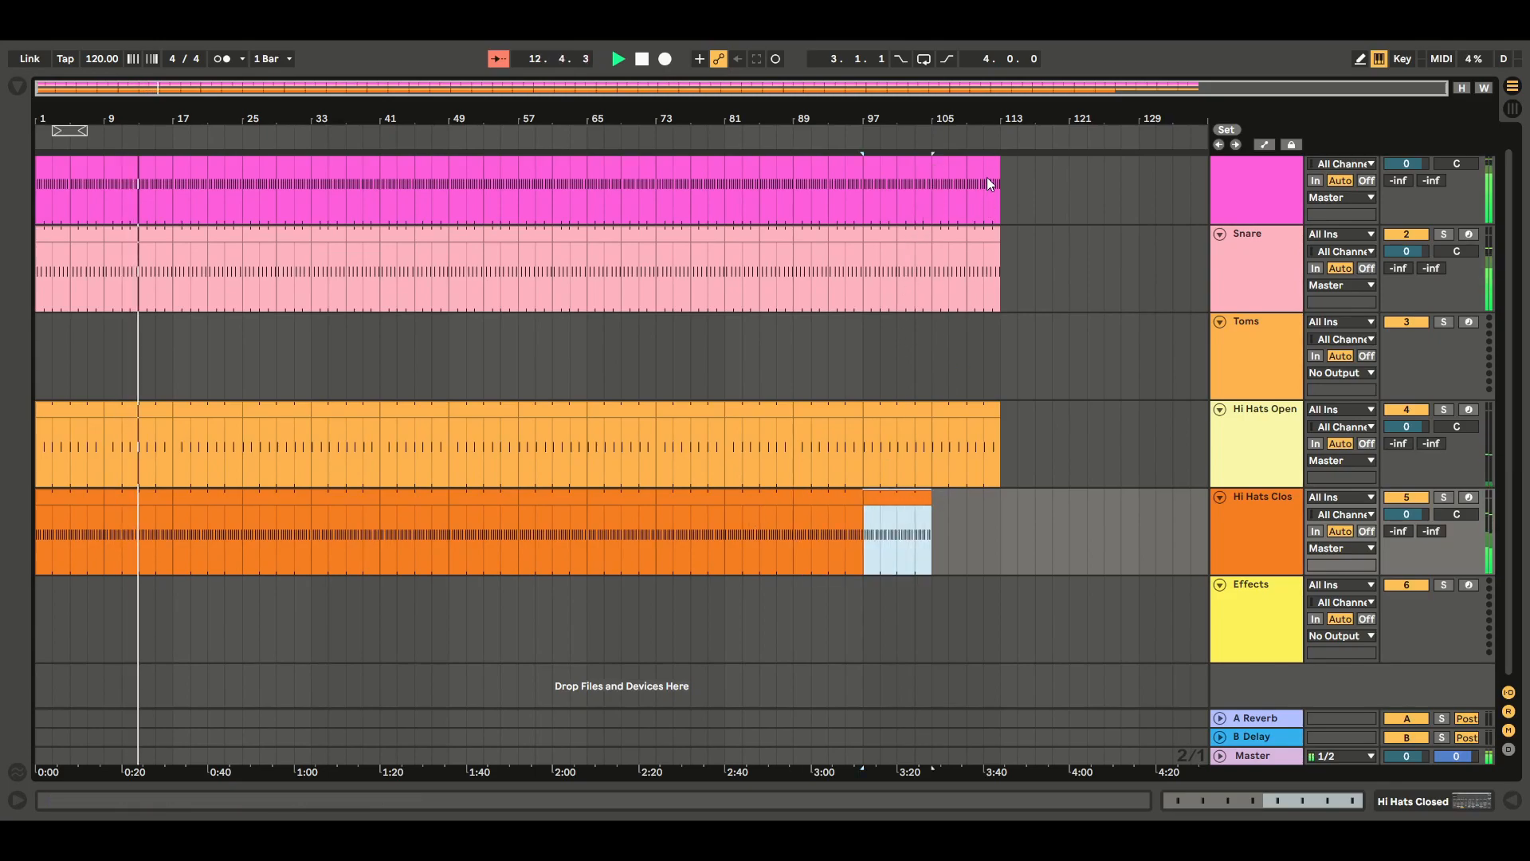
{"action": "key", "text": "ctrl+d"}
{"action": "left_click", "coordinate": [947, 355]}
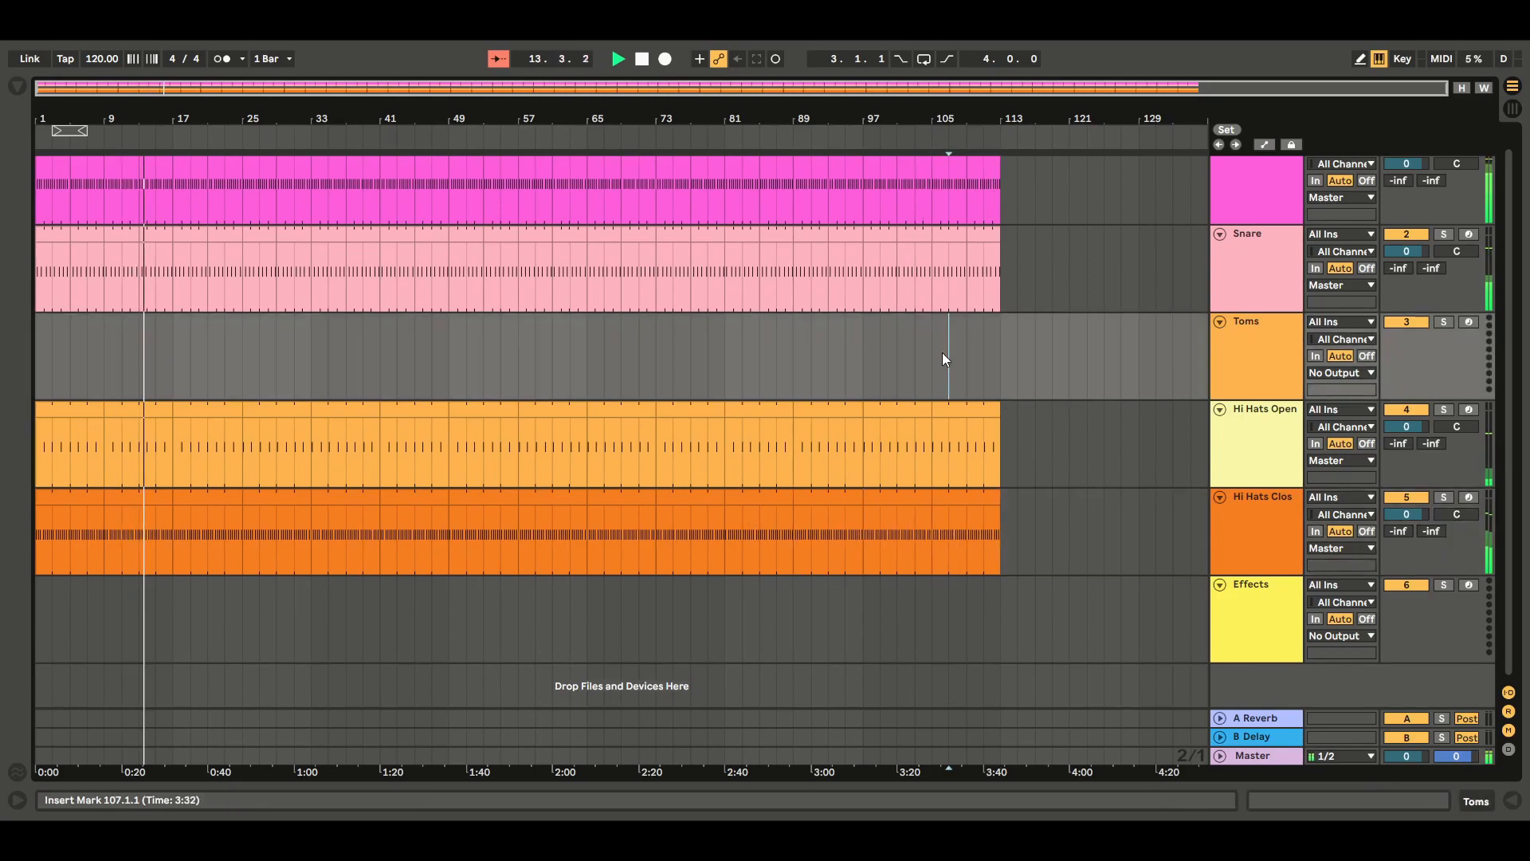
{"action": "left_click", "coordinate": [642, 59]}
{"action": "left_click", "coordinate": [643, 60]}
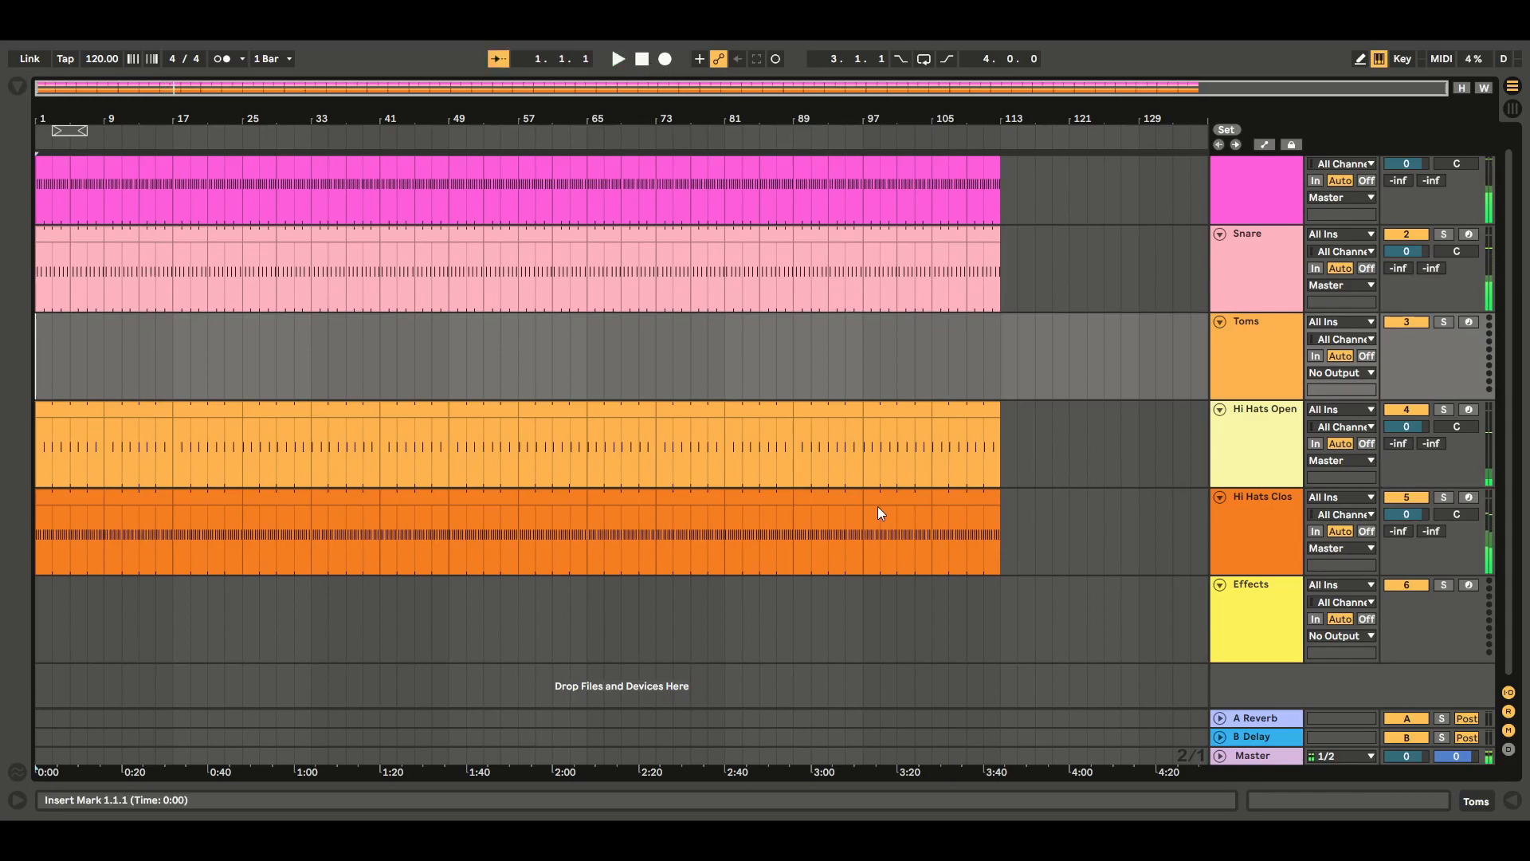
{"action": "left_click", "coordinate": [1039, 483]}
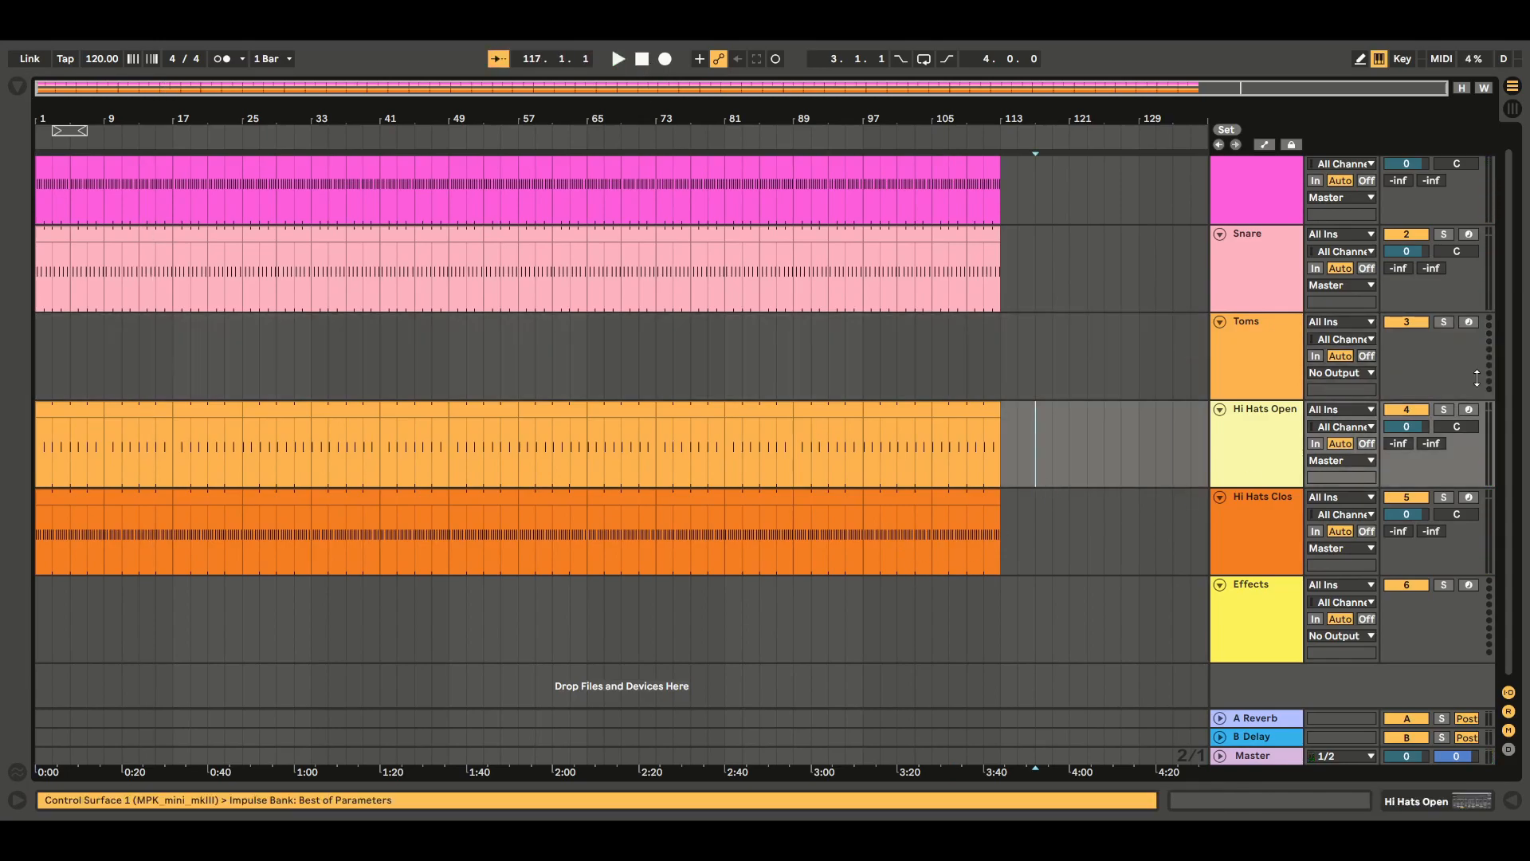
{"action": "scroll", "coordinate": [1511, 380], "scroll_direction": "up", "scroll_amount": 2}
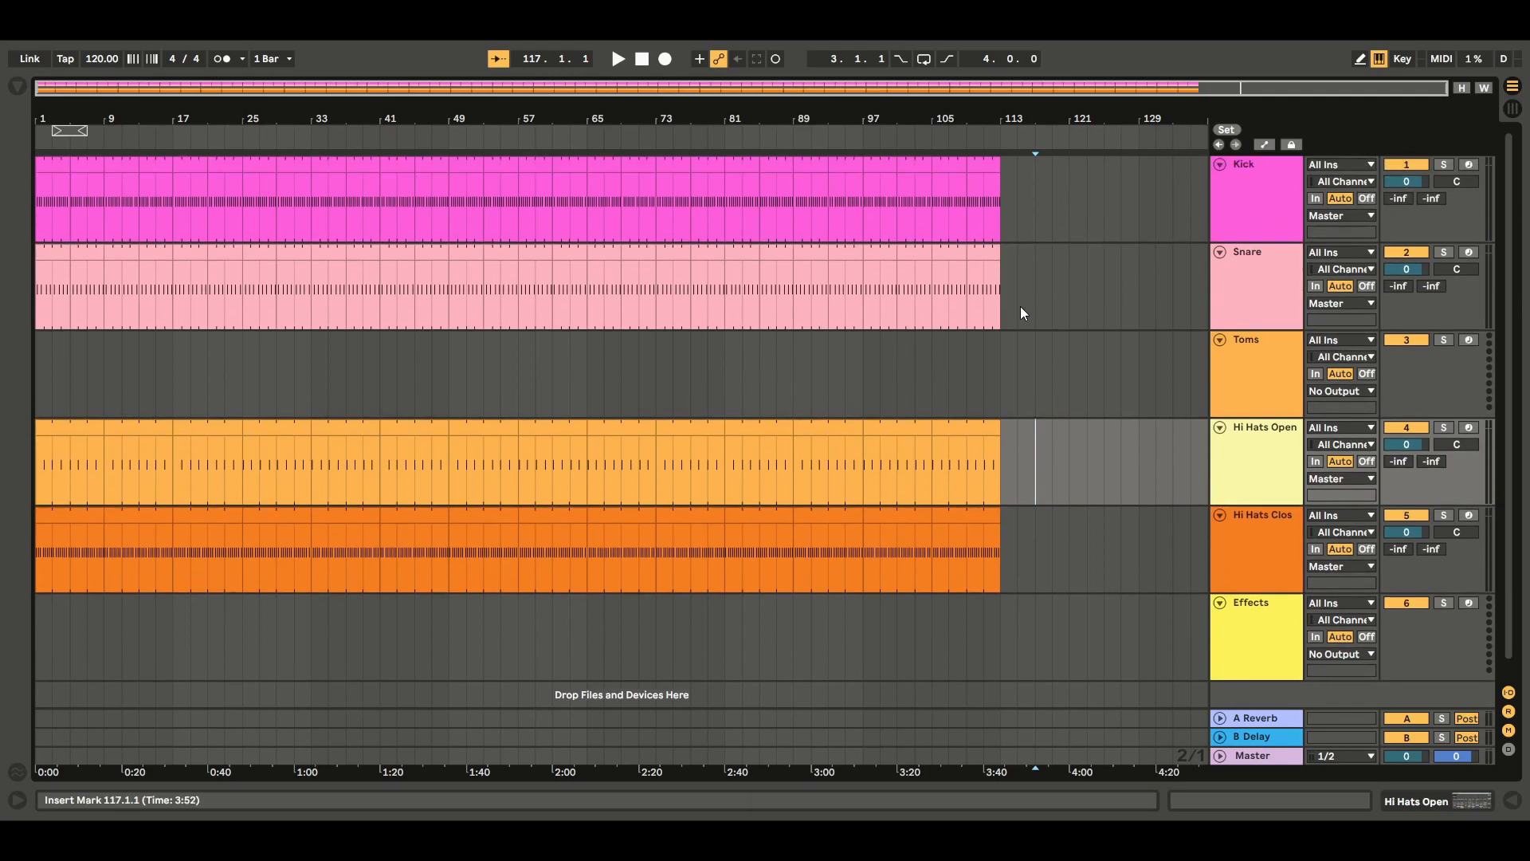
{"action": "left_click", "coordinate": [1260, 555]}
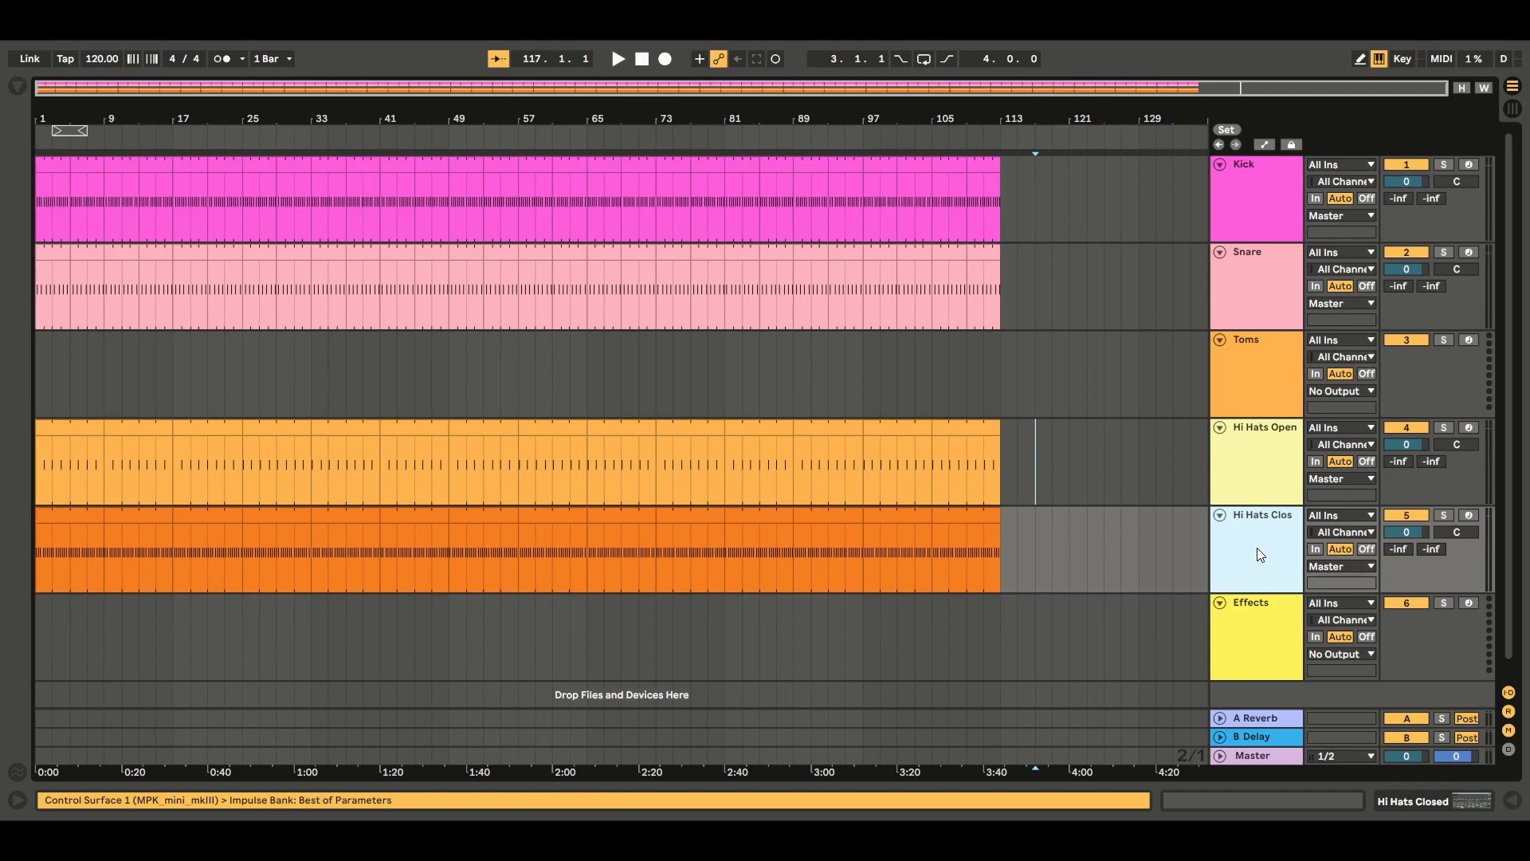
Load an Impulse instrument onto the Effects track and open the sample library
{"action": "left_click", "coordinate": [1267, 631]}
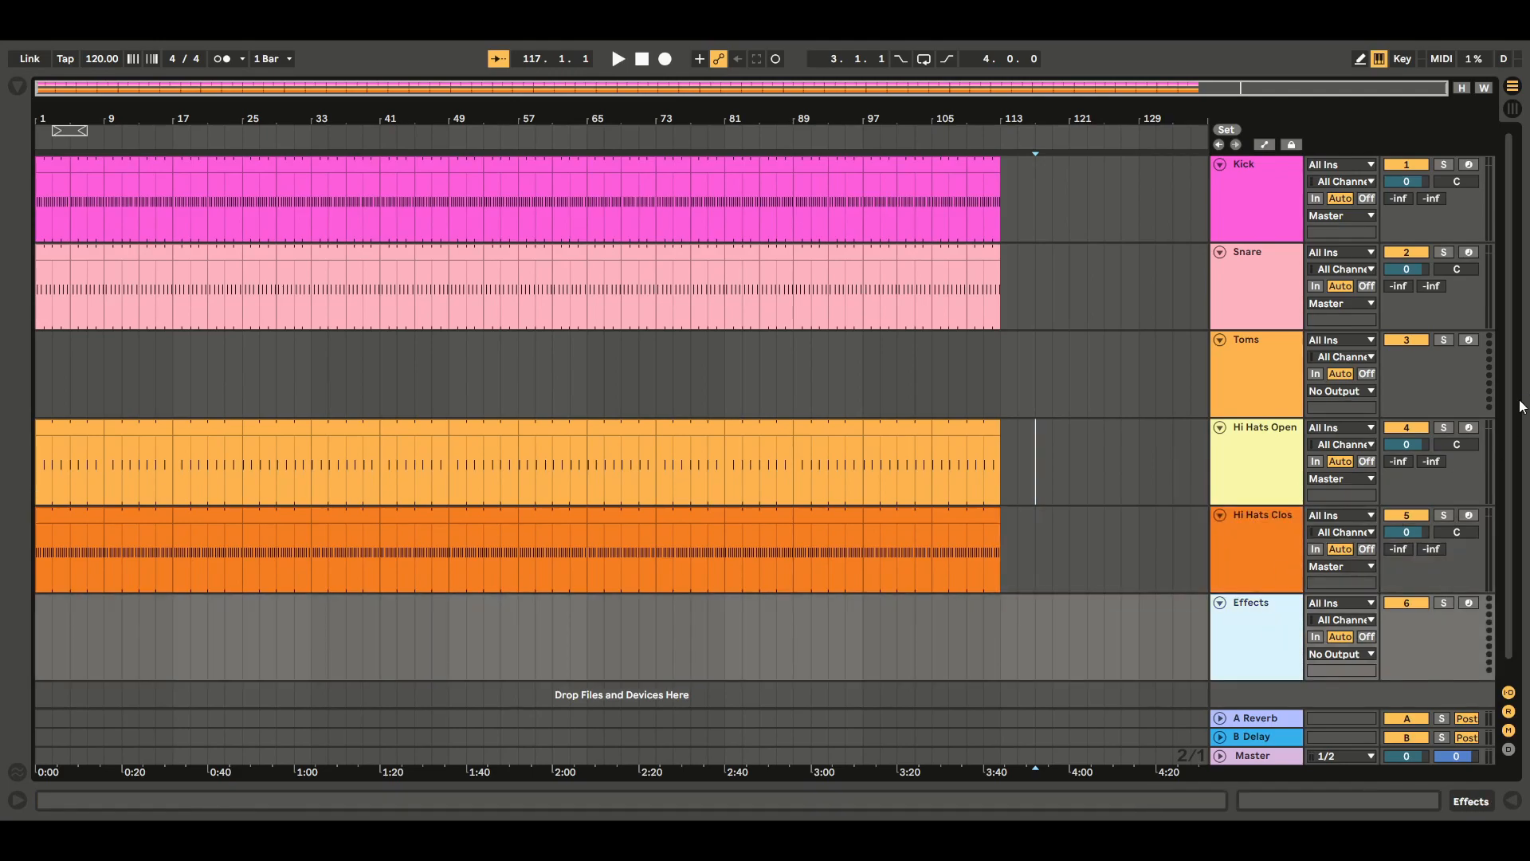
{"action": "scroll", "coordinate": [1116, 410], "scroll_direction": "down", "scroll_amount": 2}
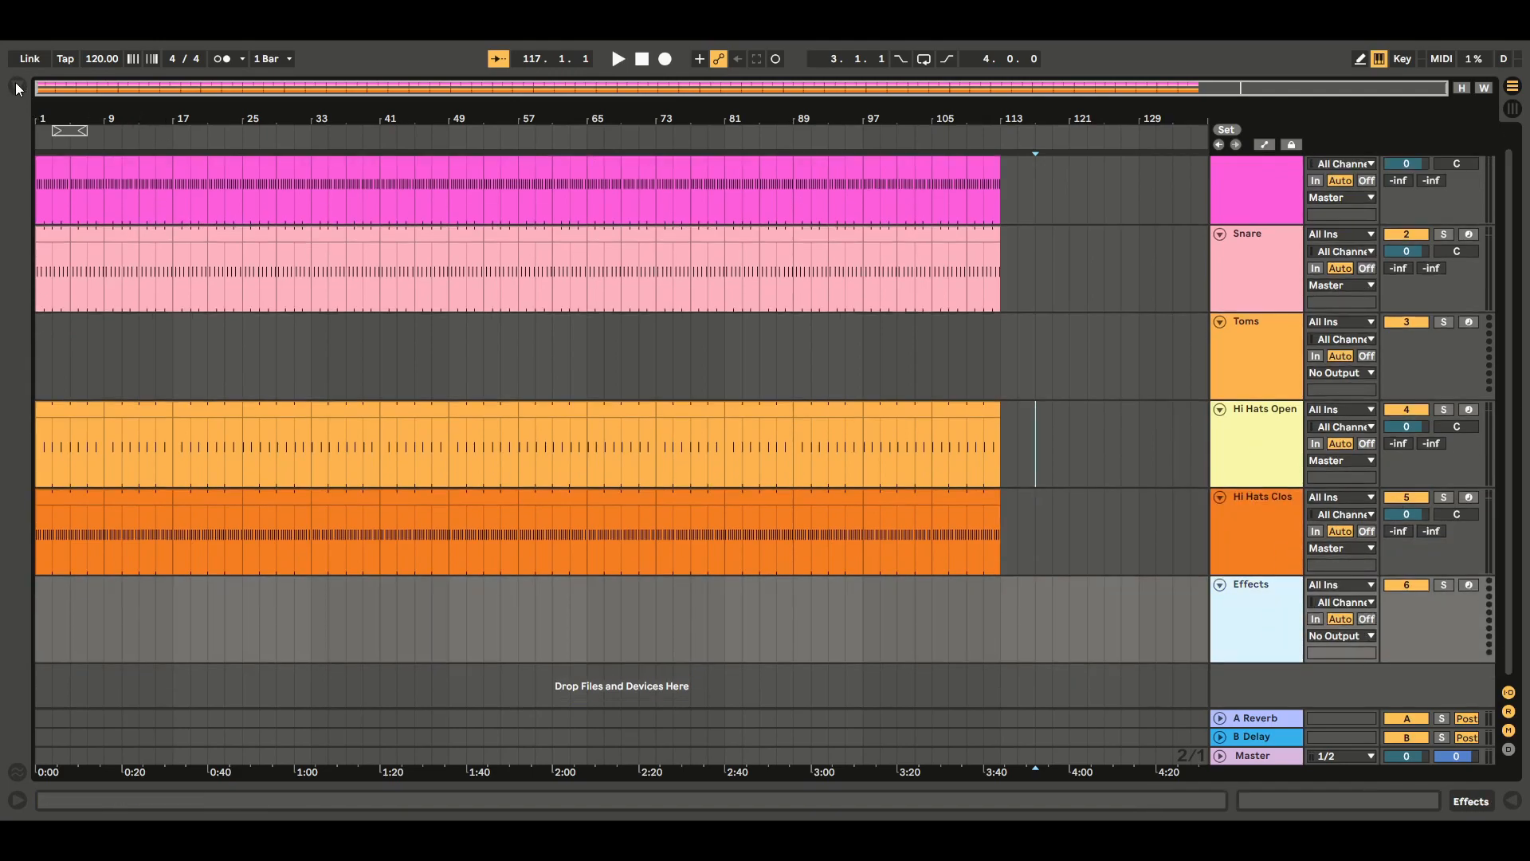
{"action": "left_click", "coordinate": [17, 89]}
{"action": "left_click", "coordinate": [88, 226]}
{"action": "left_click", "coordinate": [271, 227]}
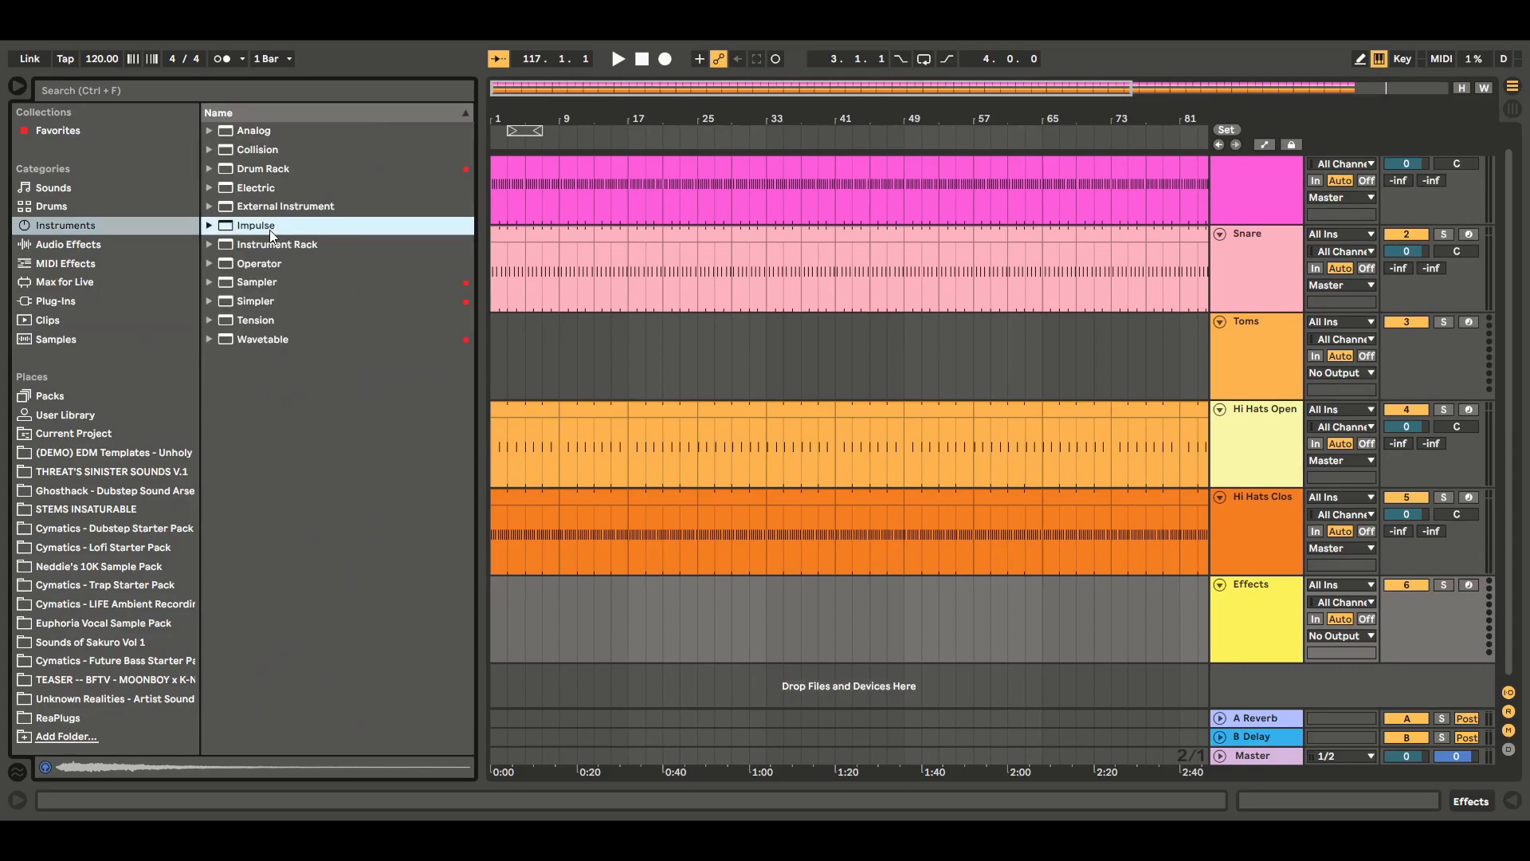
{"action": "left_click_drag", "start_coordinate": [1246, 642], "coordinate": [1235, 637]}
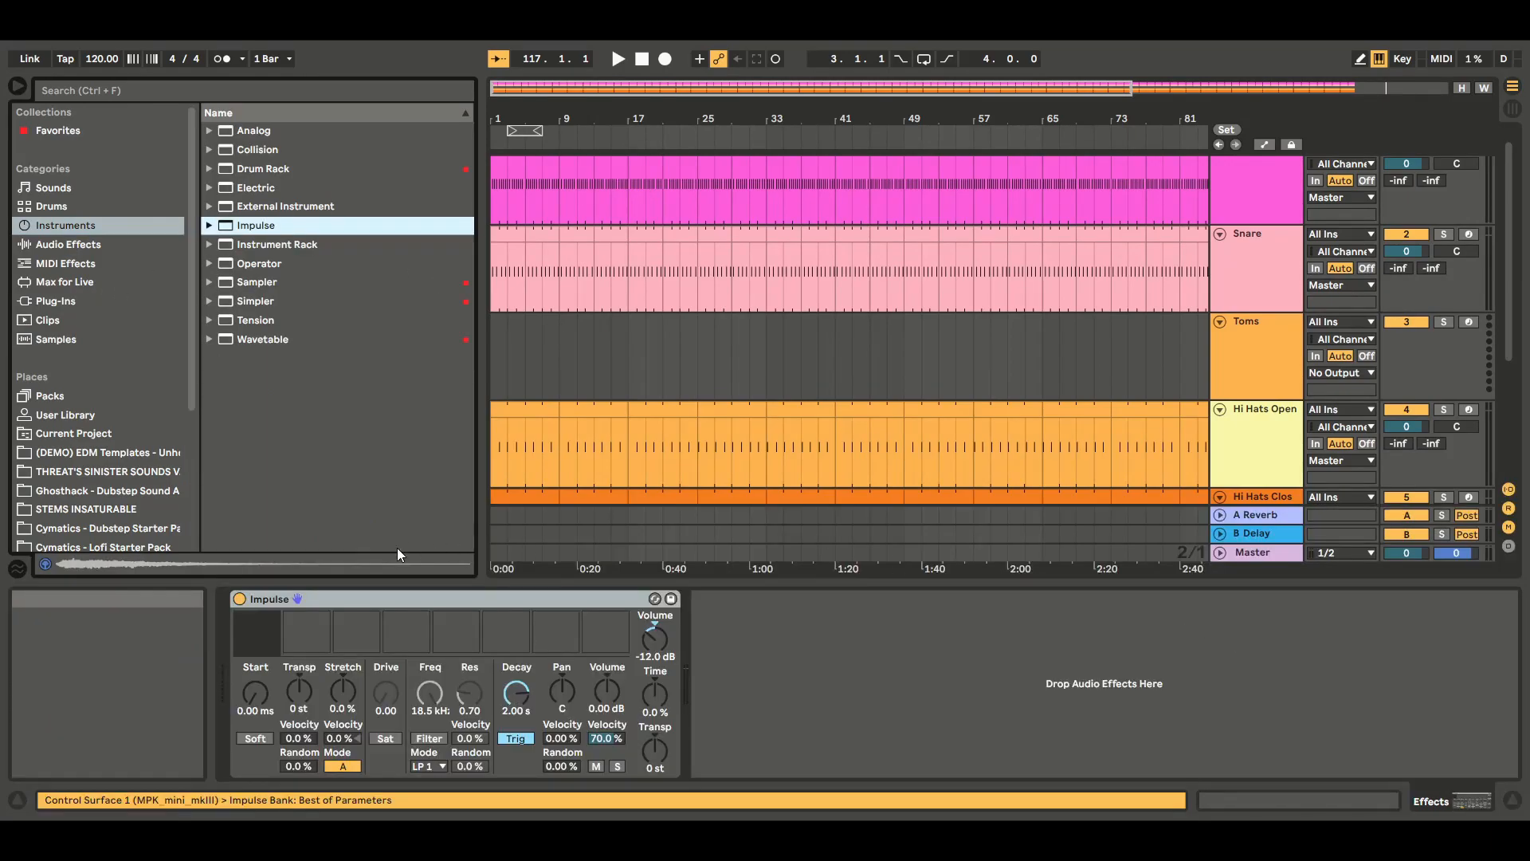
{"action": "left_click", "coordinate": [51, 341]}
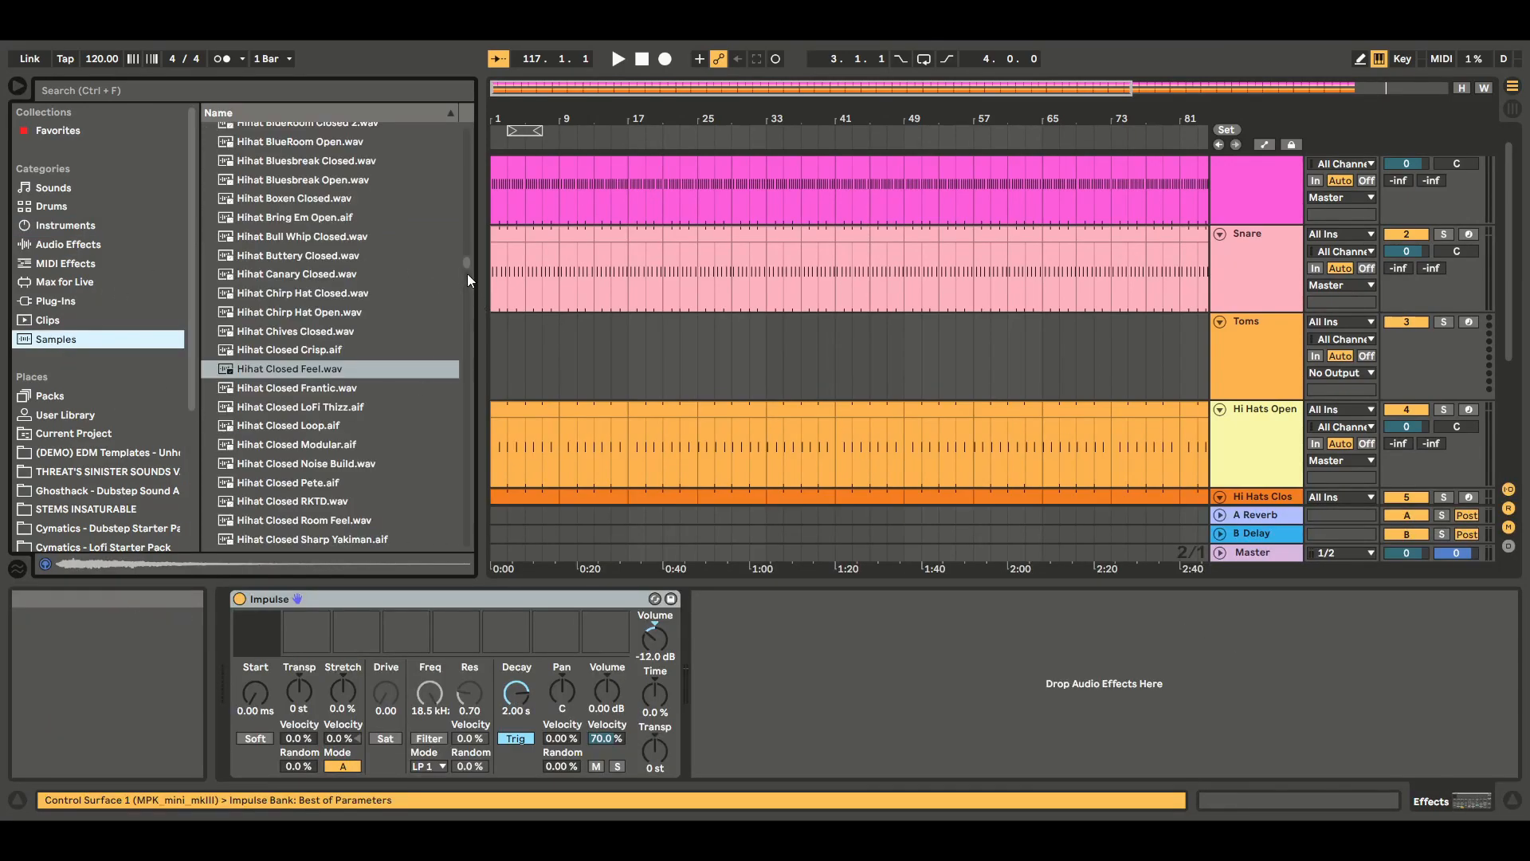
Audition clap samples in the library and load Clap Pete.wav into the first Impulse slot of the Effects track
{"action": "scroll", "coordinate": [467, 256], "scroll_direction": "up", "scroll_amount": 6}
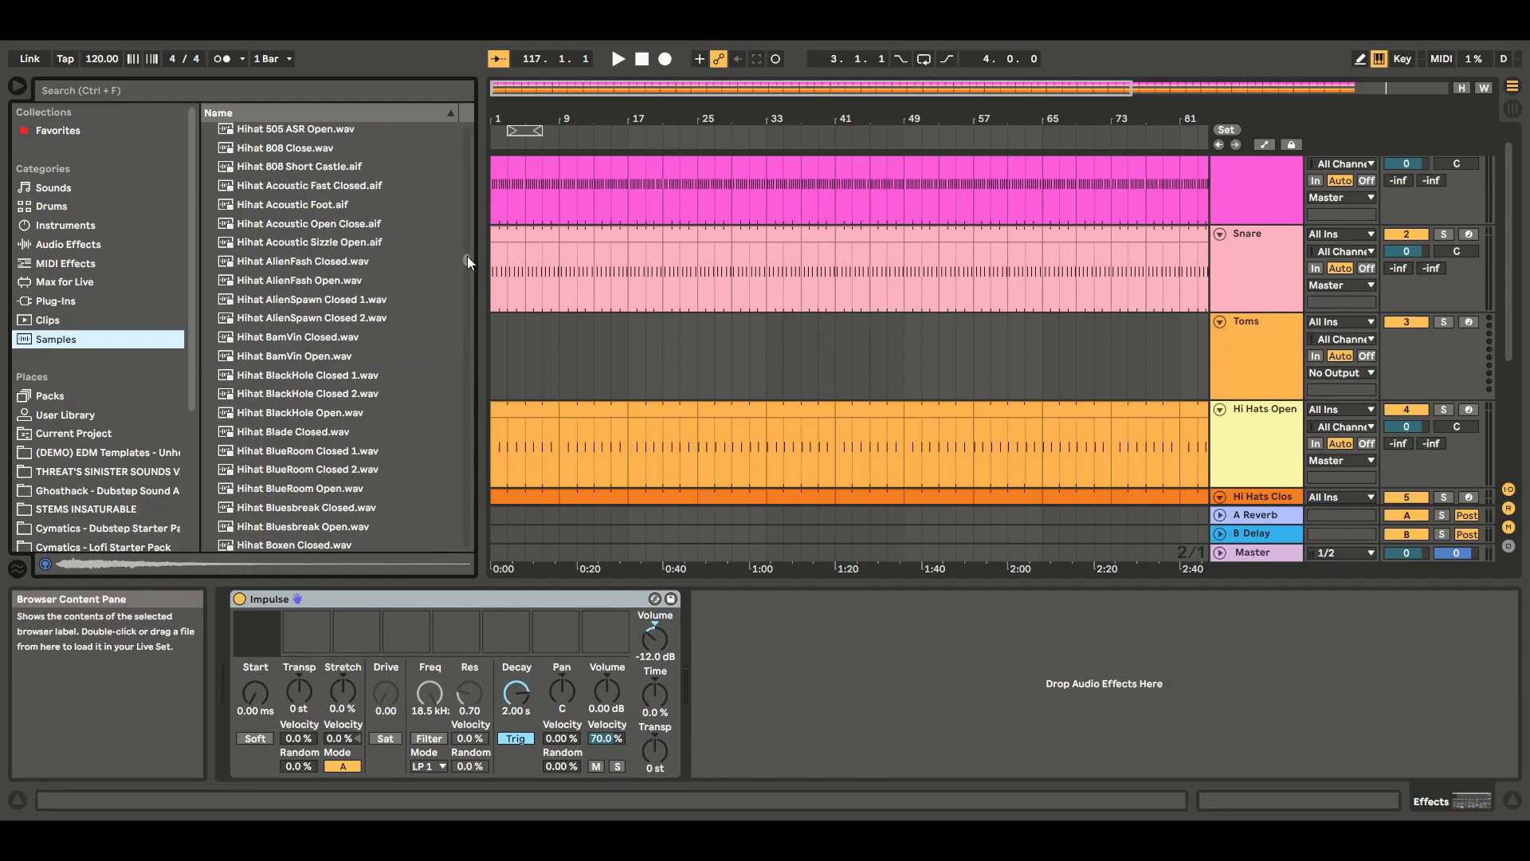
{"action": "left_click_drag", "start_coordinate": [467, 256], "coordinate": [470, 162]}
{"action": "left_click", "coordinate": [279, 205]}
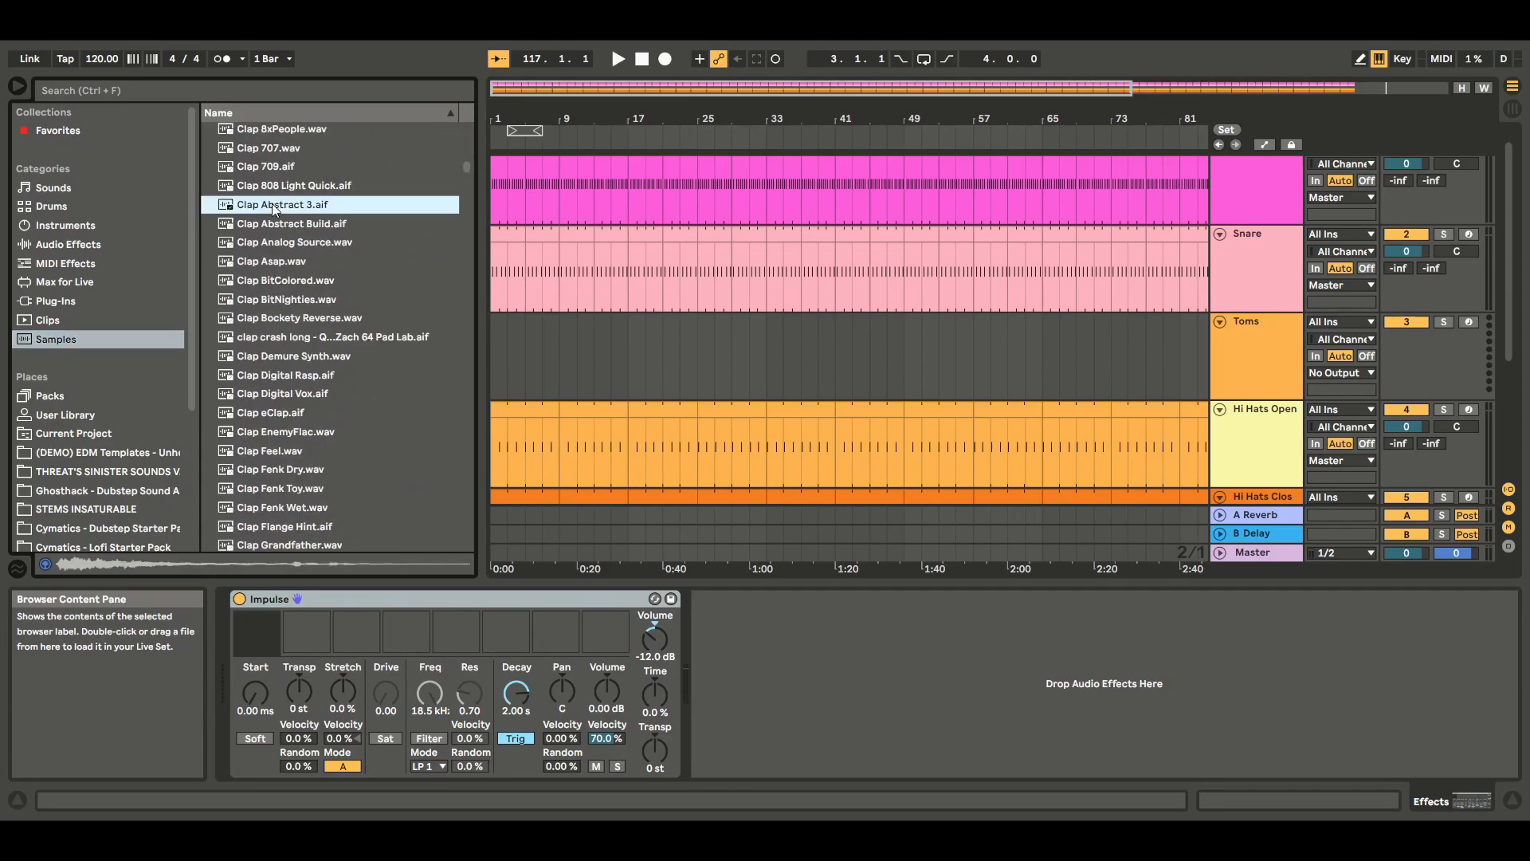
{"action": "left_click", "coordinate": [270, 264]}
{"action": "scroll", "coordinate": [469, 169], "scroll_direction": "down", "scroll_amount": 8}
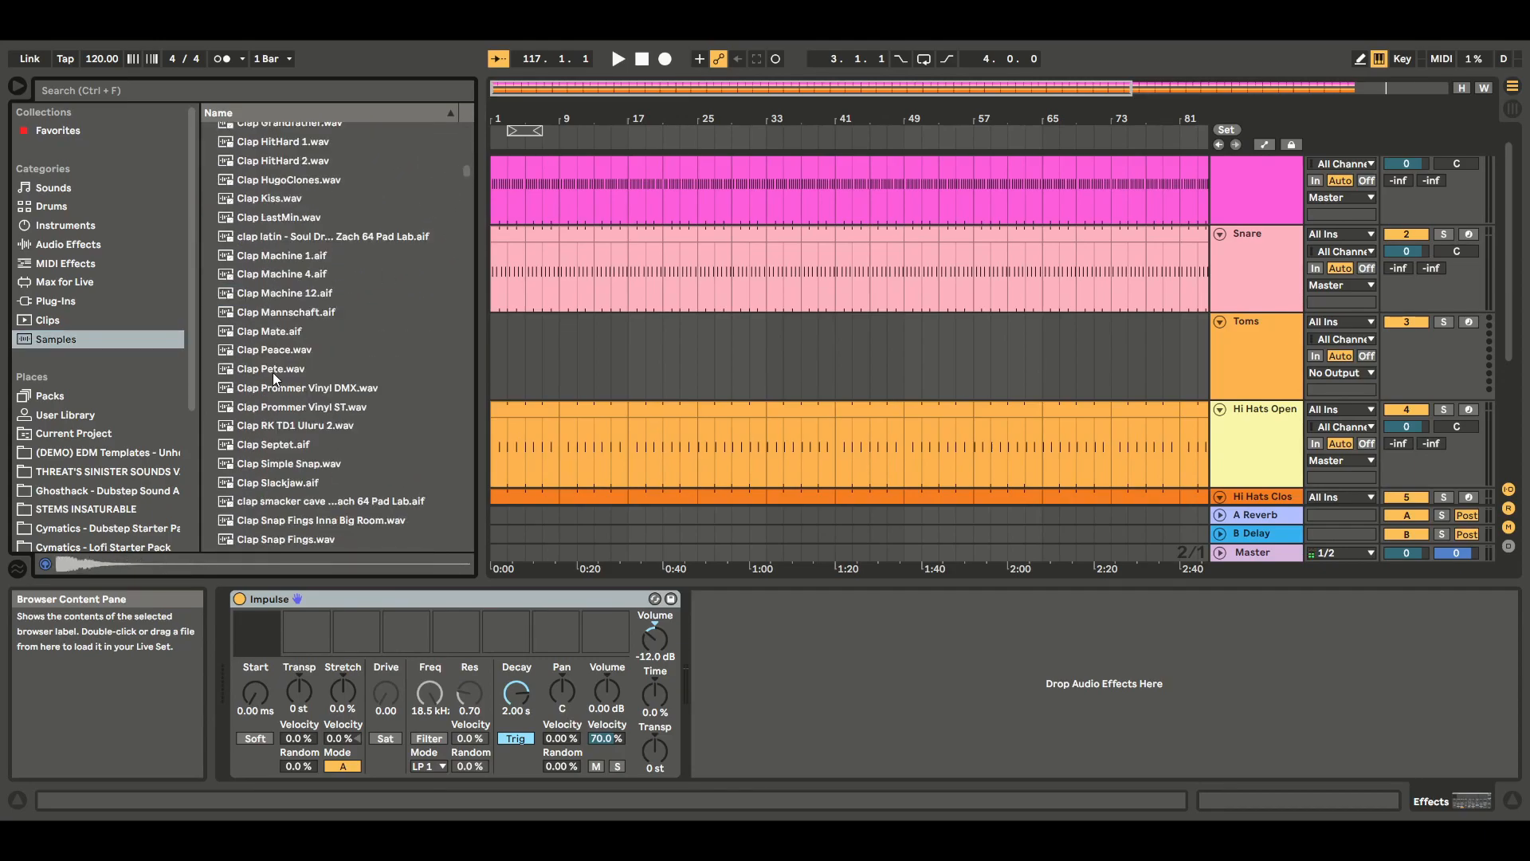
{"action": "left_click", "coordinate": [267, 371]}
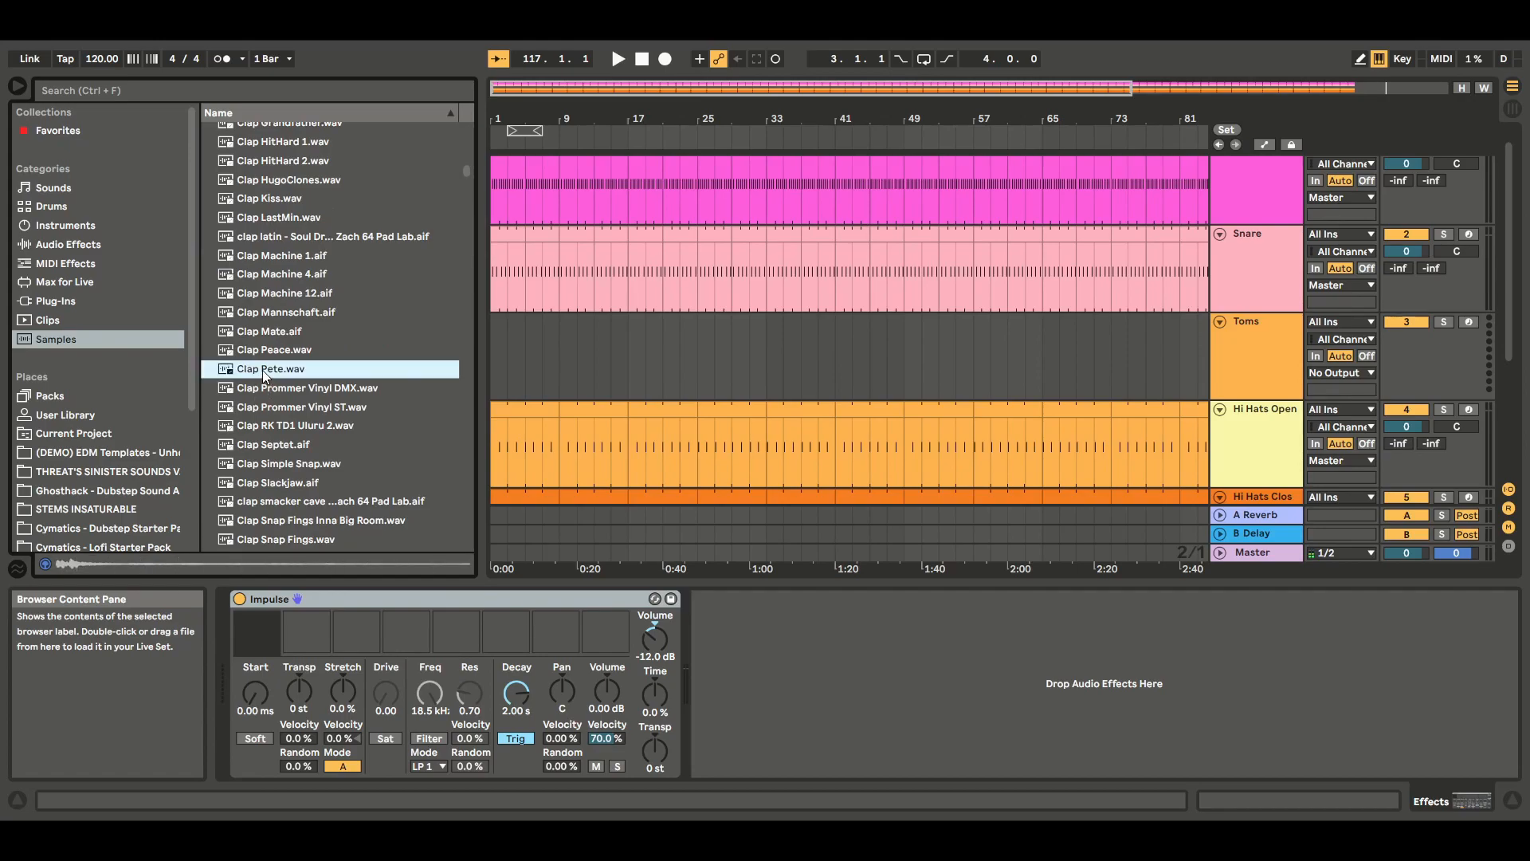
{"action": "left_click_drag", "start_coordinate": [262, 370], "coordinate": [255, 636]}
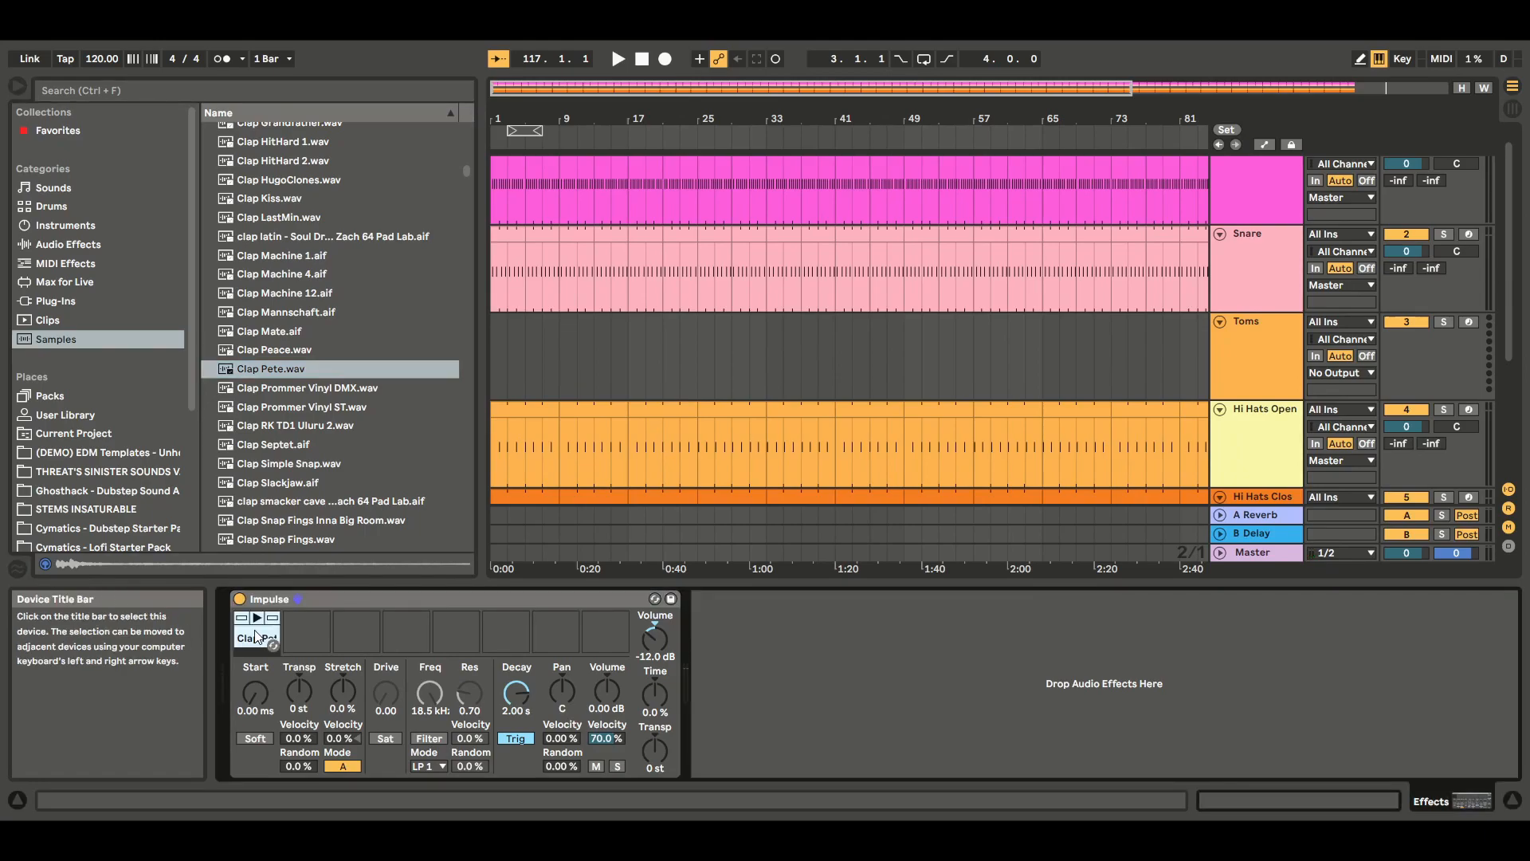
Hide the device view and browser, insert a MIDI clip at bar 1 on the Toms track, and extend it to bar 9
{"action": "left_click", "coordinate": [1512, 799]}
{"action": "left_click", "coordinate": [19, 87]}
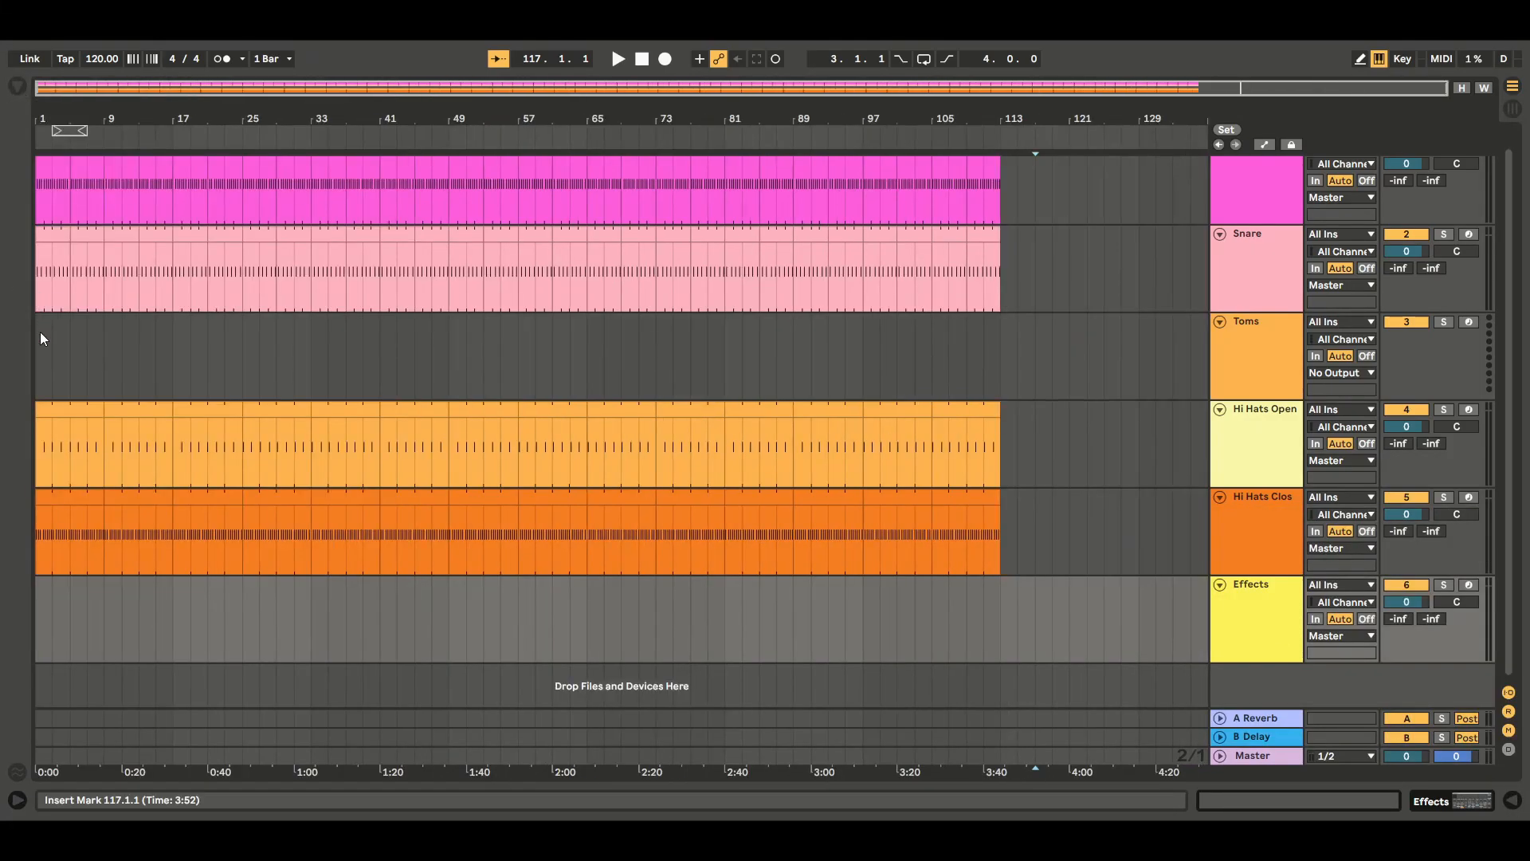
{"action": "left_click", "coordinate": [35, 342]}
{"action": "key", "text": "ctrl+shift+m"}
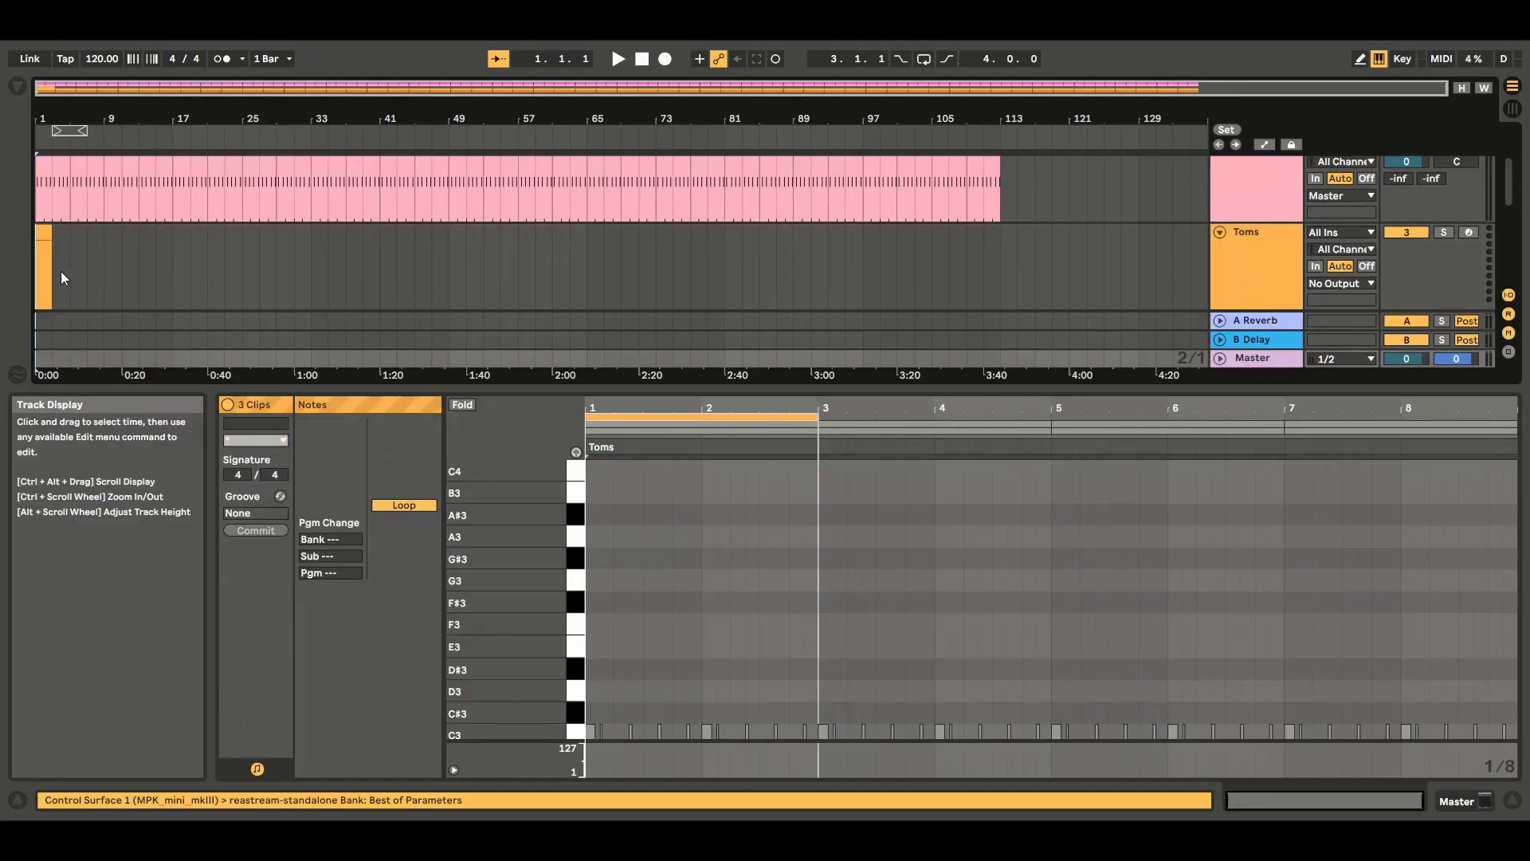
{"action": "left_click_drag", "start_coordinate": [62, 238], "coordinate": [107, 242]}
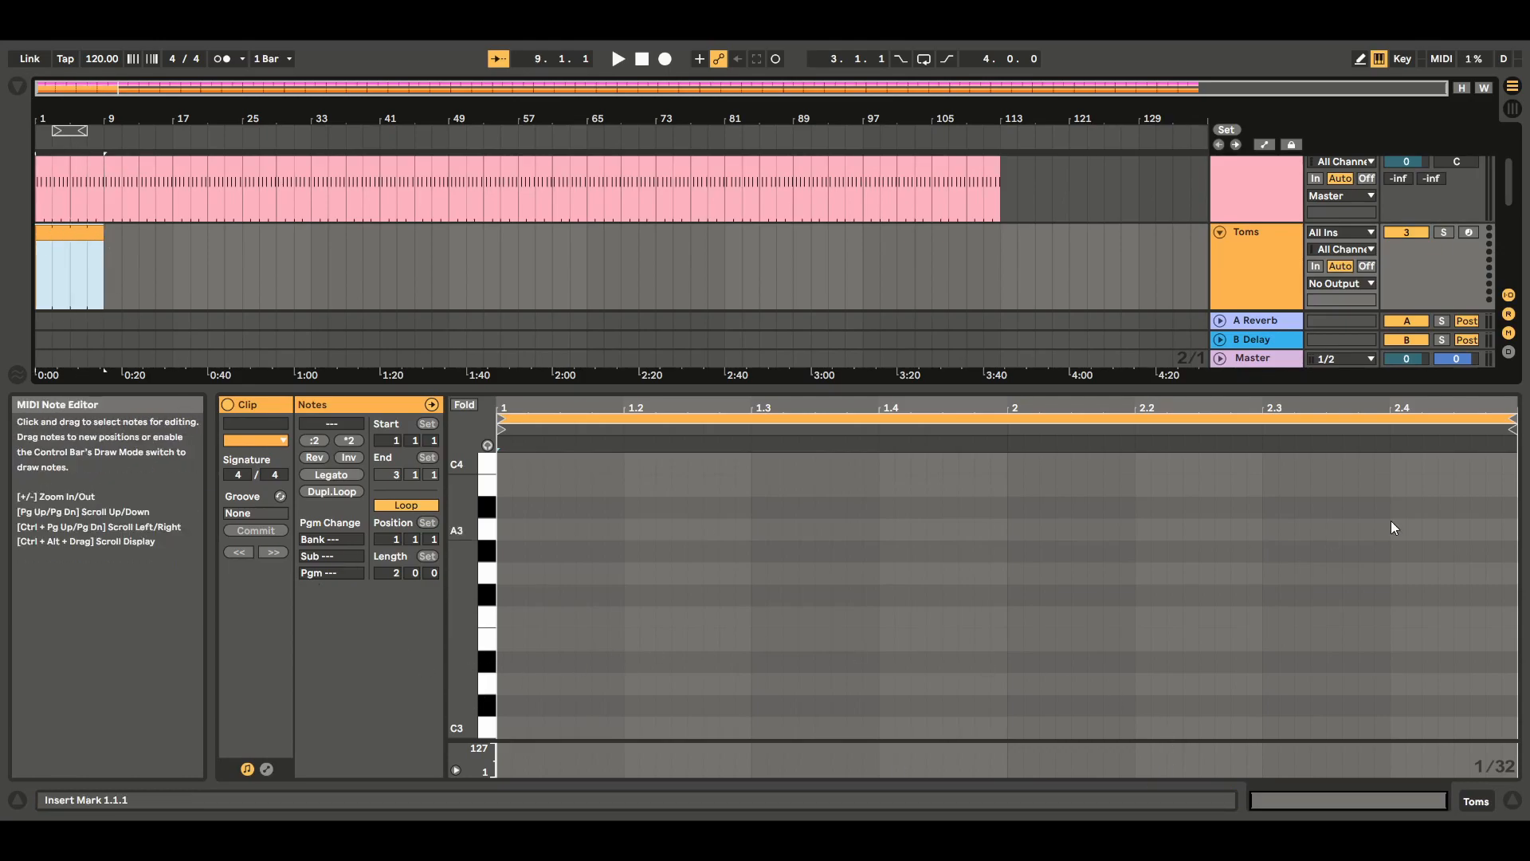
Move the empty eight-bar clip from the Toms track to bar 1 of the Effects track and open its notes
{"action": "left_click", "coordinate": [1513, 800]}
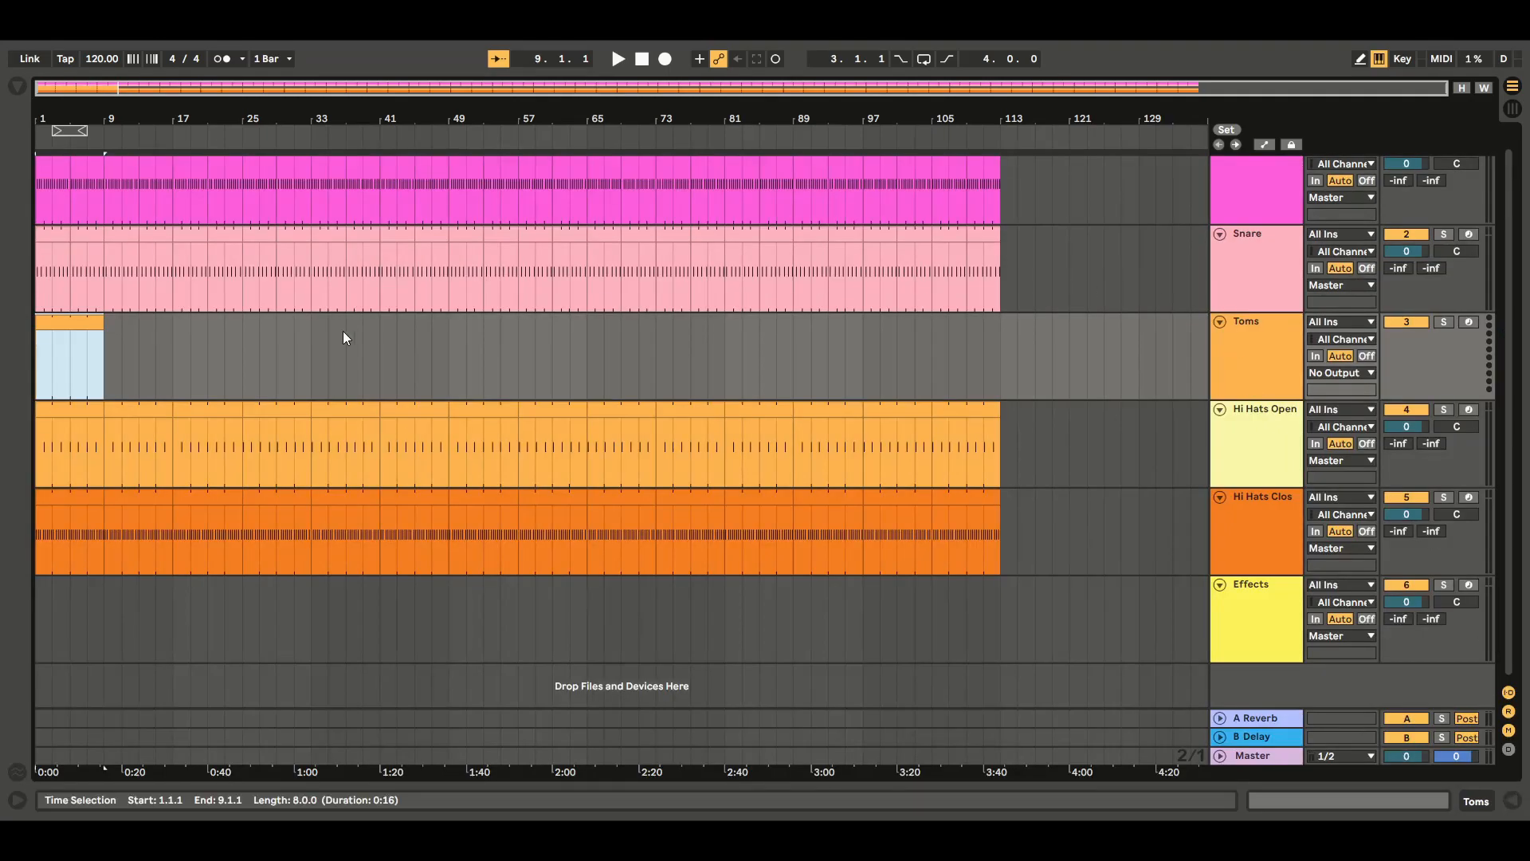
{"action": "left_click_drag", "start_coordinate": [99, 324], "coordinate": [94, 585]}
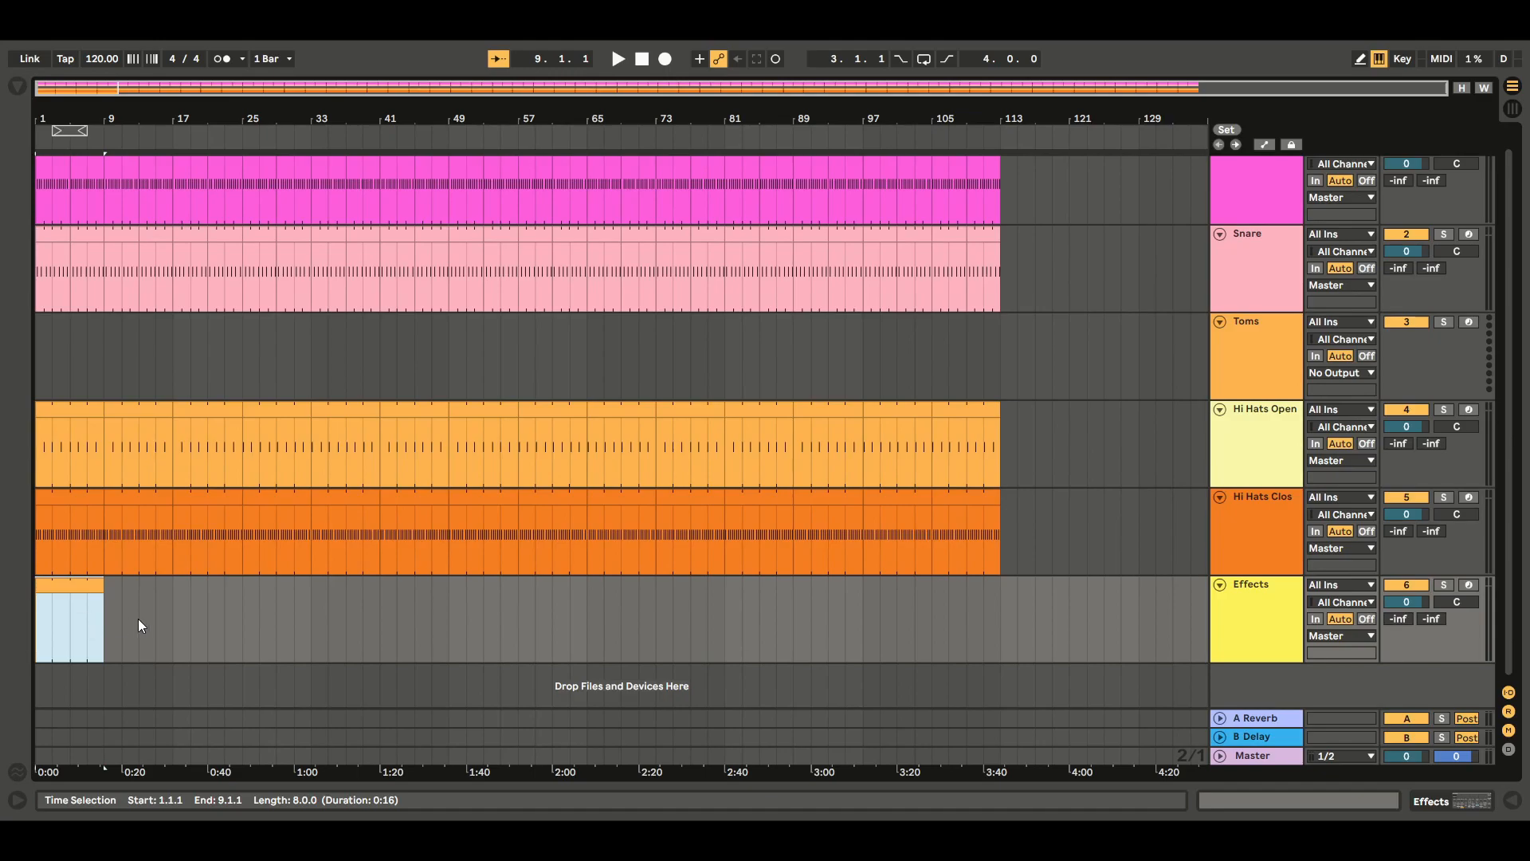
{"action": "double_click", "coordinate": [70, 593]}
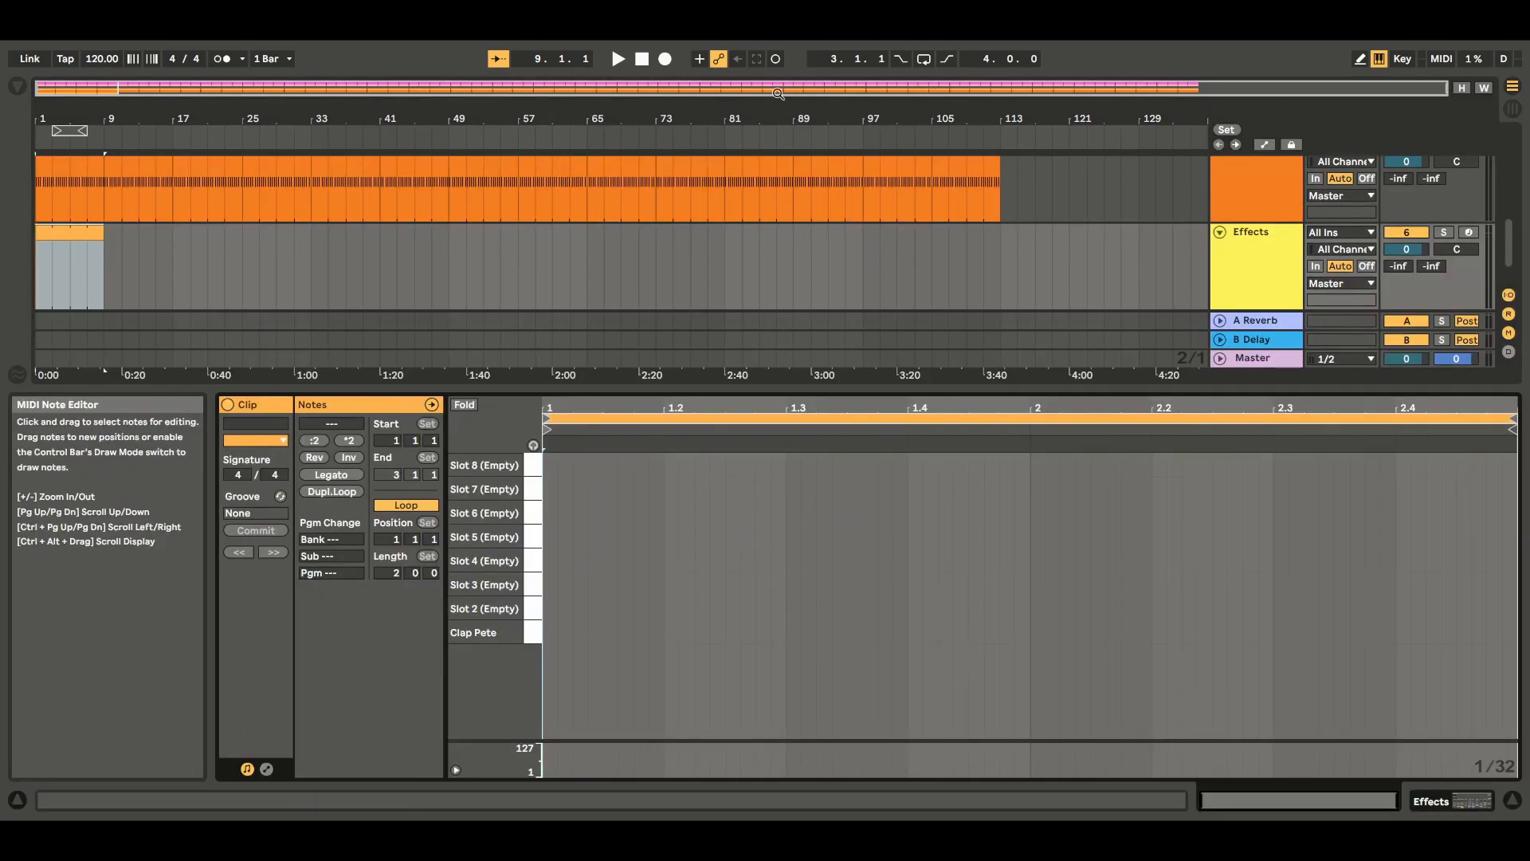
Play the beat and draw Clap Pete notes at 2.4, 2 and 1 in the Effects clip
{"action": "left_click", "coordinate": [618, 58]}
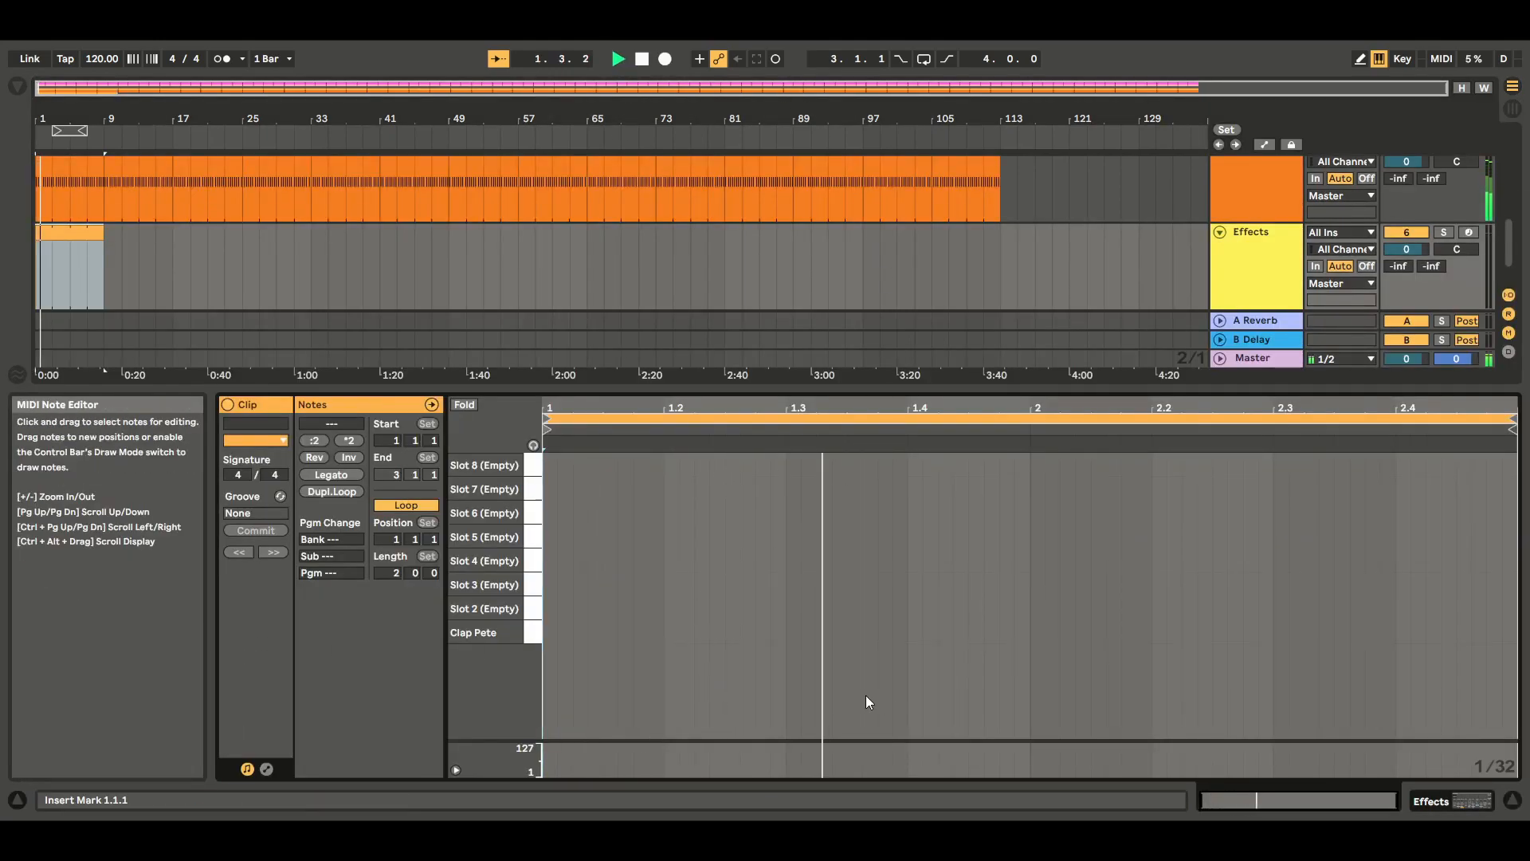
{"action": "key", "text": "b"}
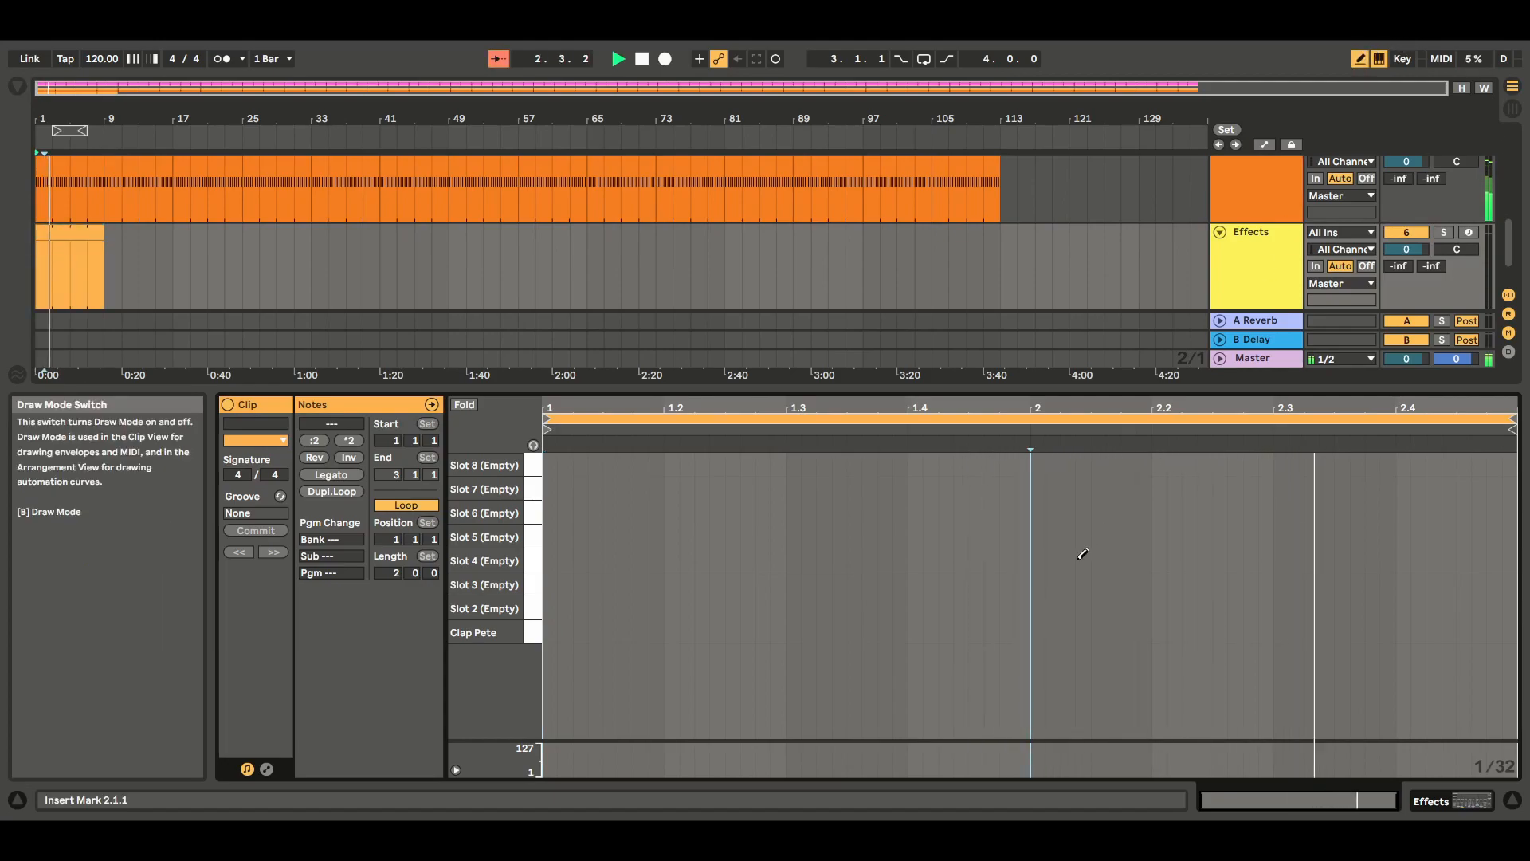
{"action": "left_click", "coordinate": [1403, 631]}
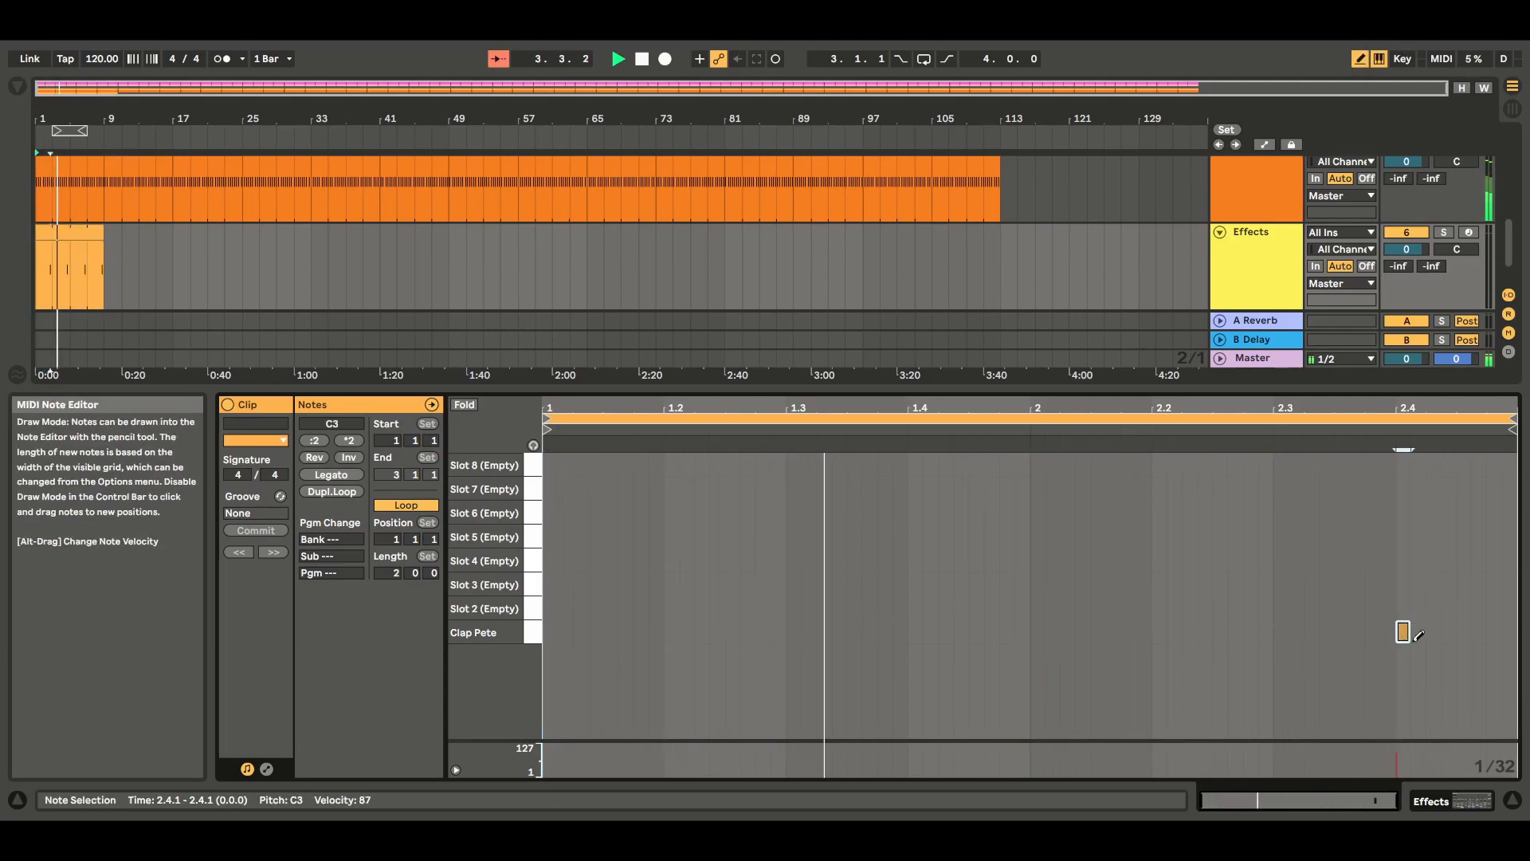
{"action": "left_click_drag", "start_coordinate": [1409, 632], "coordinate": [1441, 633]}
{"action": "left_click", "coordinate": [1044, 634]}
{"action": "left_click_drag", "start_coordinate": [1044, 632], "coordinate": [1076, 632]}
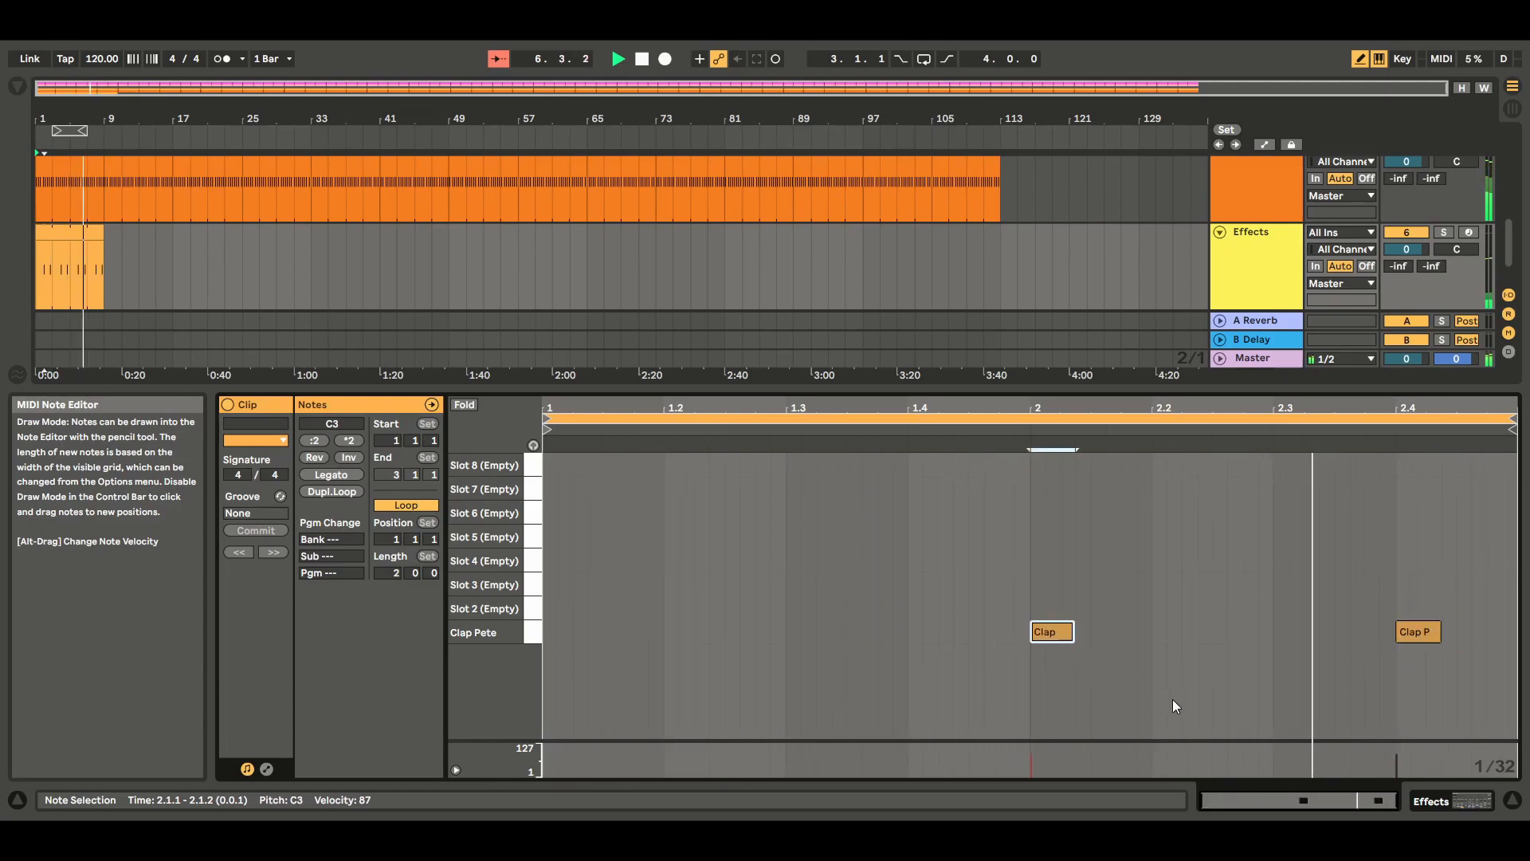
{"action": "left_click", "coordinate": [550, 632]}
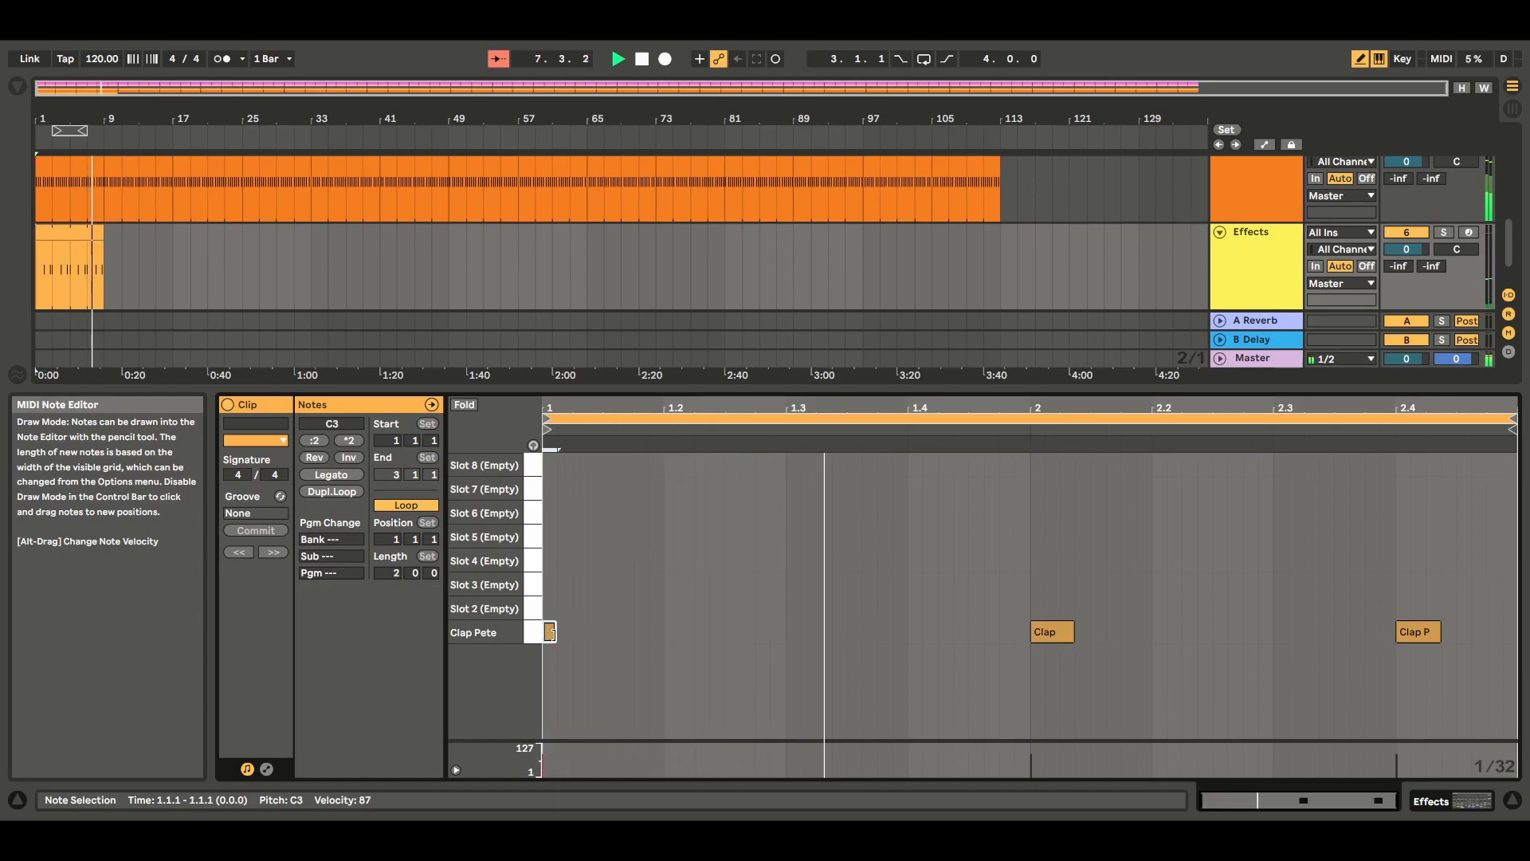
{"action": "left_click_drag", "start_coordinate": [550, 632], "coordinate": [605, 637]}
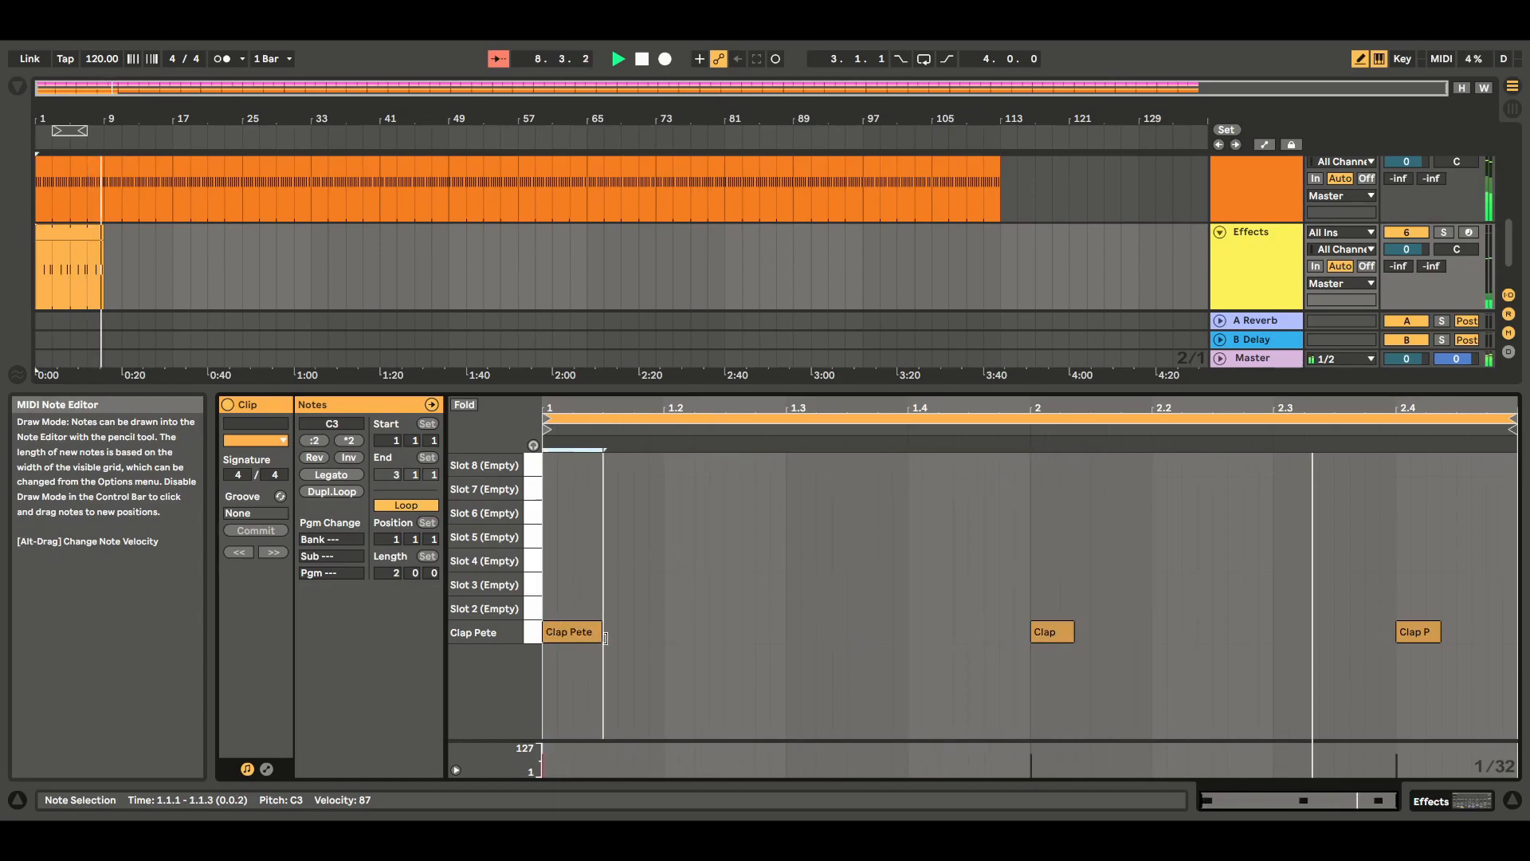
Lengthen the Clap Pete notes at 2 and 2.4 to match the first note, and stop playback
{"action": "left_click_drag", "start_coordinate": [1073, 634], "coordinate": [1090, 635]}
{"action": "left_click_drag", "start_coordinate": [1444, 629], "coordinate": [1456, 631]}
{"action": "left_click", "coordinate": [642, 60]}
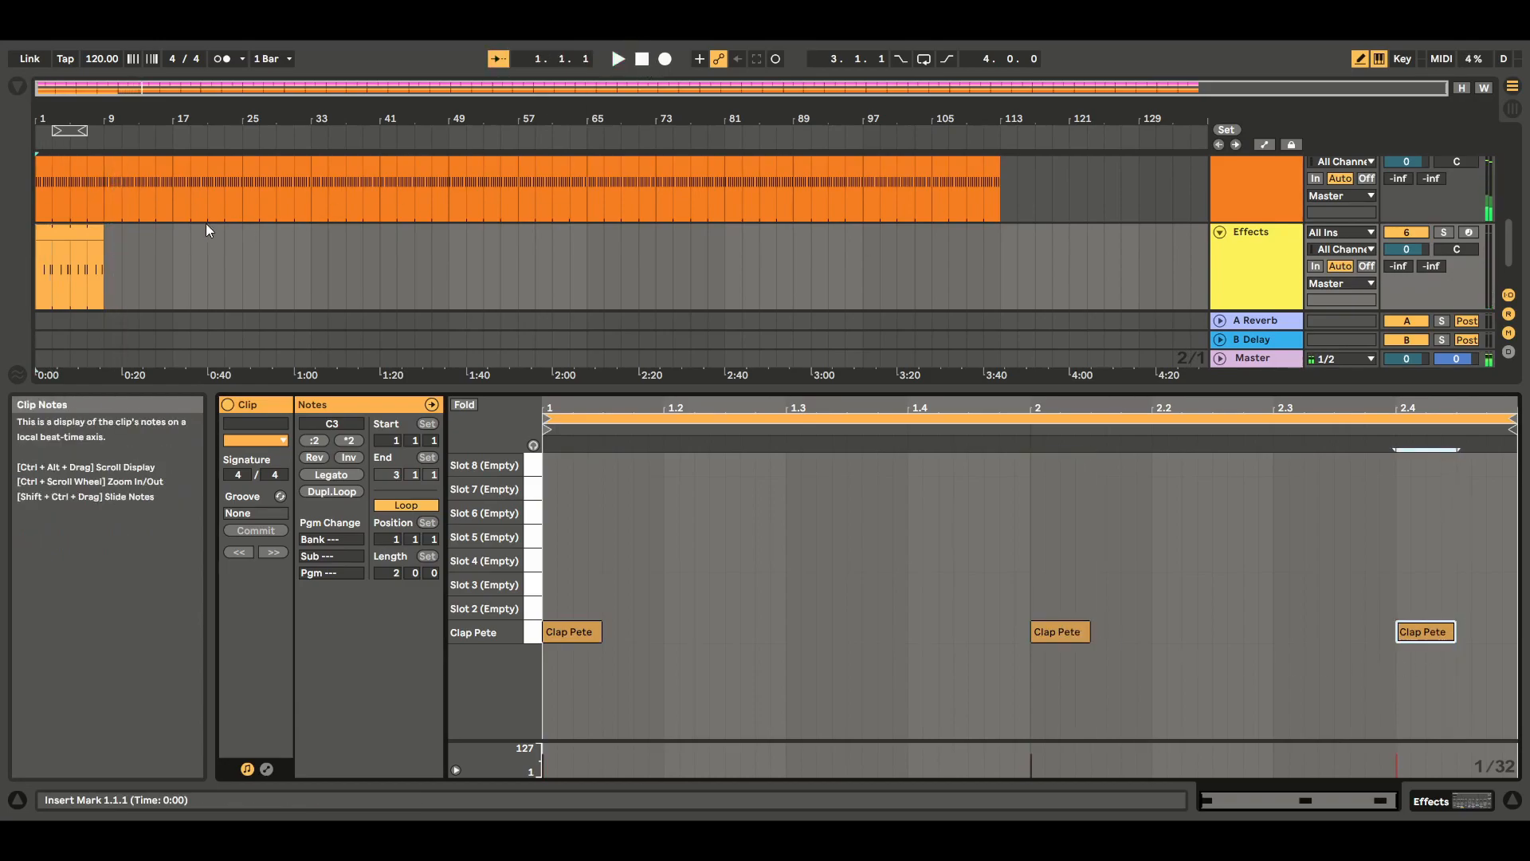
Play the beat from bar 1 and duplicate the eight-bar Effects clip once, filling the track to bar 17
{"action": "left_click", "coordinate": [77, 235]}
{"action": "key", "text": "space"}
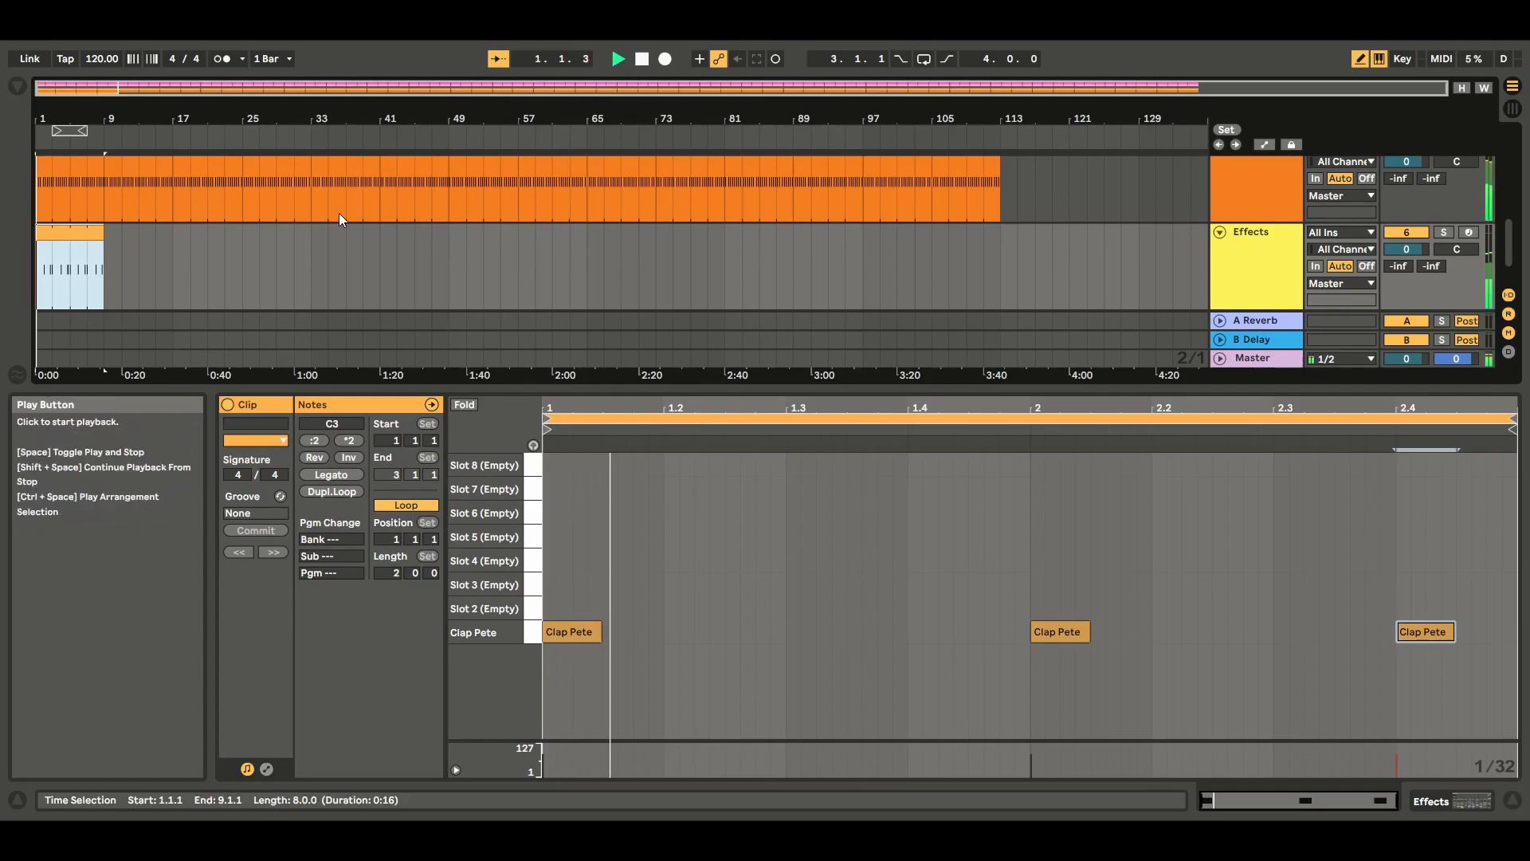
{"action": "key", "text": "ctrl+d"}
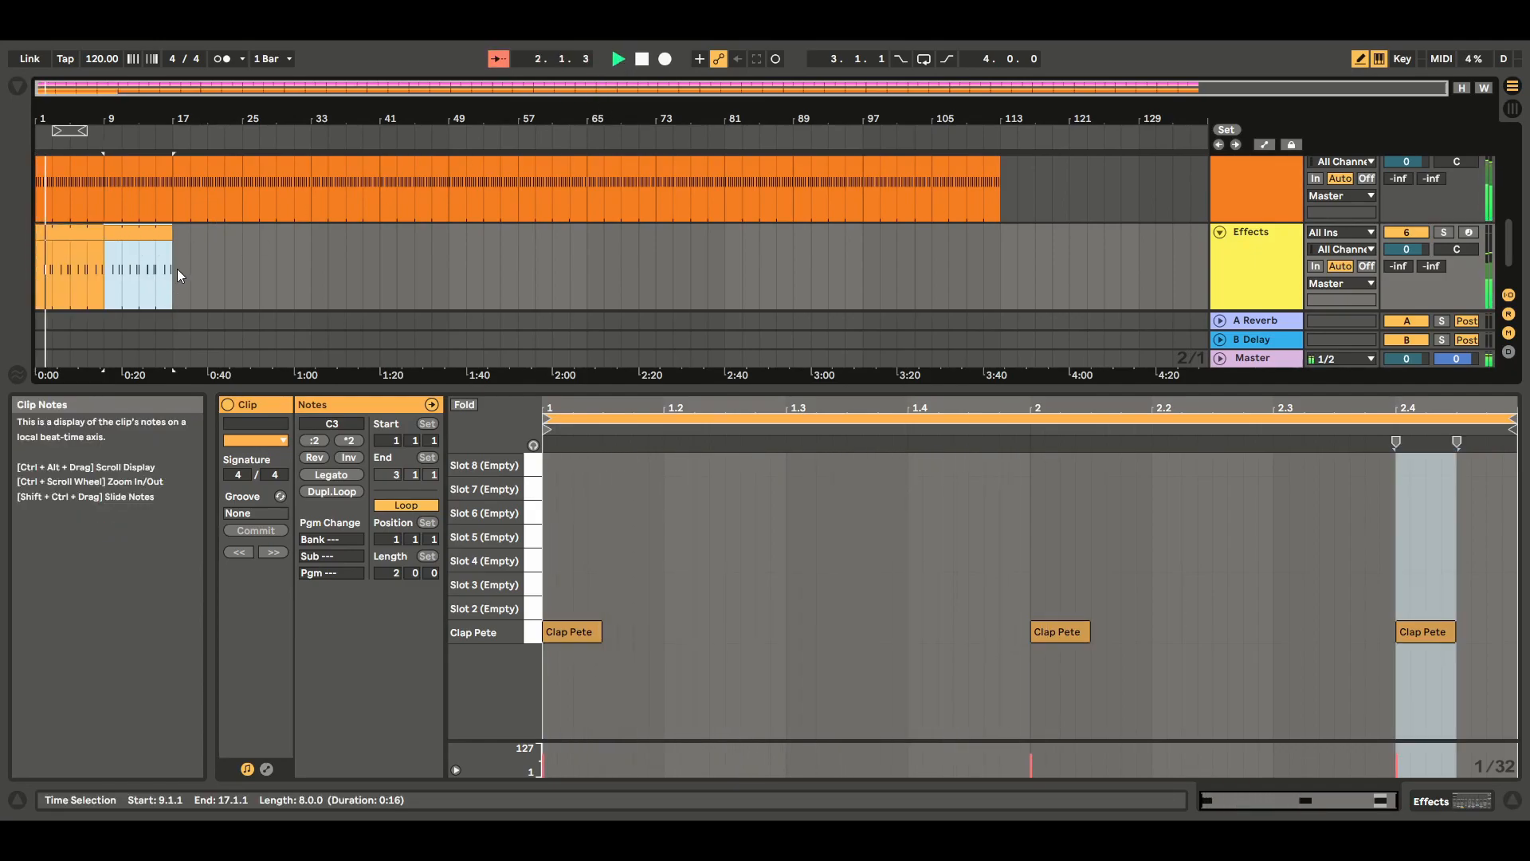
Duplicate the 16-bar pair of Effects clips repeatedly up to bar 113, hide the clip view, and stop playback
{"action": "left_click_drag", "start_coordinate": [172, 242], "coordinate": [40, 237]}
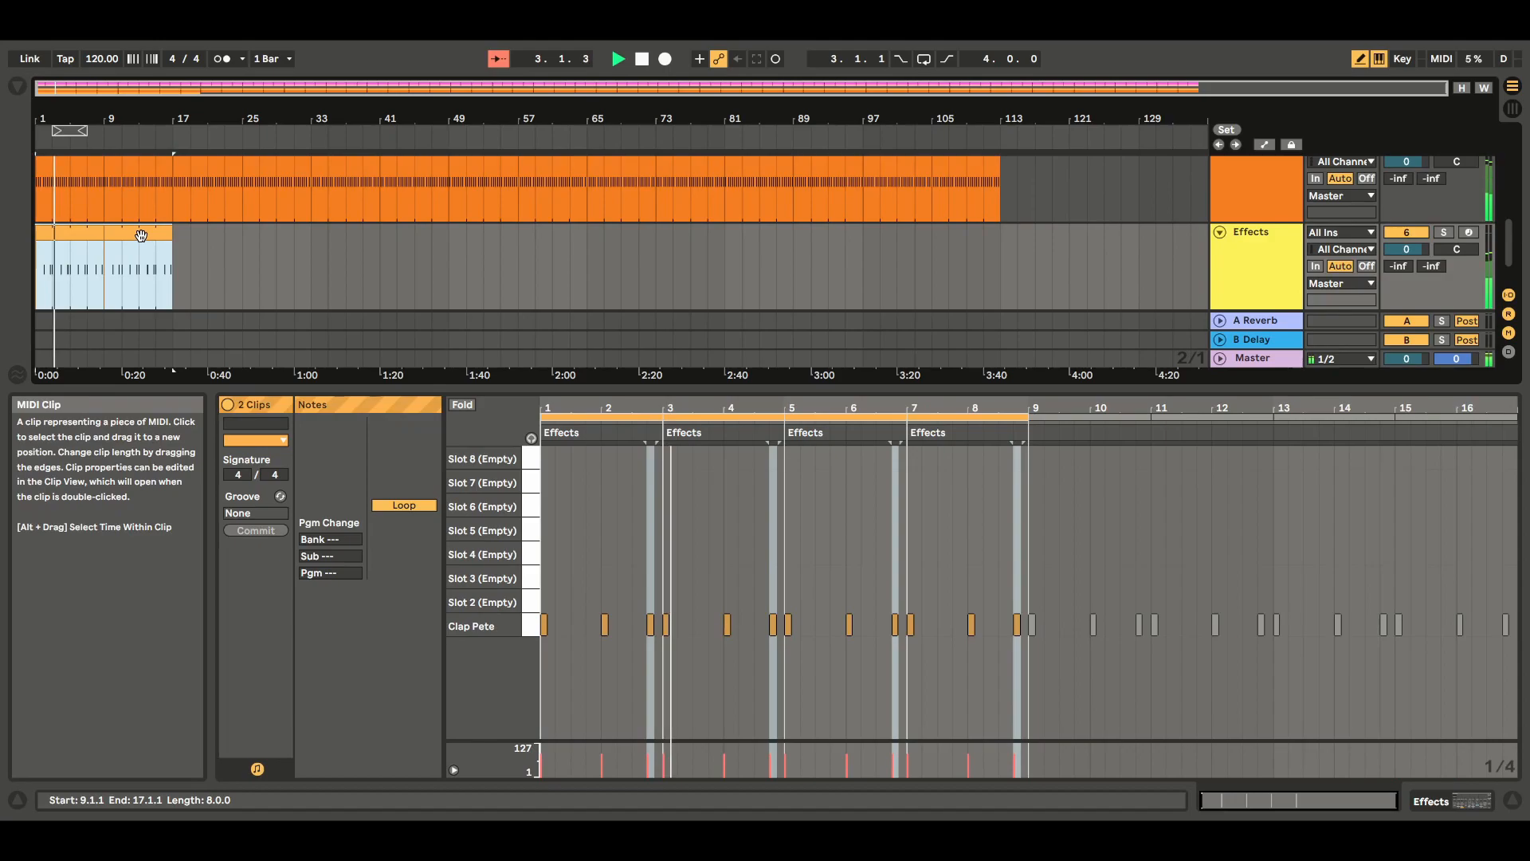
{"action": "key", "text": "ctrl+d"}
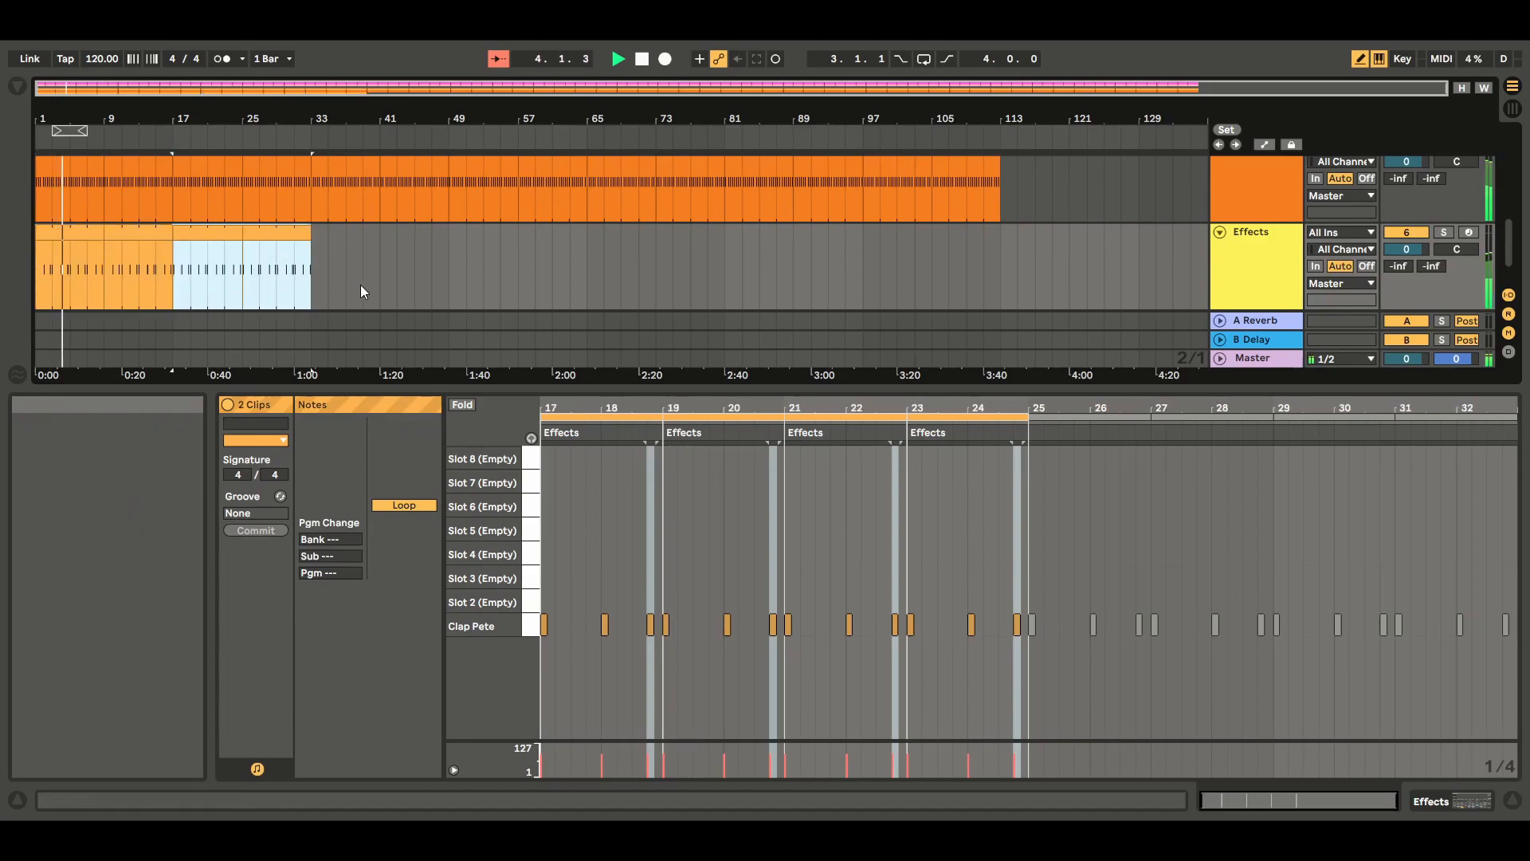
{"action": "key", "text": "ctrl+d"}
{"action": "key", "text": "ctrl+d"}
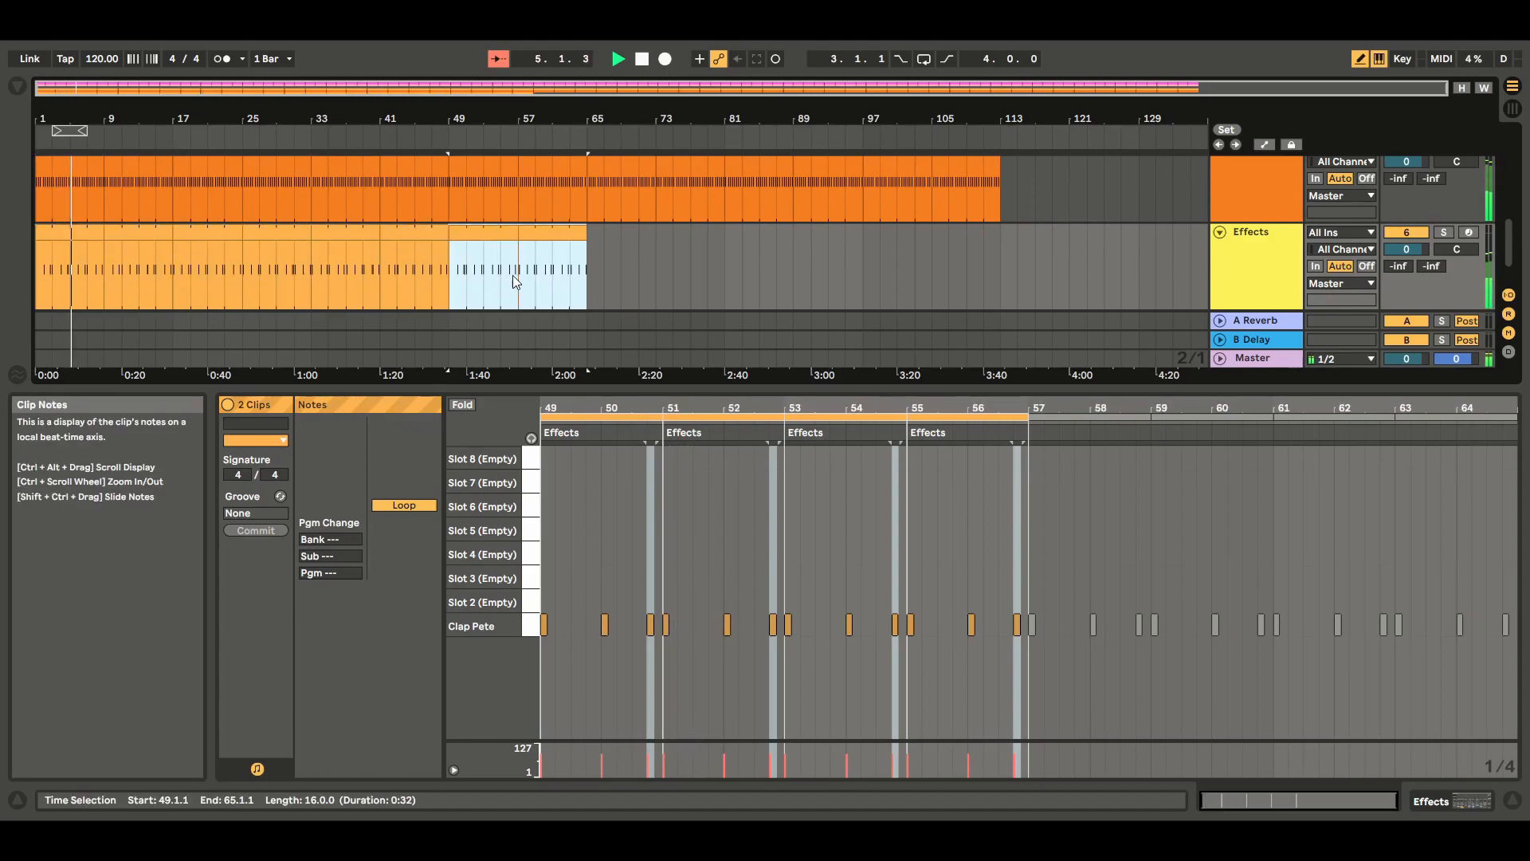
{"action": "key", "text": "ctrl+d"}
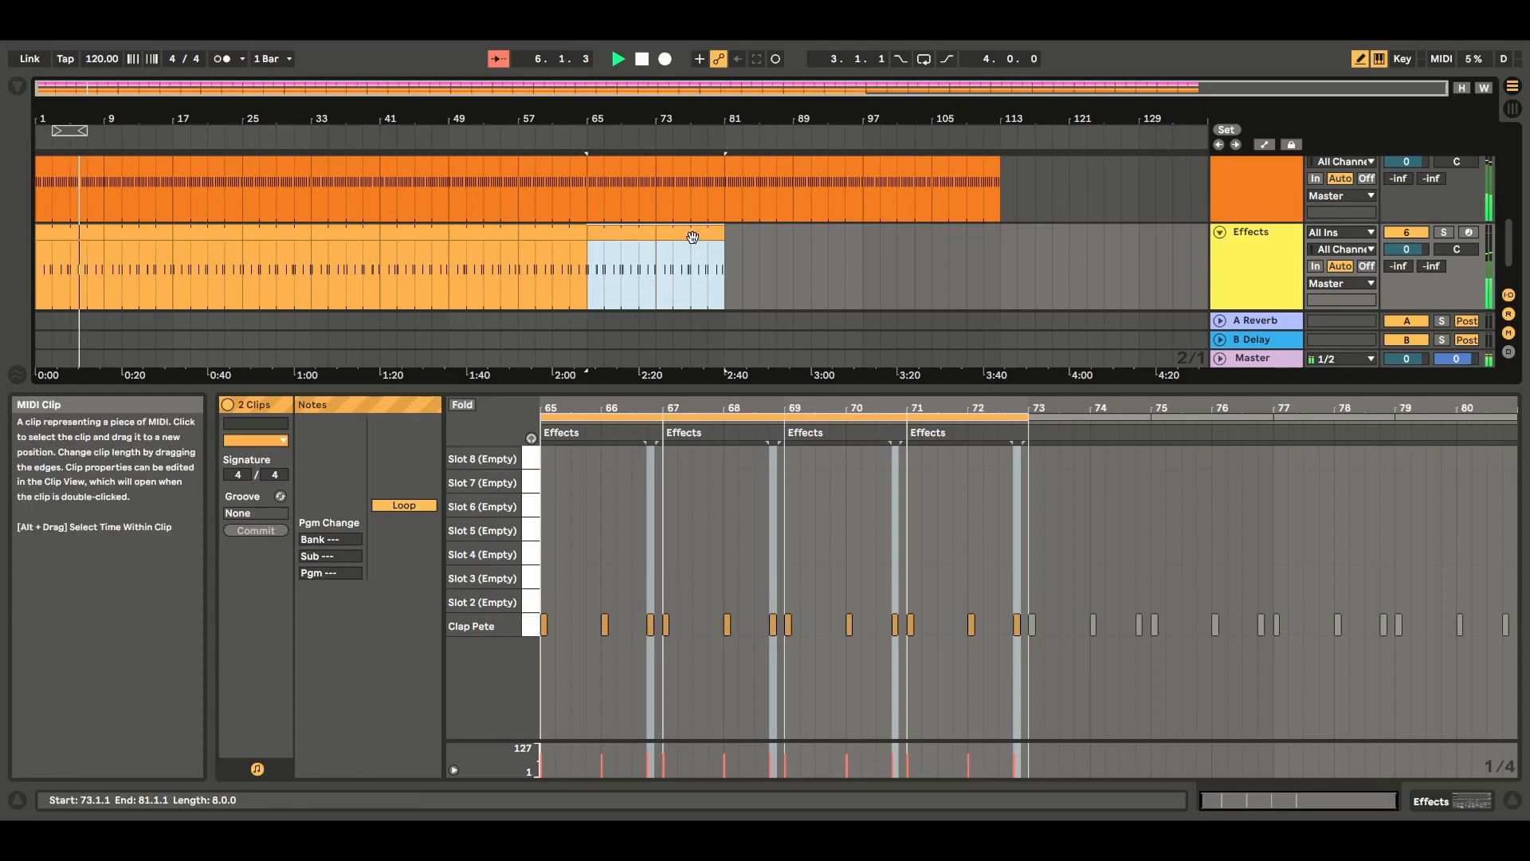
{"action": "key", "text": "ctrl+d"}
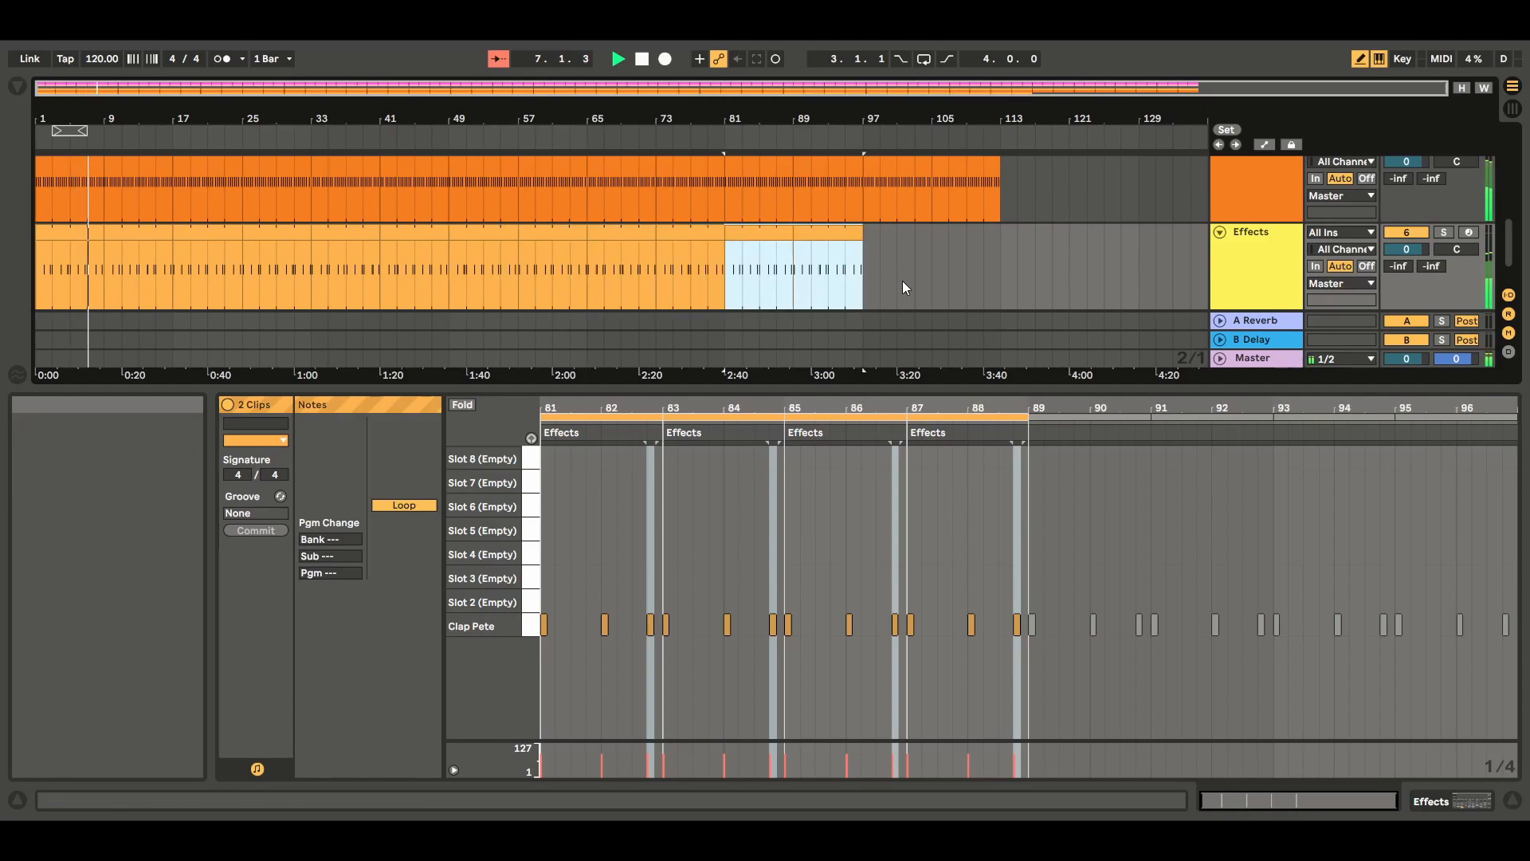
{"action": "key", "text": "ctrl+d"}
{"action": "left_click", "coordinate": [1513, 800]}
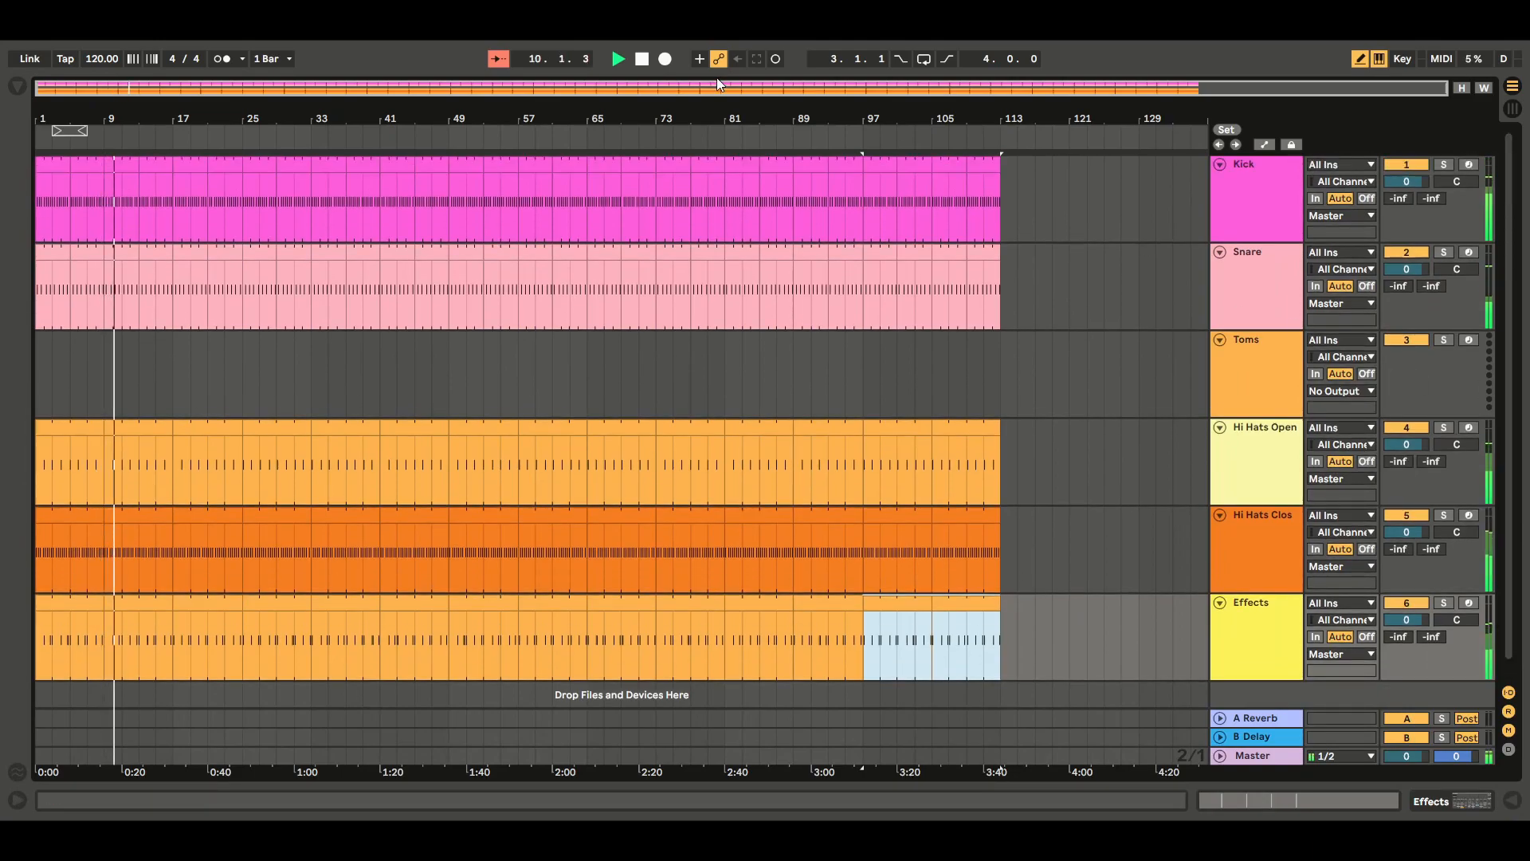
{"action": "left_click", "coordinate": [646, 61]}
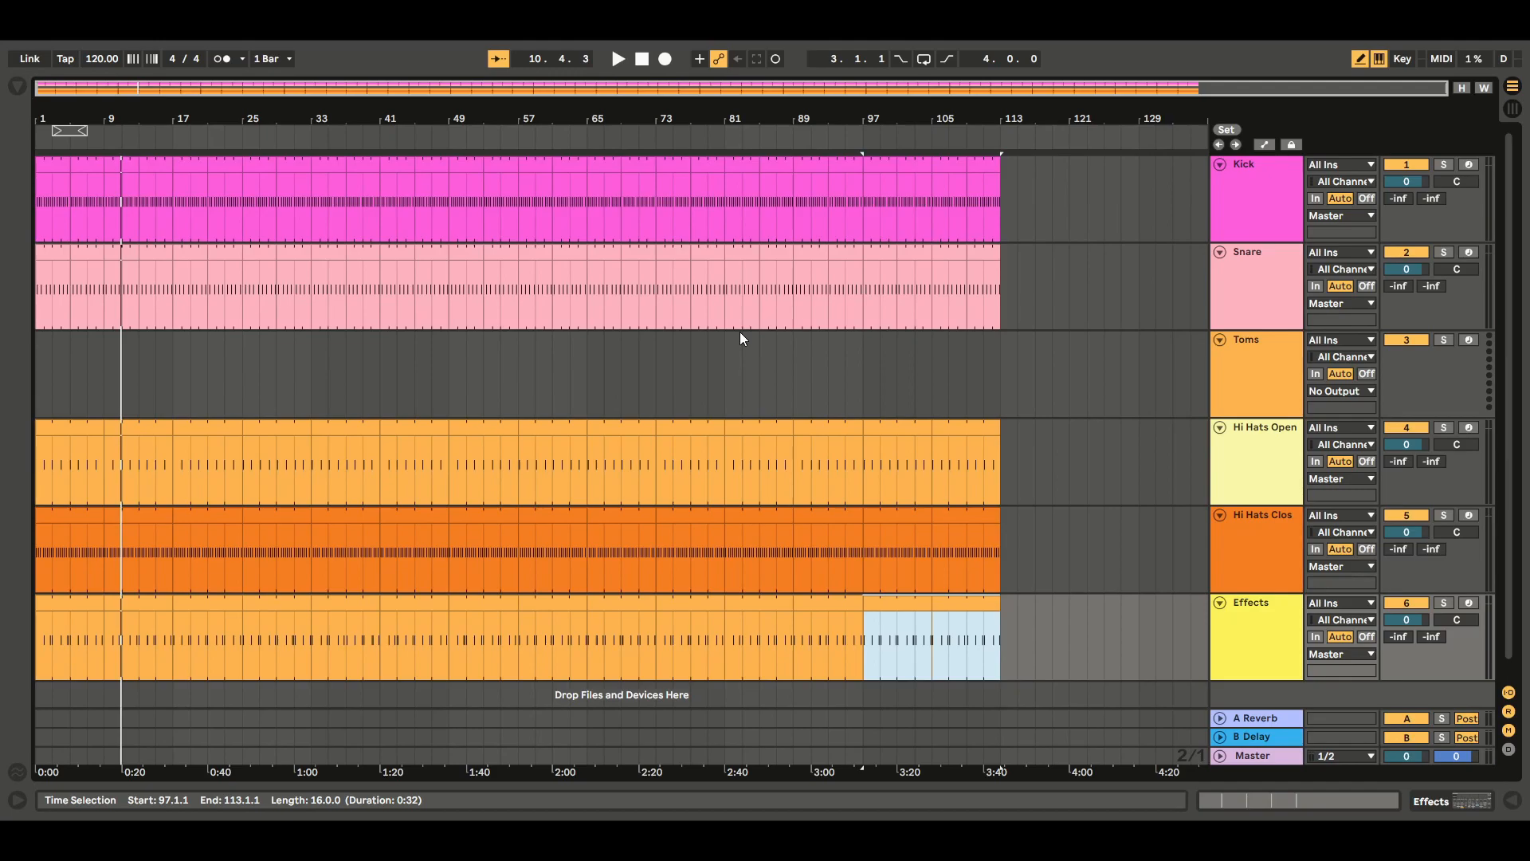
{"action": "left_click", "coordinate": [707, 428]}
{"action": "left_click", "coordinate": [756, 429]}
{"action": "left_click", "coordinate": [825, 429]}
{"action": "left_click", "coordinate": [897, 429]}
{"action": "left_click", "coordinate": [961, 431]}
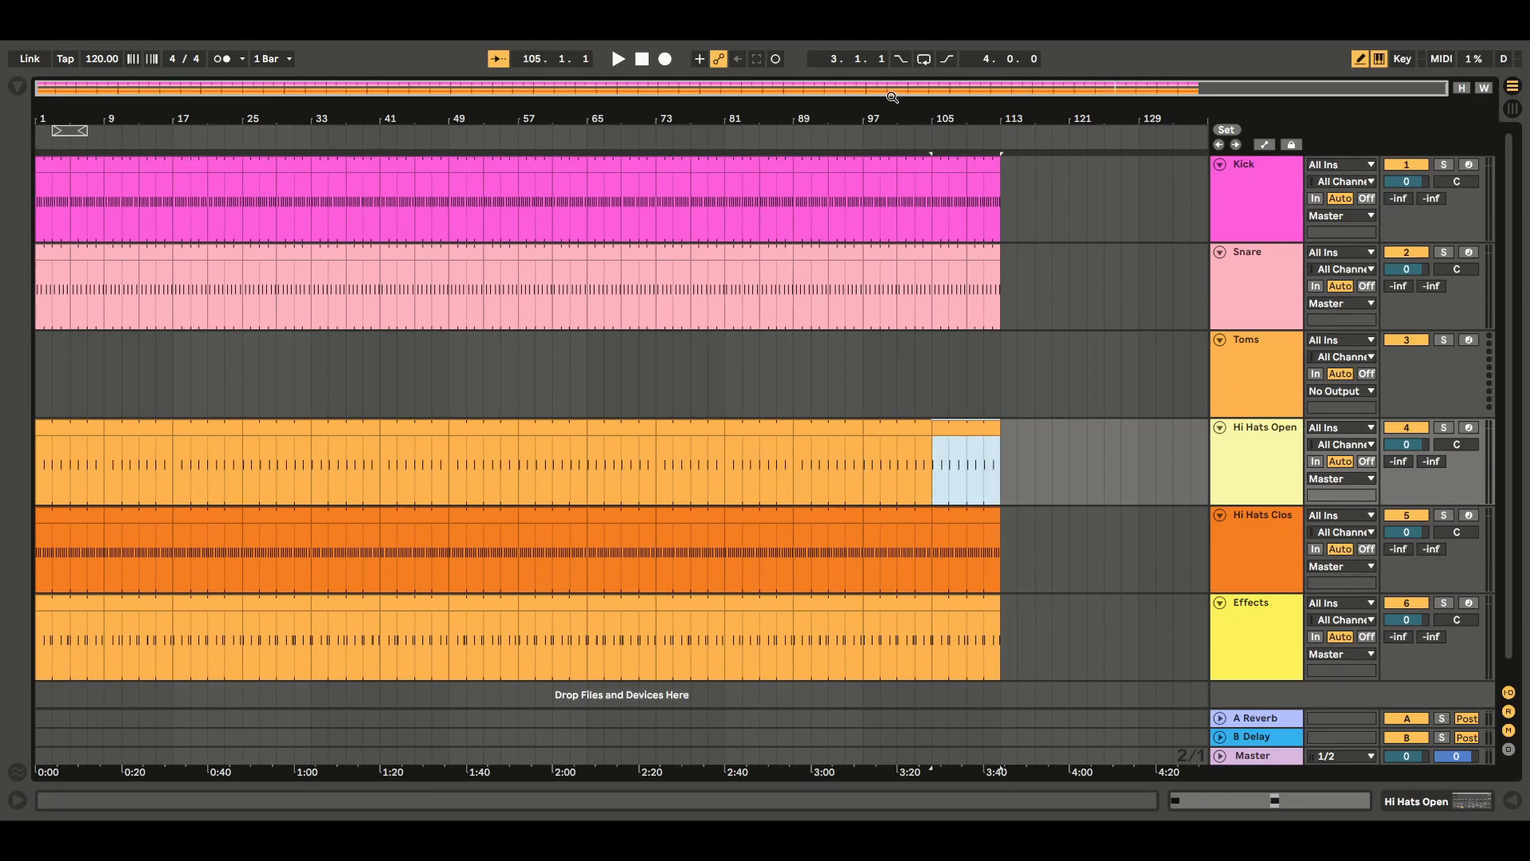
Delete the kick clips from bars 1 to 9 and 57 to 65, restarting playback from the beginning
{"action": "left_click", "coordinate": [49, 163]}
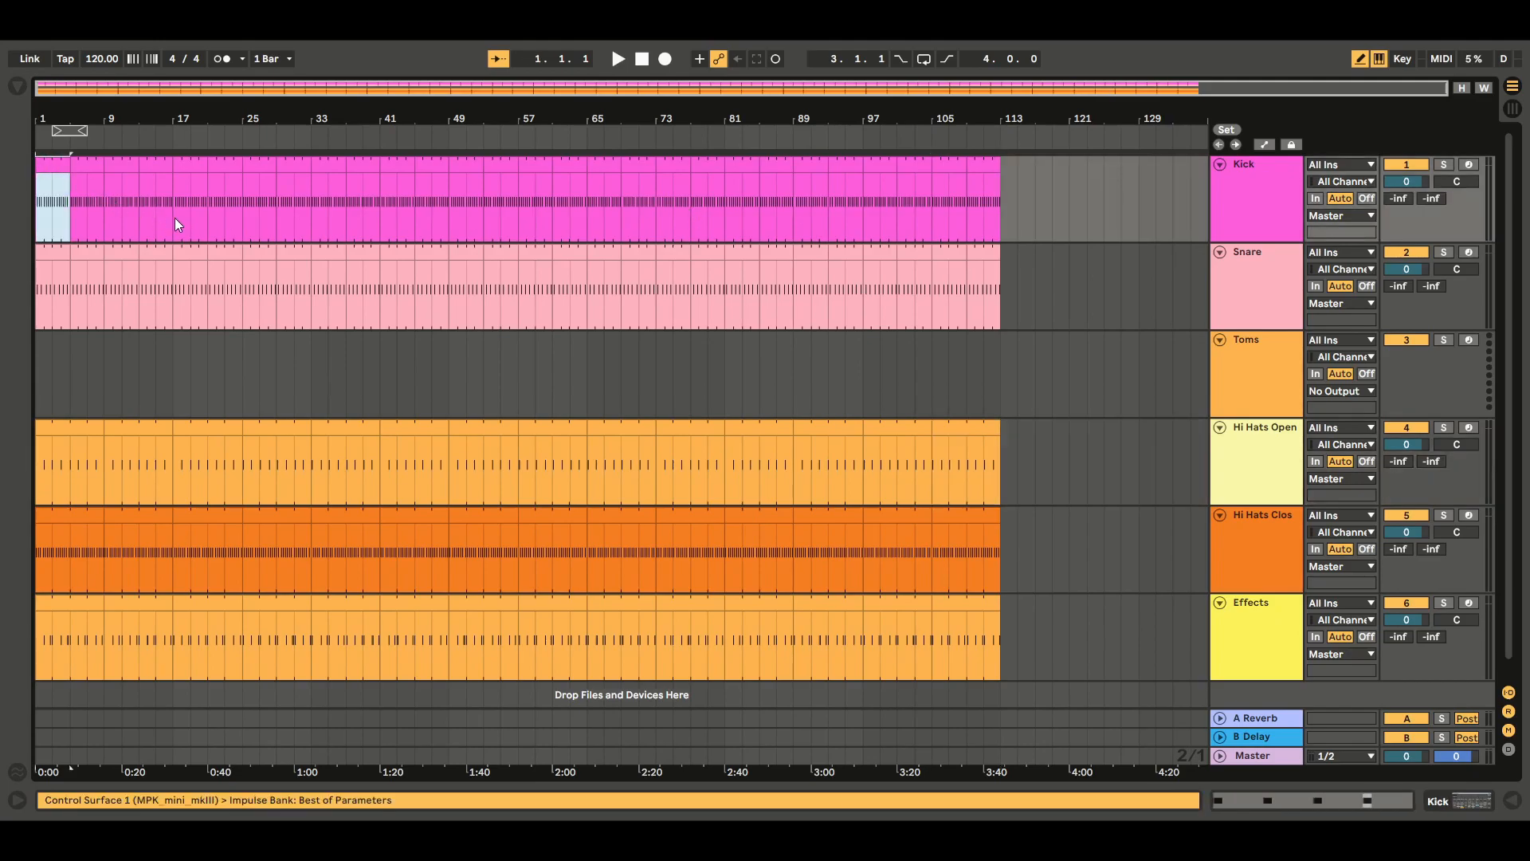
{"action": "key", "text": "Delete"}
{"action": "left_click", "coordinate": [84, 165]}
{"action": "key", "text": "Delete"}
{"action": "left_click", "coordinate": [642, 60]}
{"action": "left_click", "coordinate": [618, 59]}
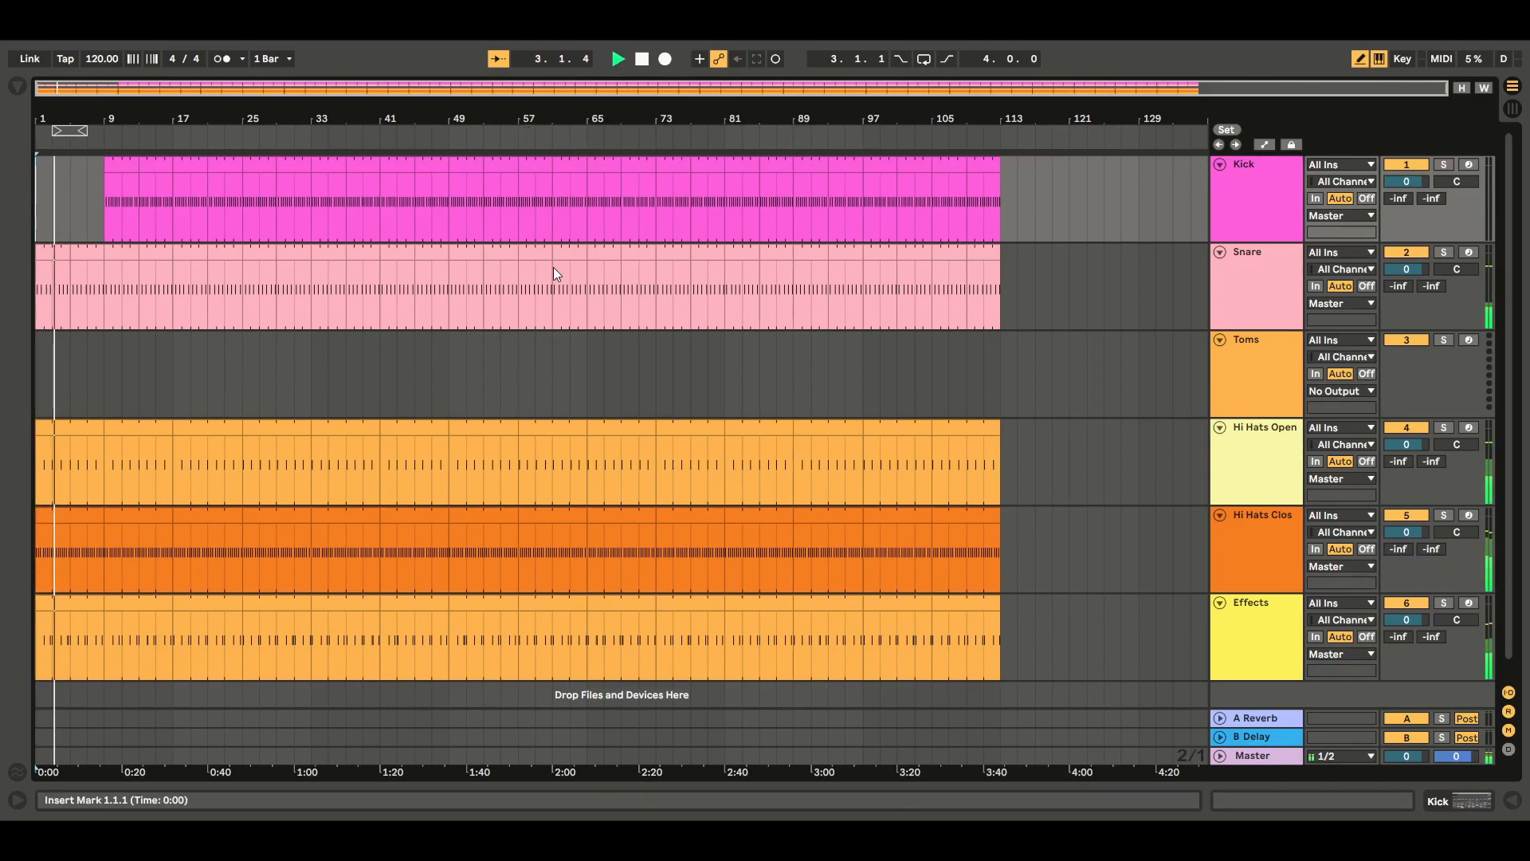
{"action": "left_click", "coordinate": [536, 168]}
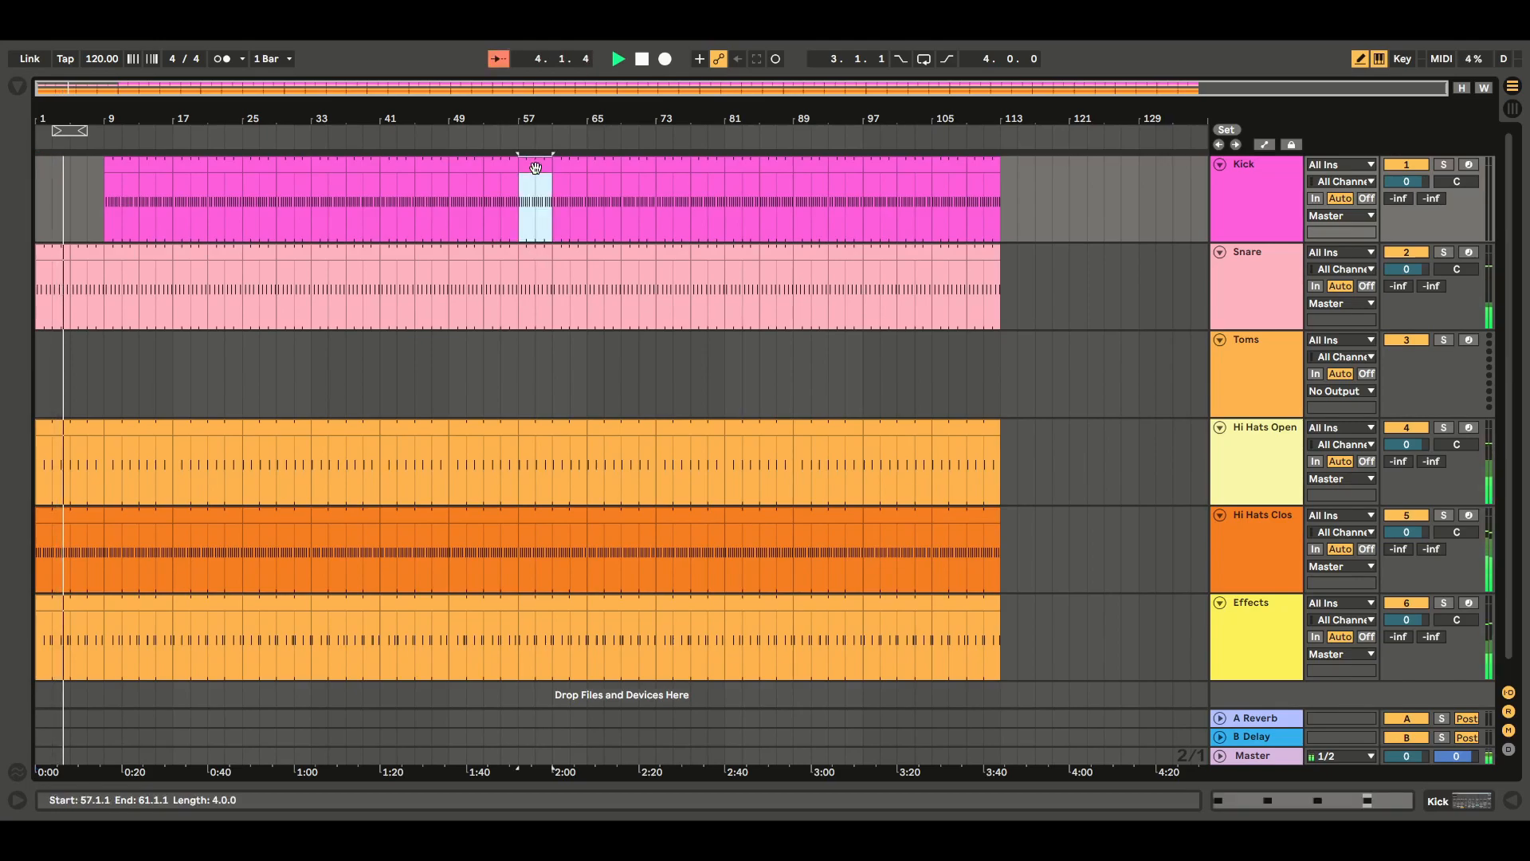
{"action": "left_click_drag", "start_coordinate": [535, 167], "coordinate": [570, 168]}
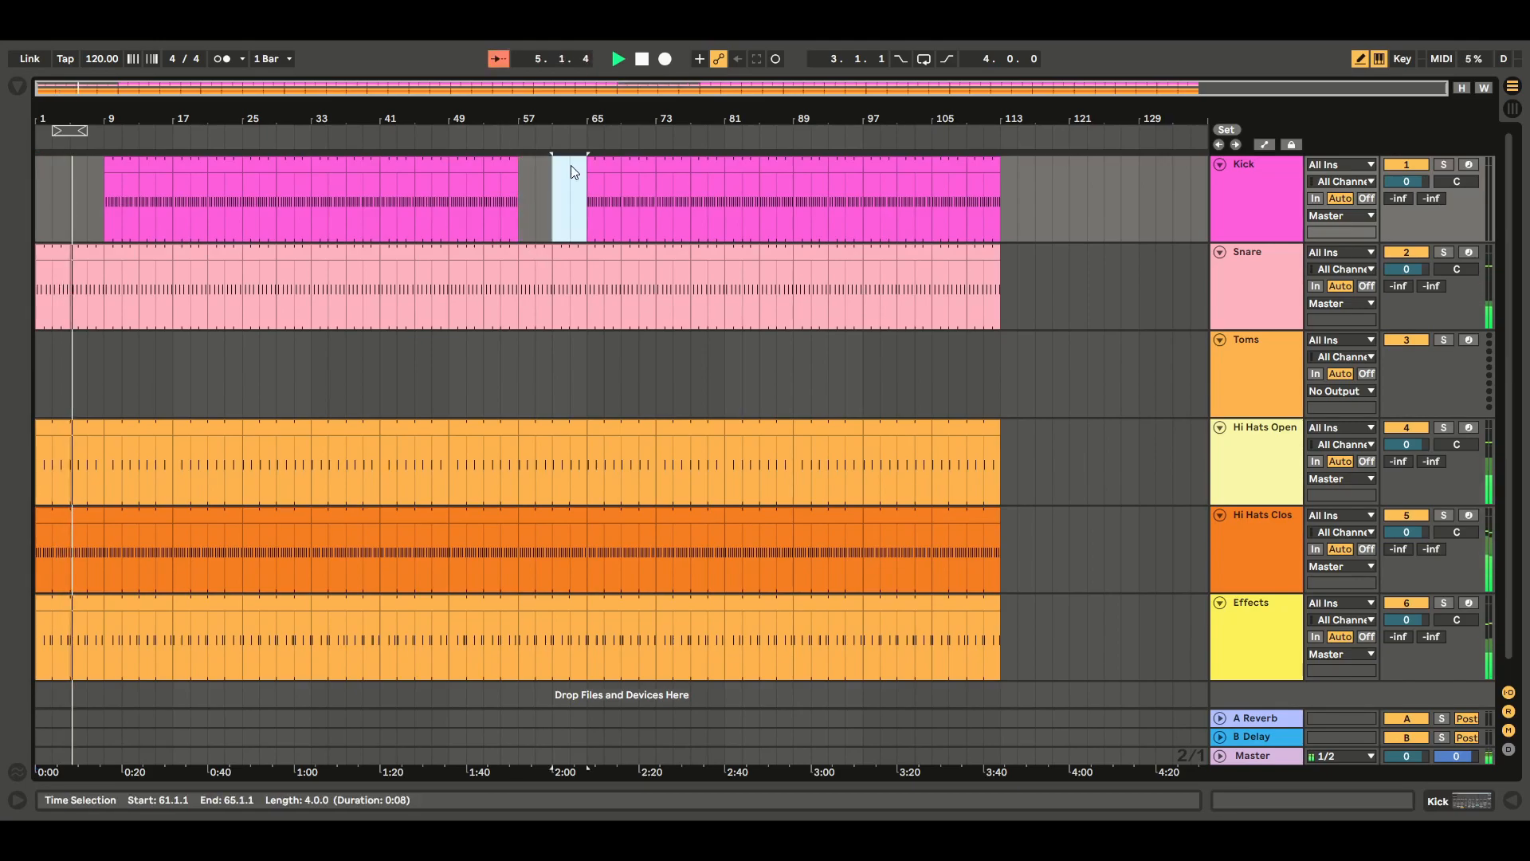
Raise the tempo to 122 BPM, stop playback, and return to bar 1
{"action": "left_click", "coordinate": [96, 58]}
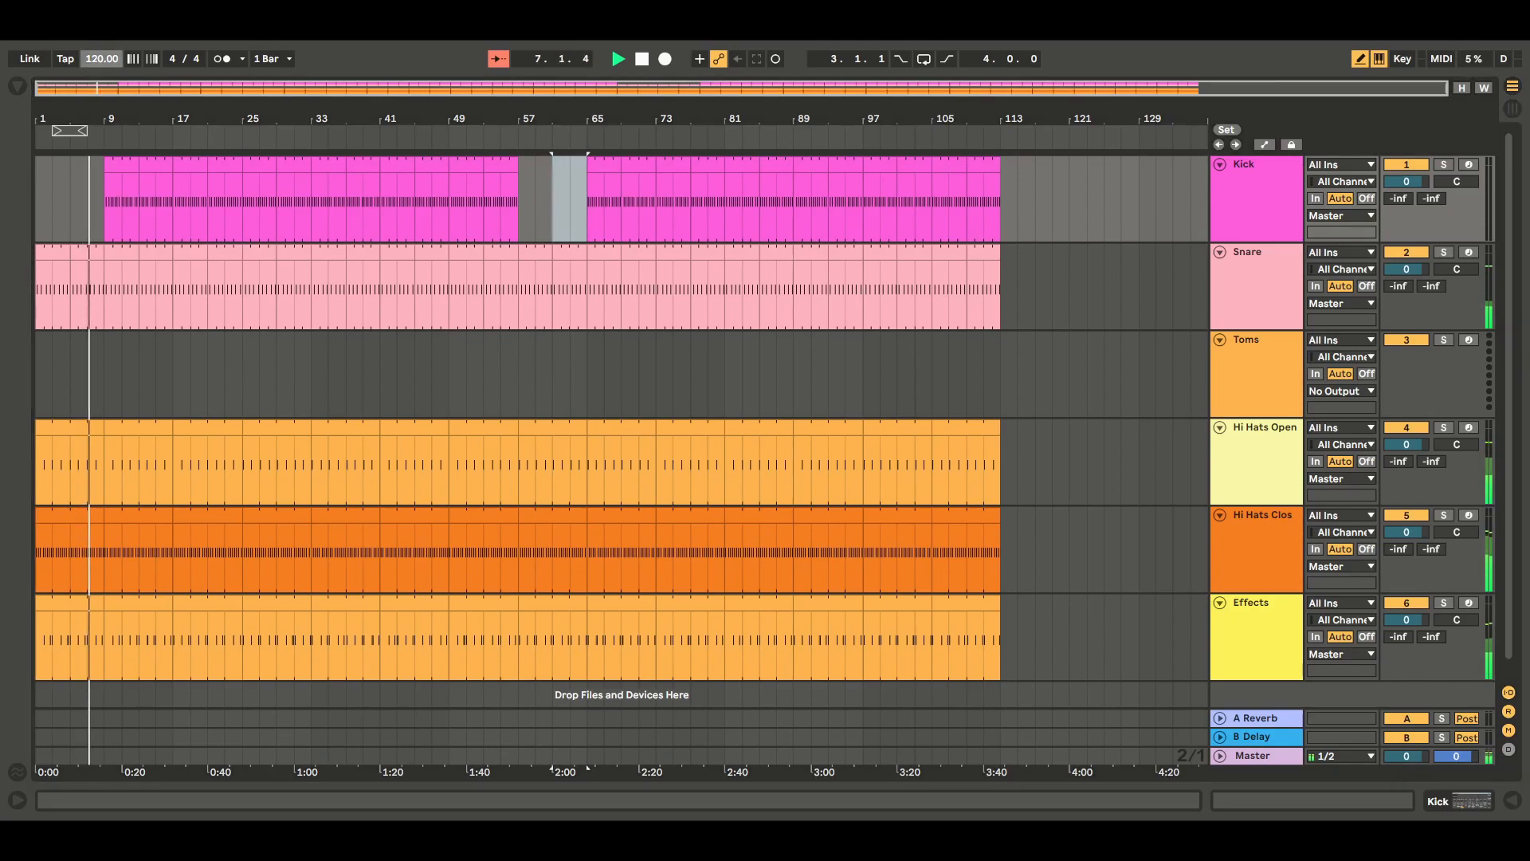
{"action": "left_click_drag", "start_coordinate": [96, 58], "coordinate": [96, 52]}
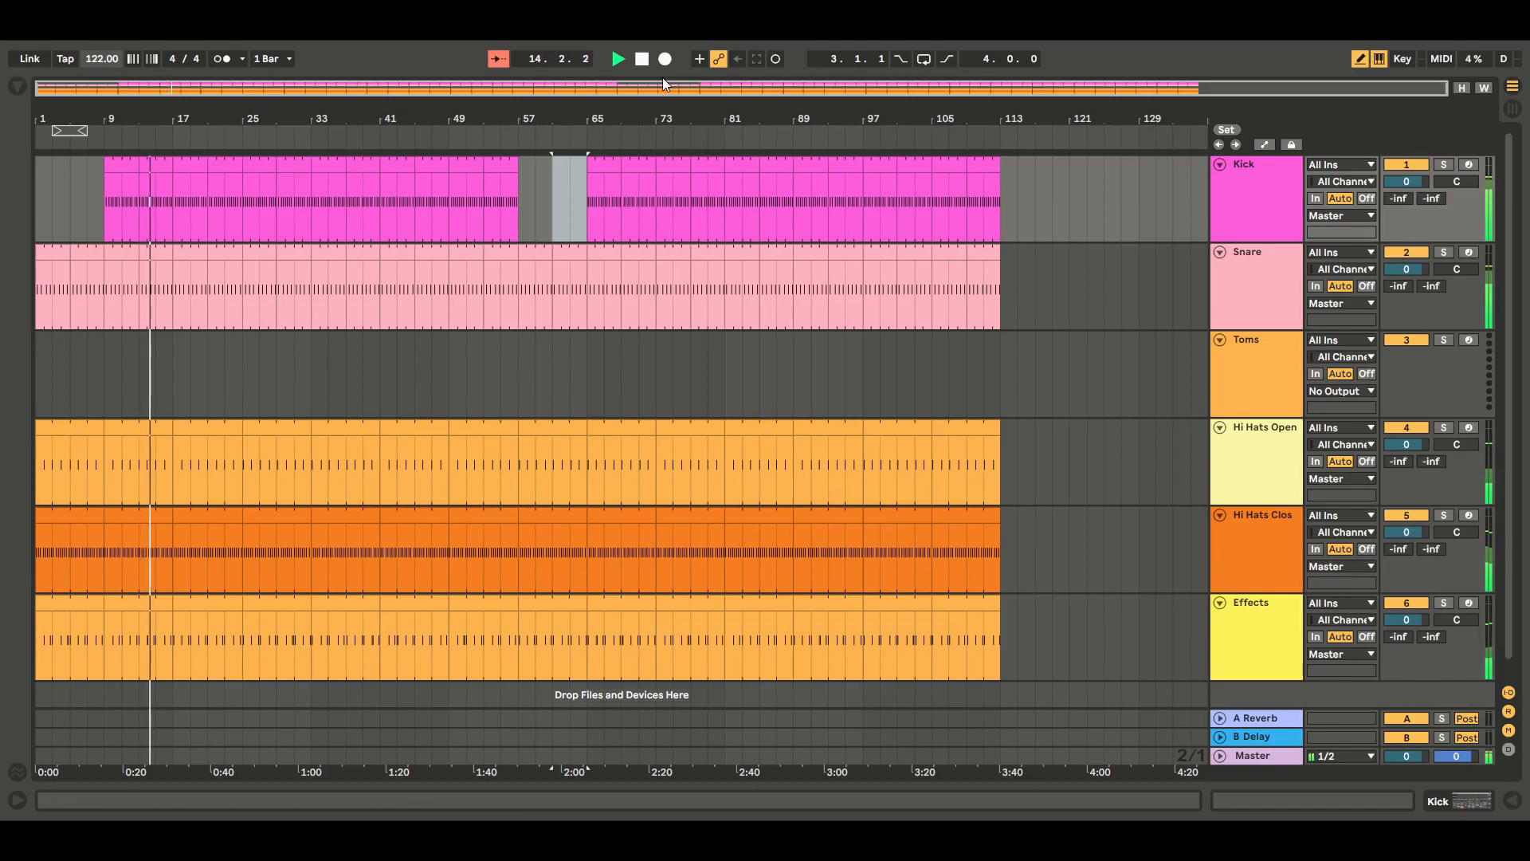
{"action": "double_click", "coordinate": [641, 59]}
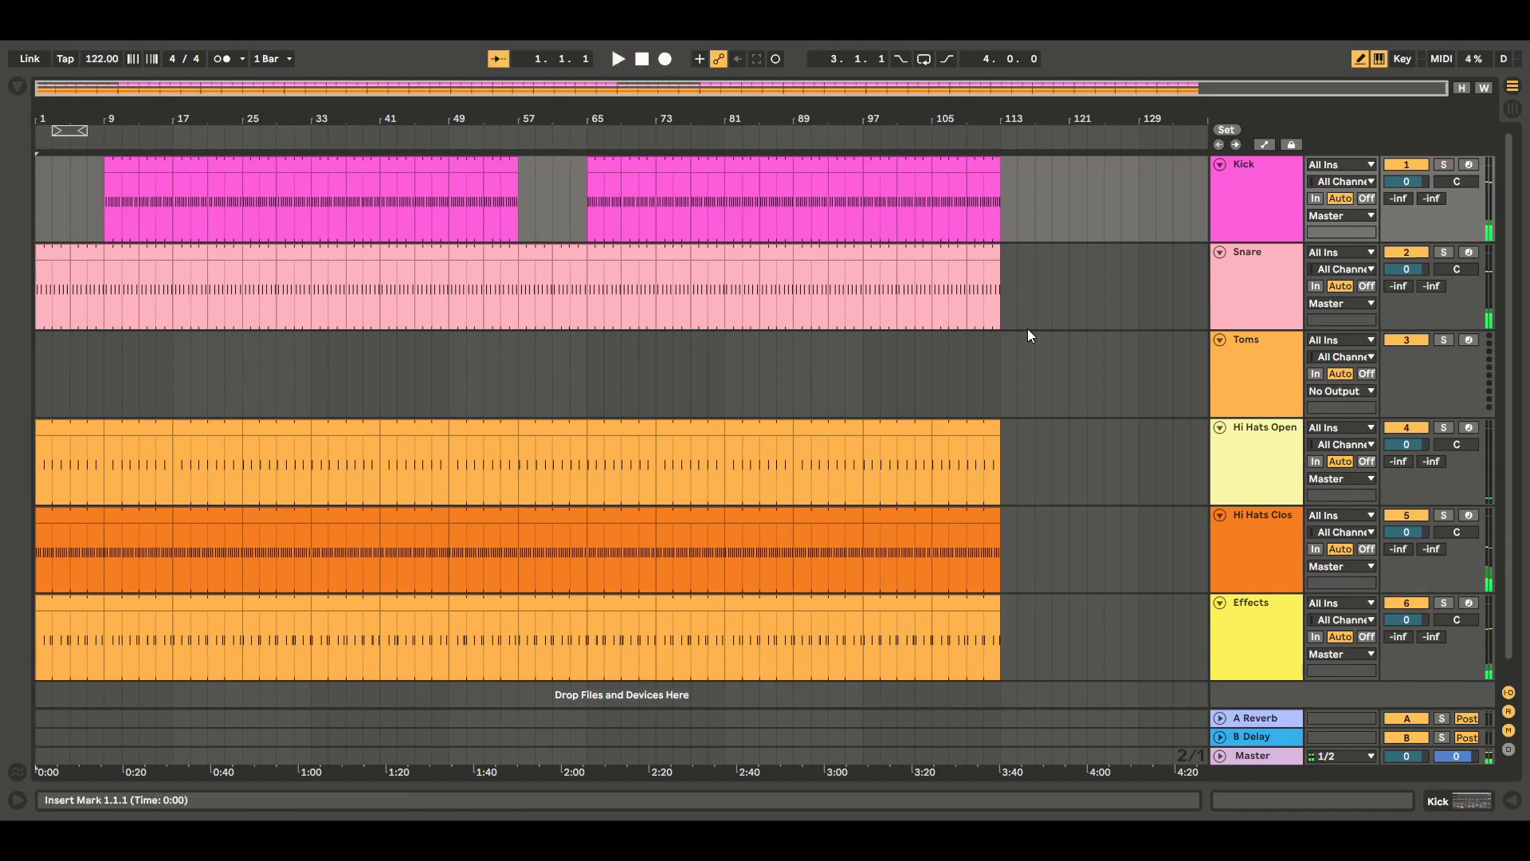
Show the browser and load the Impulse instrument onto the Toms track
{"action": "left_click", "coordinate": [17, 86]}
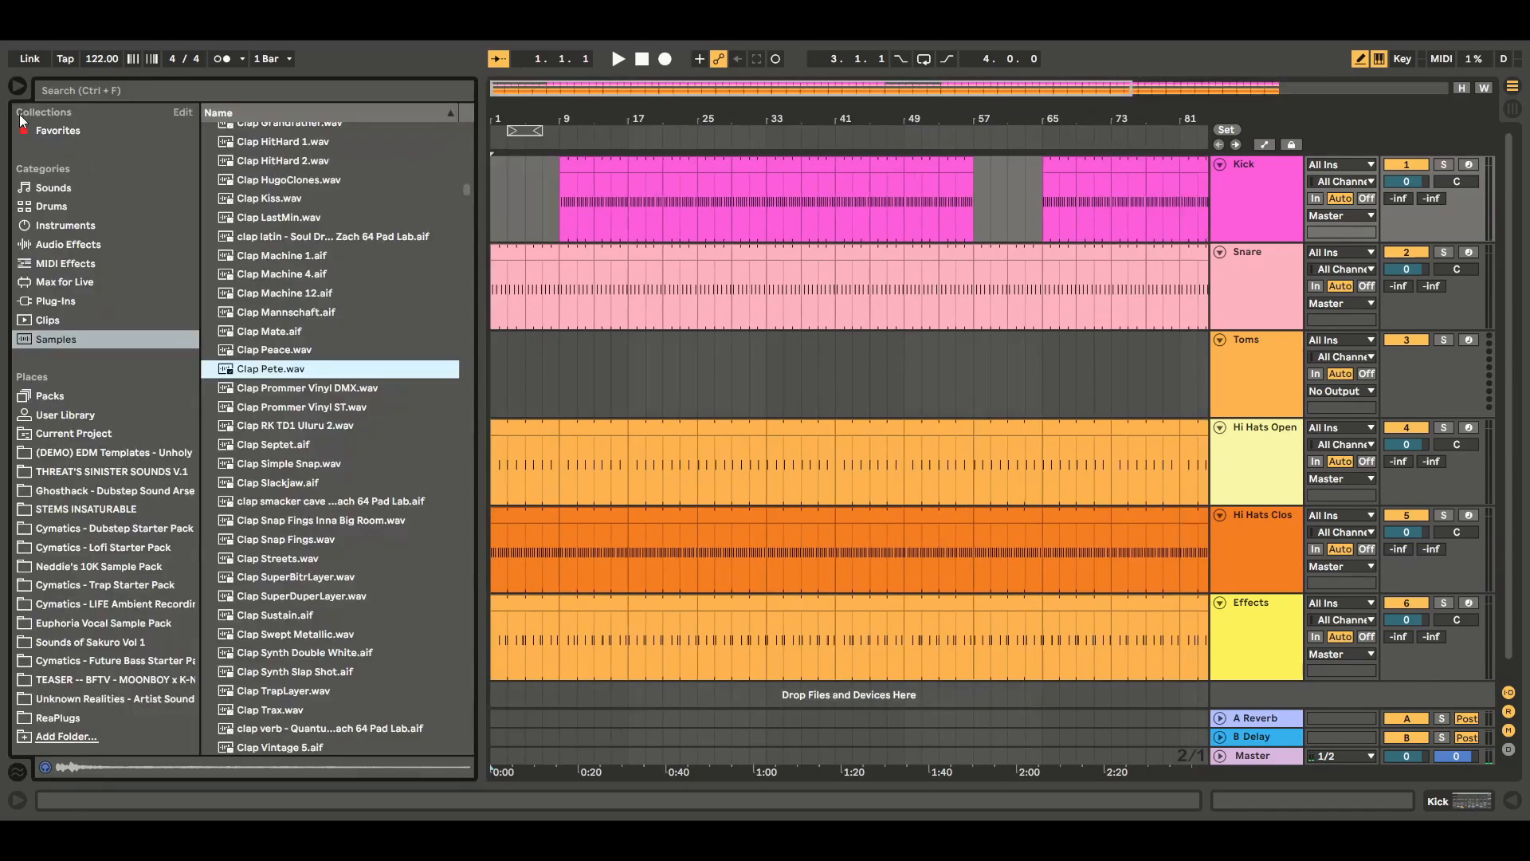
{"action": "left_click", "coordinate": [72, 228]}
{"action": "left_click", "coordinate": [270, 228]}
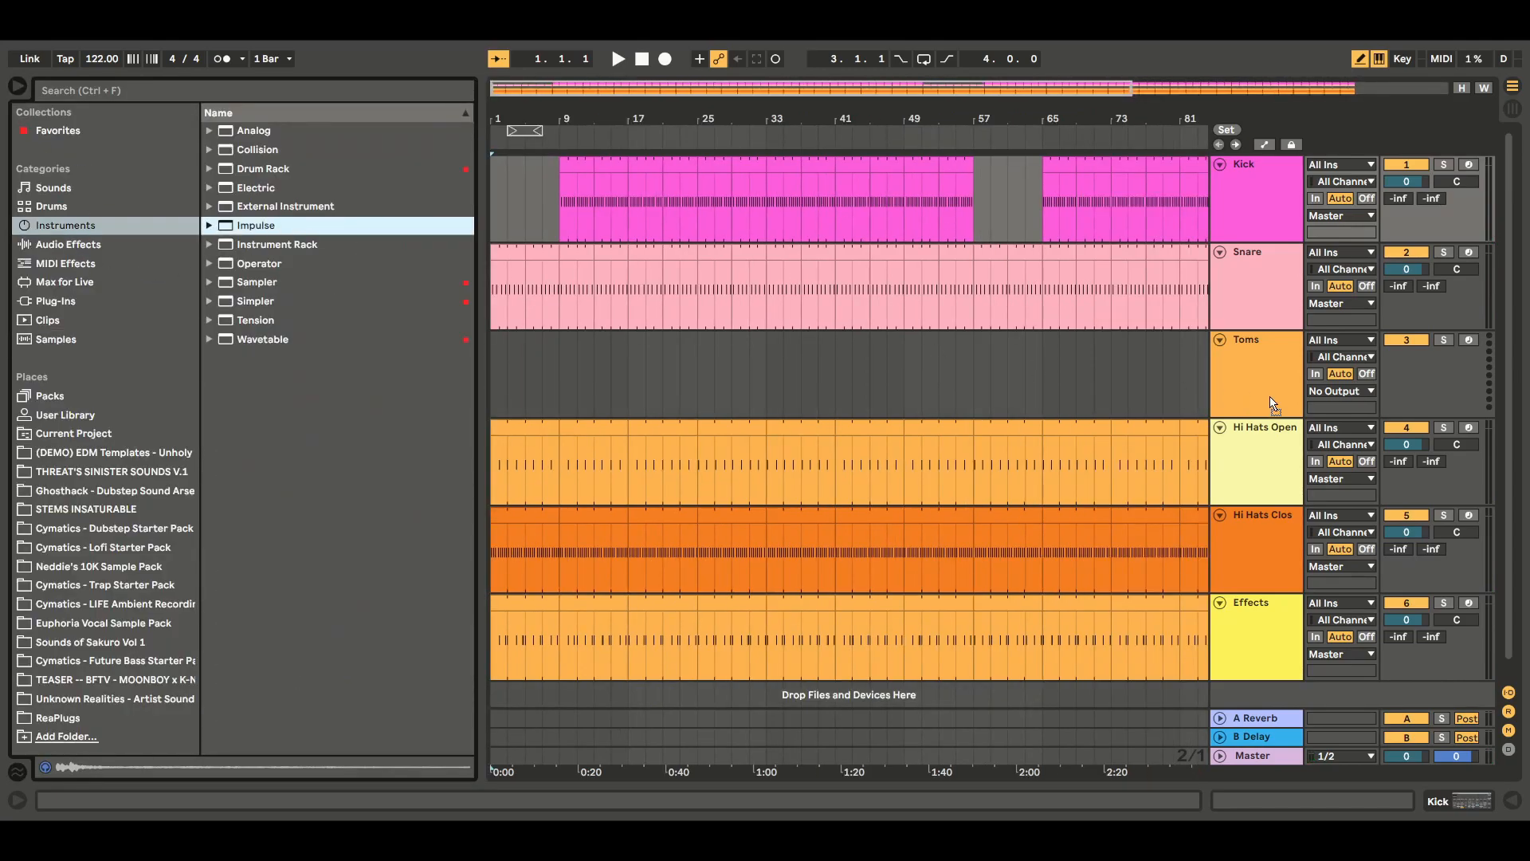
{"action": "left_click_drag", "start_coordinate": [1270, 398], "coordinate": [1270, 399]}
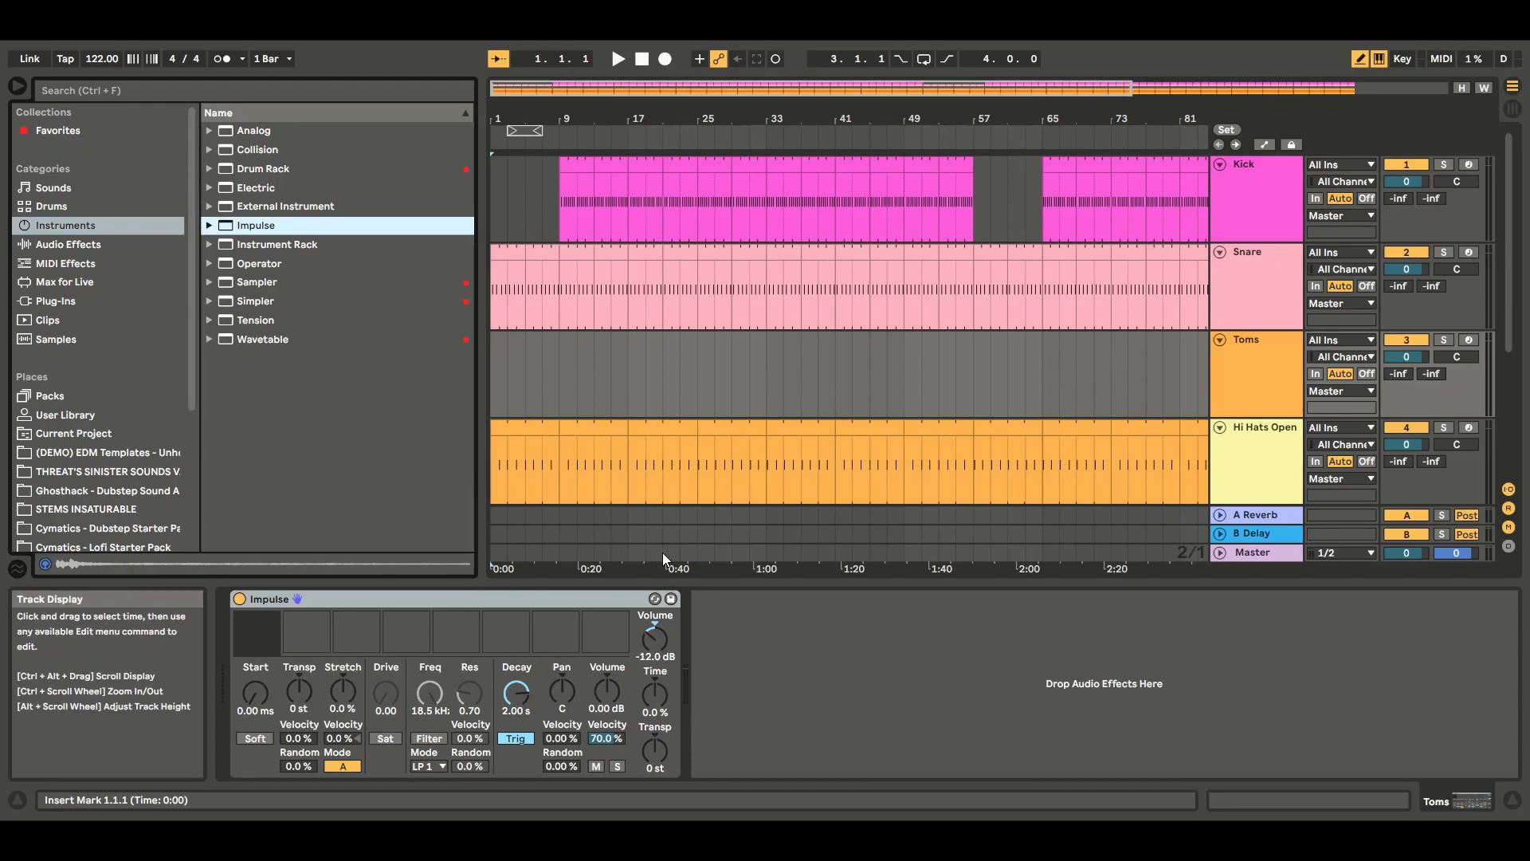
Audition tom samples, load Tom 707 Low.wav into the first Impulse slot, and hide the device view and browser
{"action": "left_click", "coordinate": [51, 338]}
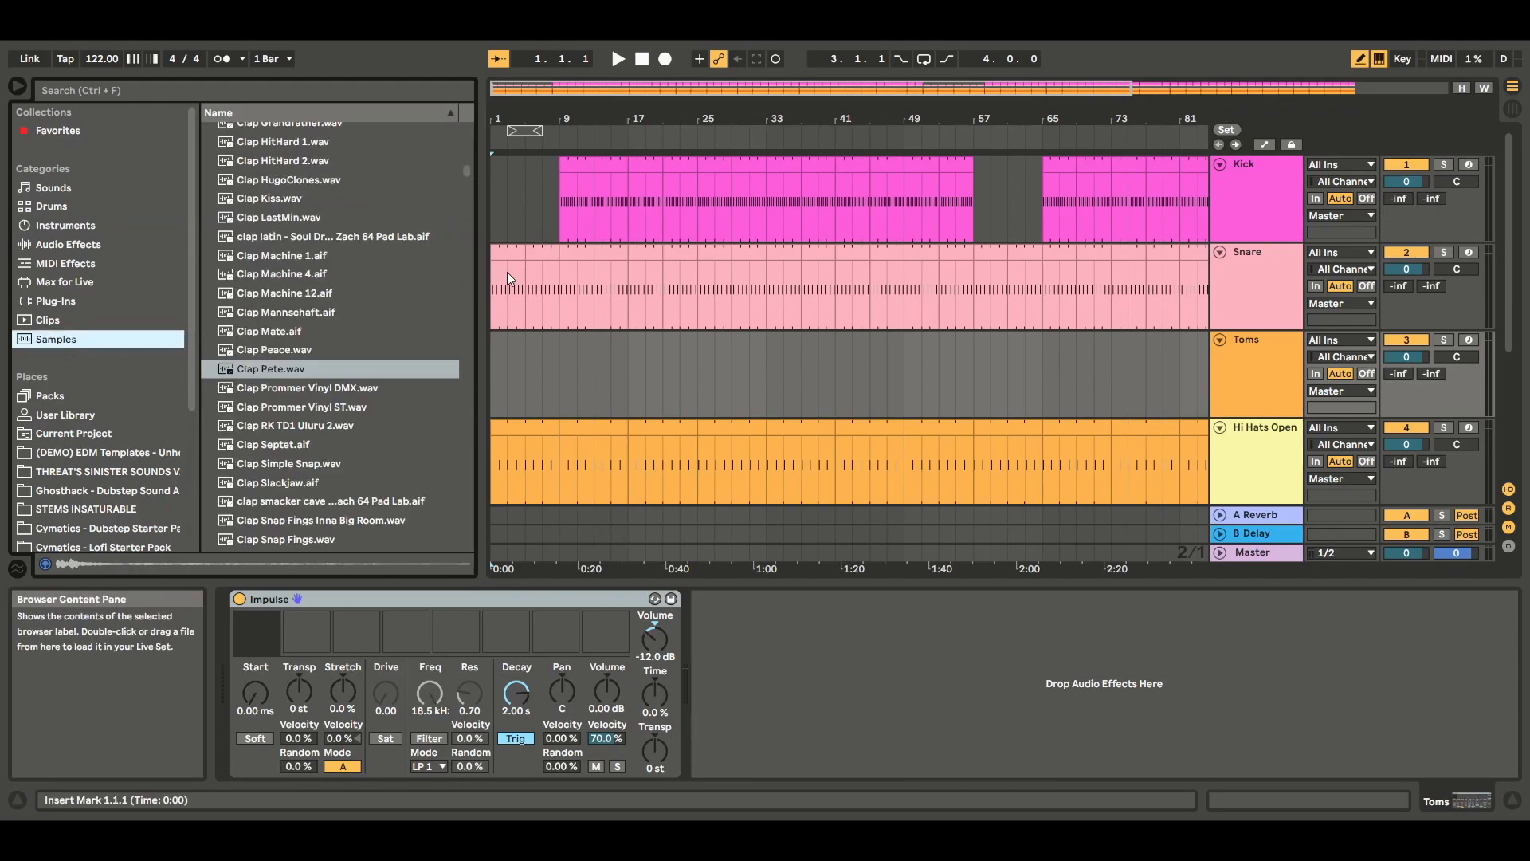
{"action": "left_click_drag", "start_coordinate": [467, 169], "coordinate": [469, 494]}
{"action": "left_click", "coordinate": [279, 306]}
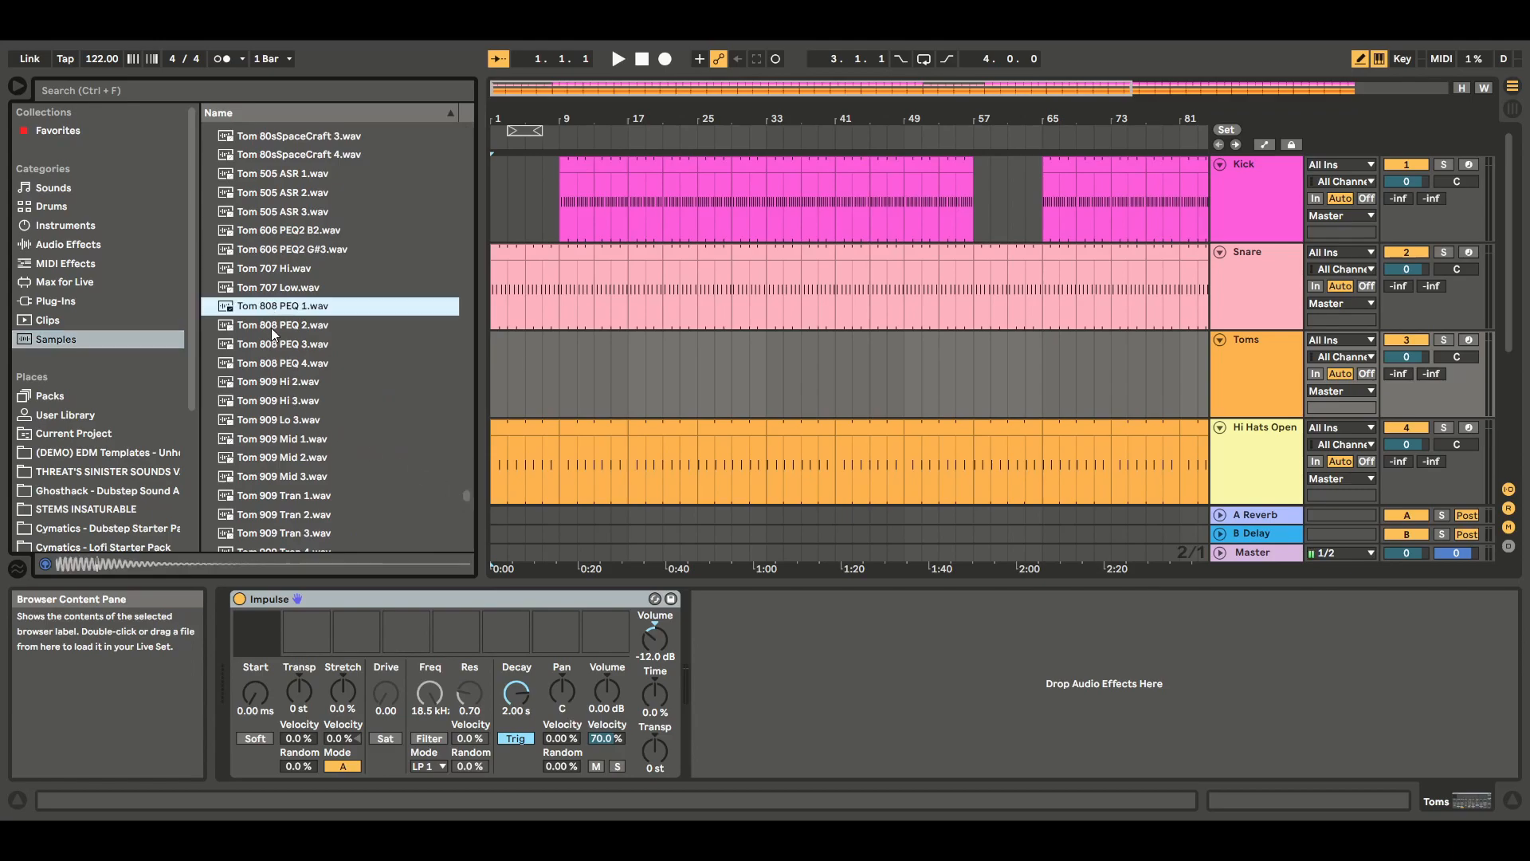
{"action": "left_click", "coordinate": [272, 325]}
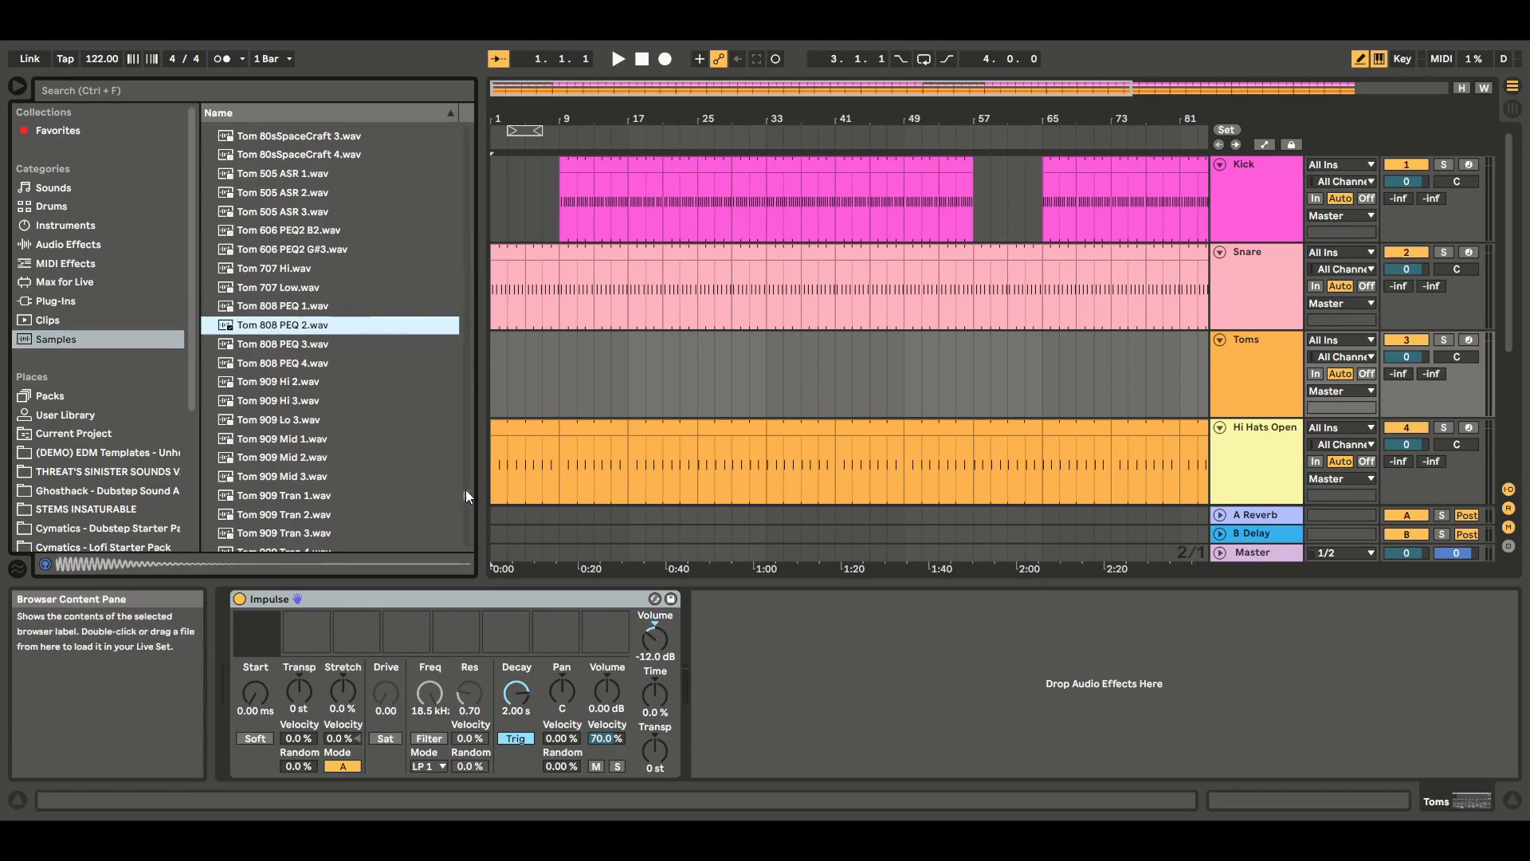
{"action": "scroll", "coordinate": [466, 492], "scroll_direction": "up", "scroll_amount": 3}
{"action": "left_click", "coordinate": [289, 395]}
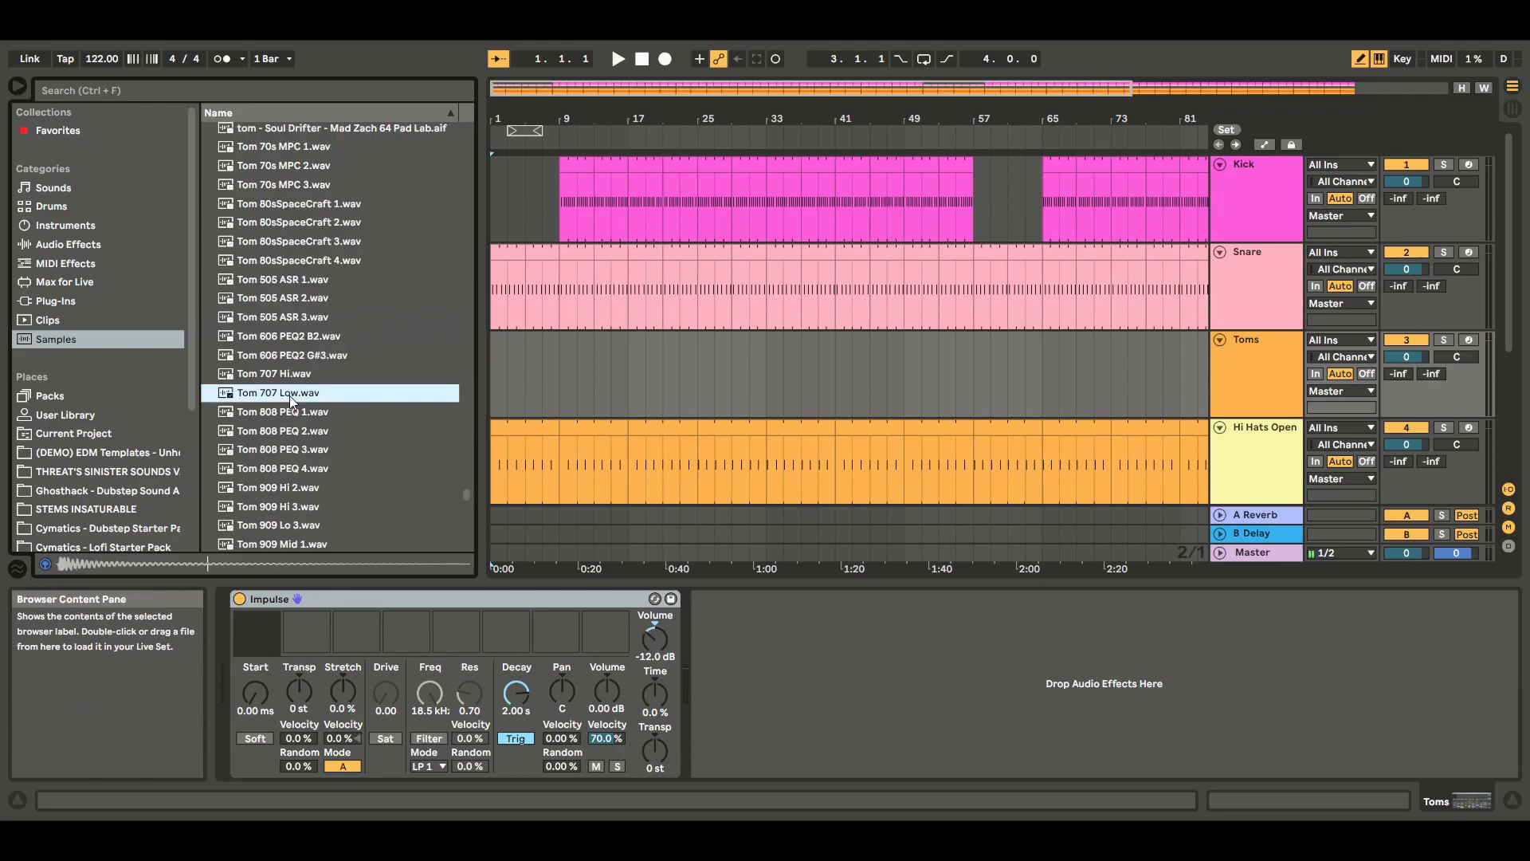
{"action": "left_click_drag", "start_coordinate": [289, 395], "coordinate": [244, 631]}
{"action": "left_click", "coordinate": [1514, 802]}
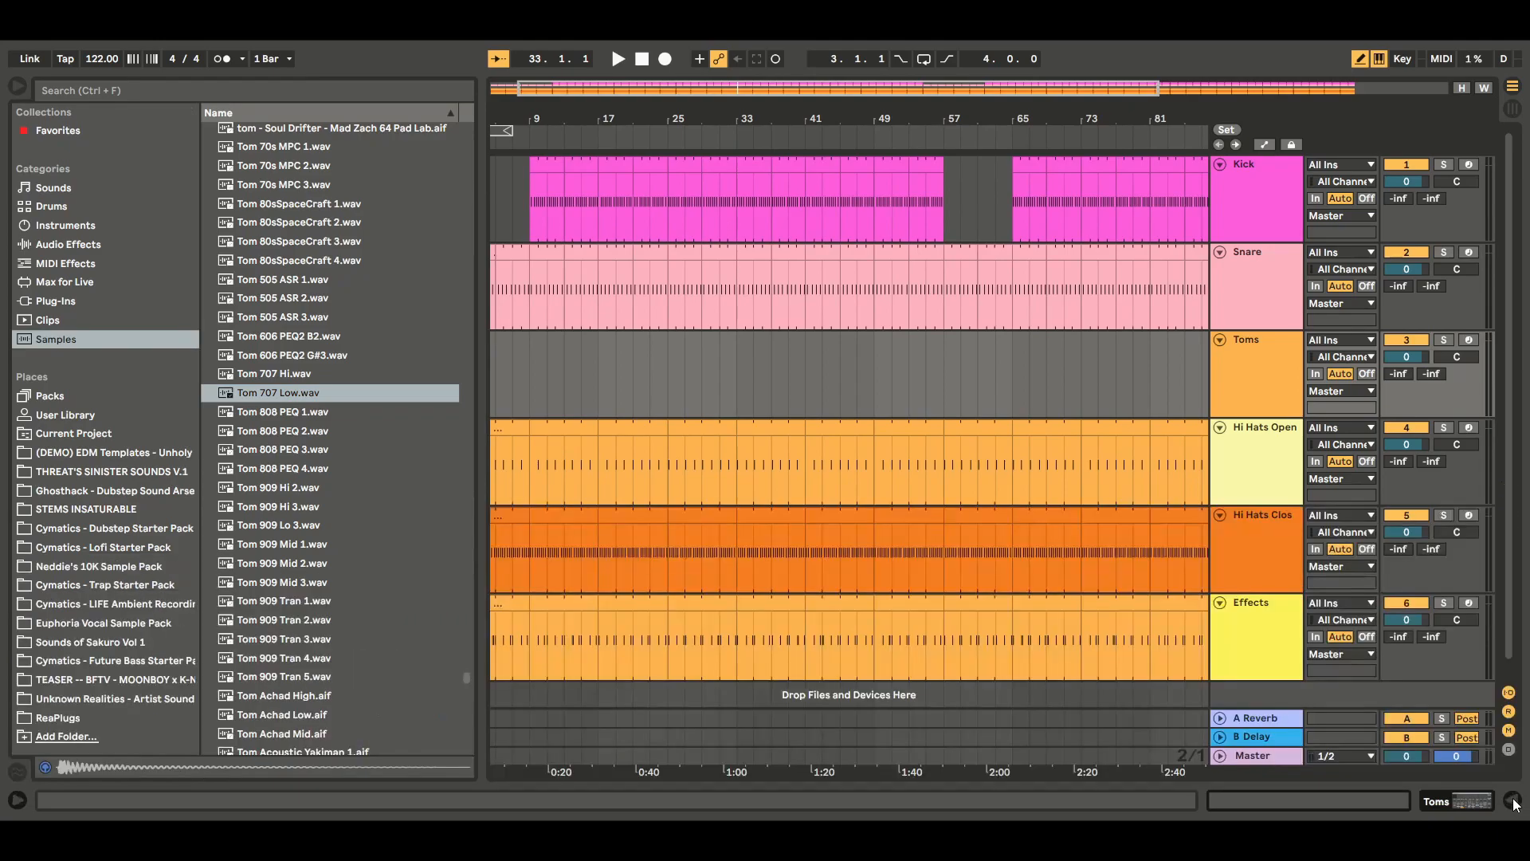
{"action": "left_click", "coordinate": [18, 87]}
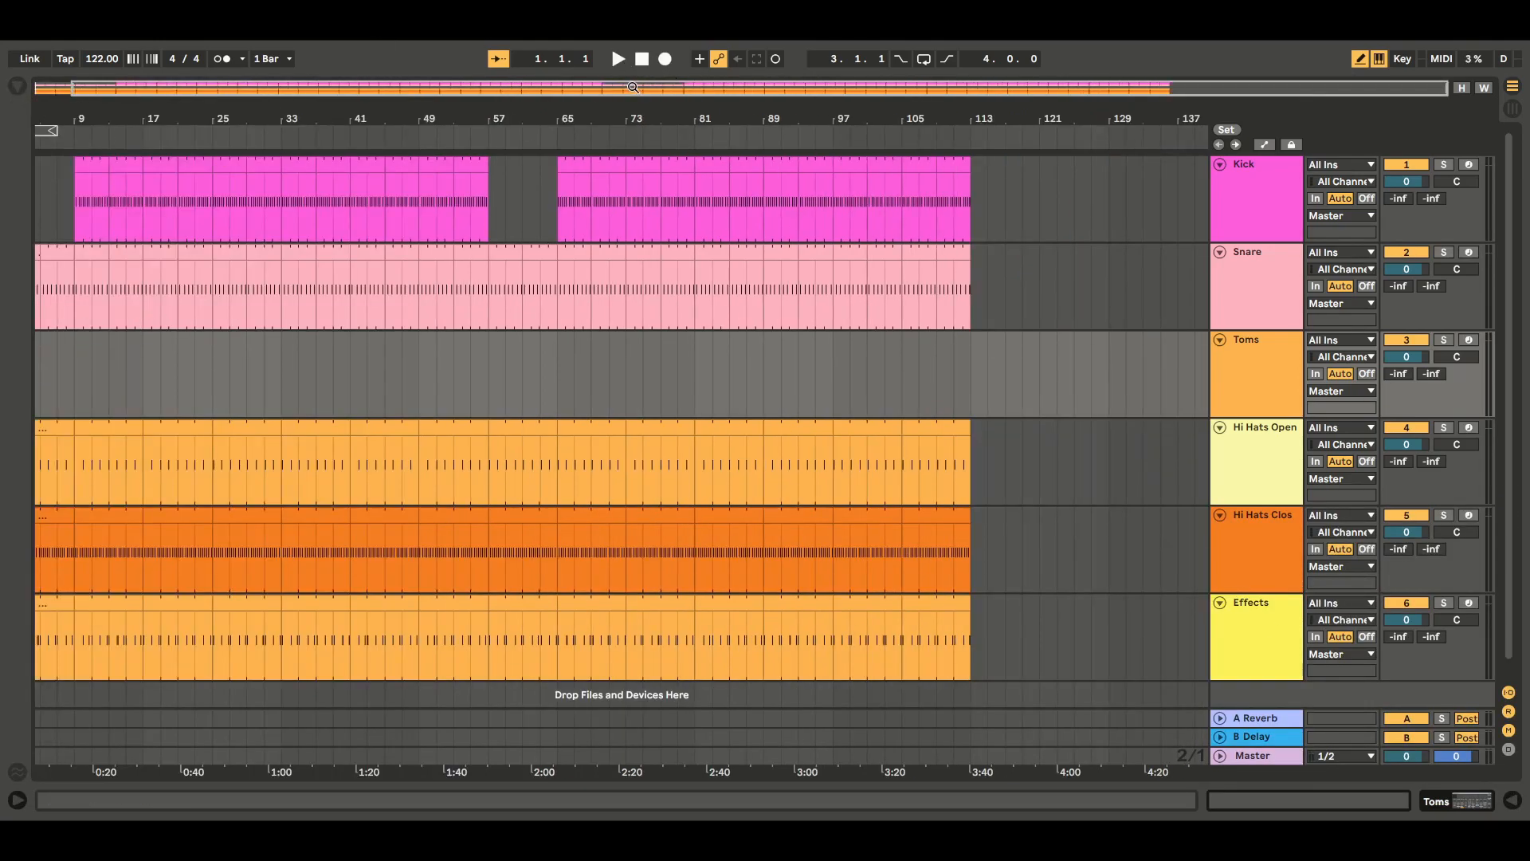
Create a two-bar MIDI clip at bar 1 of the Toms track and extend it to bar 9
{"action": "left_click_drag", "start_coordinate": [634, 86], "coordinate": [502, 134]}
{"action": "double_click", "coordinate": [37, 368]}
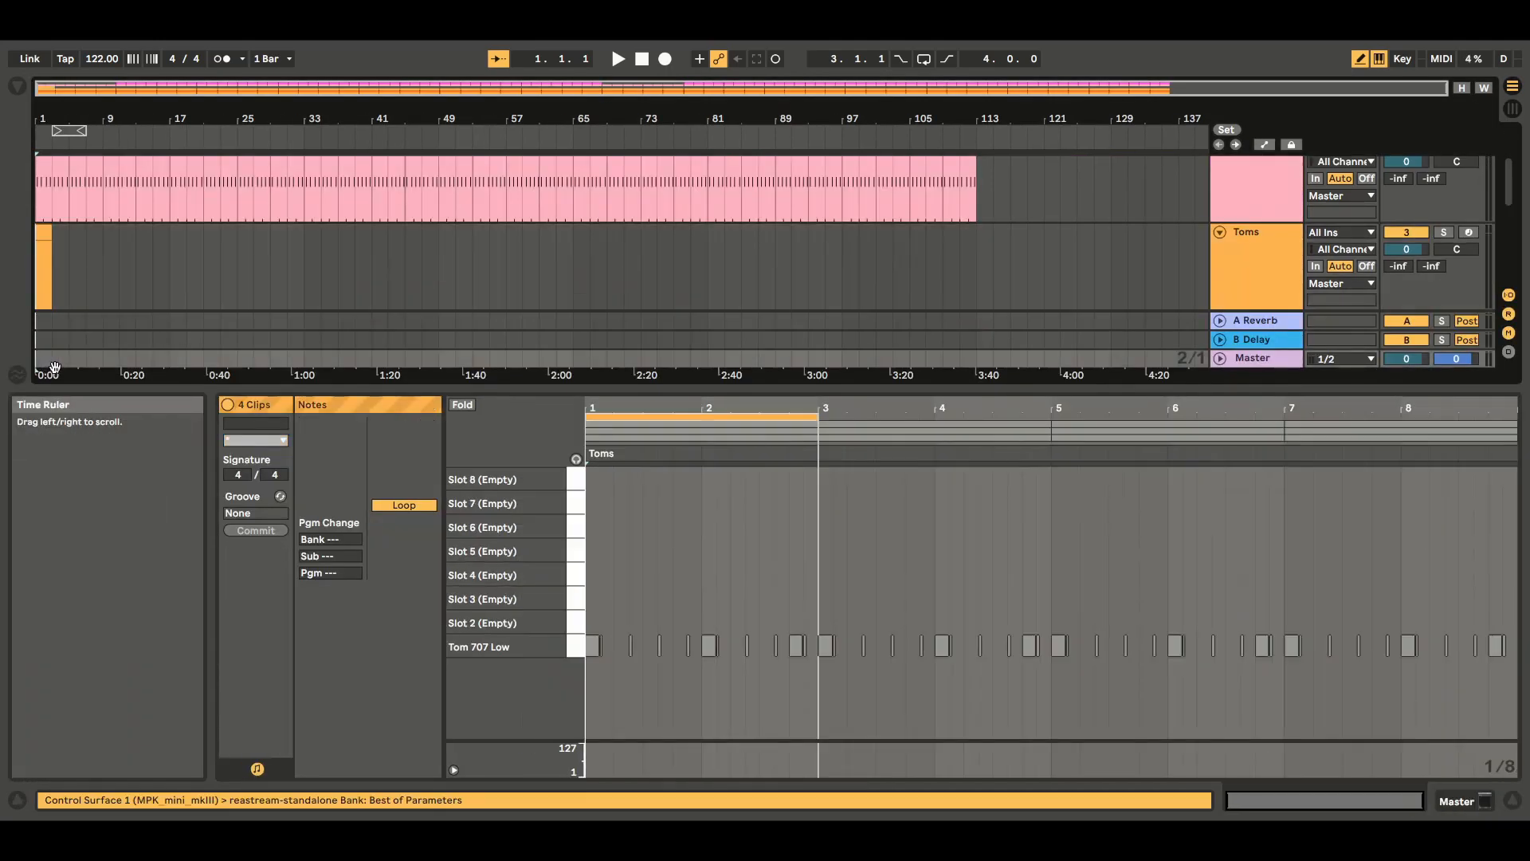
{"action": "left_click_drag", "start_coordinate": [49, 232], "coordinate": [102, 232]}
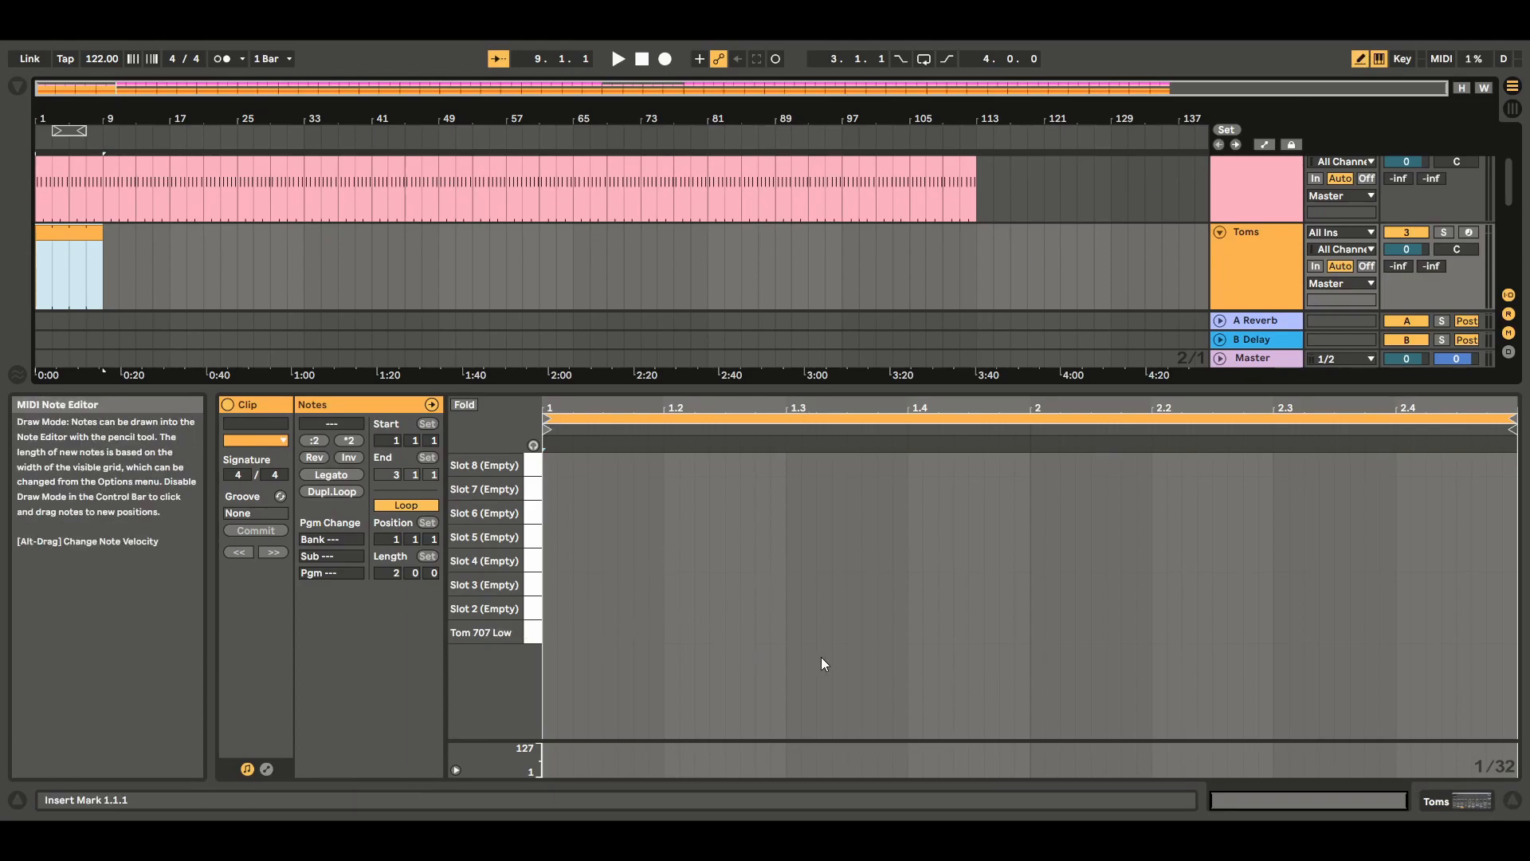
Draw Tom 707 Low notes at 1.4.1, 1.4.2 and 1.4.3, playing the beat and removing the extra note at 2.1.1
{"action": "left_click", "coordinate": [916, 632]}
{"action": "left_click", "coordinate": [978, 633]}
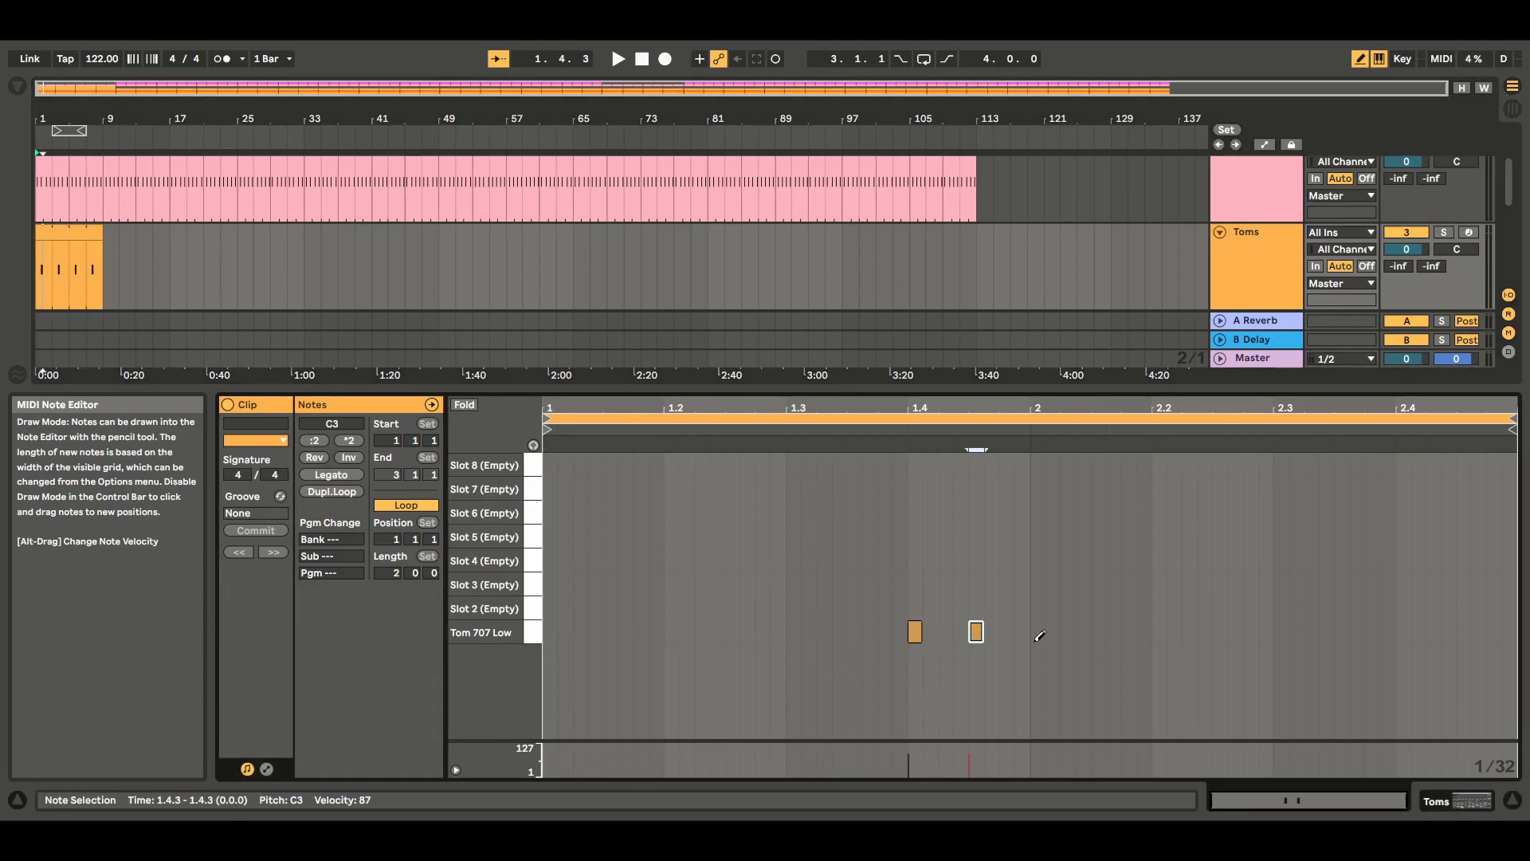
{"action": "left_click", "coordinate": [1038, 632]}
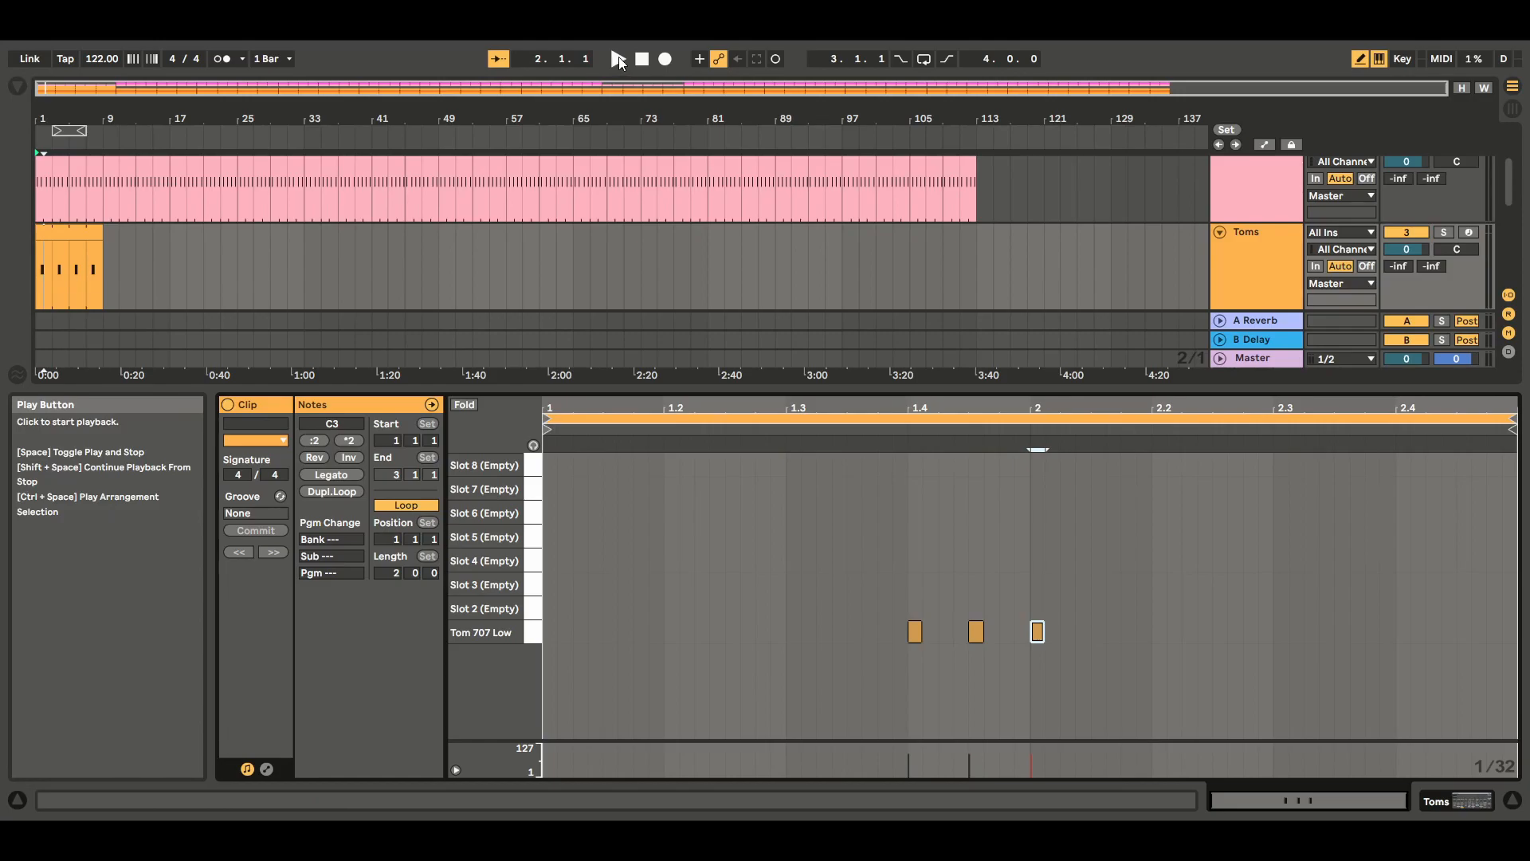
{"action": "left_click", "coordinate": [618, 59]}
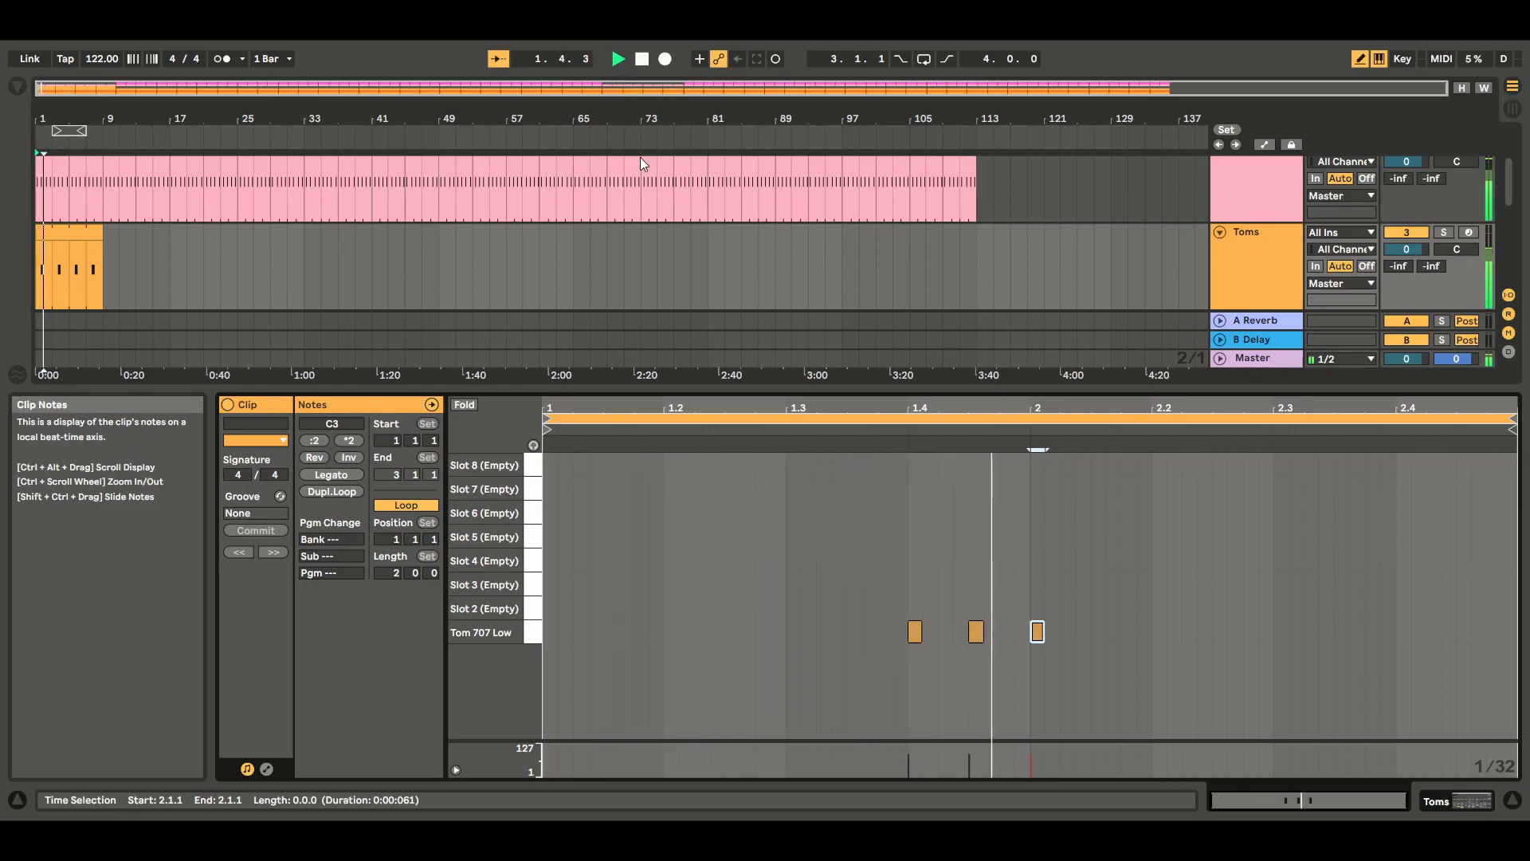
{"action": "left_click", "coordinate": [946, 632]}
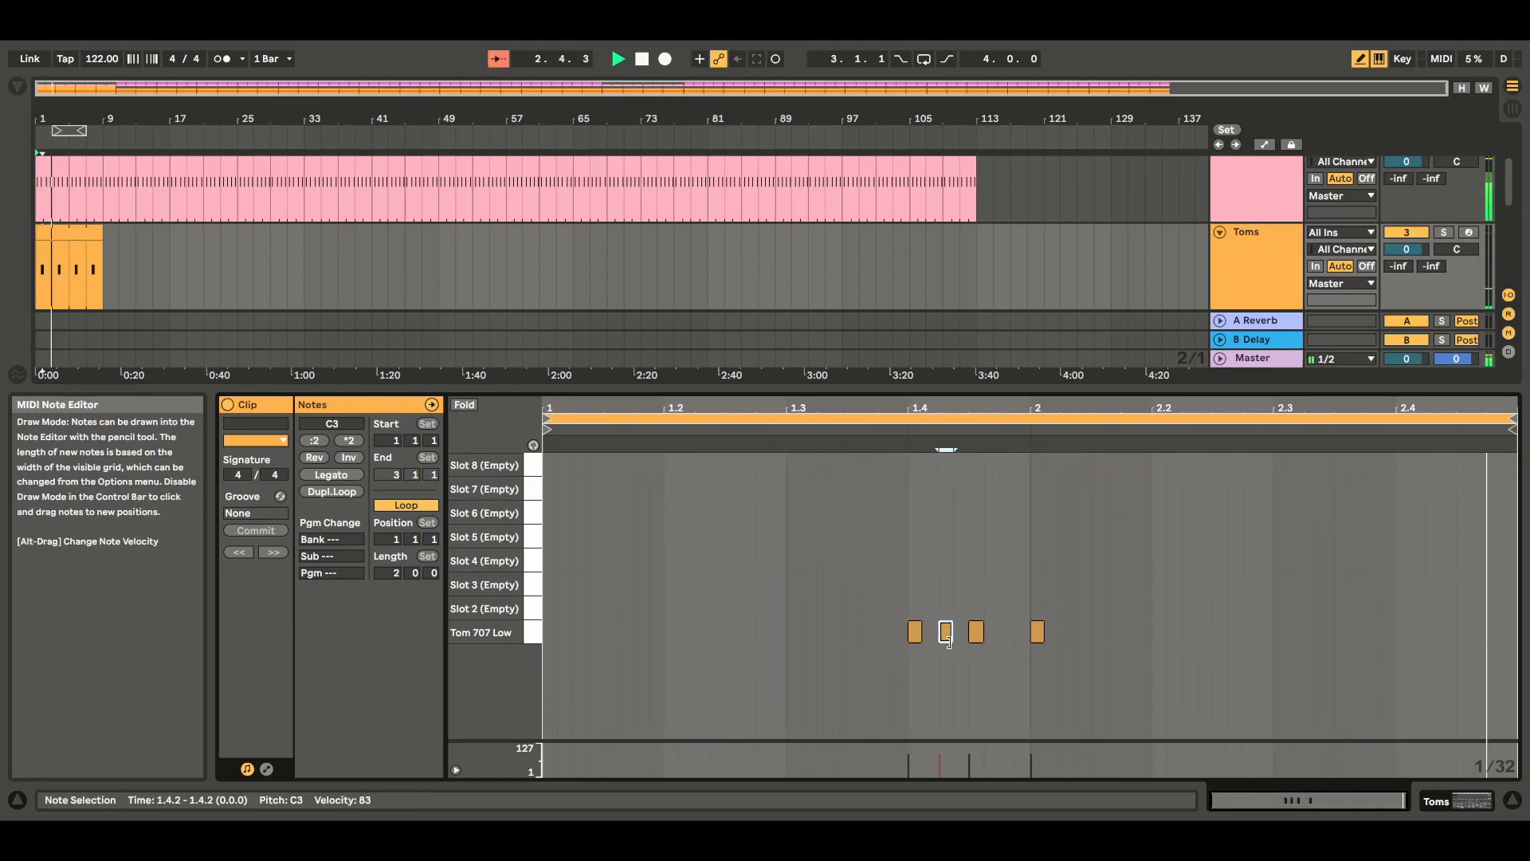
{"action": "left_click", "coordinate": [1040, 632]}
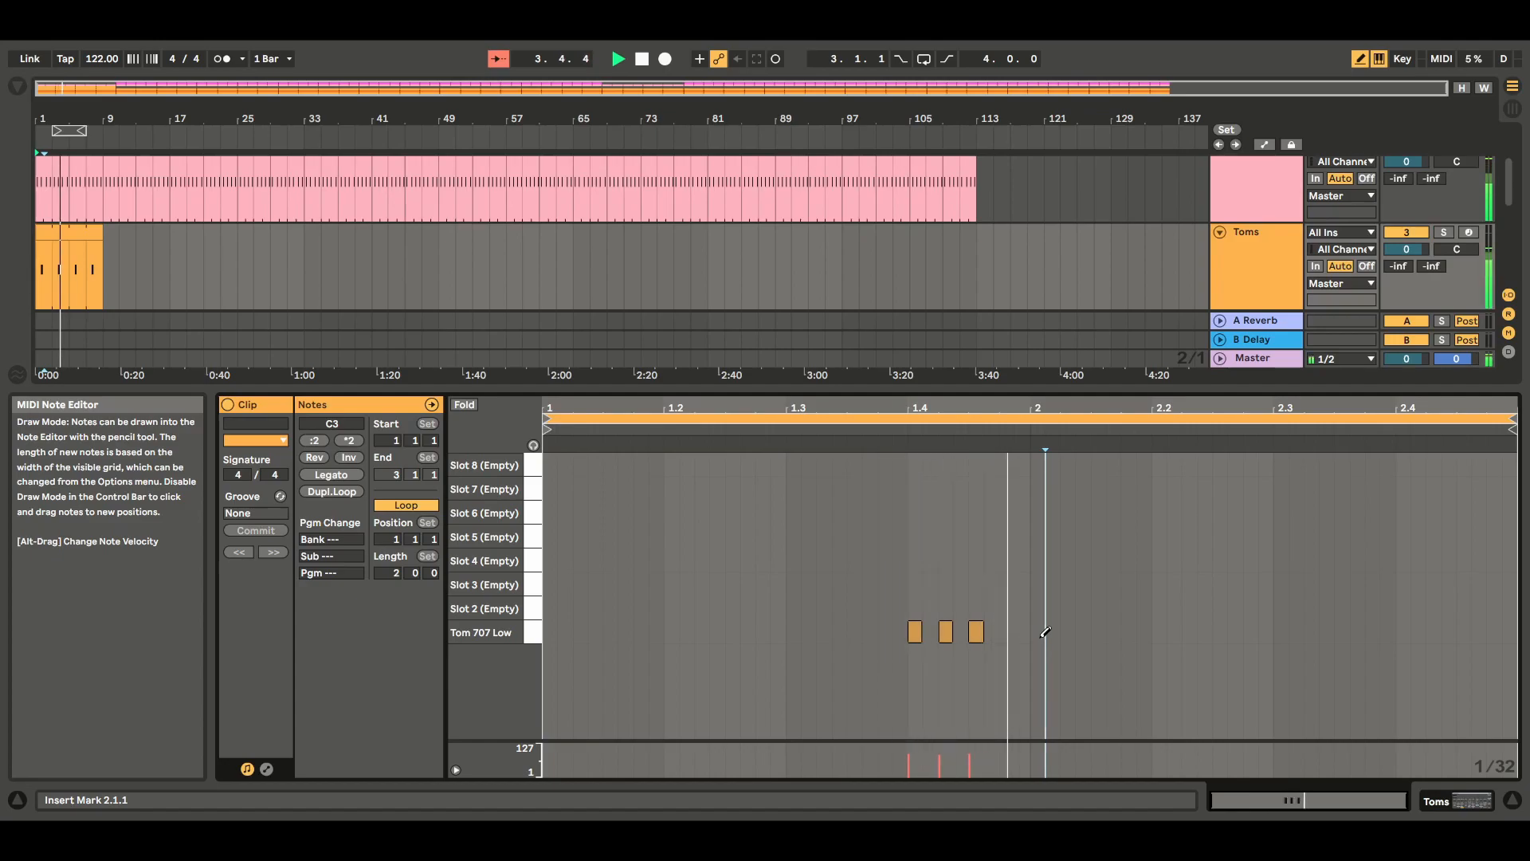
Add Tom 707 Low notes at 2.3.1, 2.3.2, 2.3.3, 2.4.1 and 2.4.3, erasing misplaced ones
{"action": "left_click", "coordinate": [1281, 632]}
{"action": "left_click", "coordinate": [1311, 632]}
{"action": "left_click", "coordinate": [1343, 632]}
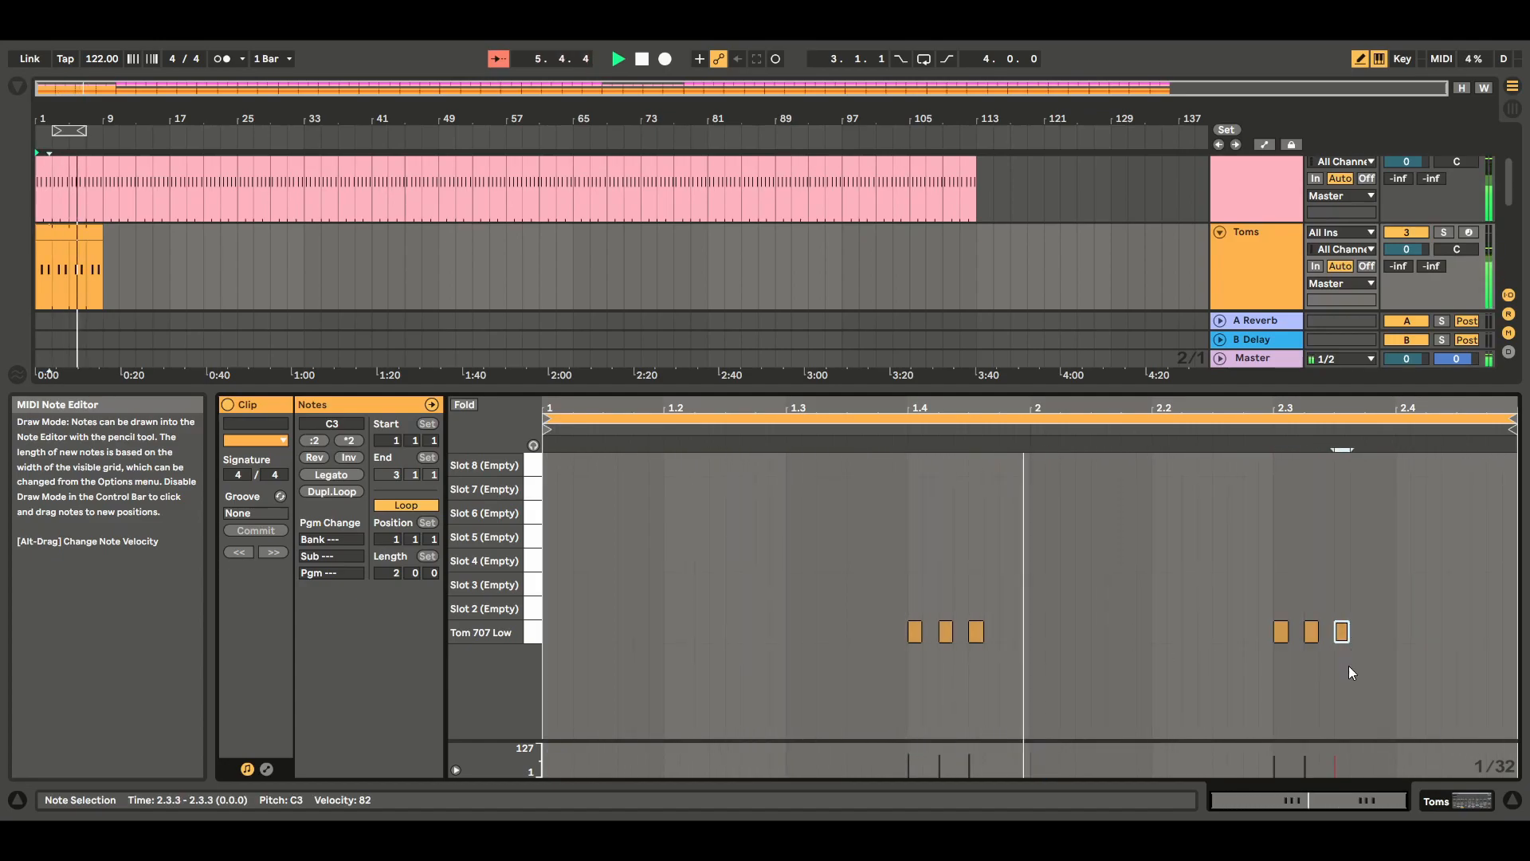
{"action": "left_click", "coordinate": [1434, 632]}
{"action": "left_click", "coordinate": [1479, 632]}
{"action": "left_click", "coordinate": [1480, 632]}
{"action": "left_click", "coordinate": [1464, 632]}
{"action": "left_click", "coordinate": [1421, 633]}
{"action": "left_click", "coordinate": [1434, 633]}
{"action": "left_click", "coordinate": [1424, 631]}
{"action": "left_click", "coordinate": [1404, 633]}
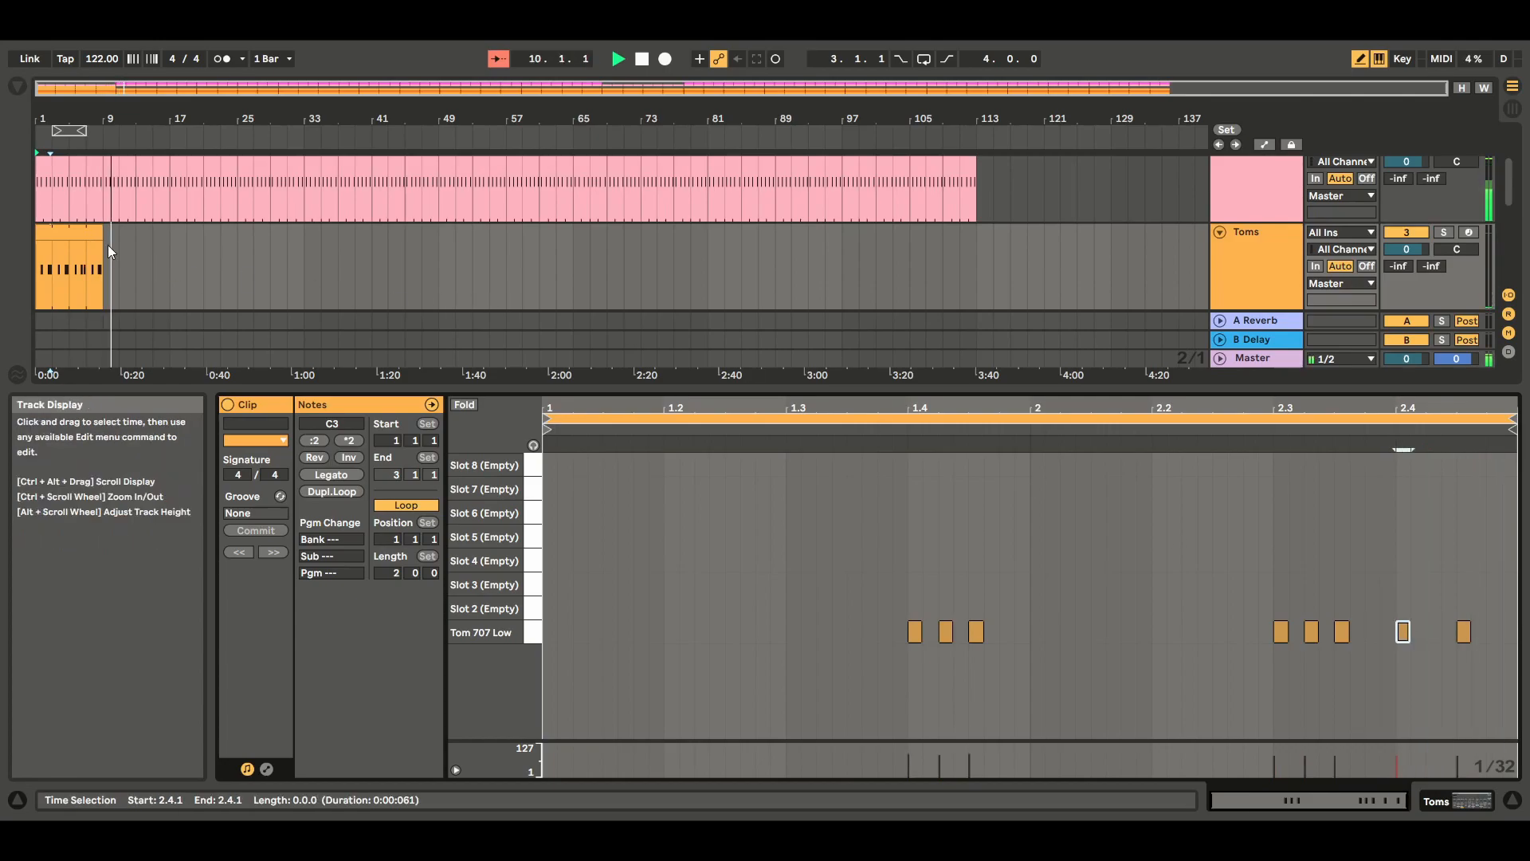
Duplicate the eight-bar Toms clip to bar 17, and duplicate the resulting pair of clips to bar 33
{"action": "left_click", "coordinate": [75, 232]}
{"action": "key", "text": "ctrl+d"}
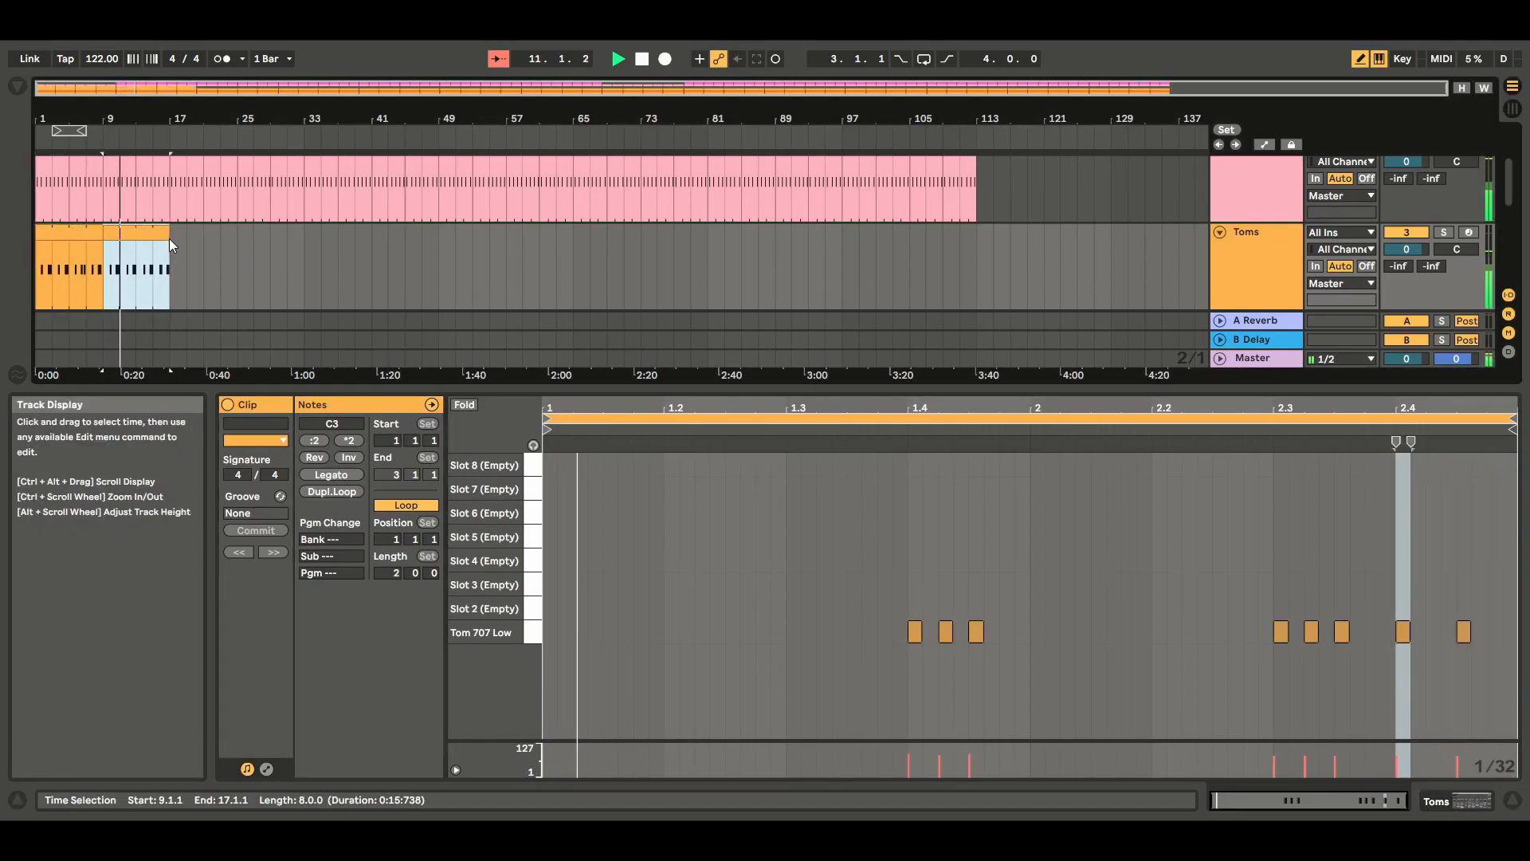
{"action": "left_click_drag", "start_coordinate": [170, 246], "coordinate": [22, 252]}
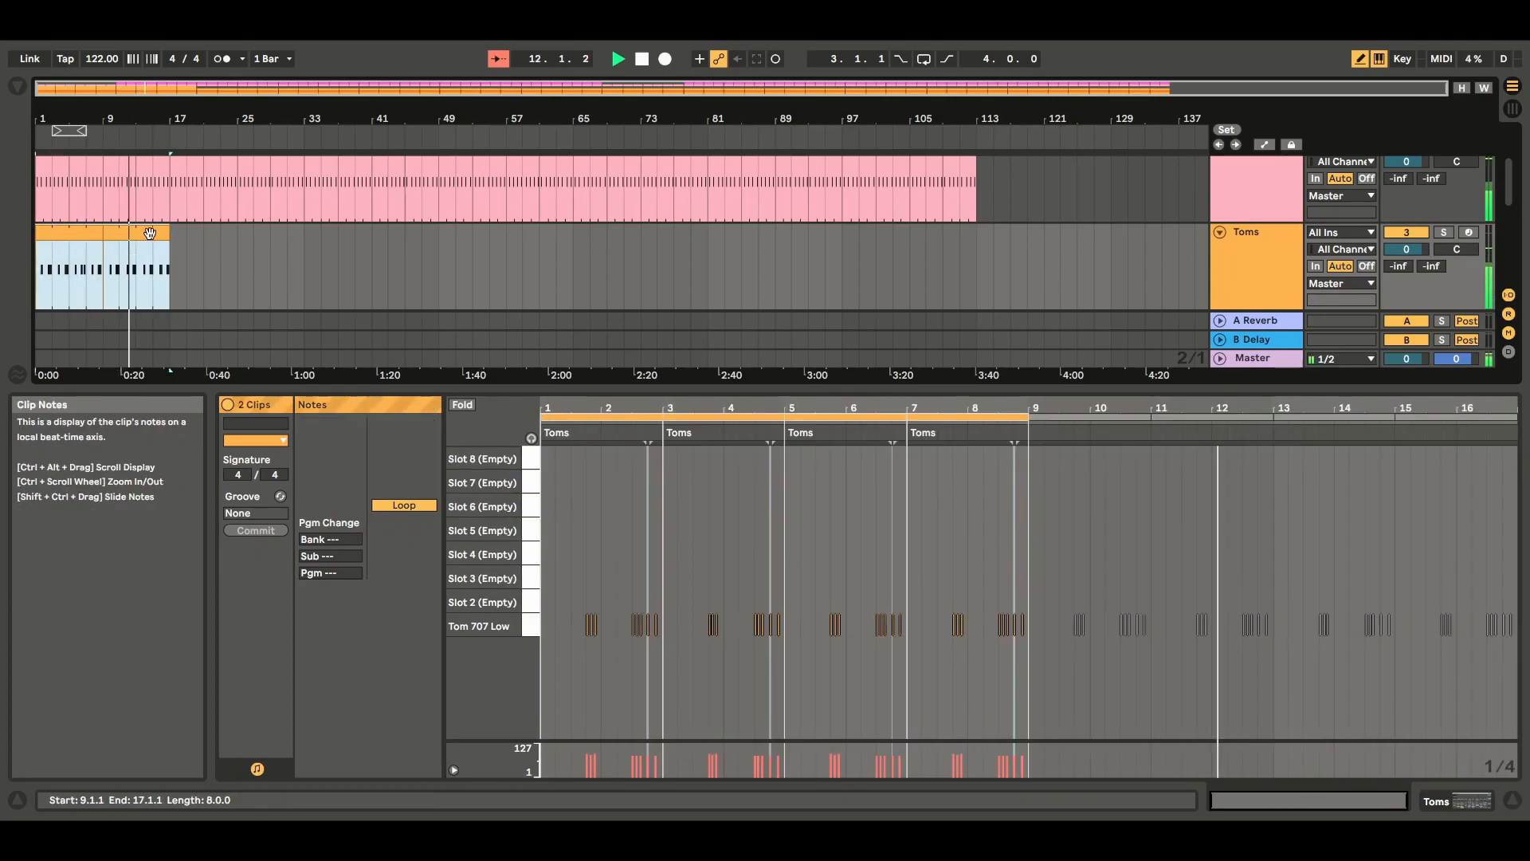
{"action": "key", "text": "ctrl+d"}
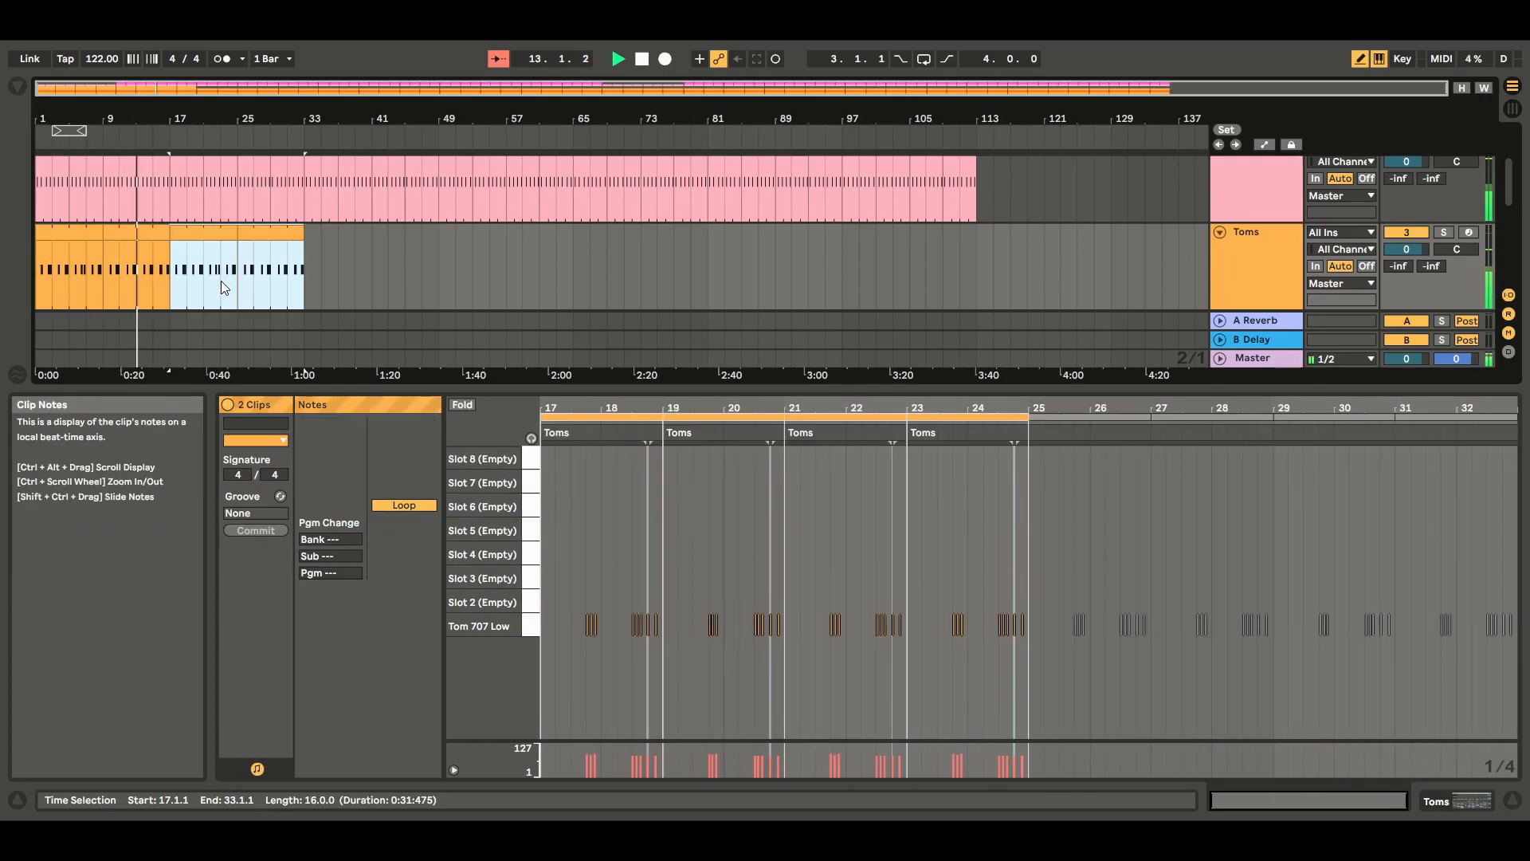
Remove the tom note at 1.4.2 from the clip in bars 9 to 17 and check the neighbouring Toms clips
{"action": "left_click", "coordinate": [152, 234]}
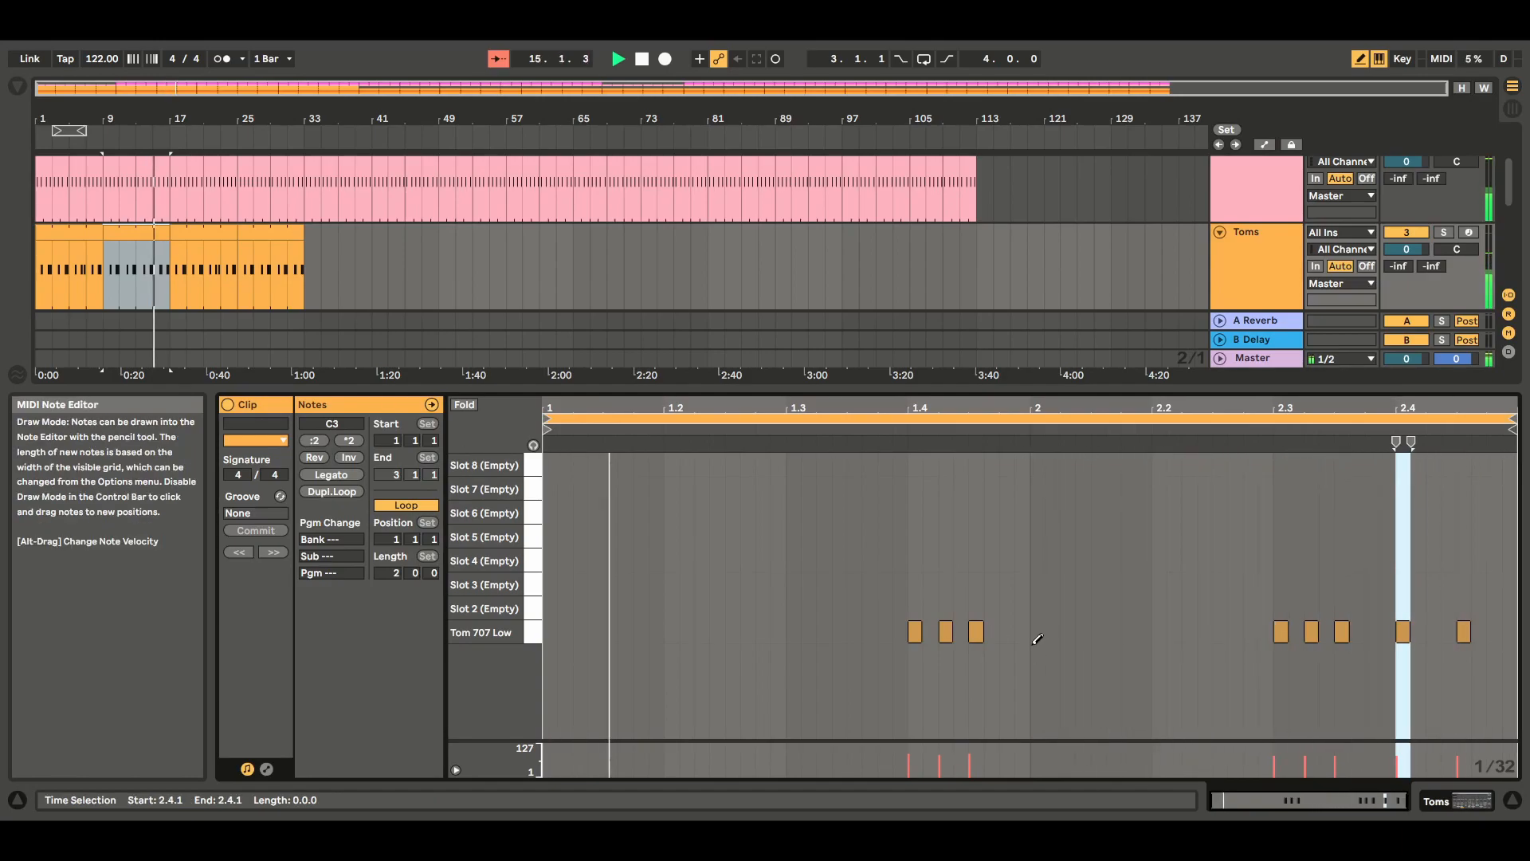
{"action": "left_click", "coordinate": [949, 636]}
{"action": "left_click", "coordinate": [140, 231]}
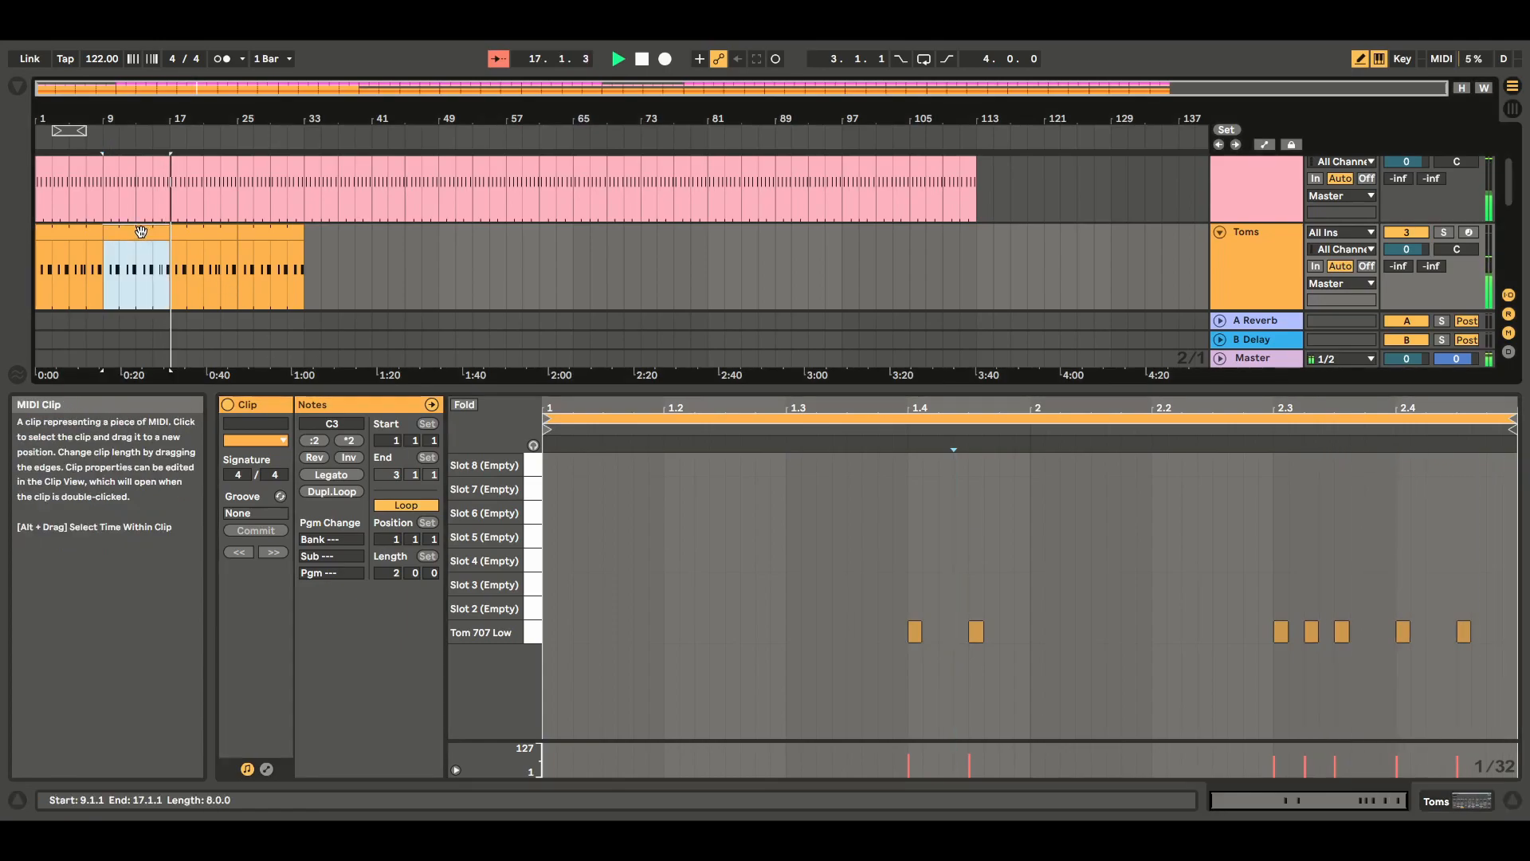
{"action": "left_click", "coordinate": [212, 279]}
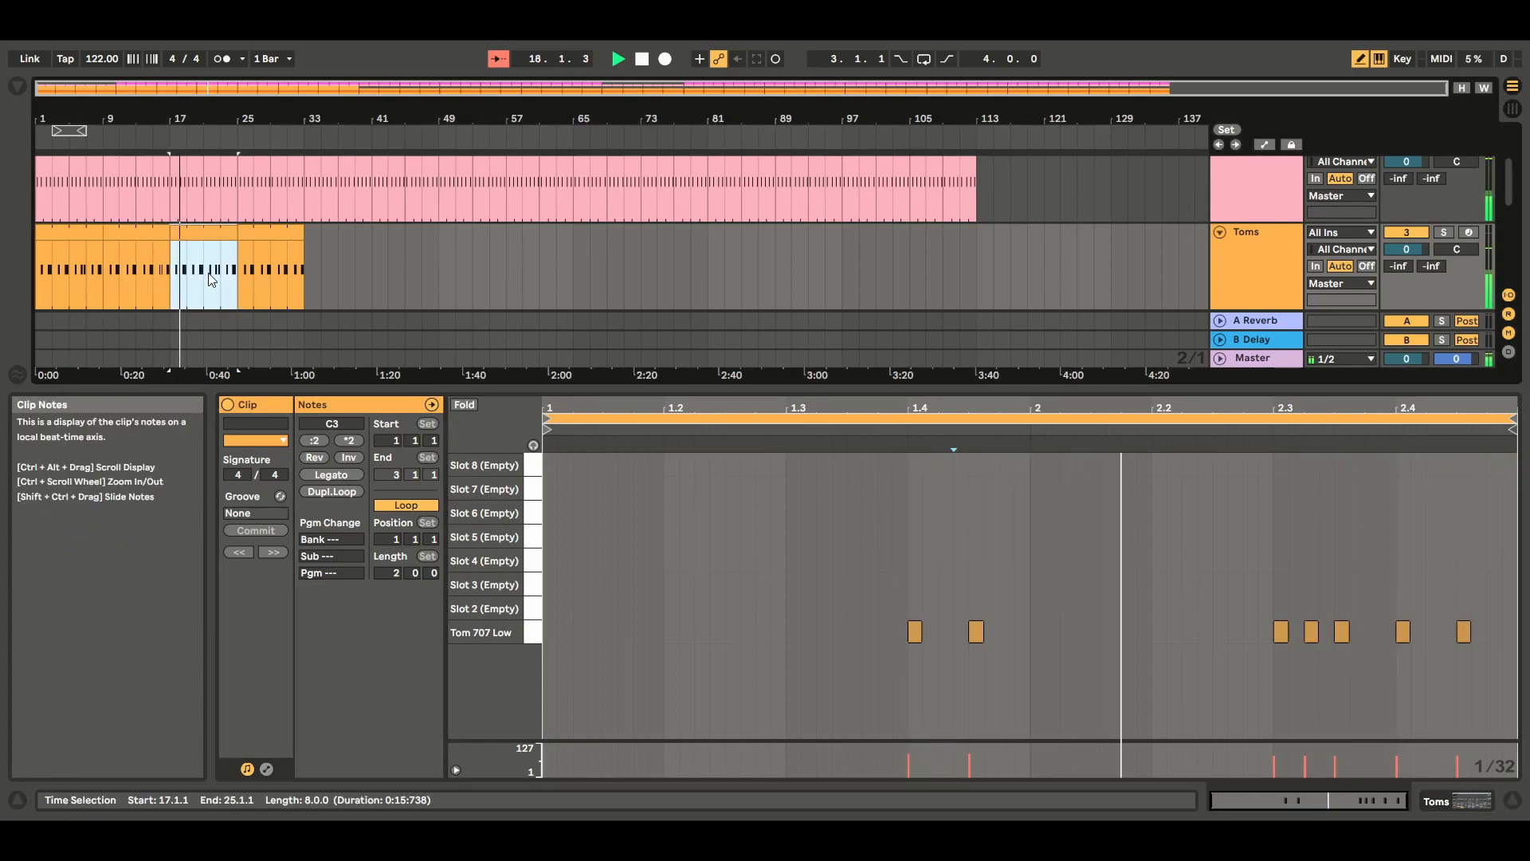
{"action": "left_click", "coordinate": [282, 275]}
{"action": "left_click", "coordinate": [144, 235]}
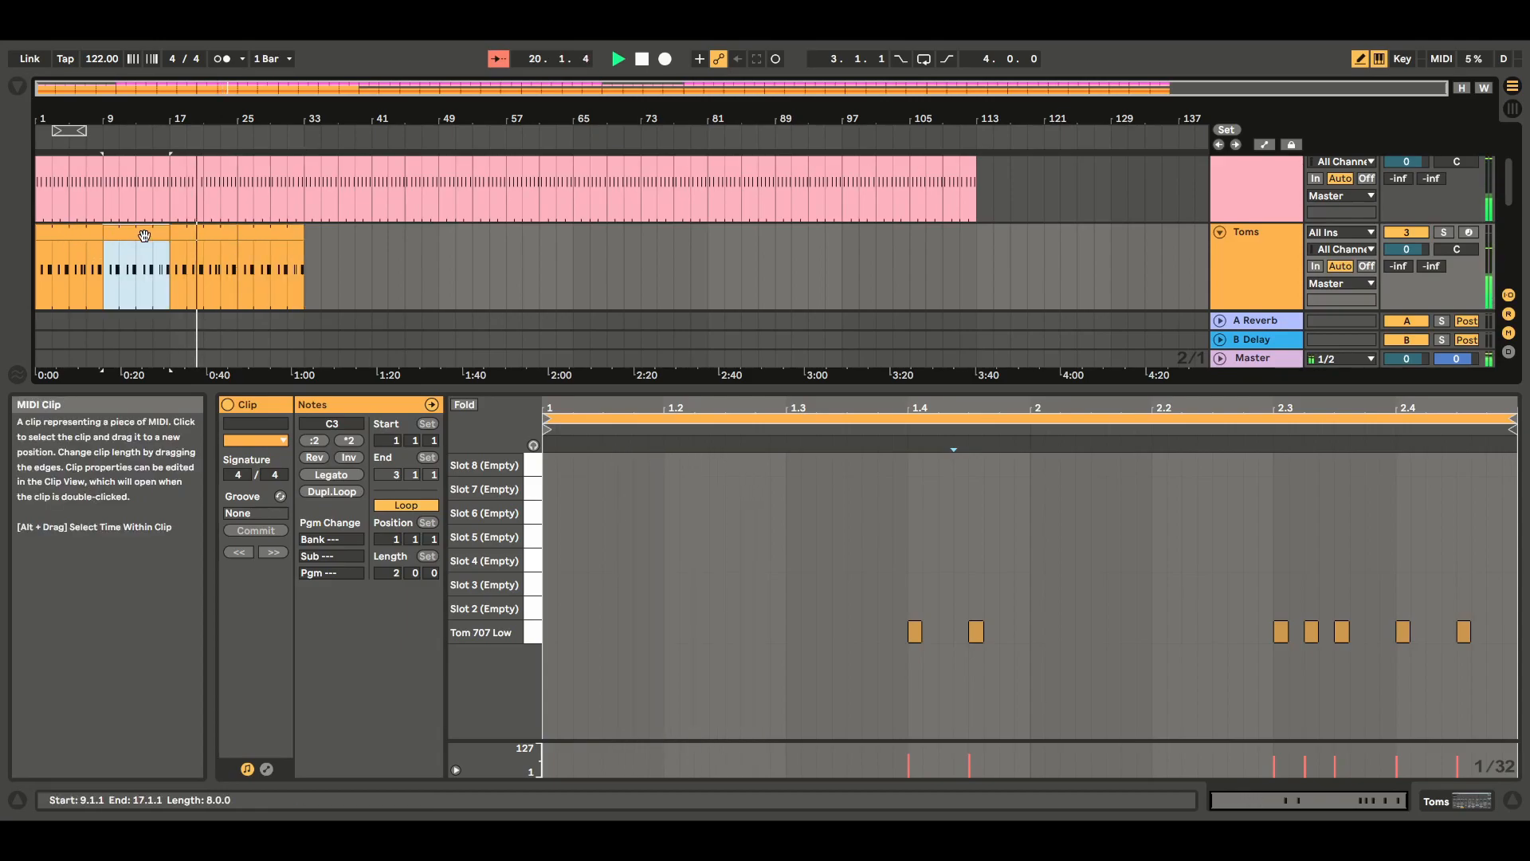
Select the four Toms clips from bars 1 to 33 and duplicate them repeatedly up to bar 129
{"action": "left_click", "coordinate": [37, 252]}
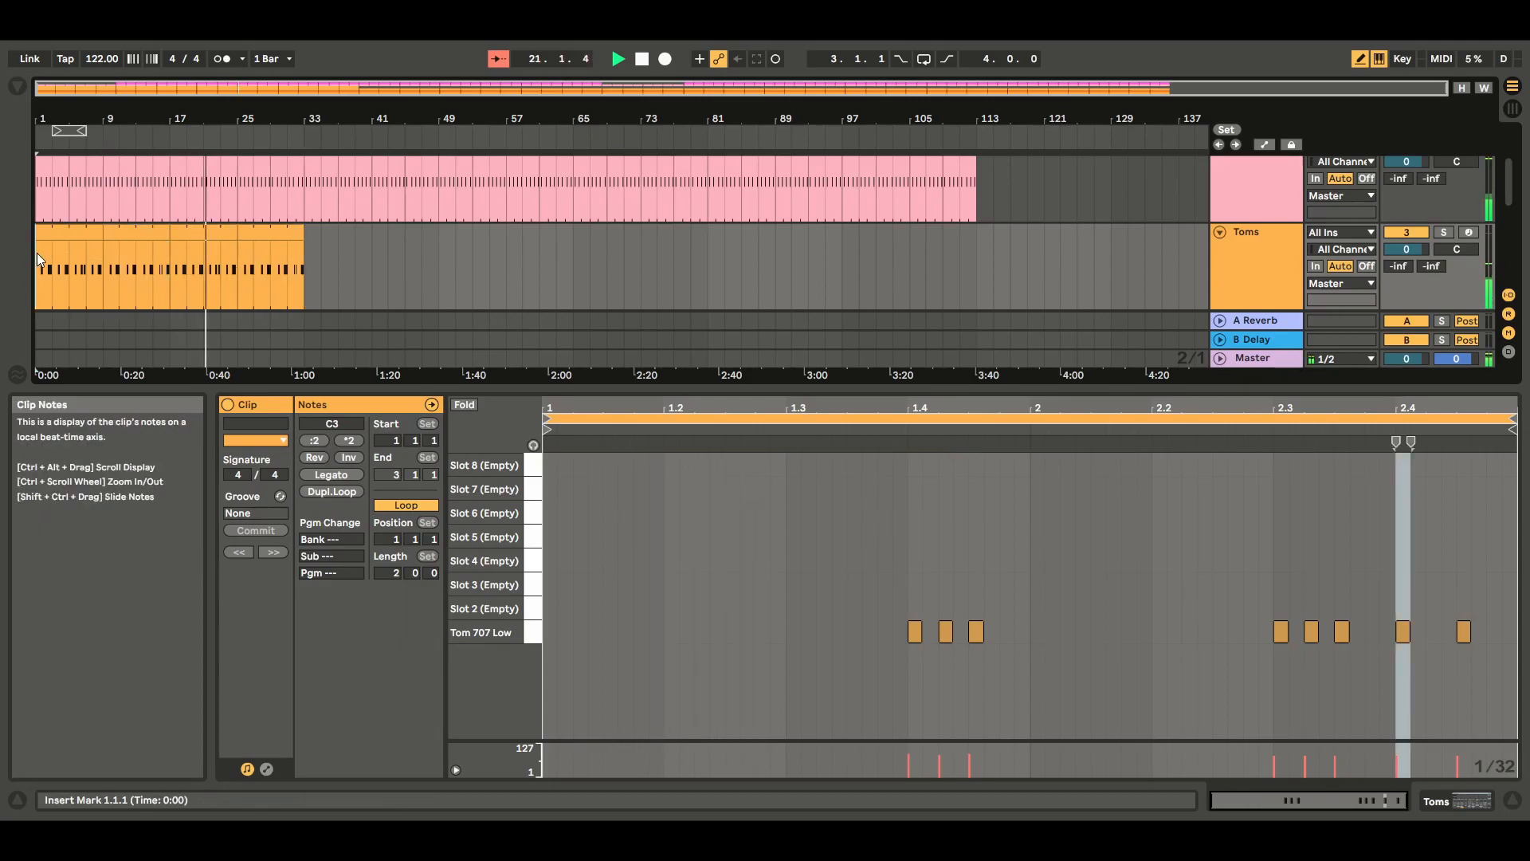
{"action": "left_click", "coordinate": [36, 252]}
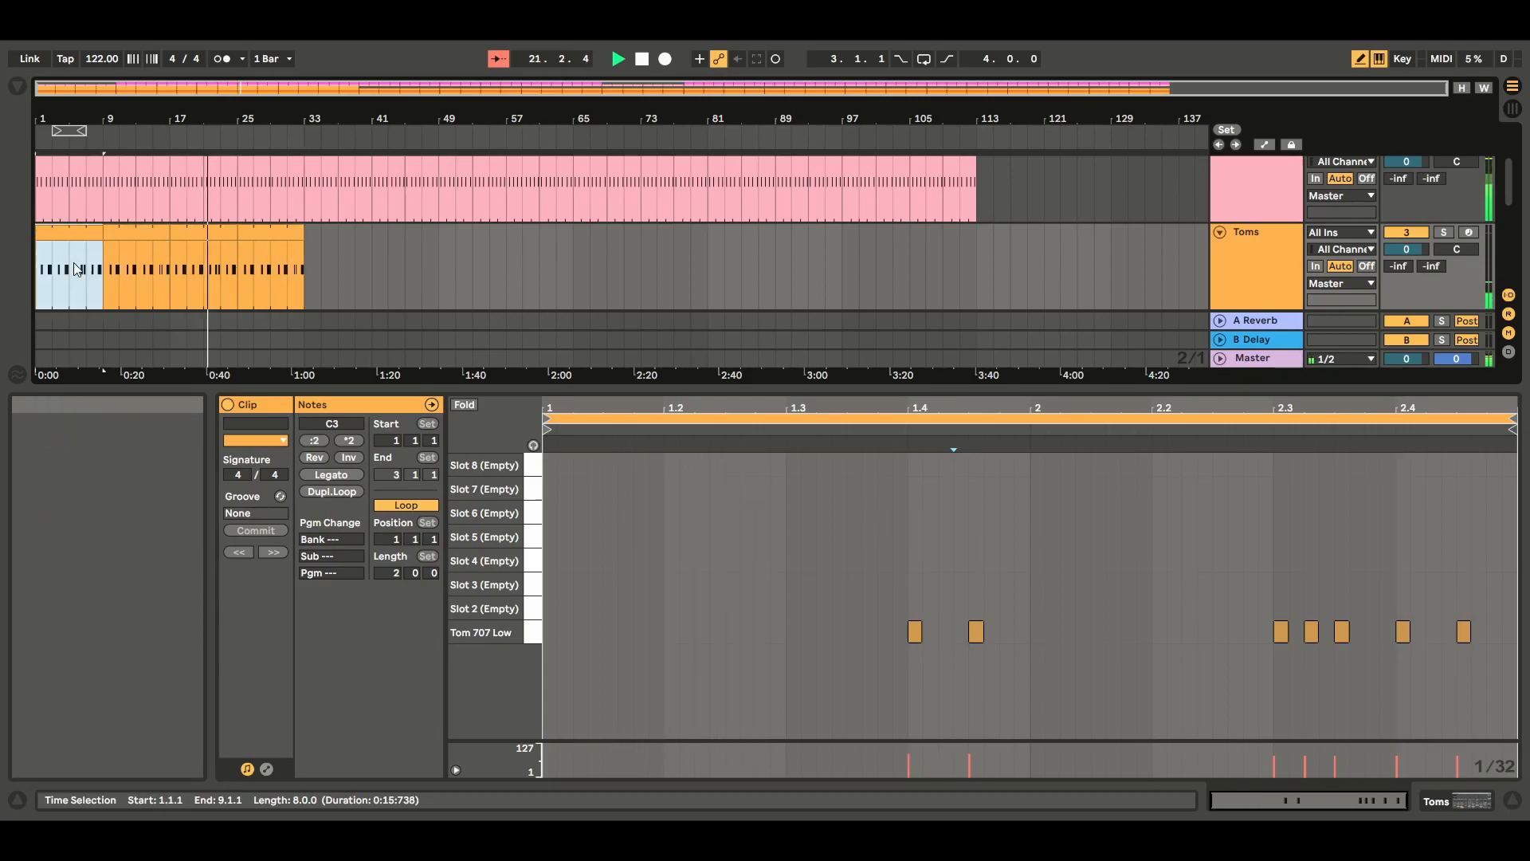
{"action": "left_click", "coordinate": [303, 271], "text": "shift"}
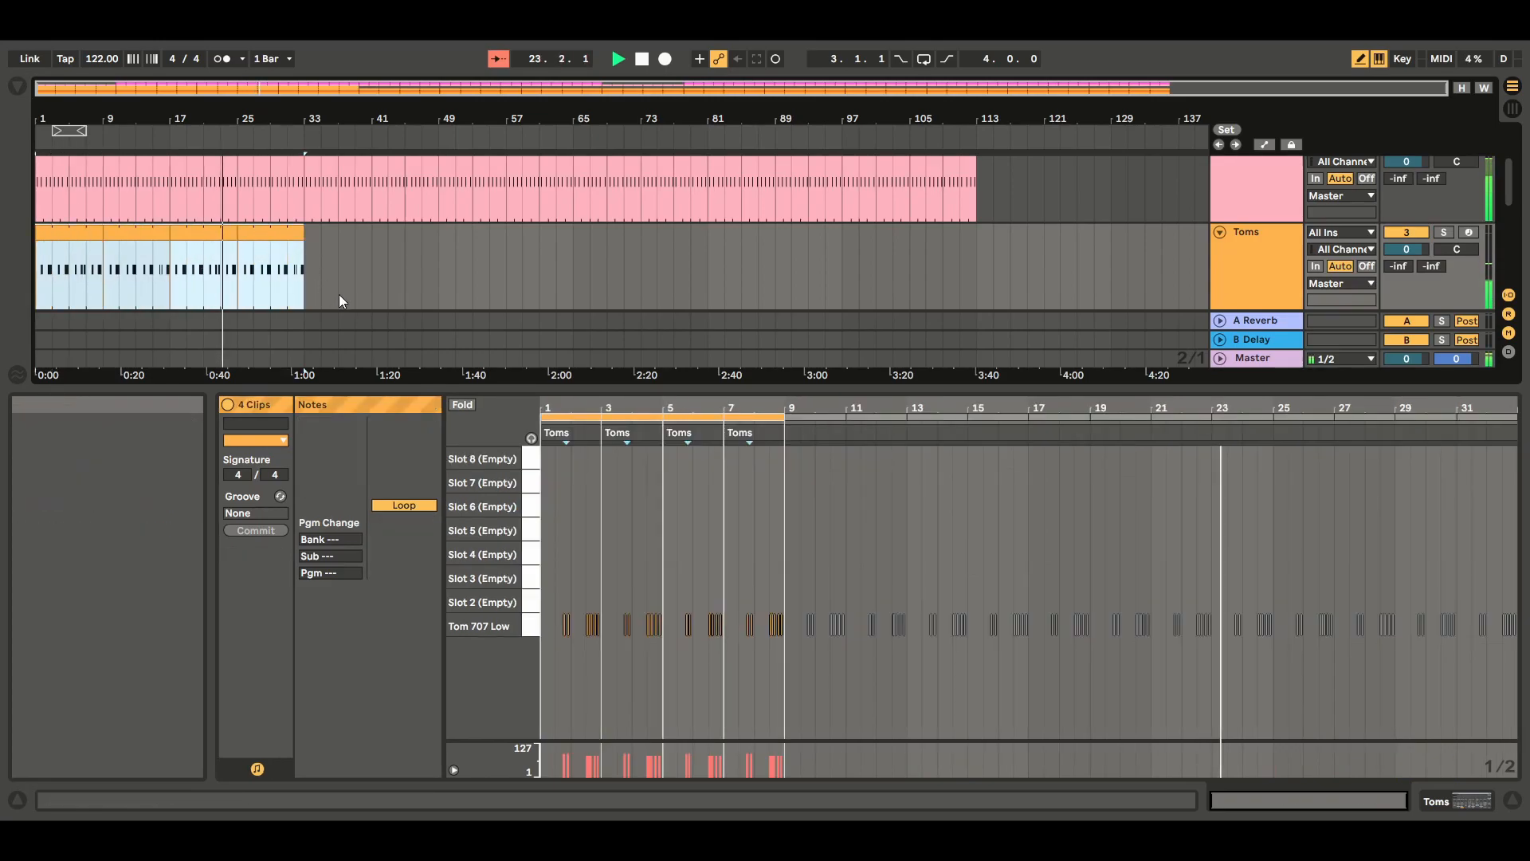
{"action": "key", "text": "ctrl+d"}
{"action": "key", "text": "ctrl+d"}
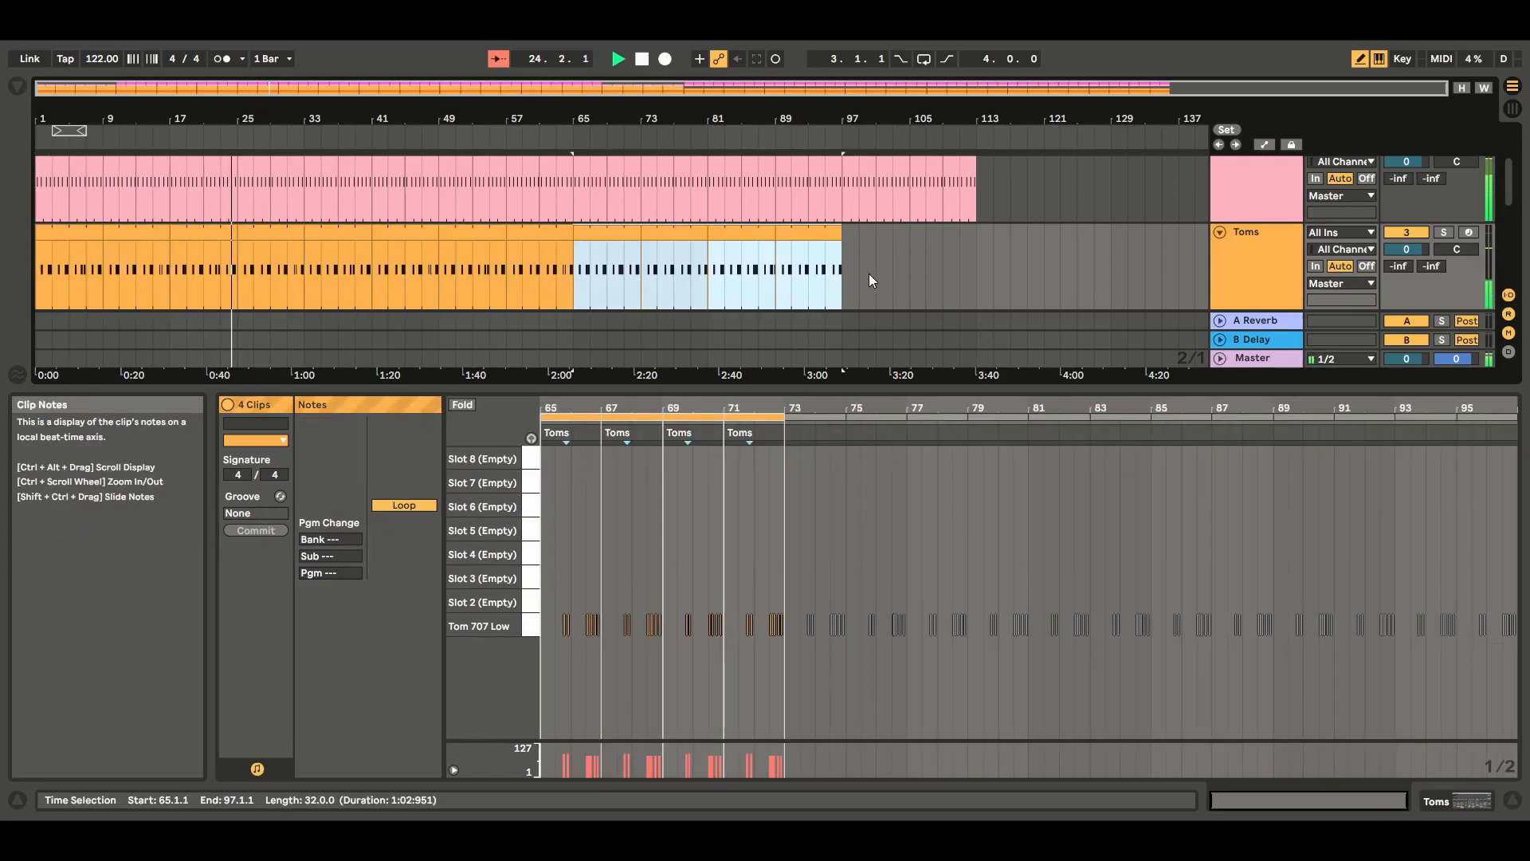
{"action": "key", "text": "ctrl+d"}
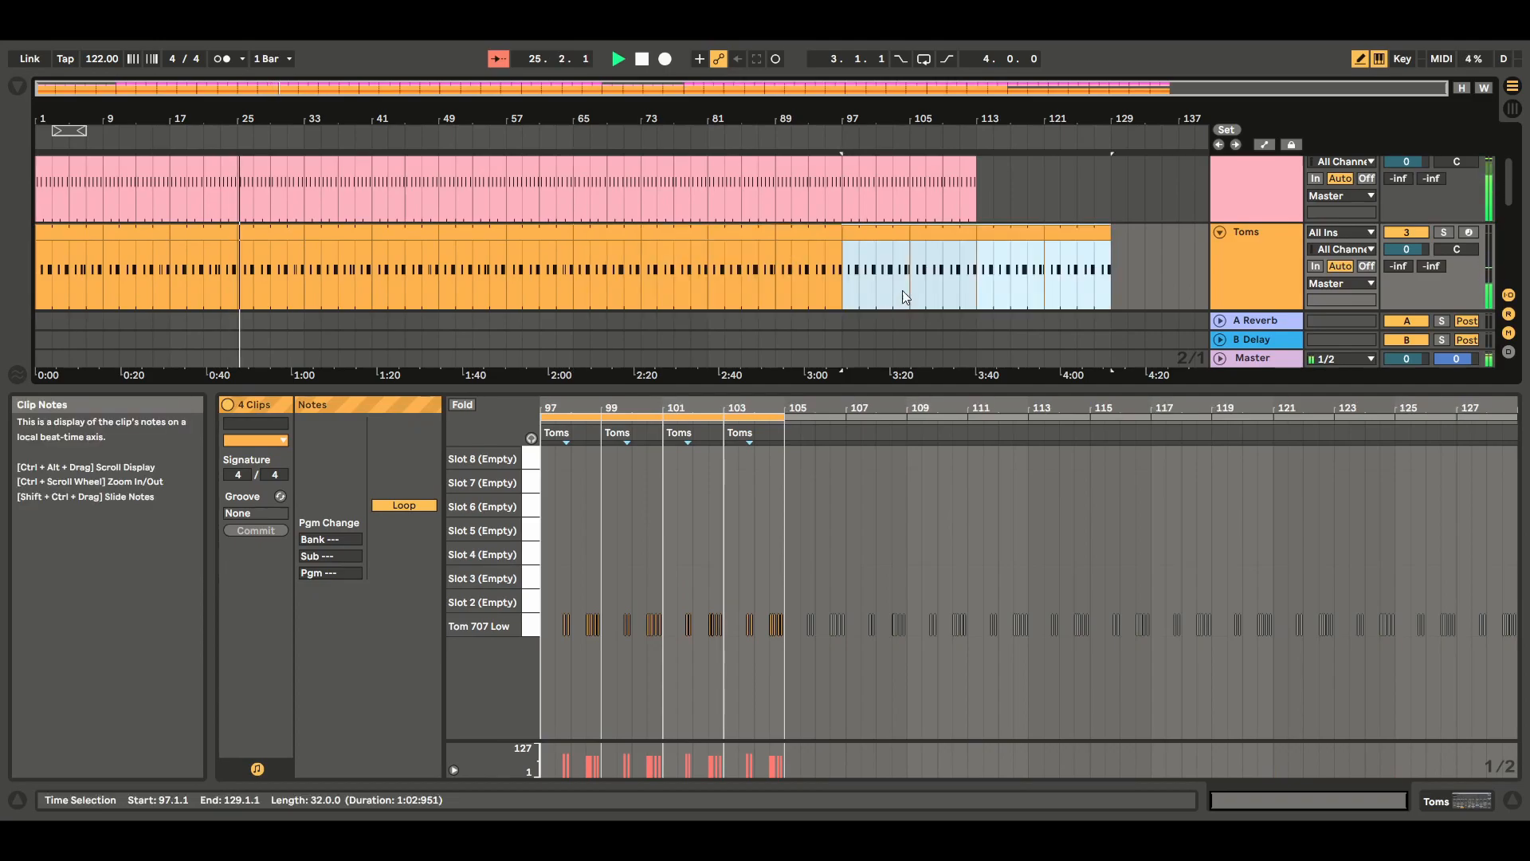
Stop playback, delete the surplus Toms clips from bars 113 to 129, and hide the clip view
{"action": "left_click", "coordinate": [643, 60]}
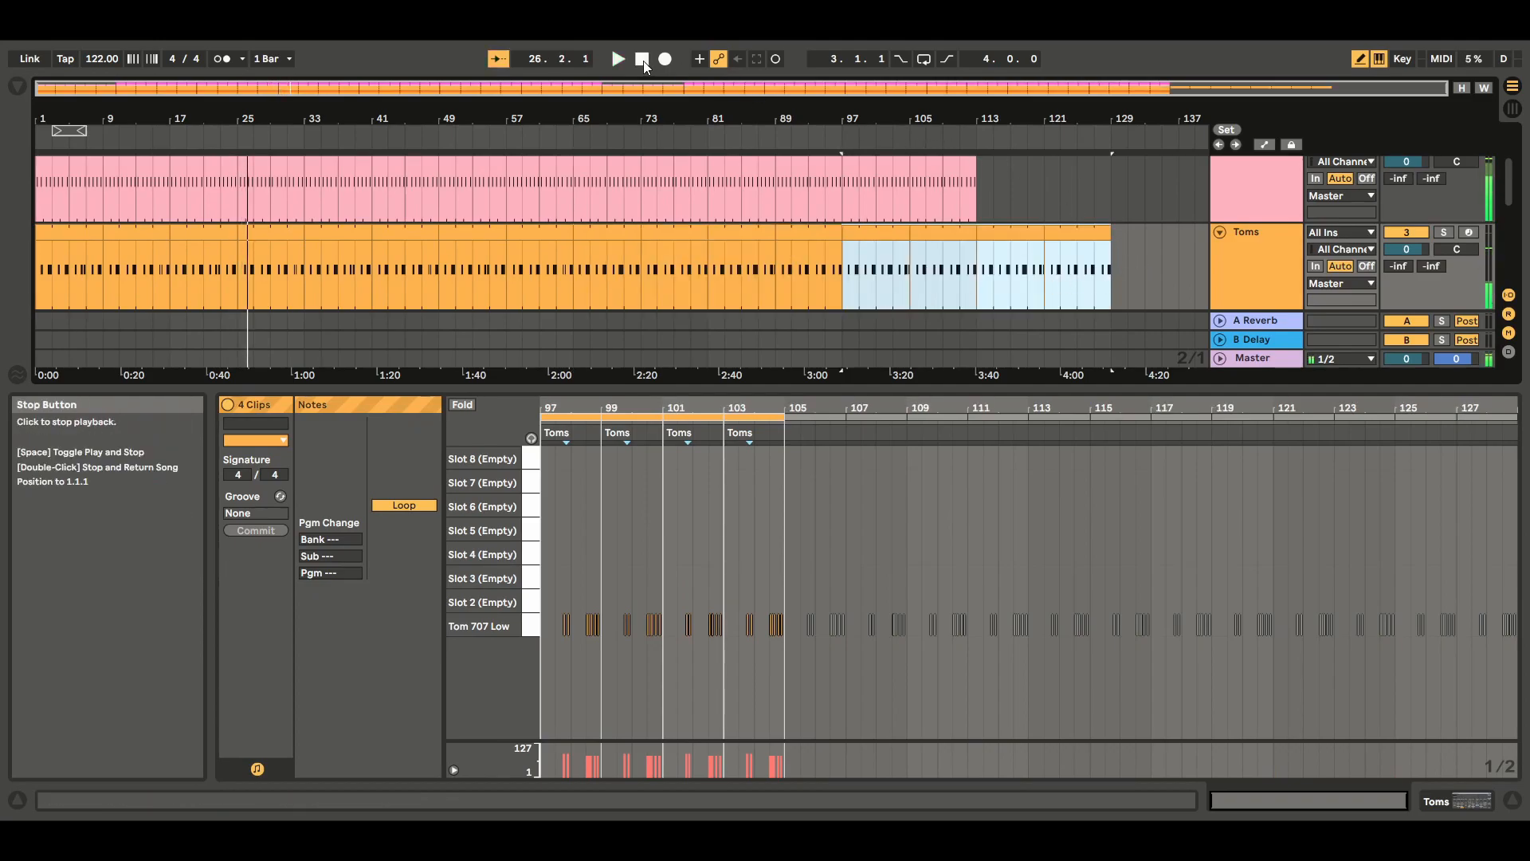
{"action": "left_click", "coordinate": [1156, 299]}
{"action": "left_click_drag", "start_coordinate": [1112, 285], "coordinate": [974, 284]}
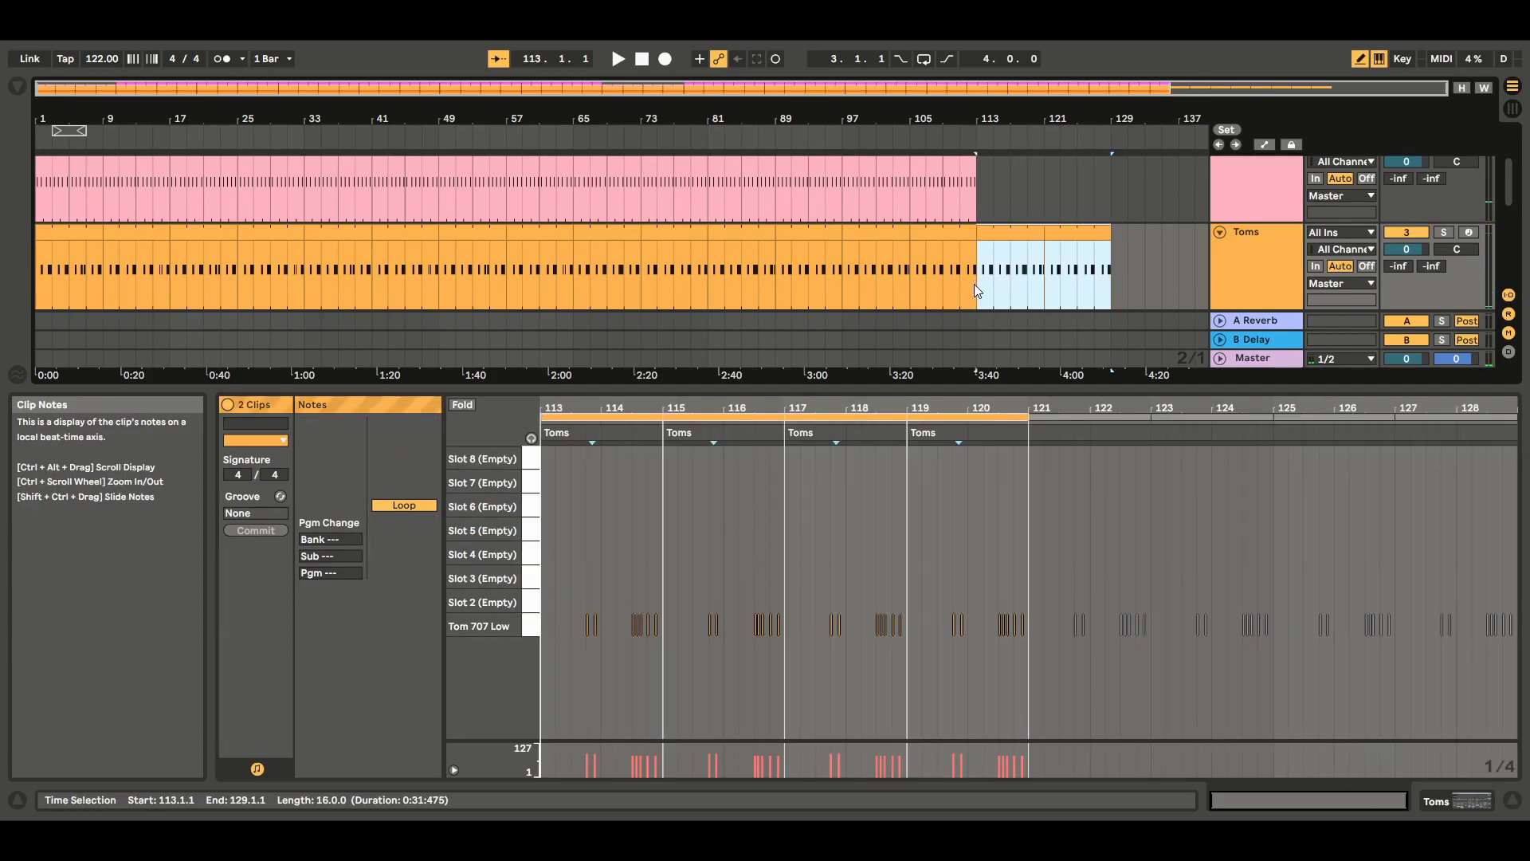
{"action": "key", "text": "Delete"}
{"action": "left_click", "coordinate": [1513, 800]}
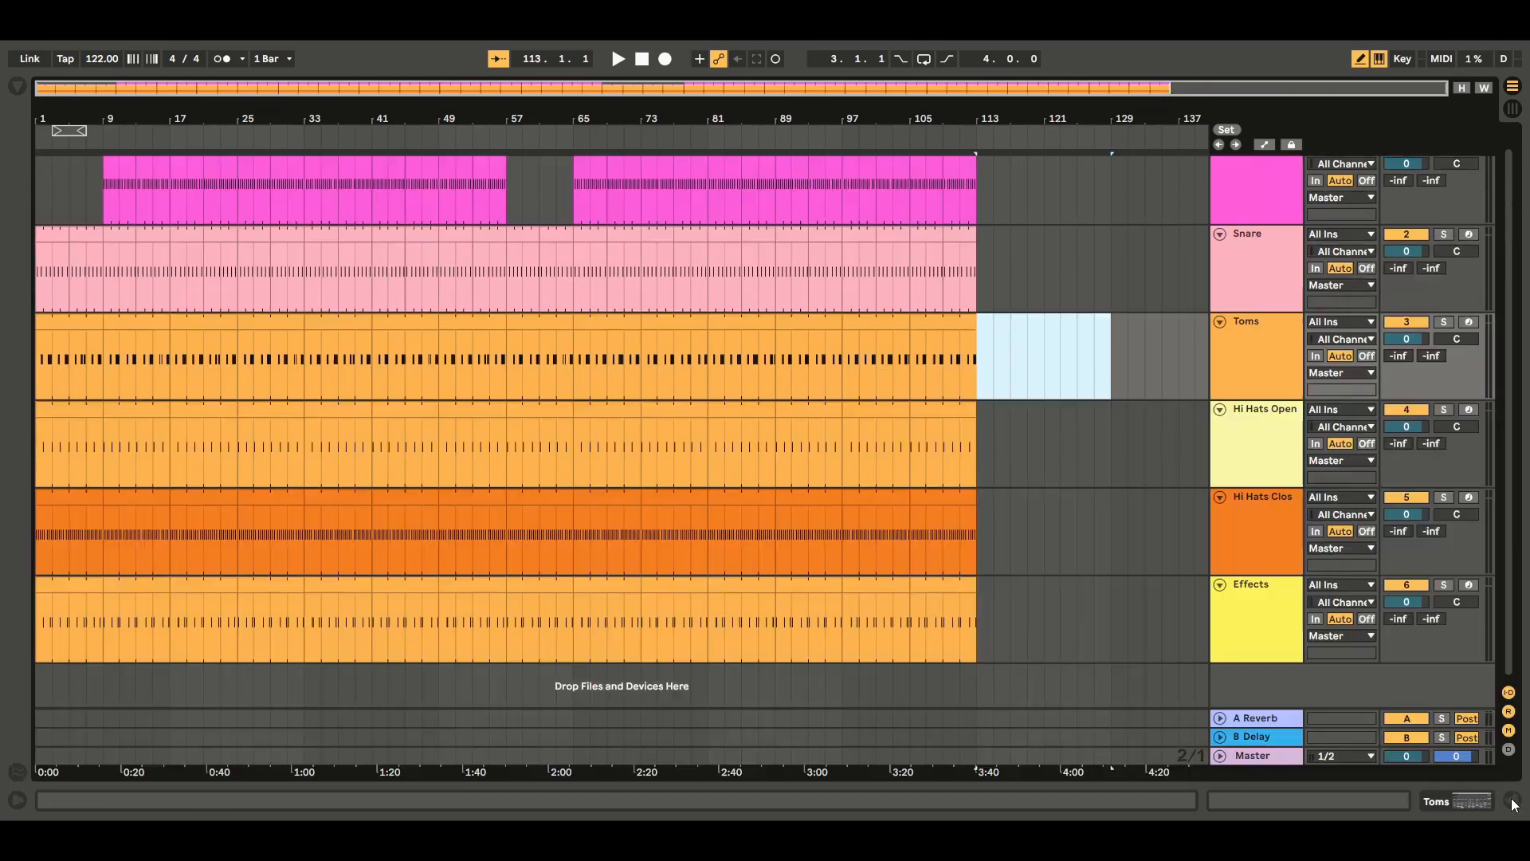
{"action": "scroll", "coordinate": [1505, 282], "scroll_direction": "up", "scroll_amount": 2}
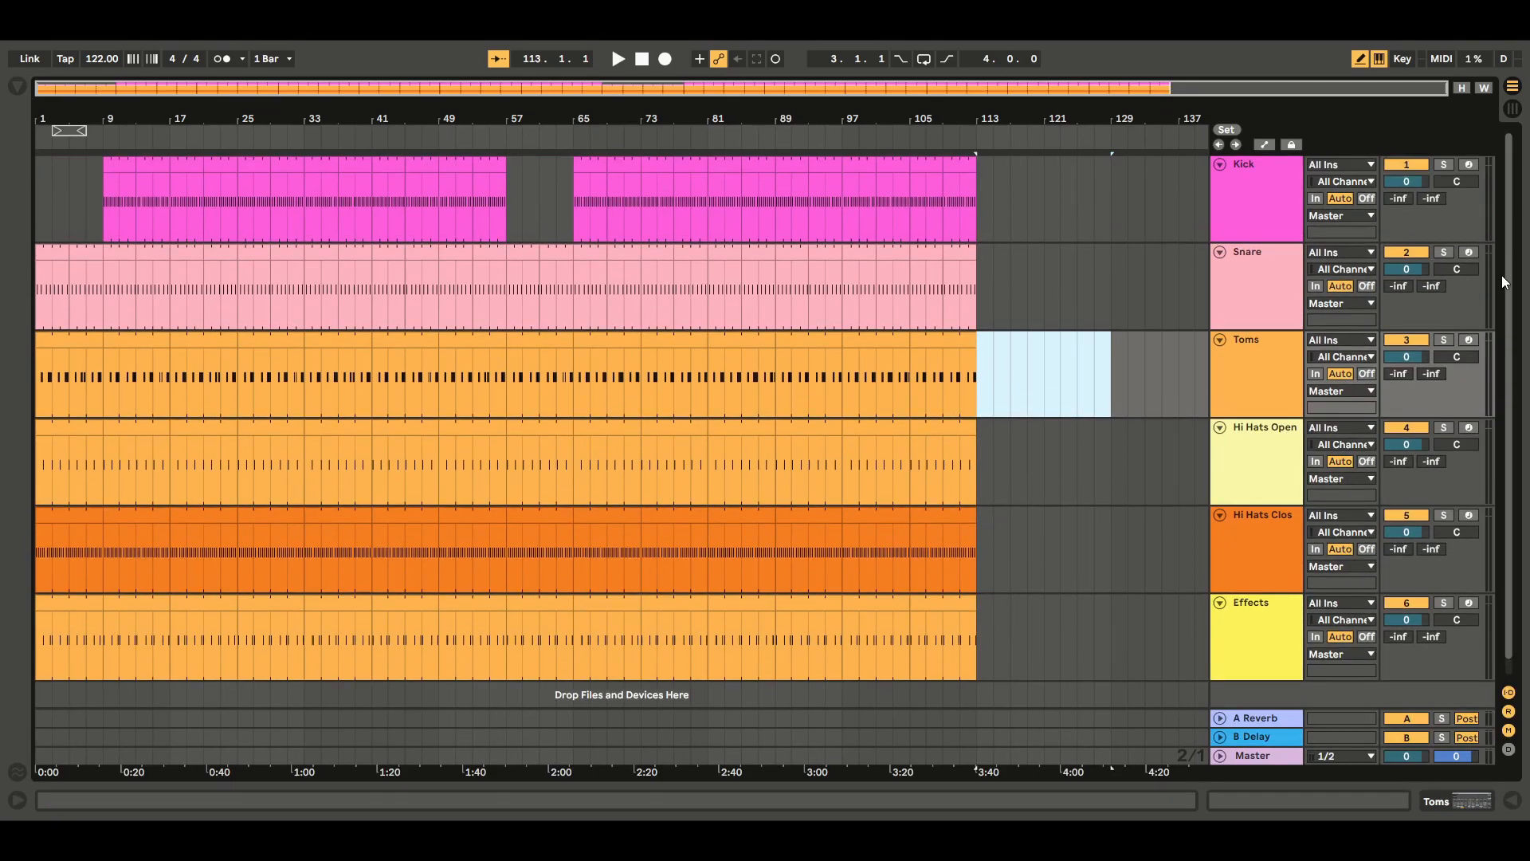
Lower the Toms track's volume to -7.0 dB in the mixer, playing the arrangement from bar 9
{"action": "left_click", "coordinate": [1267, 227]}
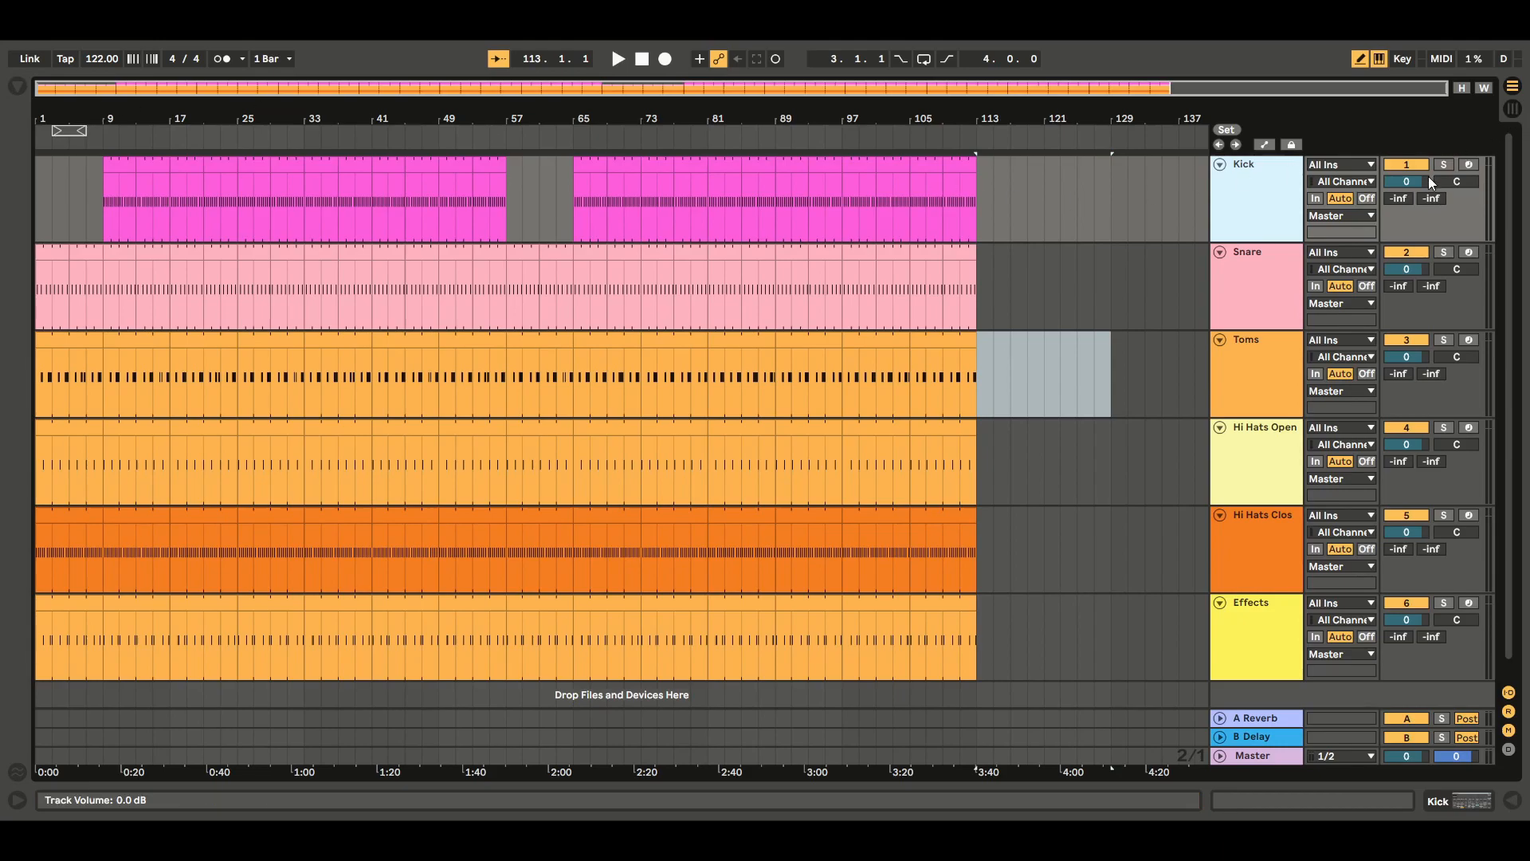
{"action": "left_click", "coordinate": [1515, 113]}
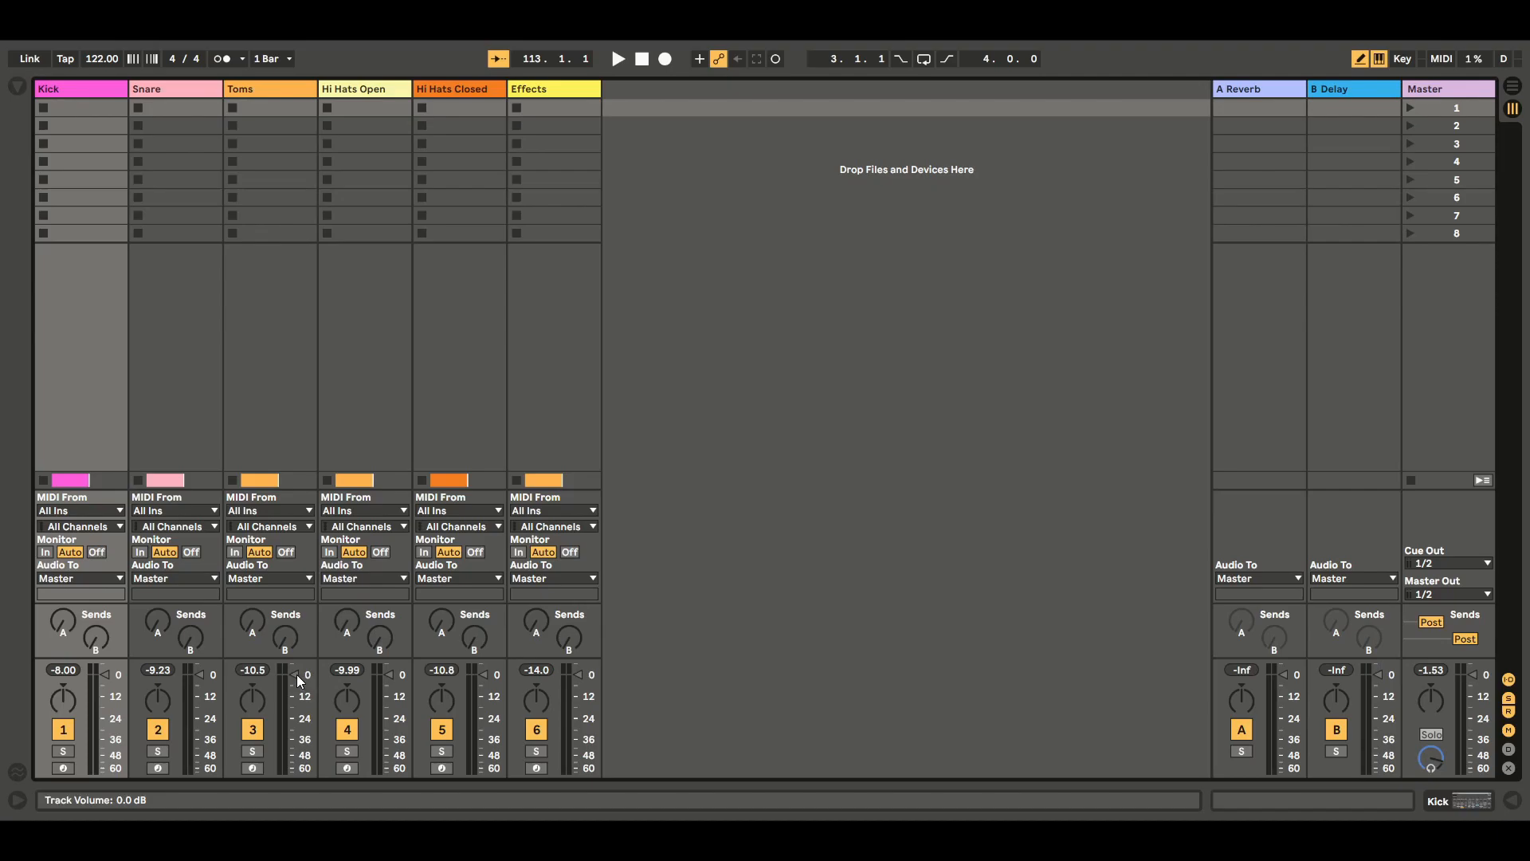
{"action": "left_click_drag", "start_coordinate": [296, 674], "coordinate": [296, 686]}
{"action": "left_click", "coordinate": [1512, 89]}
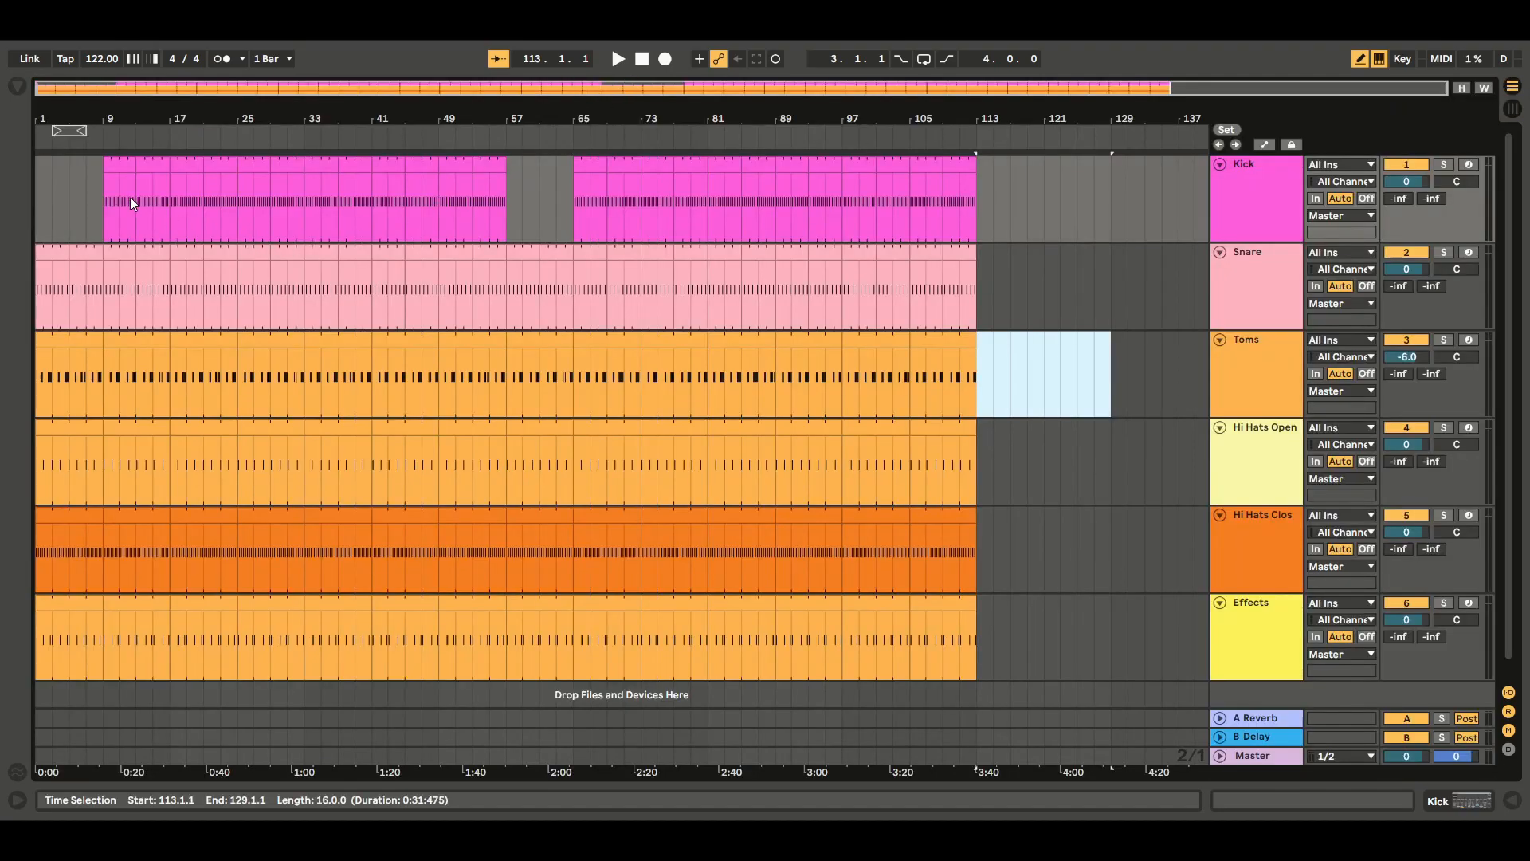
{"action": "left_click_drag", "start_coordinate": [106, 172], "coordinate": [136, 172]}
{"action": "left_click", "coordinate": [618, 60]}
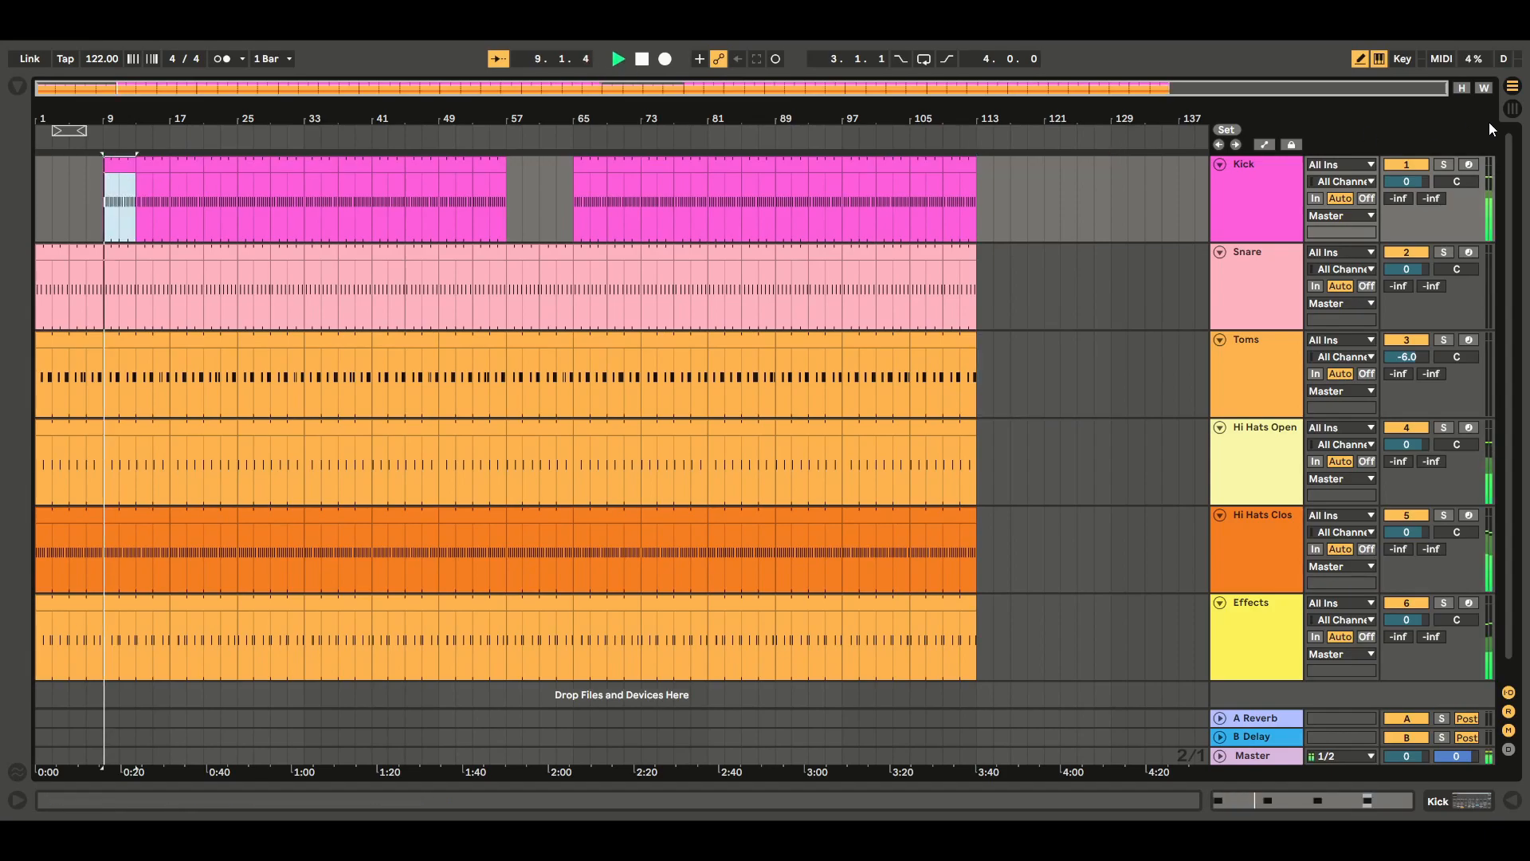
{"action": "key", "text": "Tab"}
{"action": "left_click_drag", "start_coordinate": [299, 690], "coordinate": [299, 693]}
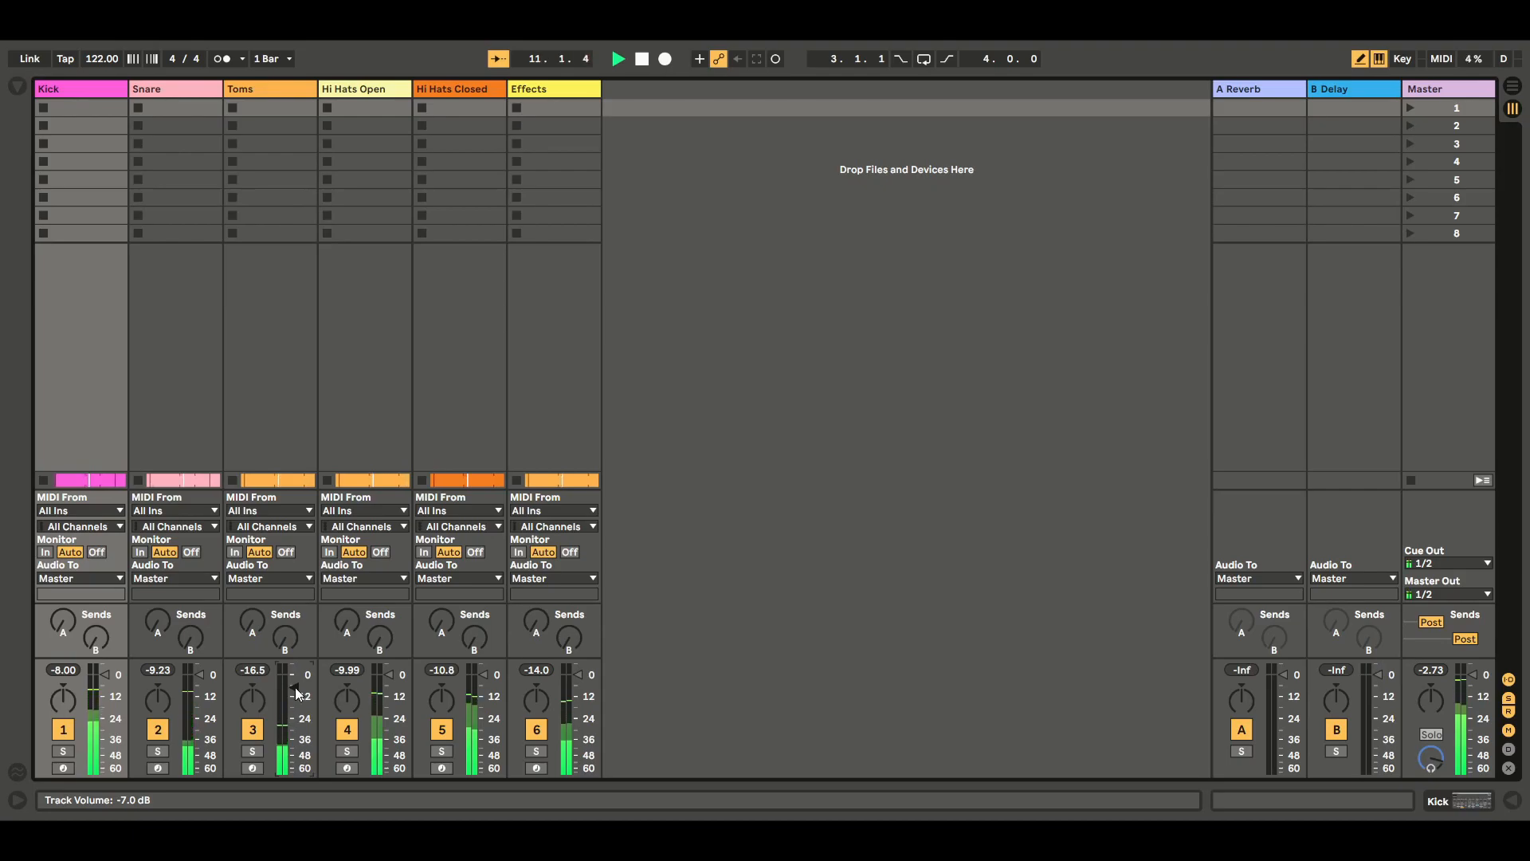
Pan Hi Hats Open to 2L, Hi Hats Closed to 13L and Effects to 9R, and stop playback at the arrangement's start
{"action": "left_click_drag", "start_coordinate": [347, 699], "coordinate": [346, 704]}
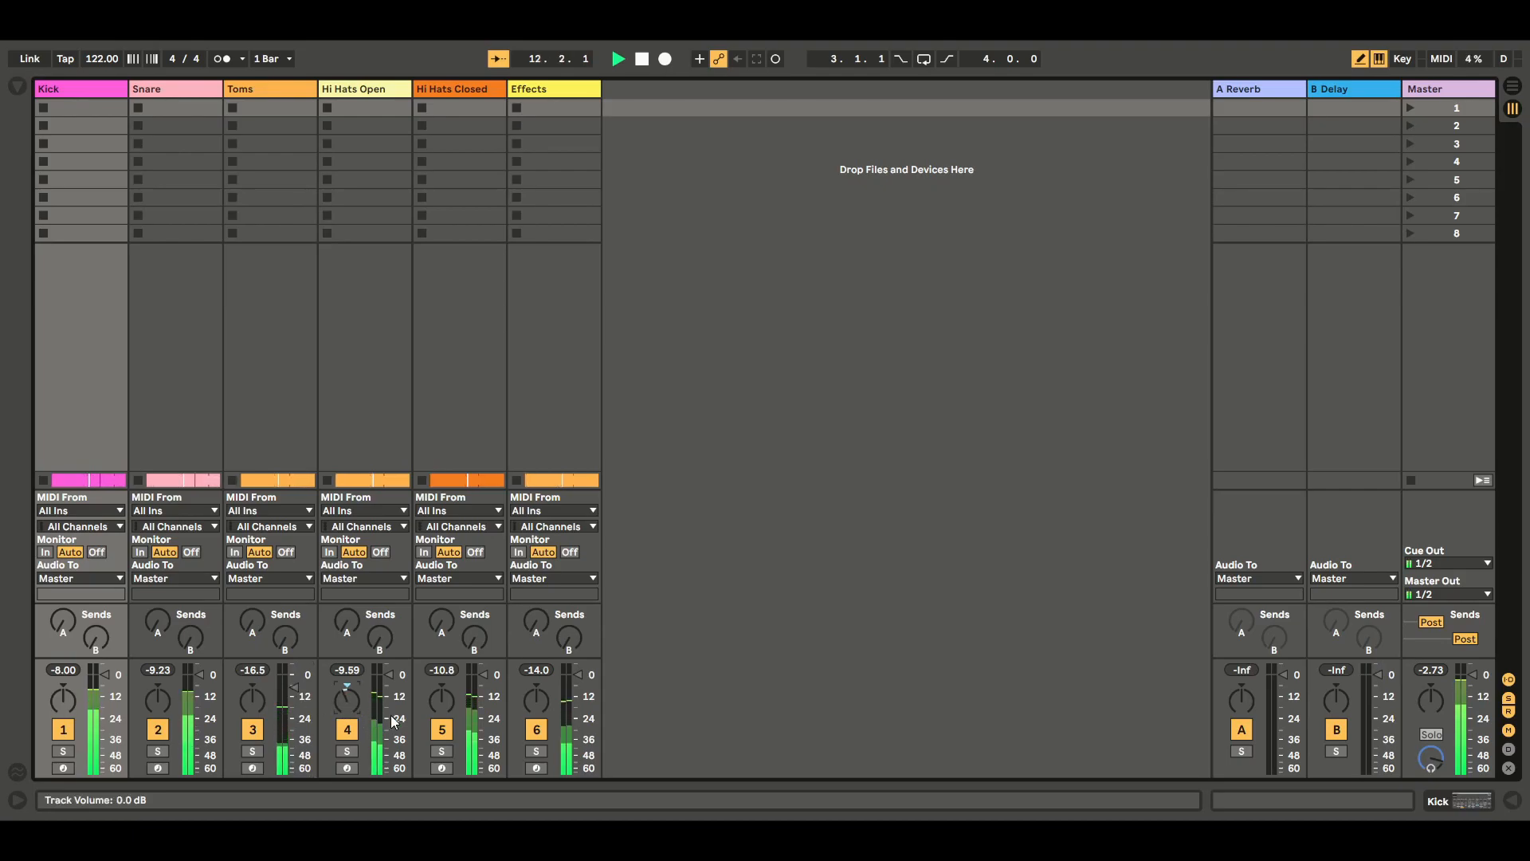
{"action": "left_click_drag", "start_coordinate": [441, 700], "coordinate": [442, 694]}
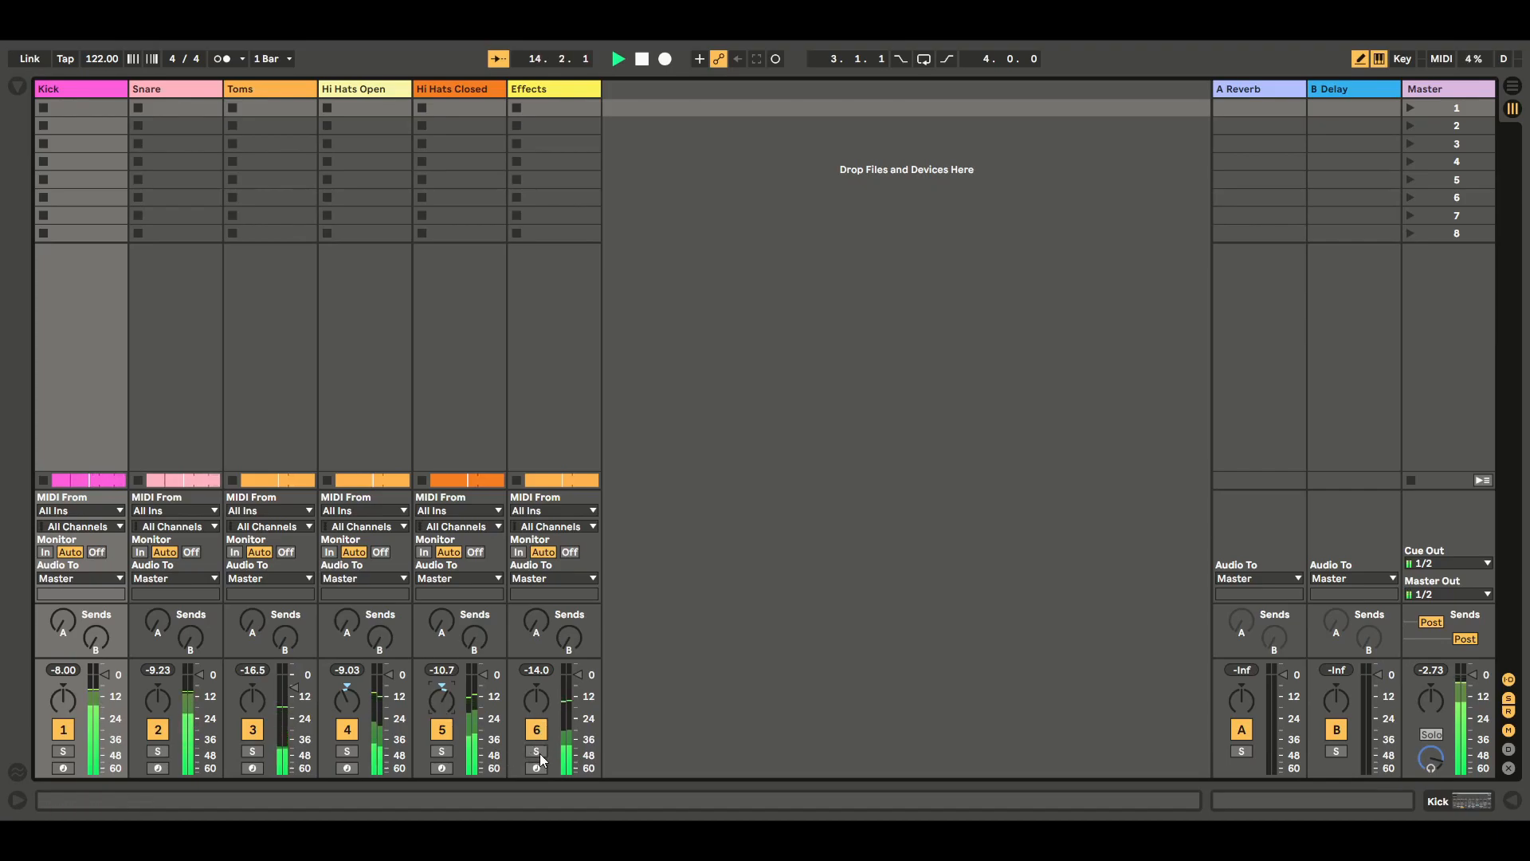
{"action": "left_click_drag", "start_coordinate": [349, 703], "coordinate": [348, 699]}
{"action": "left_click_drag", "start_coordinate": [537, 700], "coordinate": [444, 704]}
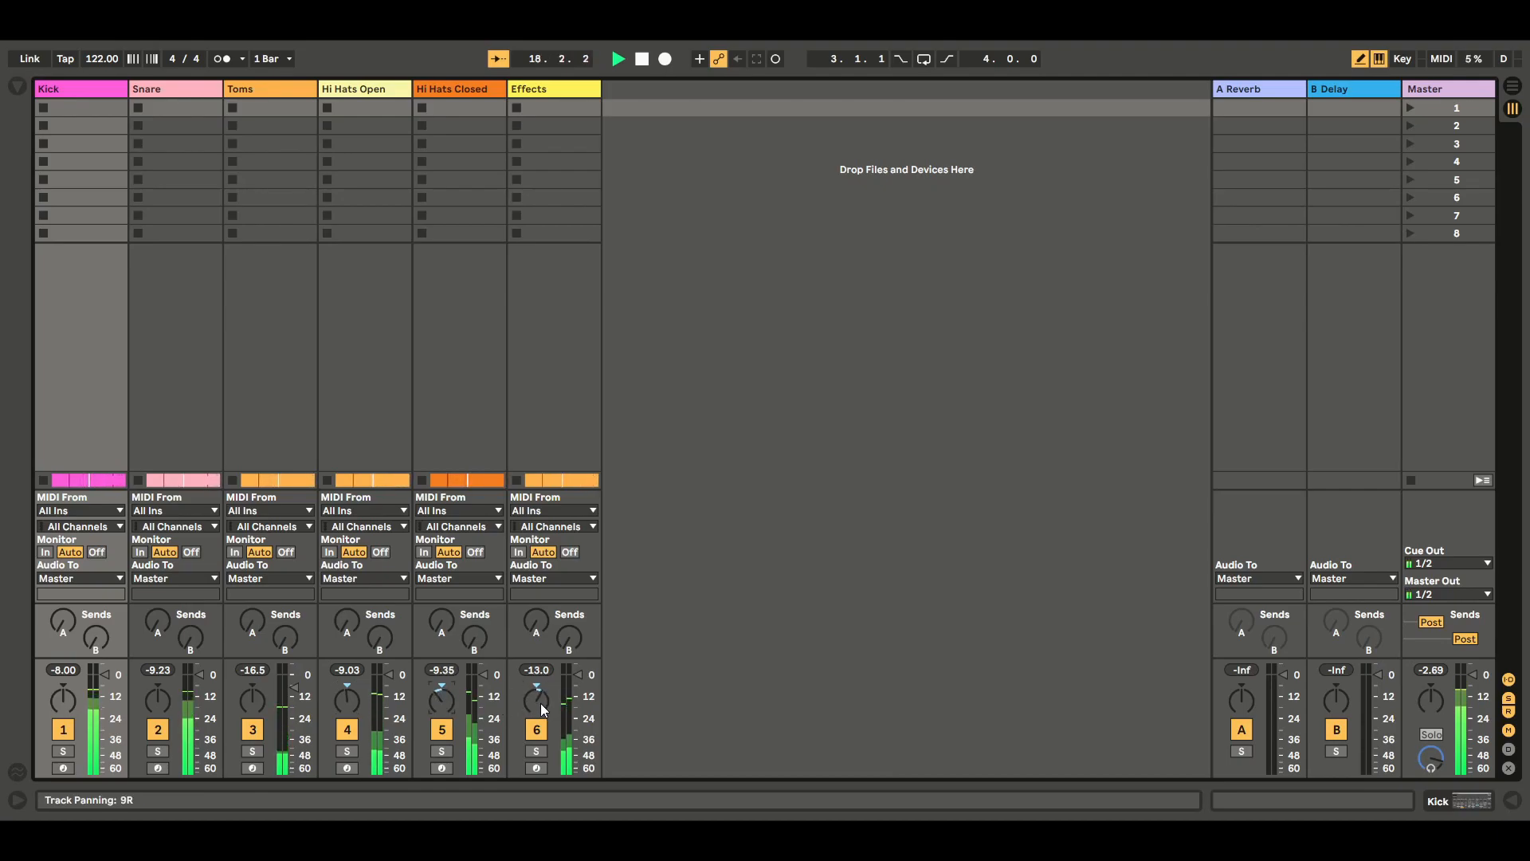
{"action": "key", "text": "Tab"}
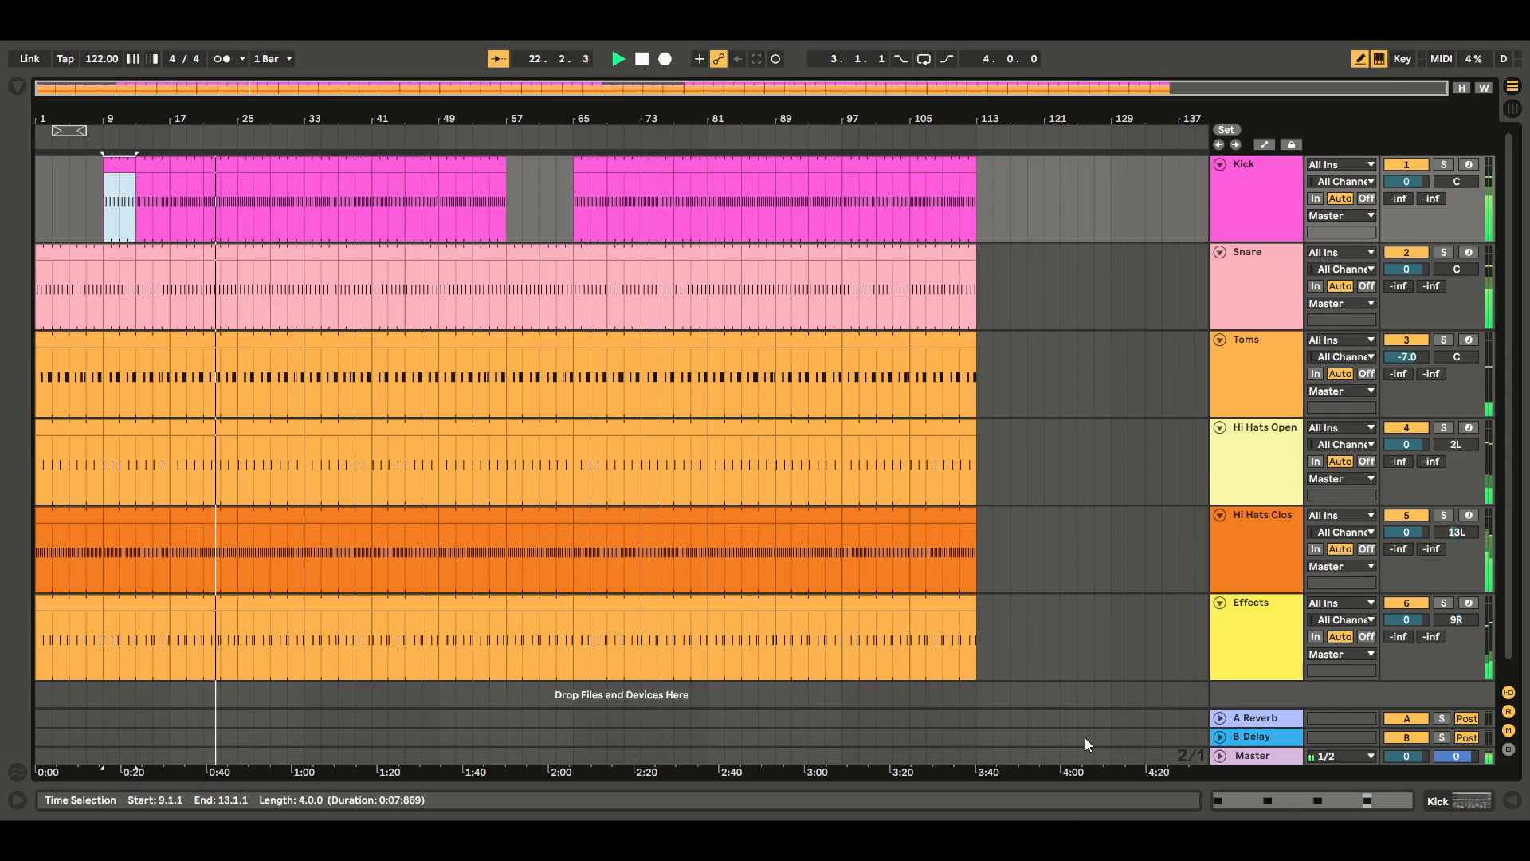
{"action": "left_click", "coordinate": [642, 61]}
{"action": "left_click", "coordinate": [643, 60]}
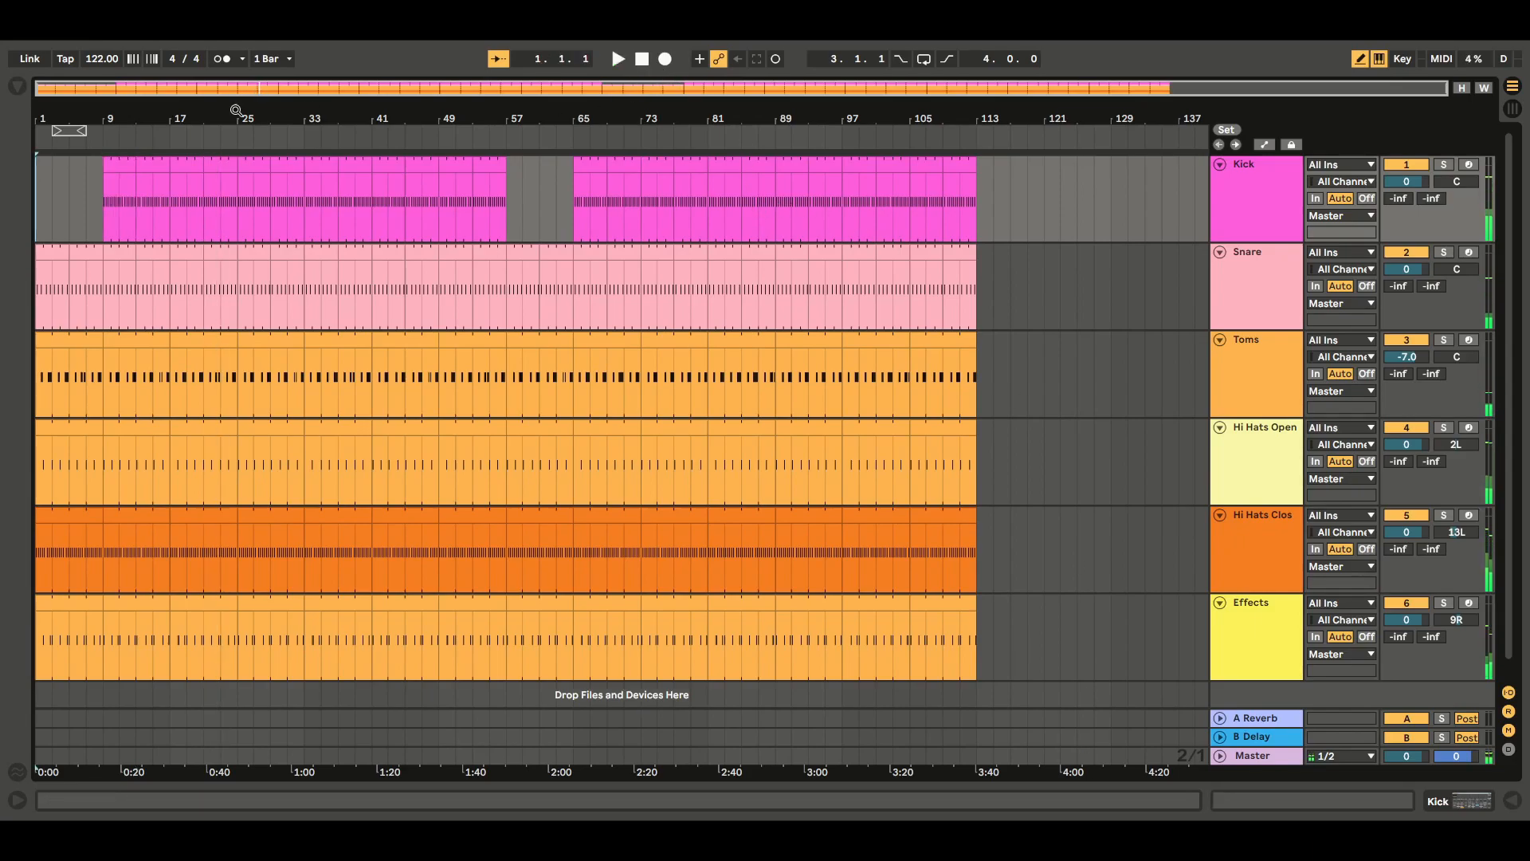
Show the browser and list the available instruments
{"action": "left_click", "coordinate": [17, 86]}
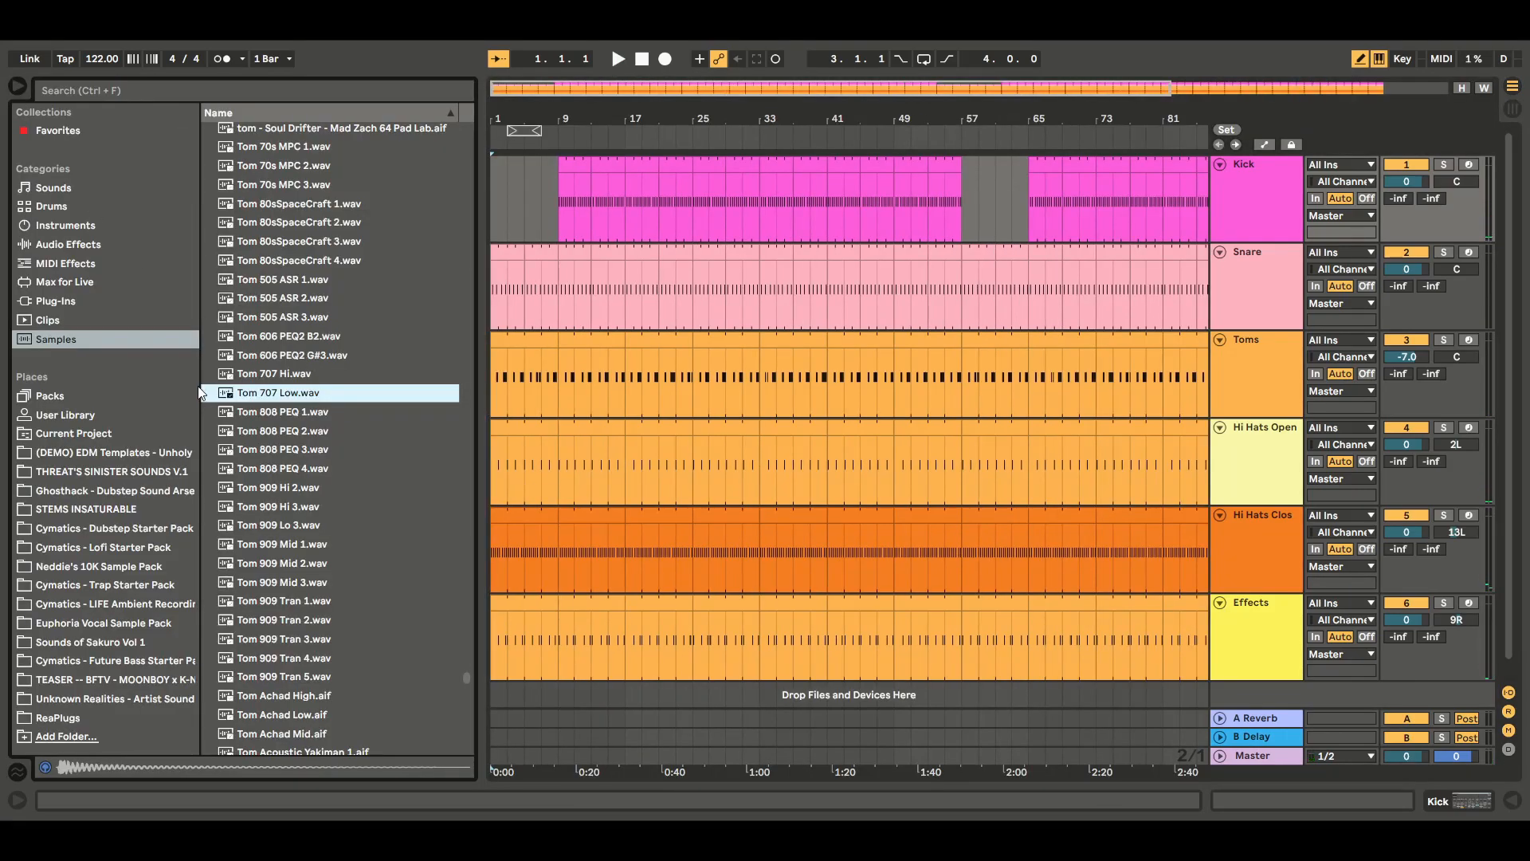
{"action": "scroll", "coordinate": [466, 676], "scroll_direction": "up", "scroll_amount": 10}
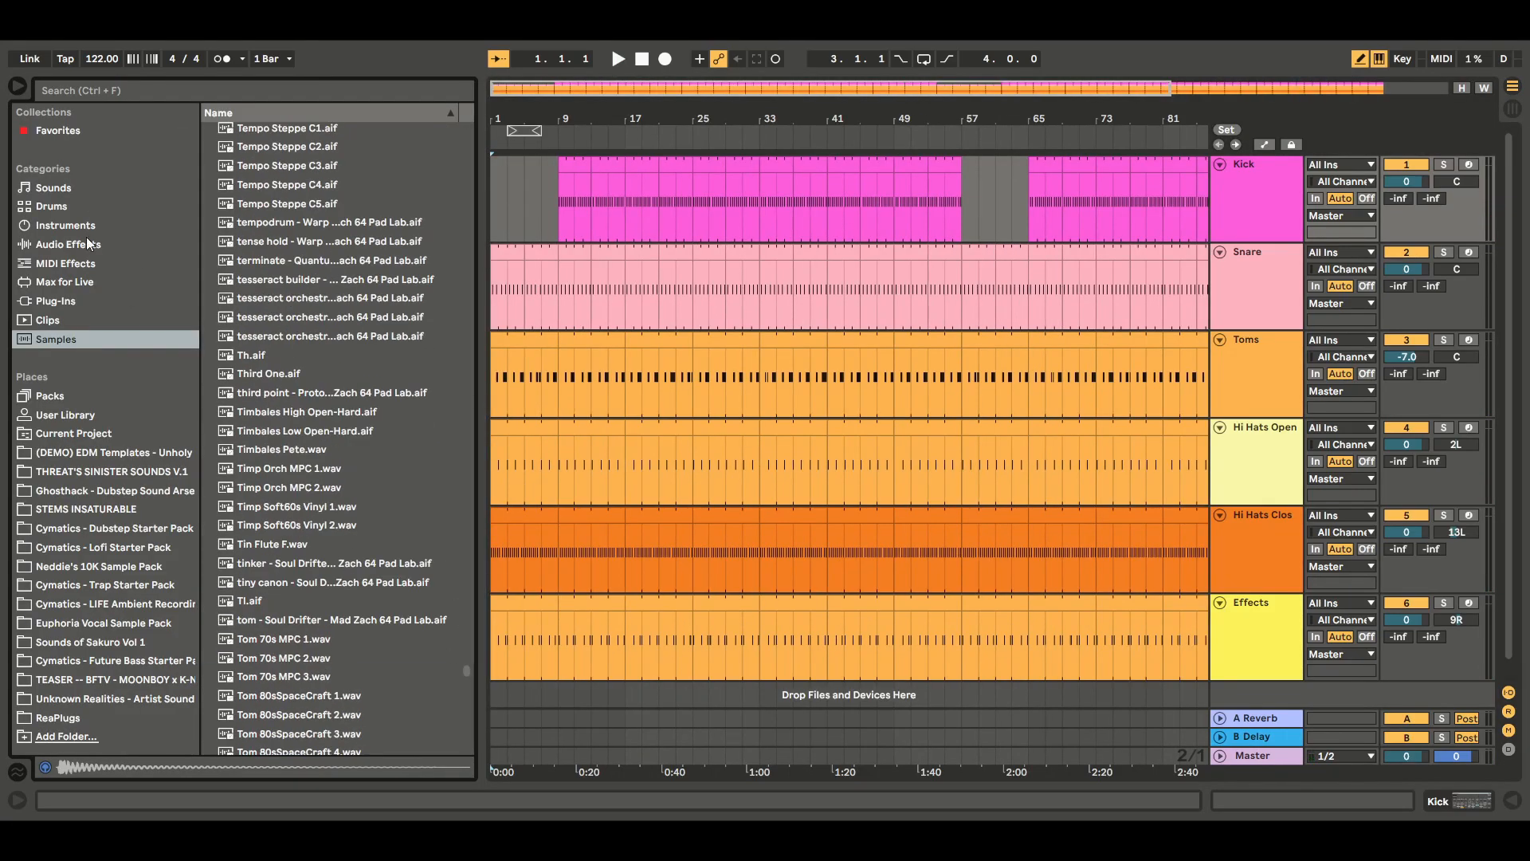
{"action": "left_click", "coordinate": [73, 227]}
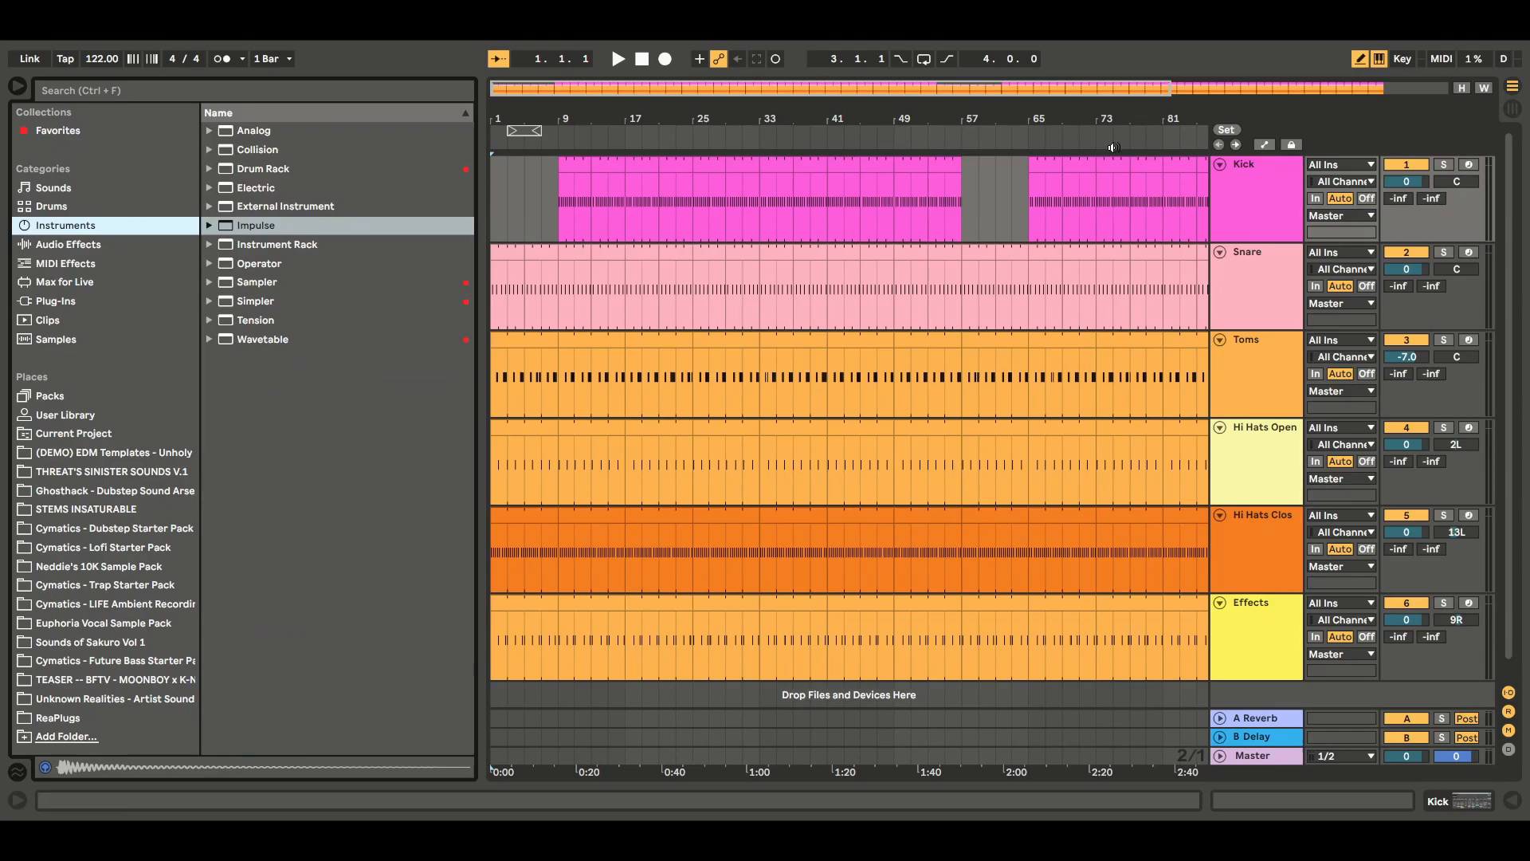
Reset the Hi Hats Open track's panning to centre in the mixer and return to the arrangement
{"action": "left_click", "coordinate": [1512, 109]}
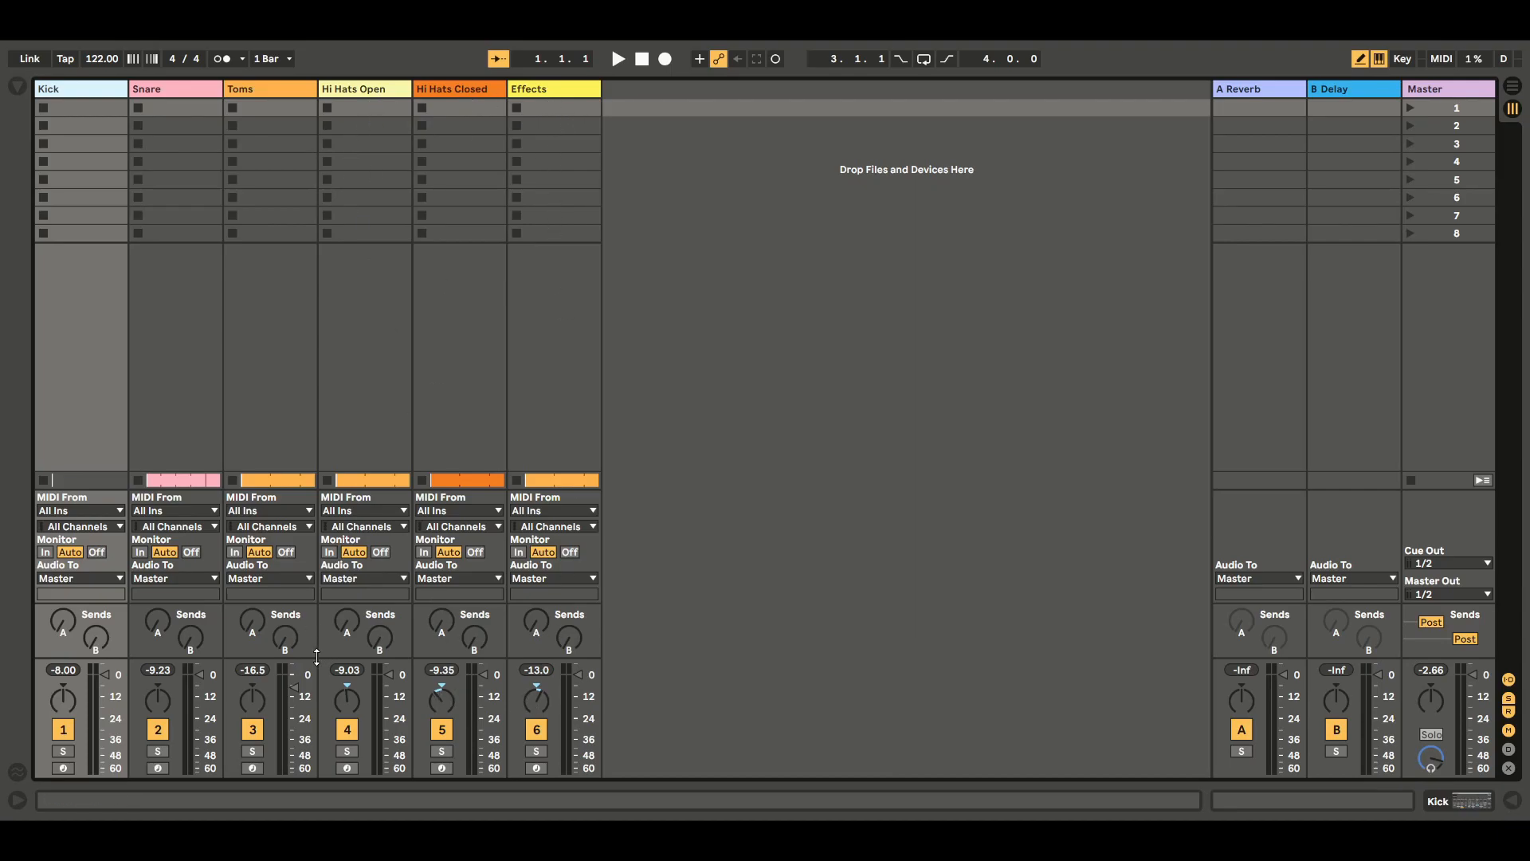
{"action": "double_click", "coordinate": [348, 703]}
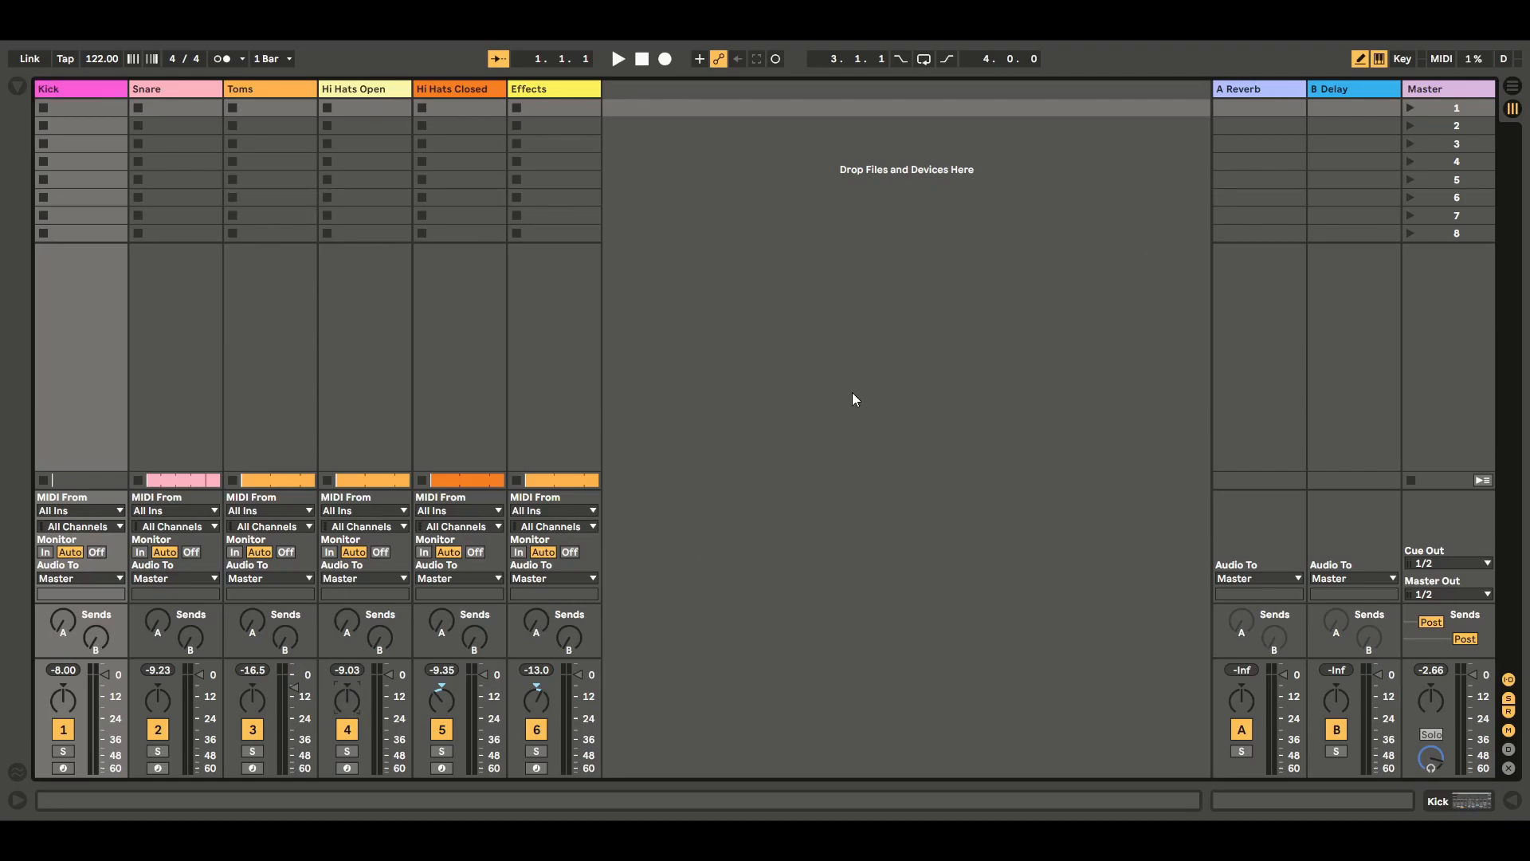
{"action": "left_click", "coordinate": [1513, 86]}
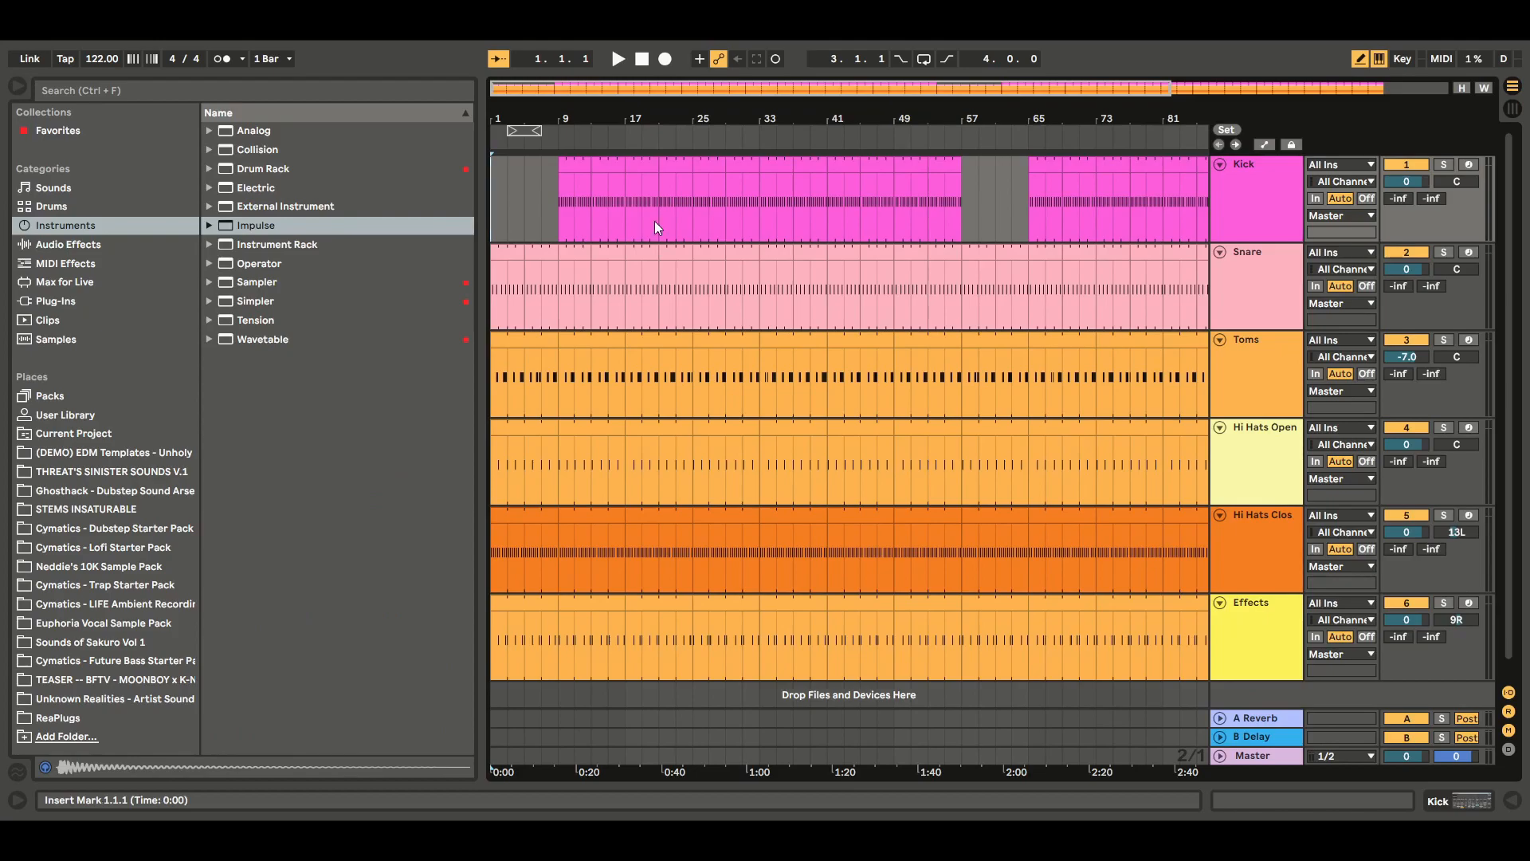
Add EQ Eight to the Kick track with a Compressor before it, set to Makeup off, ratio 3:1 and release 22.2 ms
{"action": "left_click", "coordinate": [70, 244]}
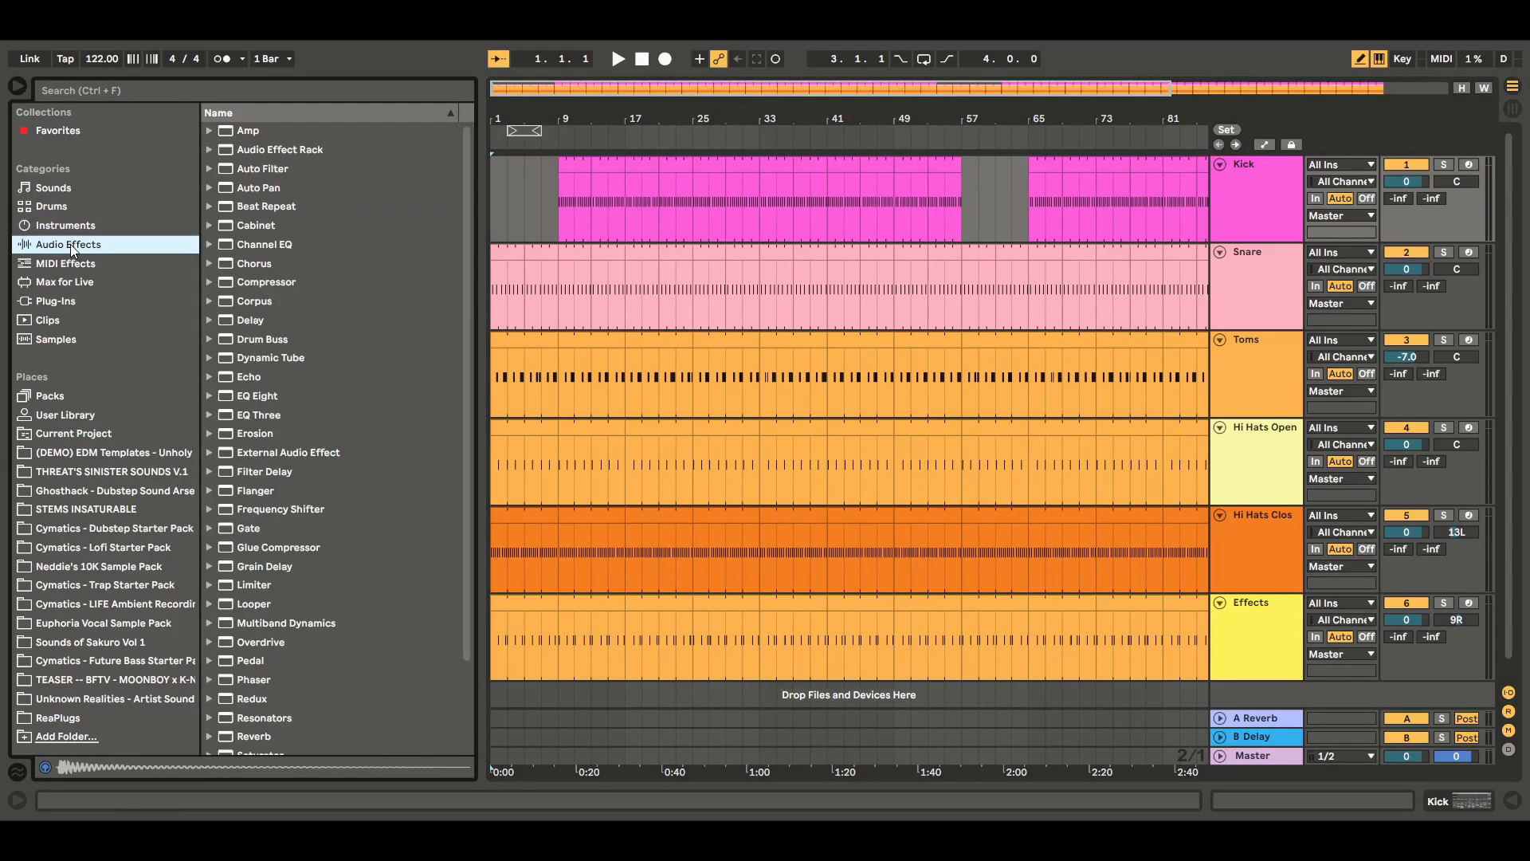
{"action": "left_click", "coordinate": [258, 402]}
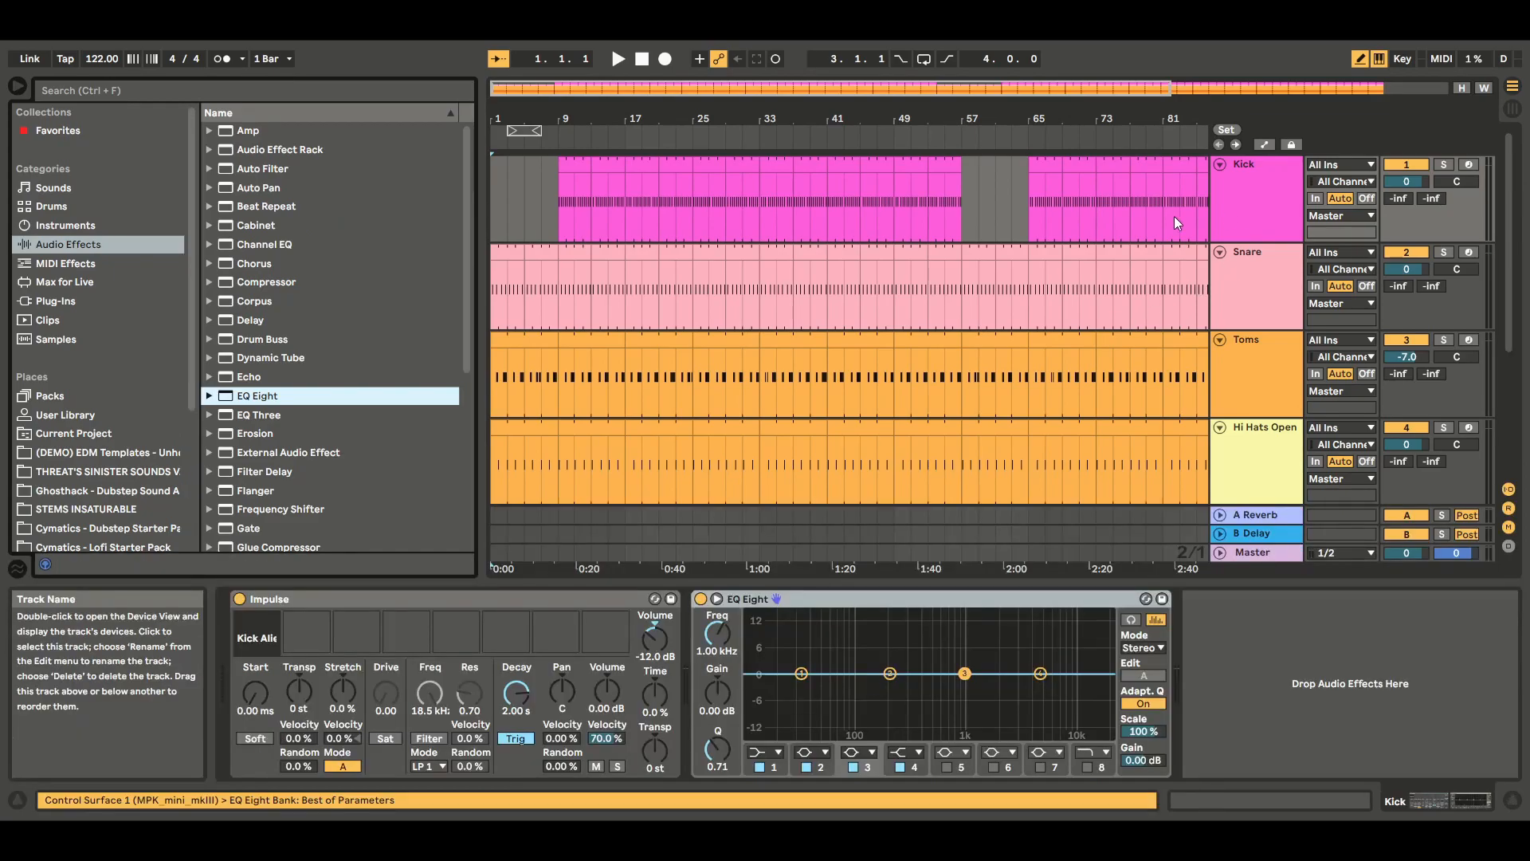
{"action": "left_click", "coordinate": [265, 283]}
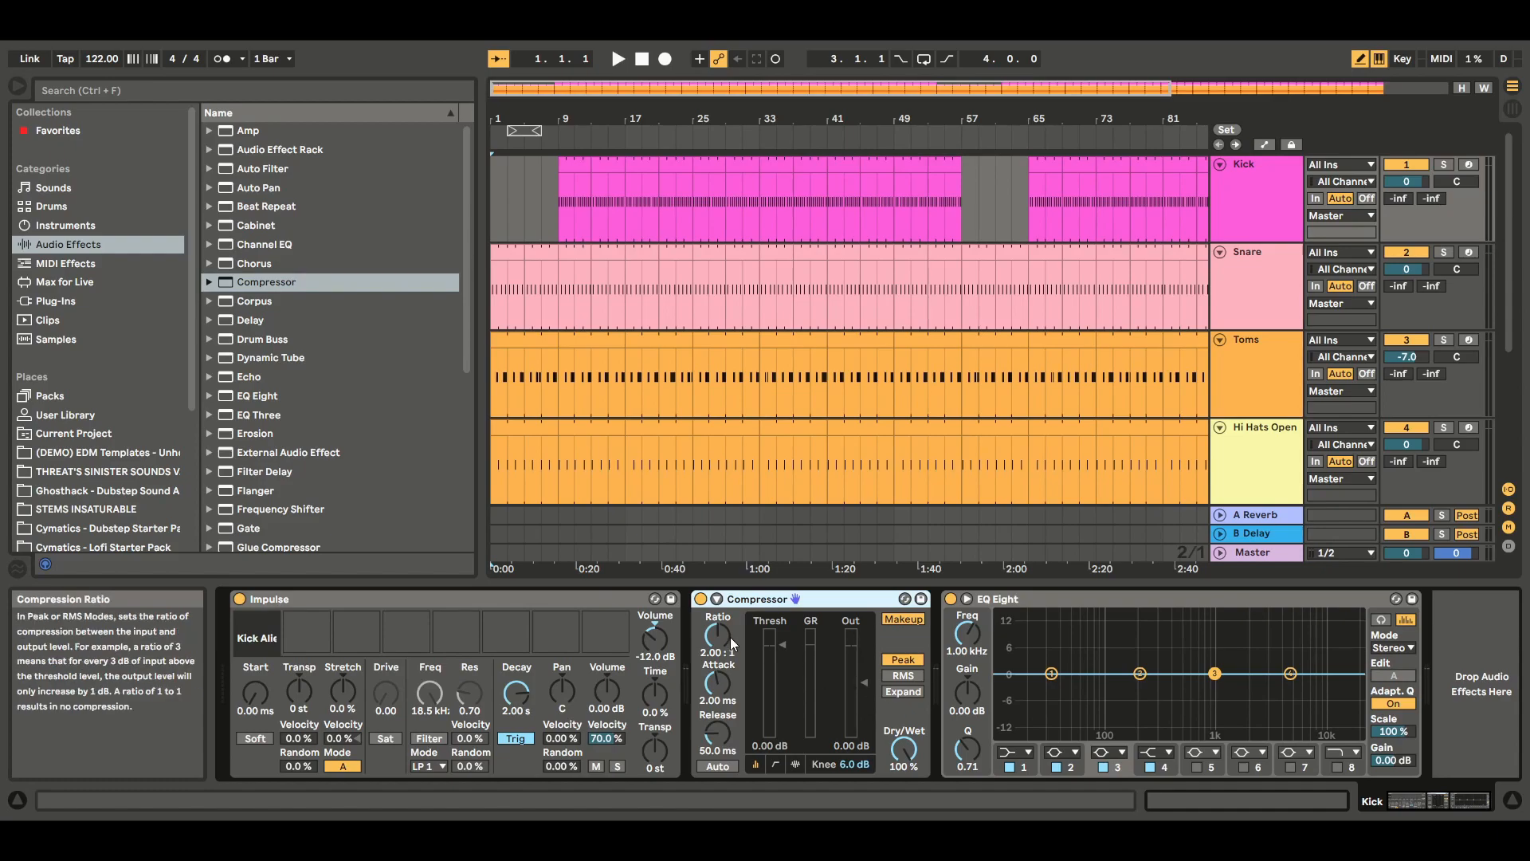
{"action": "left_click", "coordinate": [908, 620]}
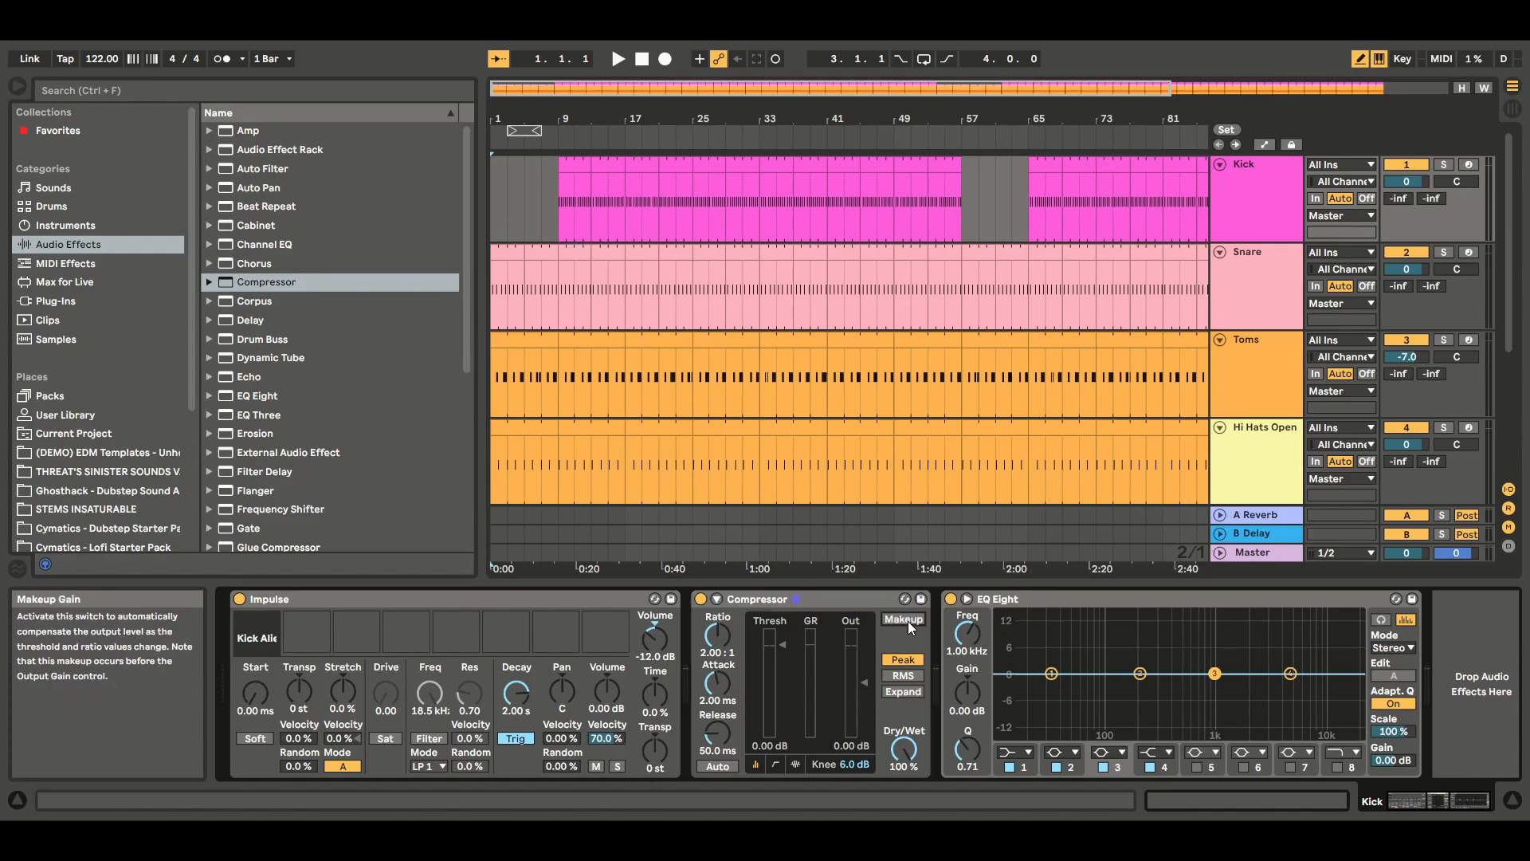
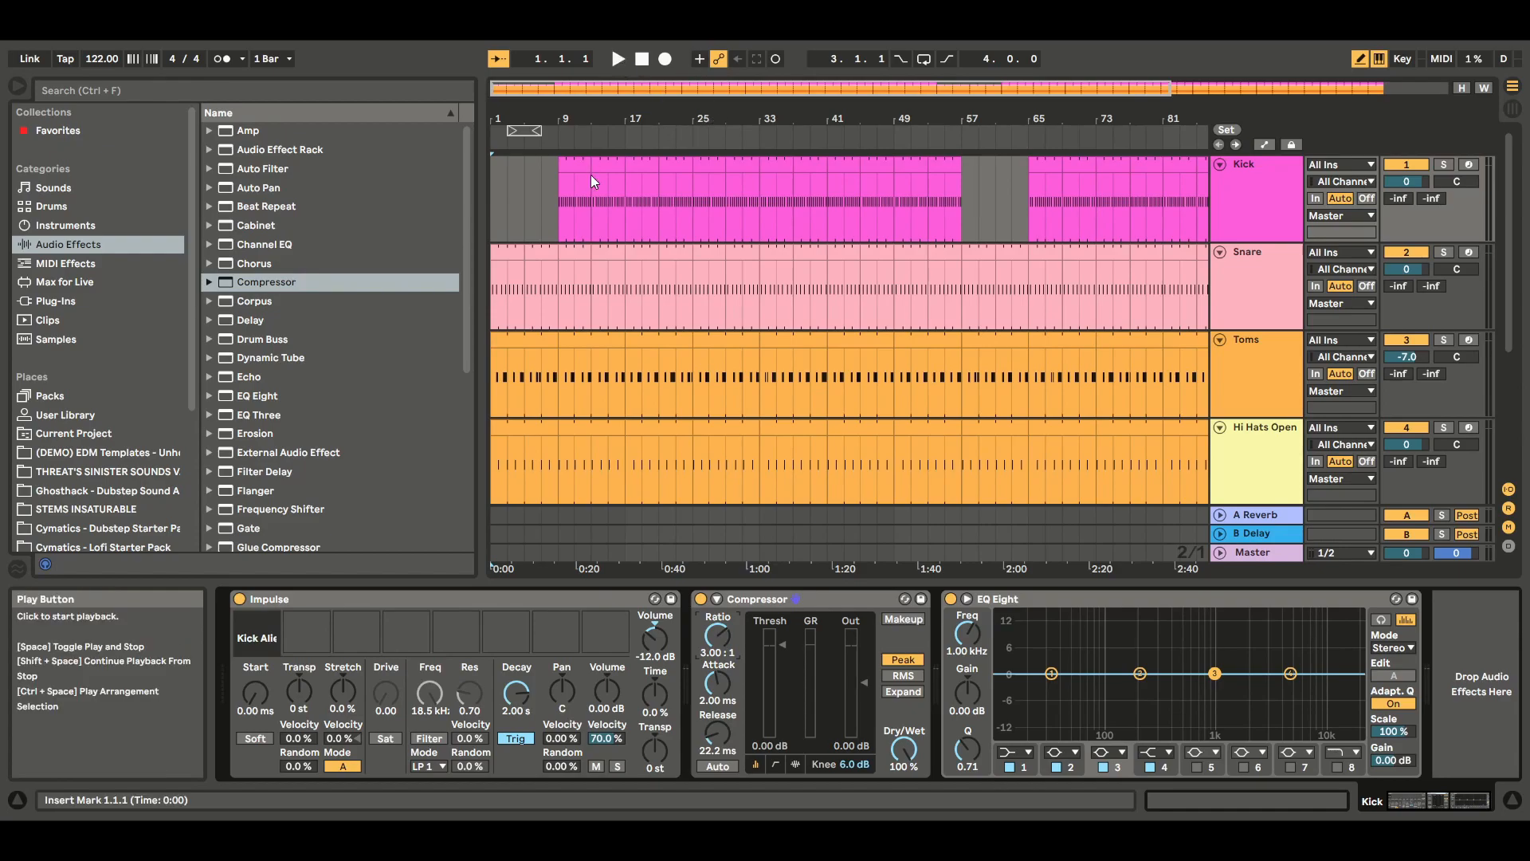
Play from bar 9 and shape the Kick's EQ Eight with a low cut on band 1 and a 3.33 dB boost at 95.8 Hz on band 2
{"action": "left_click", "coordinate": [619, 59]}
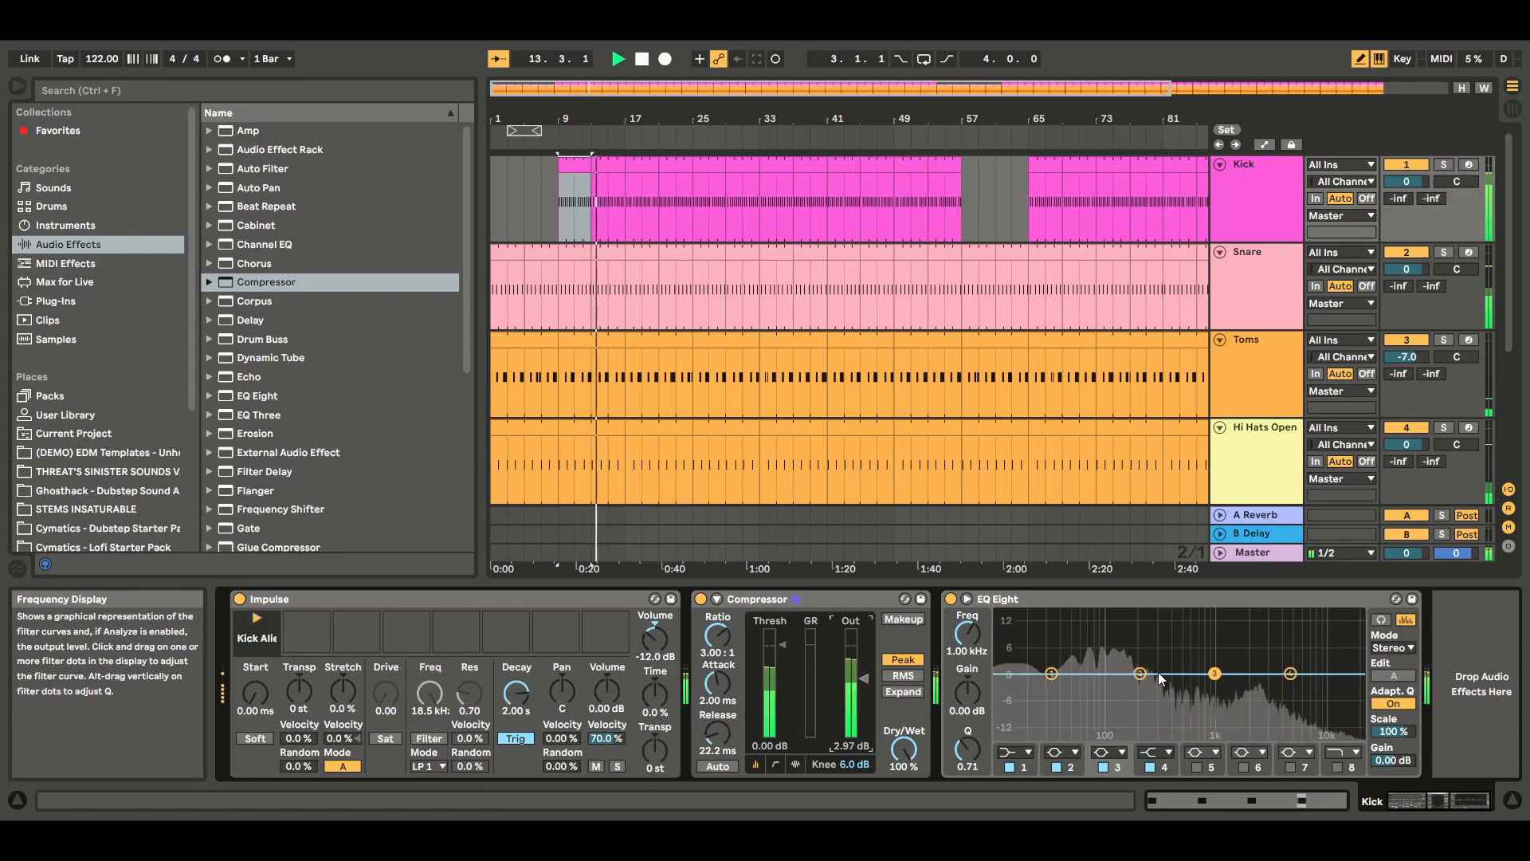
{"action": "left_click", "coordinate": [1050, 674]}
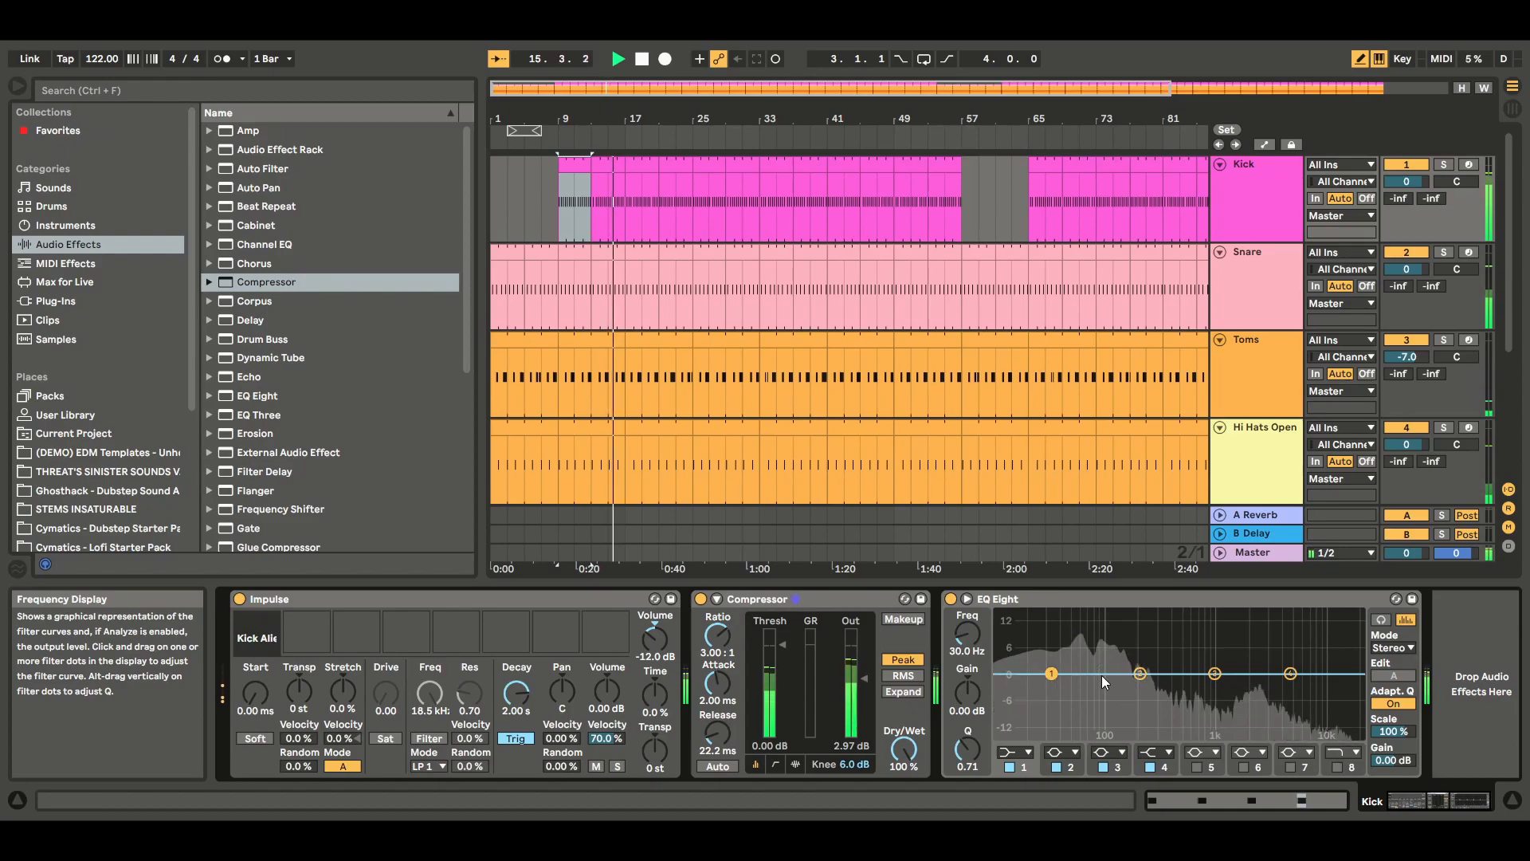
{"action": "left_click", "coordinate": [1030, 751]}
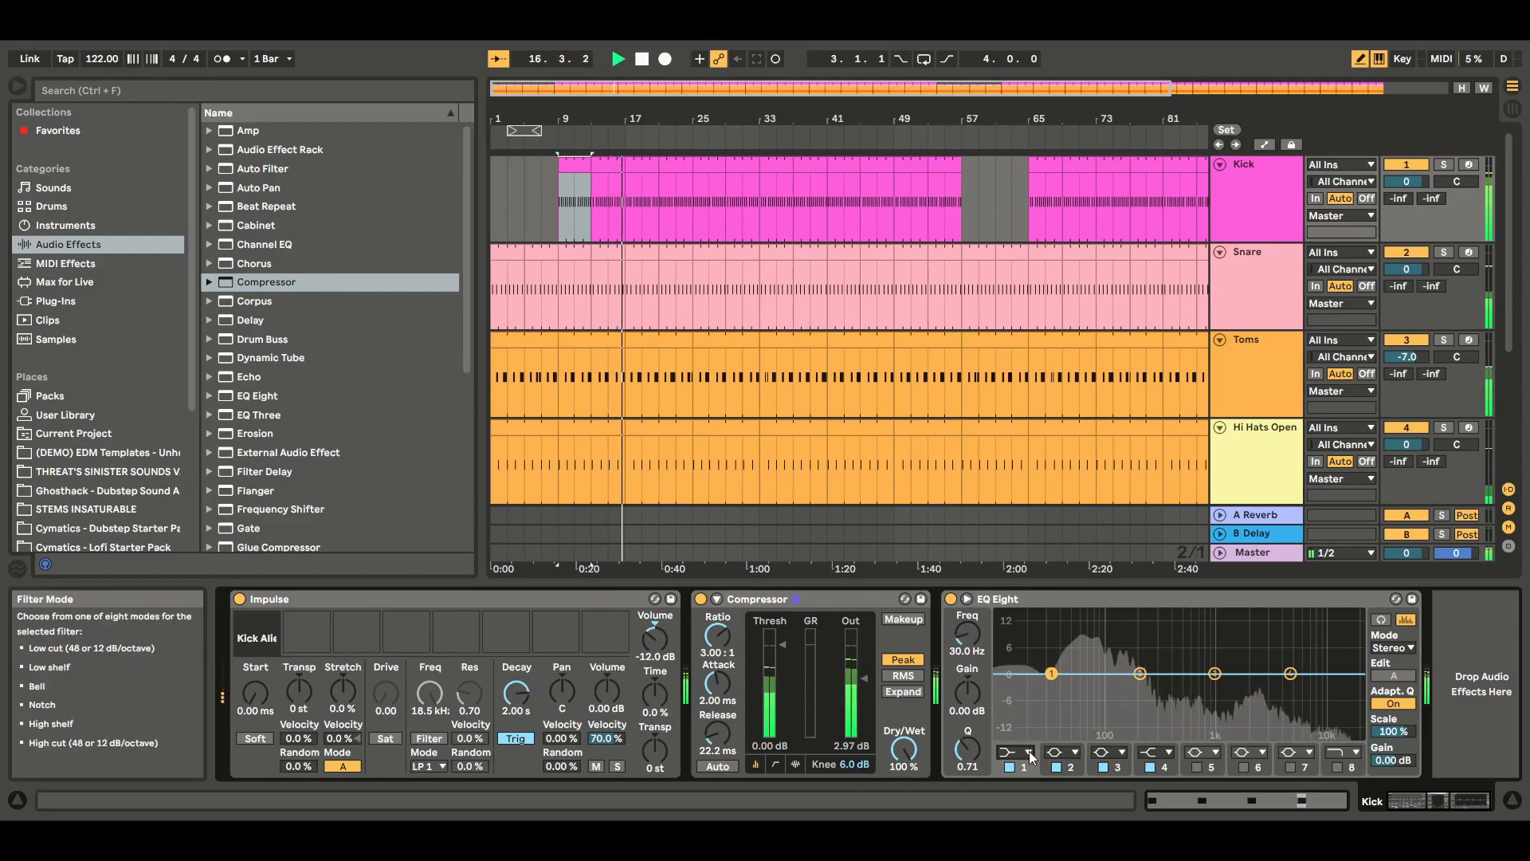
{"action": "left_click", "coordinate": [1011, 631]}
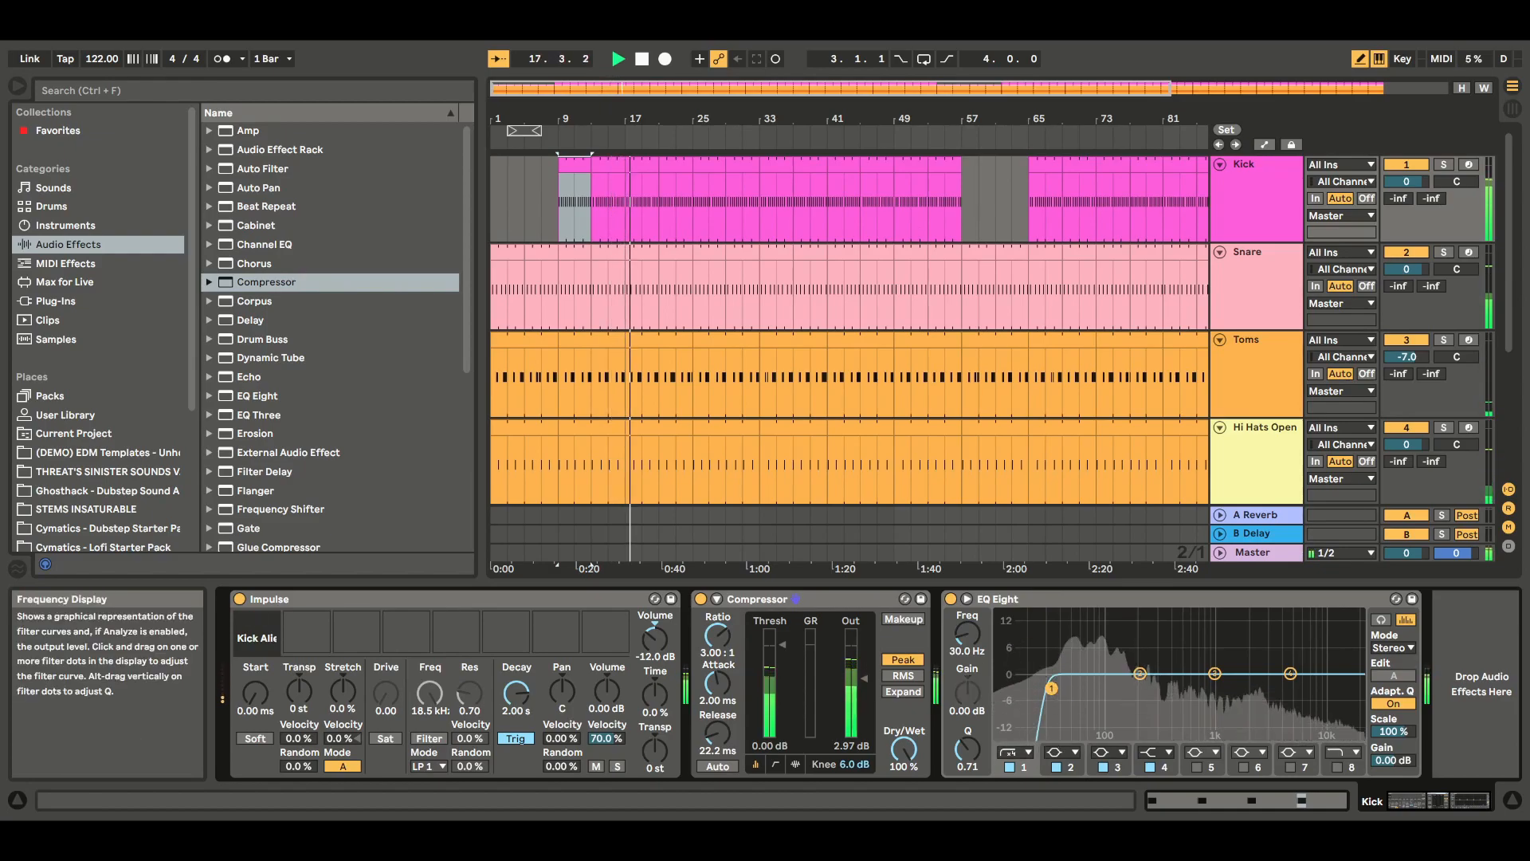
{"action": "left_click_drag", "start_coordinate": [1051, 690], "coordinate": [1106, 675]}
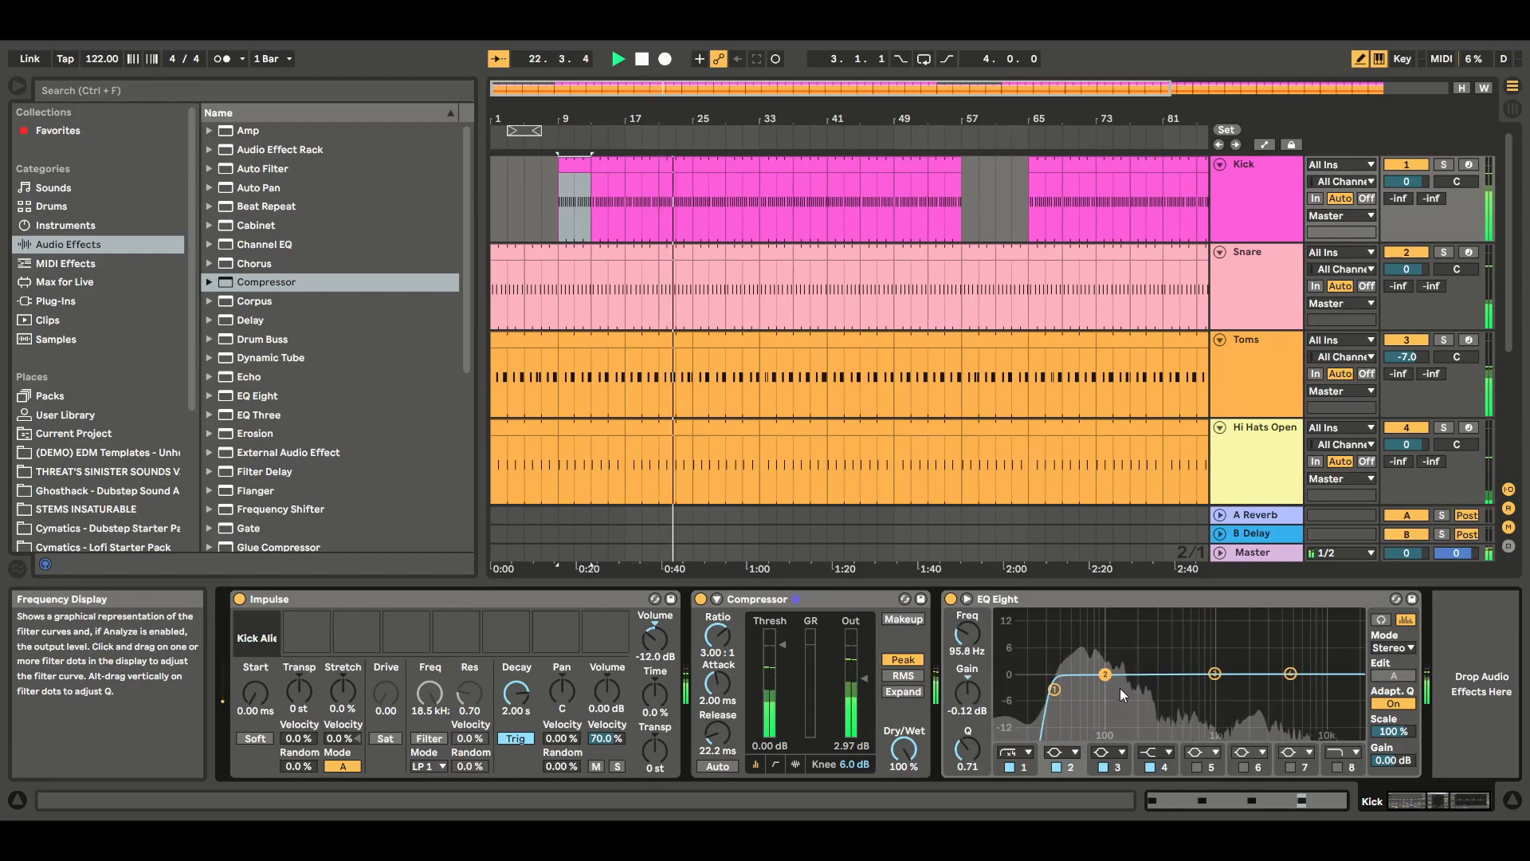
{"action": "left_click_drag", "start_coordinate": [967, 693], "coordinate": [968, 673]}
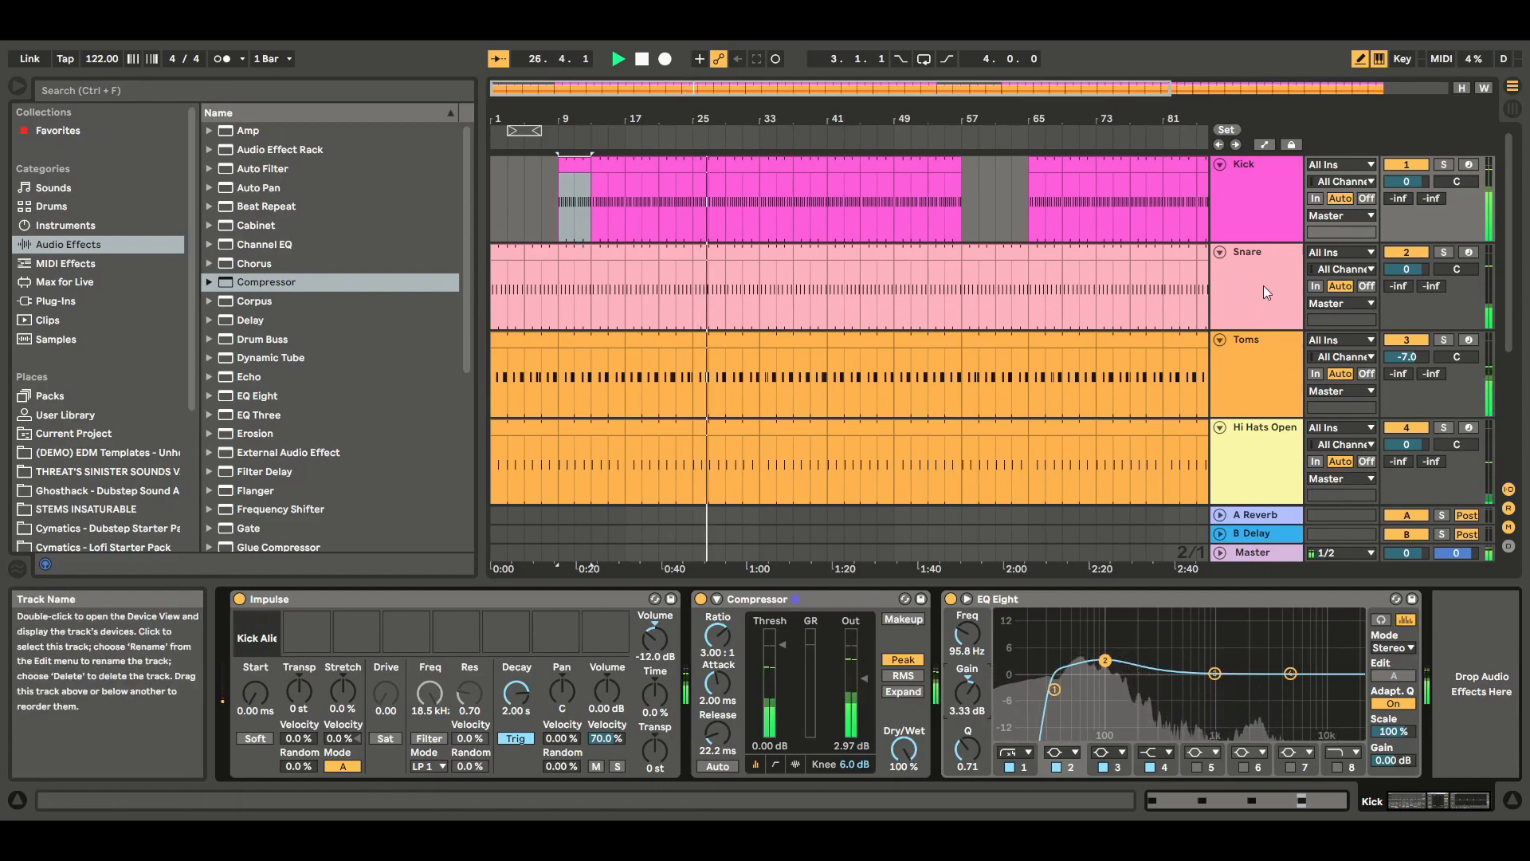
Add an EQ Eight to the Snare track and select that track
{"action": "left_click_drag", "start_coordinate": [466, 237], "coordinate": [467, 293]}
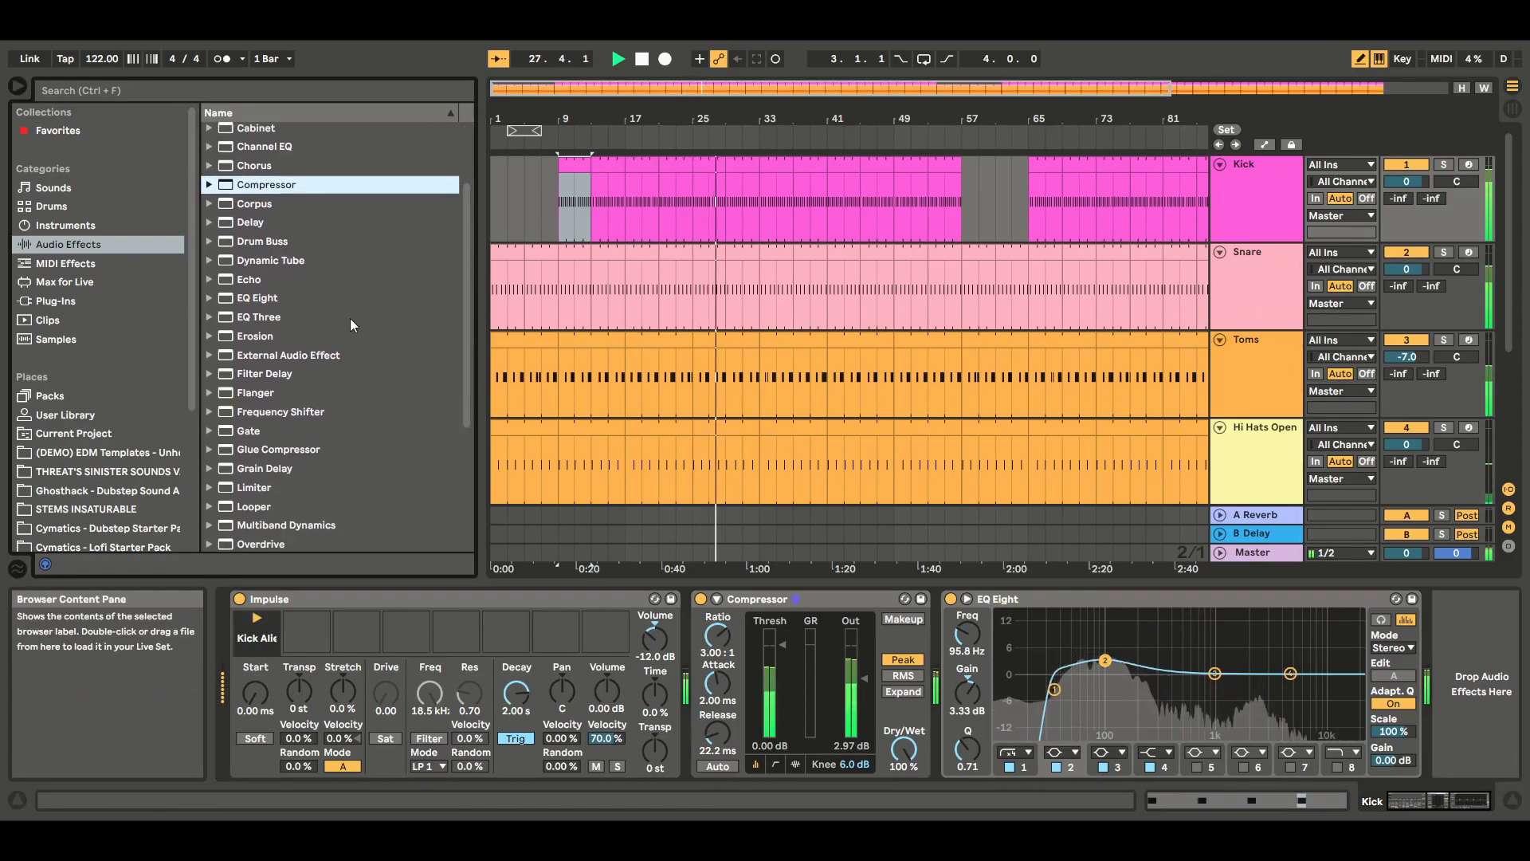
{"action": "left_click", "coordinate": [264, 300]}
{"action": "left_click_drag", "start_coordinate": [1102, 299], "coordinate": [1302, 312]}
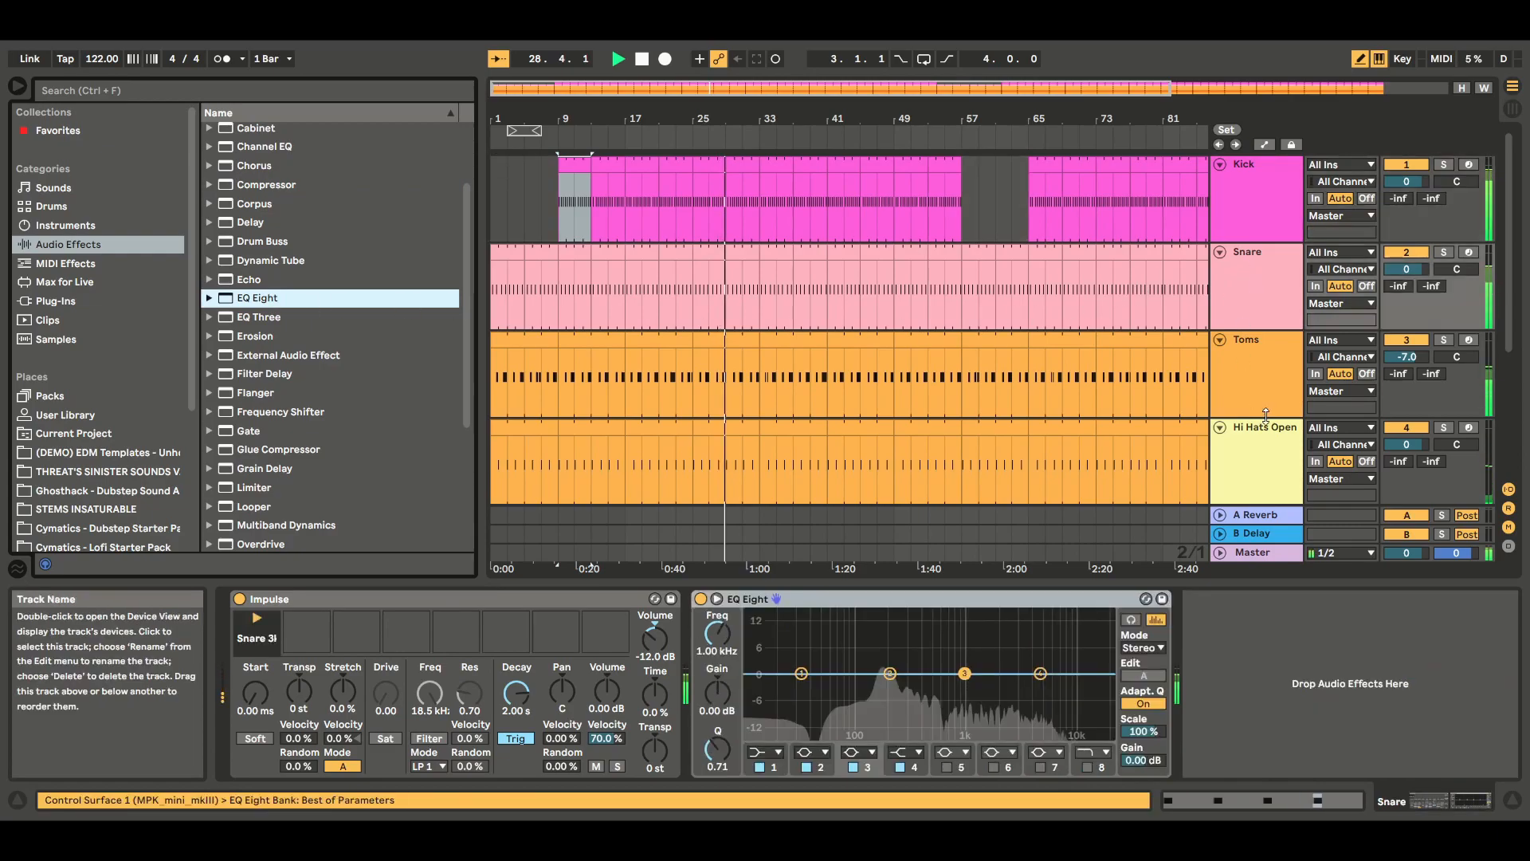
{"action": "left_click", "coordinate": [1275, 261]}
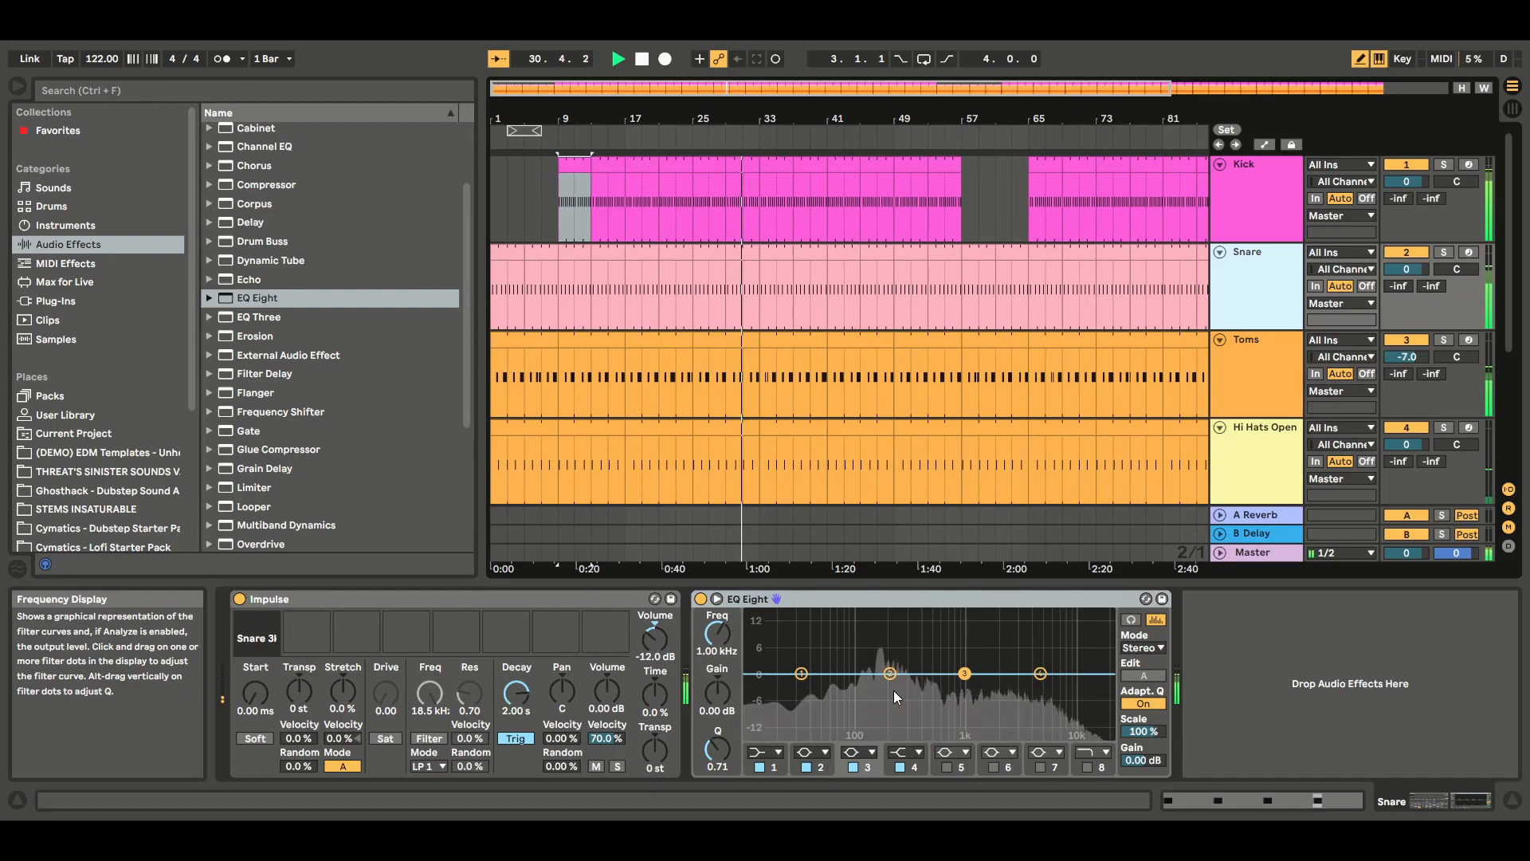
Shape the Snare's EQ Eight with a band 1 low cut near 100 Hz and boosts of 3.57 dB at 375 Hz and 2.36 dB at 1.02 kHz
{"action": "left_click", "coordinate": [801, 674]}
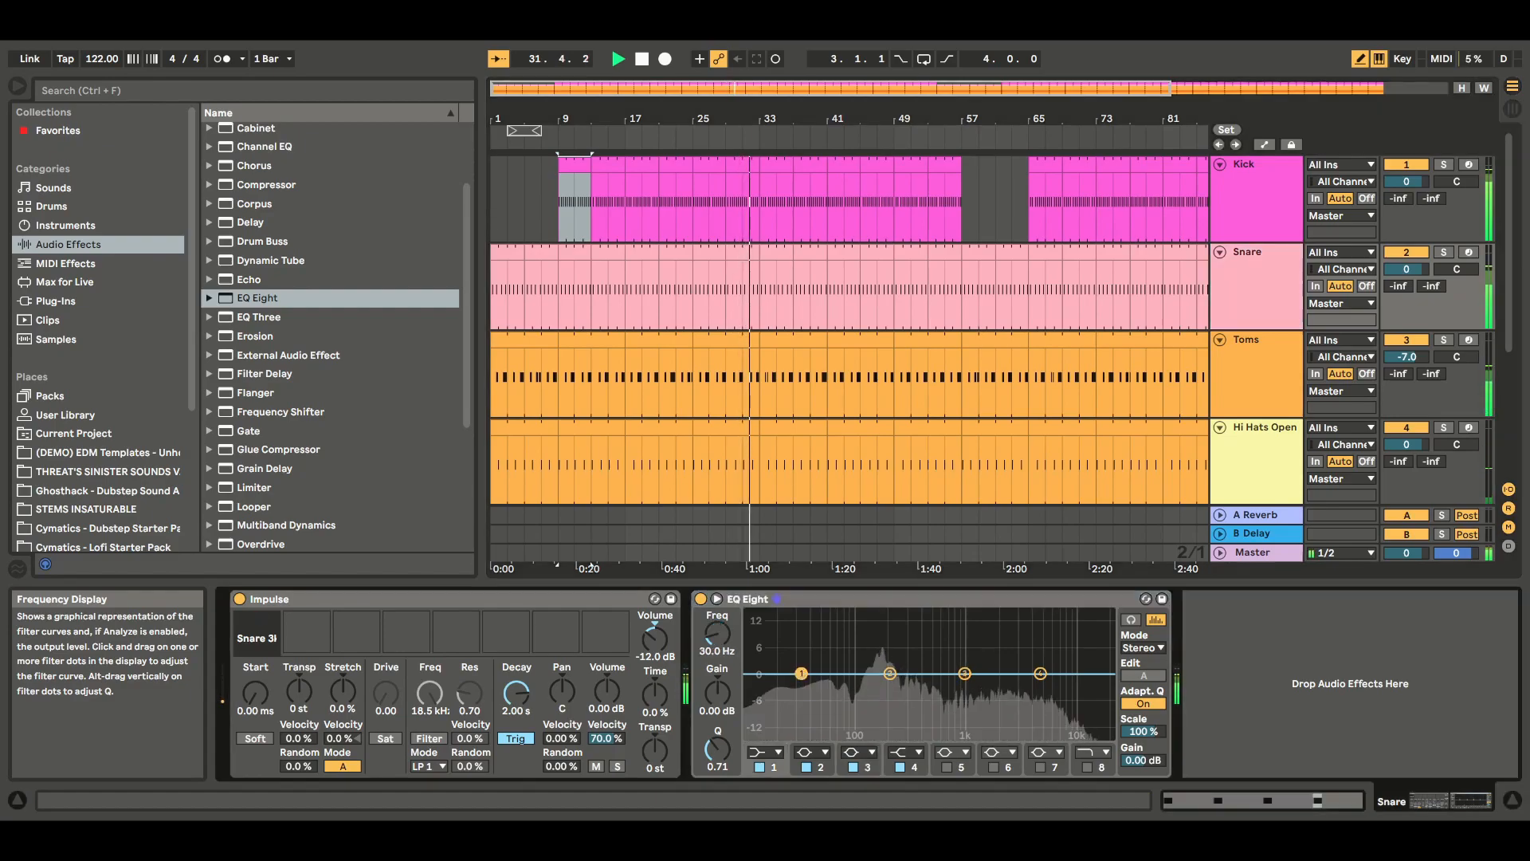
{"action": "left_click", "coordinate": [780, 752]}
{"action": "left_click", "coordinate": [772, 631]}
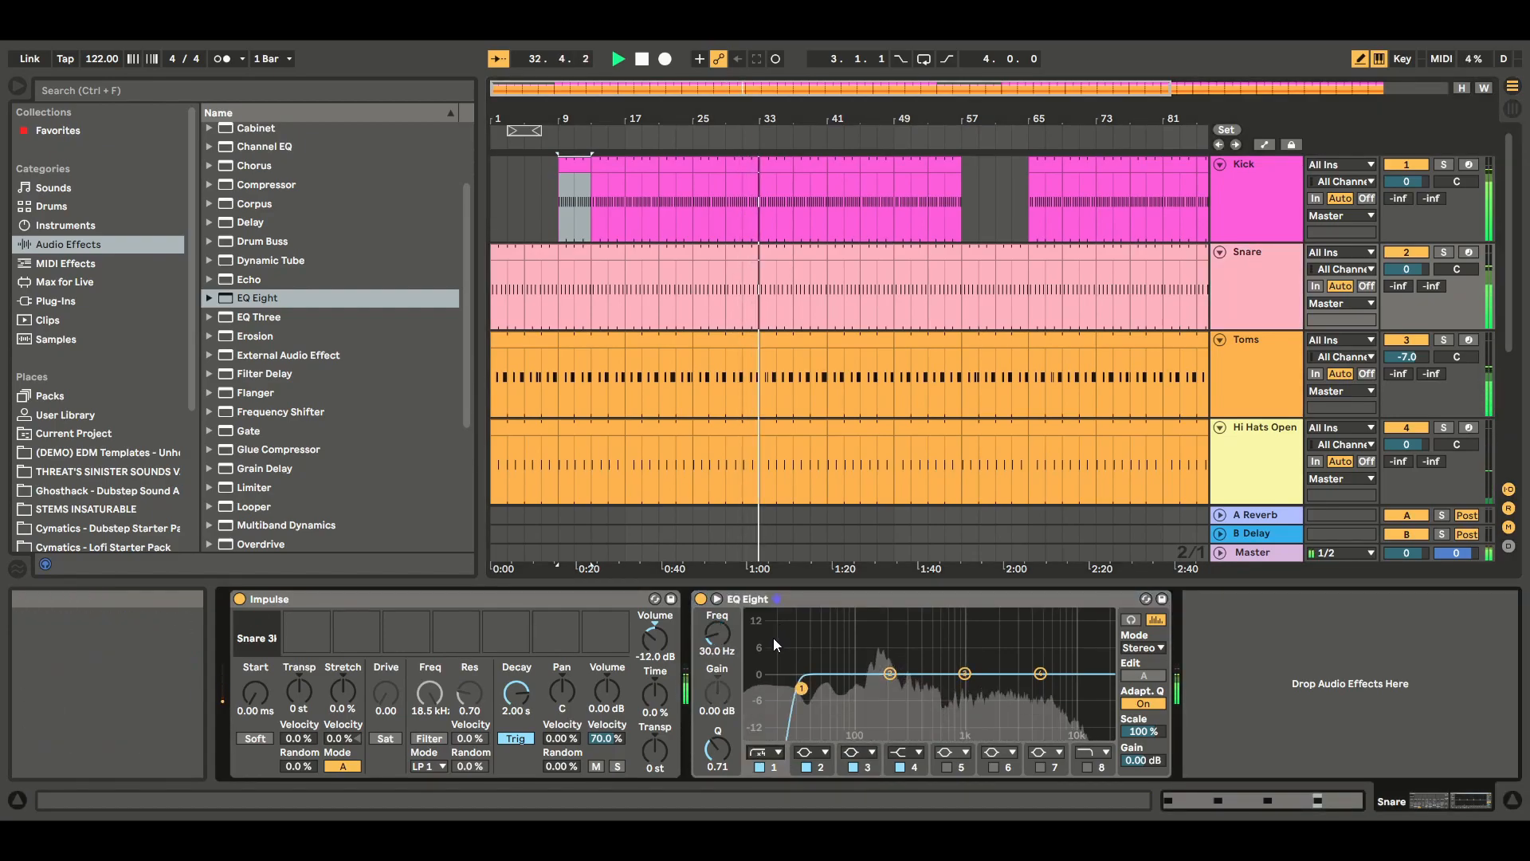
{"action": "left_click_drag", "start_coordinate": [804, 688], "coordinate": [919, 673]}
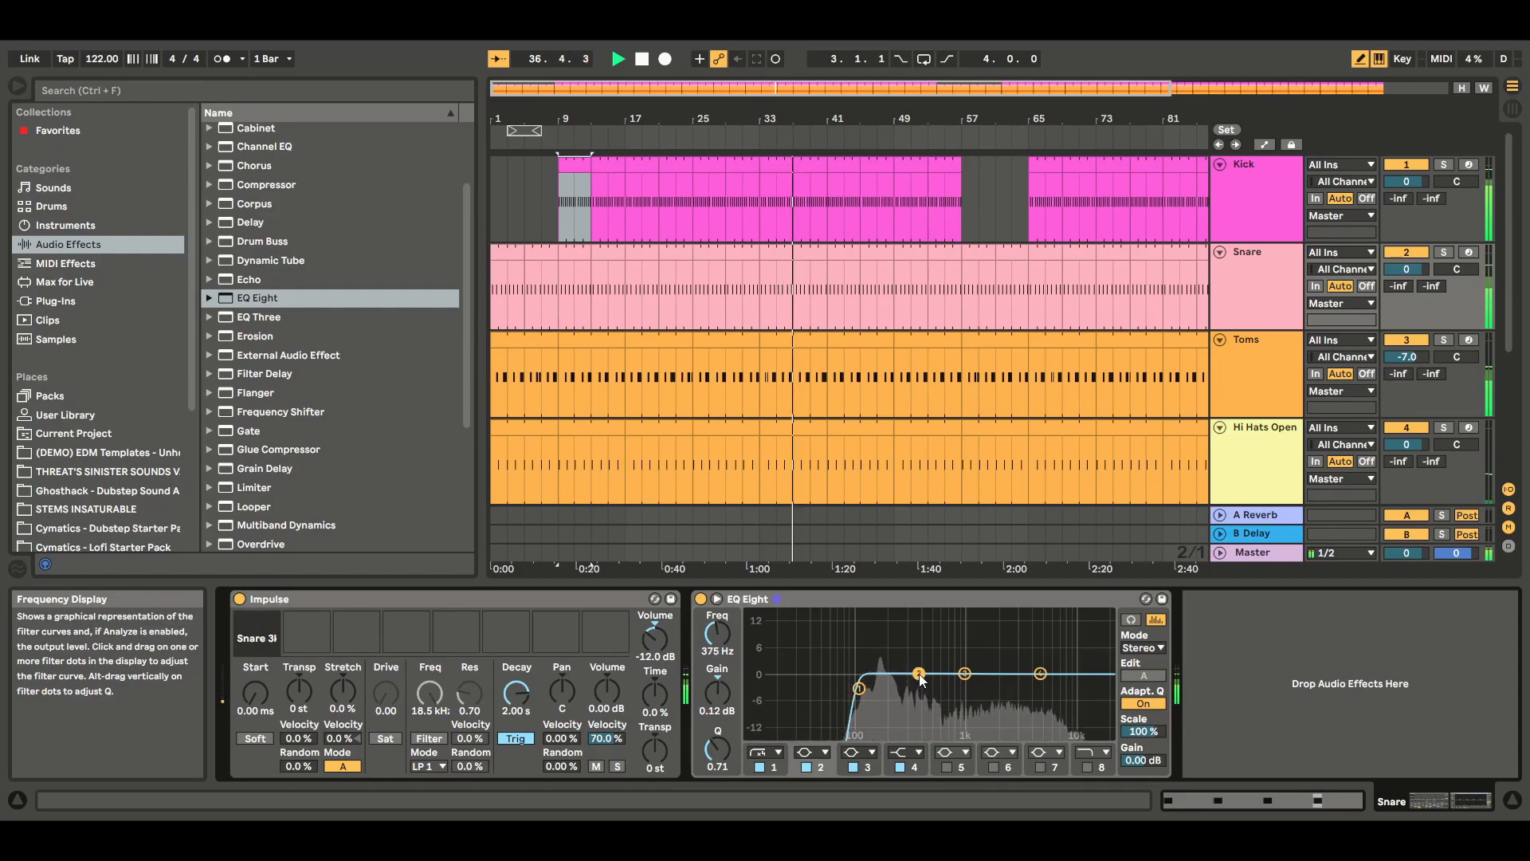
{"action": "left_click_drag", "start_coordinate": [921, 678], "coordinate": [920, 659]}
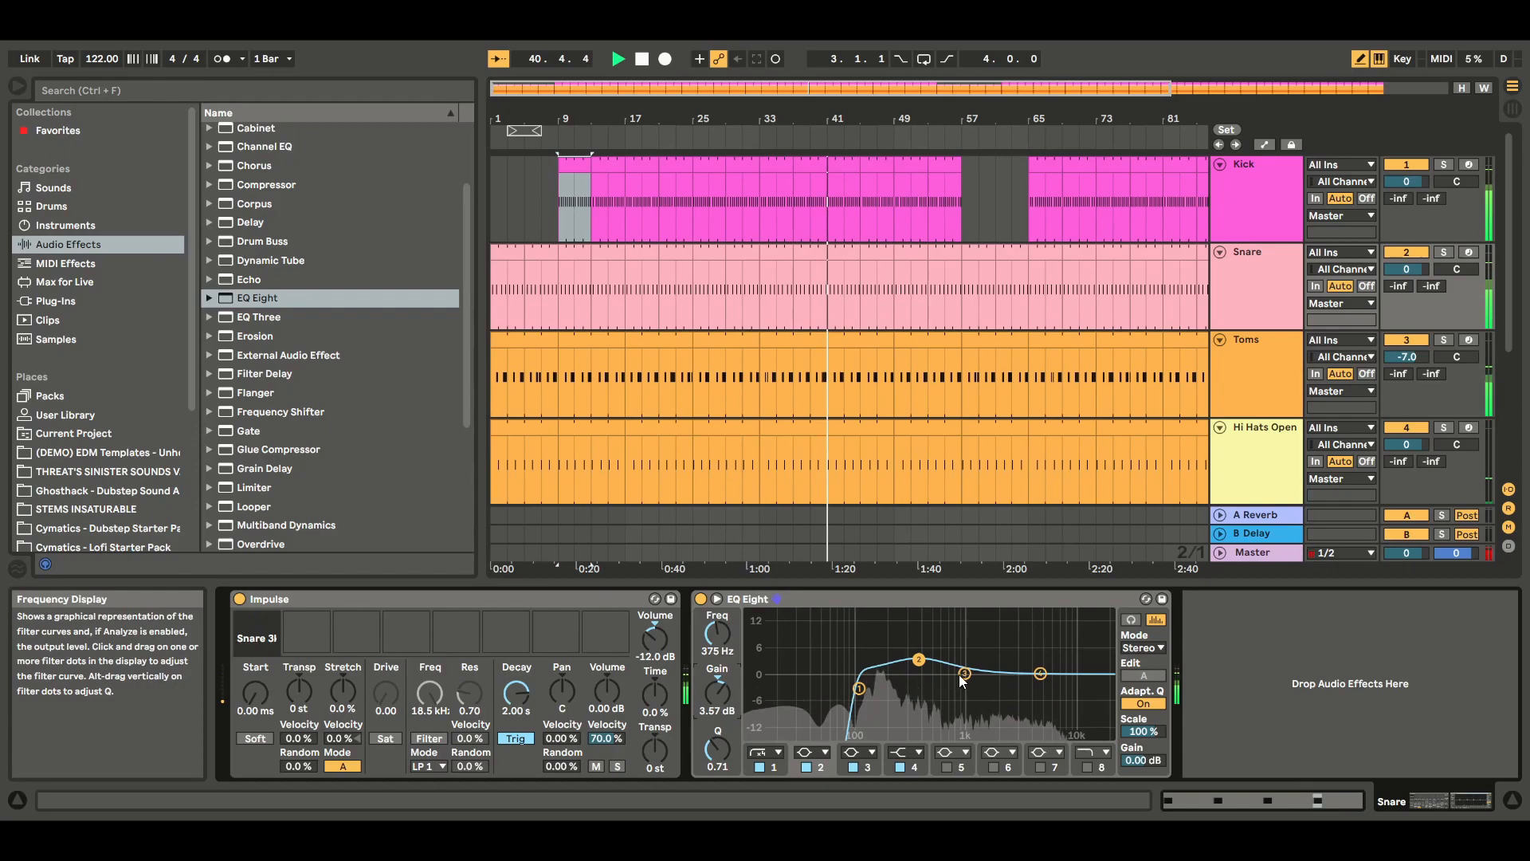
{"action": "left_click_drag", "start_coordinate": [964, 673], "coordinate": [965, 663]}
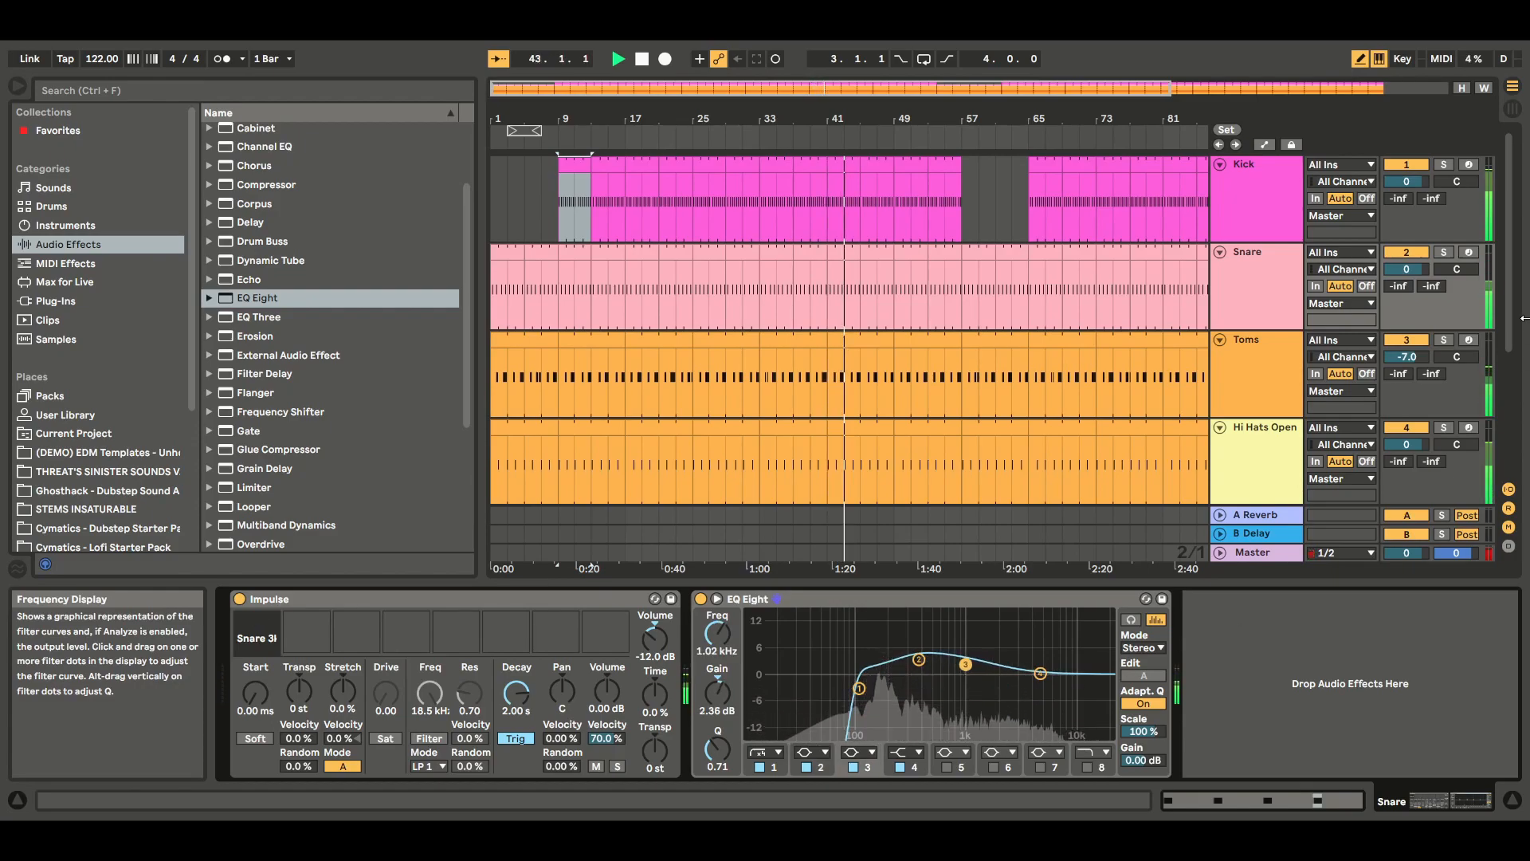
Lower the Master track's volume to -7.5 dB in the mixer and return to the arrangement with the browser hidden
{"action": "left_click", "coordinate": [1513, 114]}
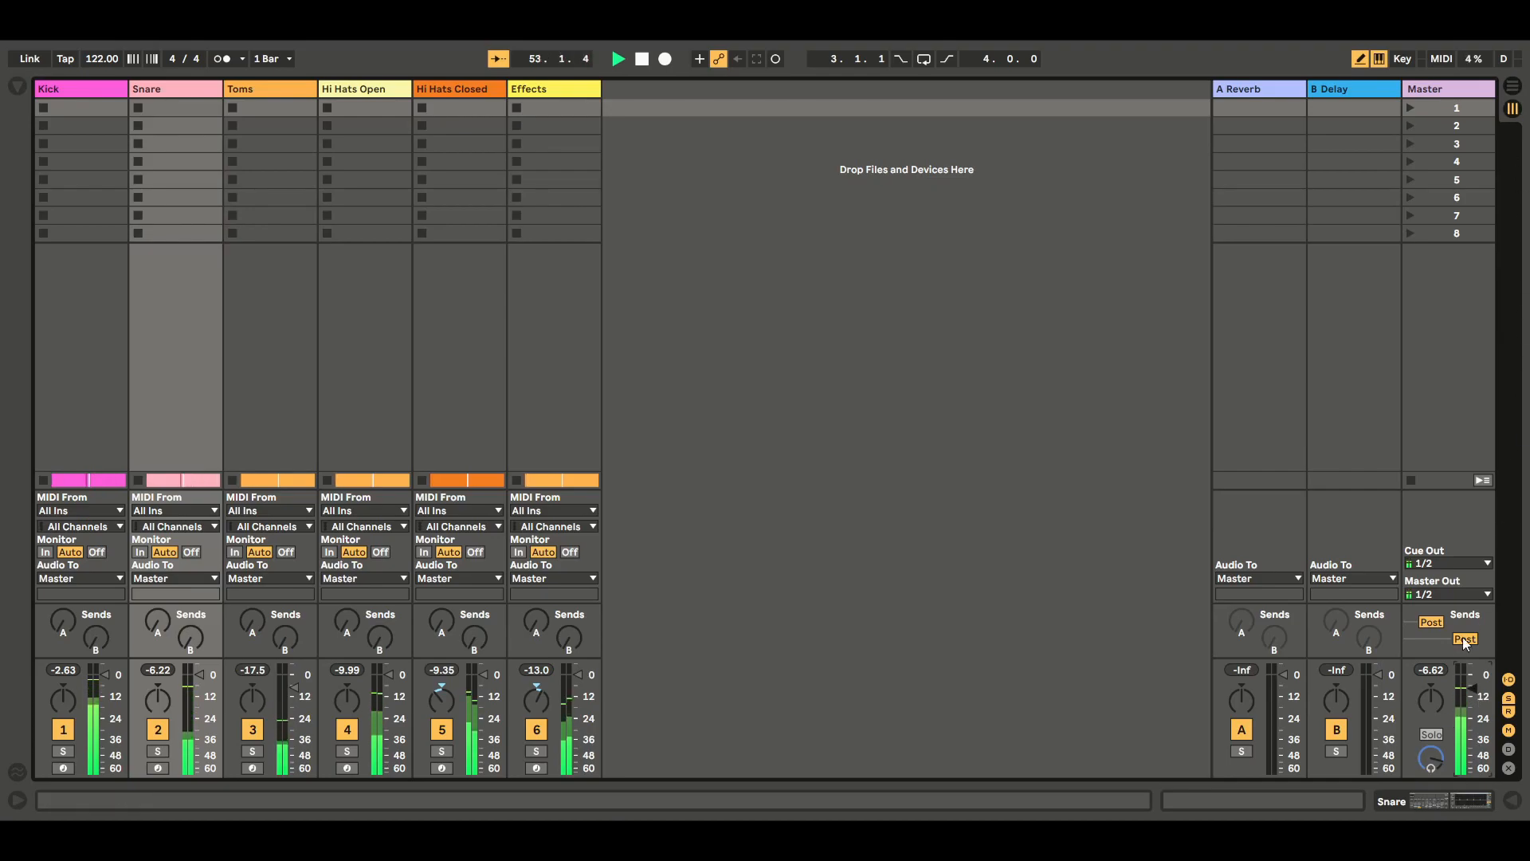
{"action": "left_click", "coordinate": [1513, 86]}
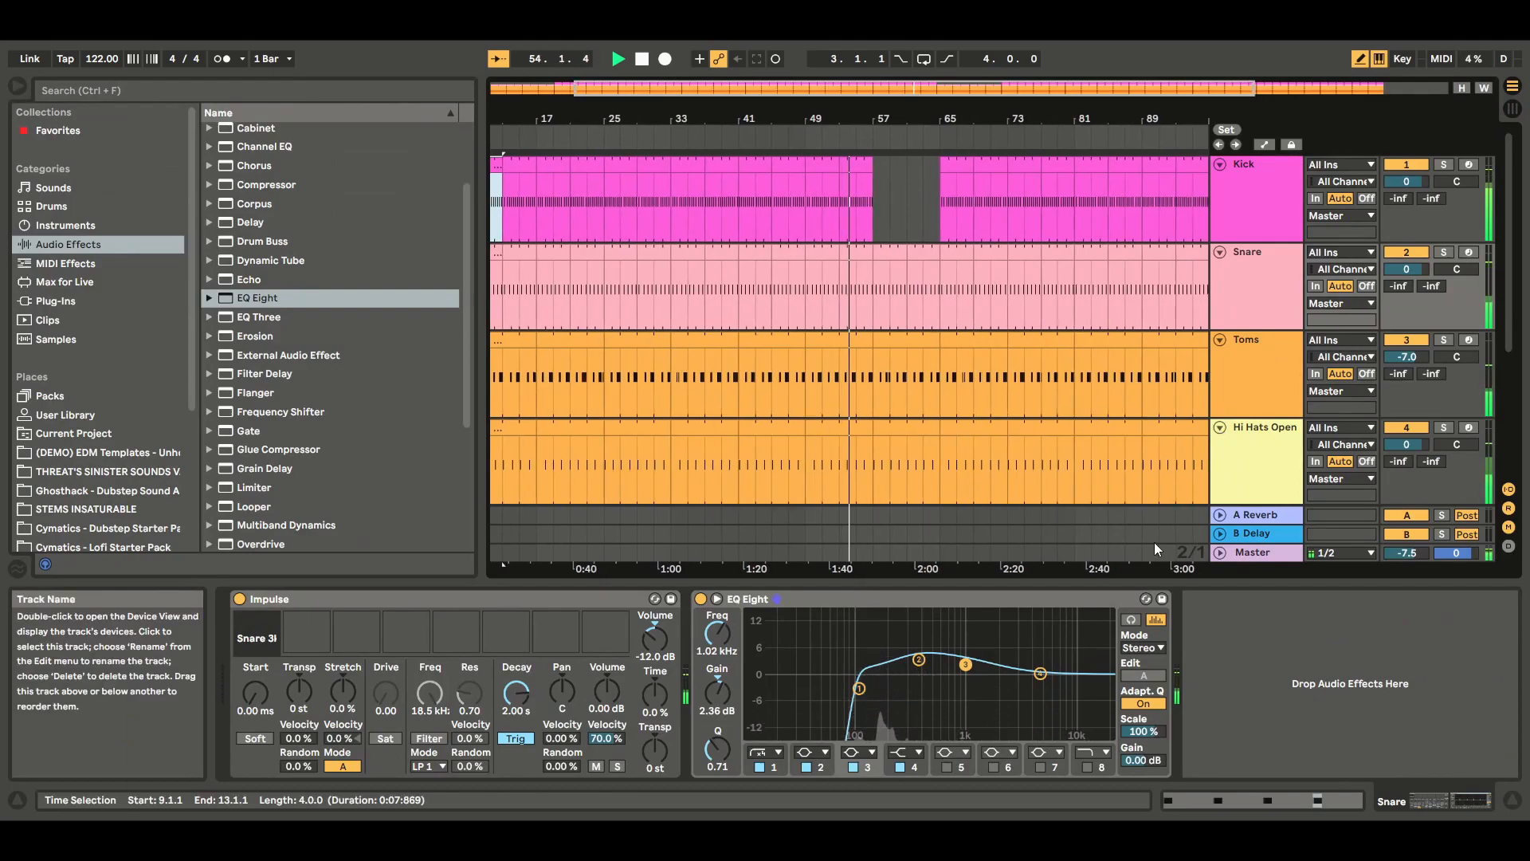
{"action": "left_click", "coordinate": [21, 84]}
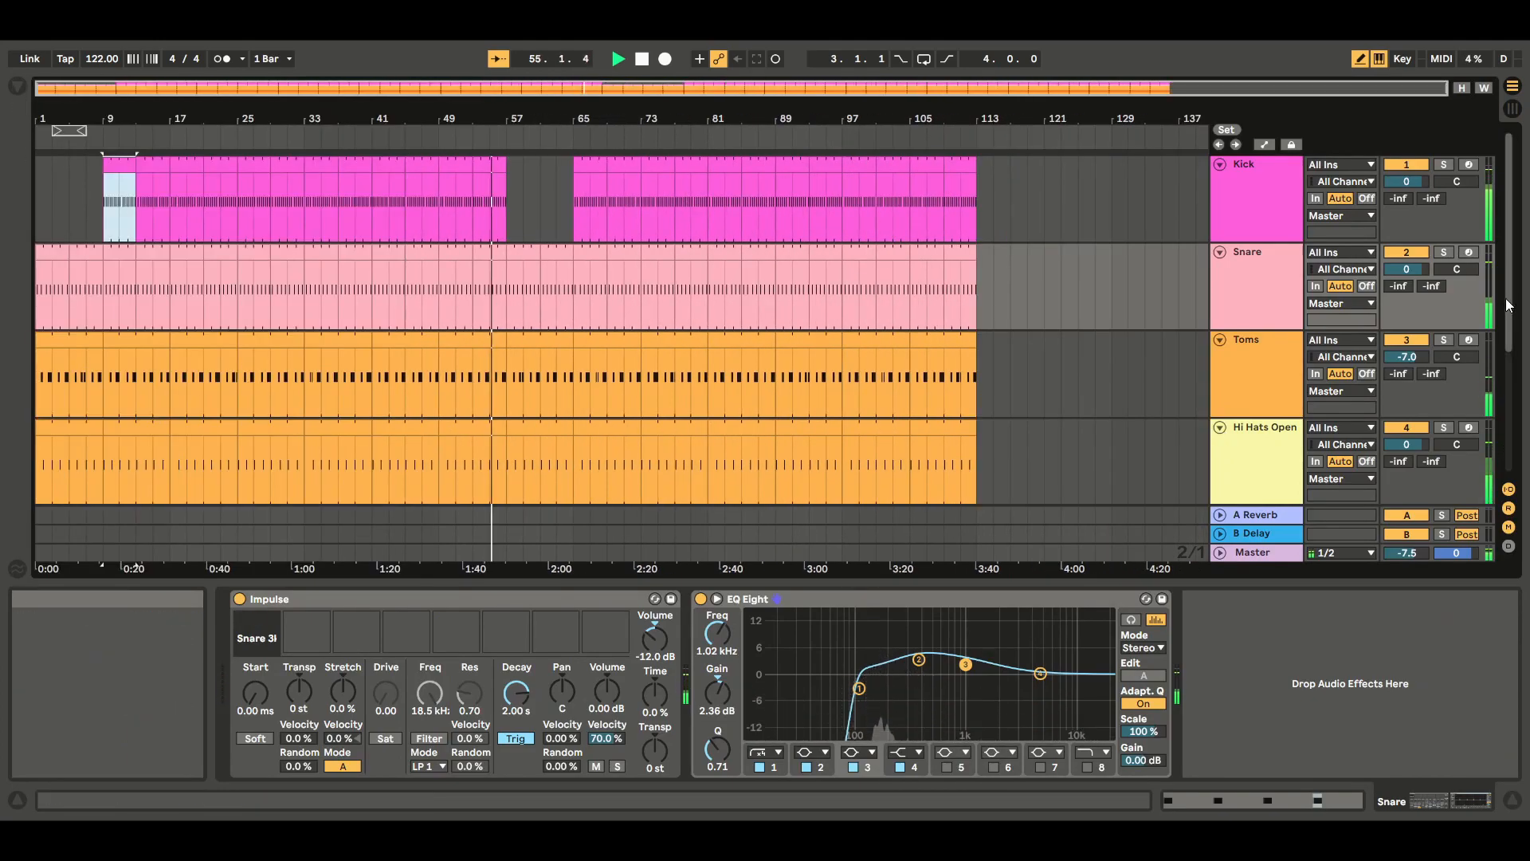
Add an EQ Eight after the Impulse on the Hi Hats Open track
{"action": "scroll", "coordinate": [1516, 385], "scroll_direction": "down", "scroll_amount": 3}
{"action": "scroll", "coordinate": [1516, 385], "scroll_direction": "down", "scroll_amount": 1}
{"action": "left_click", "coordinate": [1240, 336]}
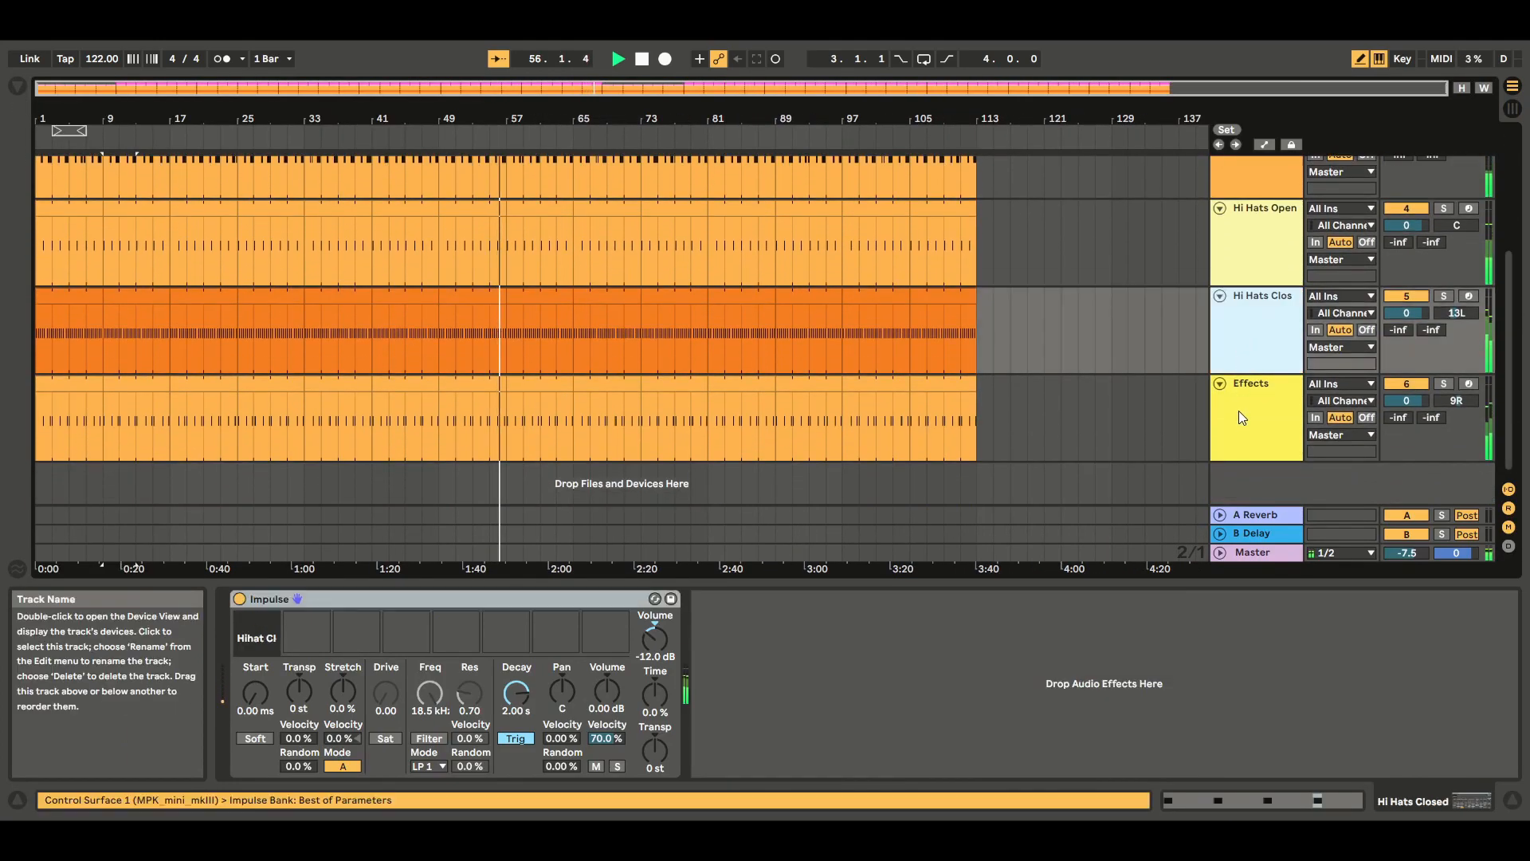
{"action": "left_click", "coordinate": [1262, 253]}
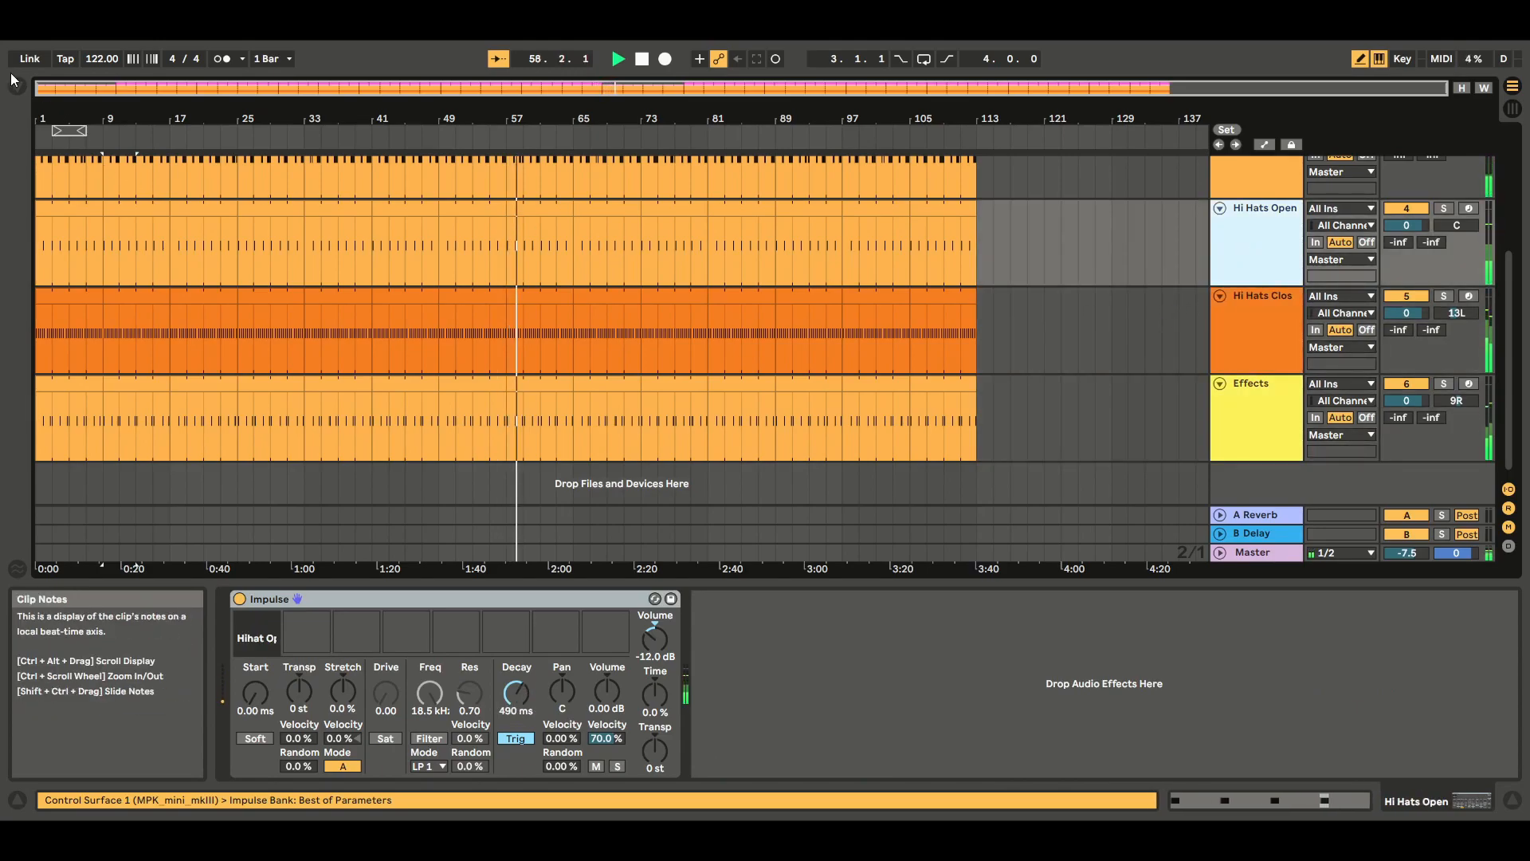
{"action": "left_click", "coordinate": [1263, 250]}
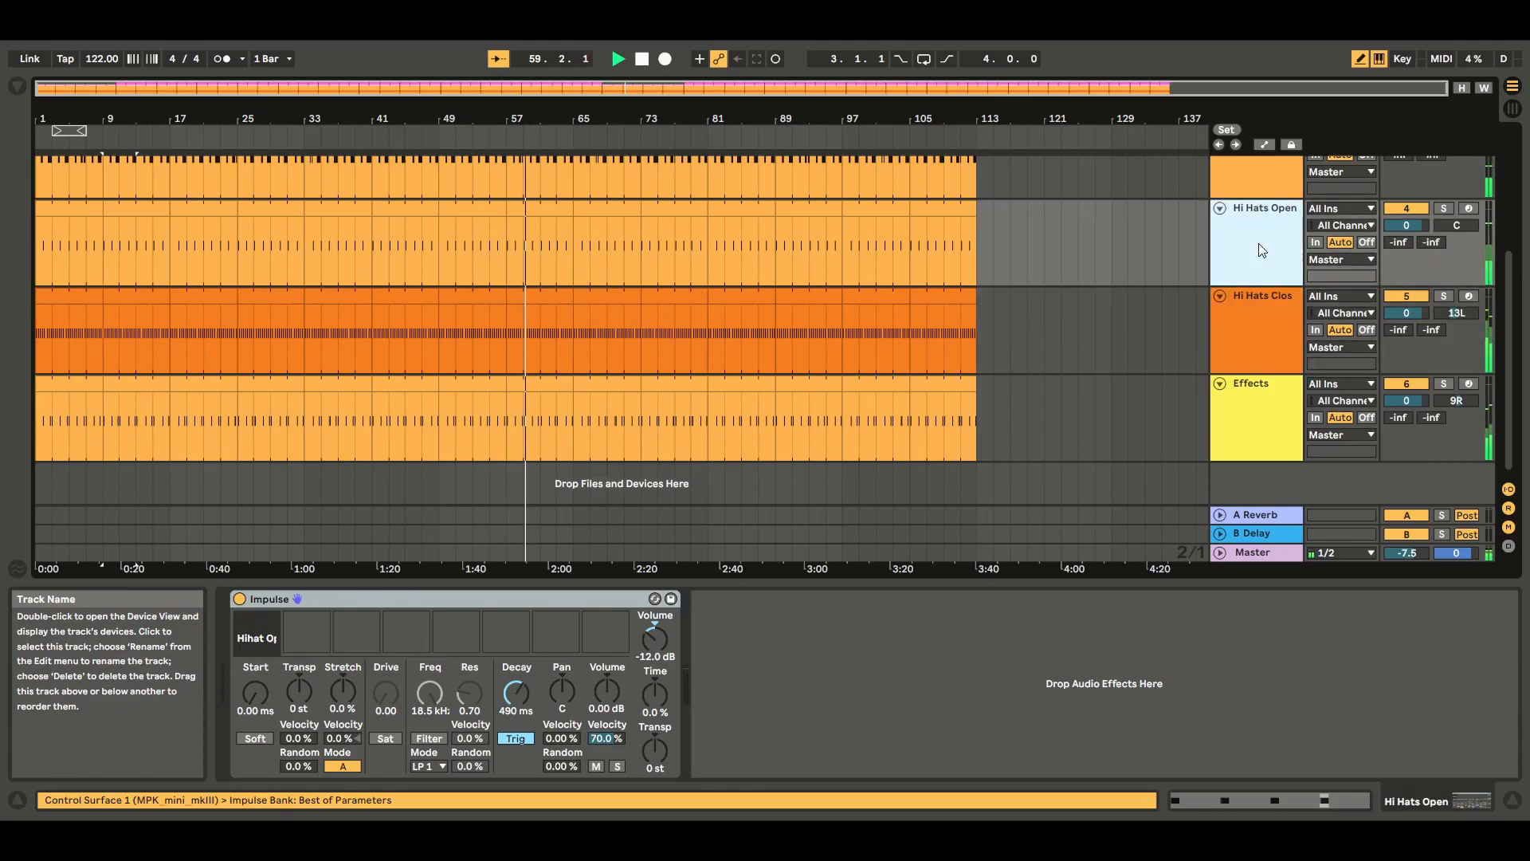
{"action": "left_click", "coordinate": [17, 86]}
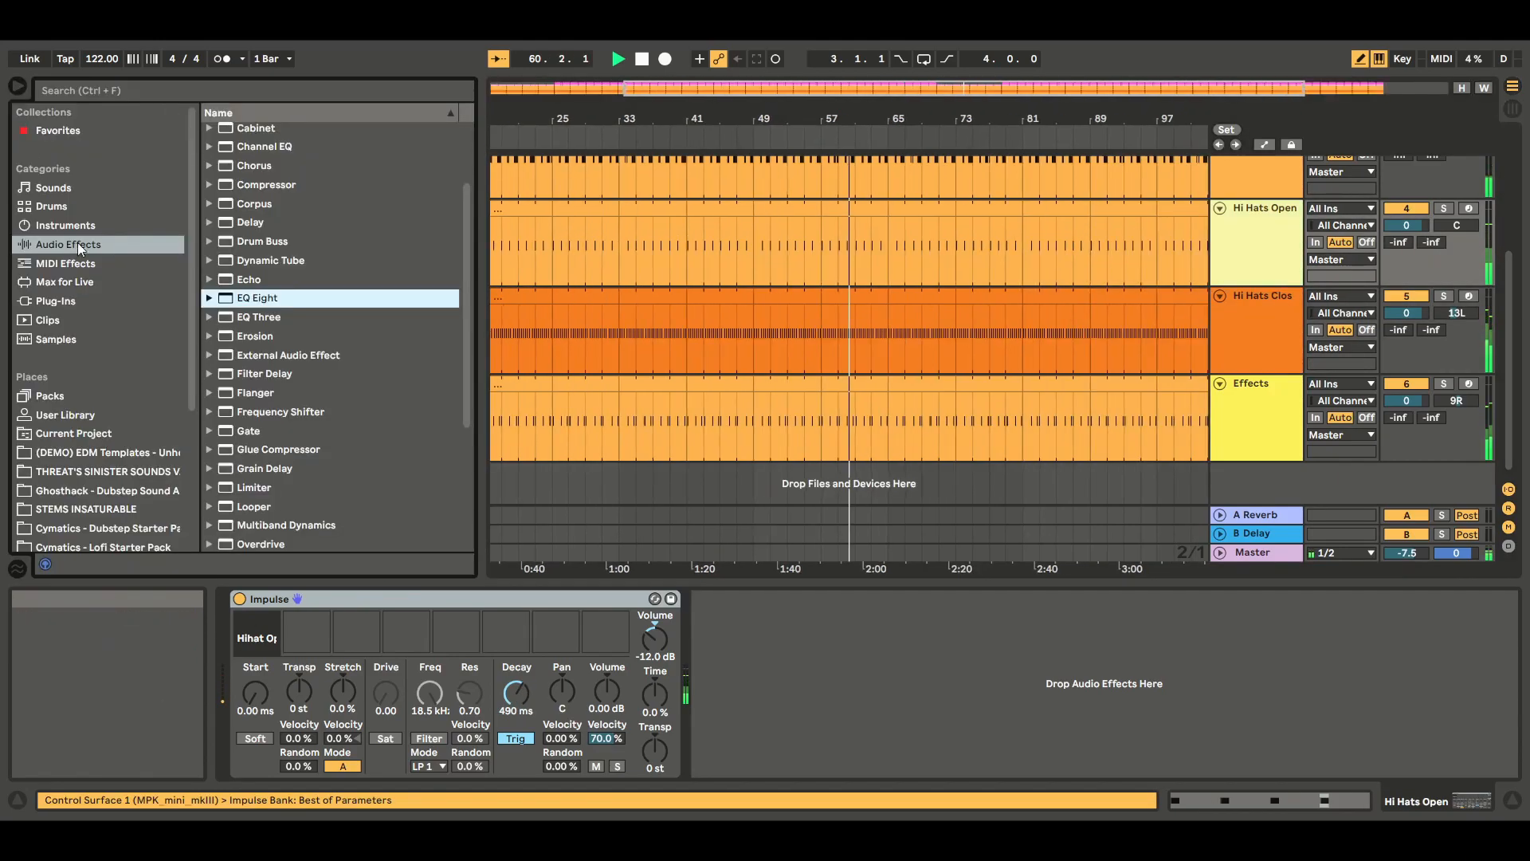
{"action": "left_click_drag", "start_coordinate": [256, 300], "coordinate": [971, 619]}
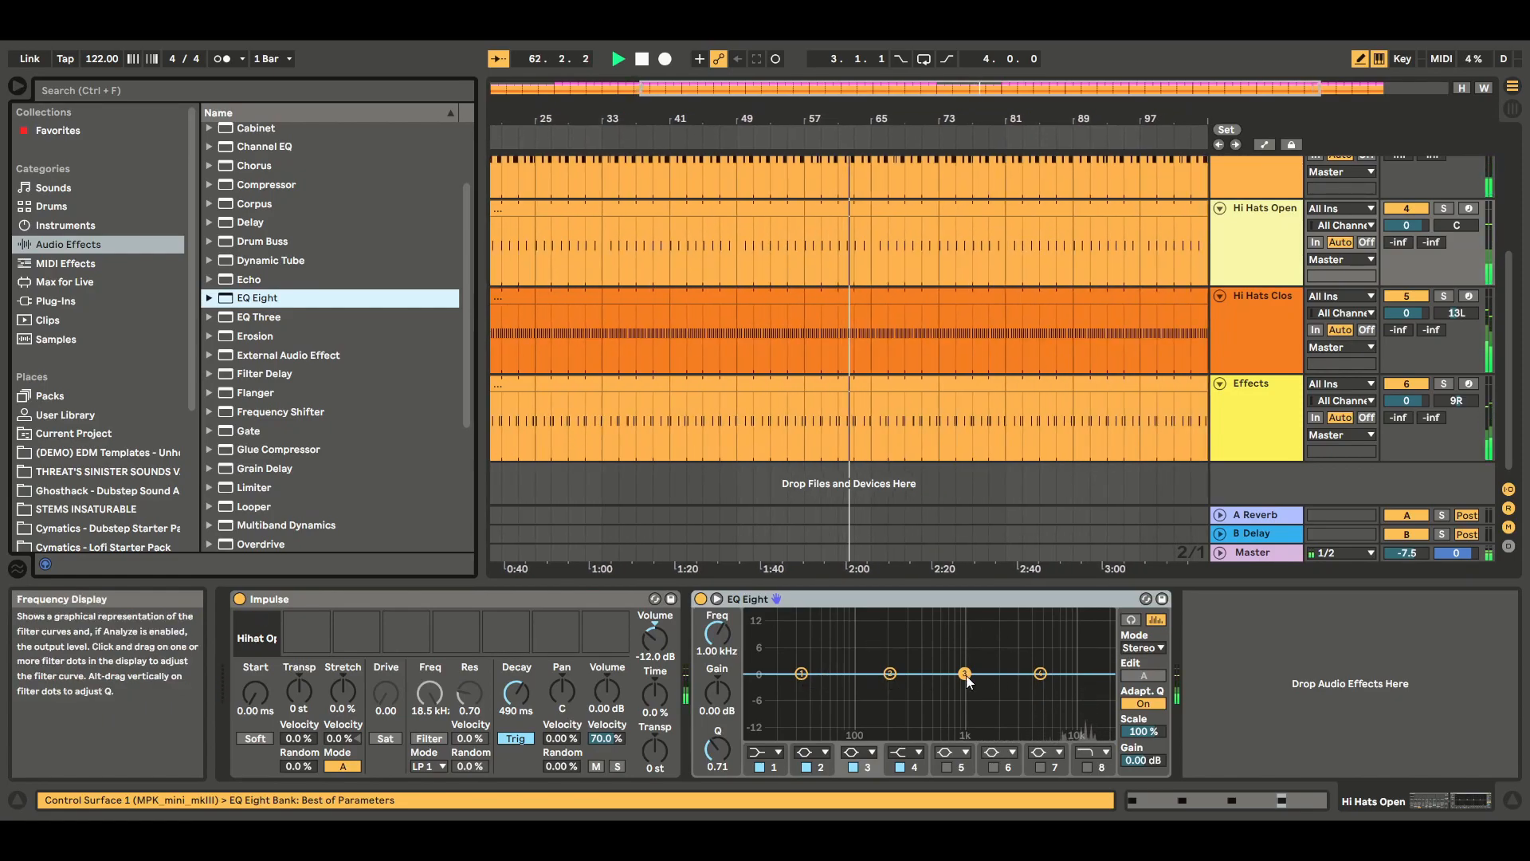
Turn band 1 of the Hi Hats Open EQ Eight into a low cut at 417 Hz and move band 2 to 1000 Hz
{"action": "left_click_drag", "start_coordinate": [801, 674], "coordinate": [964, 674]}
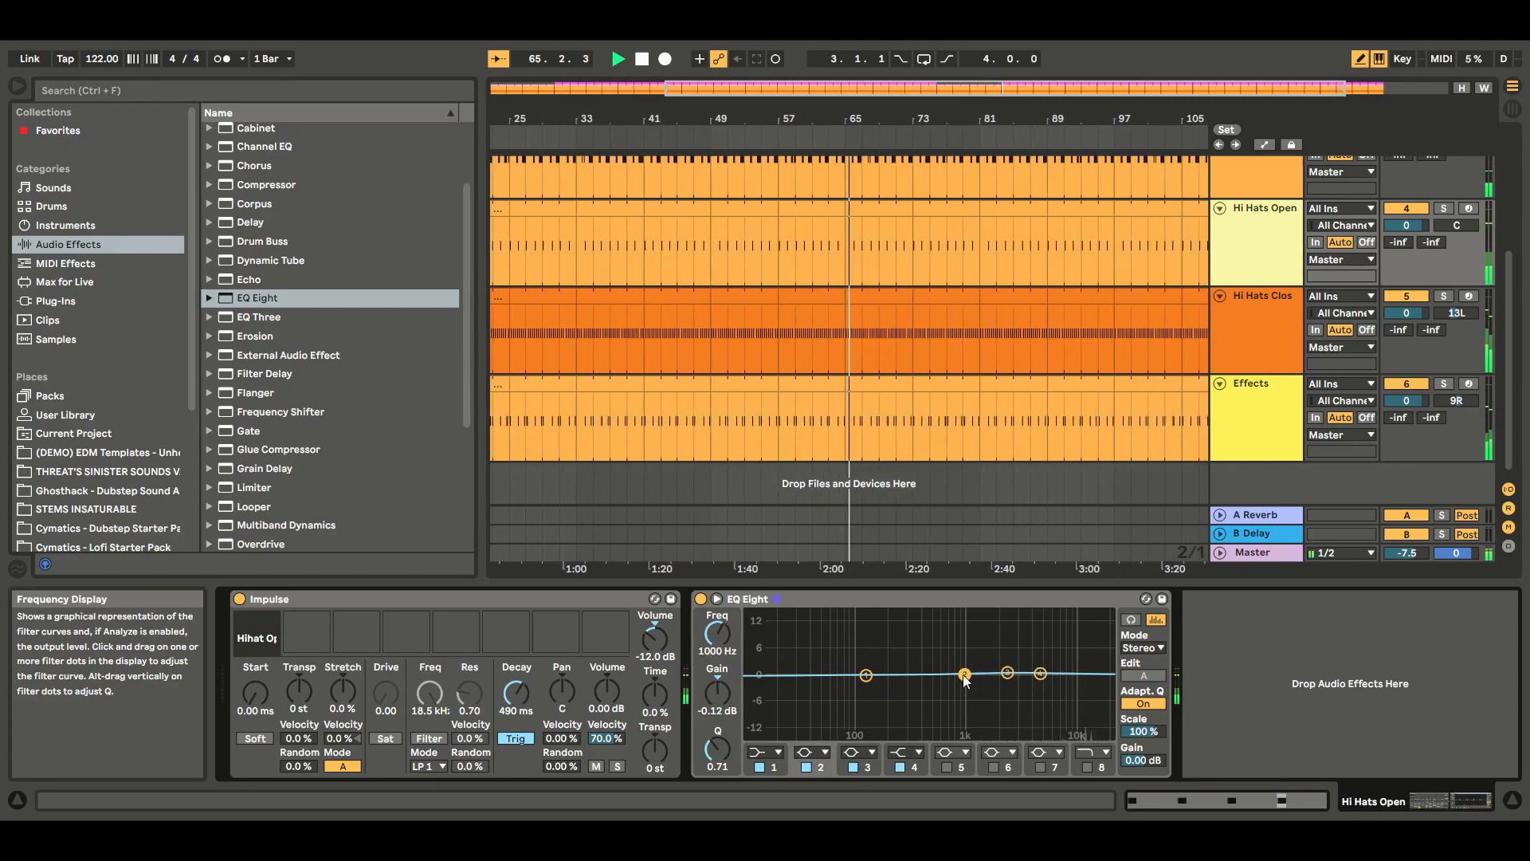
{"action": "left_click", "coordinate": [866, 675]}
{"action": "left_click_drag", "start_coordinate": [867, 675], "coordinate": [924, 672]}
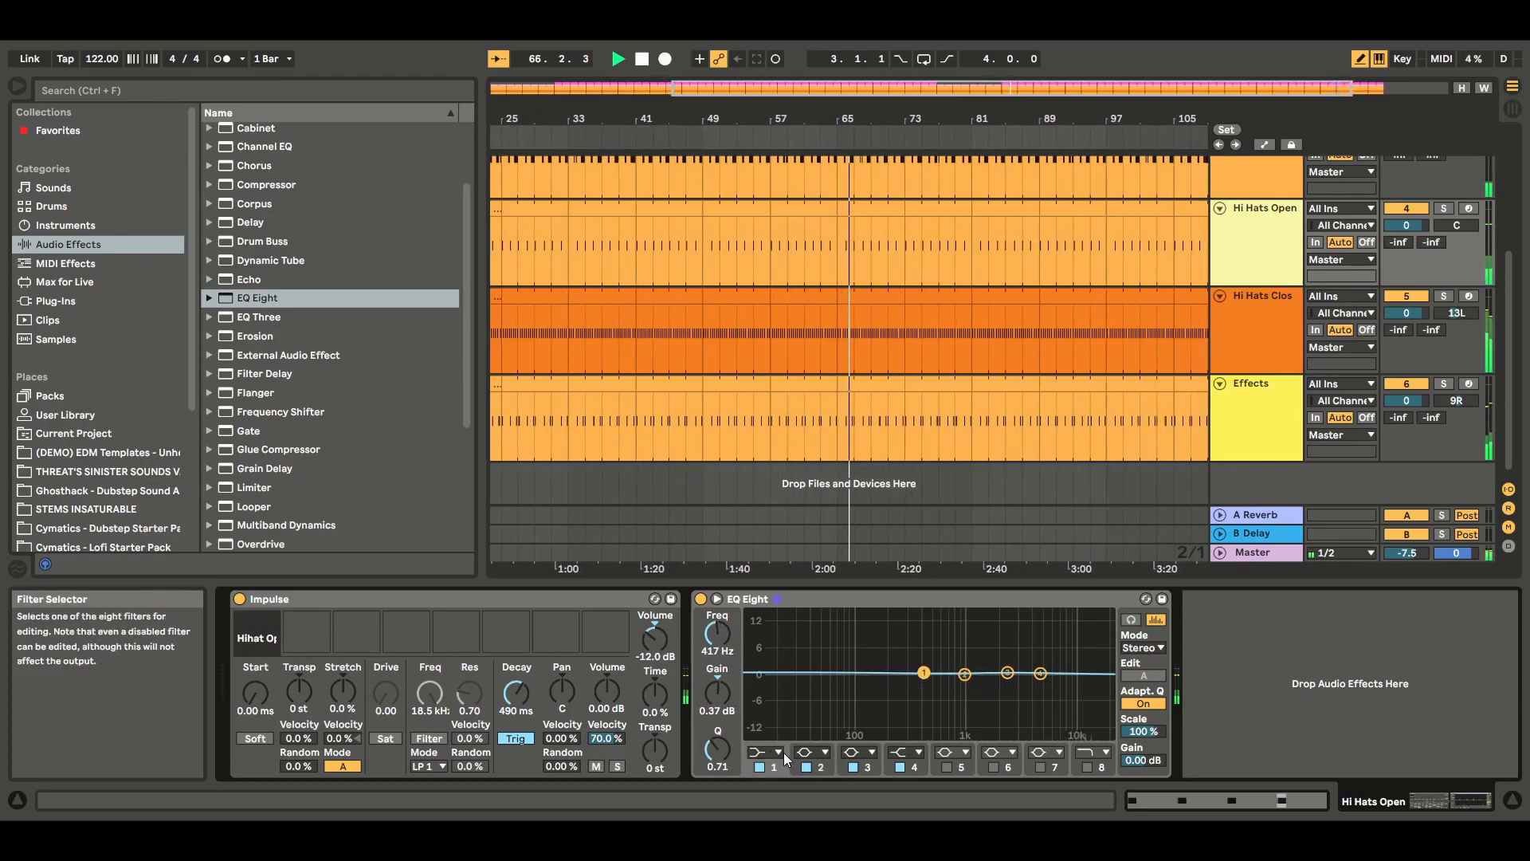
{"action": "left_click", "coordinate": [781, 751]}
{"action": "left_click", "coordinate": [767, 640]}
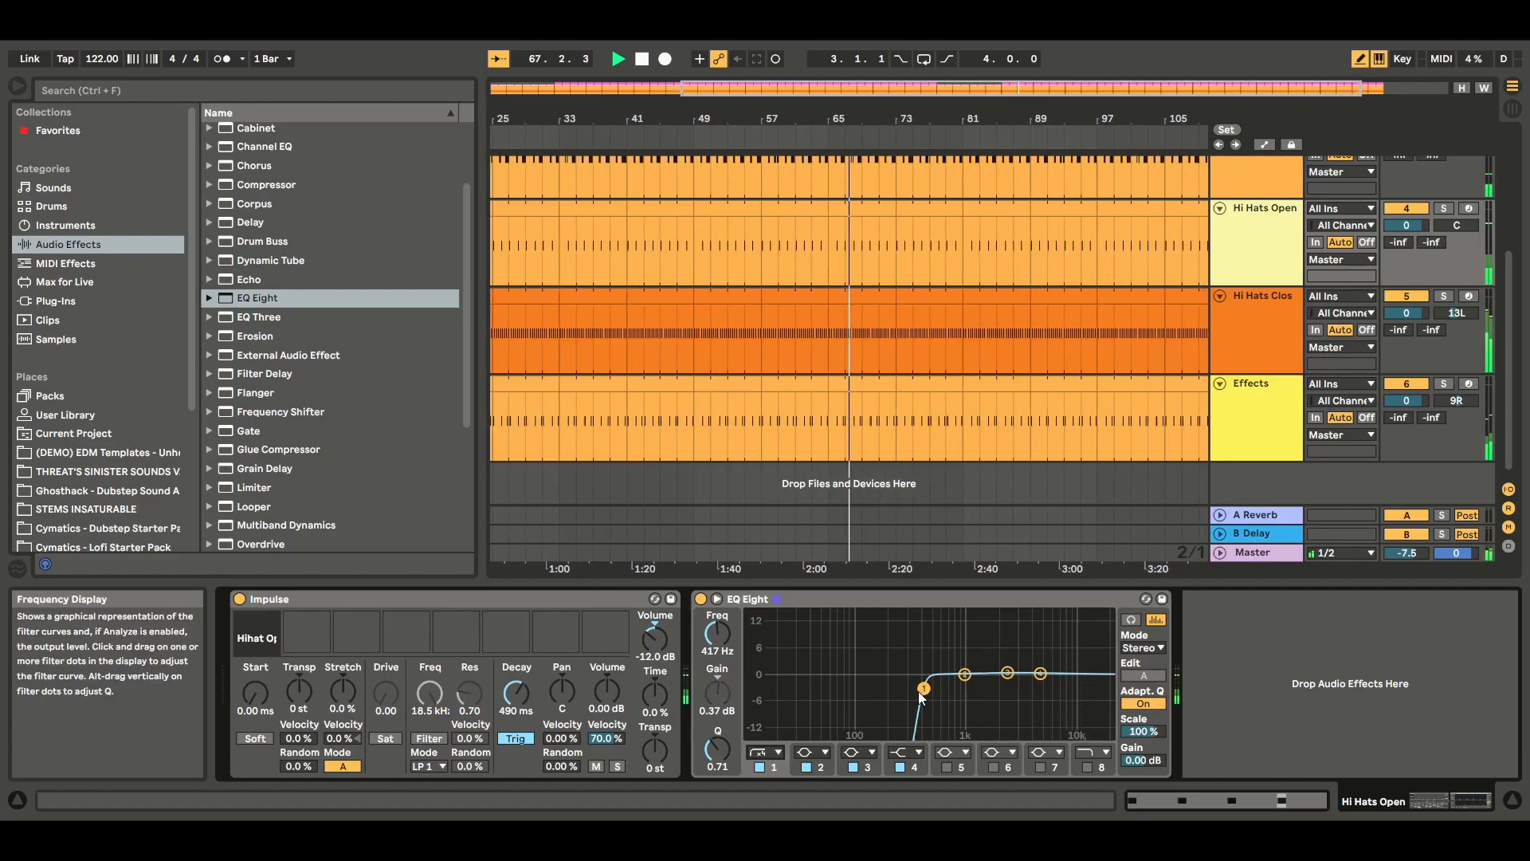
Set the Hi Hats Open EQ's band 2 to 1.63 kHz at -0.24 dB, boost band 3, and raise band 4 by 5.58 dB at 8.08 kHz
{"action": "left_click", "coordinate": [1277, 340]}
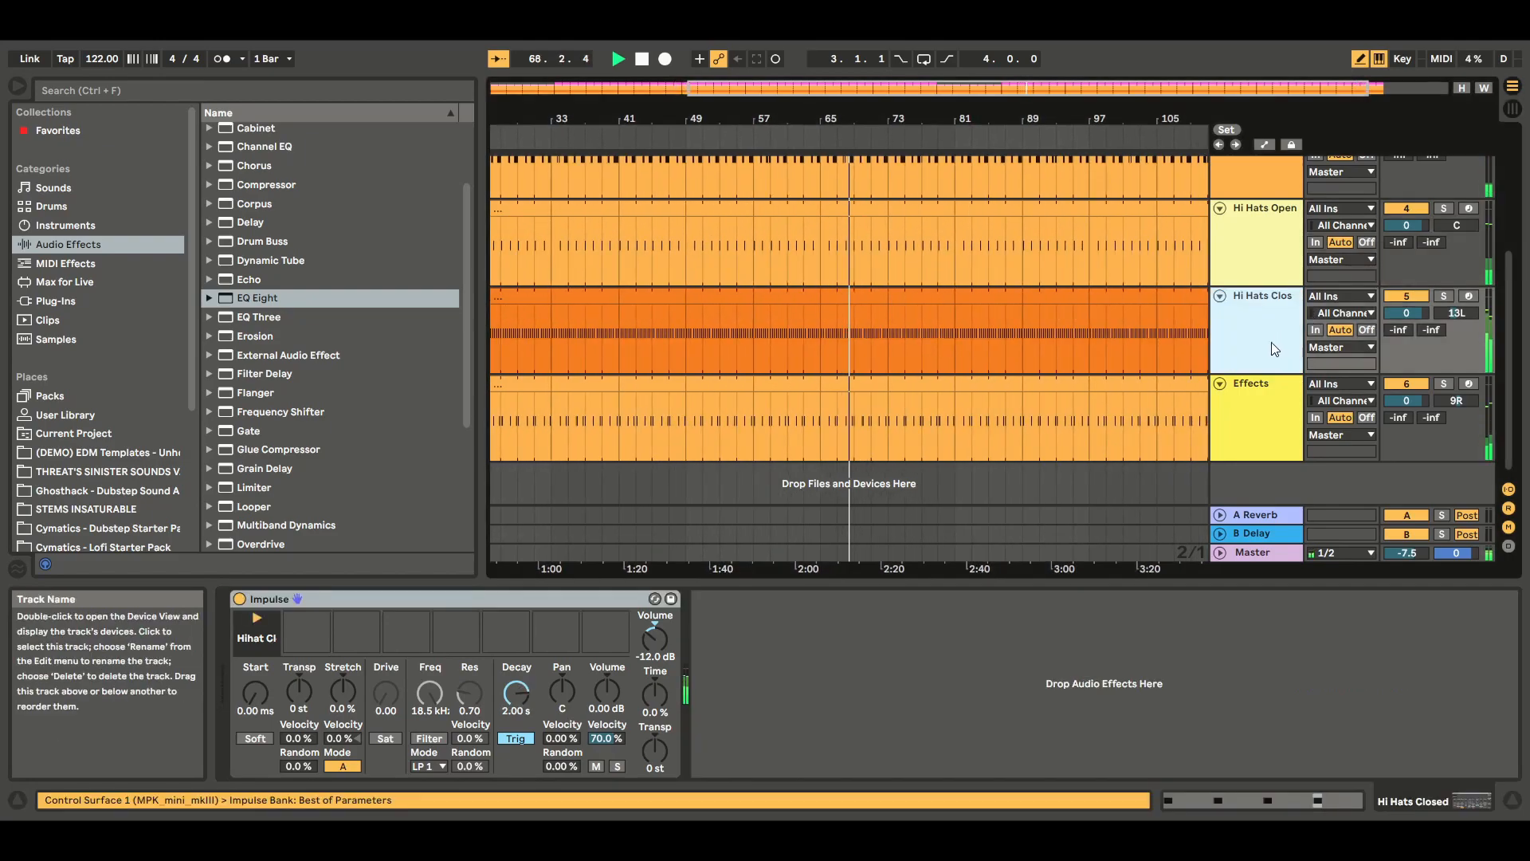
{"action": "left_click", "coordinate": [1251, 227]}
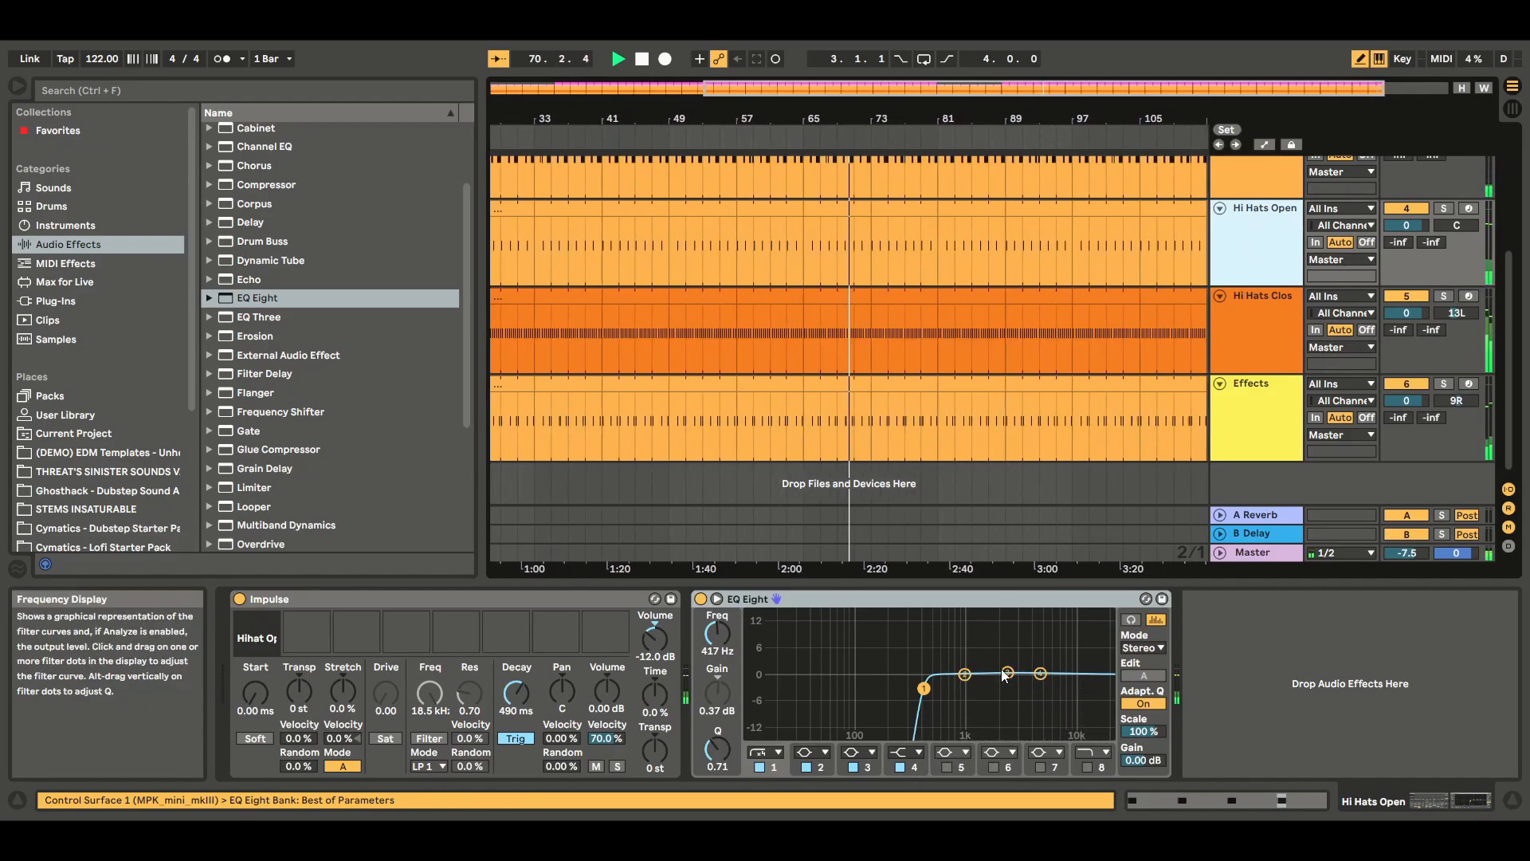
{"action": "left_click_drag", "start_coordinate": [1041, 675], "coordinate": [988, 674]}
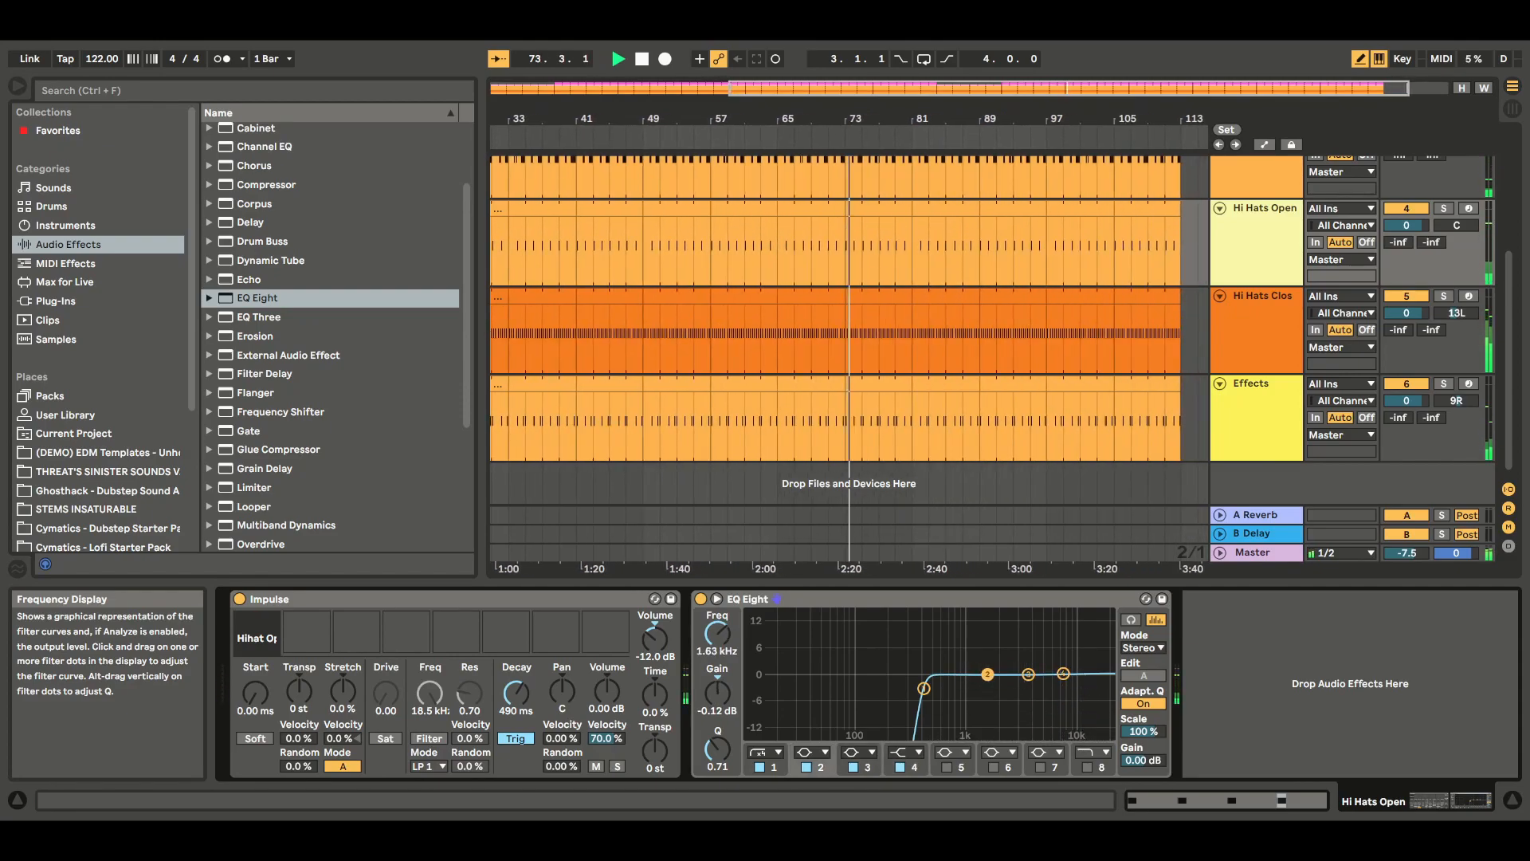
{"action": "mouse_move", "coordinate": [718, 692]}
{"action": "left_mouse_down"}
{"action": "mouse_move", "coordinate": [717, 673]}
{"action": "mouse_move", "coordinate": [717, 693]}
{"action": "left_mouse_up"}
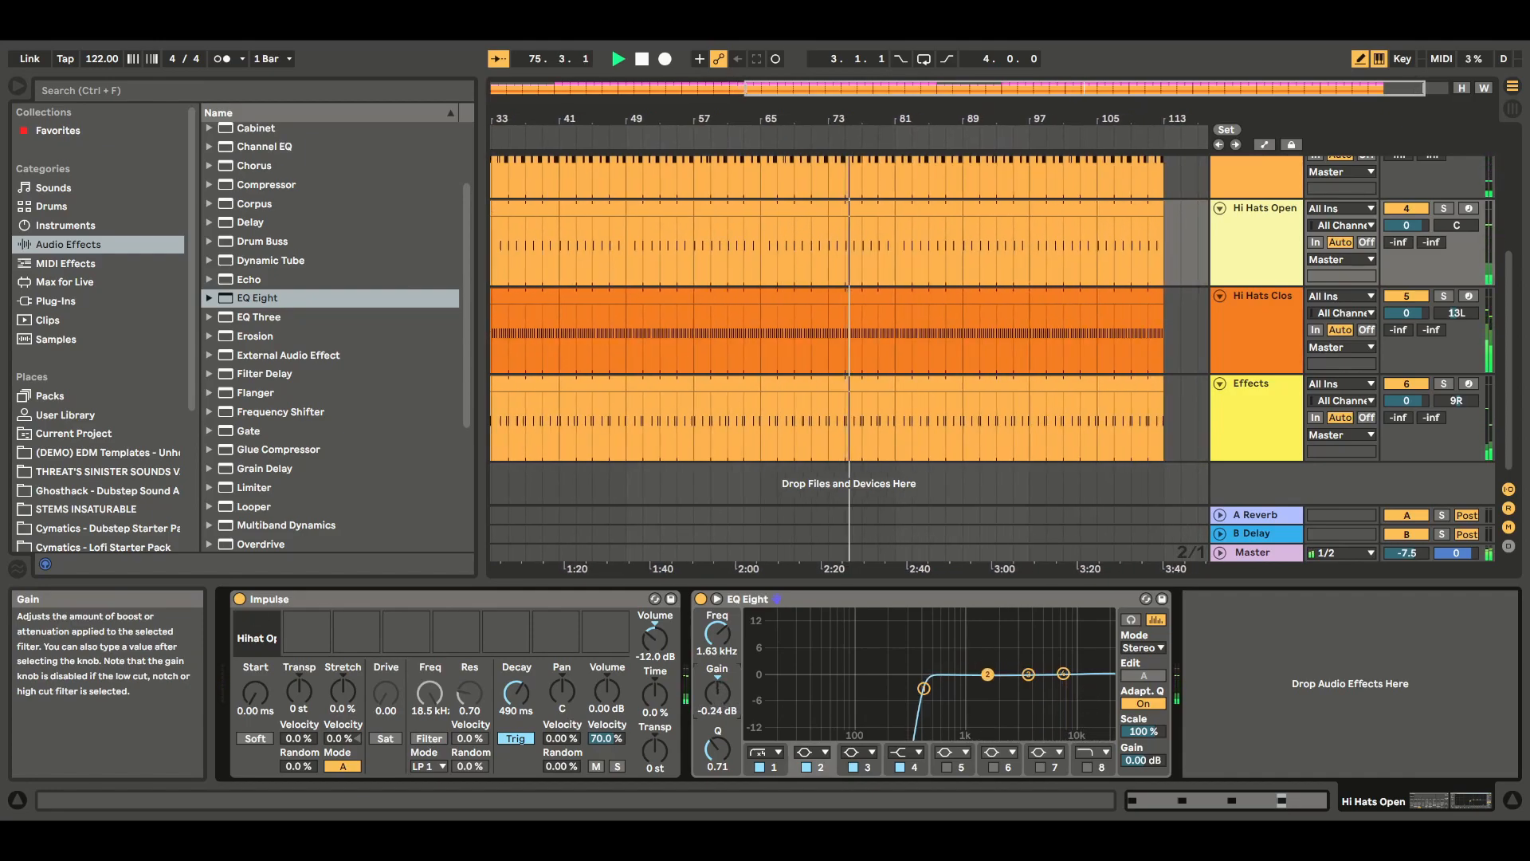
{"action": "left_click_drag", "start_coordinate": [1028, 674], "coordinate": [1065, 656]}
Add a Reverb after the EQ Eight on the Hi Hats Open track and set its Dry/Wet to 33%
{"action": "mouse_move", "coordinate": [193, 227]}
{"action": "left_mouse_down"}
{"action": "mouse_move", "coordinate": [190, 267]}
{"action": "mouse_move", "coordinate": [190, 218]}
{"action": "left_mouse_up"}
{"action": "left_click", "coordinate": [77, 228]}
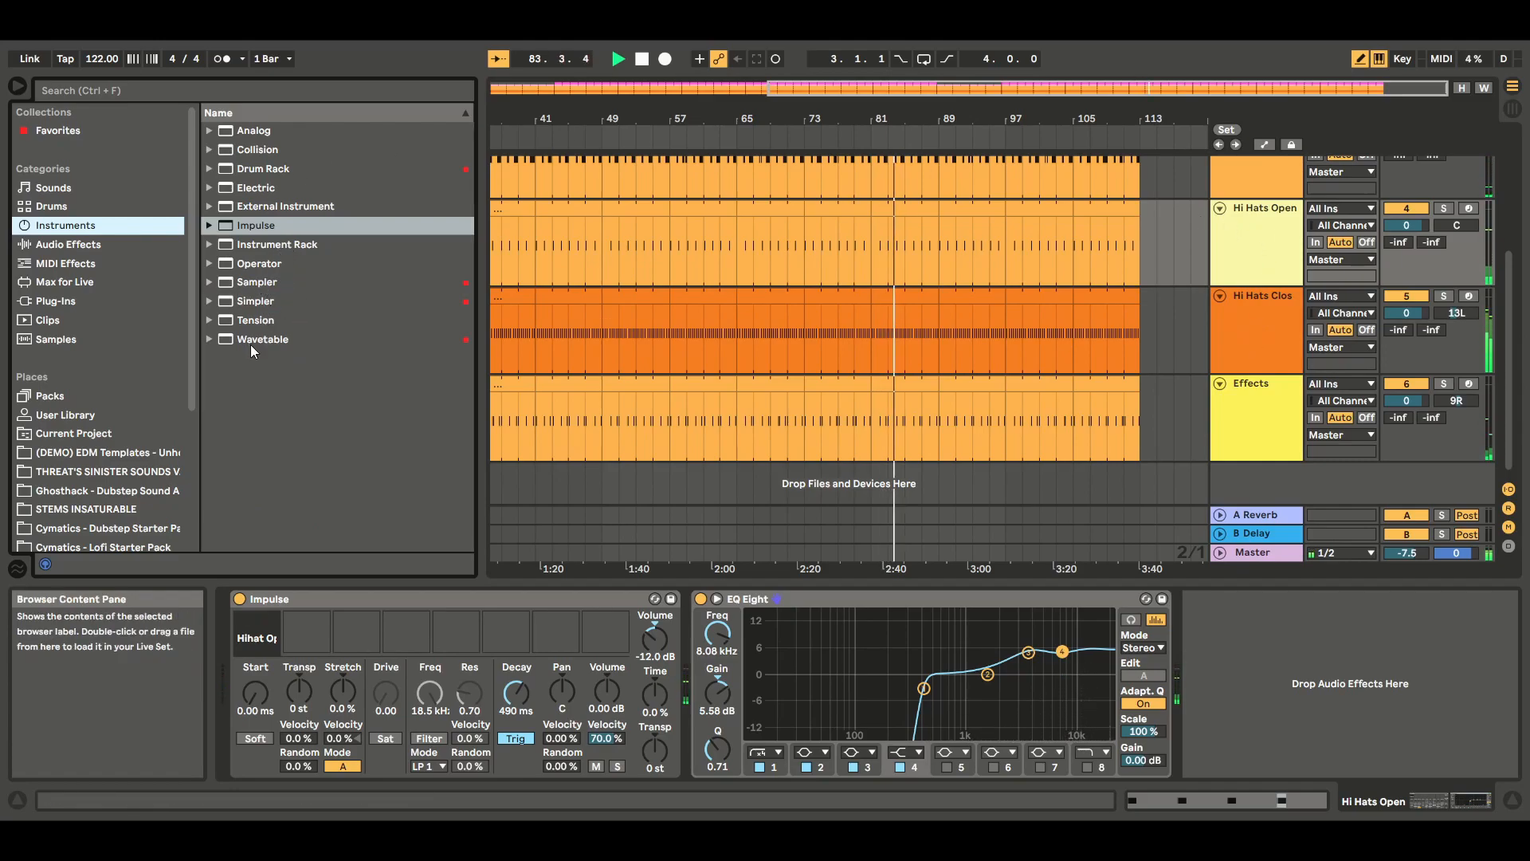
{"action": "left_click", "coordinate": [73, 244]}
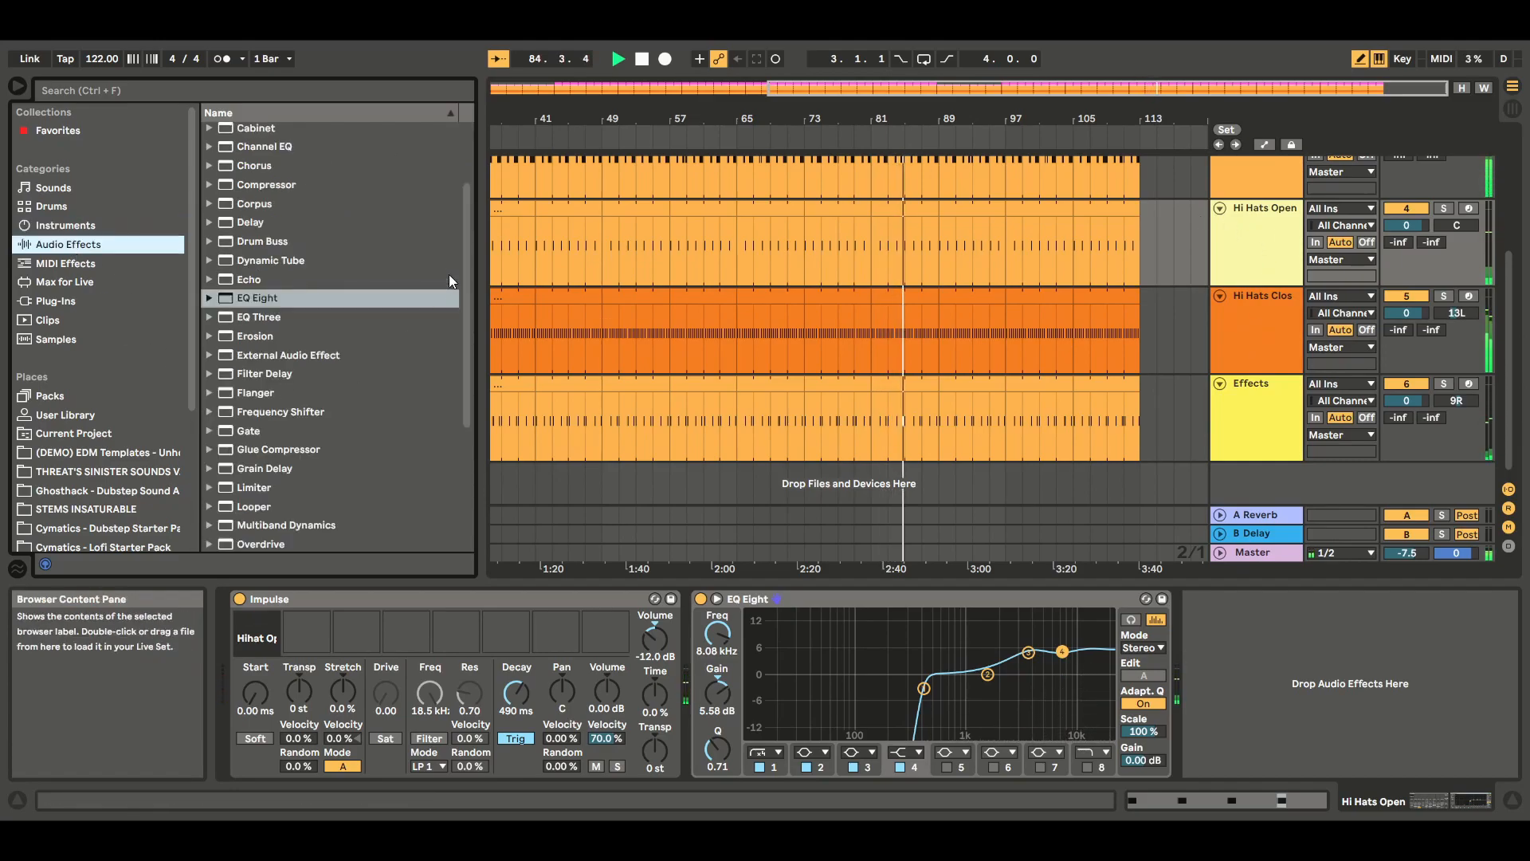
{"action": "scroll", "coordinate": [463, 336], "scroll_direction": "down", "scroll_amount": 3}
{"action": "scroll", "coordinate": [267, 472], "scroll_direction": "down", "scroll_amount": 2}
{"action": "left_click_drag", "start_coordinate": [256, 428], "coordinate": [949, 410]}
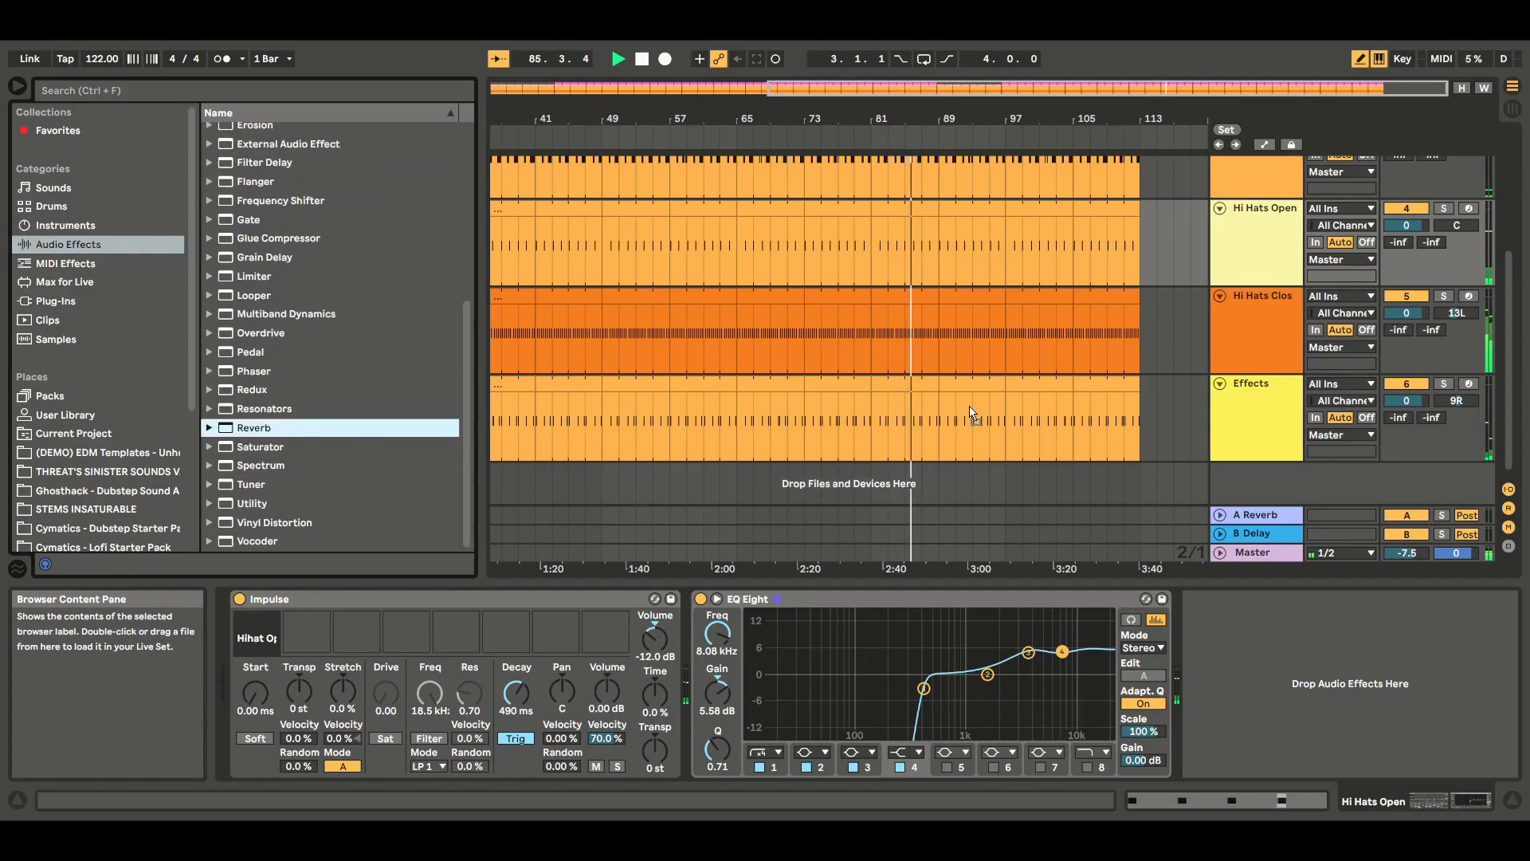
{"action": "left_click_drag", "start_coordinate": [1255, 251], "coordinate": [1255, 253]}
{"action": "left_click_drag", "start_coordinate": [1461, 766], "coordinate": [1483, 757]}
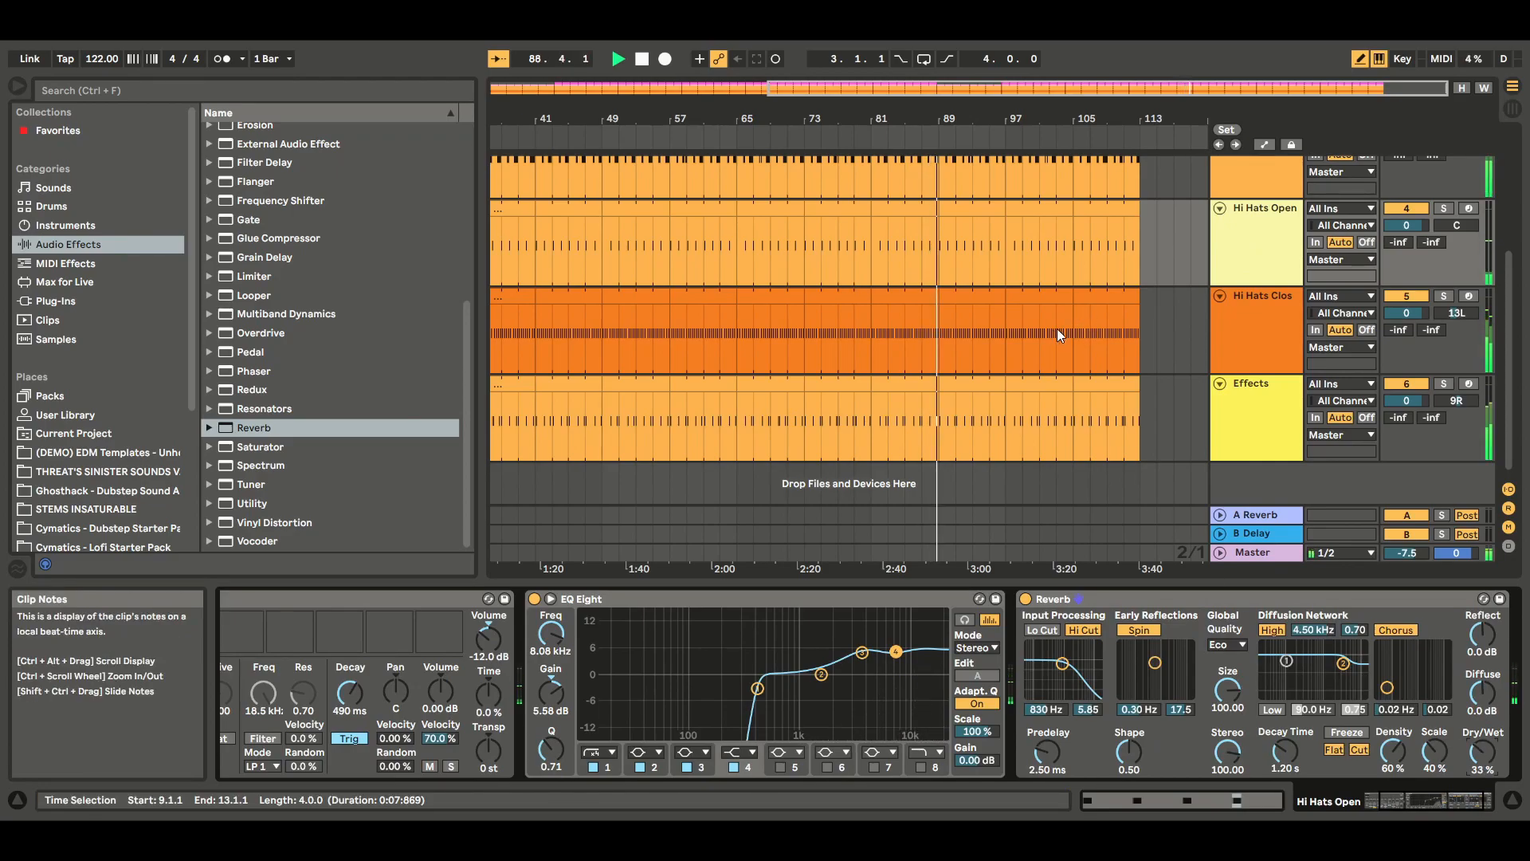
Open the Hi Hats Open clip that starts at bar 89 in the note editor
{"action": "left_click", "coordinate": [18, 87]}
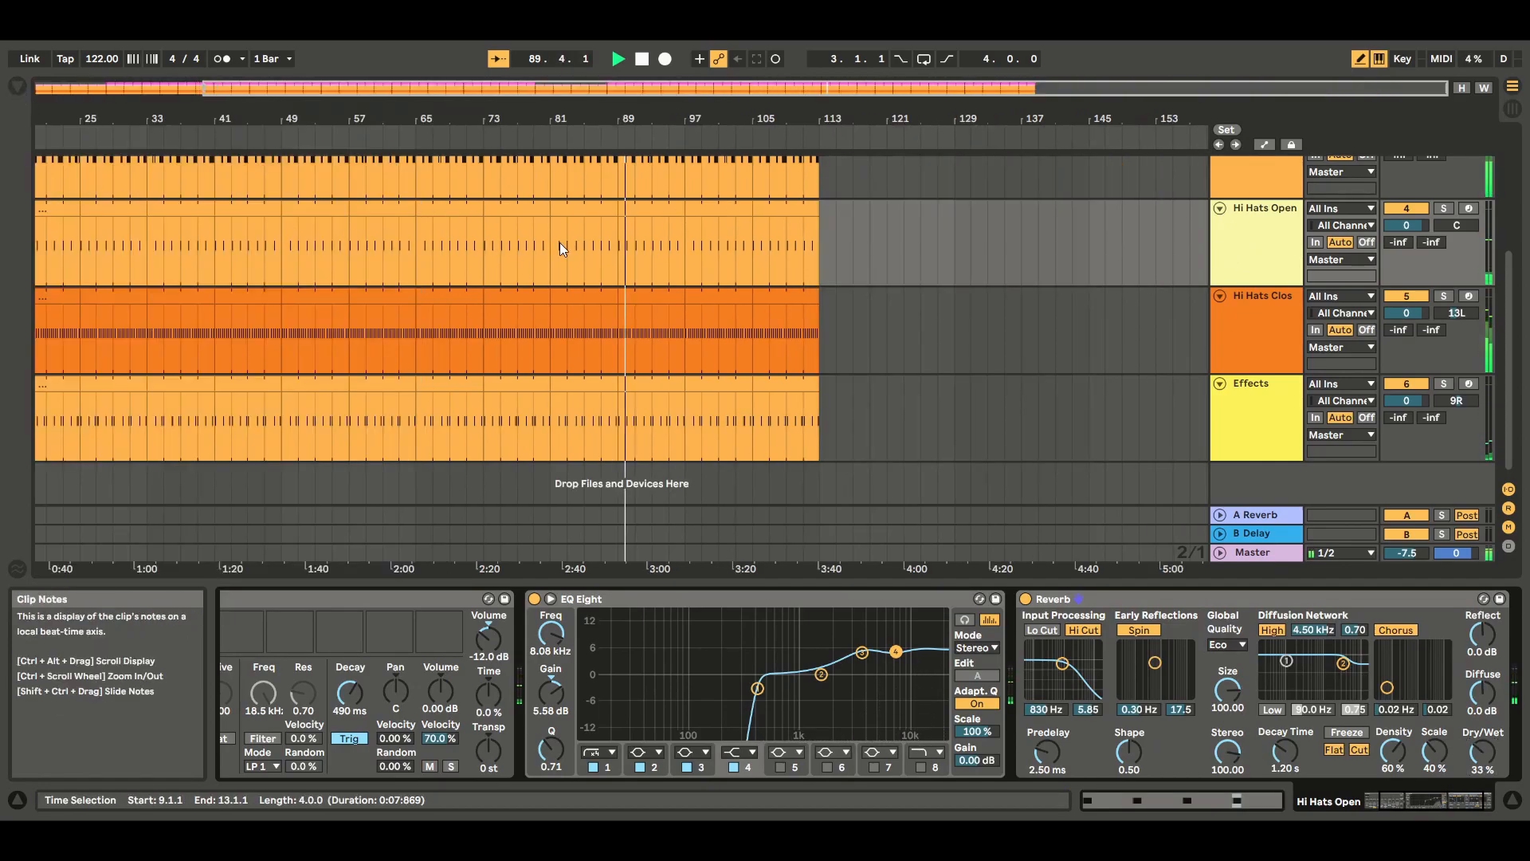
{"action": "double_click", "coordinate": [650, 215]}
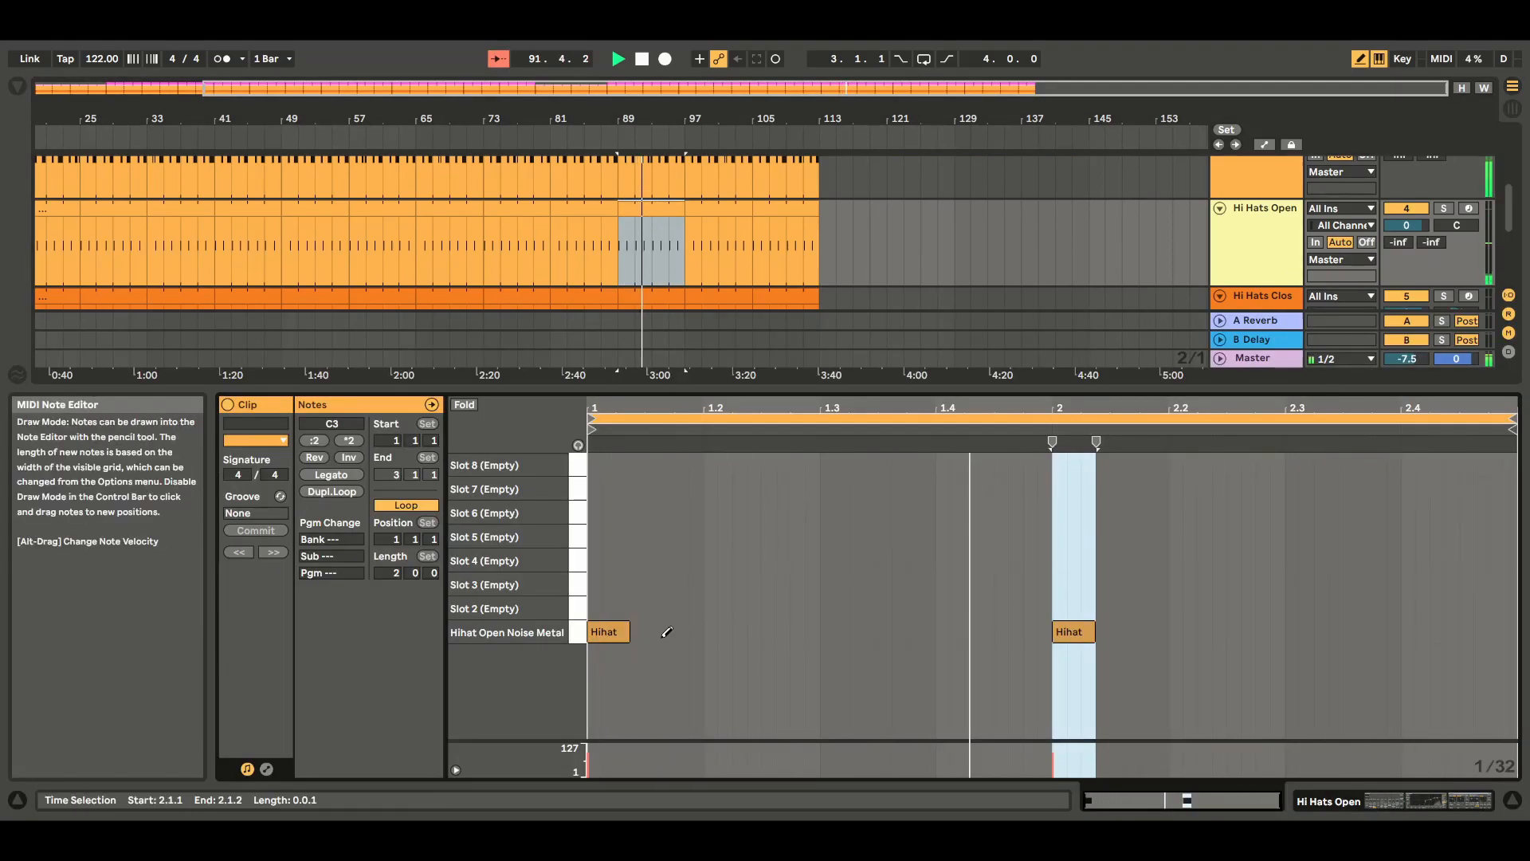
{"action": "left_click", "coordinate": [713, 633]}
{"action": "left_click_drag", "start_coordinate": [711, 633], "coordinate": [767, 636]}
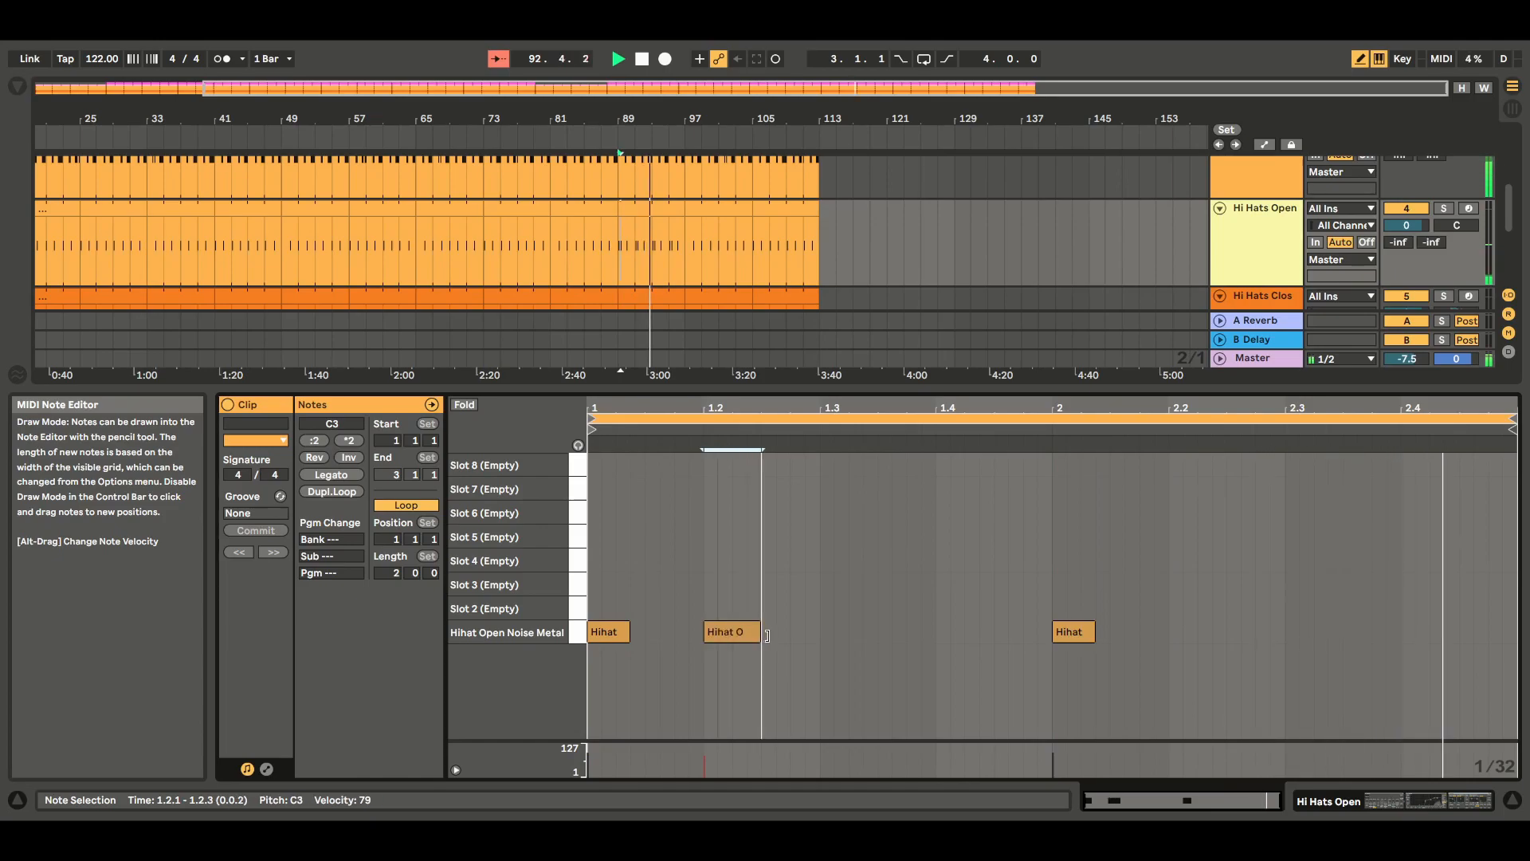
{"action": "left_click", "coordinate": [710, 633]}
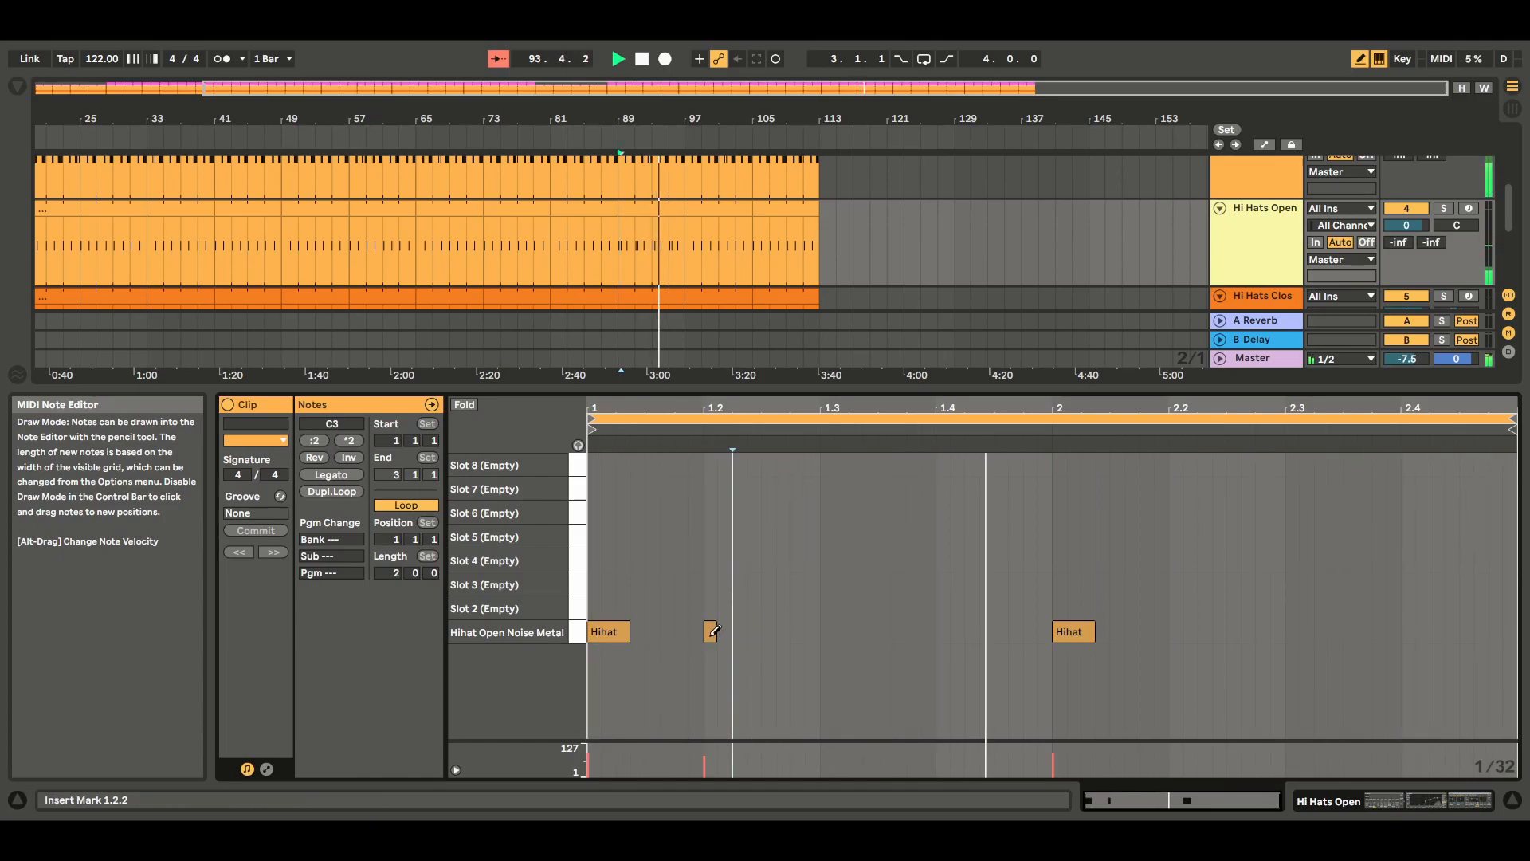
Draw extra open hi-hat notes from 1.1.3 to 1.2.1 and from 2.1.3 to 2.2.1 in the clip
{"action": "left_click_drag", "start_coordinate": [655, 632], "coordinate": [702, 632]}
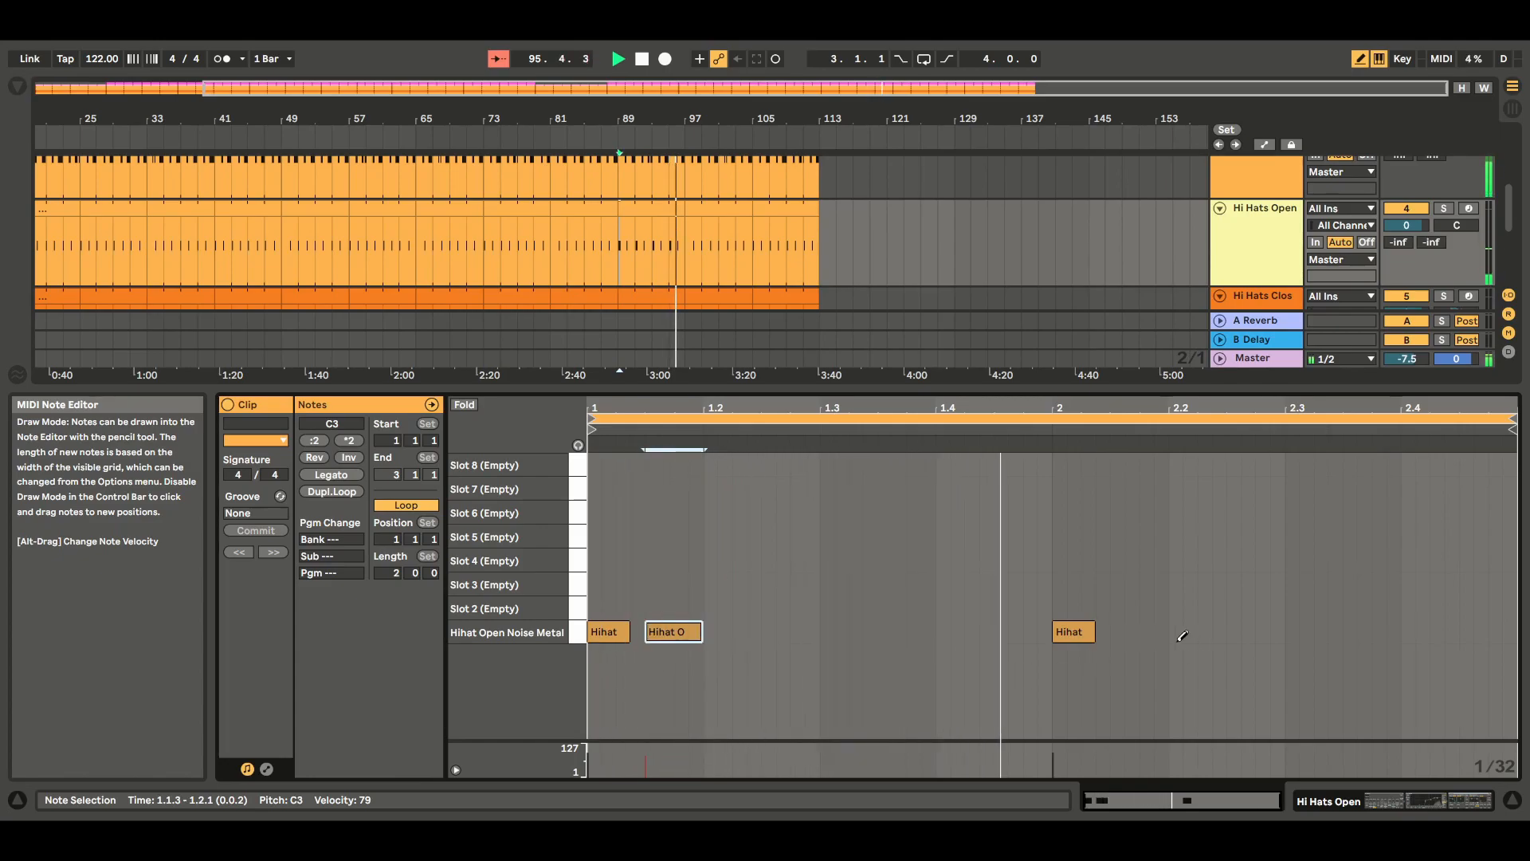
{"action": "left_click", "coordinate": [1125, 632]}
{"action": "left_click_drag", "start_coordinate": [1140, 632], "coordinate": [1167, 633]}
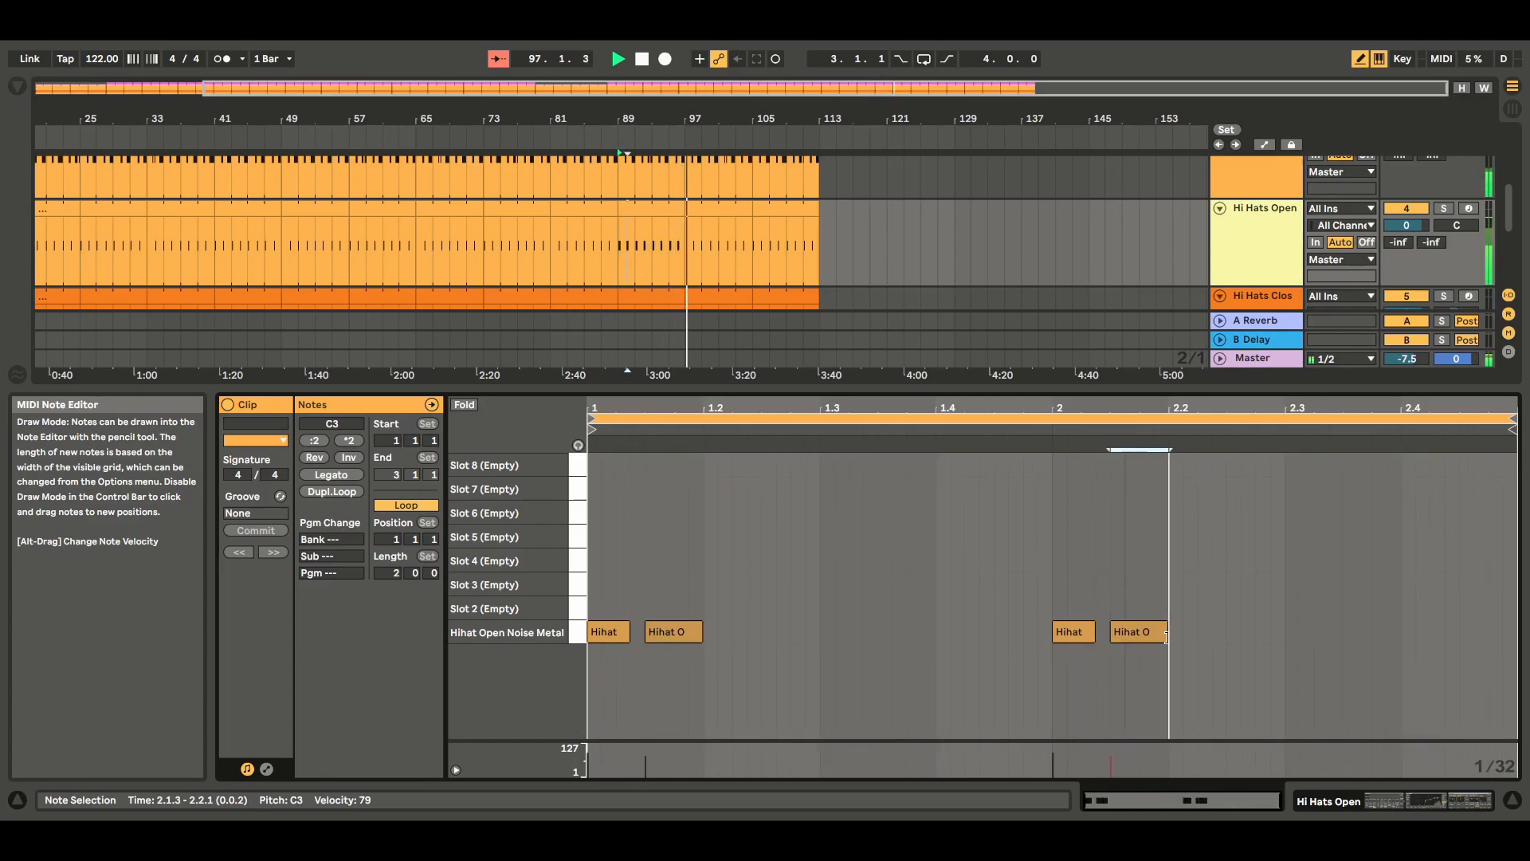
Duplicate the edited Hi Hats Open clip at bar 89 twice to fill the track up to bar 113
{"action": "left_click", "coordinate": [655, 209]}
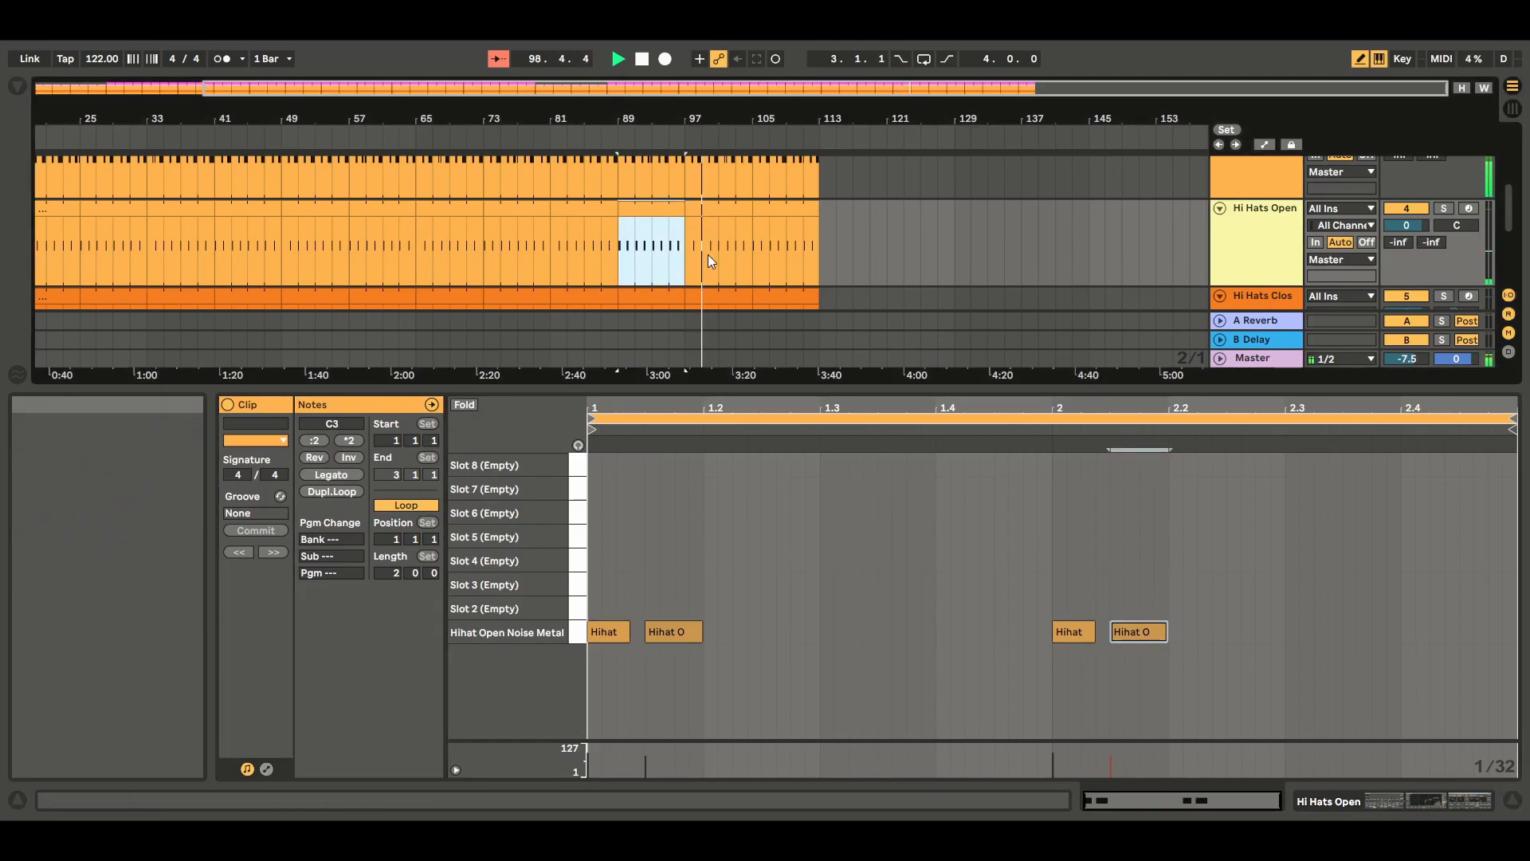
{"action": "key", "text": "ctrl+d"}
{"action": "key", "text": "ctrl+d"}
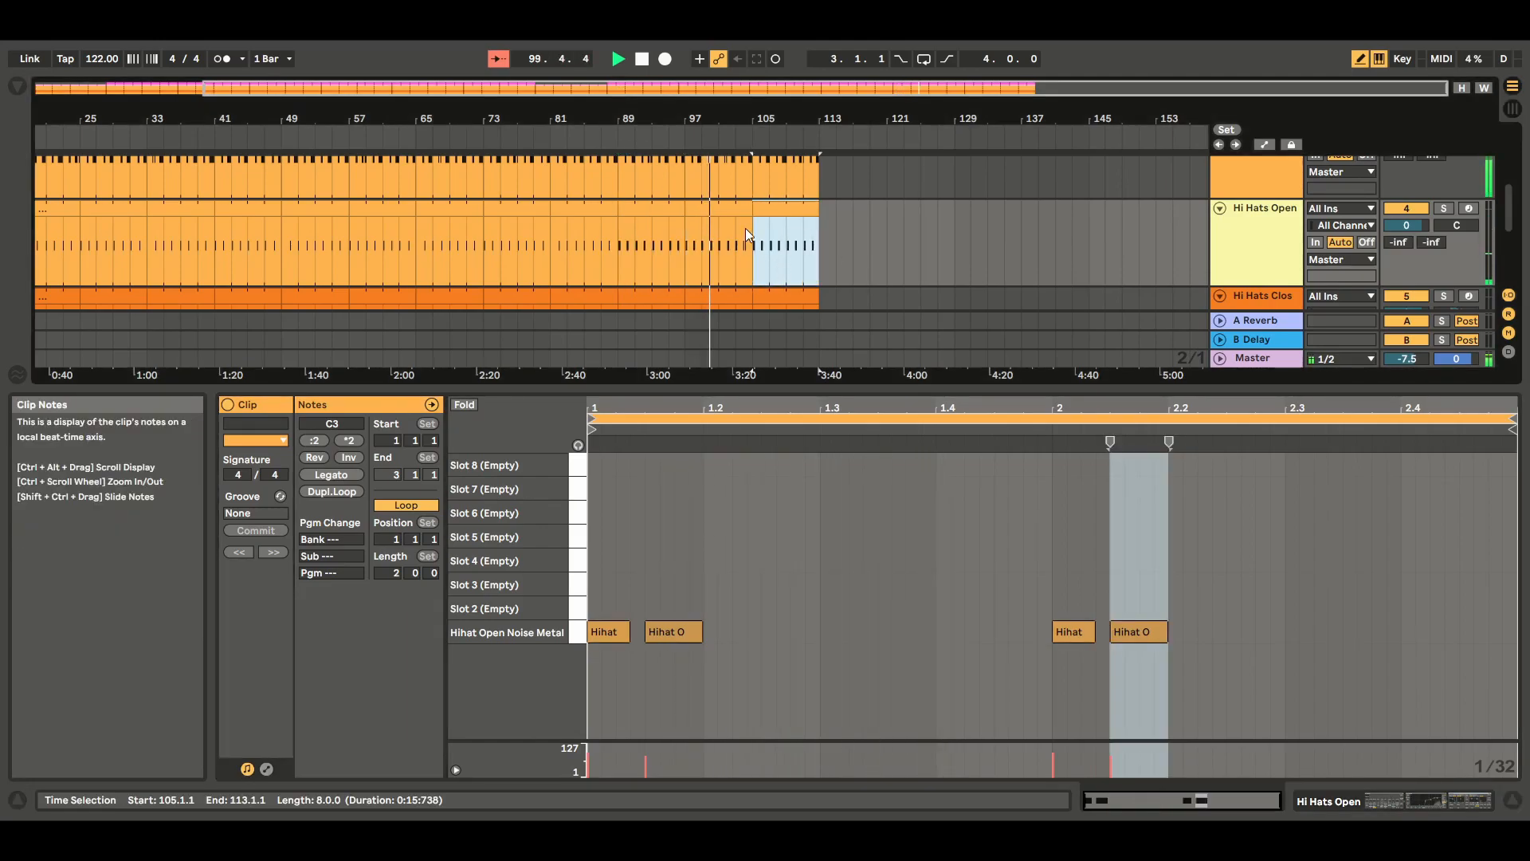
Copy the Hi Hats Open clips from bars 89 to 113 to bar 1 and duplicate them through to bar 73
{"action": "left_click_drag", "start_coordinate": [820, 265], "coordinate": [625, 265]}
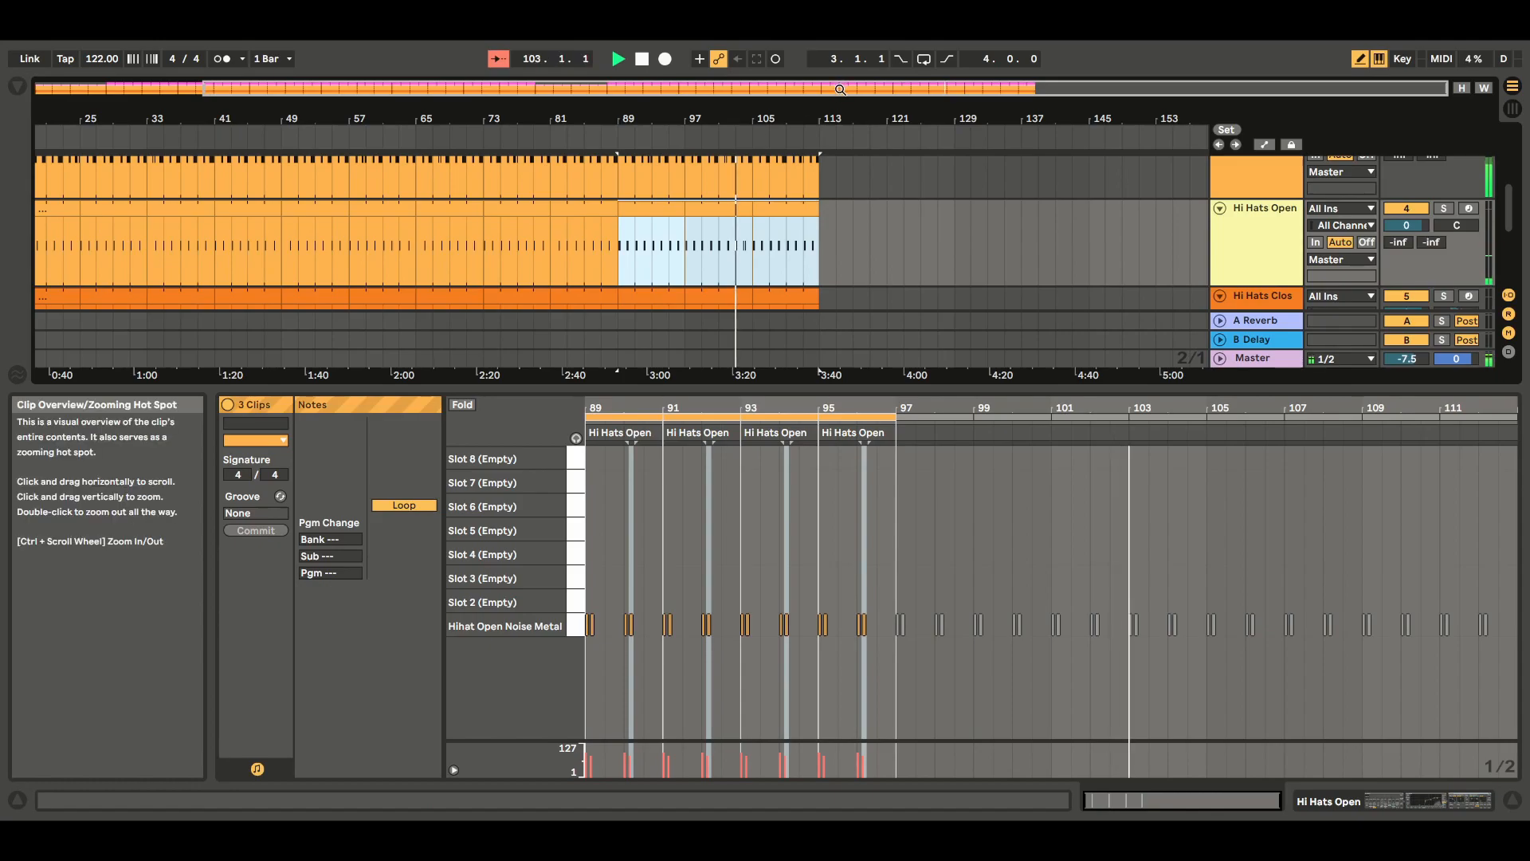
{"action": "double_click", "coordinate": [741, 88]}
{"action": "left_click", "coordinate": [35, 251]}
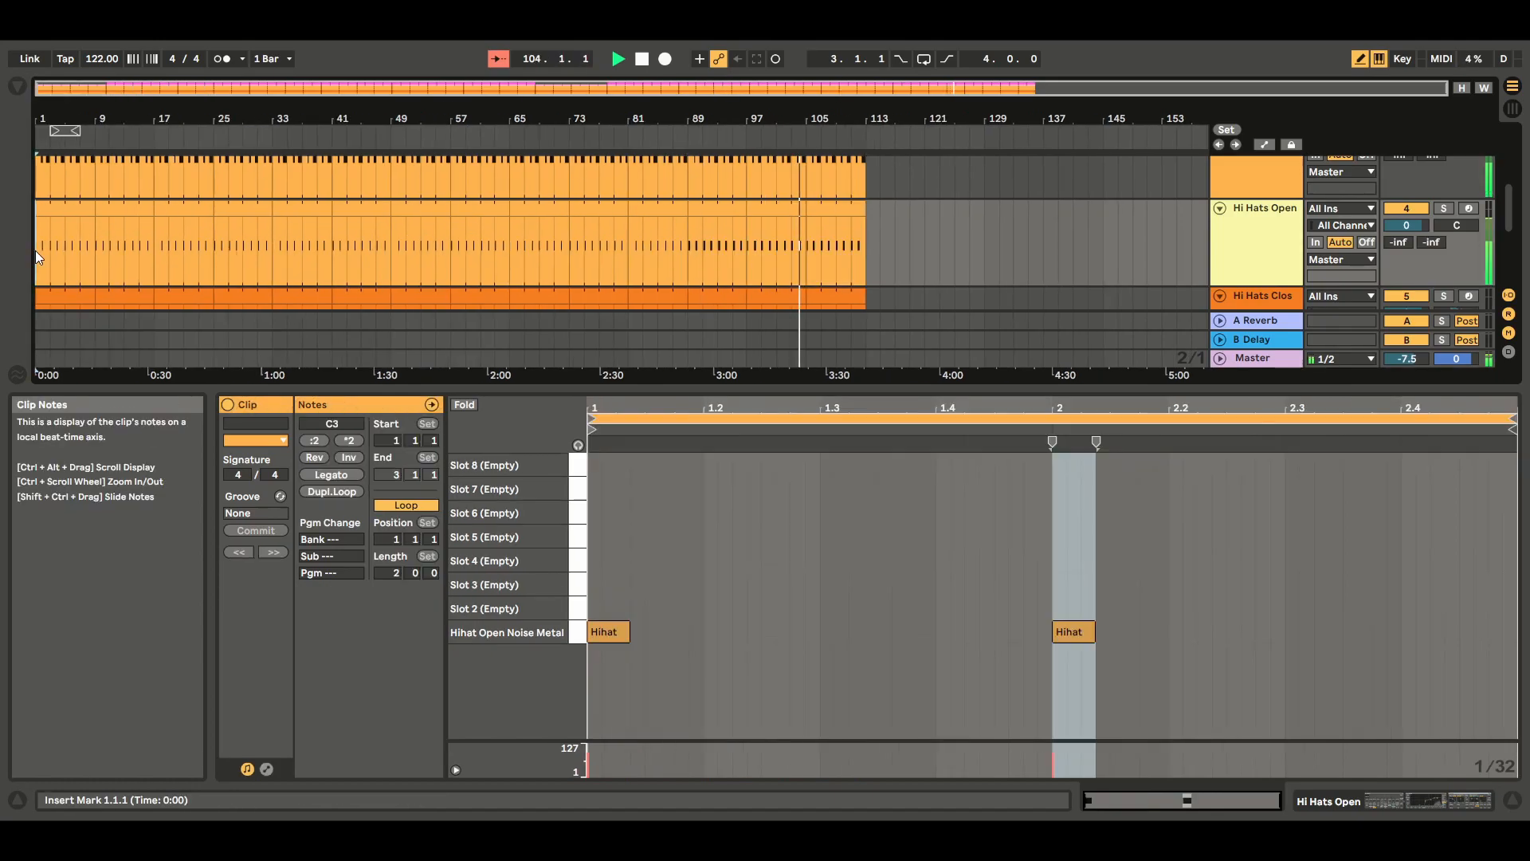
{"action": "left_click_drag", "start_coordinate": [72, 260], "coordinate": [320, 251]}
{"action": "key", "text": "ctrl+d"}
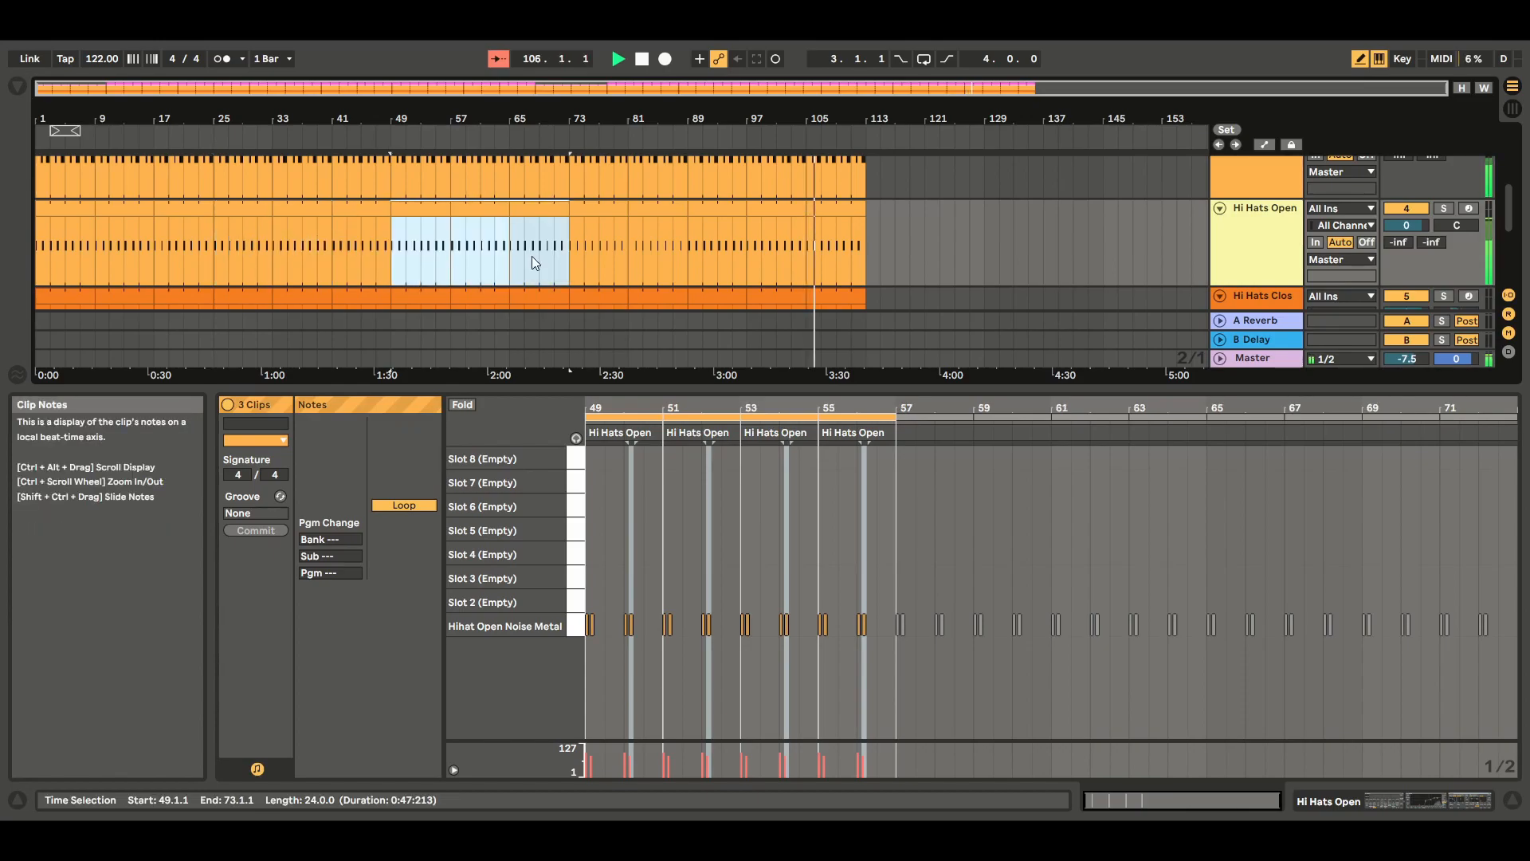
Duplicate the Hi Hats Open clips from bars 57 to 73 into bars 73 to 89 and hide the clip view
{"action": "left_click", "coordinate": [510, 220]}
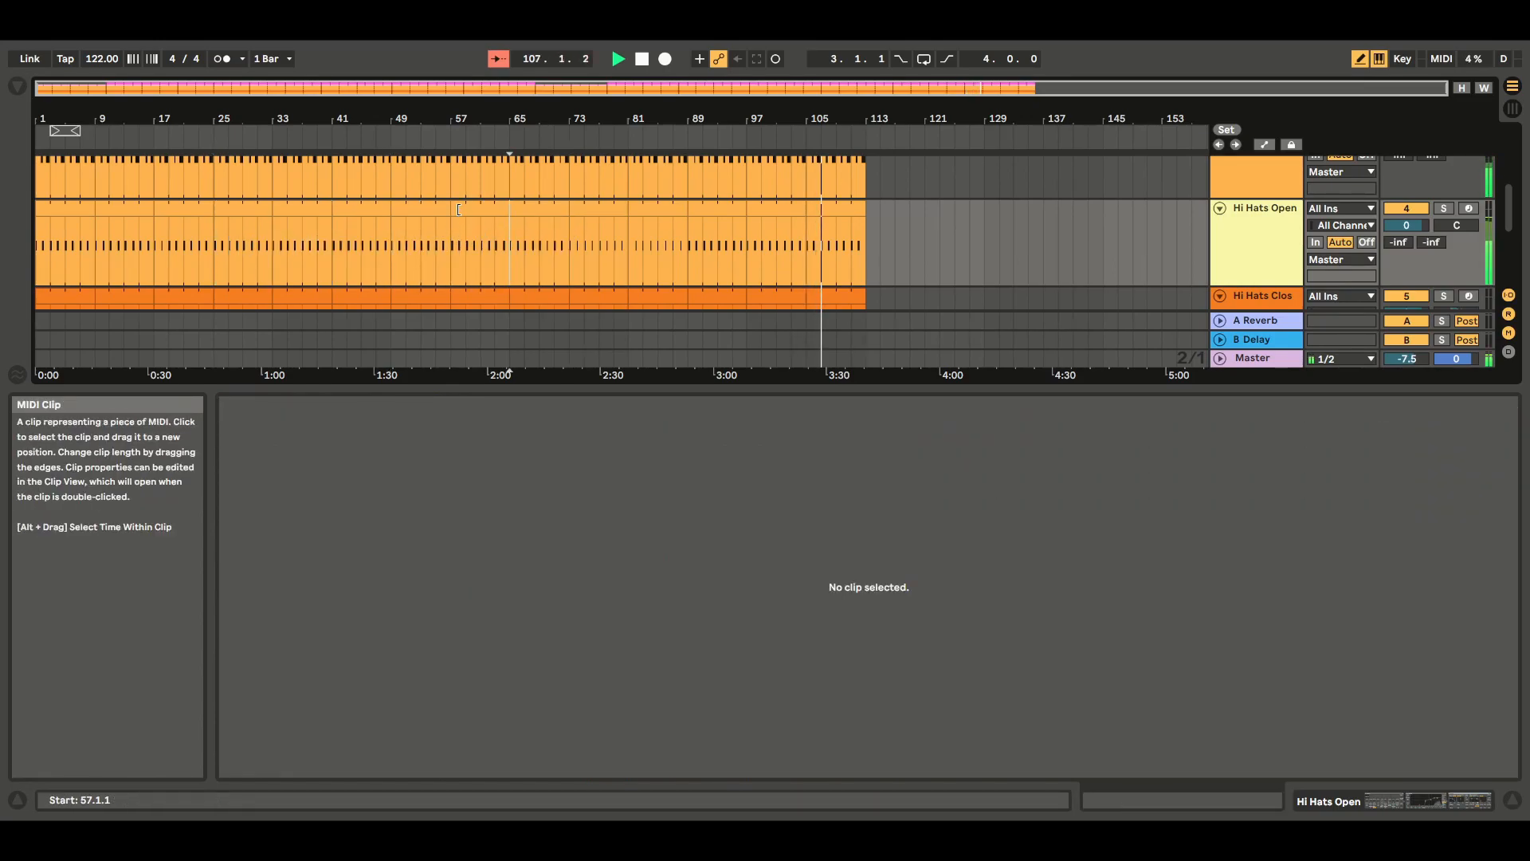
{"action": "left_click_drag", "start_coordinate": [451, 216], "coordinate": [569, 232]}
{"action": "key", "text": "ctrl+d"}
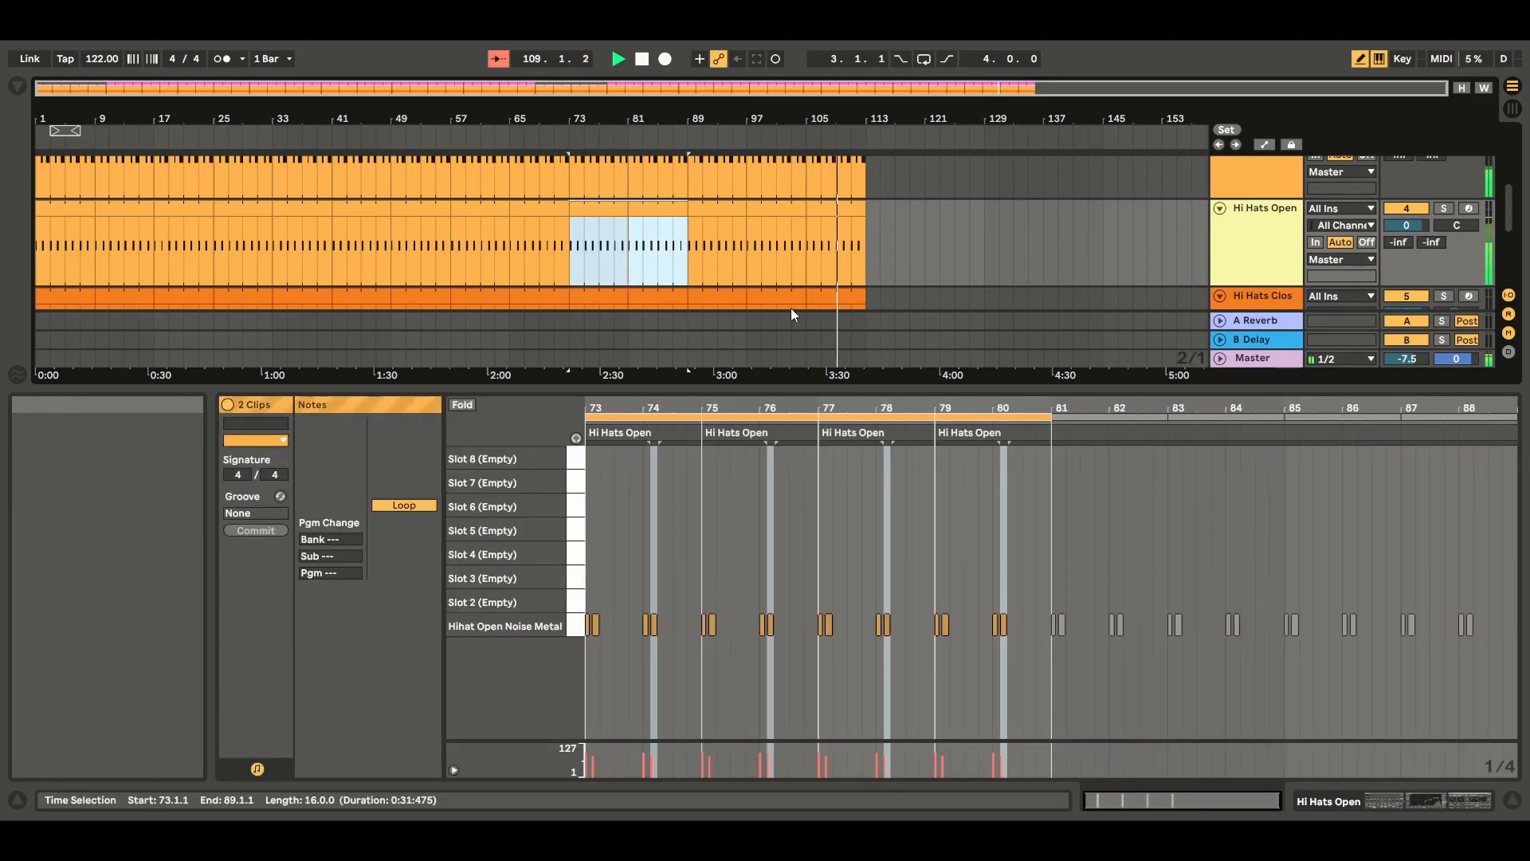
{"action": "key", "text": "ctrl+alt+l"}
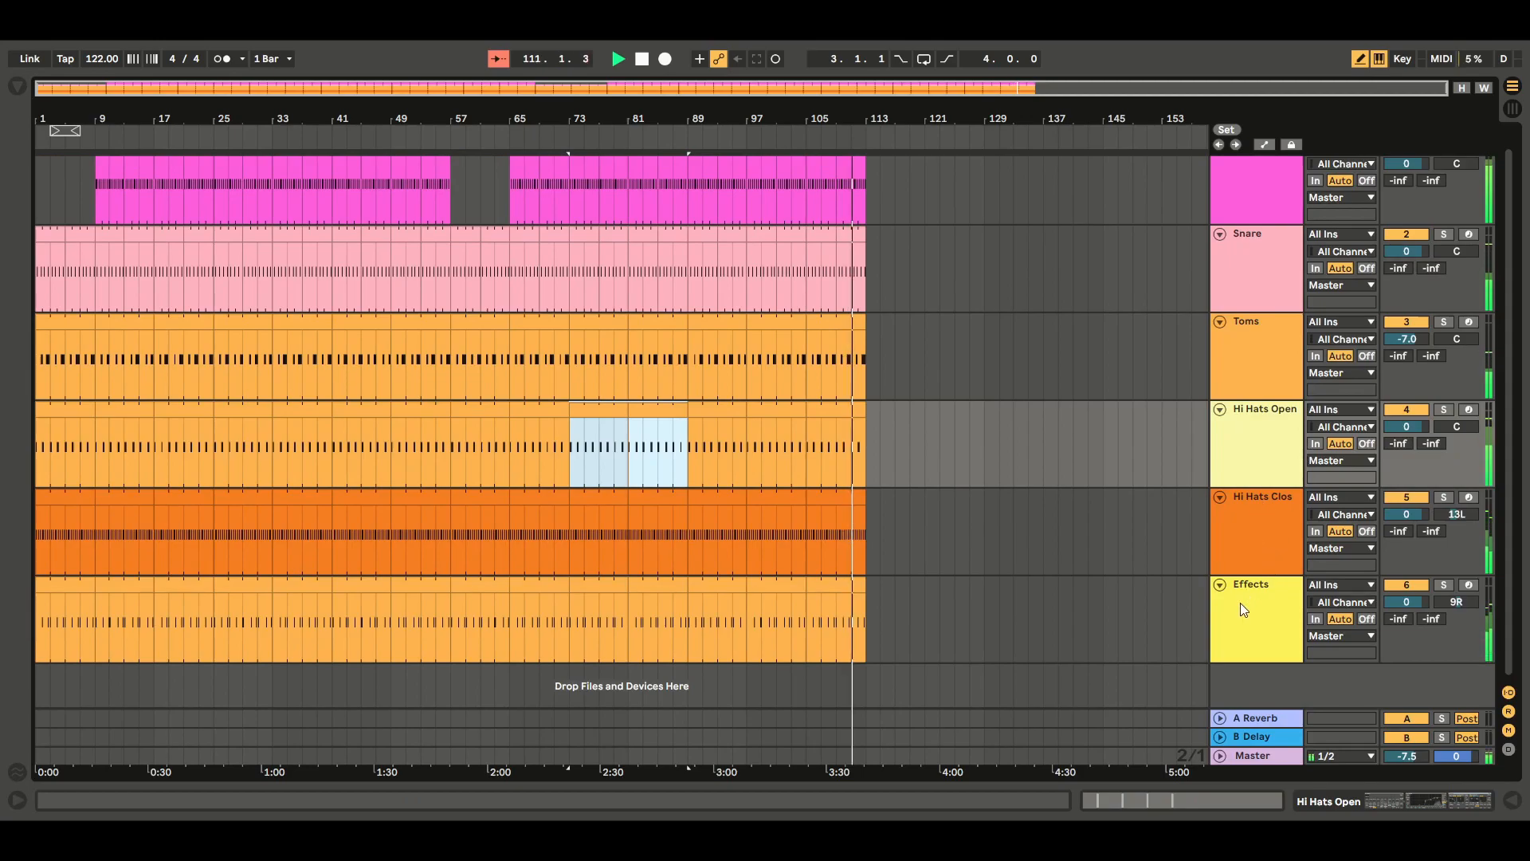
Add an EQ Eight after Impulse on the Hi Hats Closed track, stop playback and show the track's devices
{"action": "left_click", "coordinate": [1275, 526]}
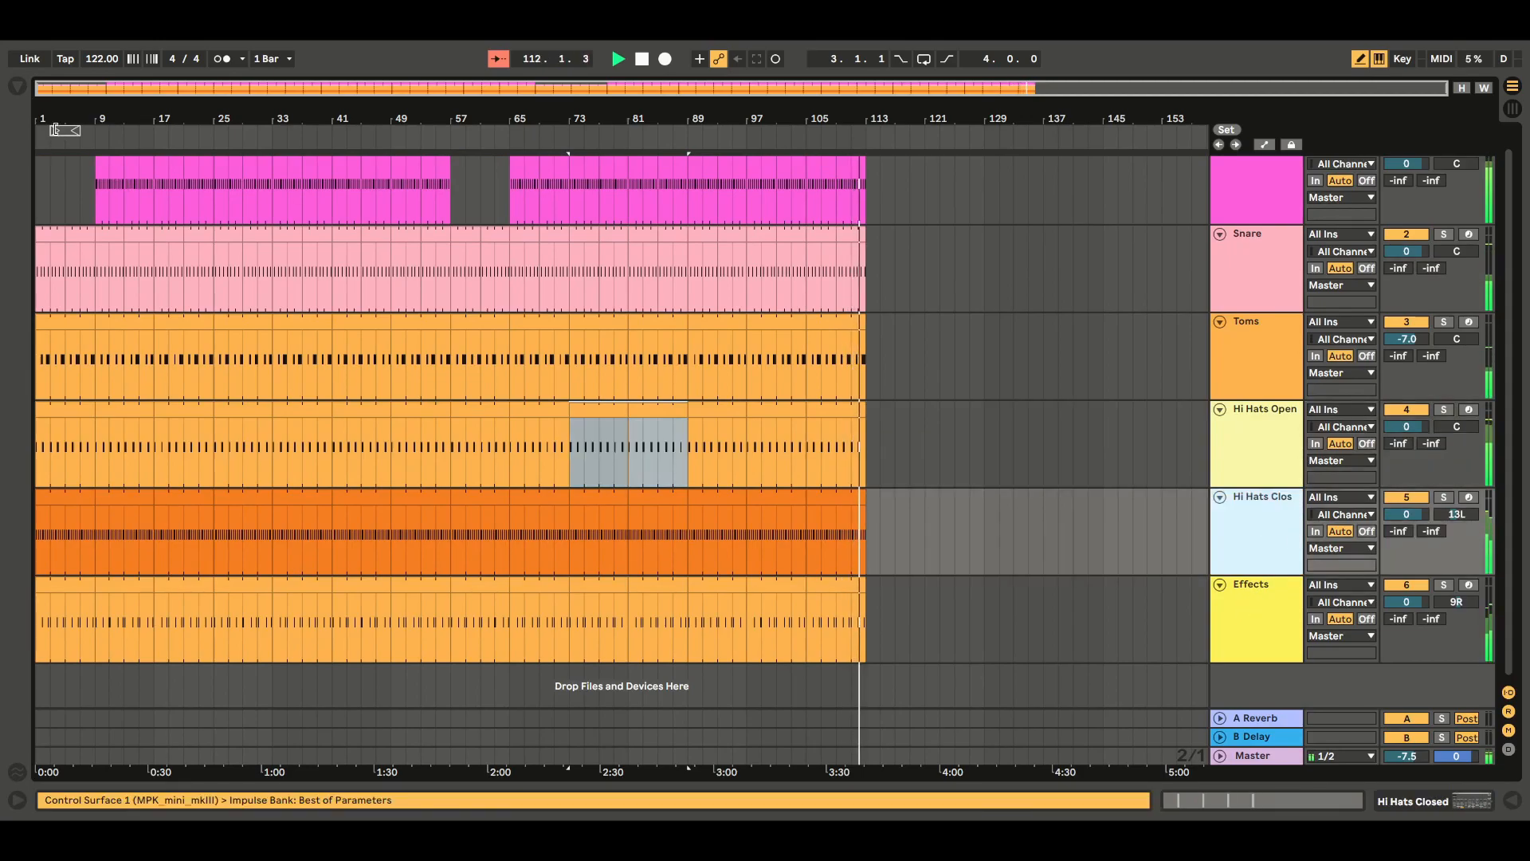
{"action": "left_click", "coordinate": [16, 87]}
{"action": "left_click", "coordinate": [260, 297]}
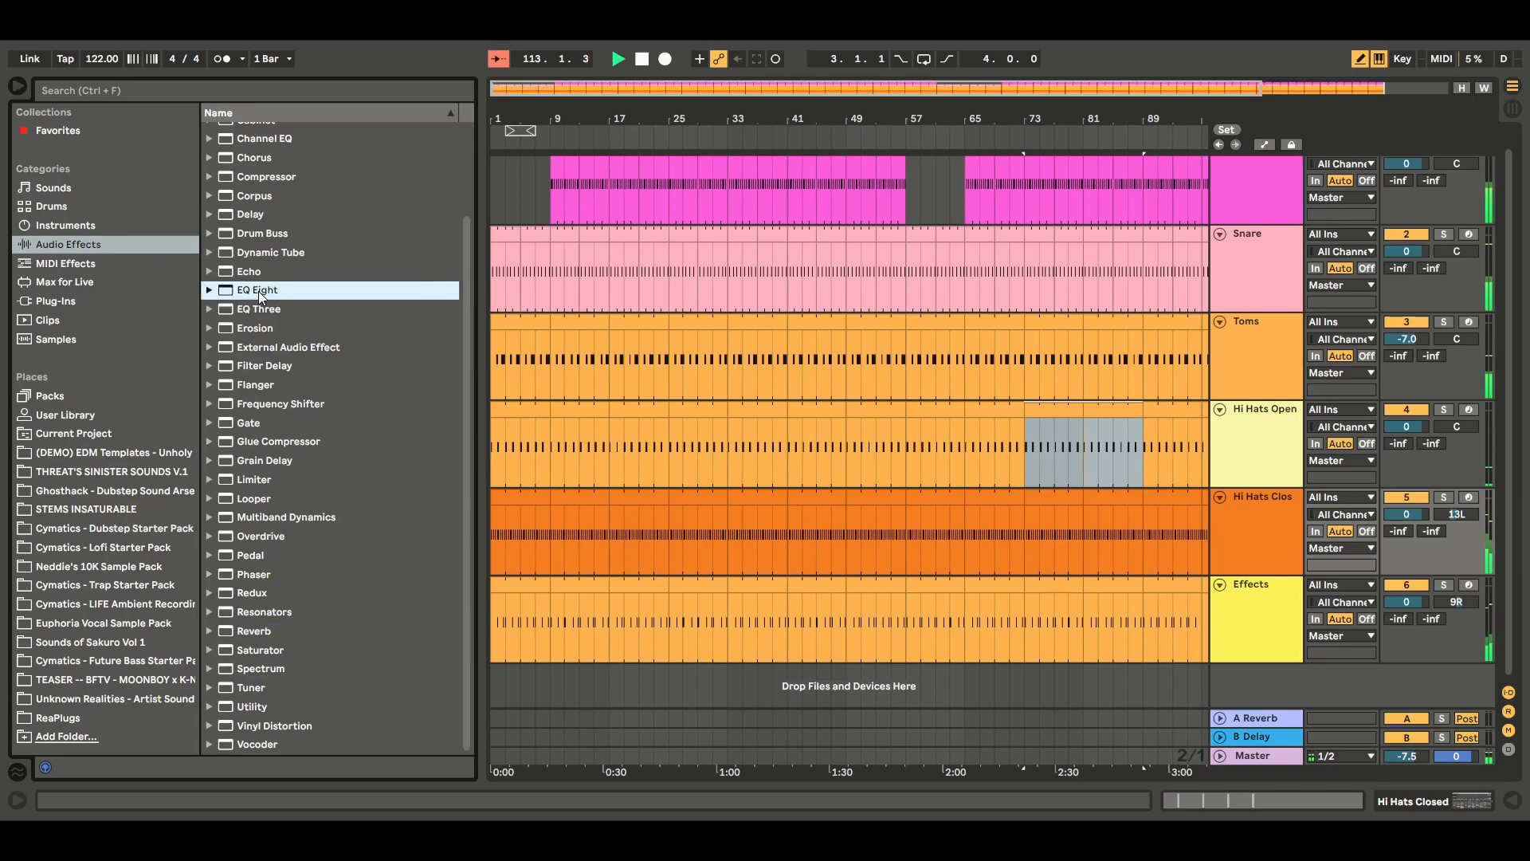
{"action": "double_click", "coordinate": [1249, 540]}
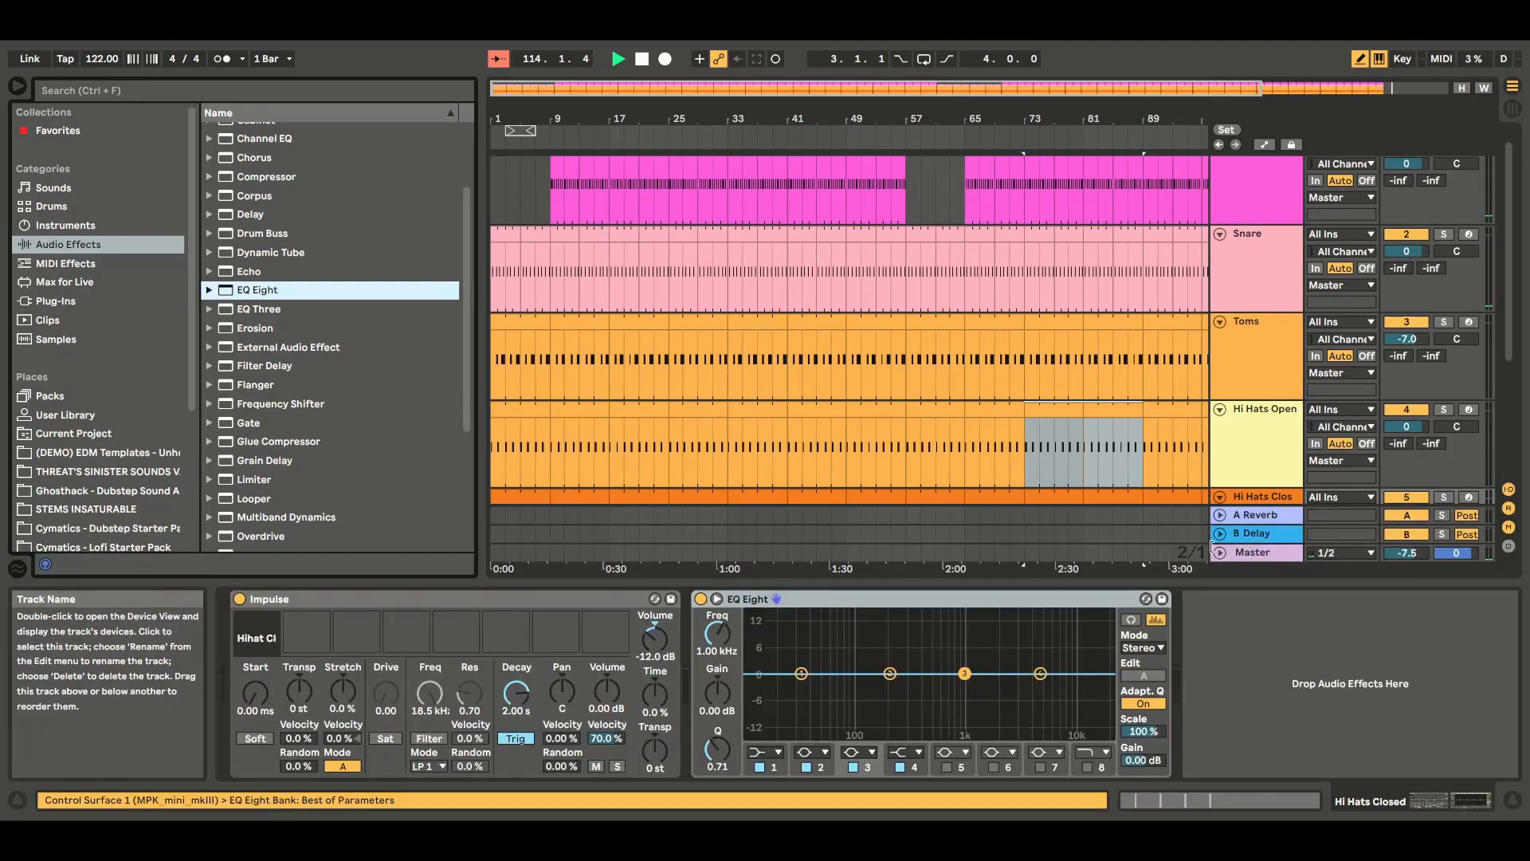
{"action": "left_click", "coordinate": [1511, 799]}
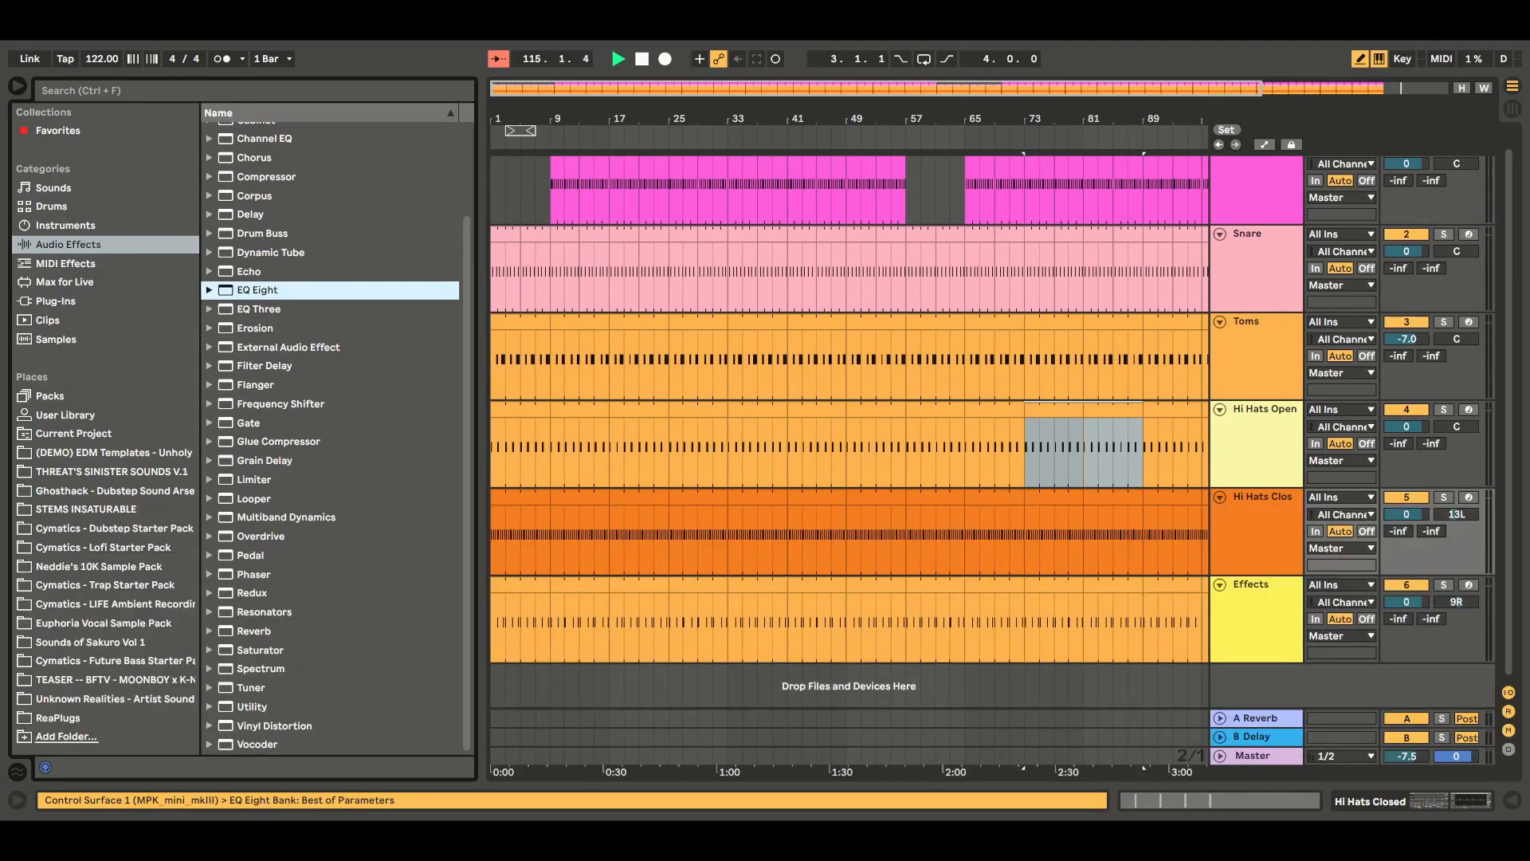
{"action": "left_click", "coordinate": [646, 61]}
{"action": "double_click", "coordinate": [1255, 548]}
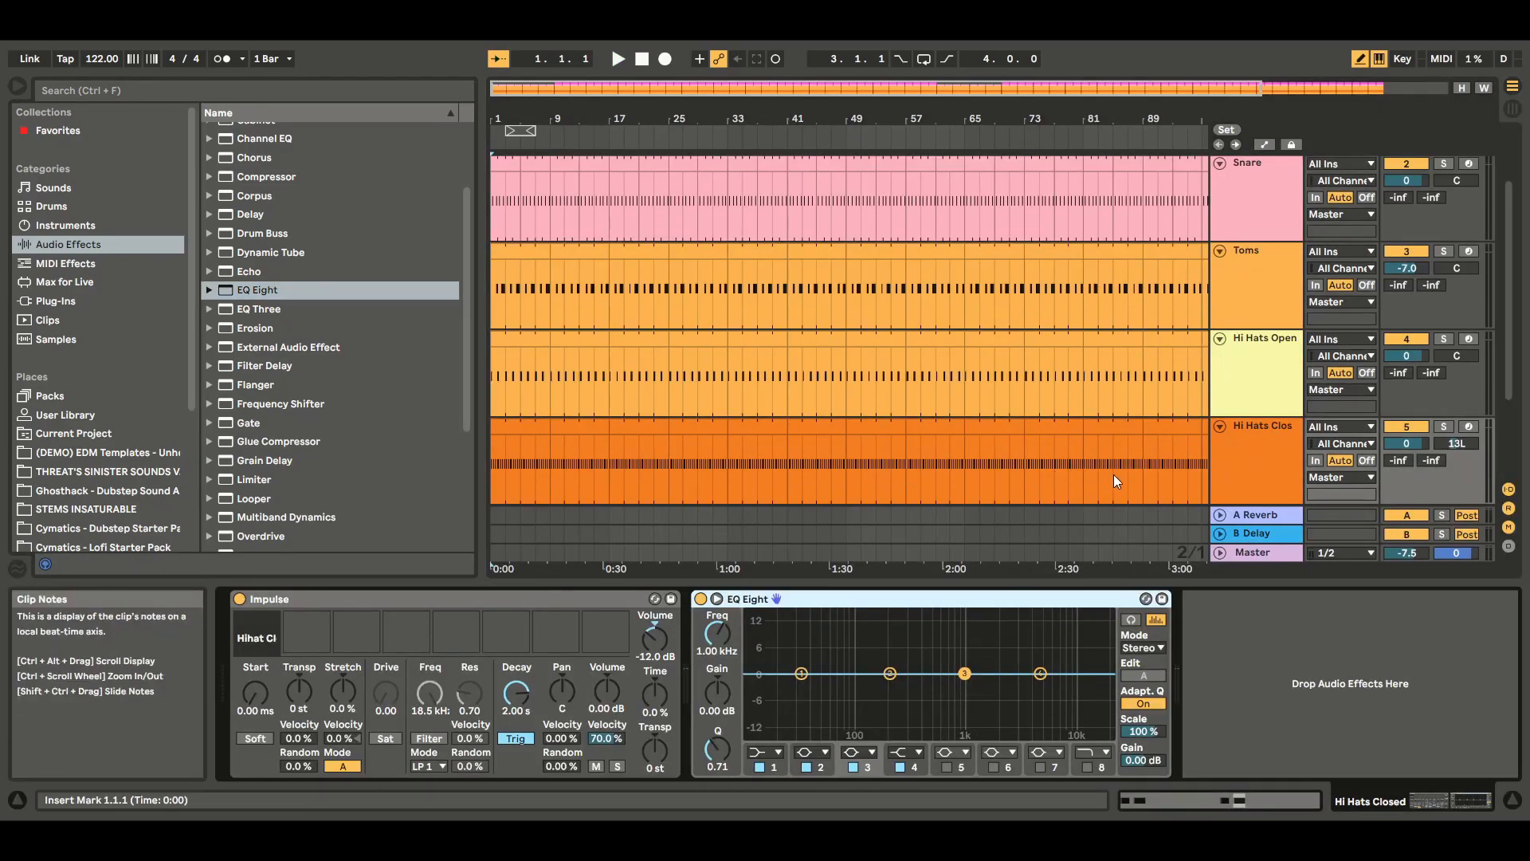
With the arrangement playing, make EQ band 1 a low cut around 500 Hz and shift bands 2 and 3 to higher frequencies
{"action": "key", "text": "space"}
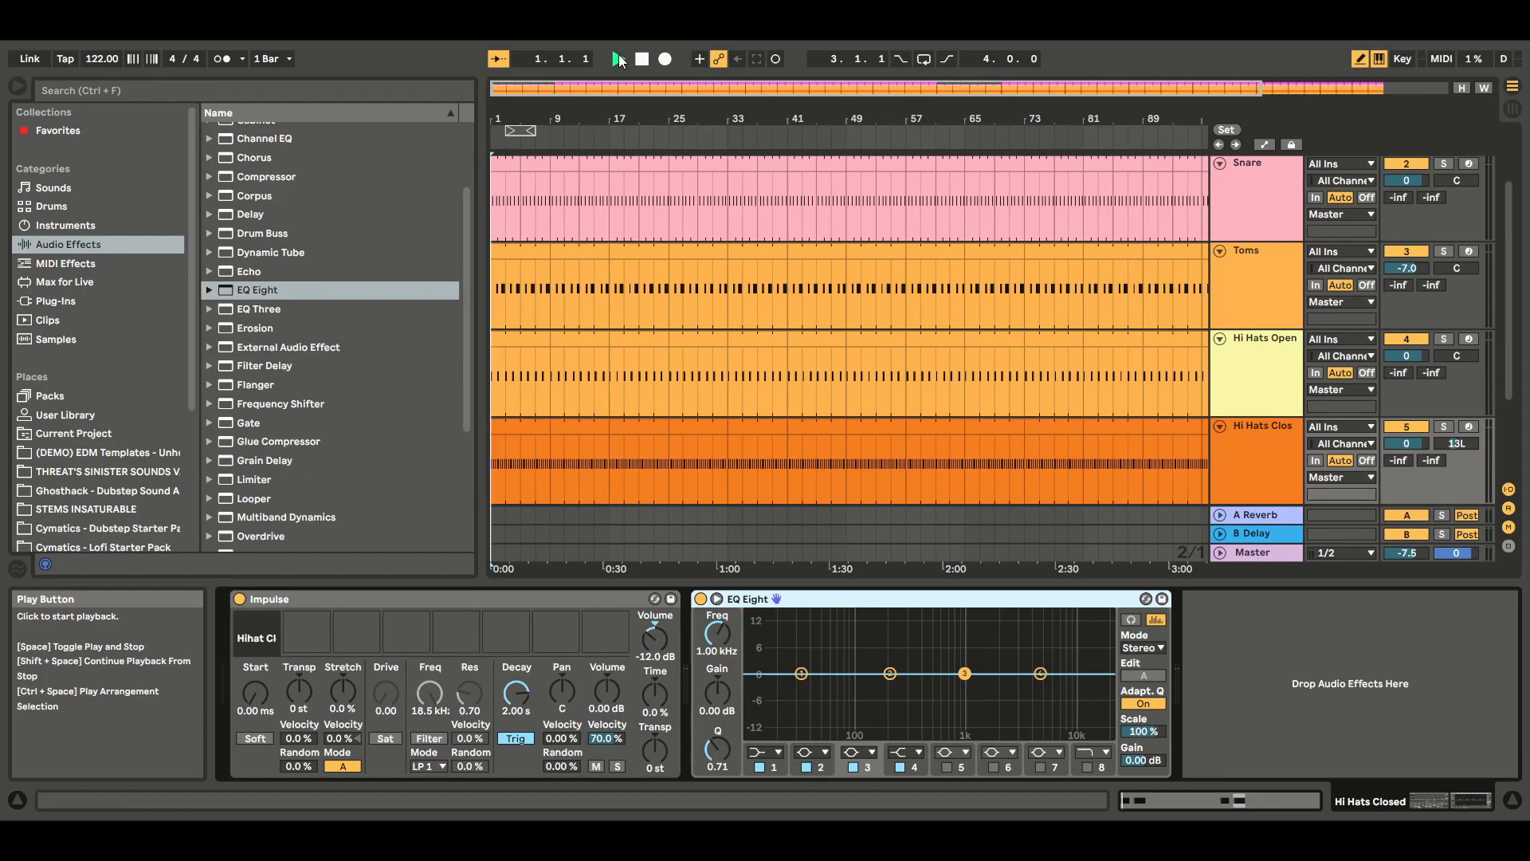
{"action": "left_click", "coordinate": [17, 87]}
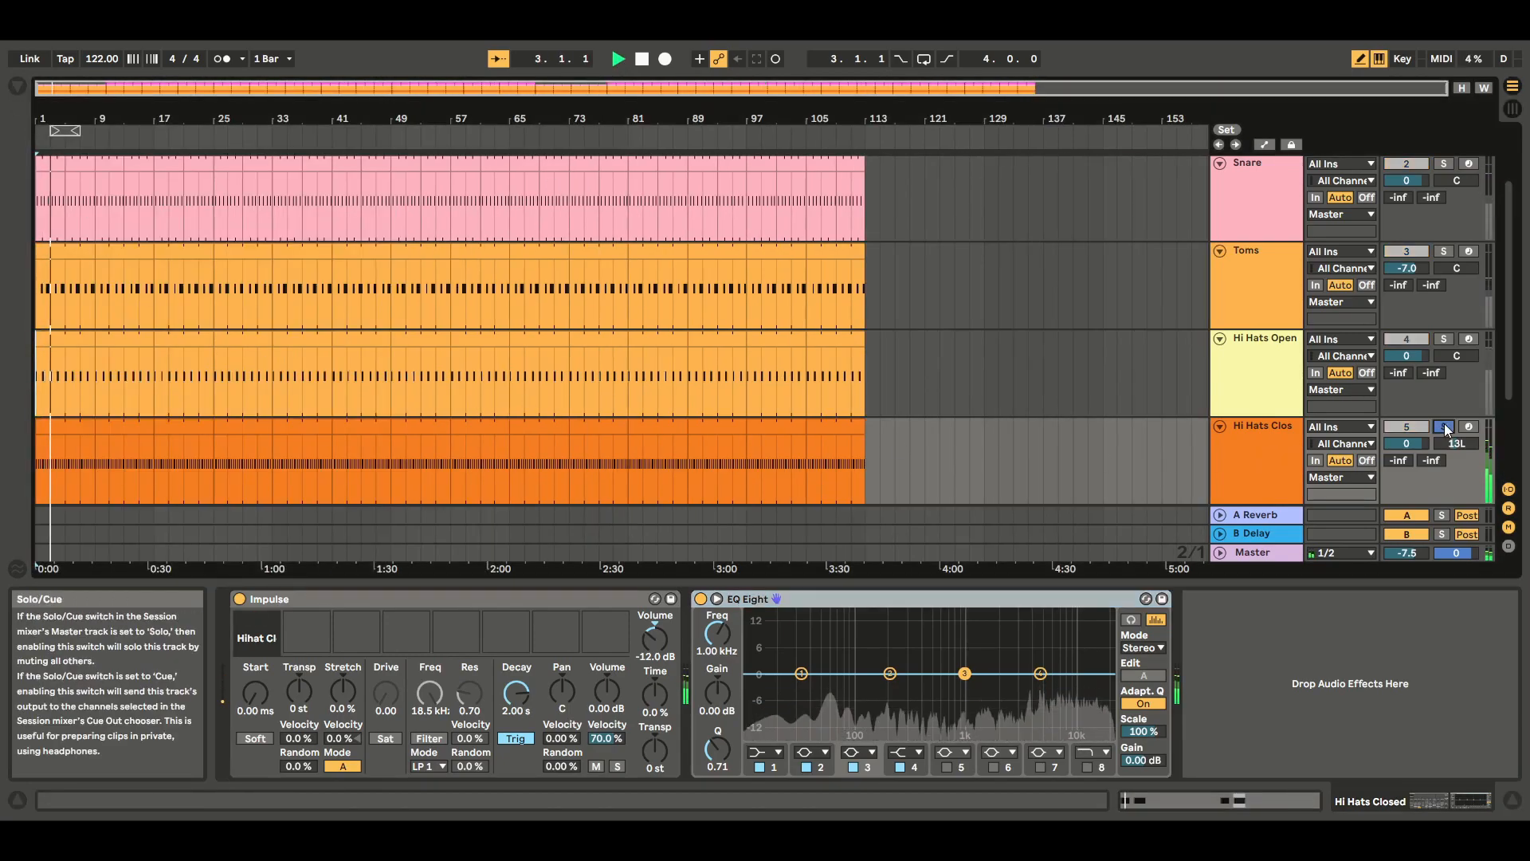
{"action": "left_click", "coordinate": [1261, 474]}
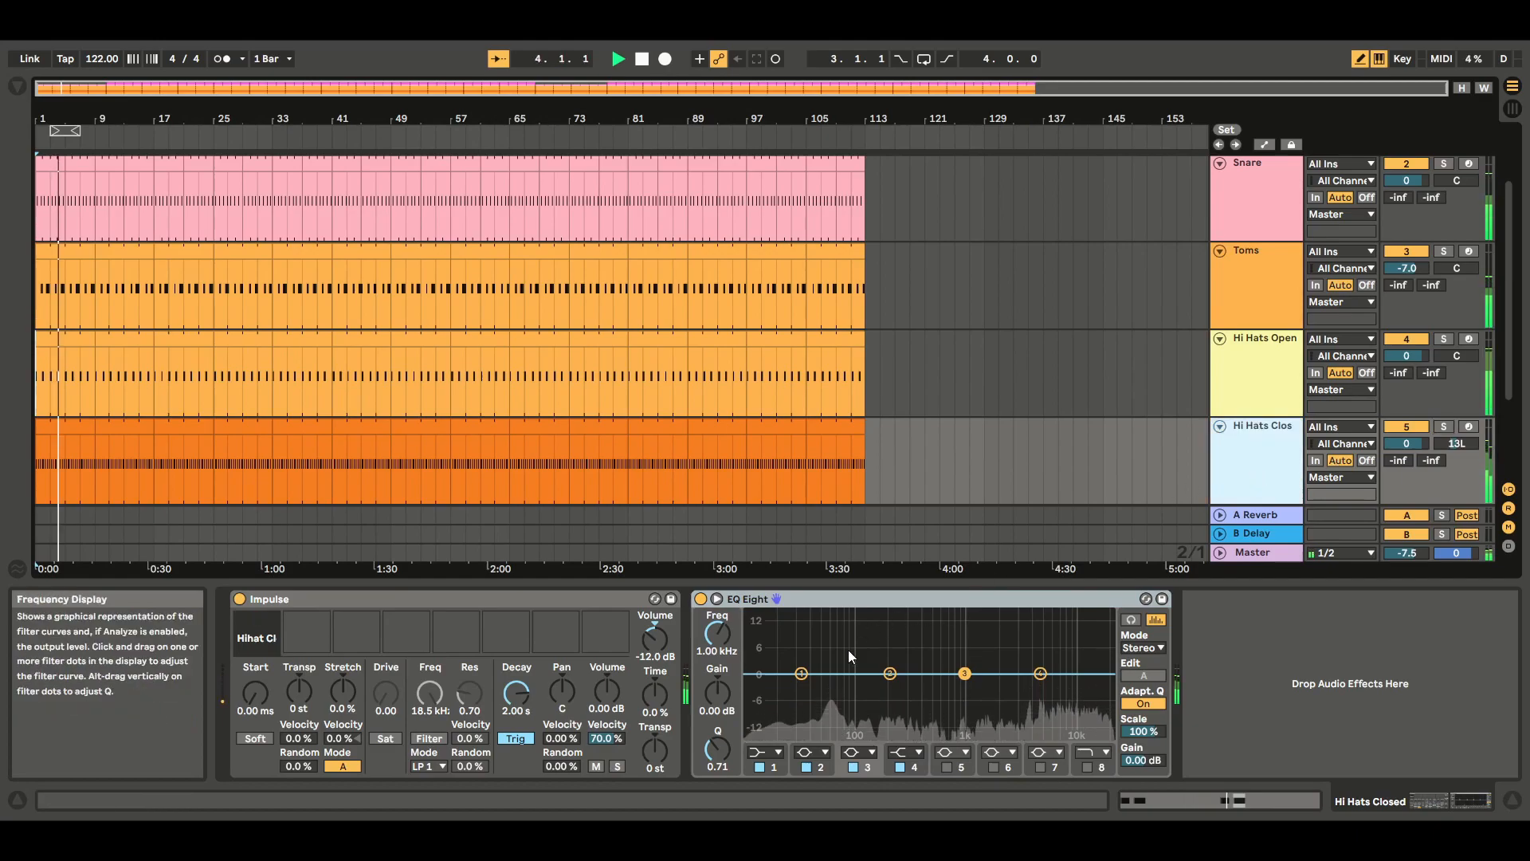
{"action": "left_click", "coordinate": [801, 674]}
{"action": "left_click", "coordinate": [781, 750]}
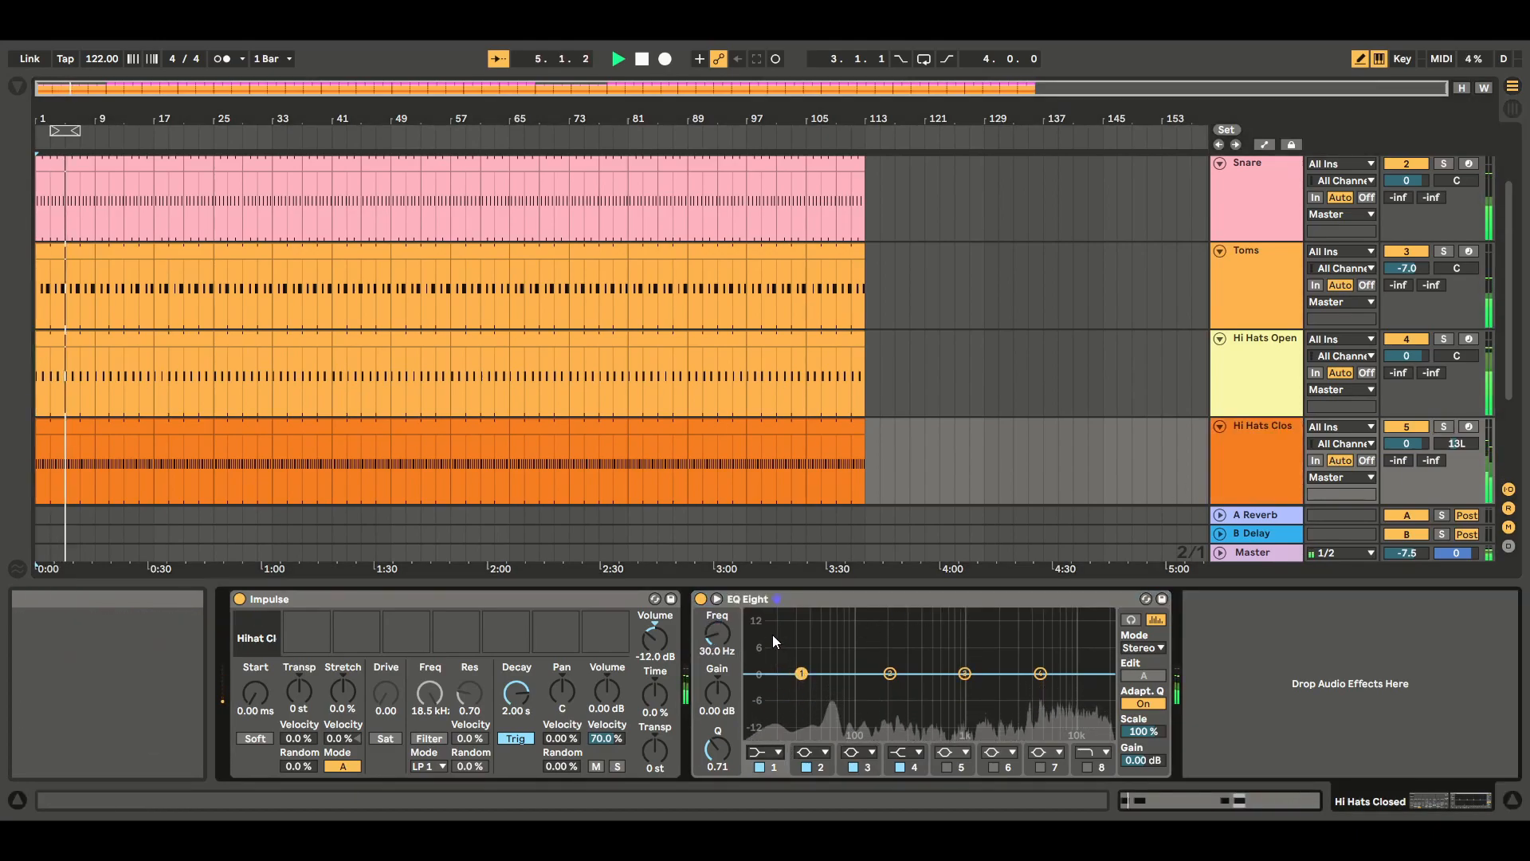
{"action": "left_click", "coordinate": [773, 634]}
{"action": "left_click_drag", "start_coordinate": [802, 688], "coordinate": [861, 690]}
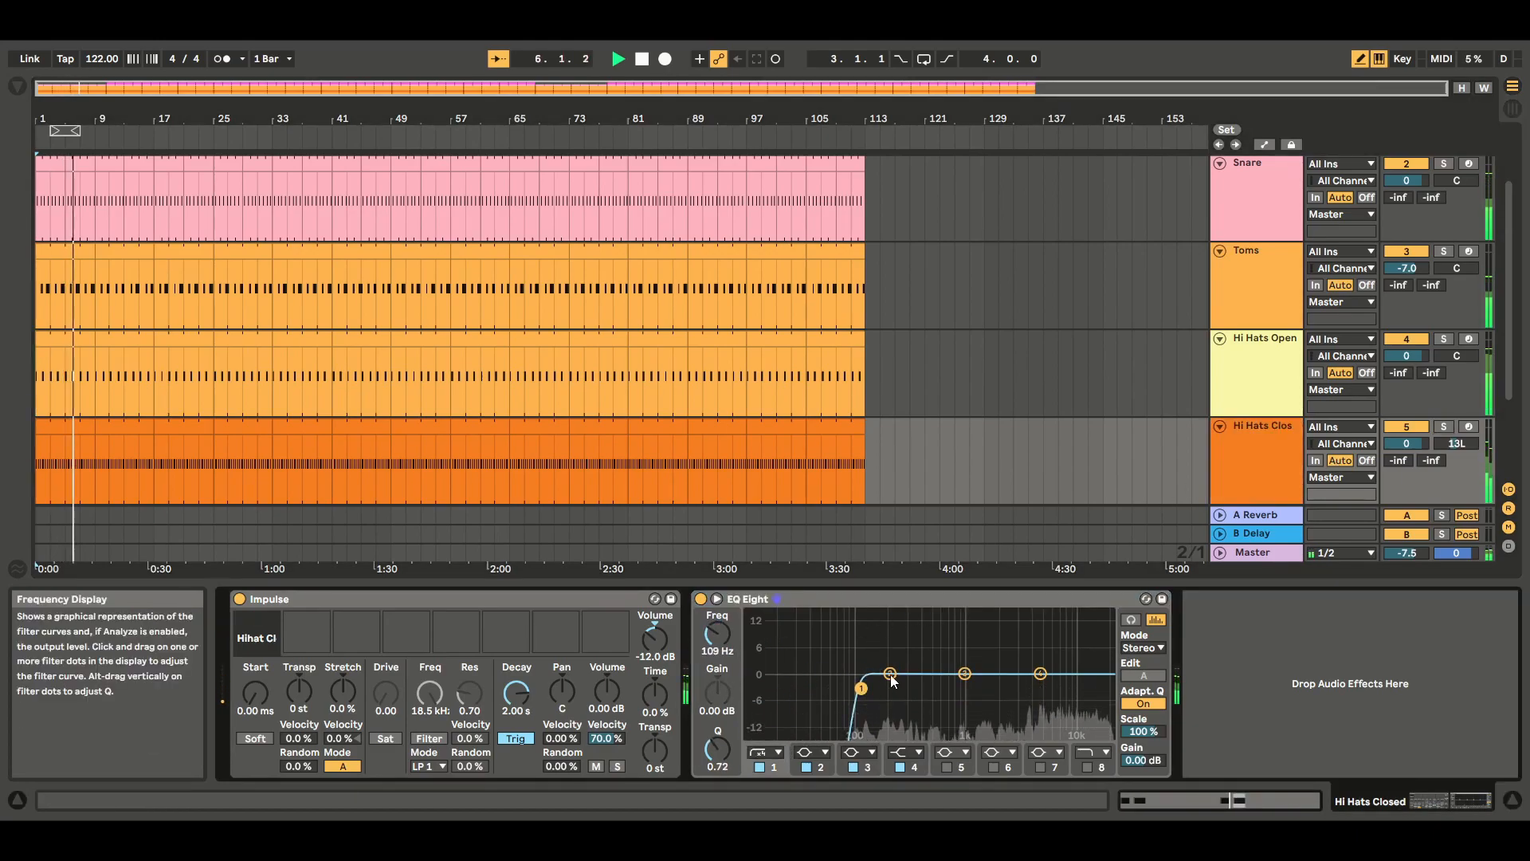
{"action": "mouse_move", "coordinate": [964, 673]}
{"action": "left_mouse_down"}
{"action": "mouse_move", "coordinate": [1006, 672]}
{"action": "mouse_move", "coordinate": [962, 673]}
{"action": "left_mouse_up"}
{"action": "left_click_drag", "start_coordinate": [875, 692], "coordinate": [948, 691]}
Try a high-cut filter on EQ band 4 at 5.39 kHz
{"action": "left_click", "coordinate": [1043, 677]}
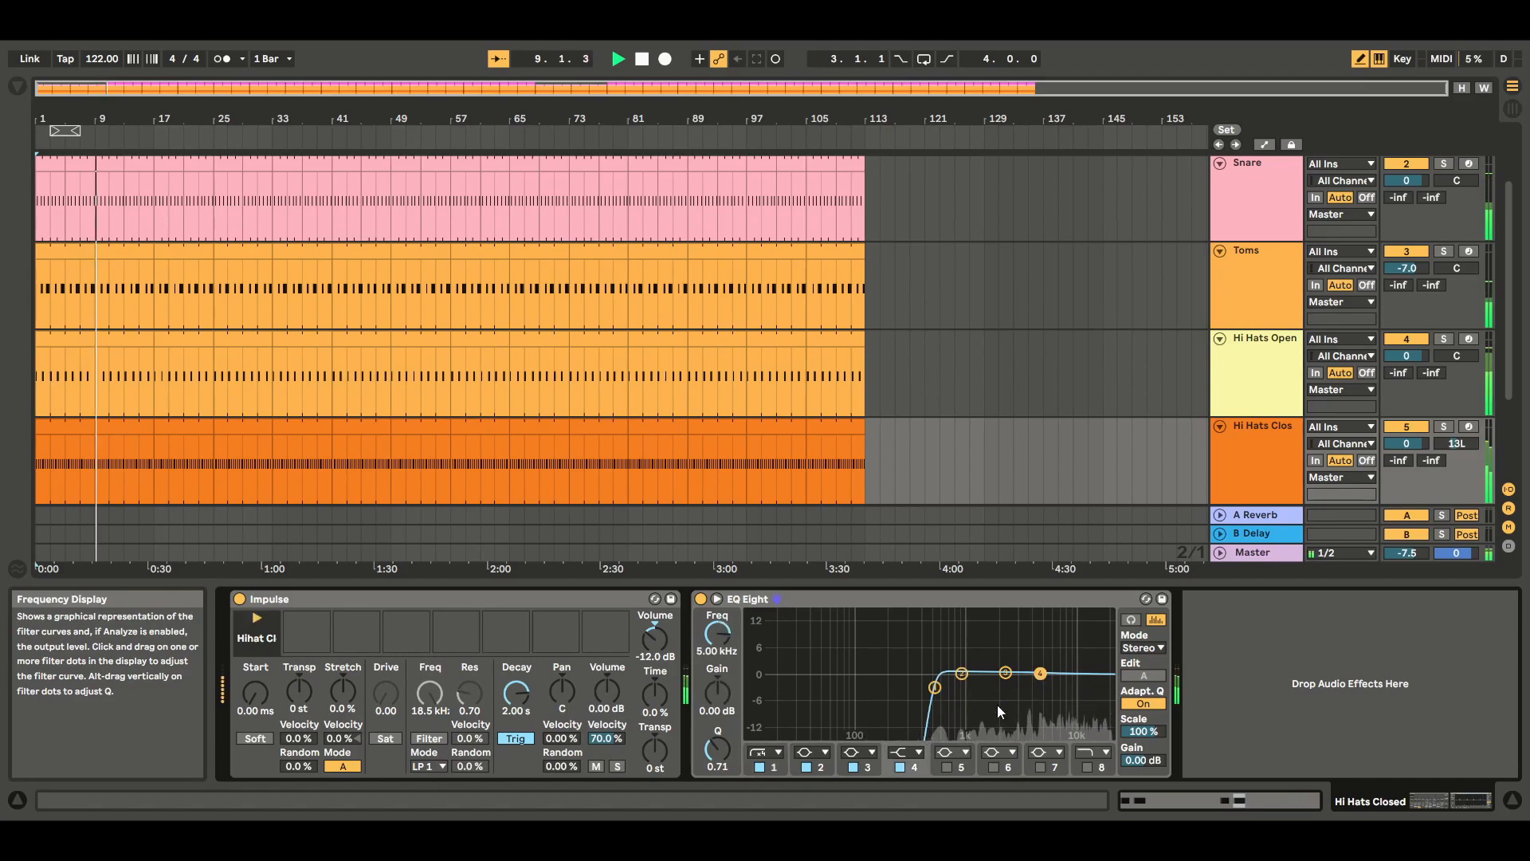
{"action": "left_click", "coordinate": [920, 753]}
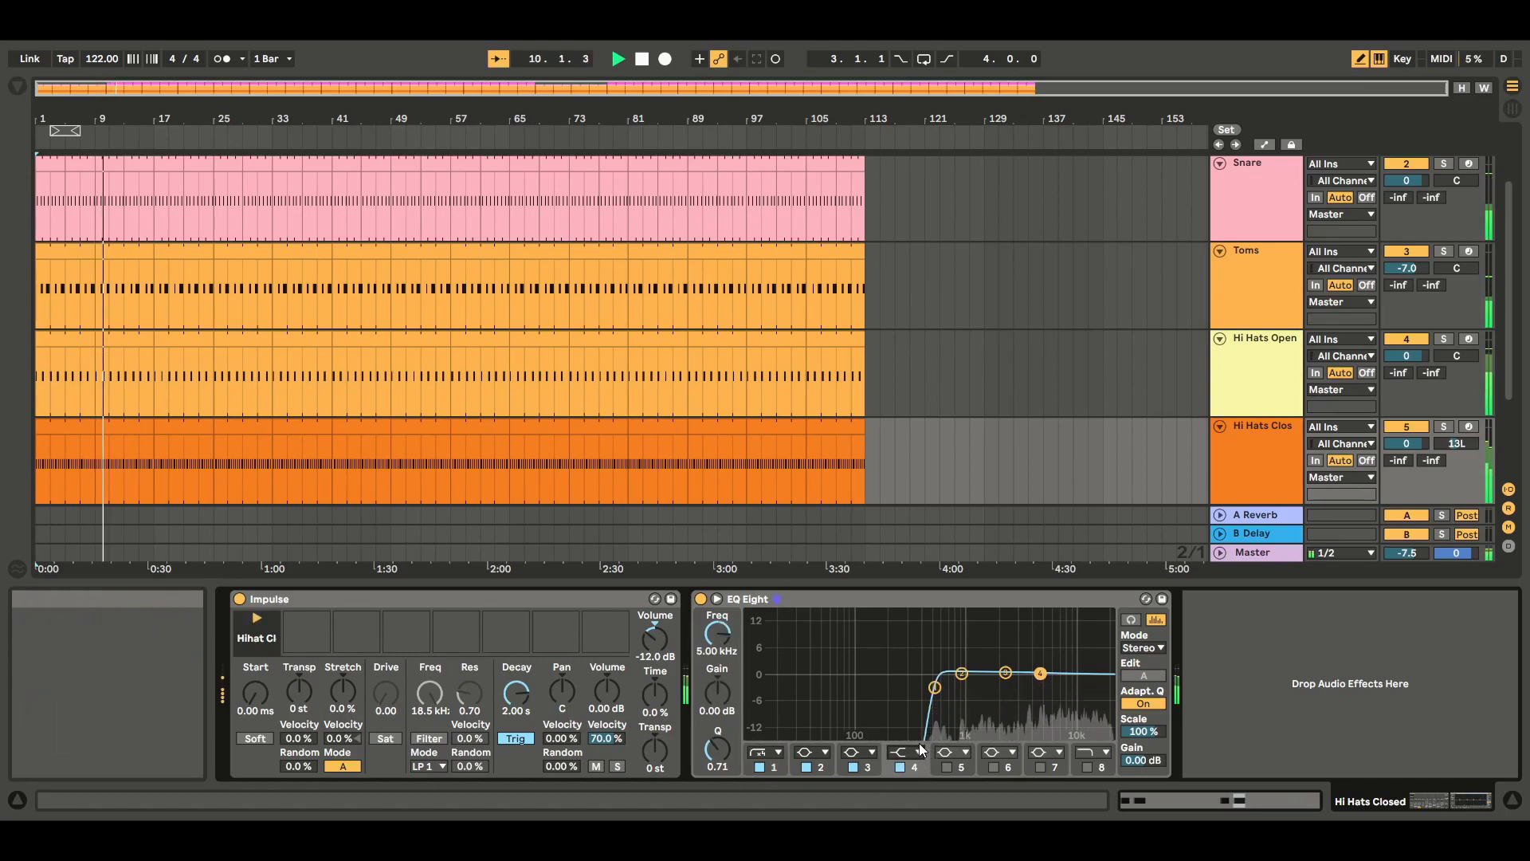
{"action": "left_click", "coordinate": [916, 788]}
{"action": "left_click_drag", "start_coordinate": [1040, 688], "coordinate": [1043, 687]}
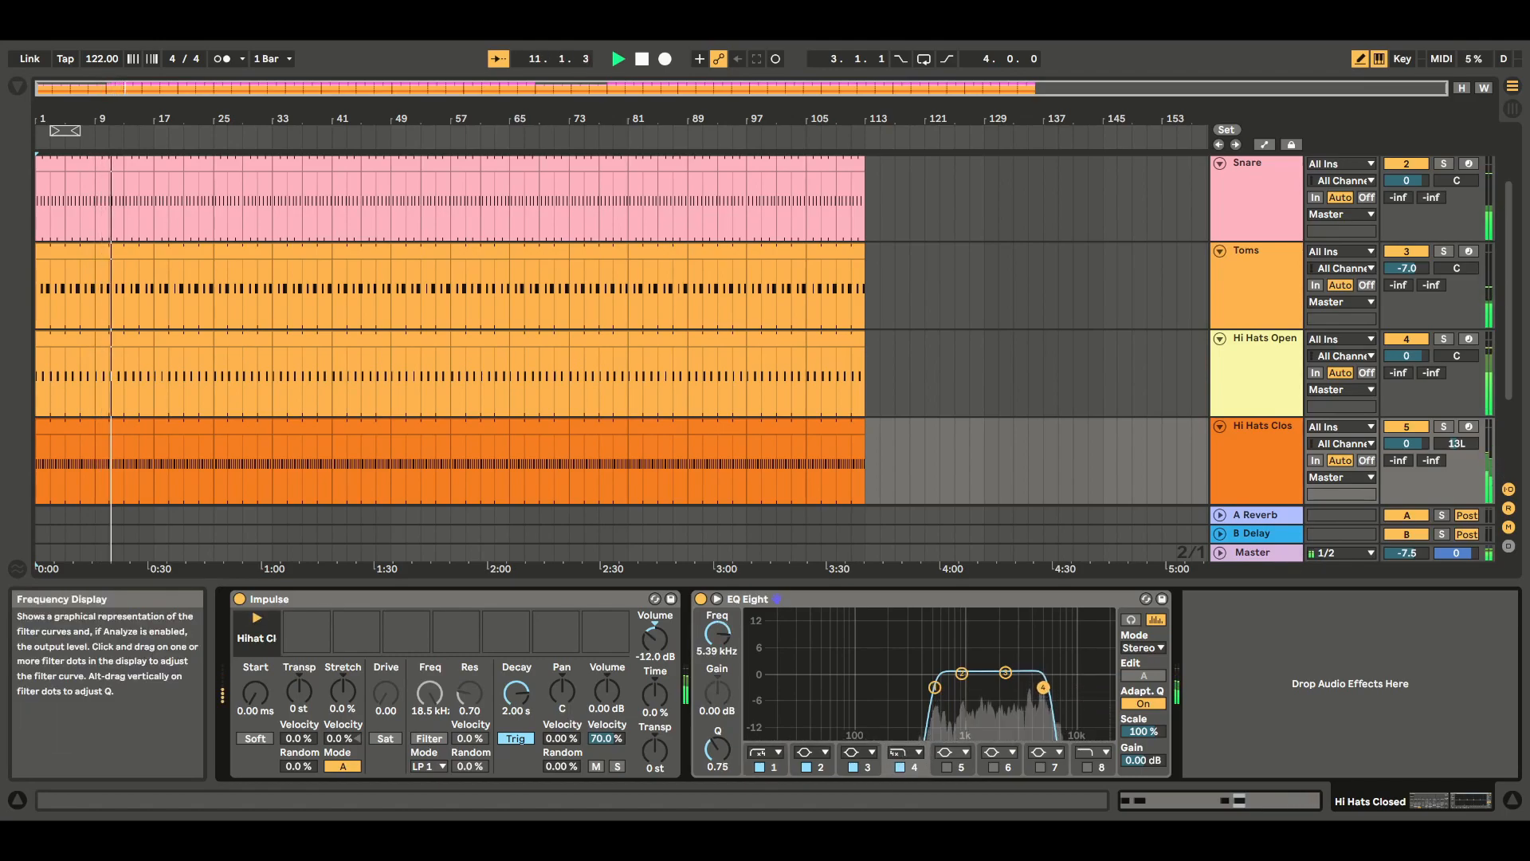
Change EQ band 4 to a bell boost and raise band 3 by 1.86 dB at 2.25 kHz
{"action": "left_click", "coordinate": [919, 753]}
{"action": "left_click", "coordinate": [916, 682]}
{"action": "left_click_drag", "start_coordinate": [1044, 674], "coordinate": [1003, 667]}
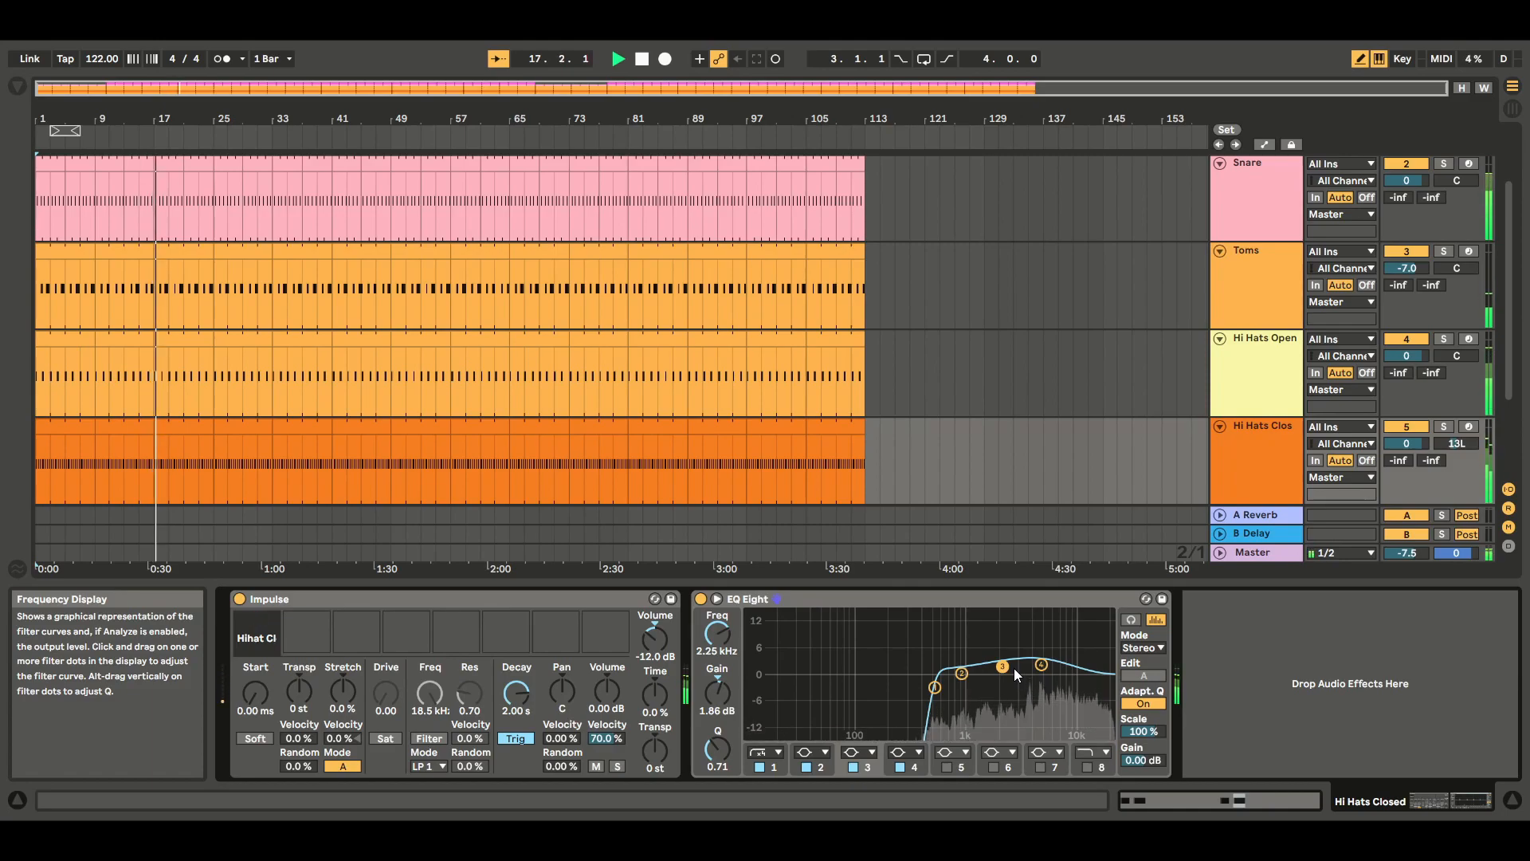
Add a Reverb to the Hi Hats Closed track with dry/wet at 29%, and hide the browser and device view
{"action": "left_click", "coordinate": [1251, 370]}
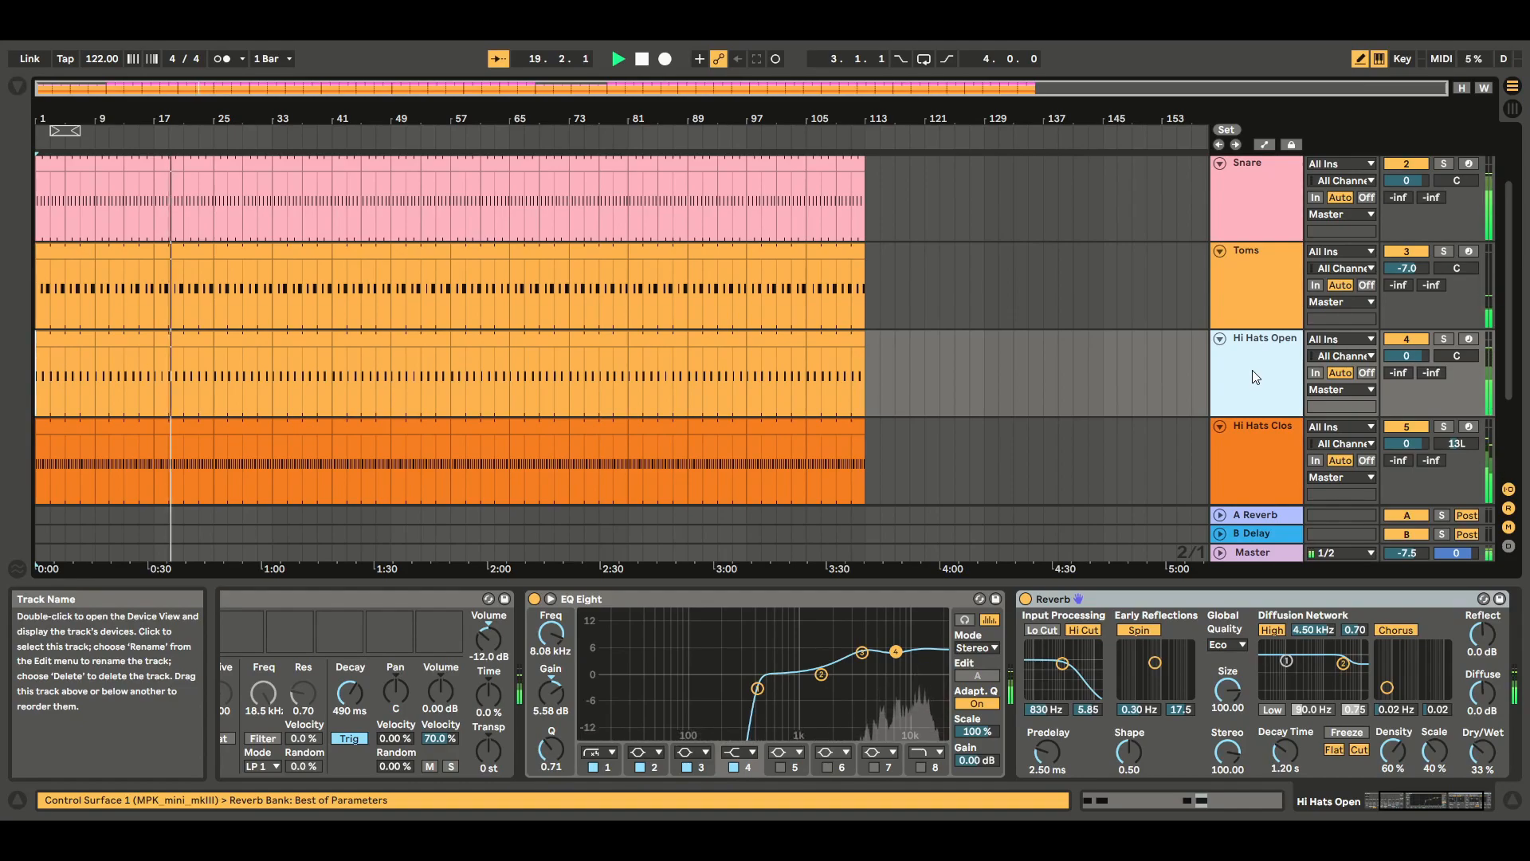
{"action": "left_click", "coordinate": [1264, 442]}
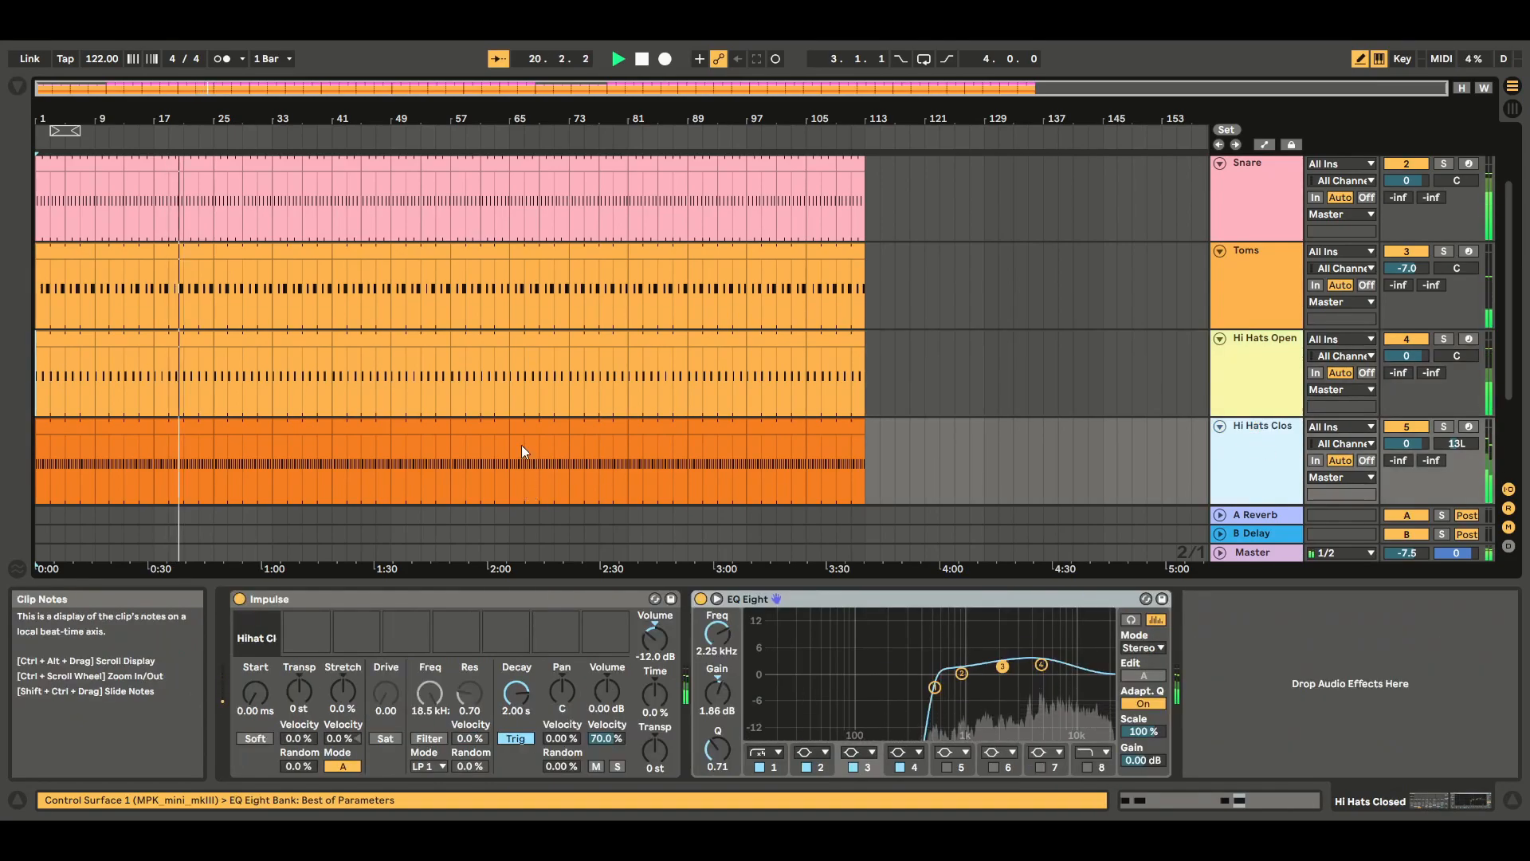
{"action": "left_click", "coordinate": [16, 89]}
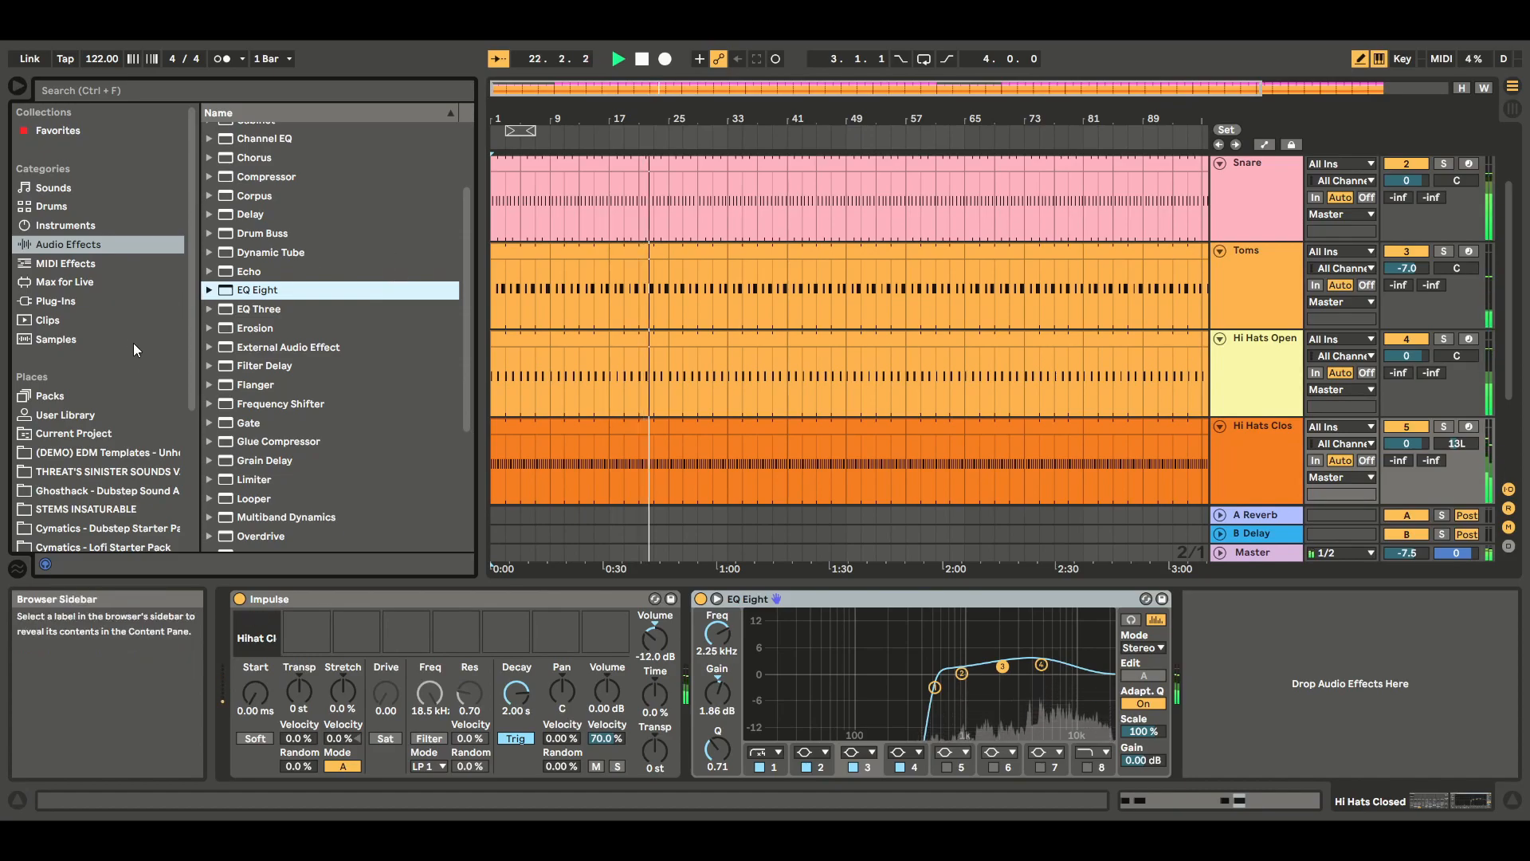
{"action": "left_click", "coordinate": [71, 228]}
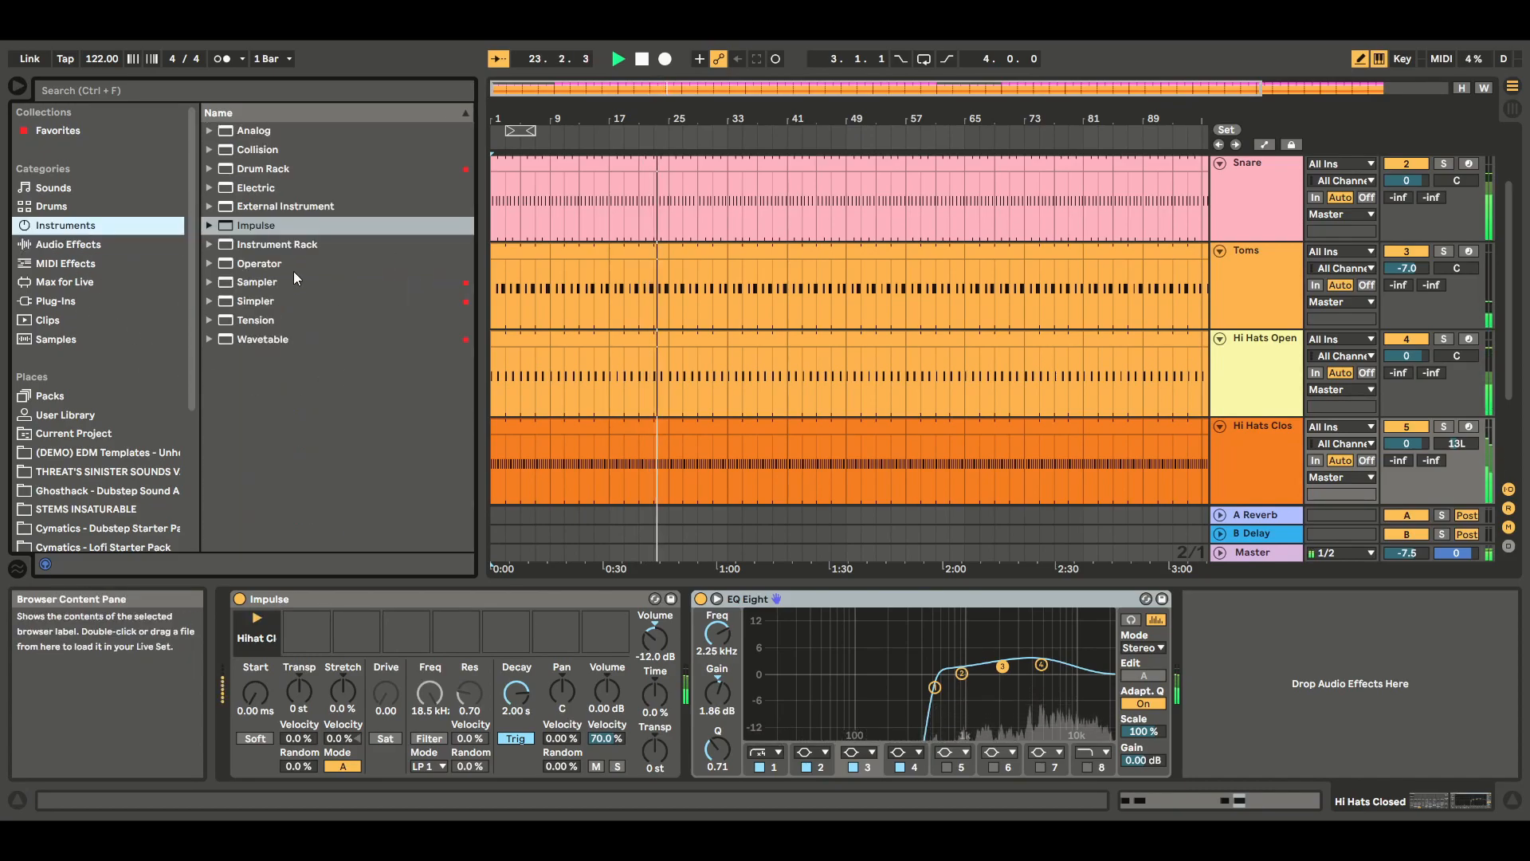
{"action": "left_click", "coordinate": [68, 243]}
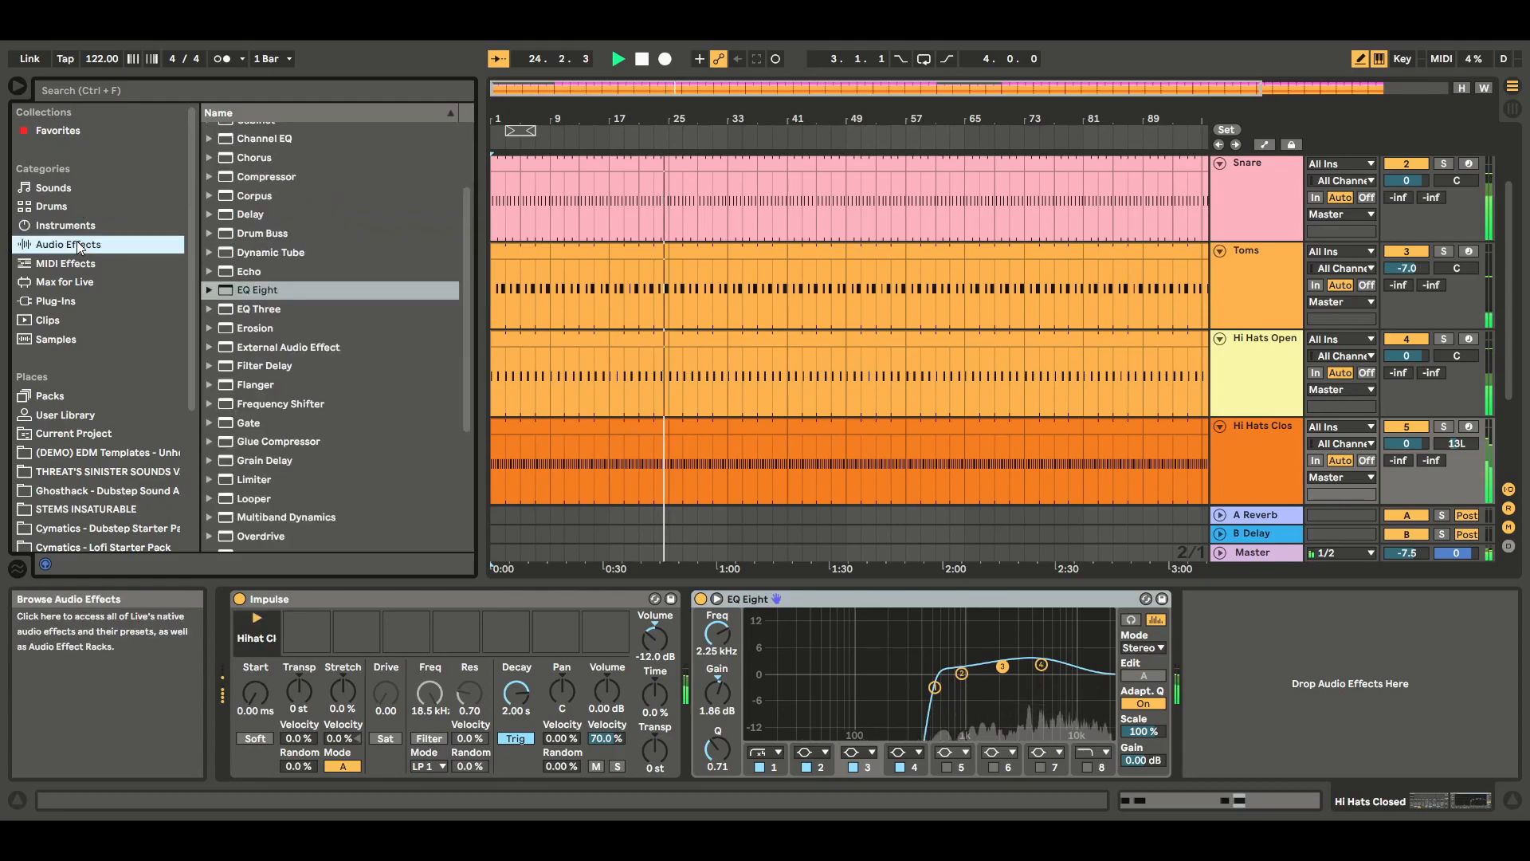
{"action": "scroll", "coordinate": [466, 440], "scroll_direction": "down", "scroll_amount": 5}
{"action": "left_click_drag", "start_coordinate": [247, 429], "coordinate": [1255, 504]}
{"action": "left_click_drag", "start_coordinate": [1483, 751], "coordinate": [1482, 771]}
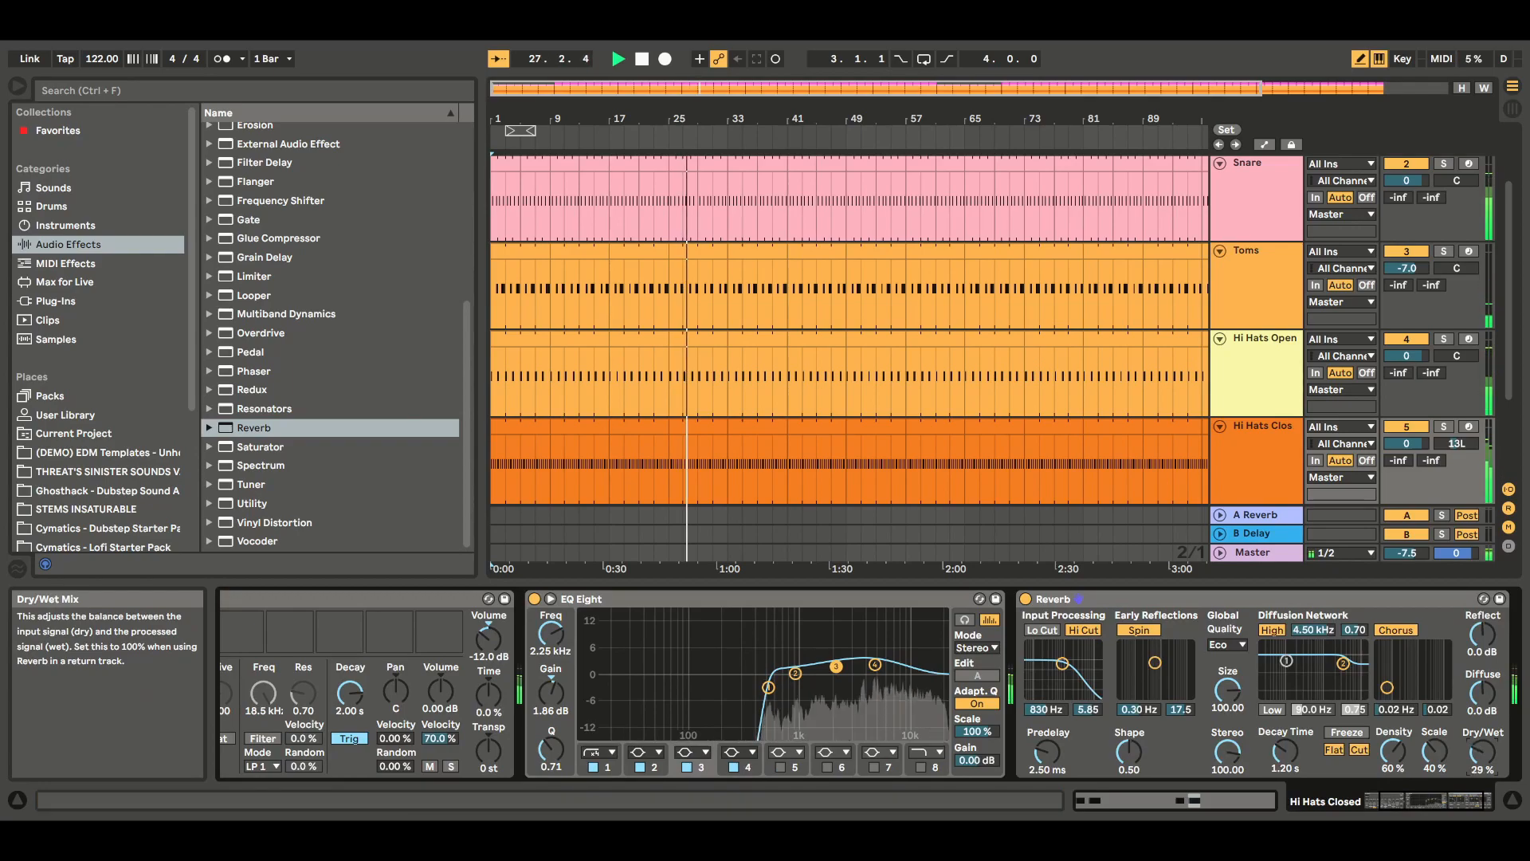
{"action": "left_click", "coordinate": [13, 87]}
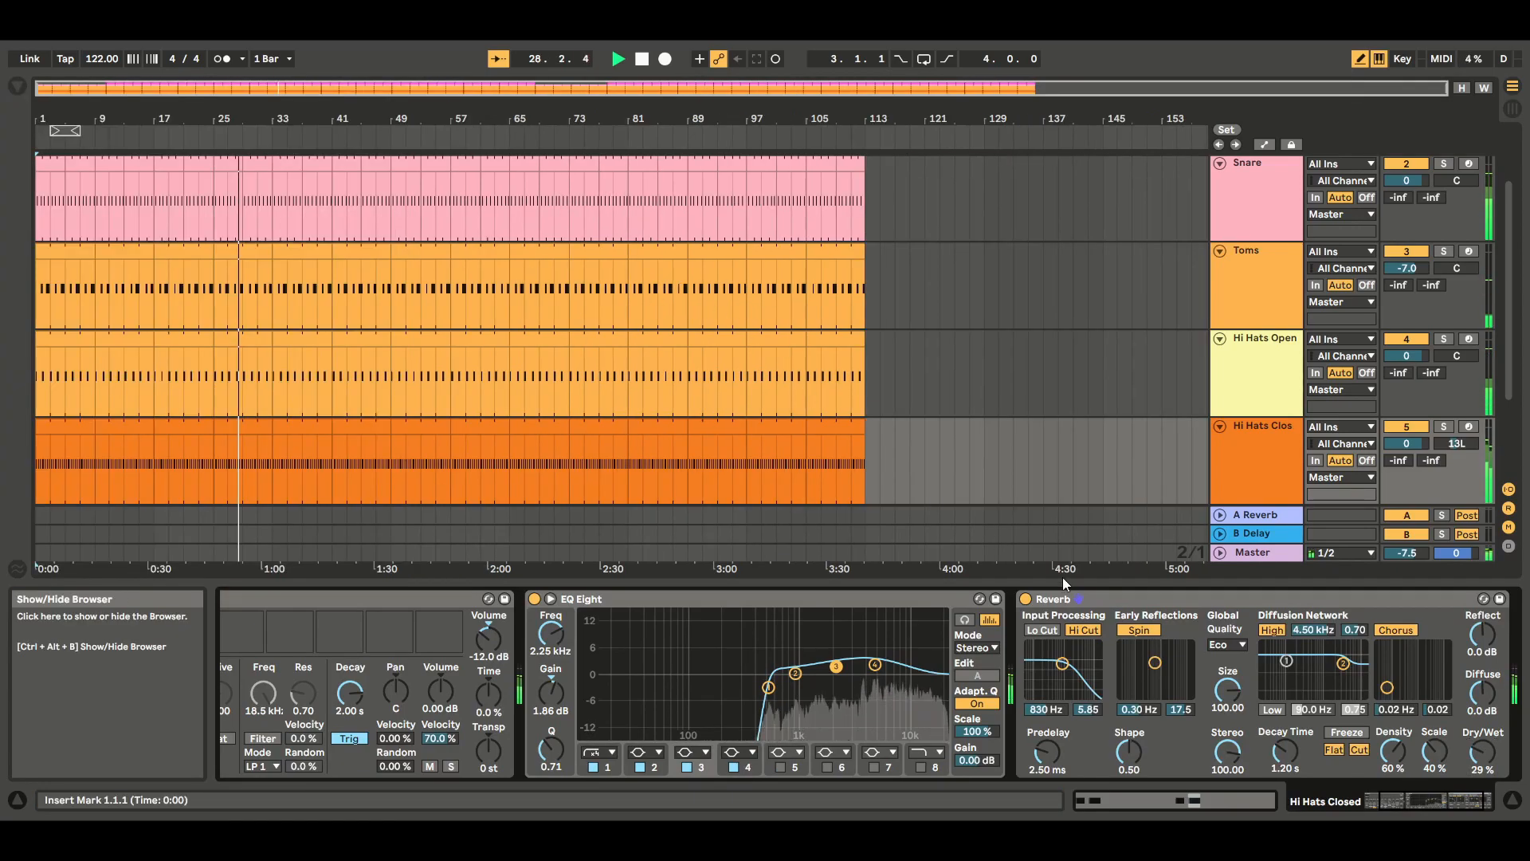
{"action": "left_click", "coordinate": [1512, 801]}
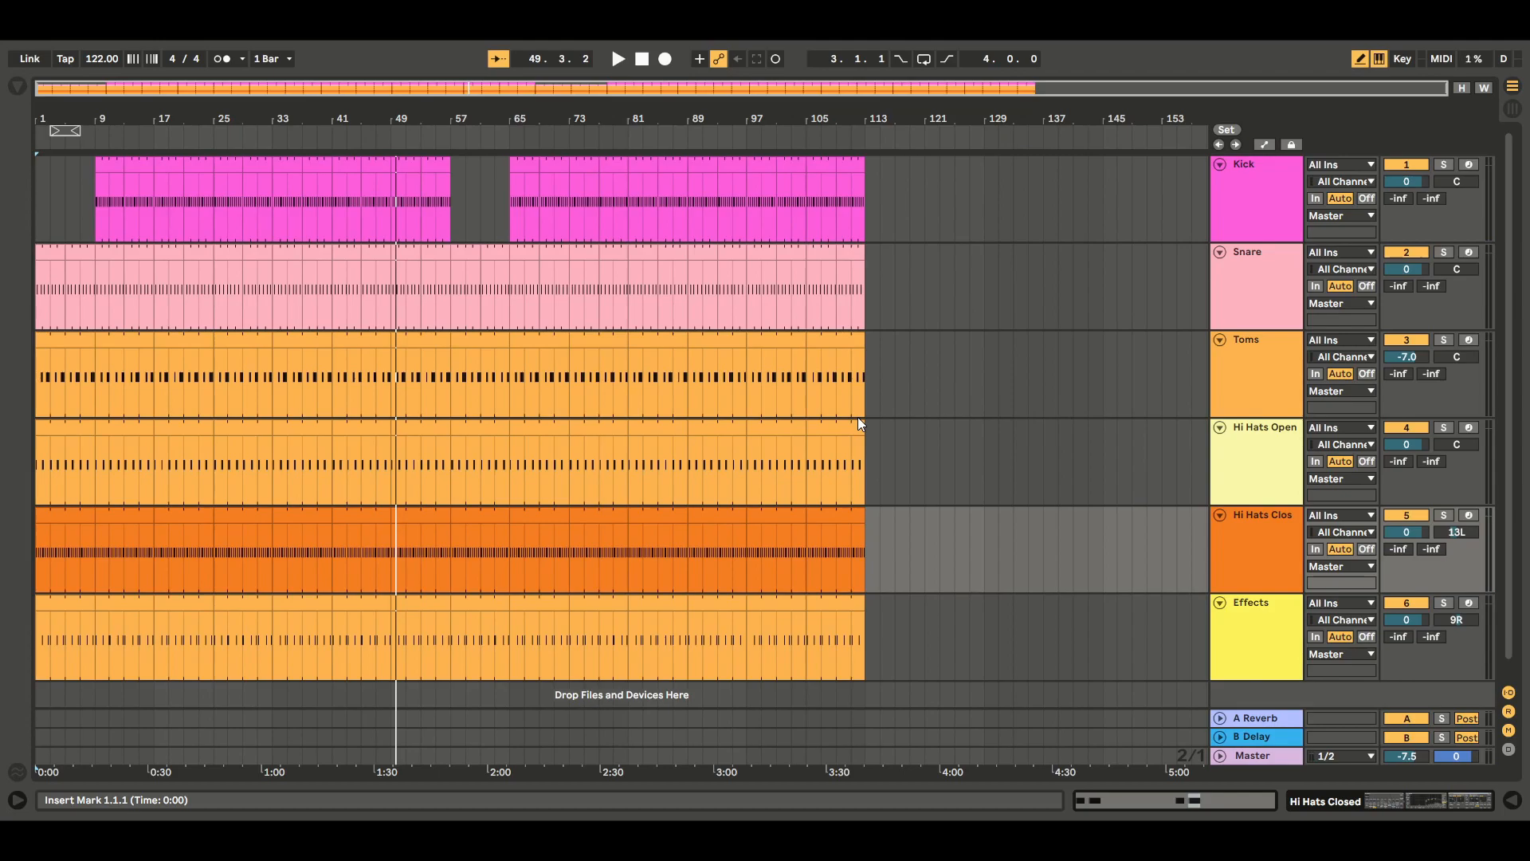
{"action": "left_click", "coordinate": [1045, 311]}
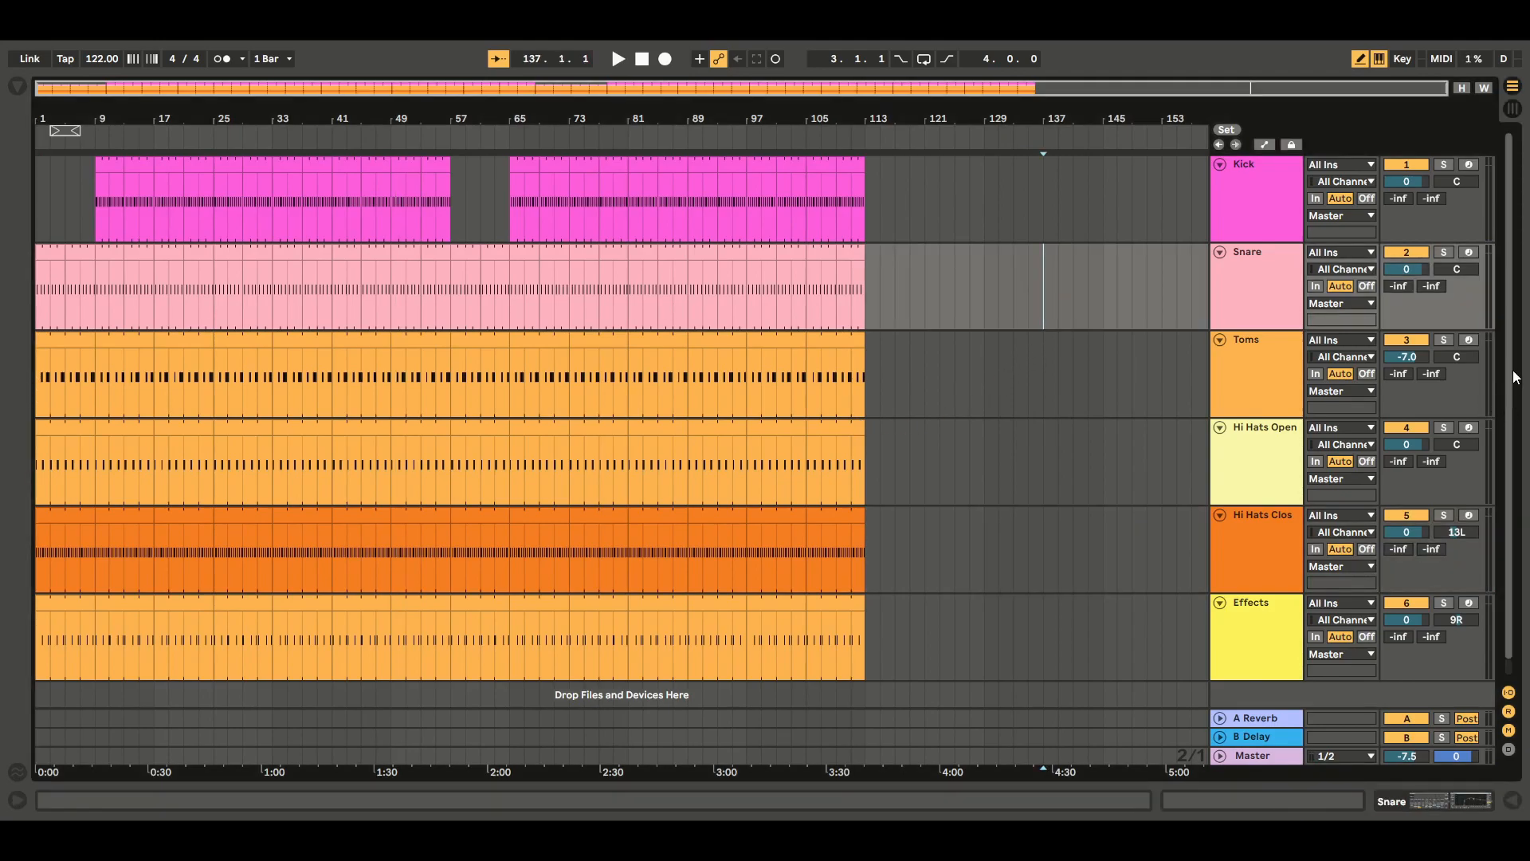
{"action": "left_click", "coordinate": [1253, 199]}
{"action": "left_click", "coordinate": [1279, 287]}
{"action": "left_click", "coordinate": [1267, 230]}
{"action": "left_click", "coordinate": [1266, 357]}
{"action": "left_click", "coordinate": [1266, 290]}
{"action": "left_click", "coordinate": [1251, 437]}
{"action": "left_click", "coordinate": [1270, 555]}
{"action": "left_click", "coordinate": [1278, 643]}
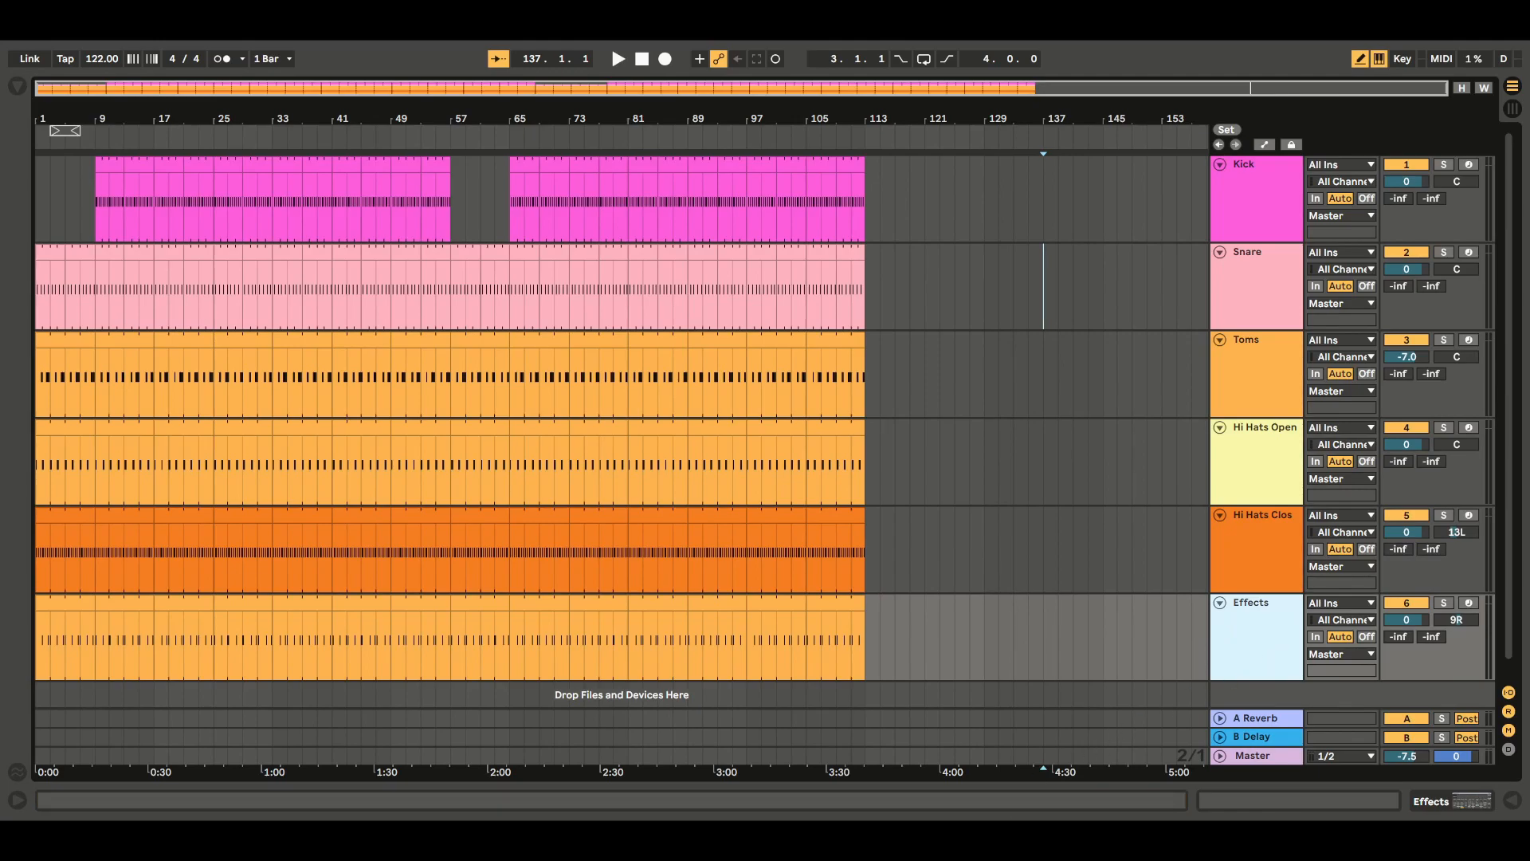
{"action": "left_click", "coordinate": [1132, 217]}
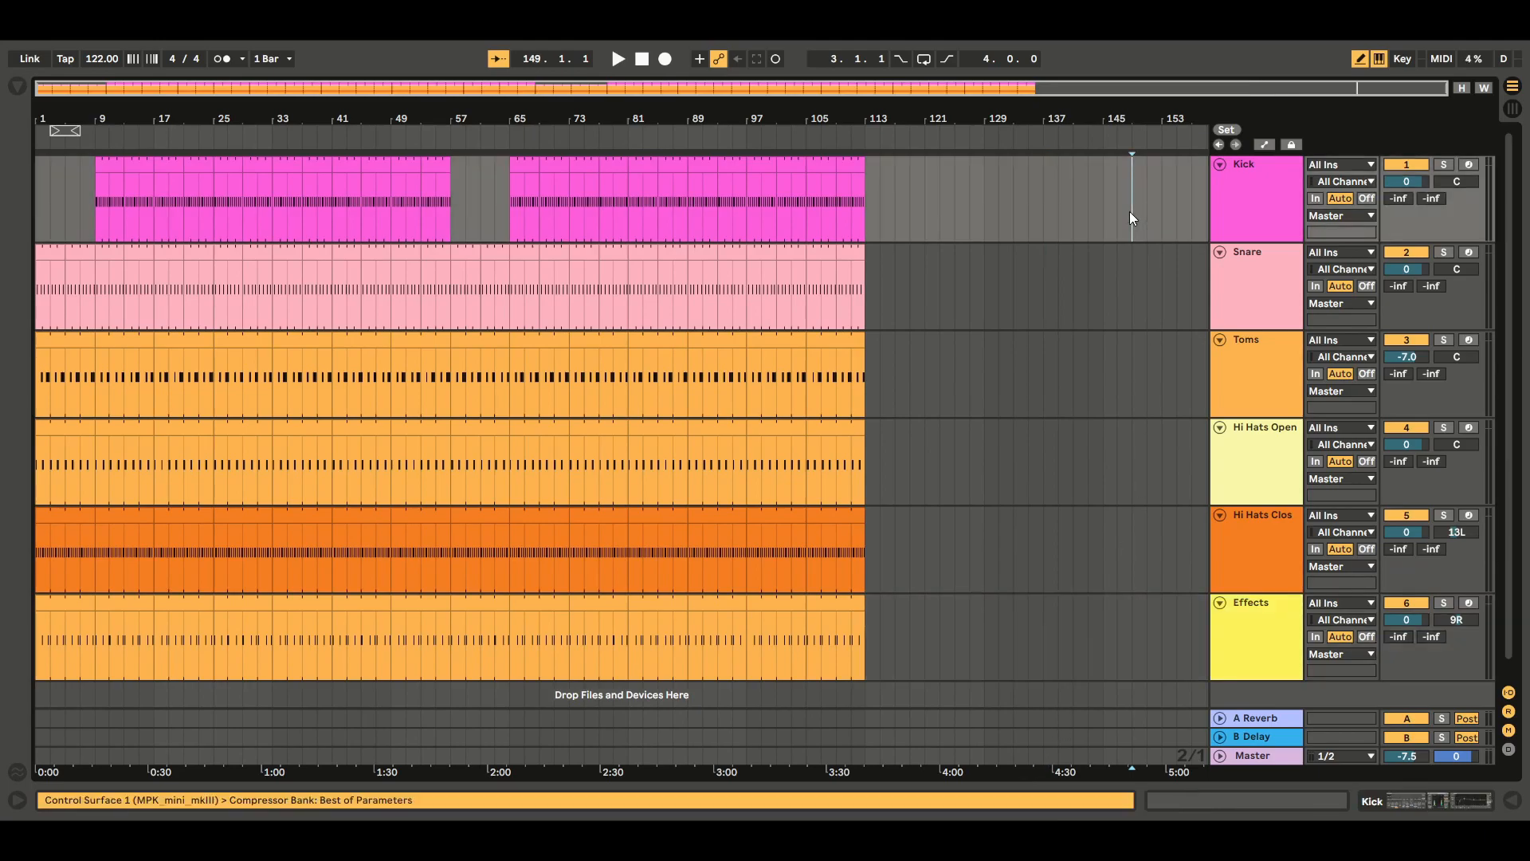